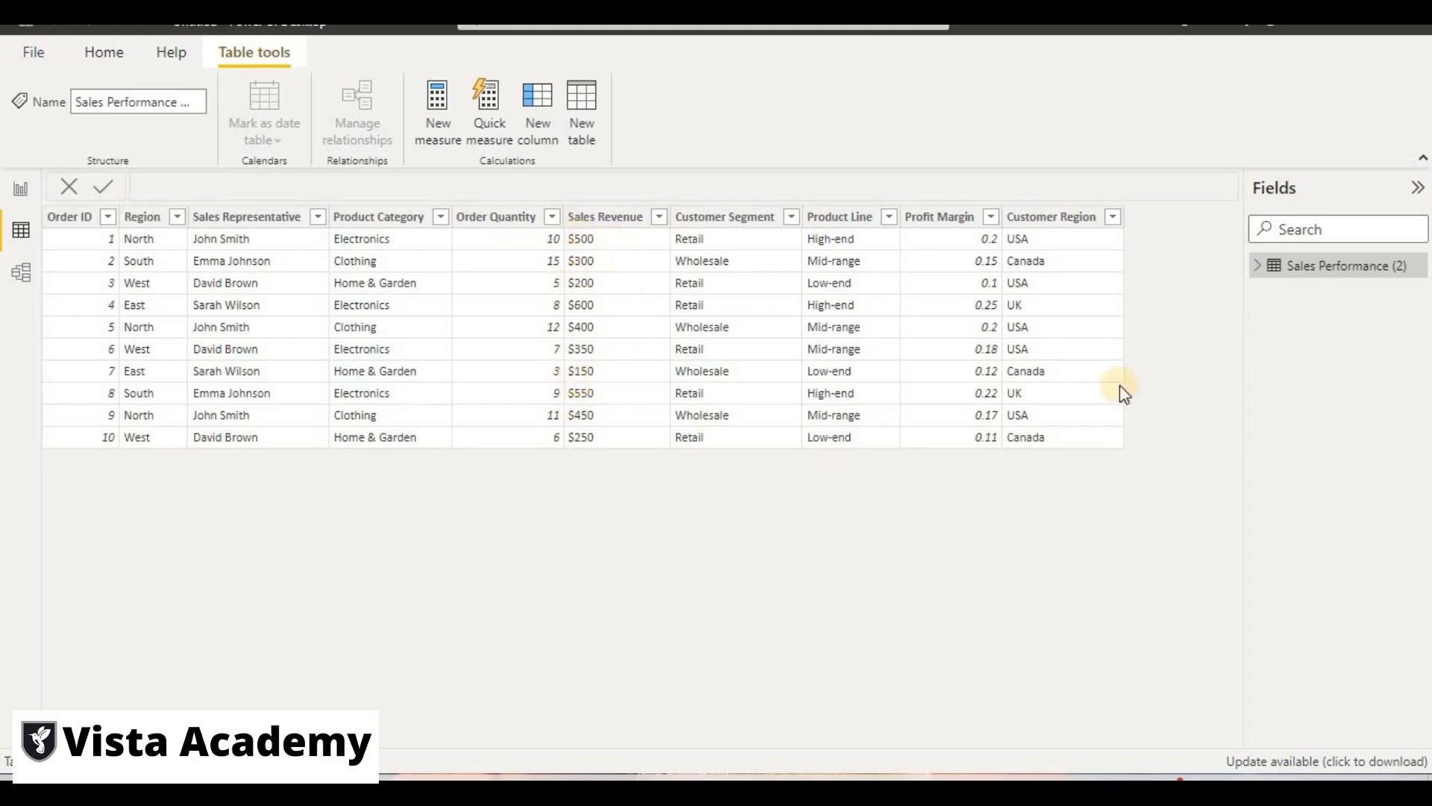
# Open the Sales Performance (2) query for editing and split the Sales Revenue column at each occurrence of the custom delimiter $.
pyautogui.rightClick(1269, 266)
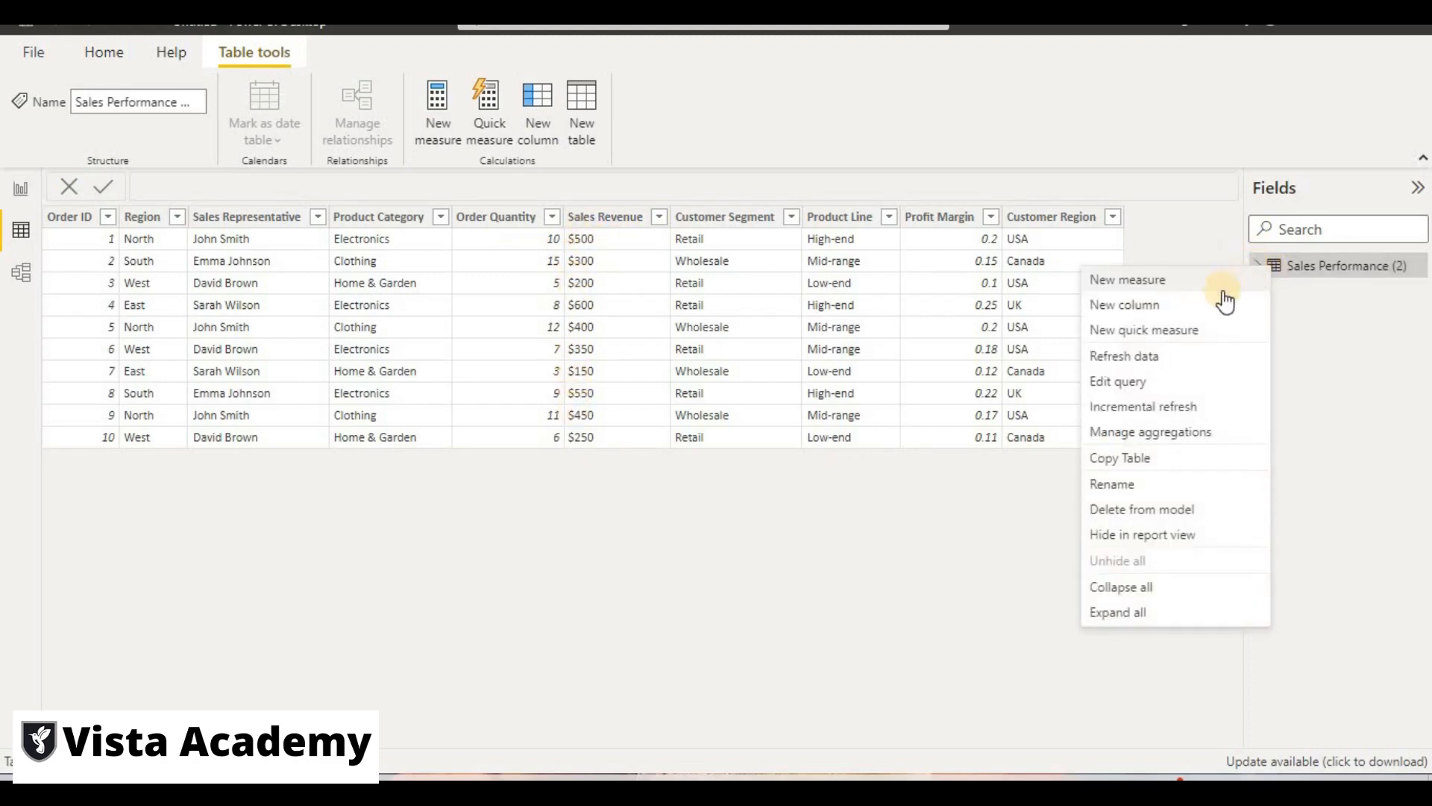
pyautogui.click(1165, 388)
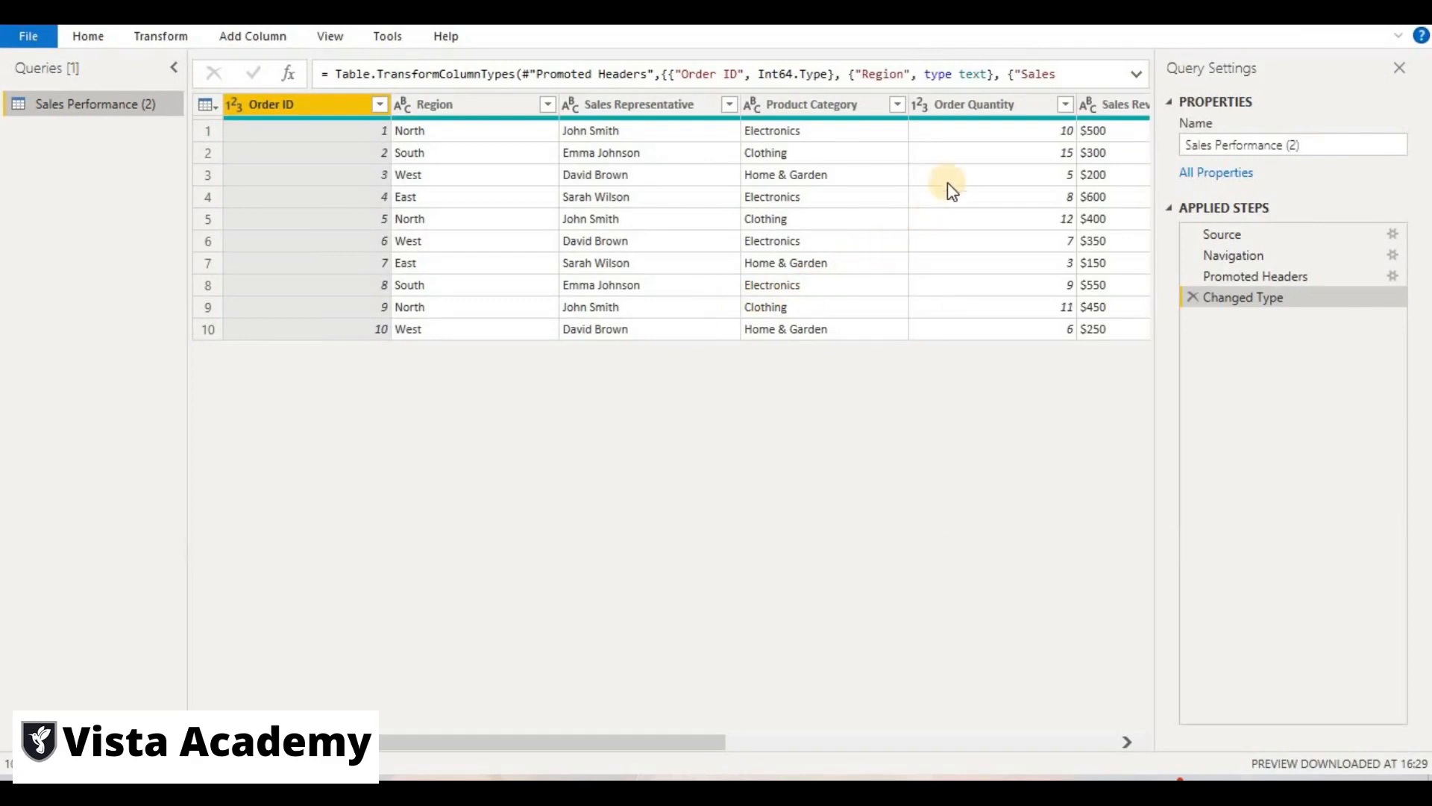
pyautogui.click(1107, 108)
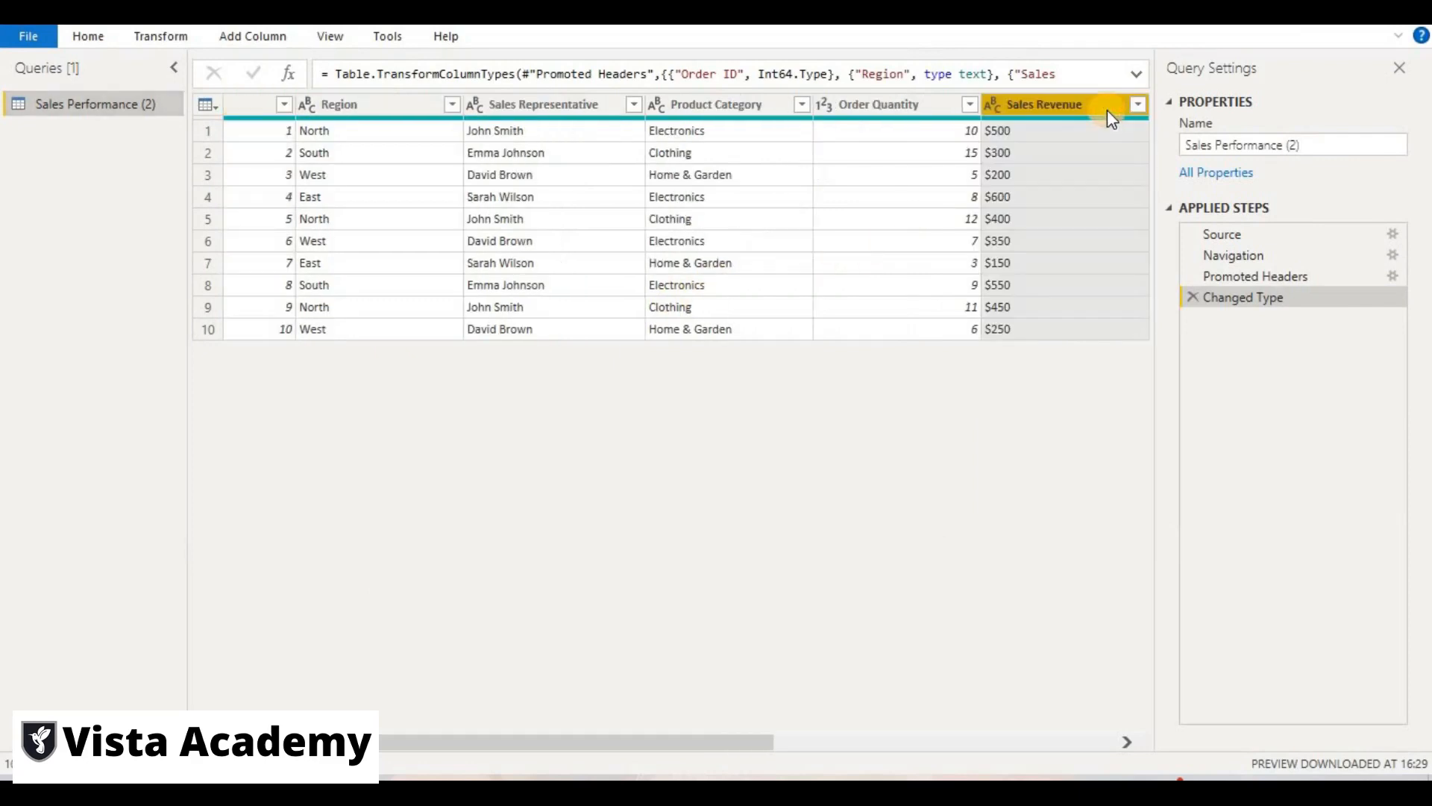
pyautogui.click(172, 37)
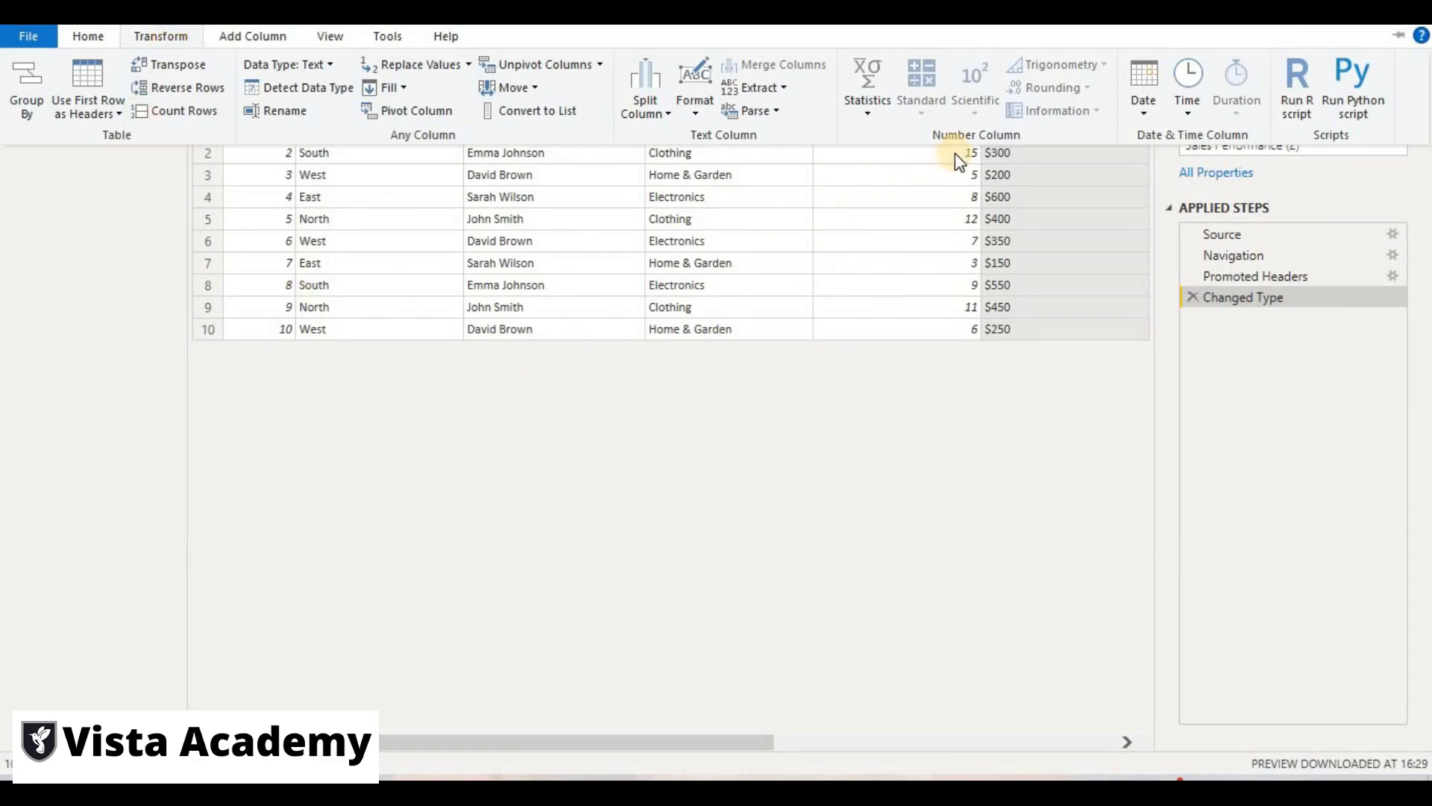
pyautogui.click(647, 104)
pyautogui.click(713, 405)
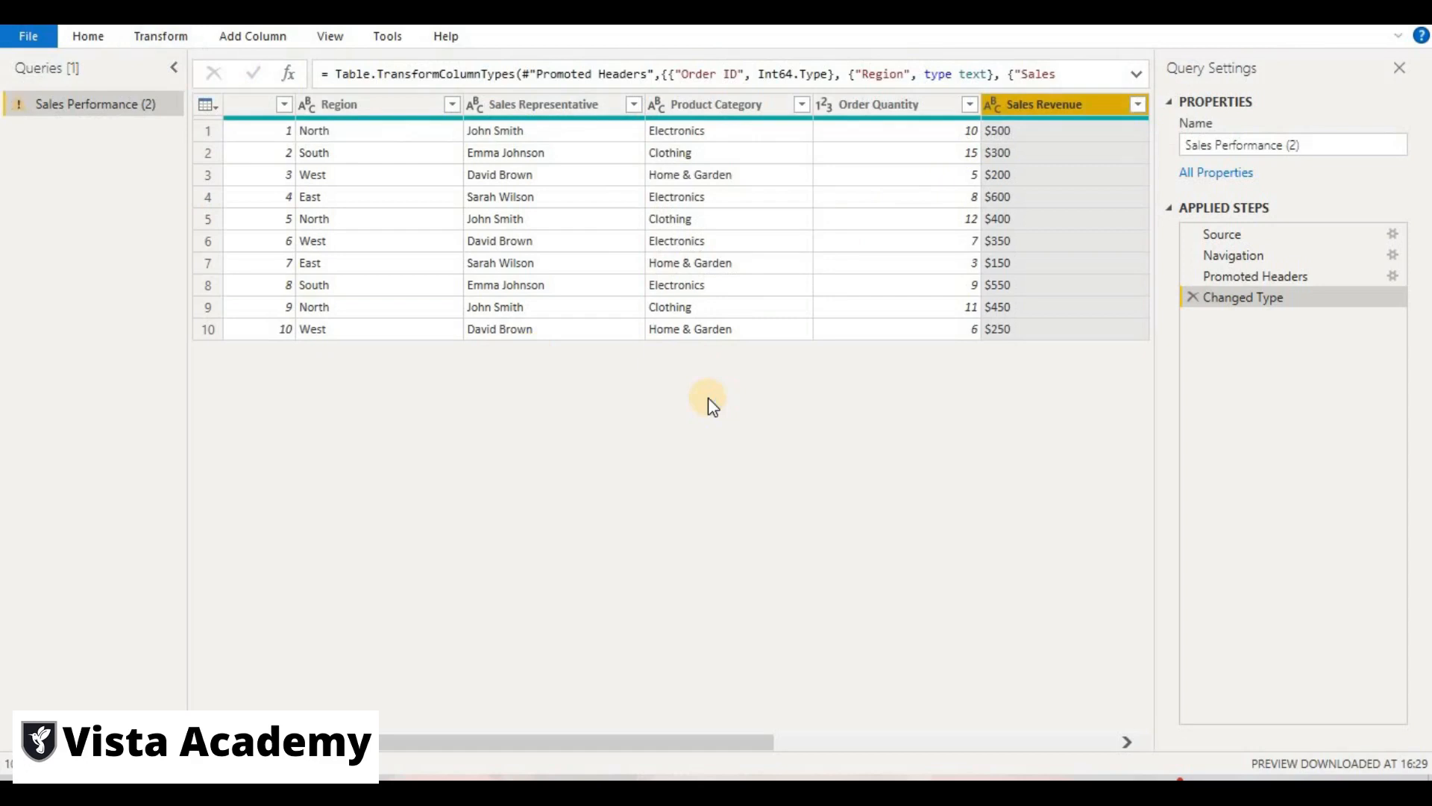
pyautogui.click(471, 292)
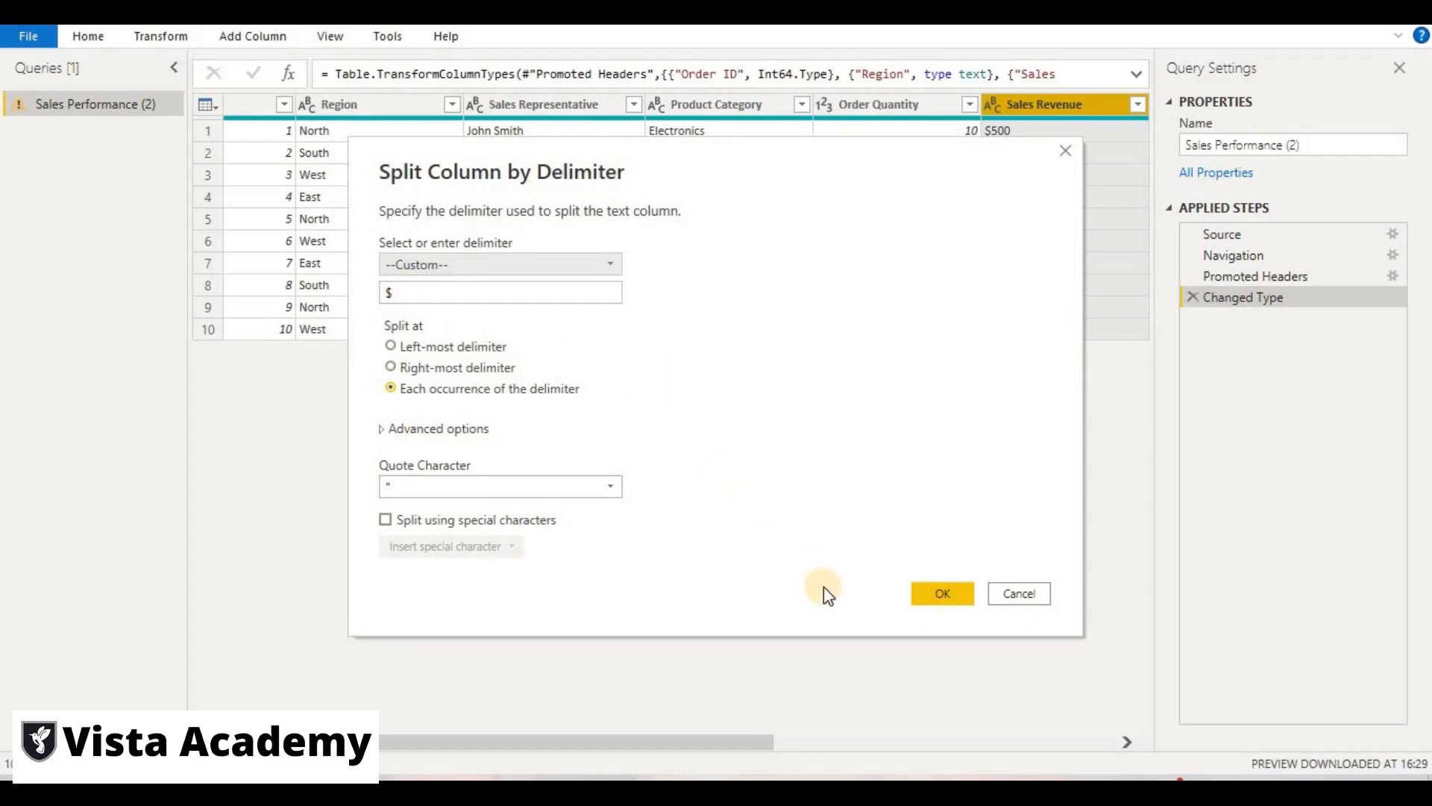
pyautogui.click(941, 595)
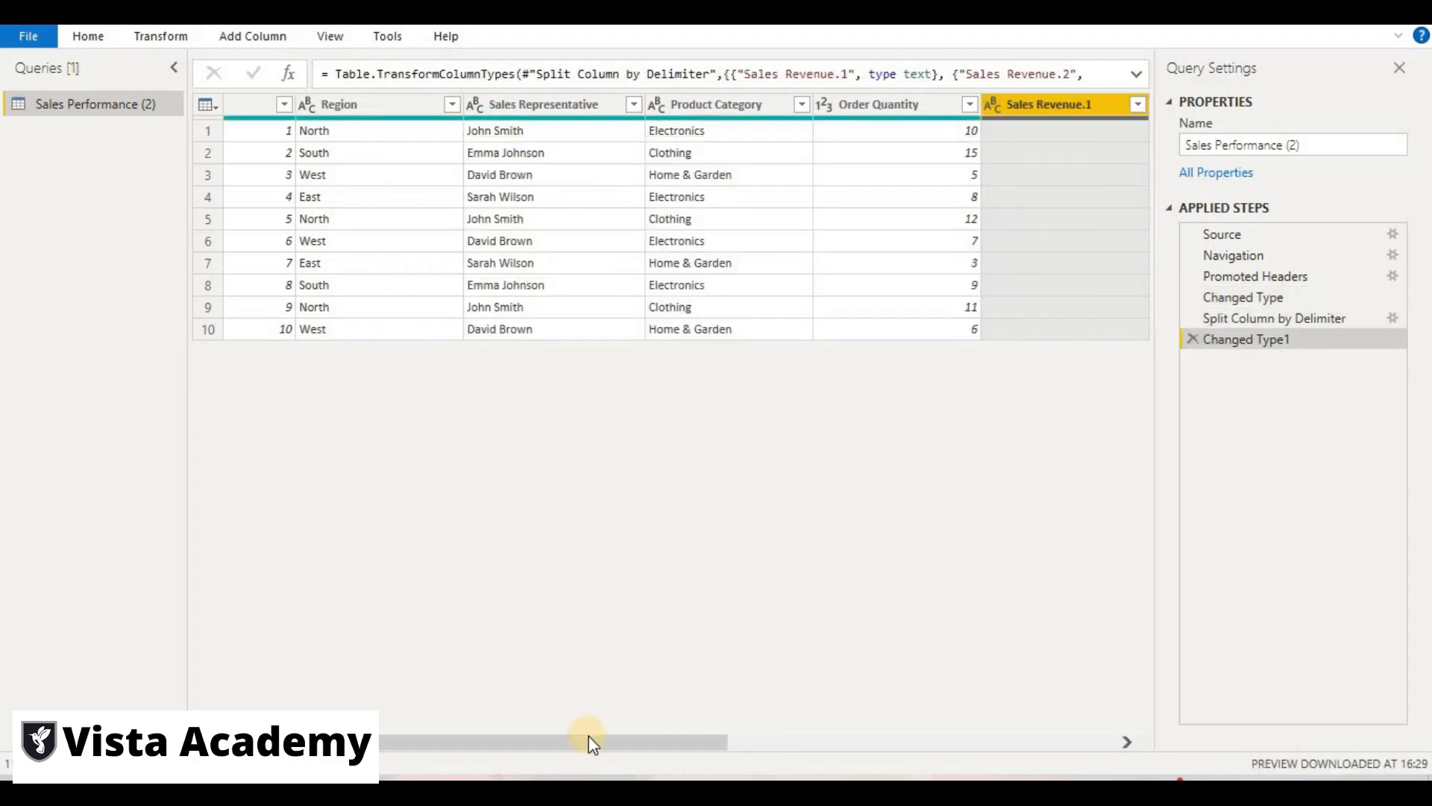
# Remove the empty Sales Revenue.1 column from the query.
pyautogui.moveTo(591, 739); pyautogui.dragTo(758, 731)
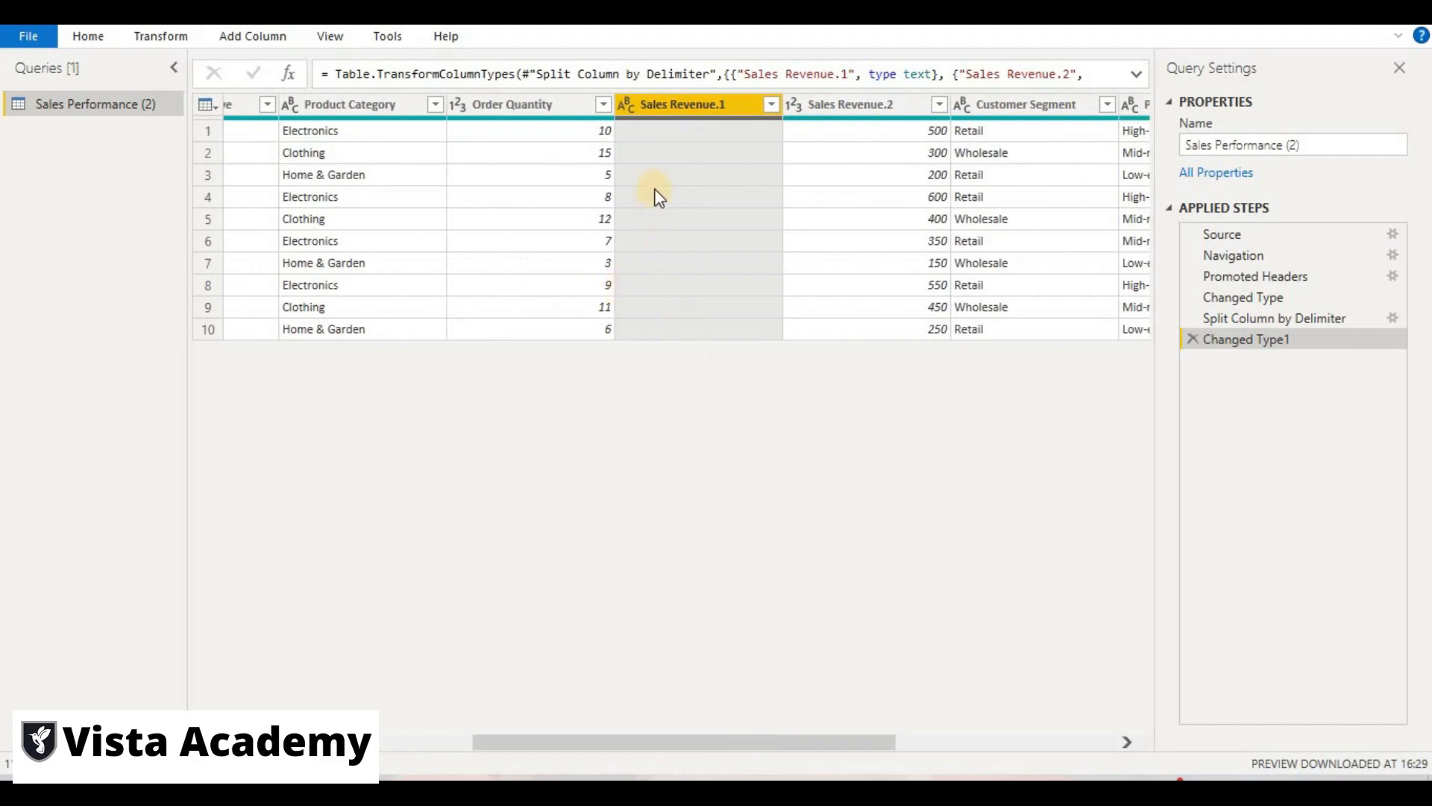
pyautogui.rightClick(678, 112)
pyautogui.click(688, 153)
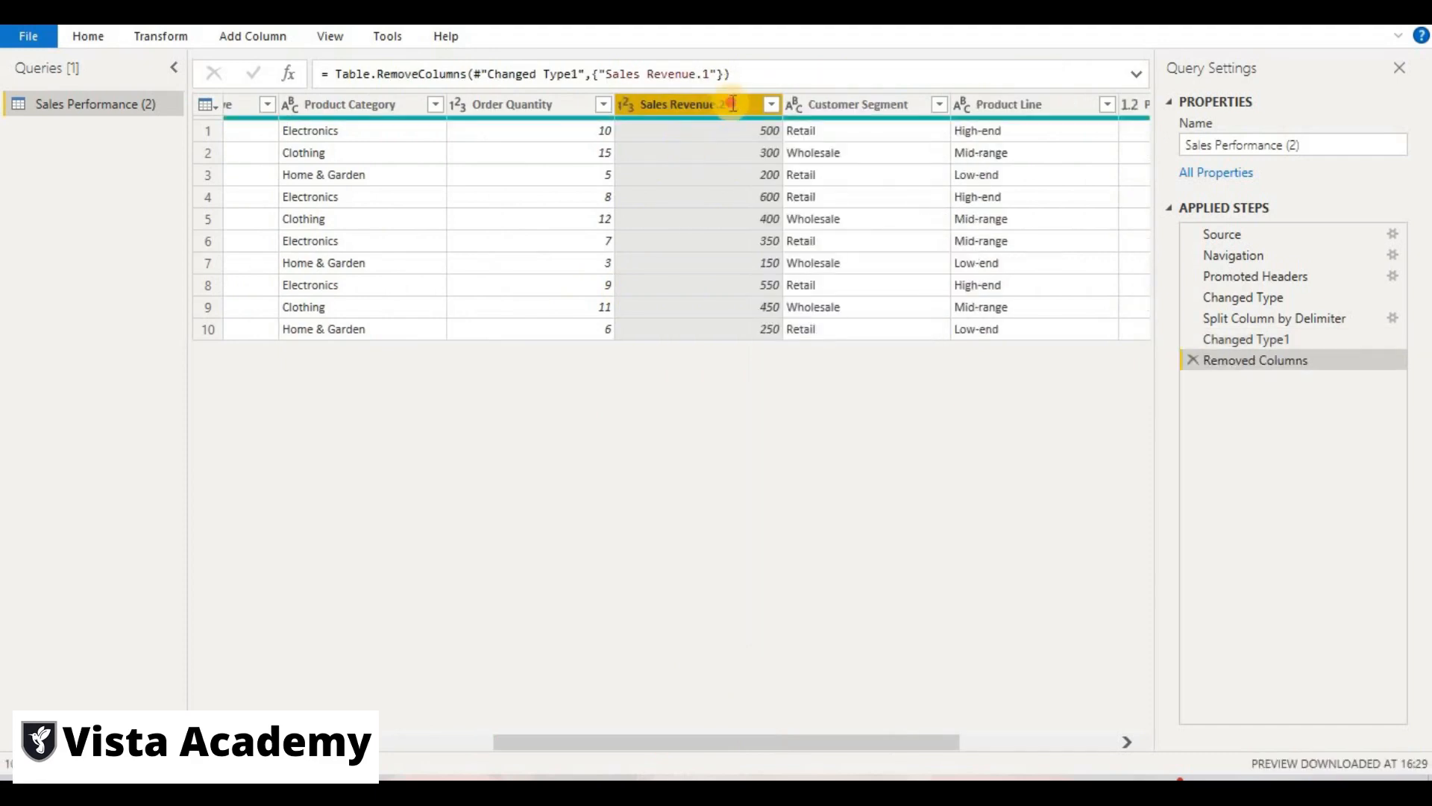
# Rename the Sales Revenue.2 column as Sales Revenue.
pyautogui.doubleClick(732, 103)
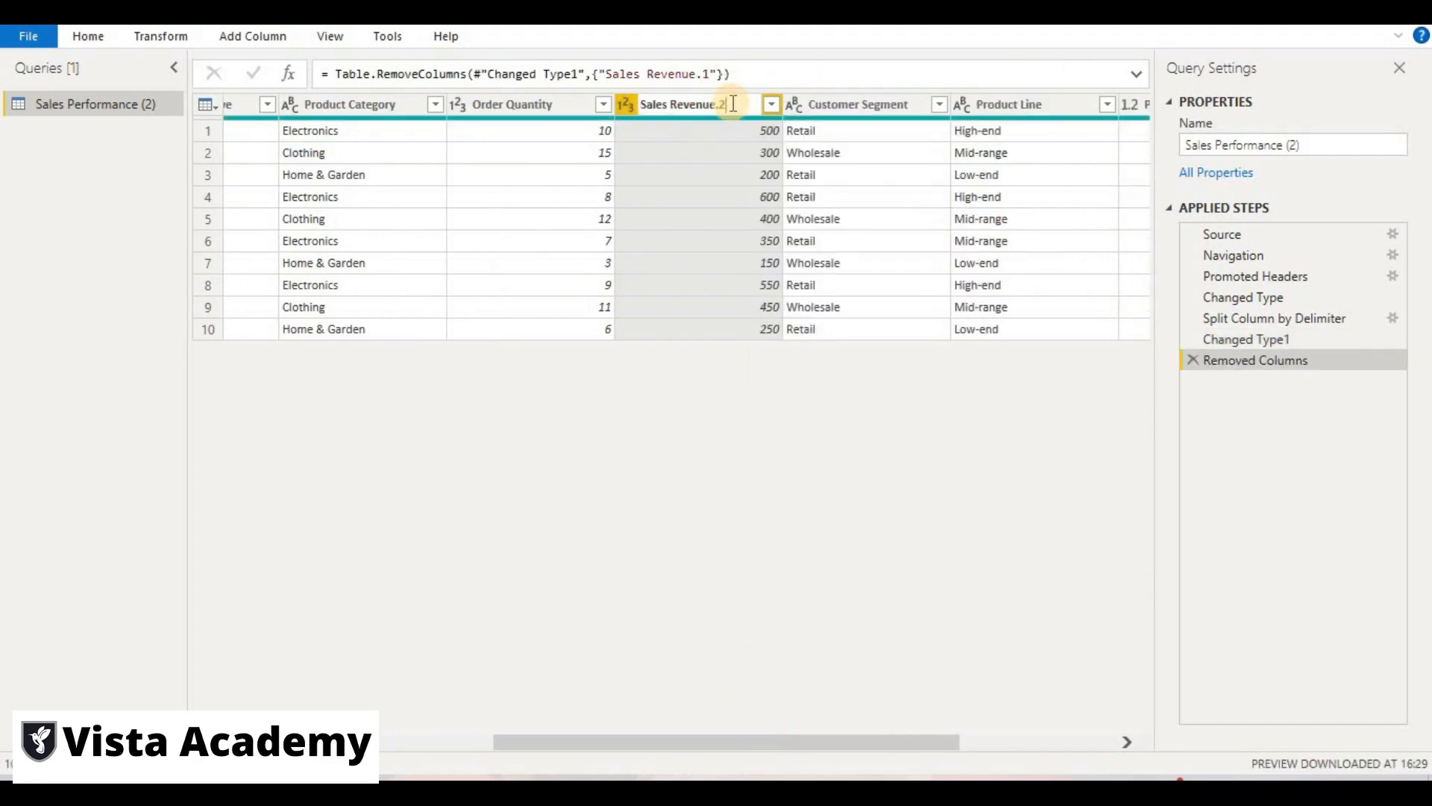
pyautogui.press('BackSpace')
pyautogui.press('BackSpace')
pyautogui.press('Return')
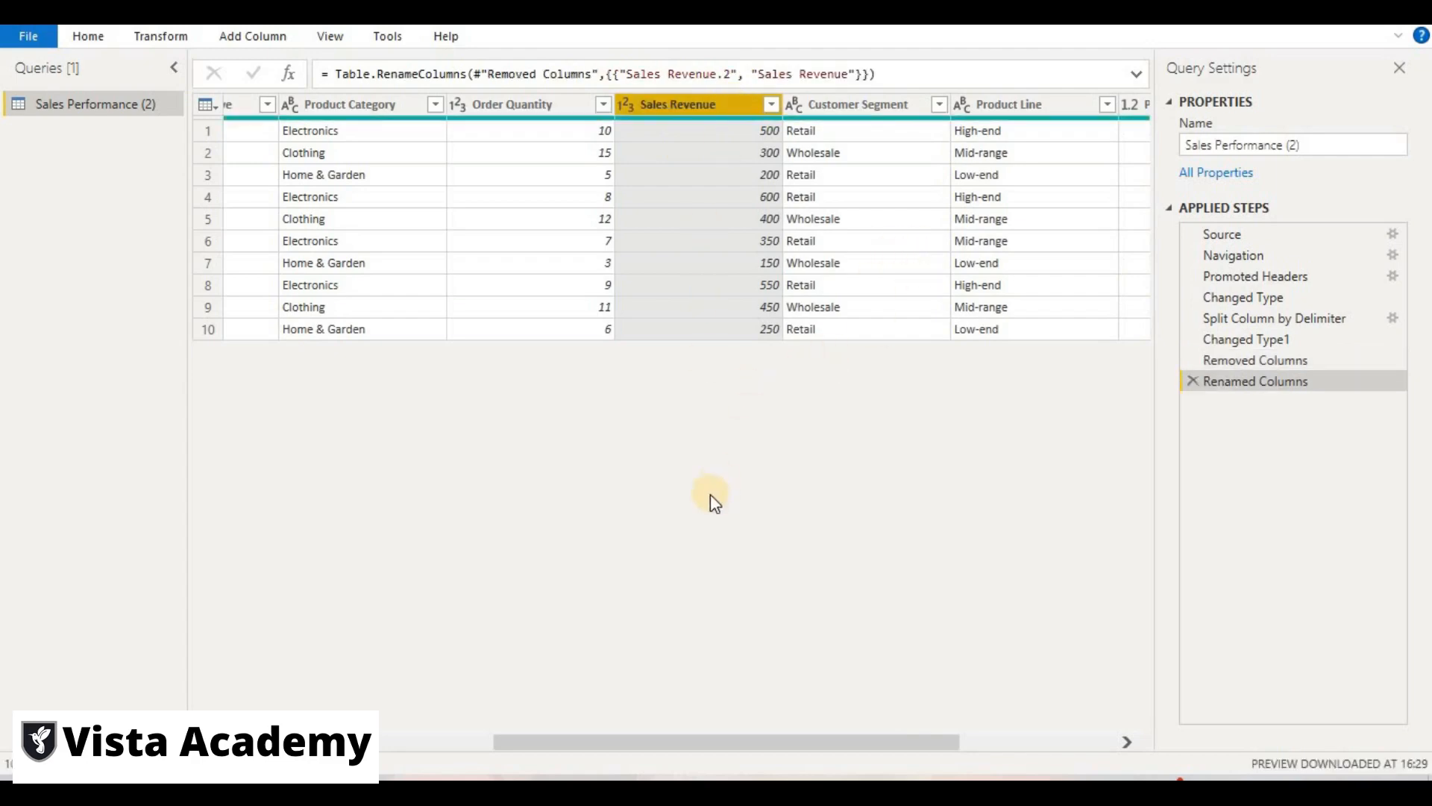
# Close the query editor and apply the changes to the data model.
pyautogui.click(101, 40)
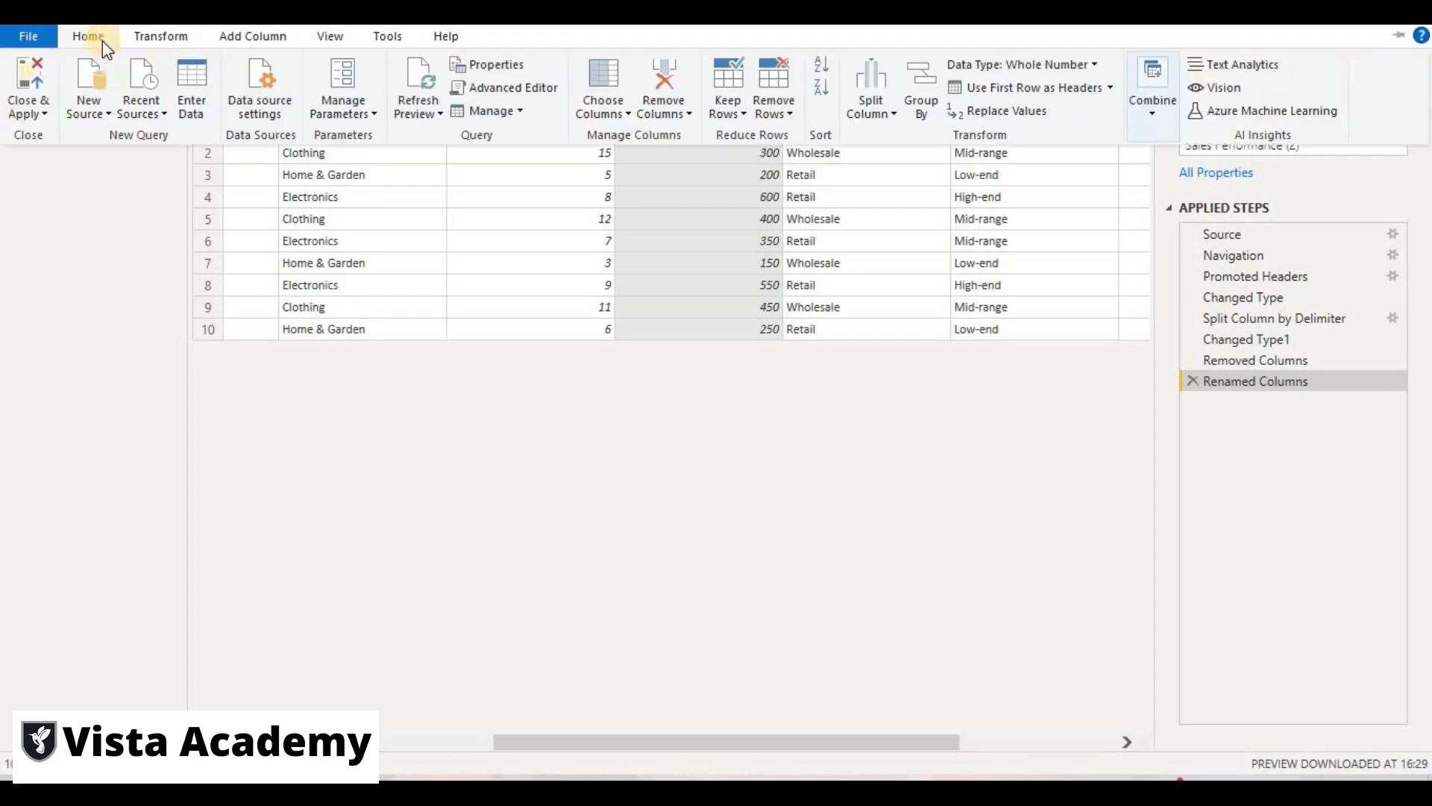
pyautogui.click(33, 117)
pyautogui.click(464, 399)
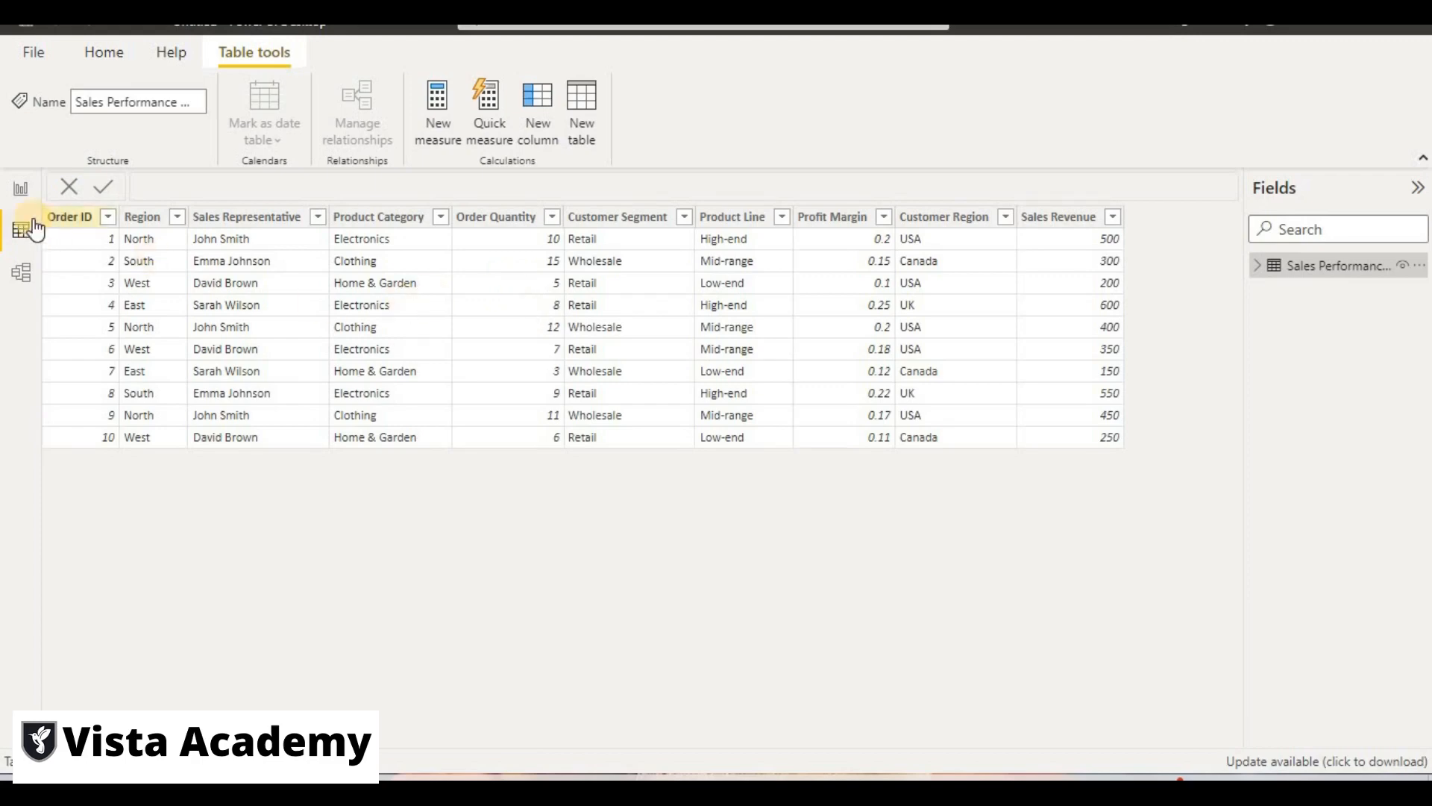
# Create the measure TOTAL SALES = SUM('Sales Performance (2)'[Sales Revenue]) in the Sales Performance (2) table.
pyautogui.click(21, 190)
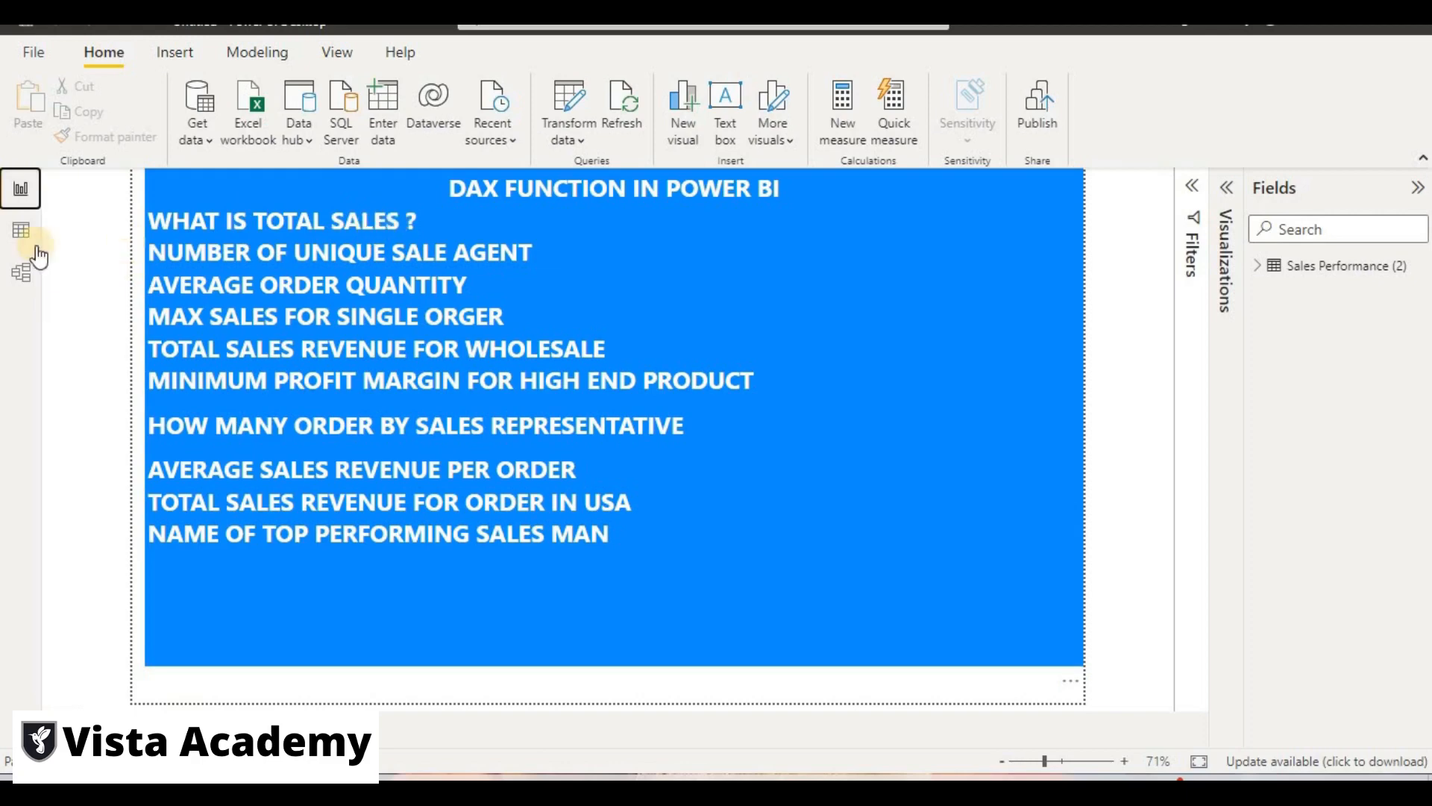
pyautogui.click(21, 233)
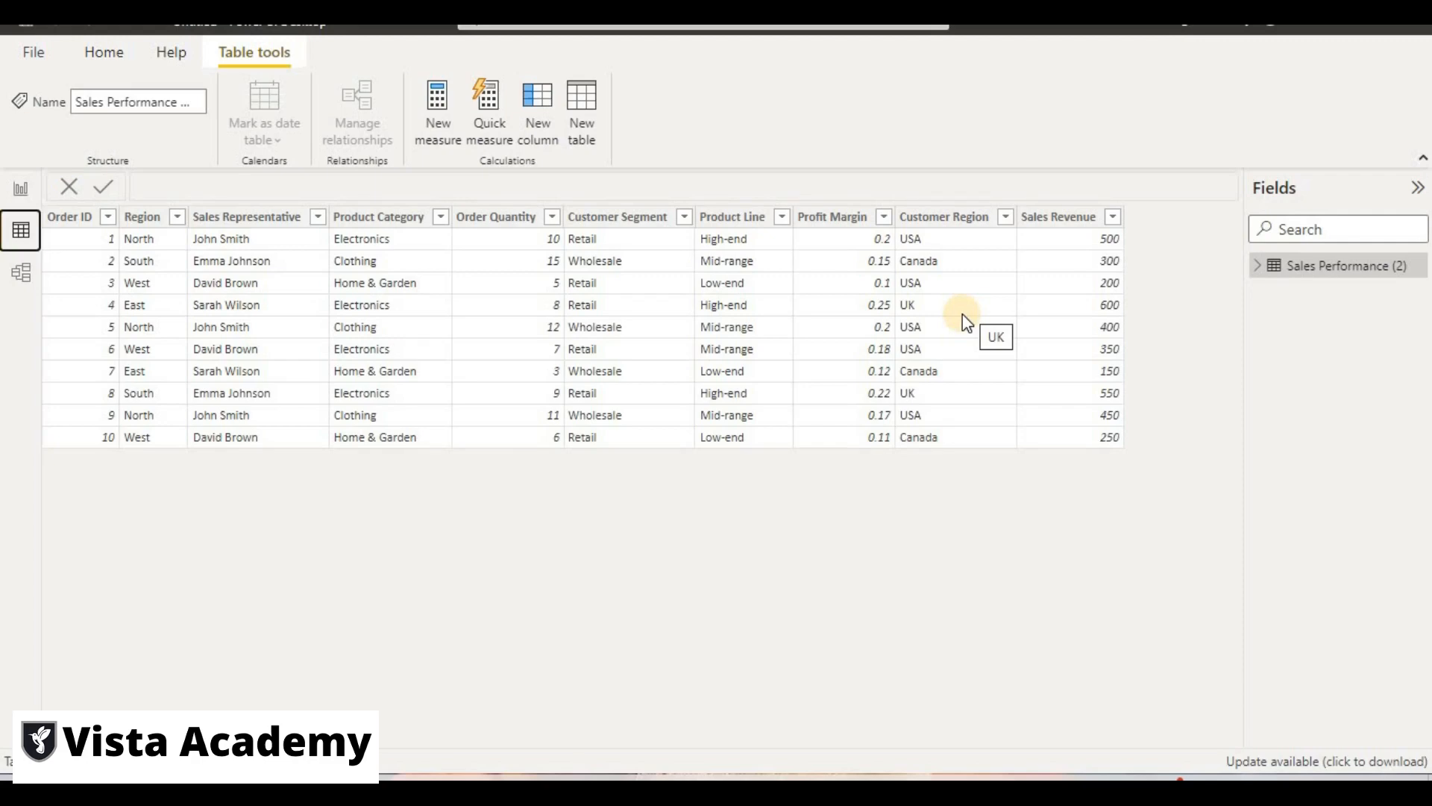
pyautogui.click(432, 140)
pyautogui.click(433, 140)
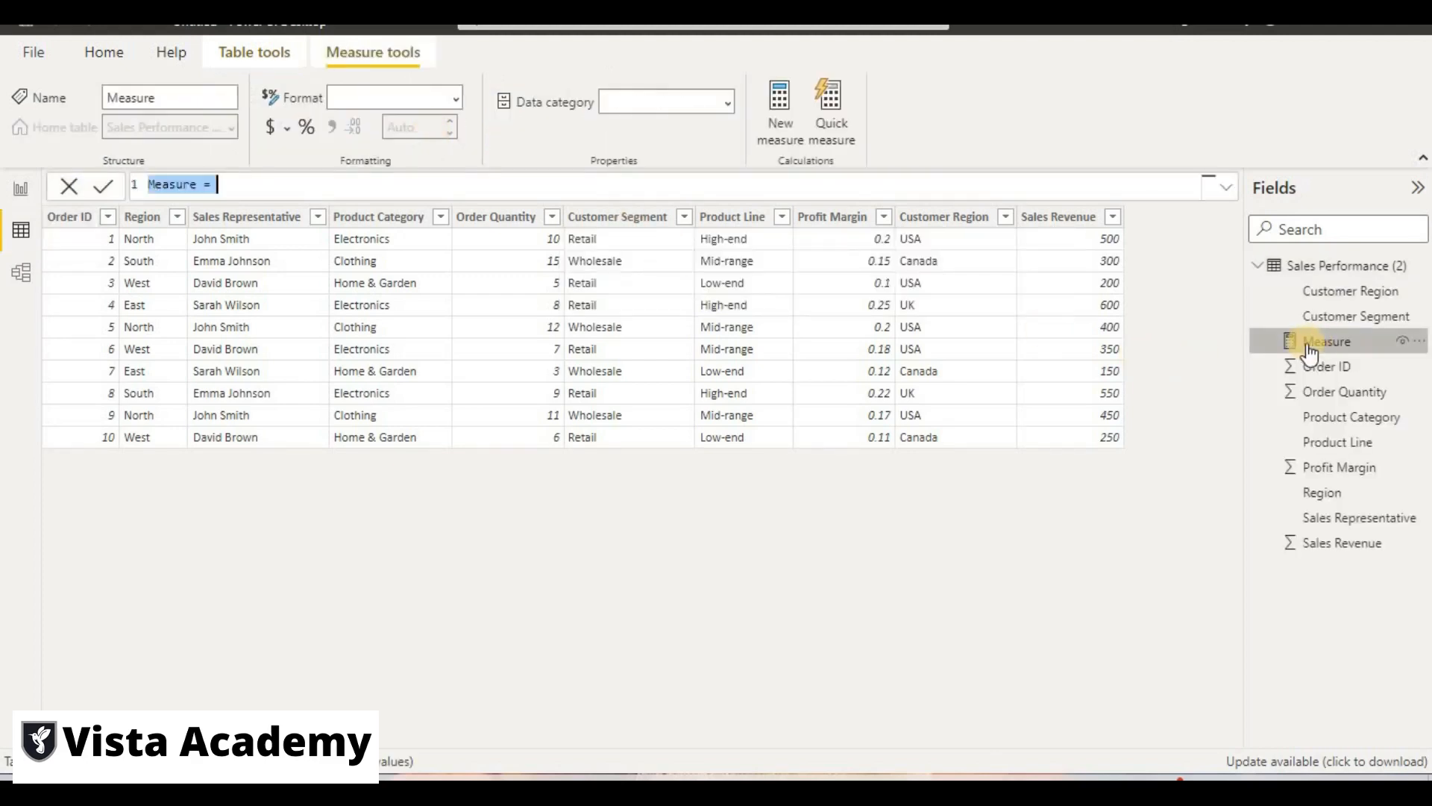
pyautogui.press('BackSpace')
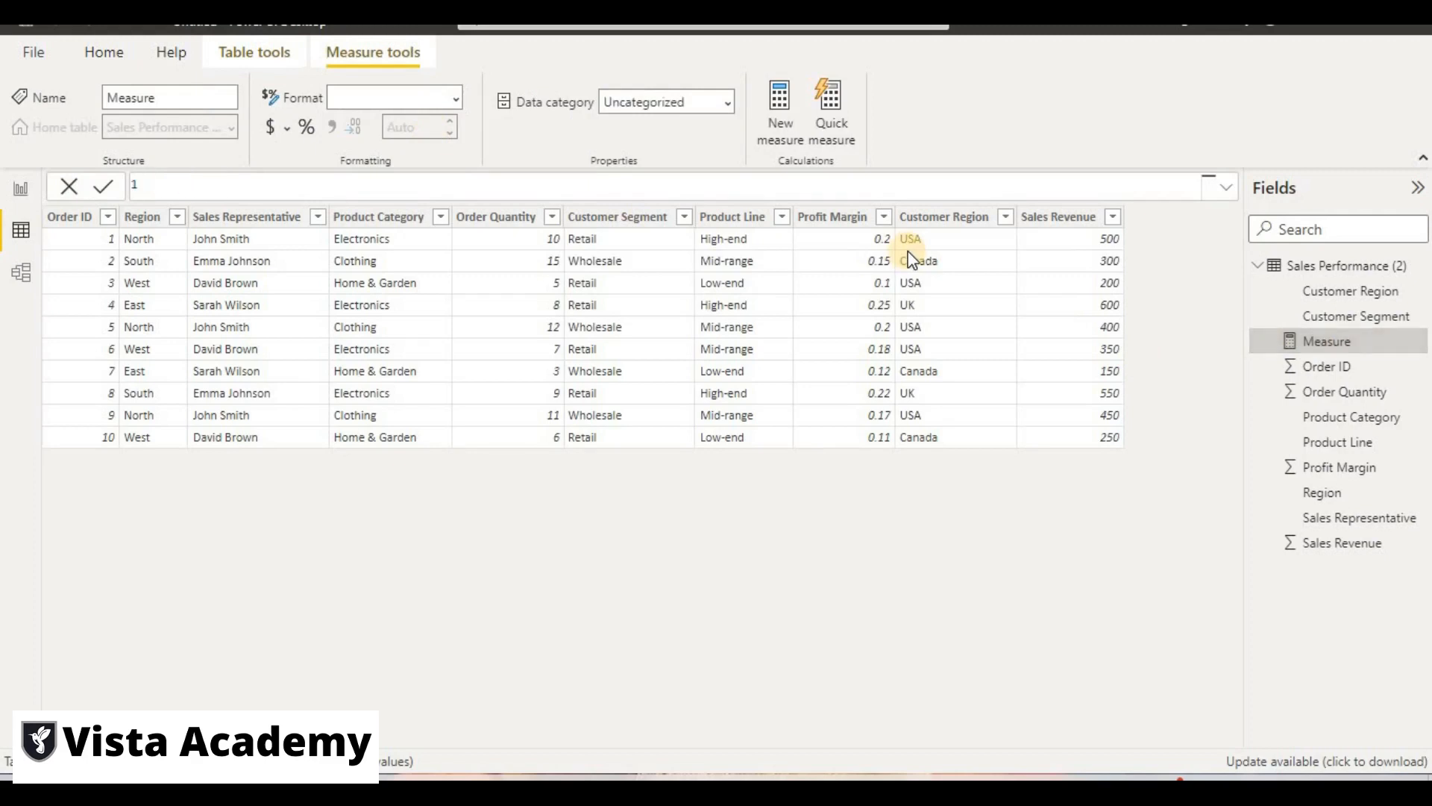
pyautogui.write('TOTAL SALES=')
pyautogui.write('SUM')
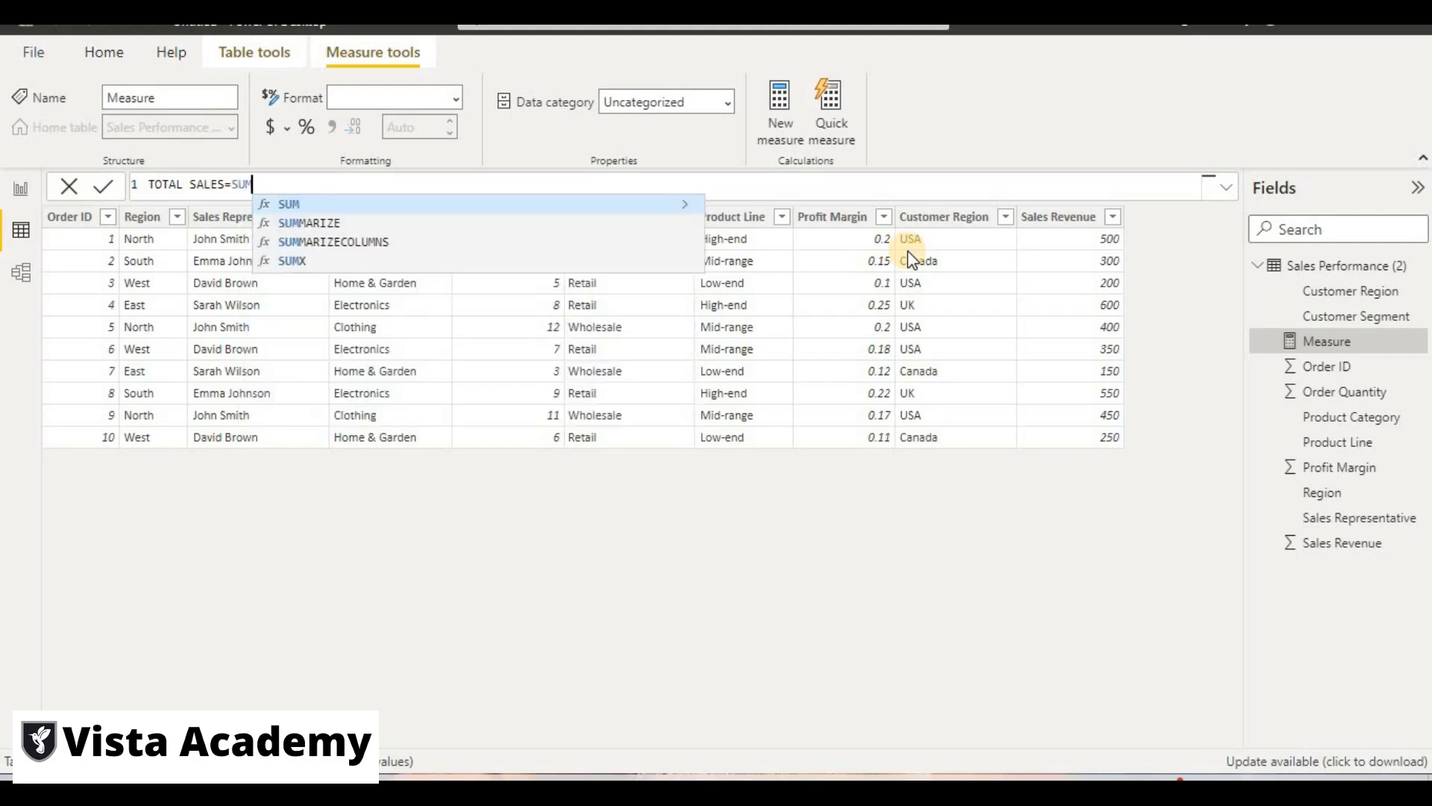
pyautogui.write('(')
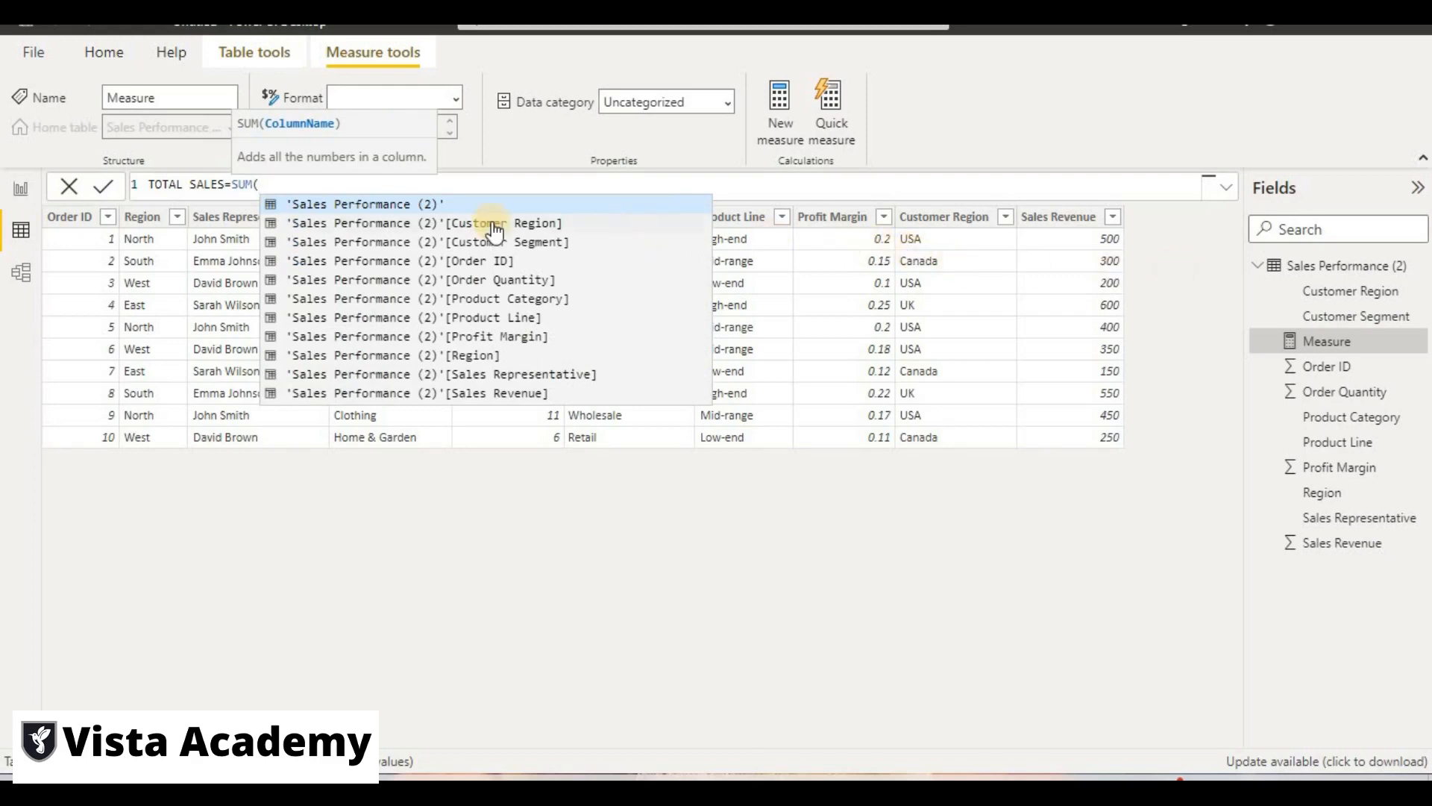
pyautogui.click(475, 393)
pyautogui.click(102, 192)
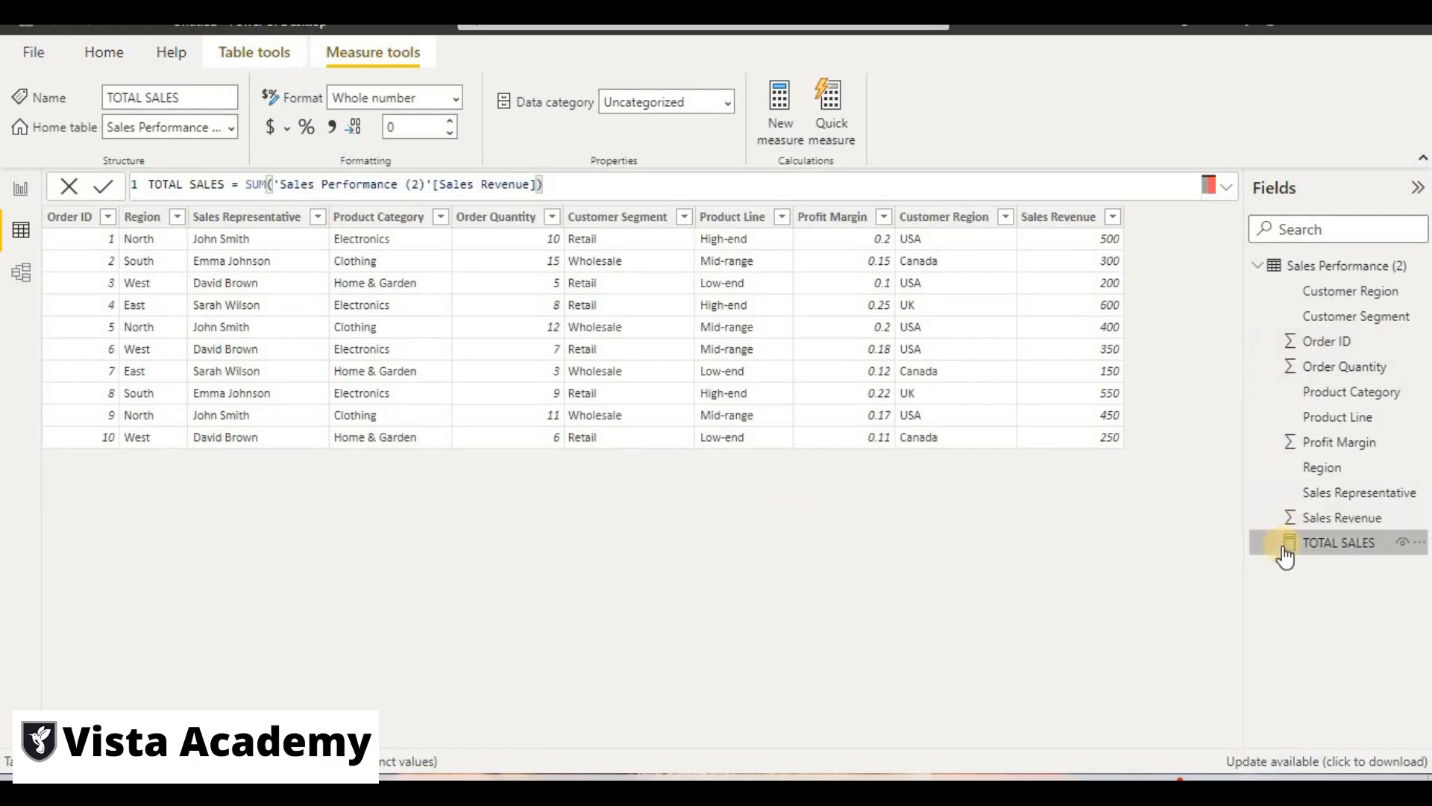
# Delete the question text box from the report page and add a slightly wider card visual showing the TOTAL SALES measure.
pyautogui.click(16, 187)
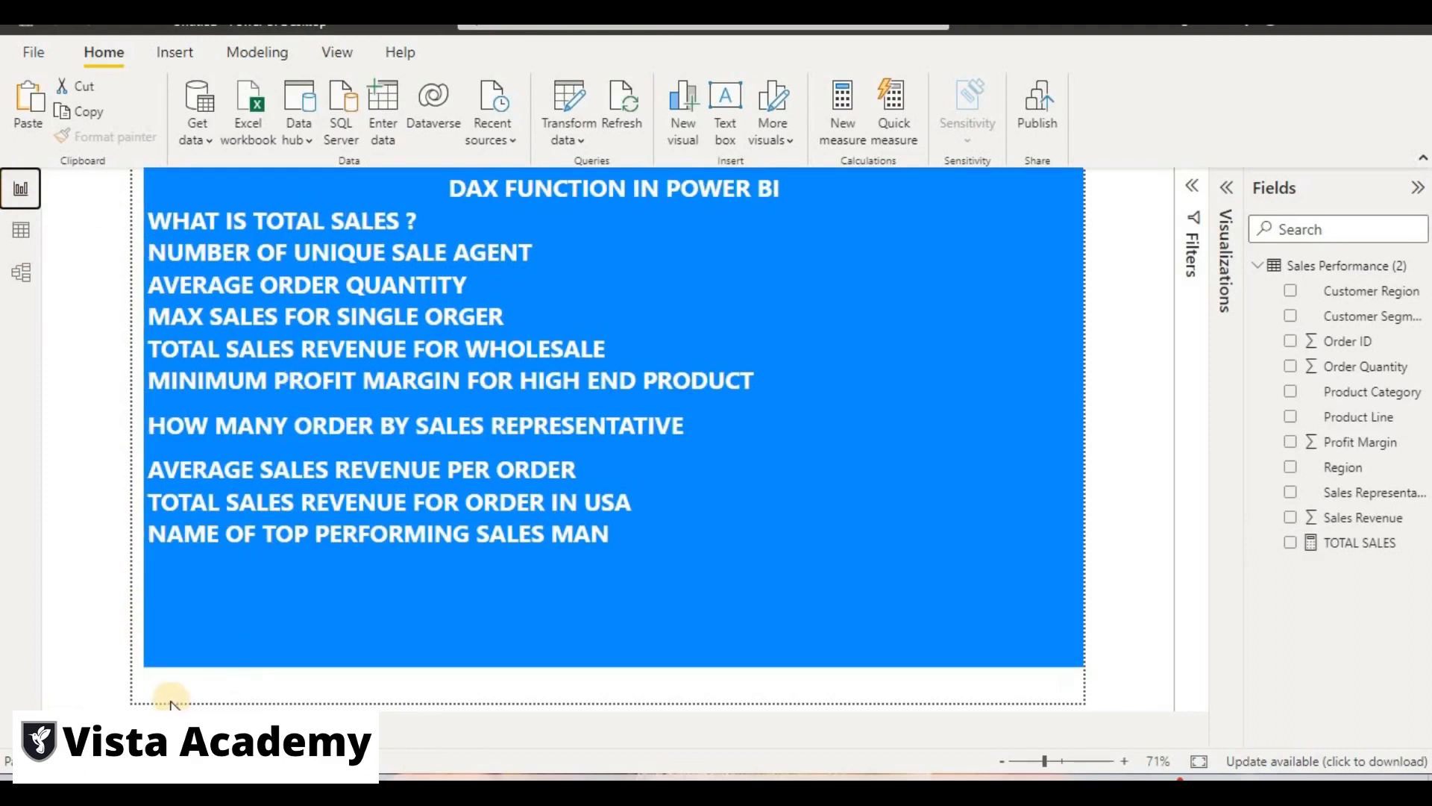
pyautogui.press('Delete')
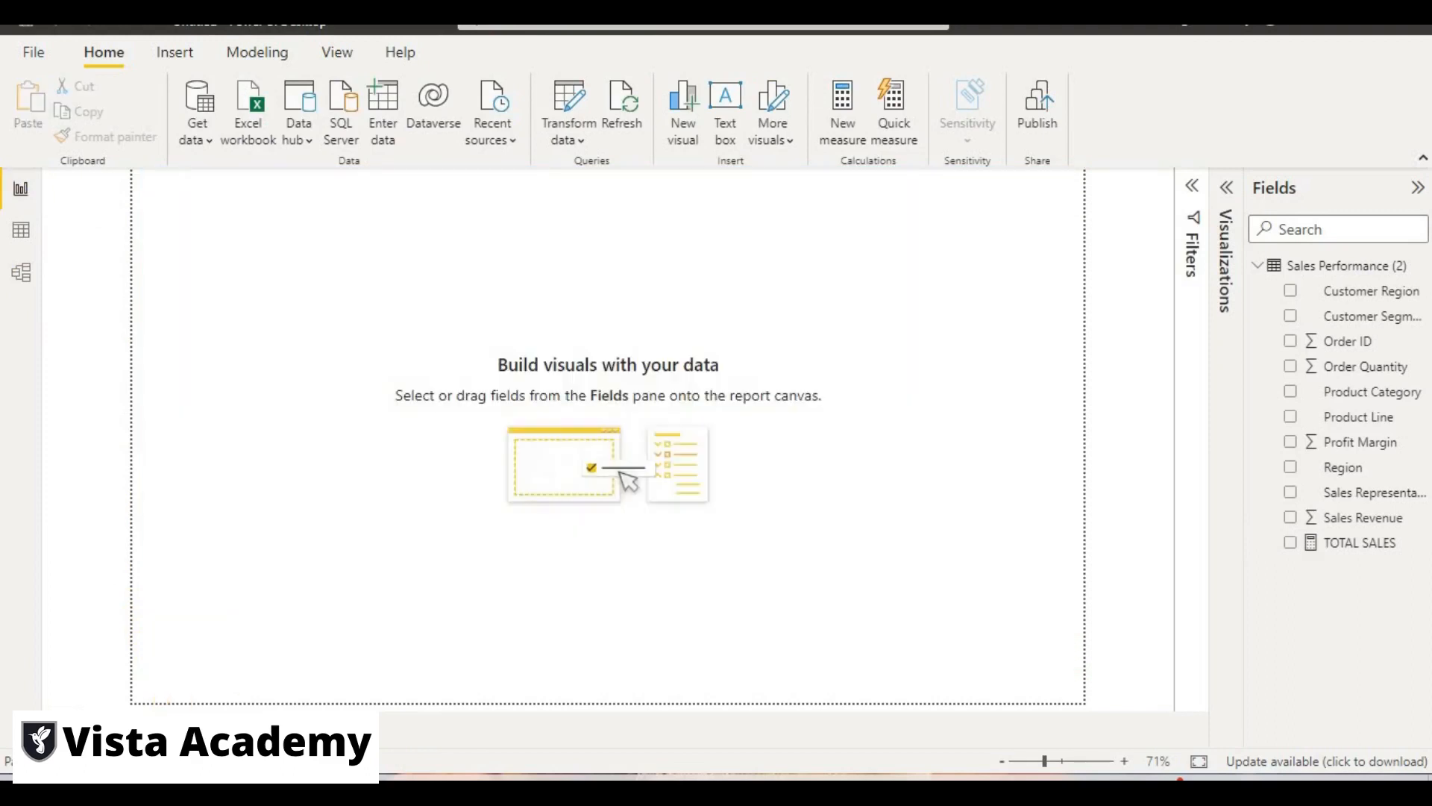
pyautogui.click(1225, 188)
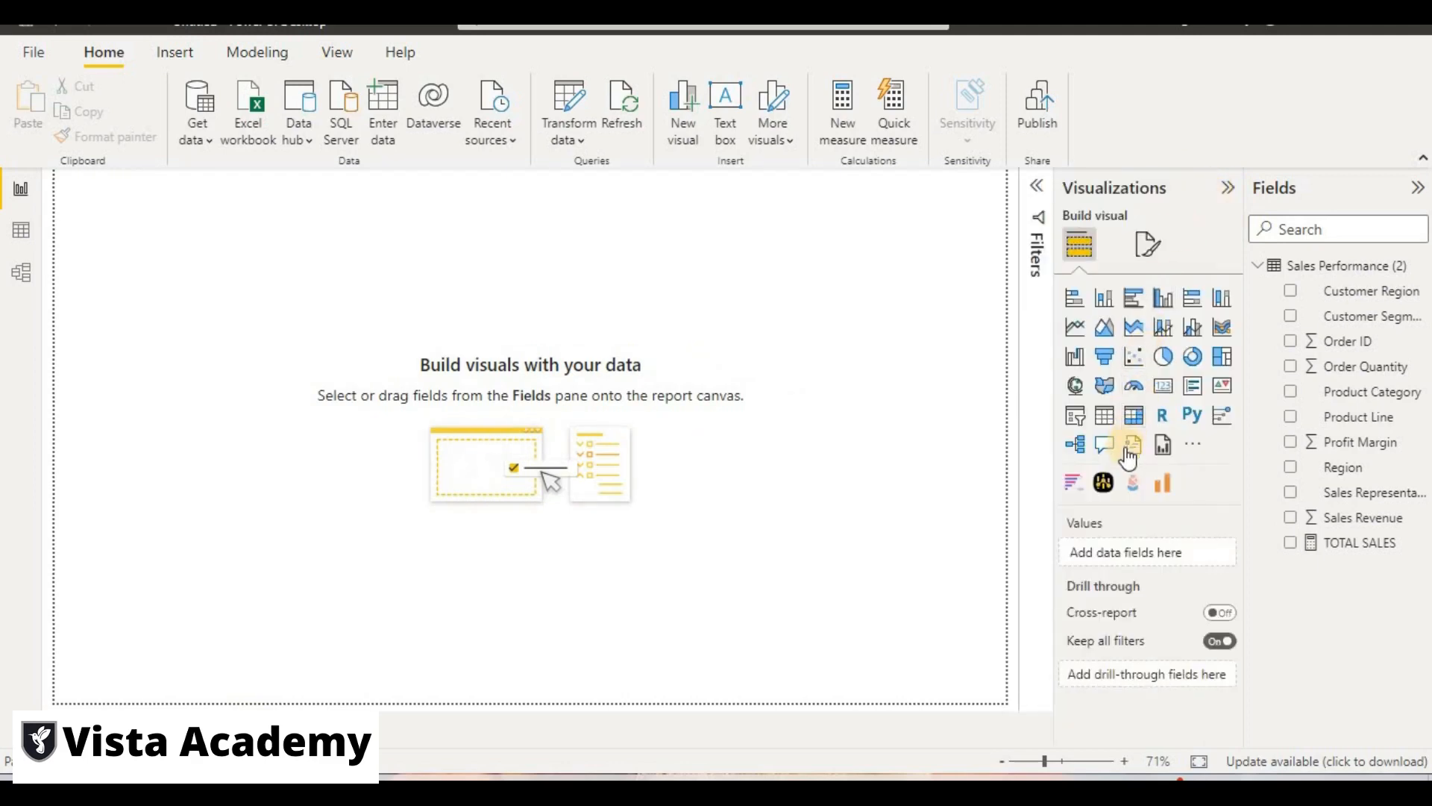
pyautogui.click(1163, 386)
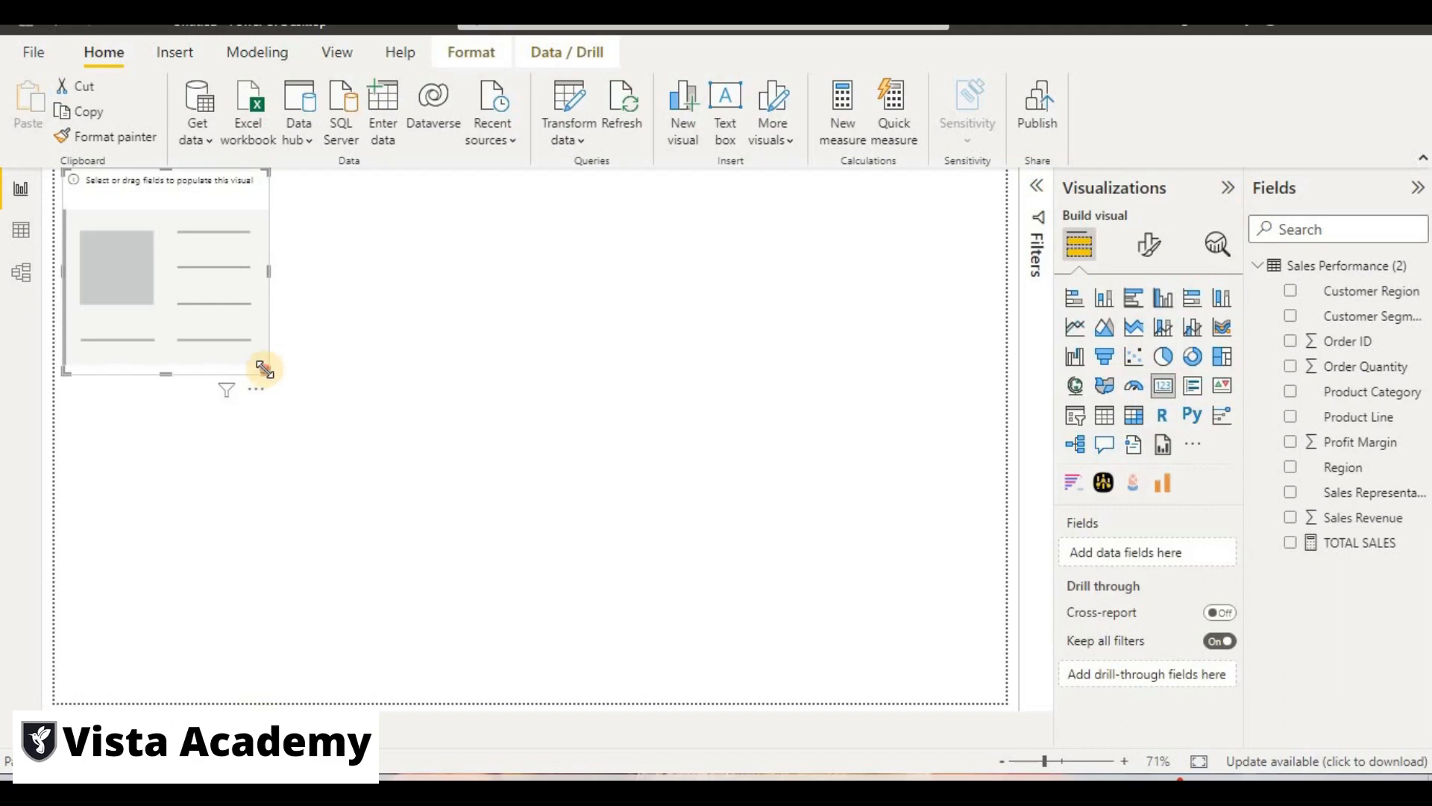
pyautogui.moveTo(265, 368); pyautogui.dragTo(291, 354)
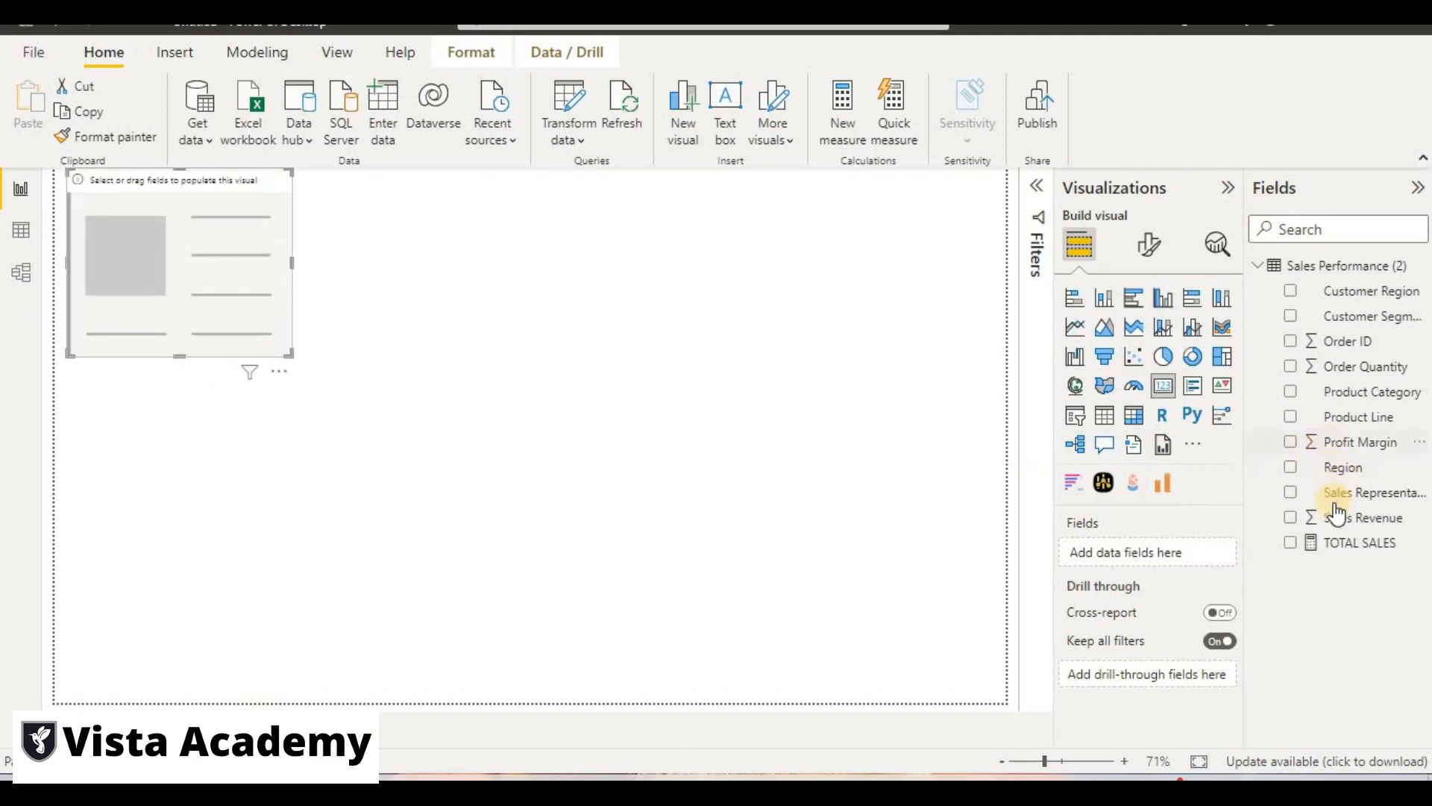
pyautogui.moveTo(1290, 543); pyautogui.dragTo(1098, 549)
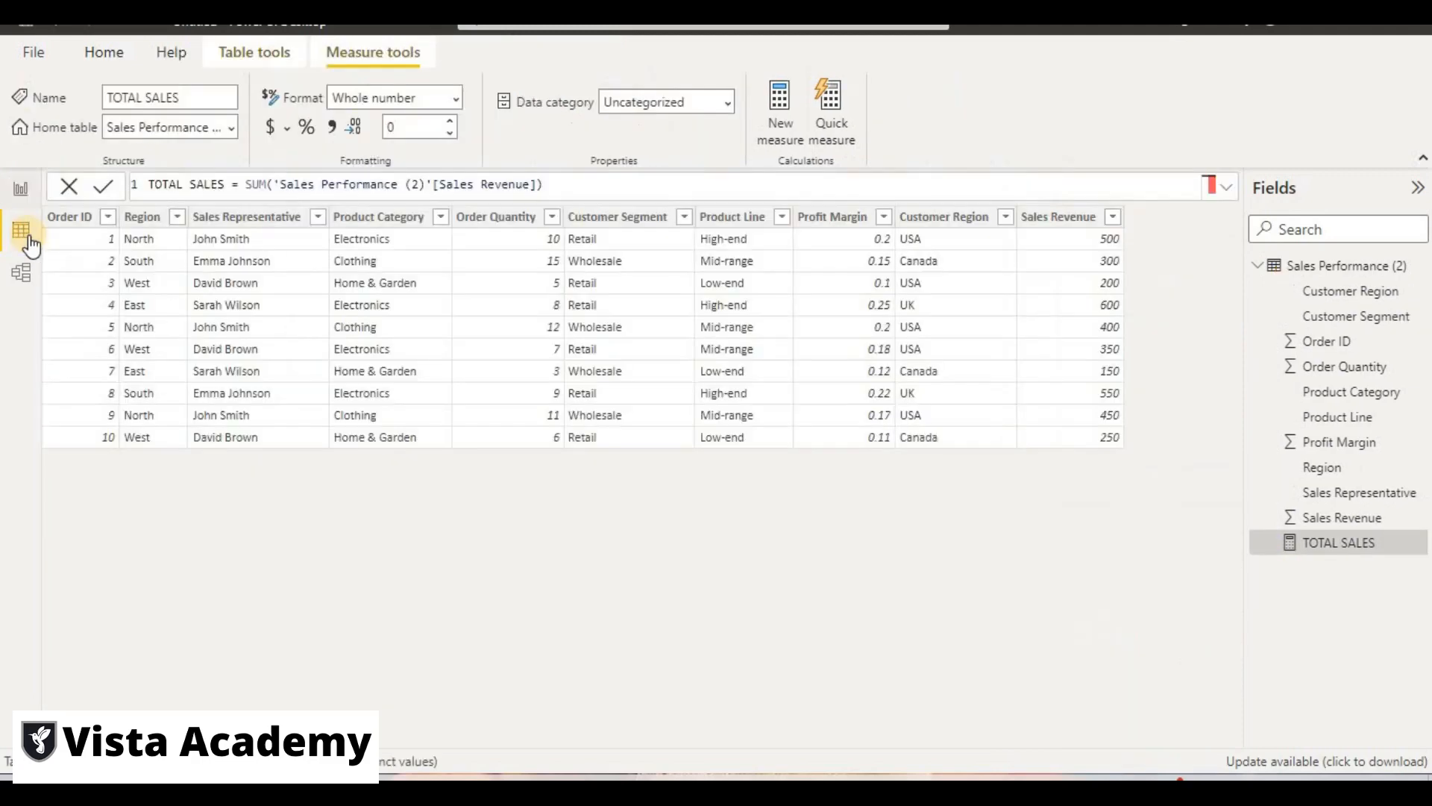
# Create the measure UNIQUE SALES = DISTINCTCOUNT('Sales Performance (2)'[Sales Representative]) in the Sales Performance (2) table.
pyautogui.click(21, 230)
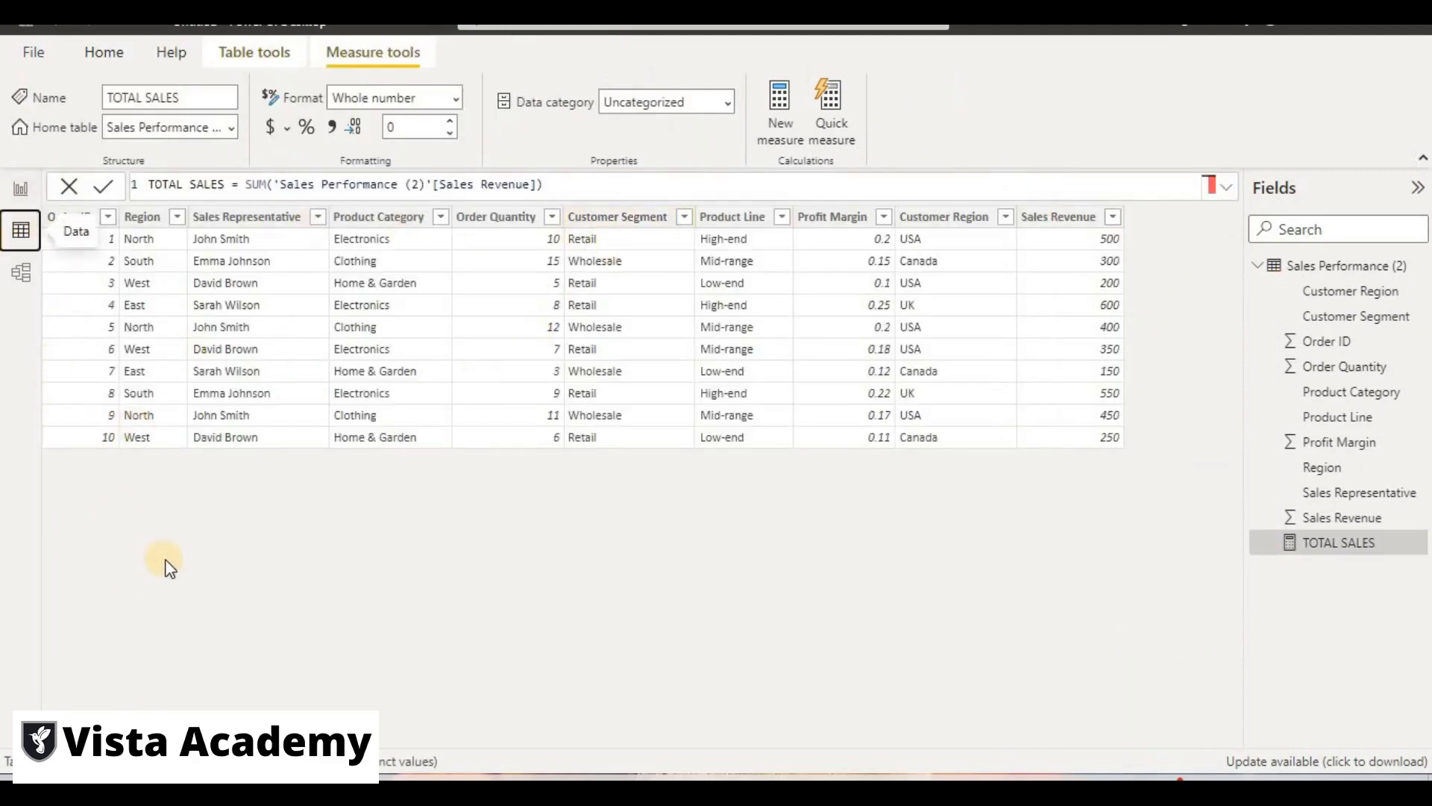
pyautogui.click(21, 189)
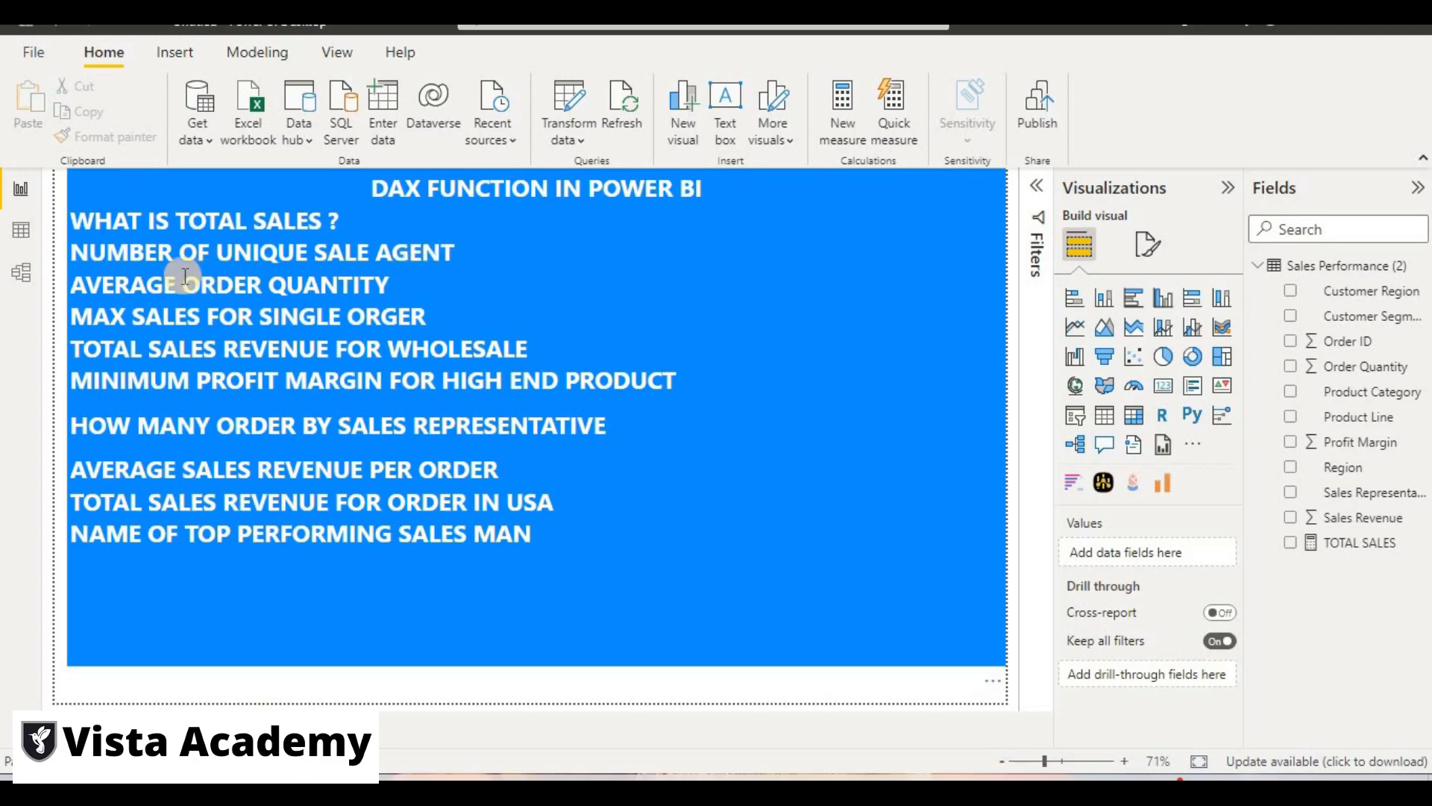
pyautogui.click(21, 229)
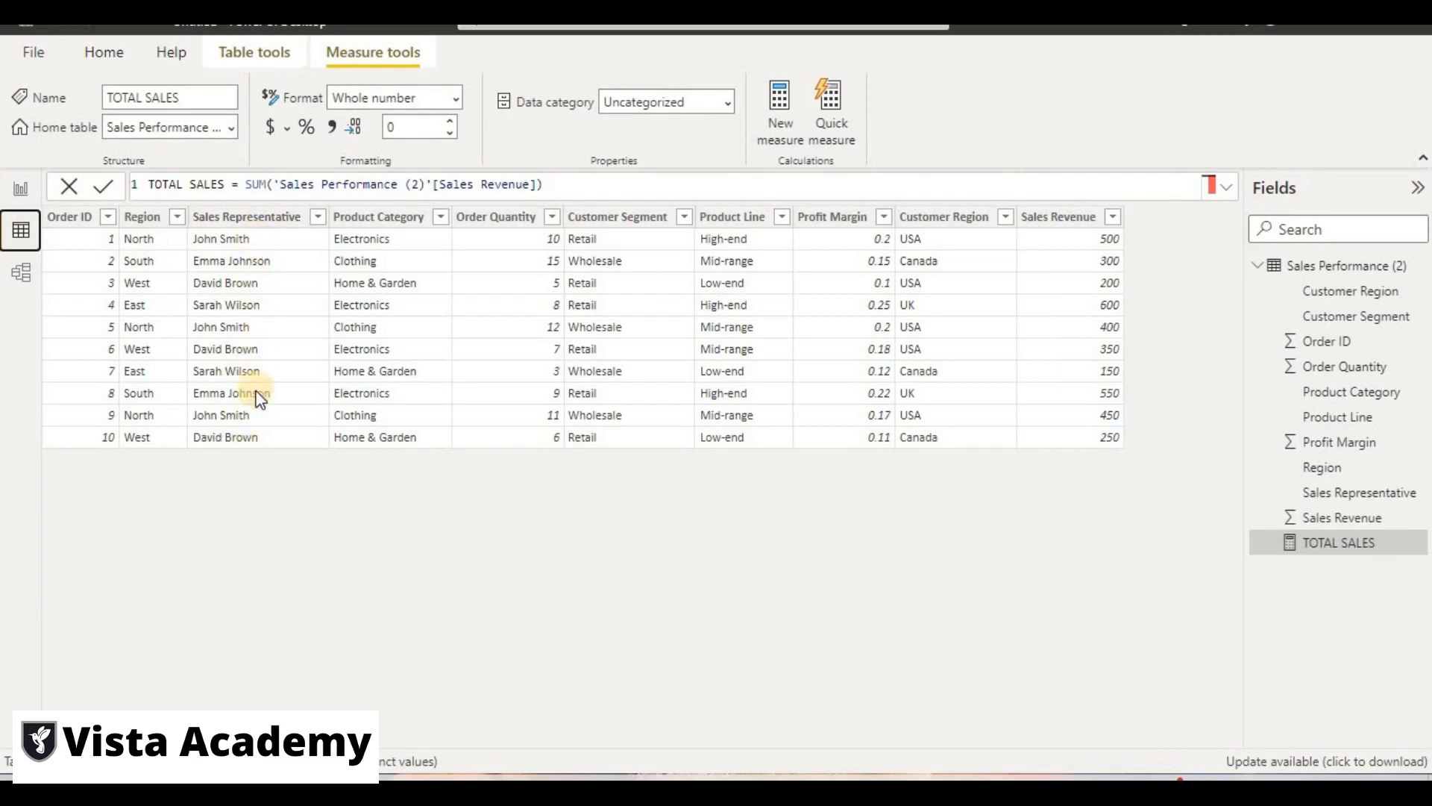
pyautogui.click(25, 196)
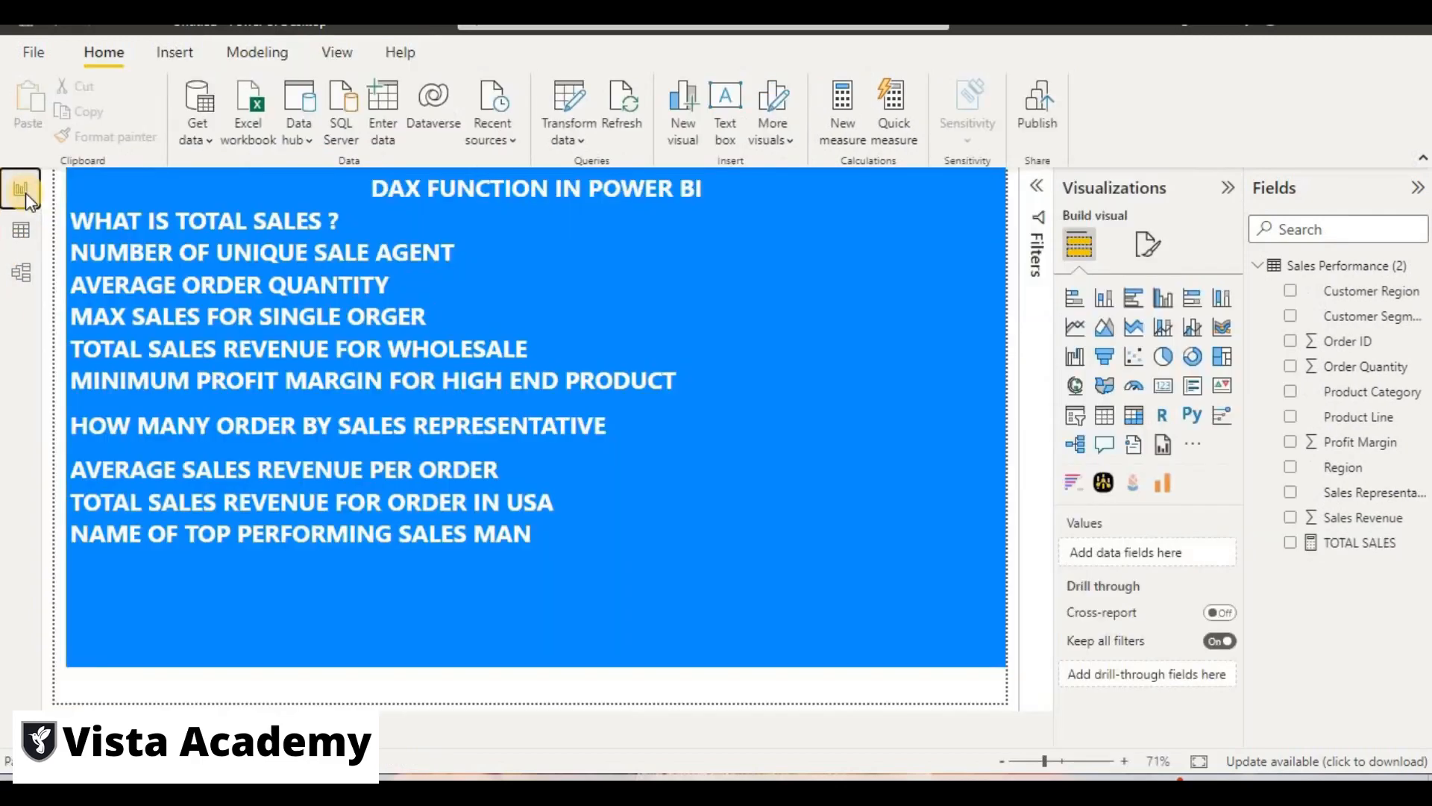
pyautogui.click(25, 231)
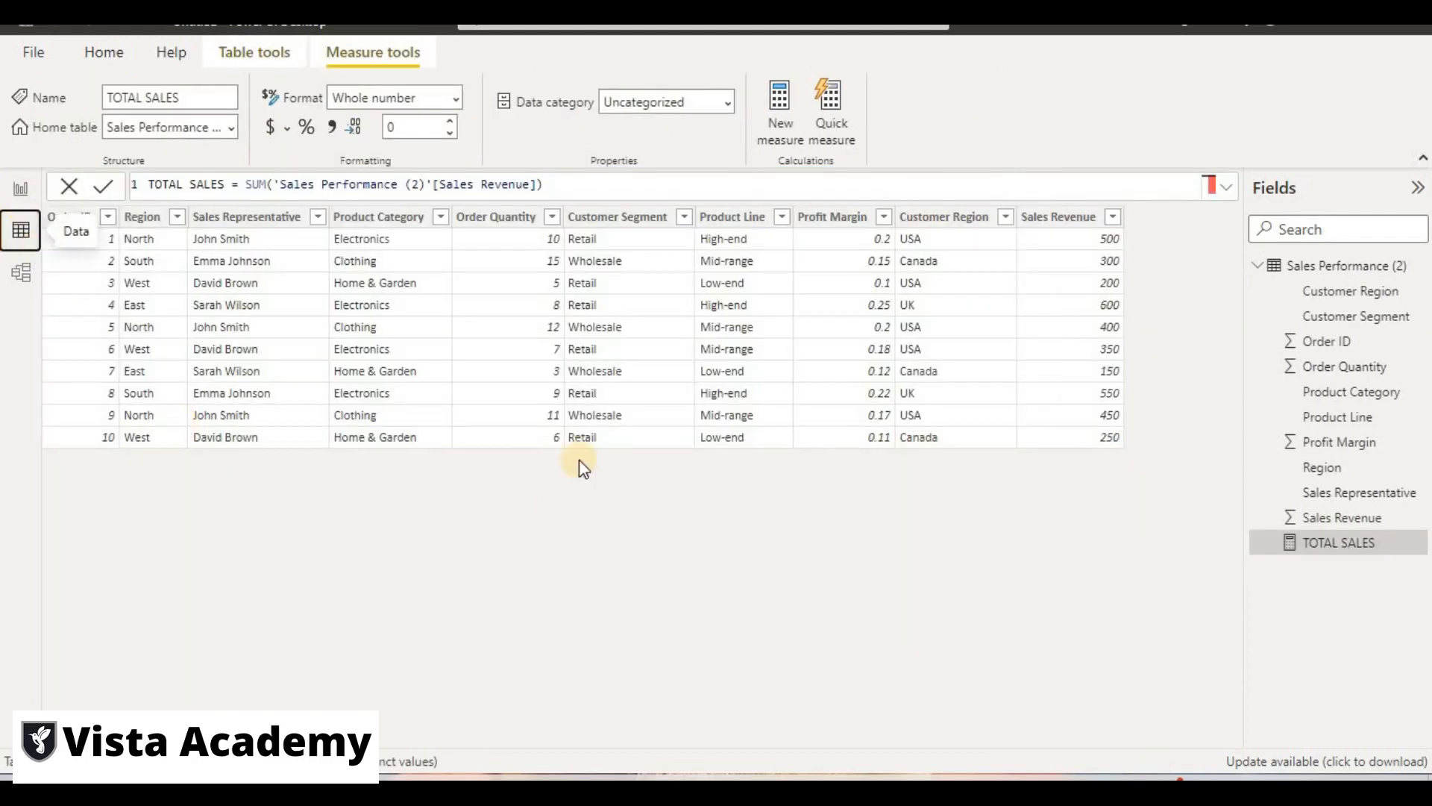
pyautogui.click(771, 138)
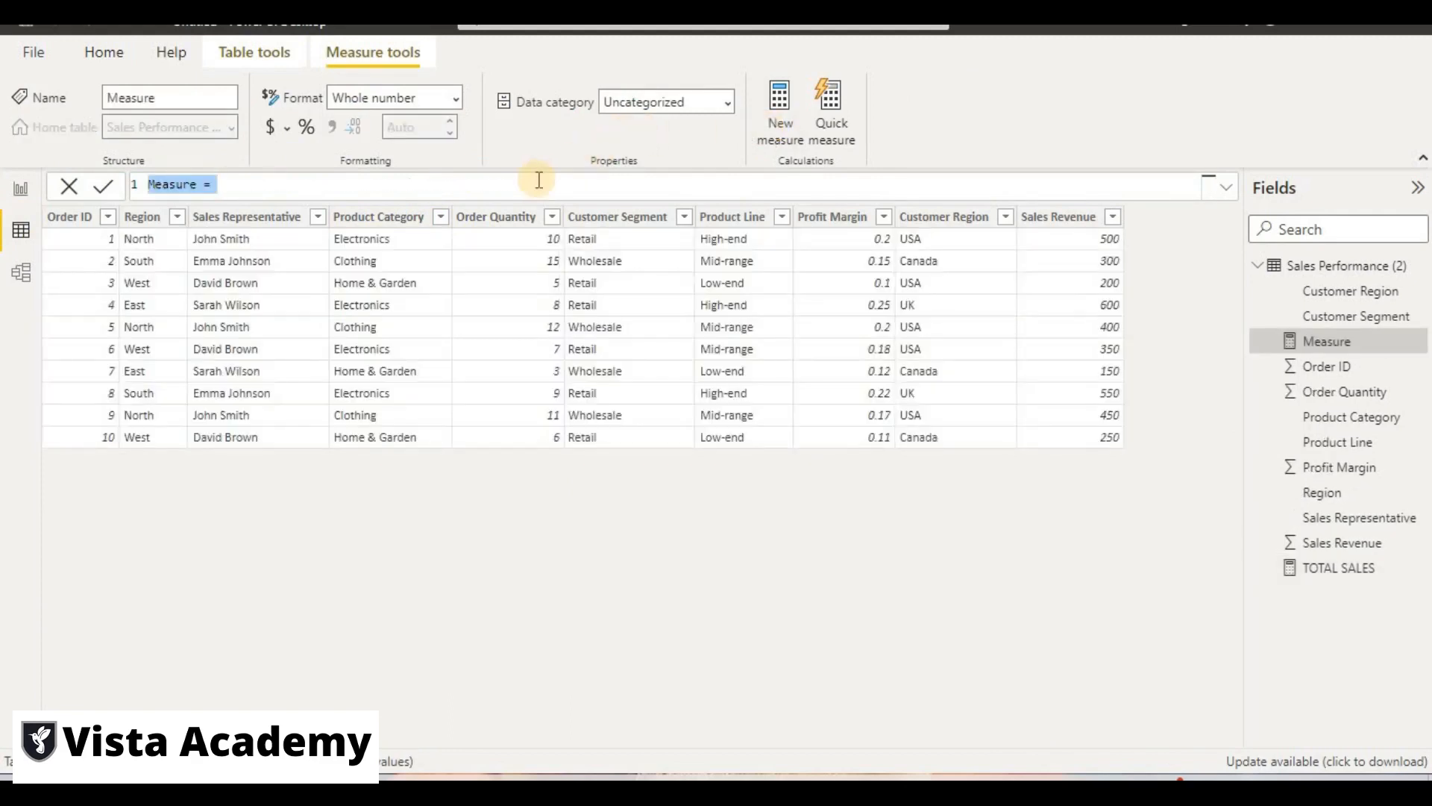
pyautogui.write('D')
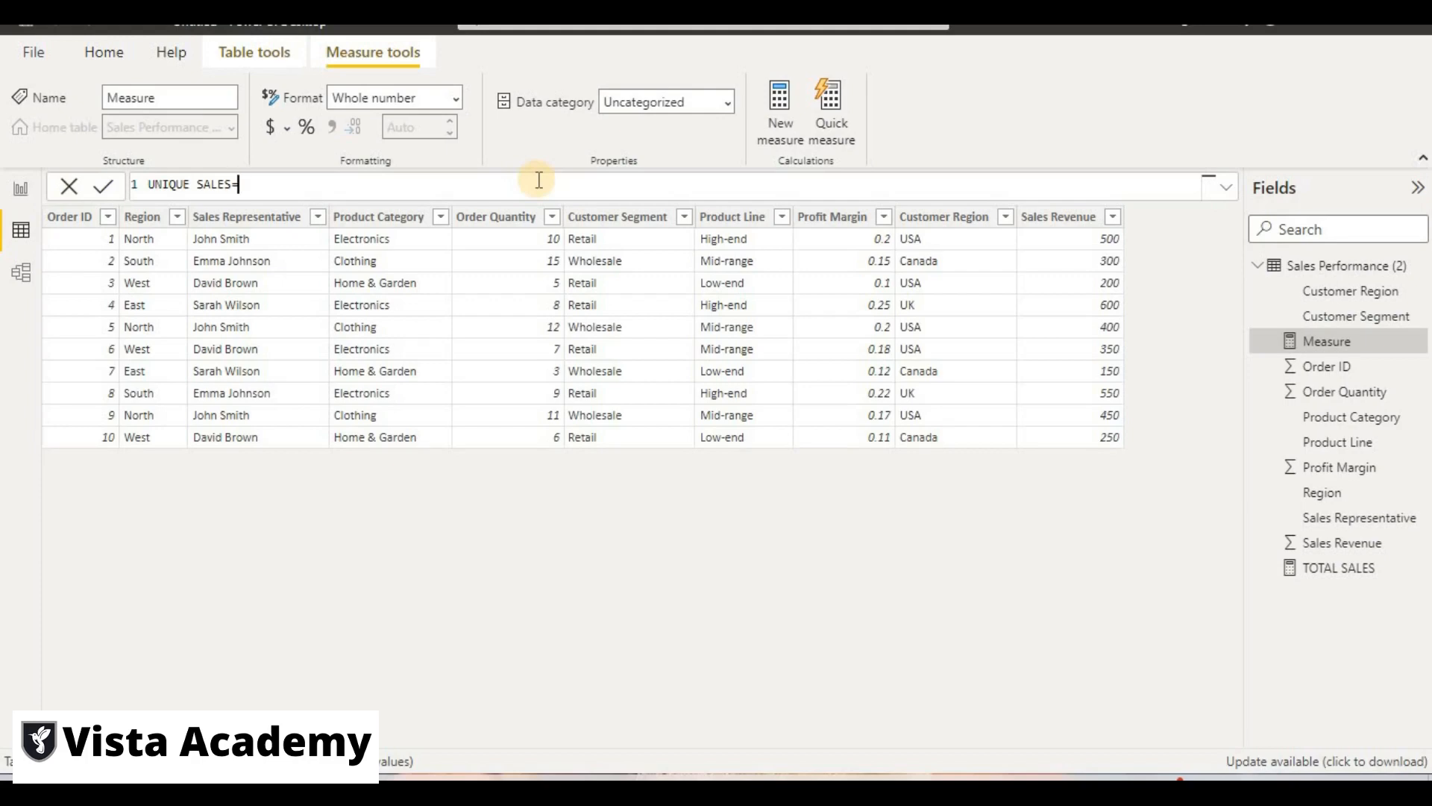
pyautogui.write('DIS')
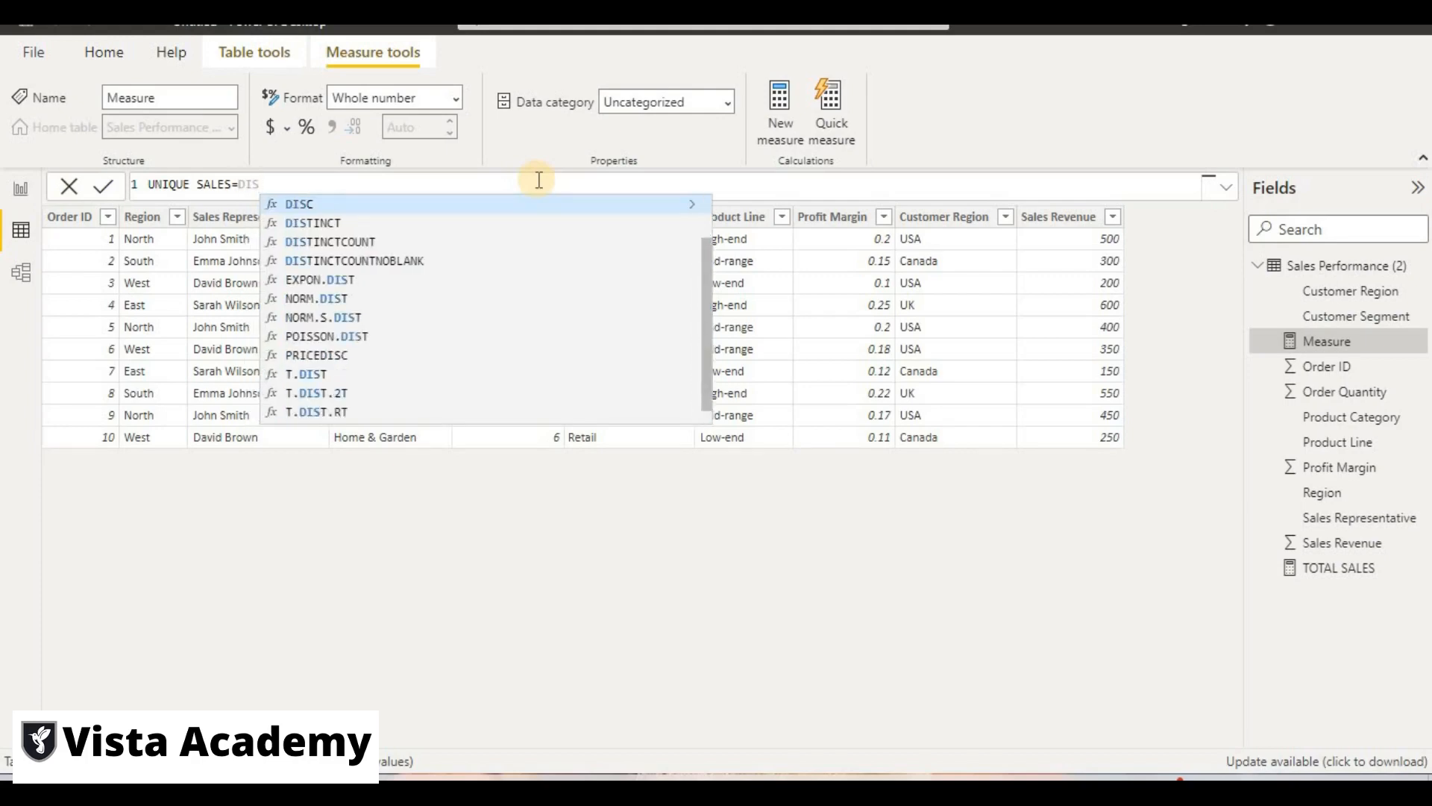
pyautogui.click(431, 241)
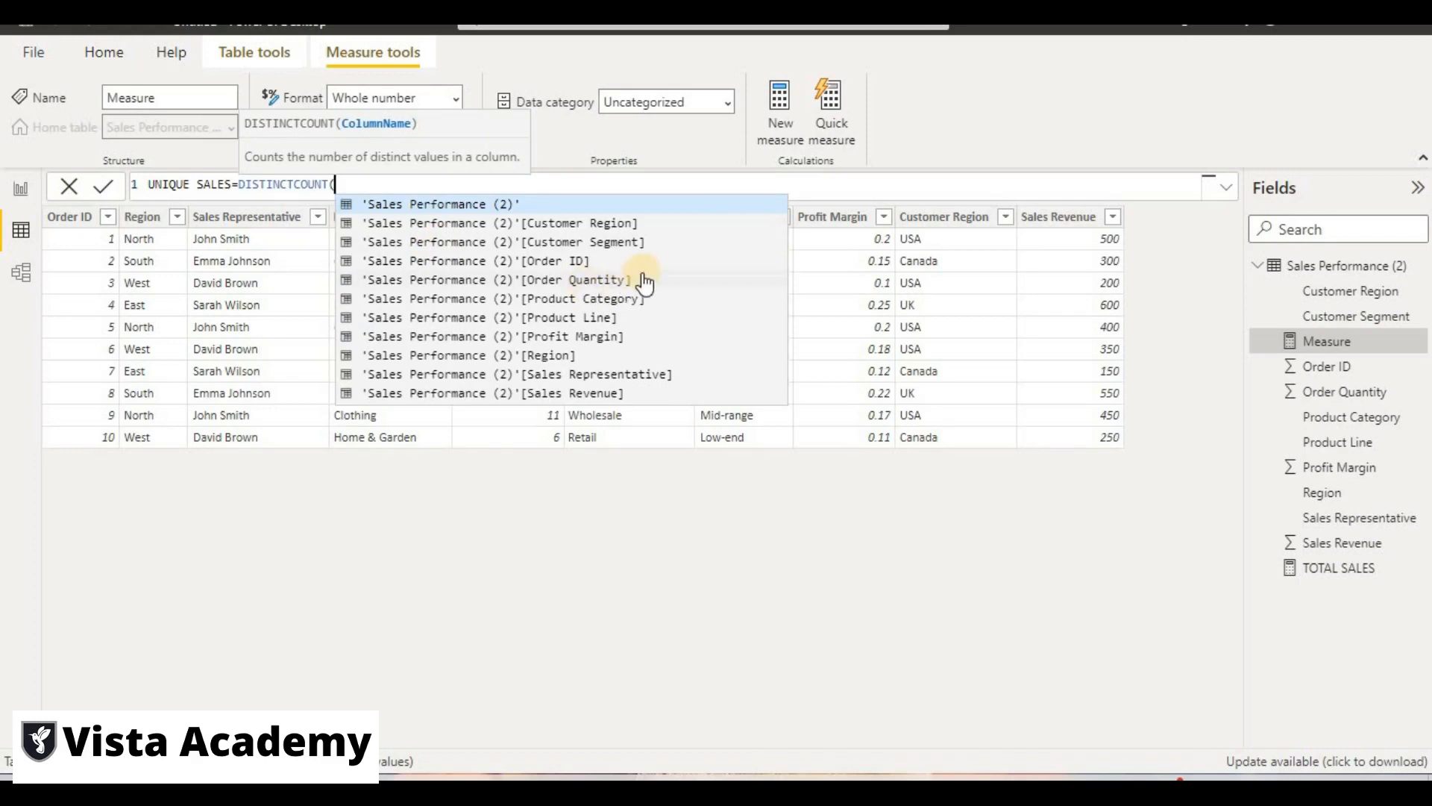
pyautogui.click(593, 373)
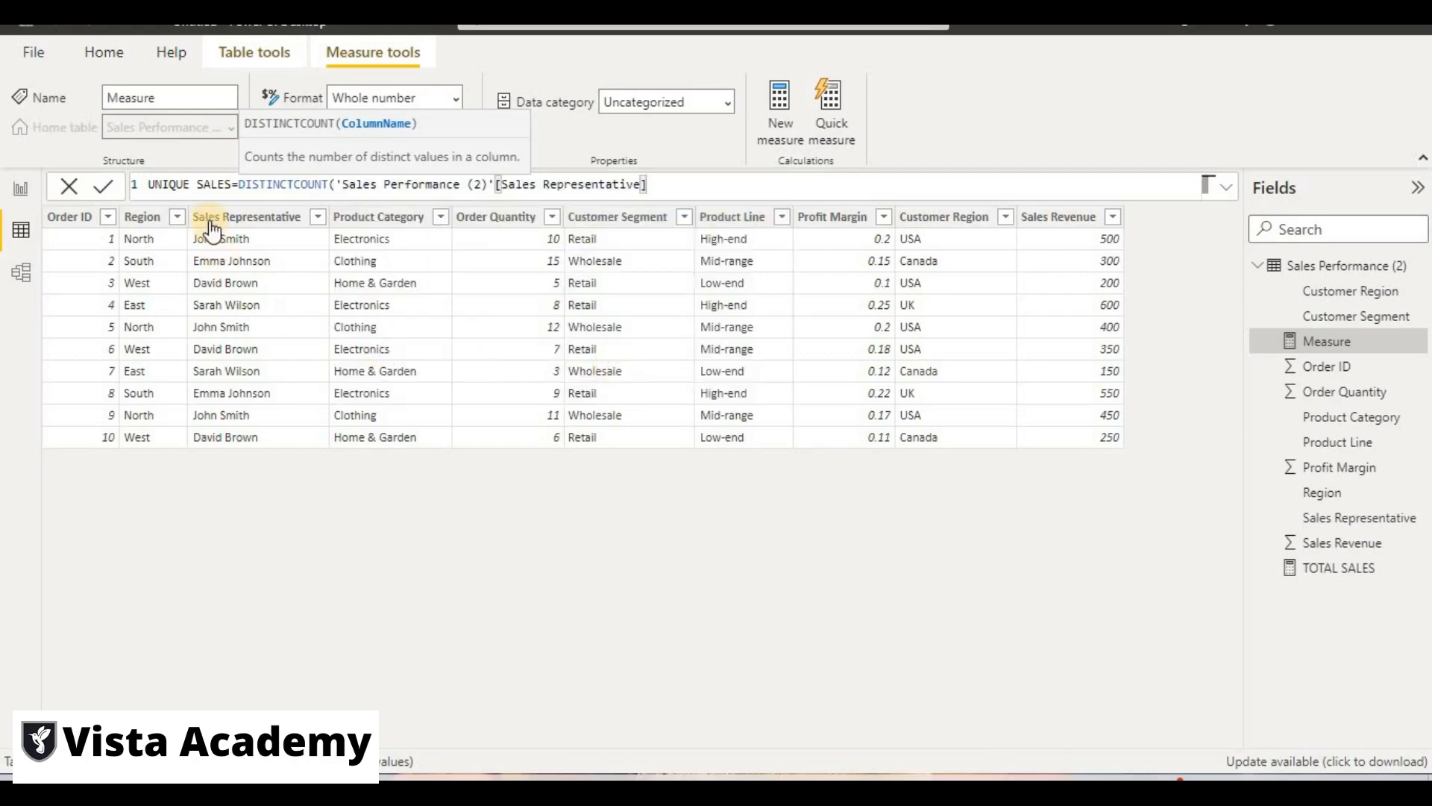
pyautogui.click(105, 185)
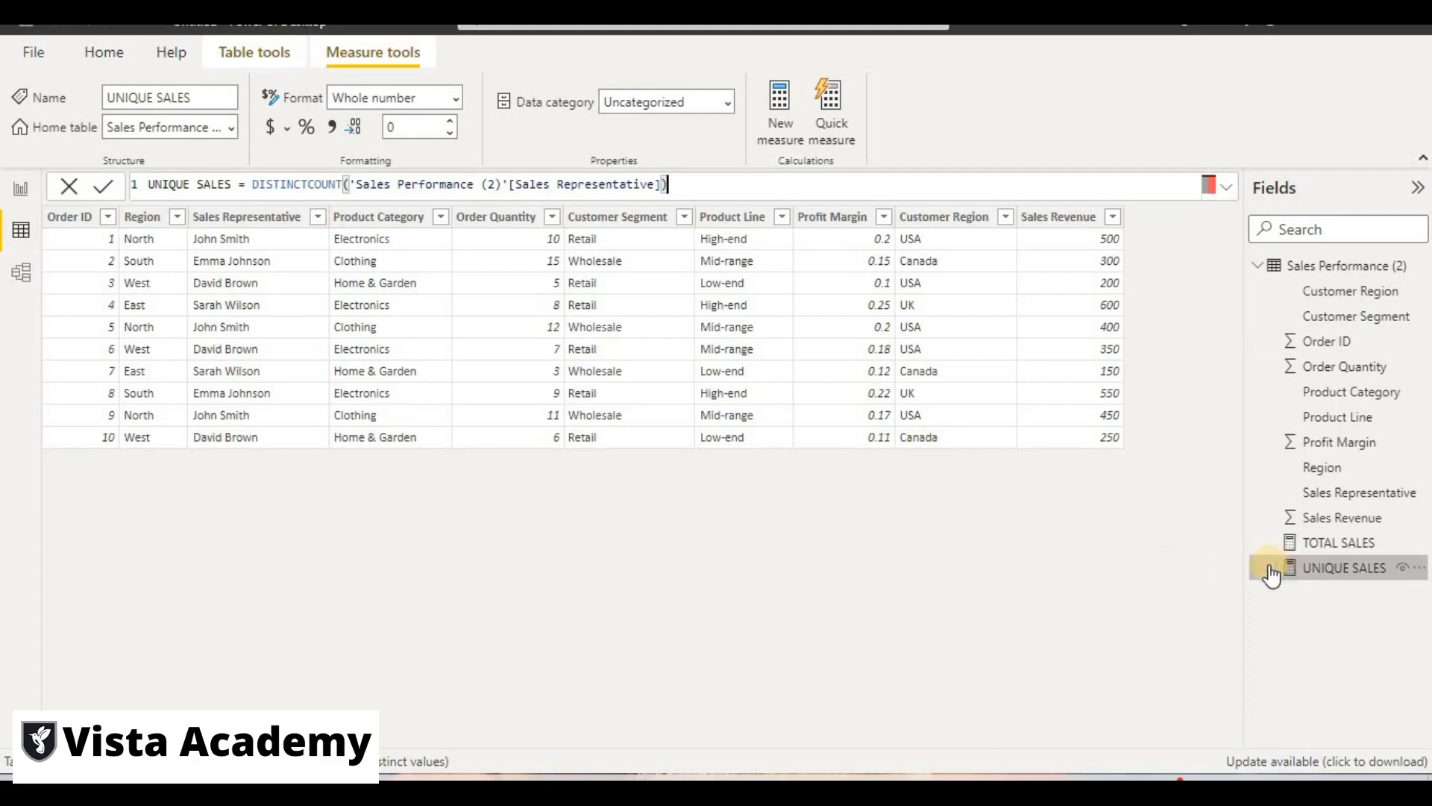
# Add a card visual showing the UNIQUE SALES measure to the report page, beside the TOTAL SALES card.
pyautogui.click(21, 188)
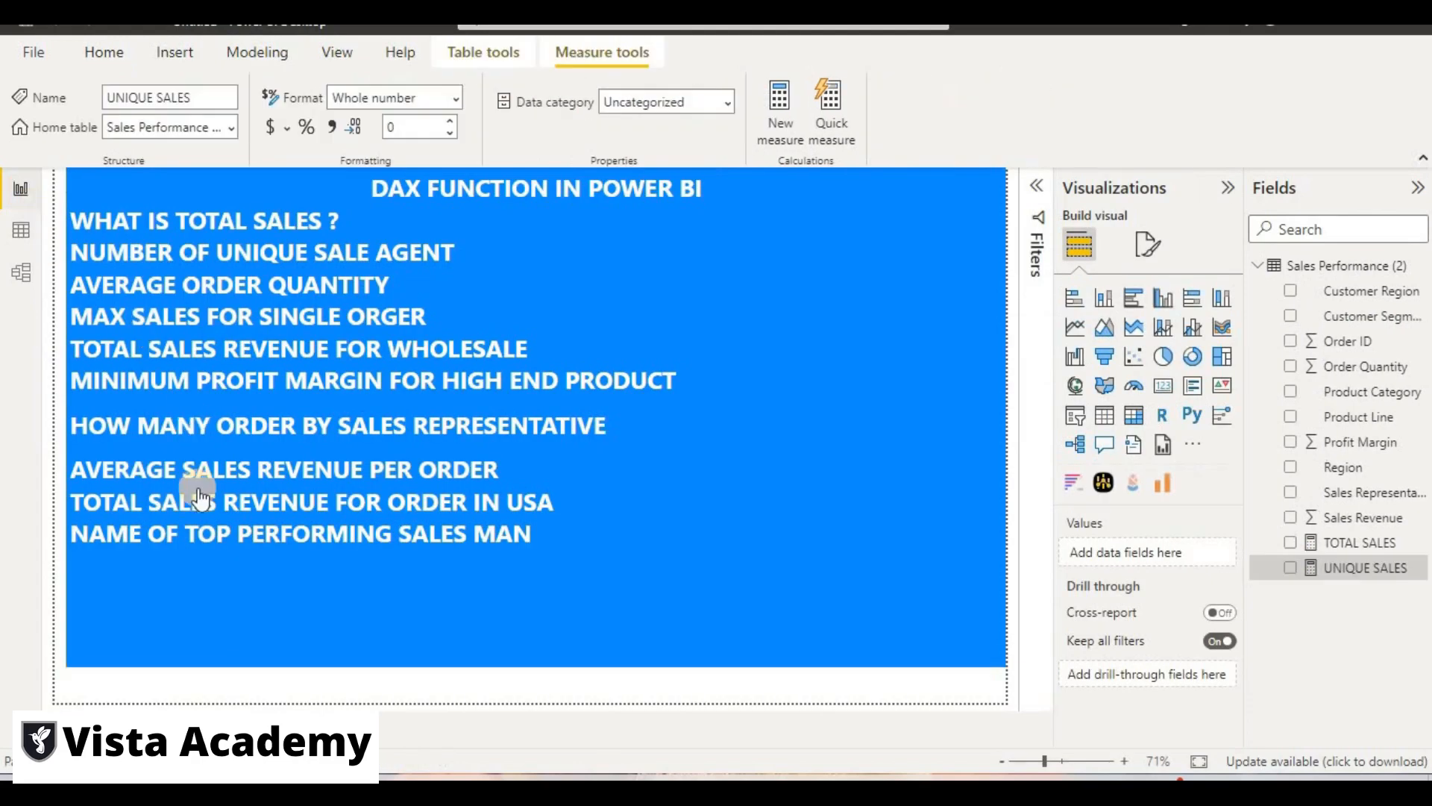
pyautogui.click(231, 730)
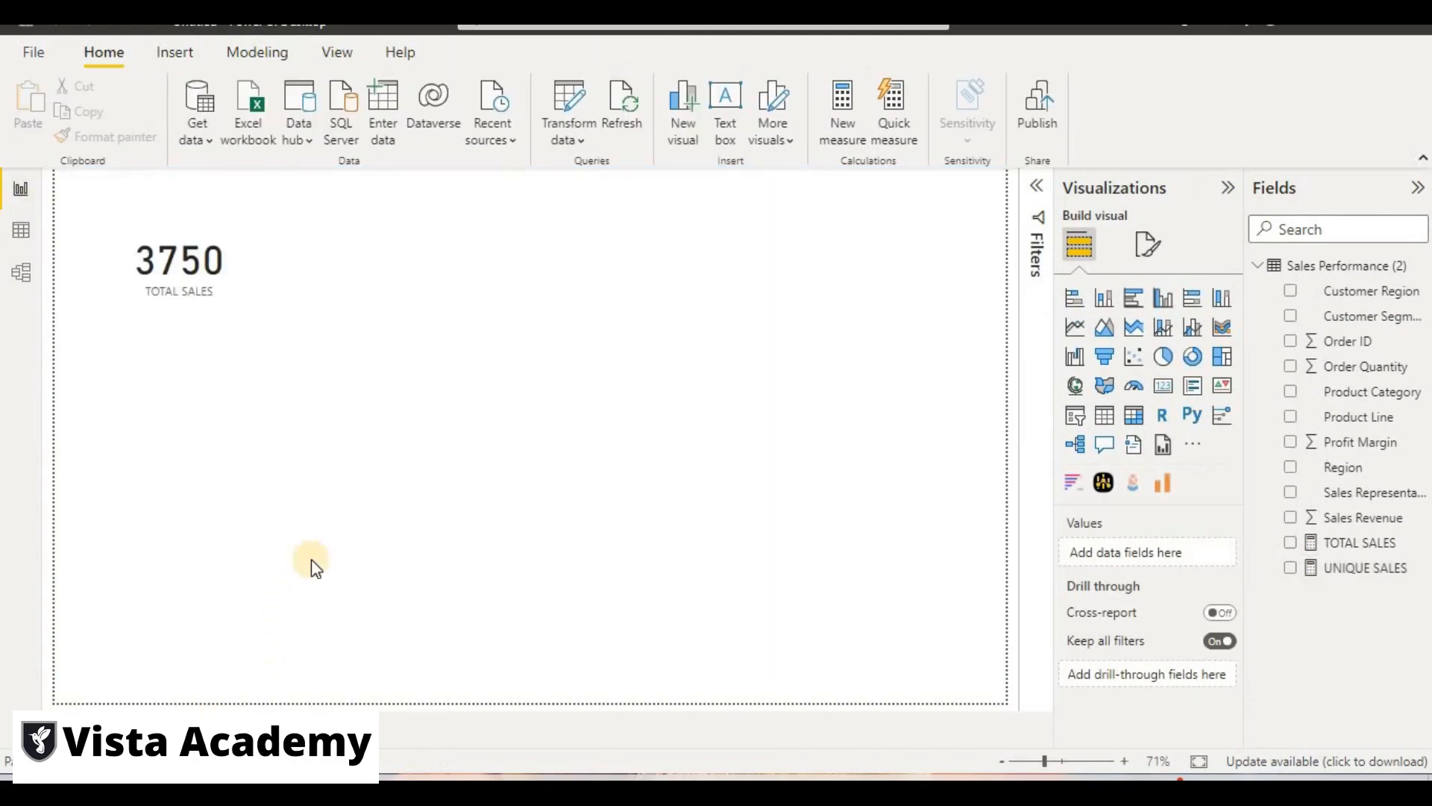
pyautogui.click(1162, 385)
pyautogui.moveTo(120, 450); pyautogui.dragTo(561, 285)
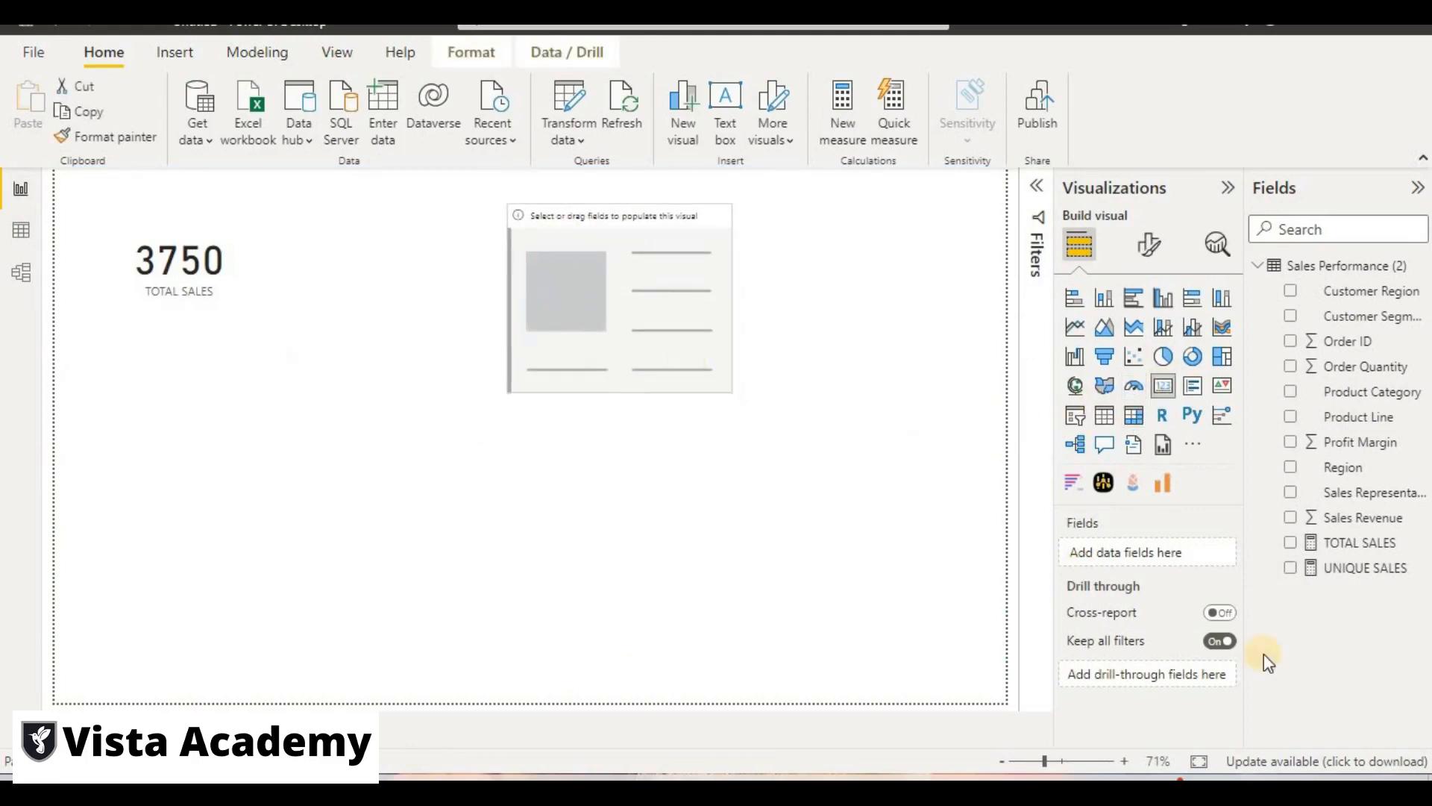
pyautogui.moveTo(1286, 584); pyautogui.dragTo(614, 304)
pyautogui.click(1350, 574)
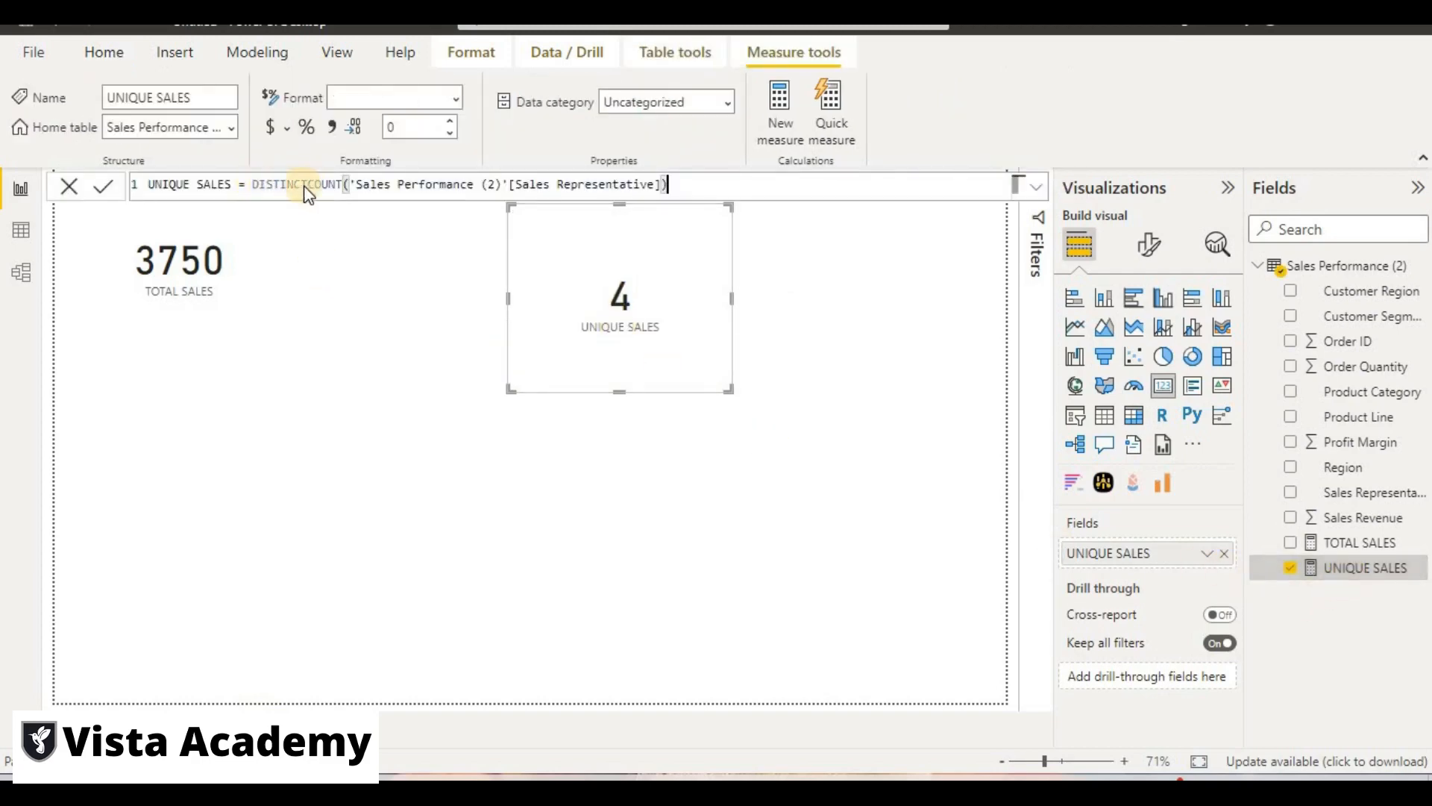
pyautogui.click(314, 184)
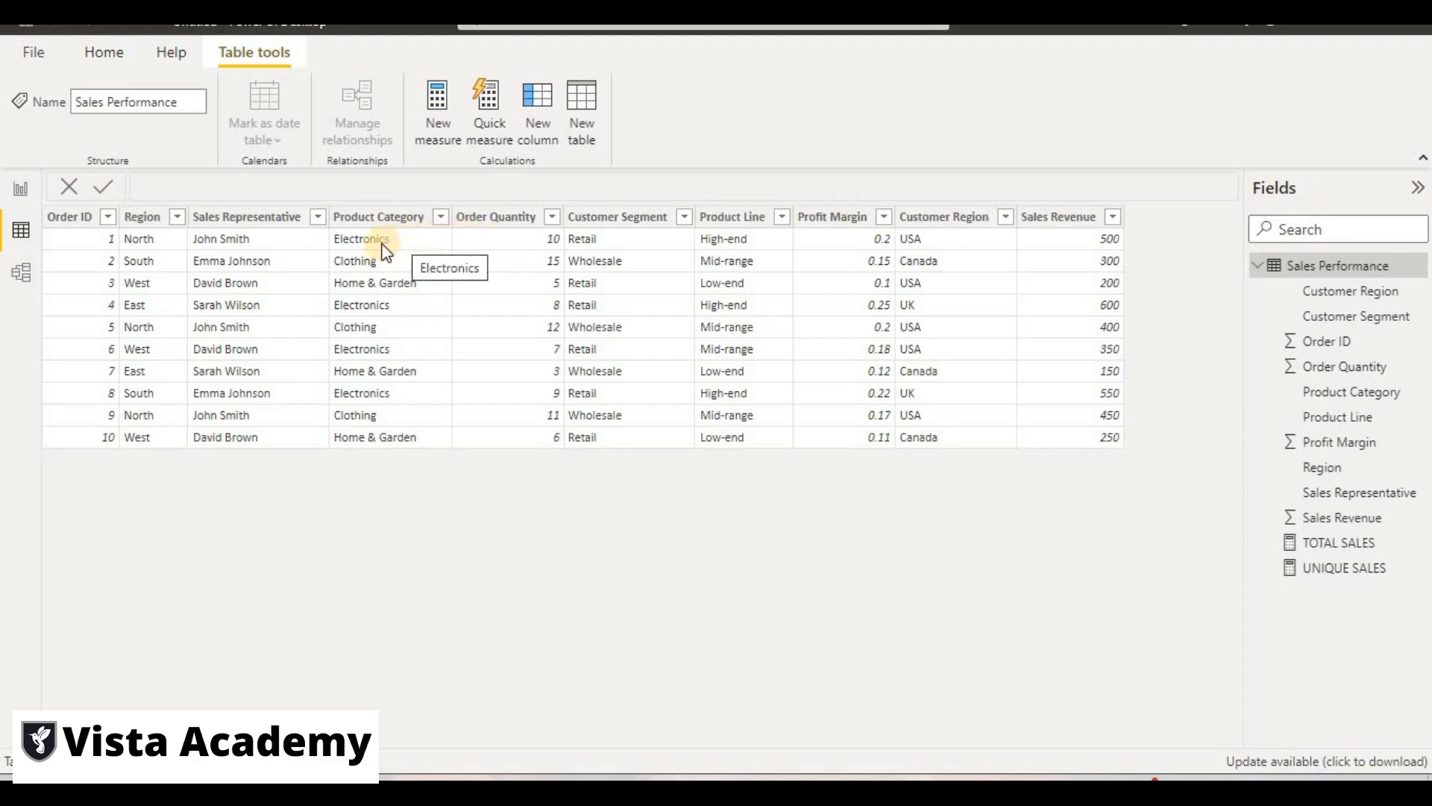
# Start a new measure in the Sales Performance table and name it average order quantity electronic.
pyautogui.click(21, 190)
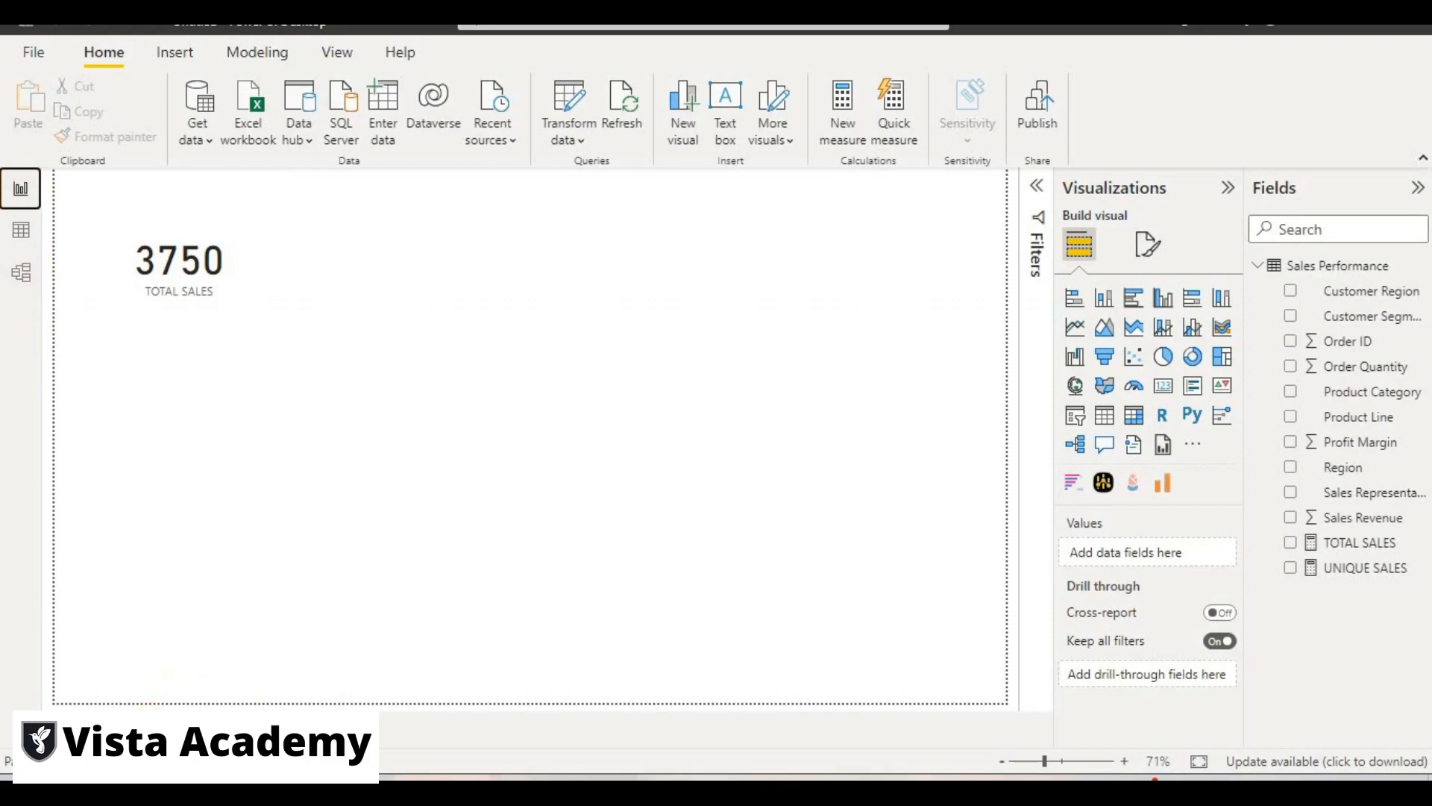
pyautogui.click(134, 729)
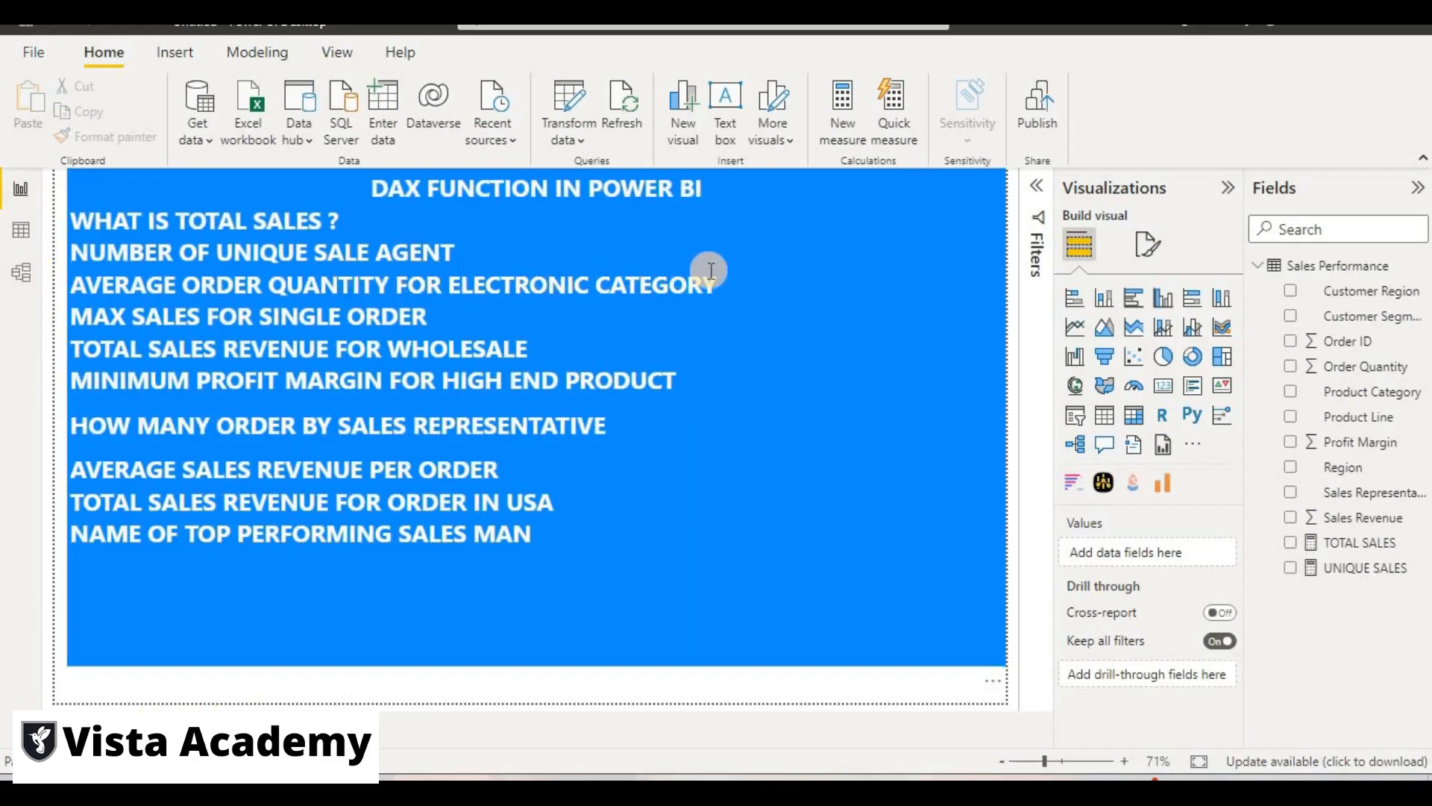
pyautogui.moveTo(727, 279); pyautogui.dragTo(70, 282)
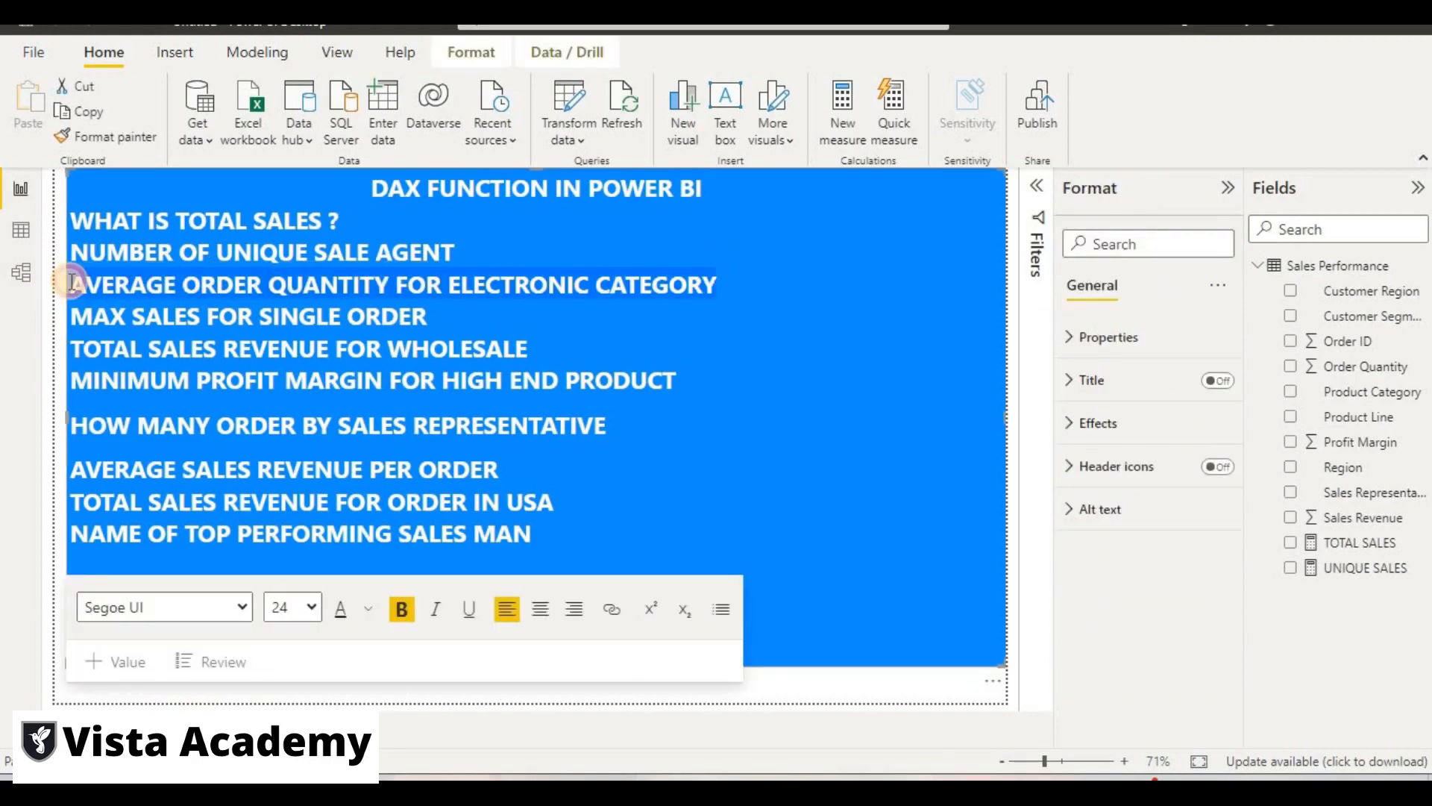
pyautogui.click(25, 201)
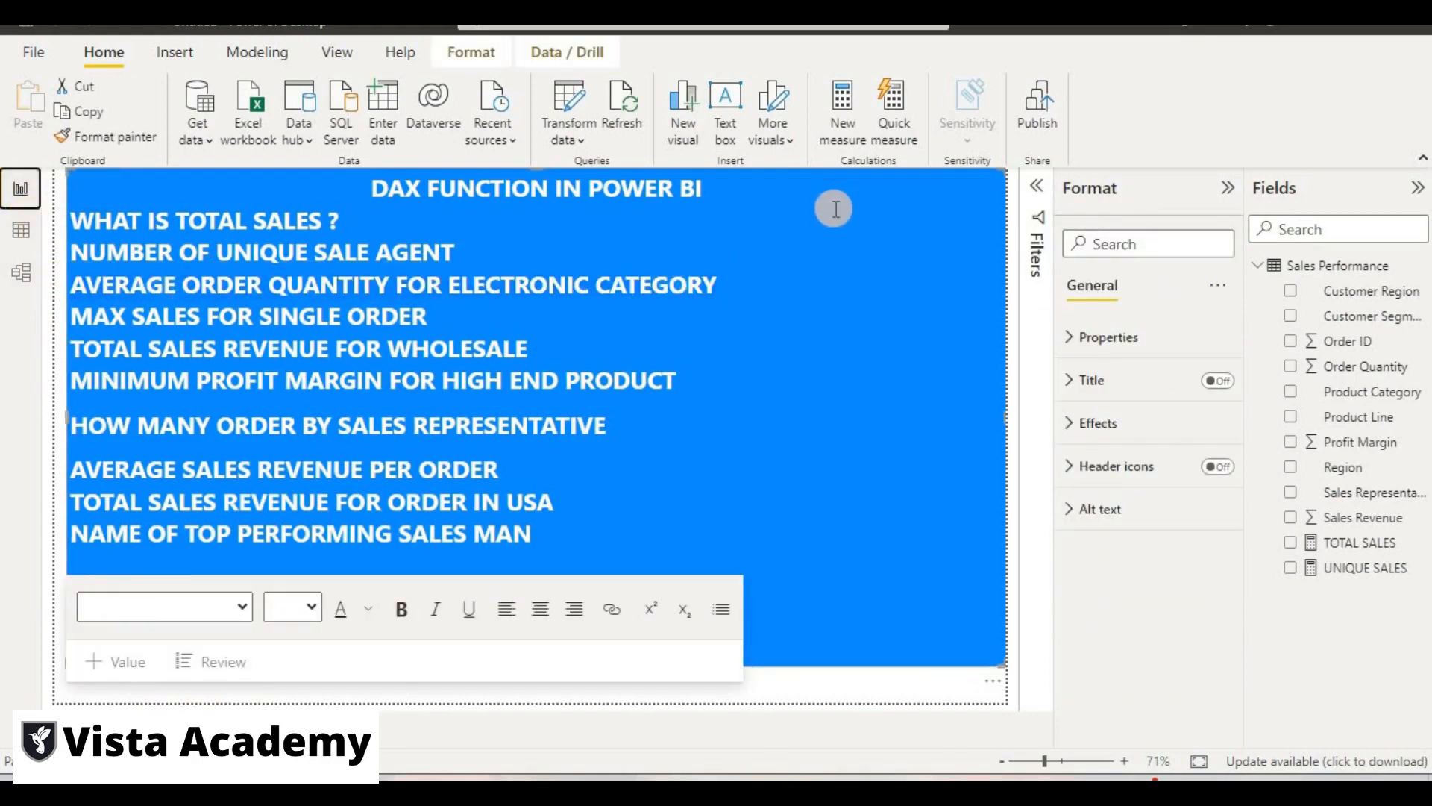
pyautogui.click(855, 106)
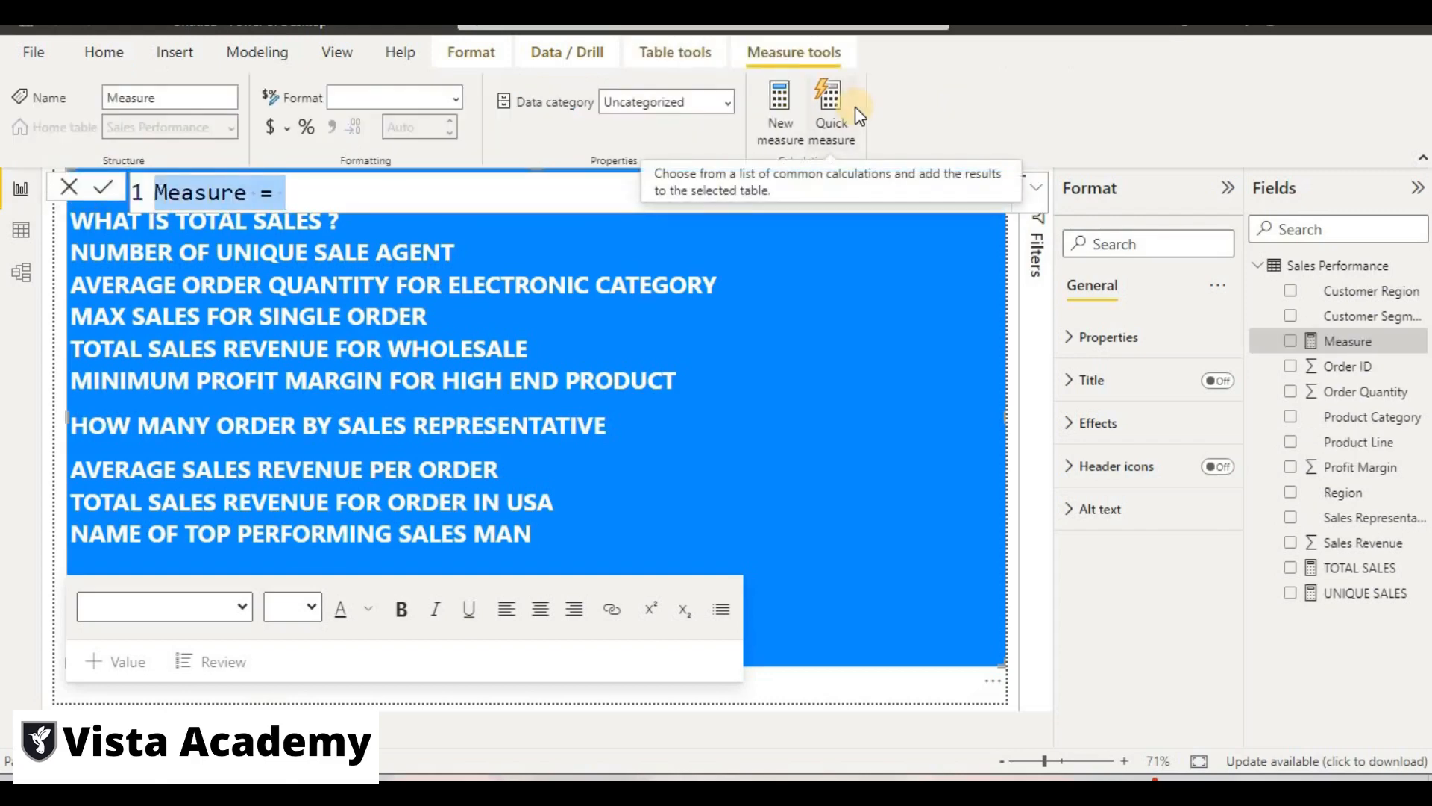
pyautogui.write('avearge')
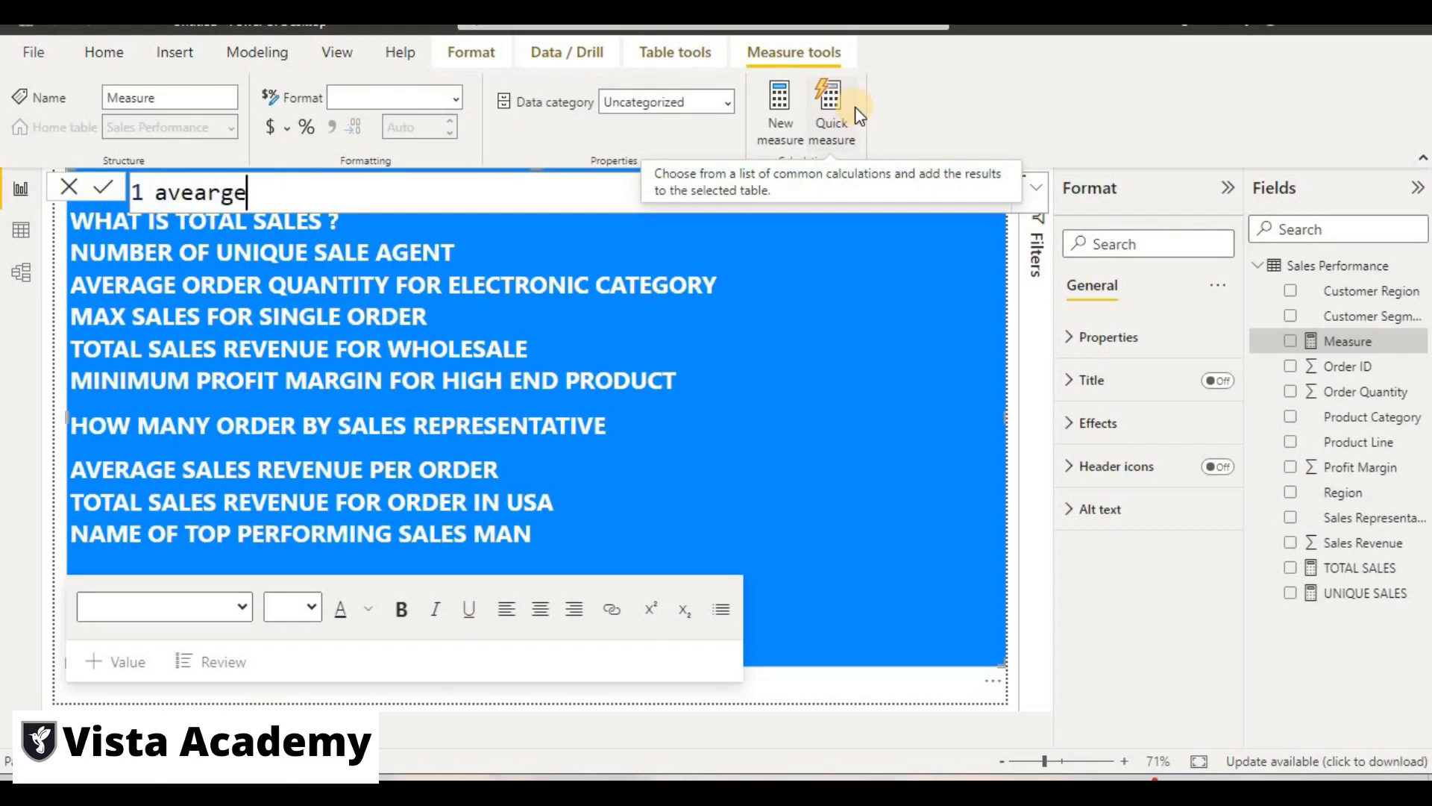
pyautogui.press('BackSpace')
pyautogui.press('BackSpace')
pyautogui.press('BackSpace')
pyautogui.press('BackSpace')
pyautogui.write('a')
pyautogui.press('BackSpace')
pyautogui.write('rage order')
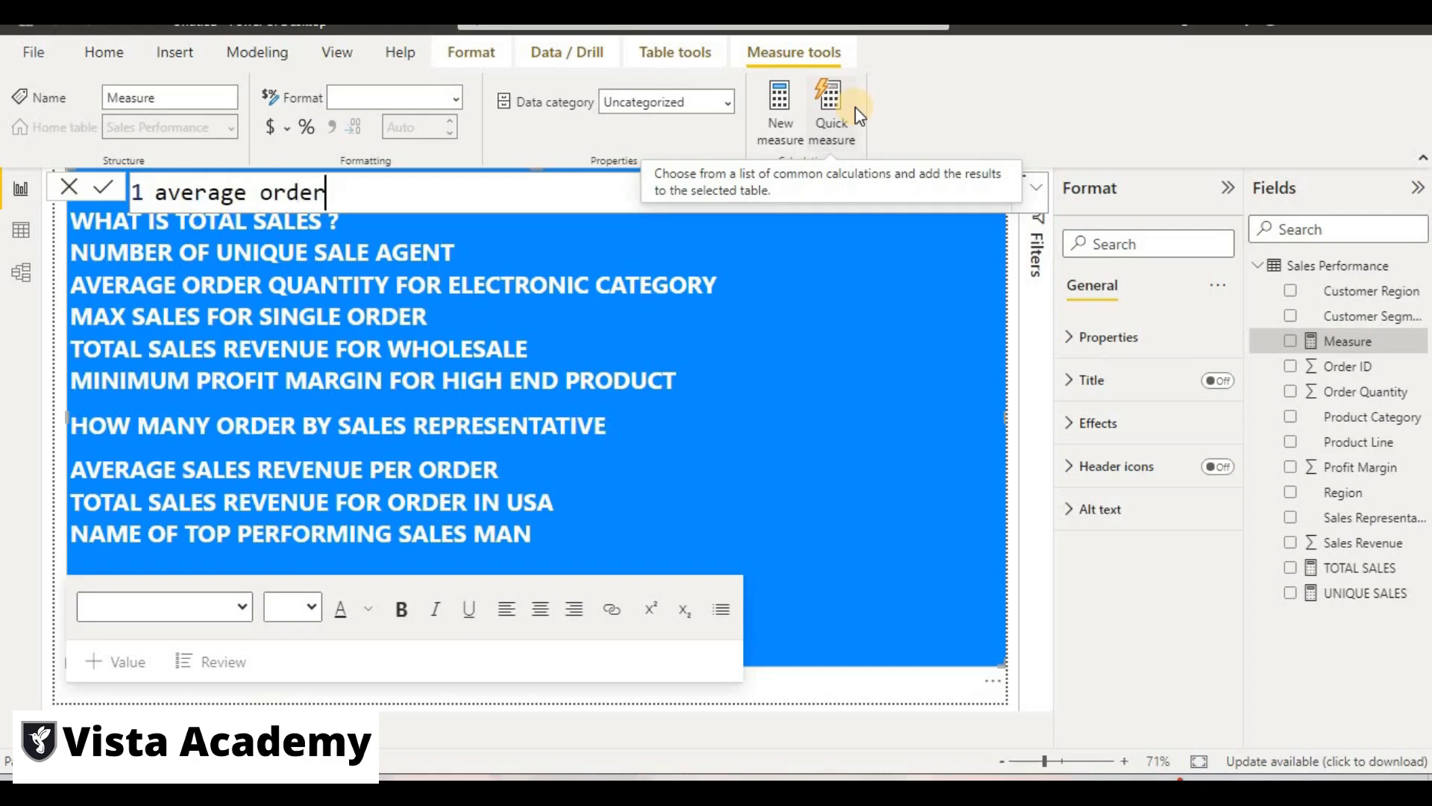
pyautogui.write('r  quantiy')
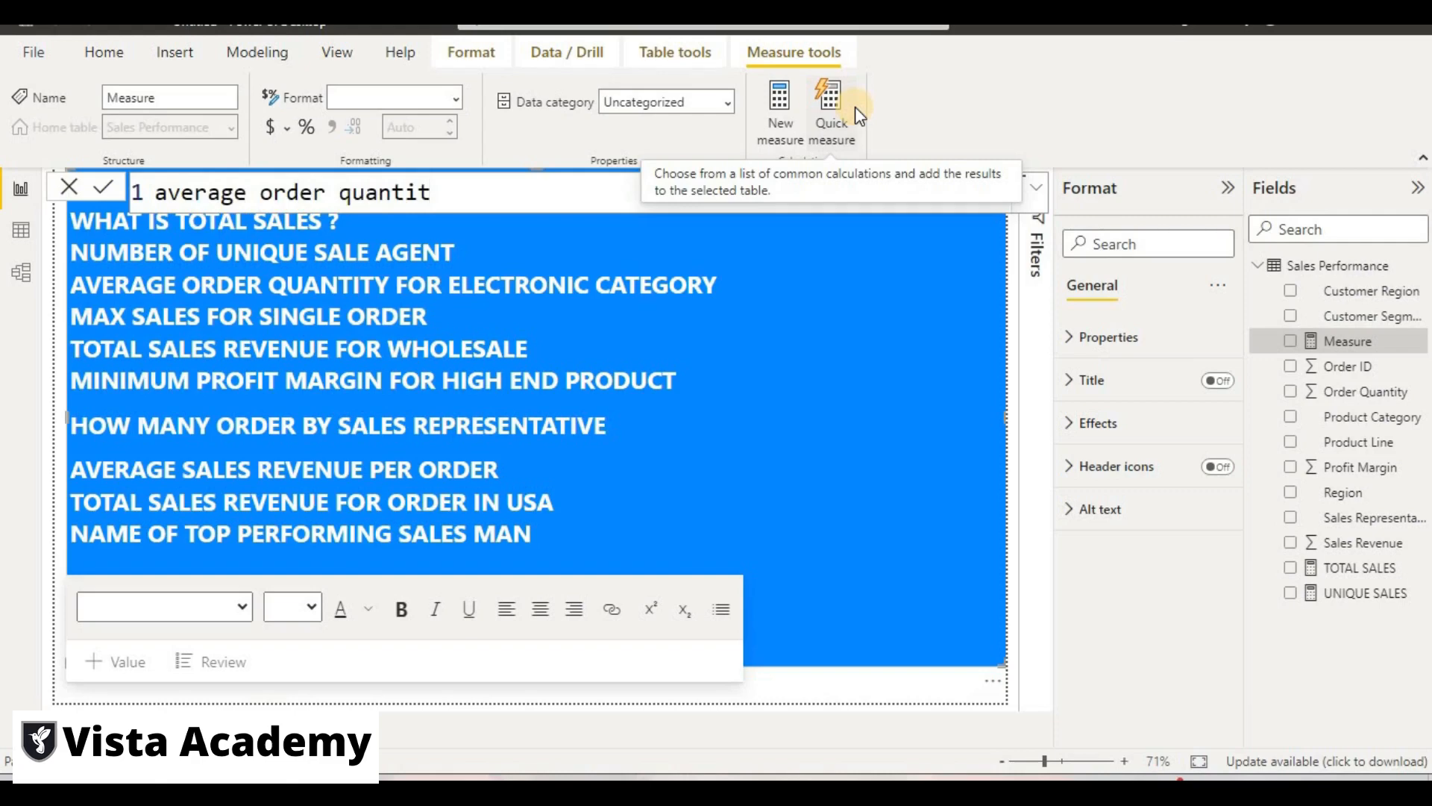
pyautogui.write('y electronice')
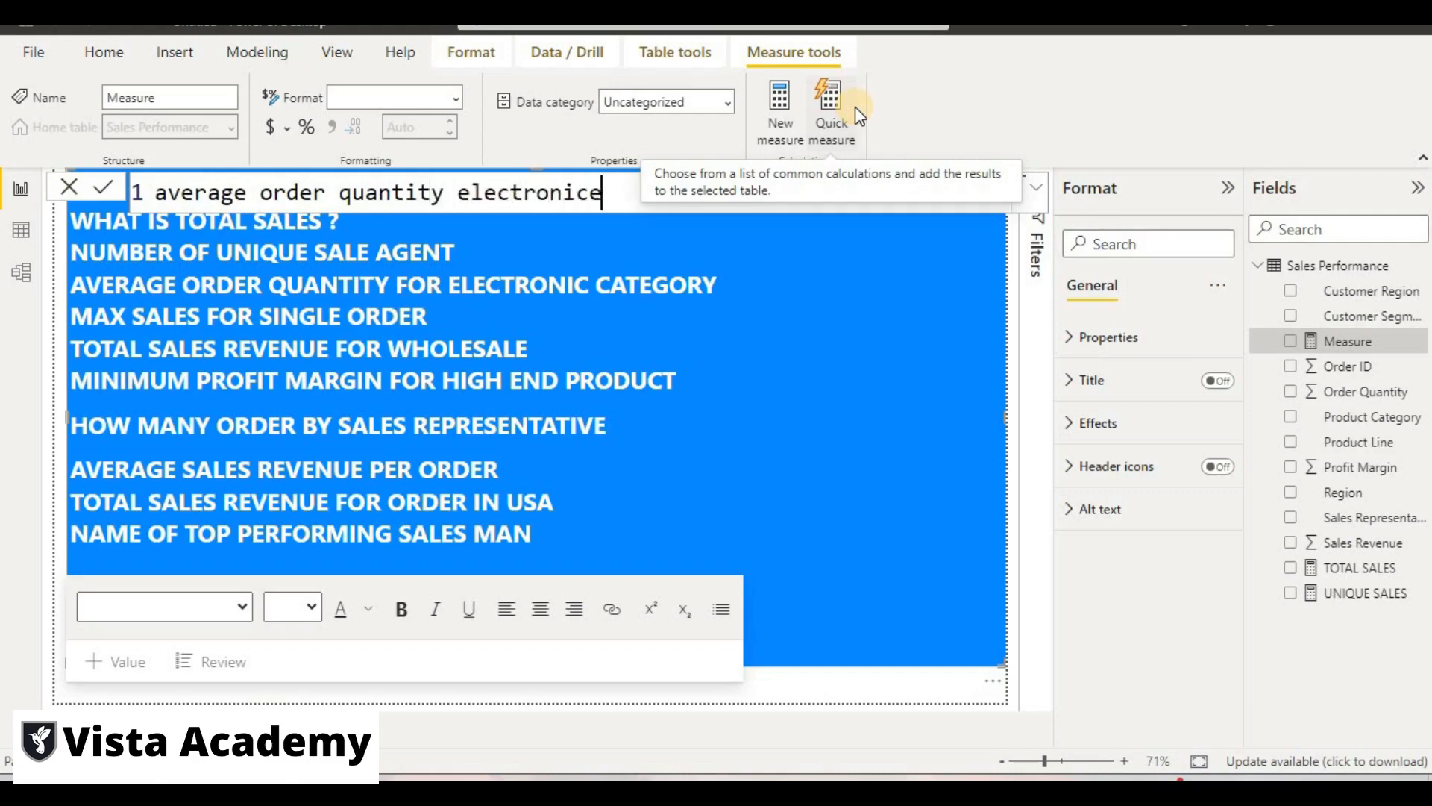
pyautogui.press('BackSpace')
# Begin the average order quantity electronic formula with AVERAGEX over a FILTER of the 'Sales Performance' table.
pyautogui.write('=ave')
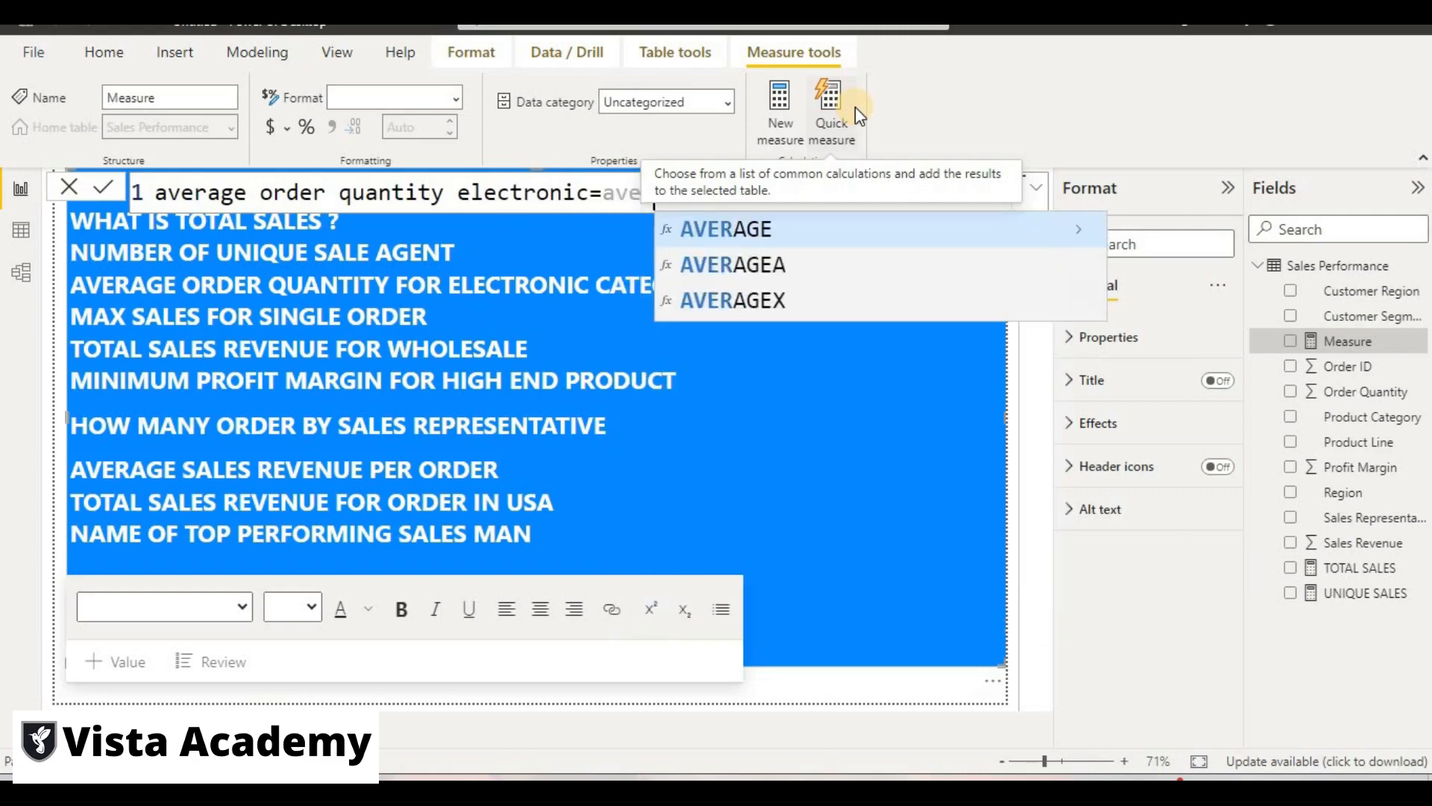
pyautogui.write('ragex')
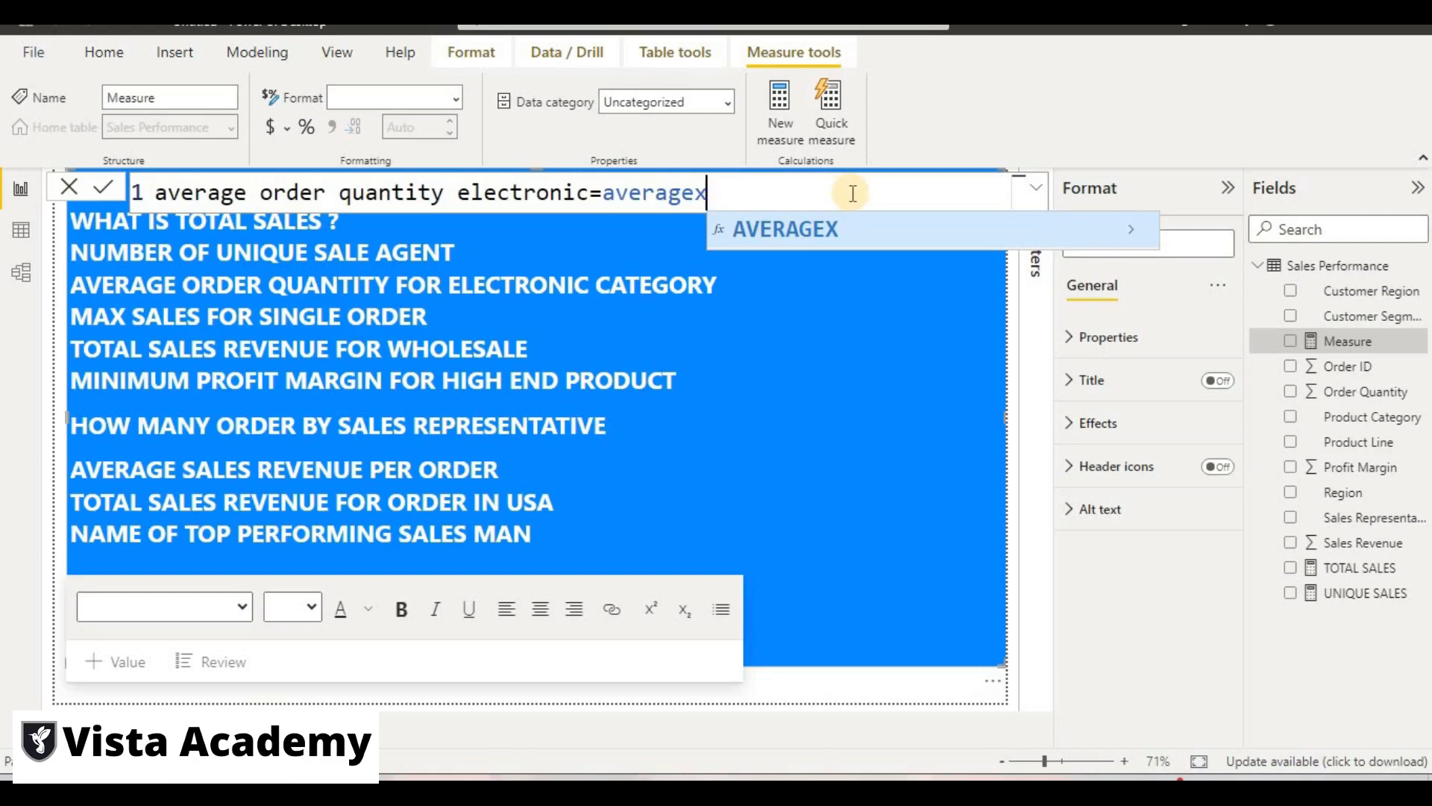
pyautogui.write('(')
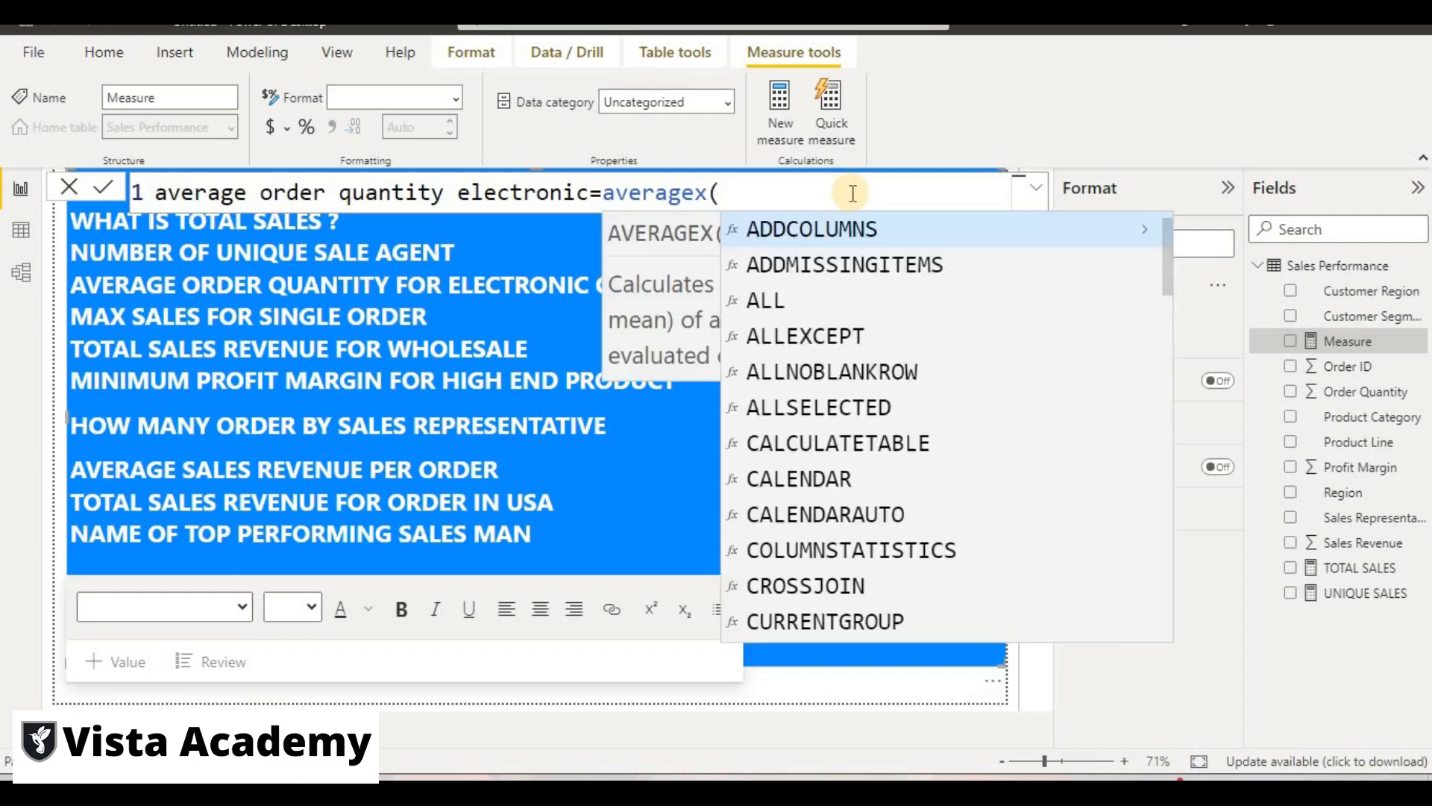
pyautogui.write('fil')
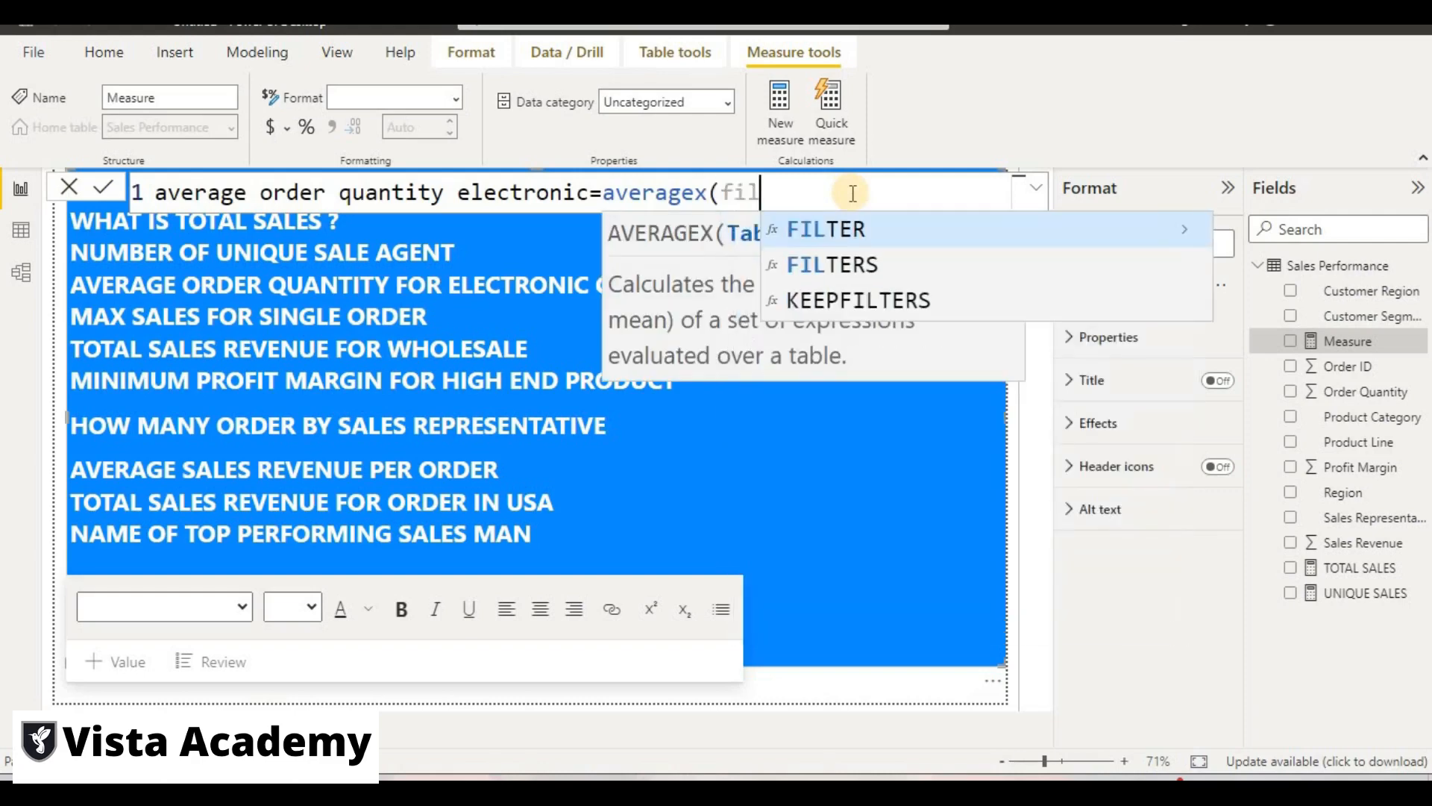
pyautogui.click(865, 231)
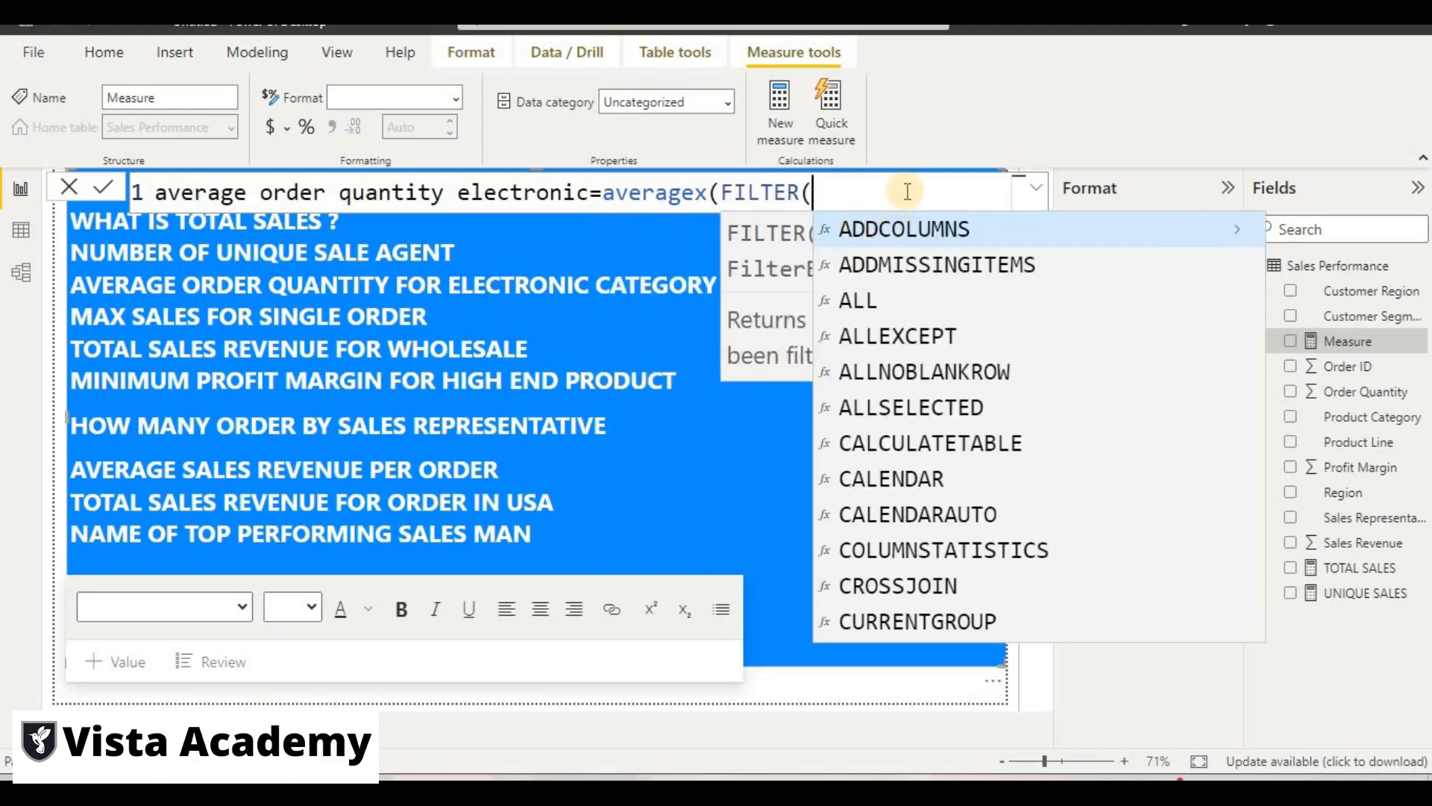
pyautogui.write('sa')
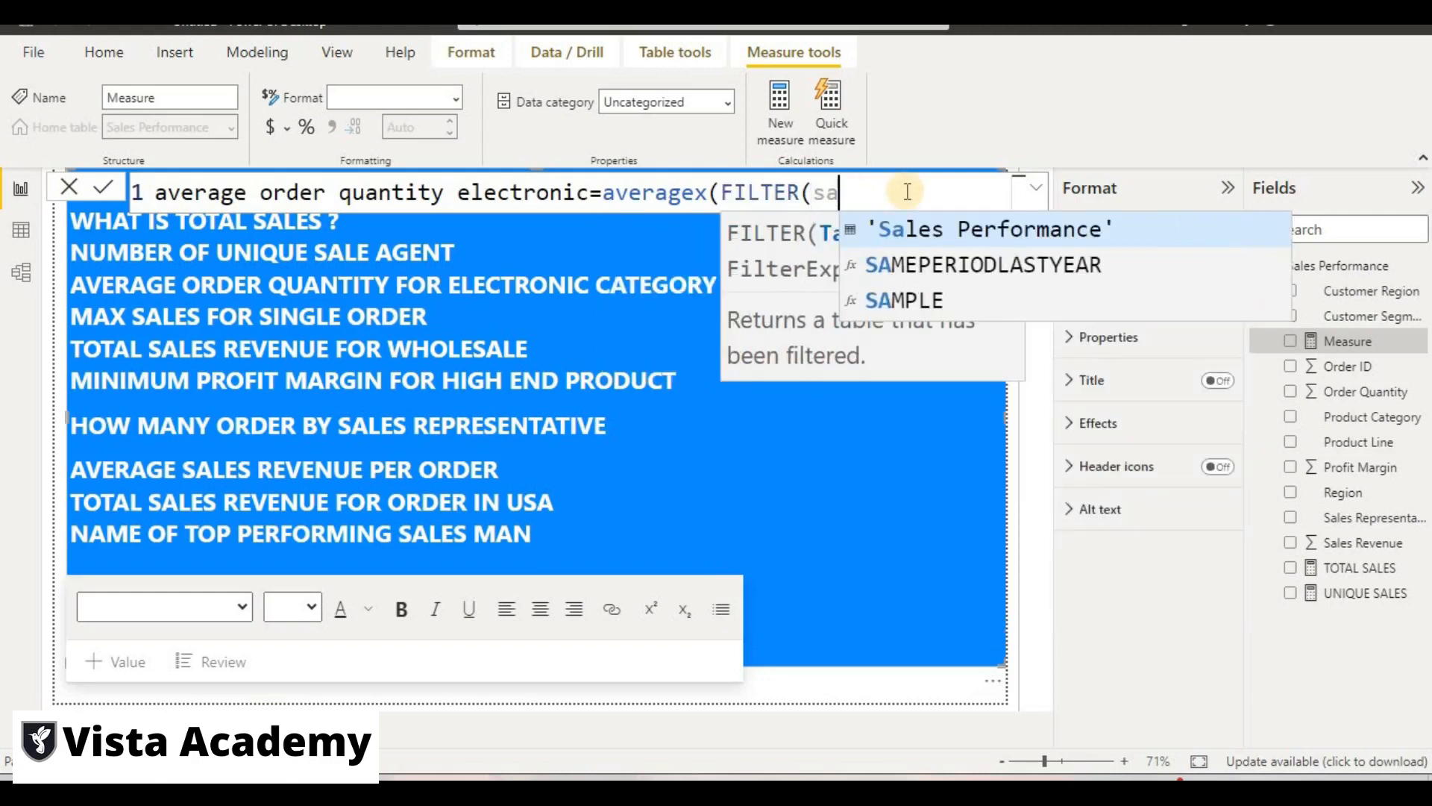
pyautogui.click(964, 233)
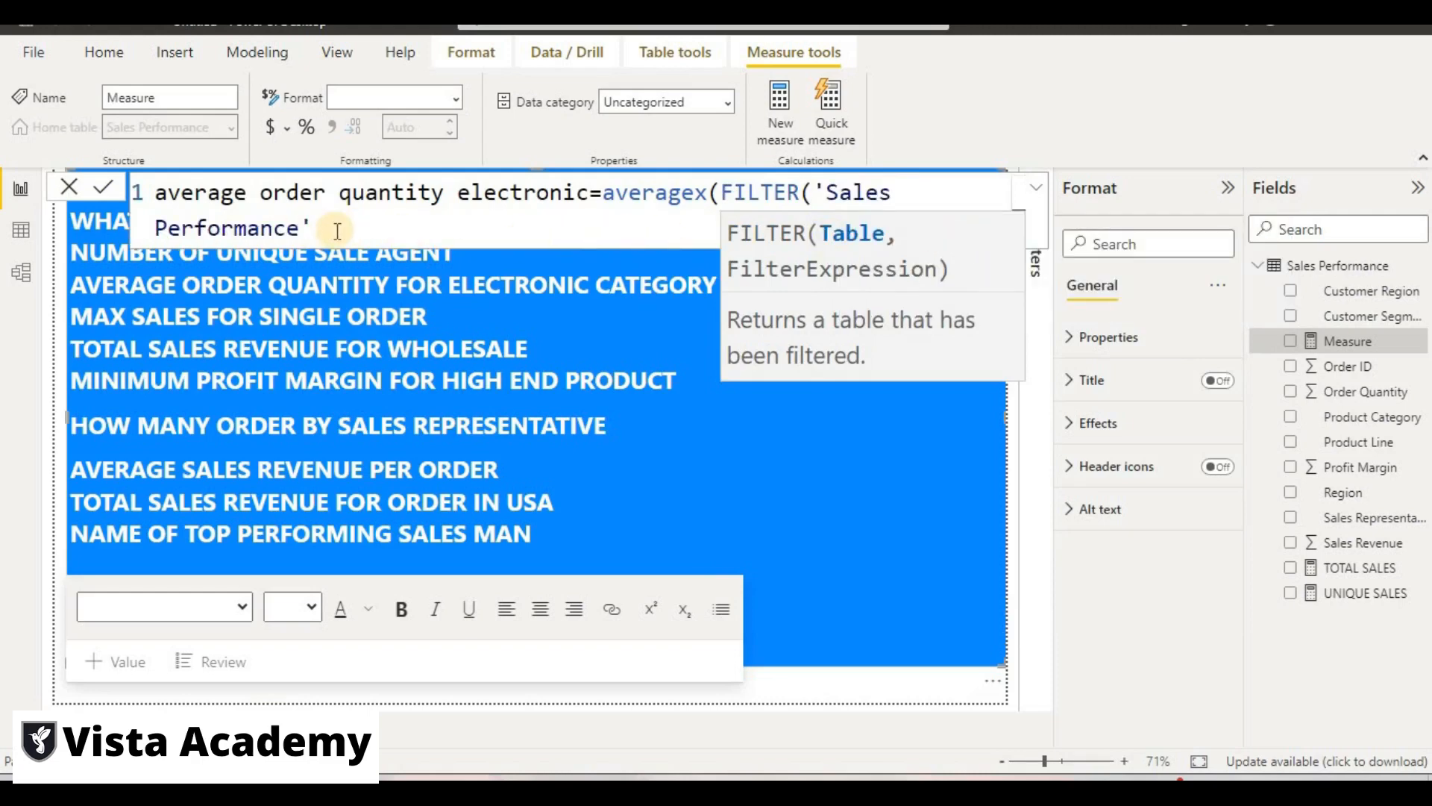
pyautogui.write(', ')
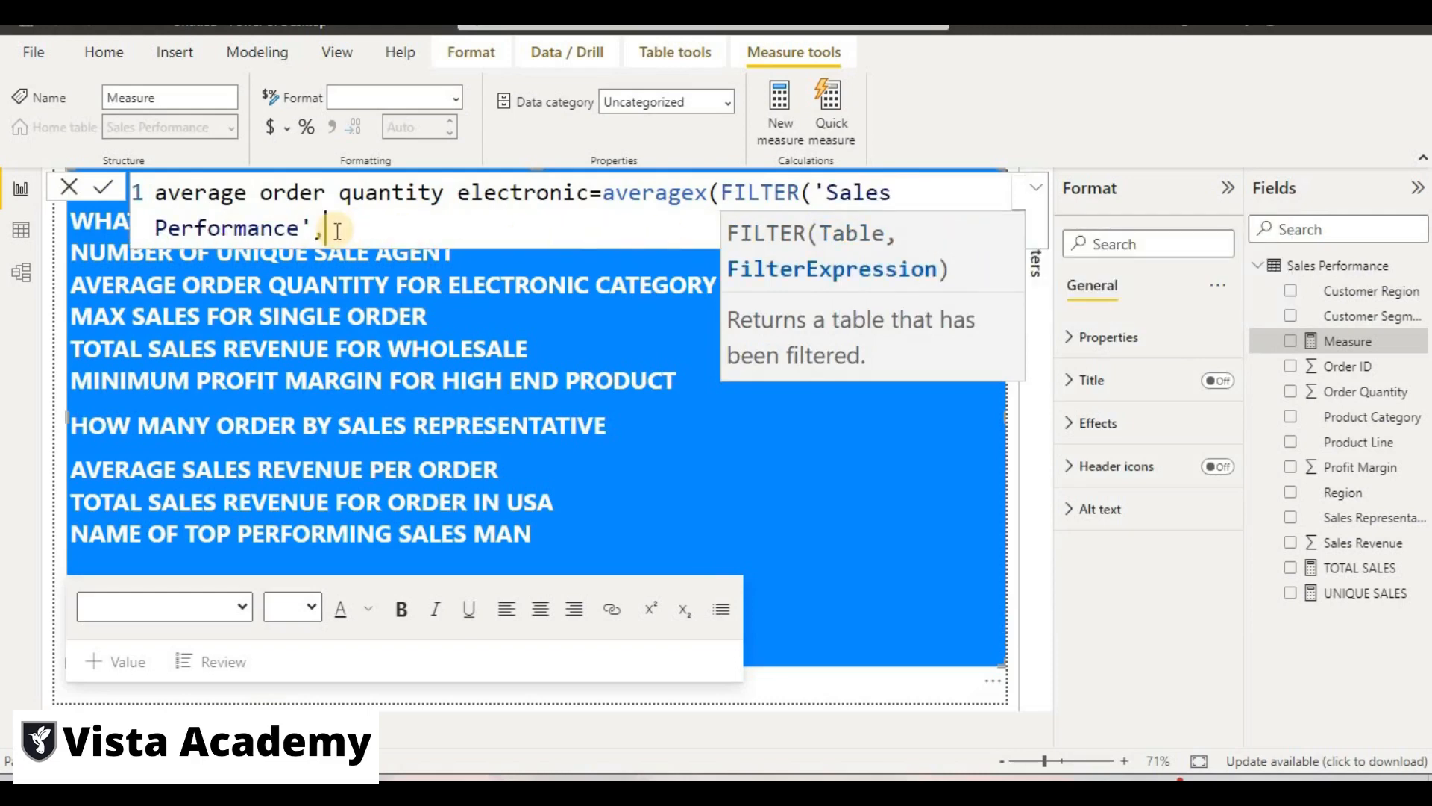
# Add the filter condition 'Sales Performance'[Product Category]="Electronics" to the measure formula.
pyautogui.write('sa')
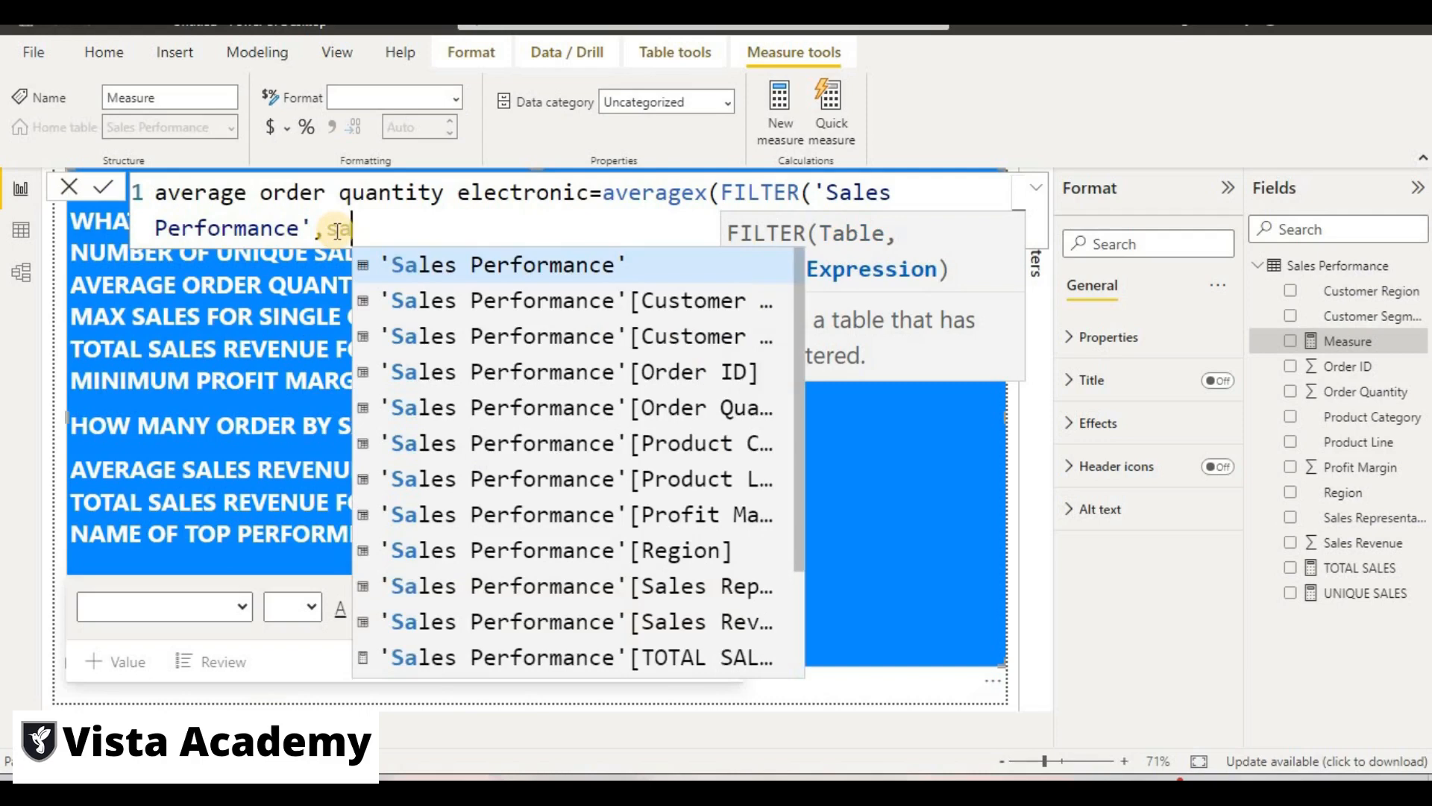
pyautogui.click(688, 452)
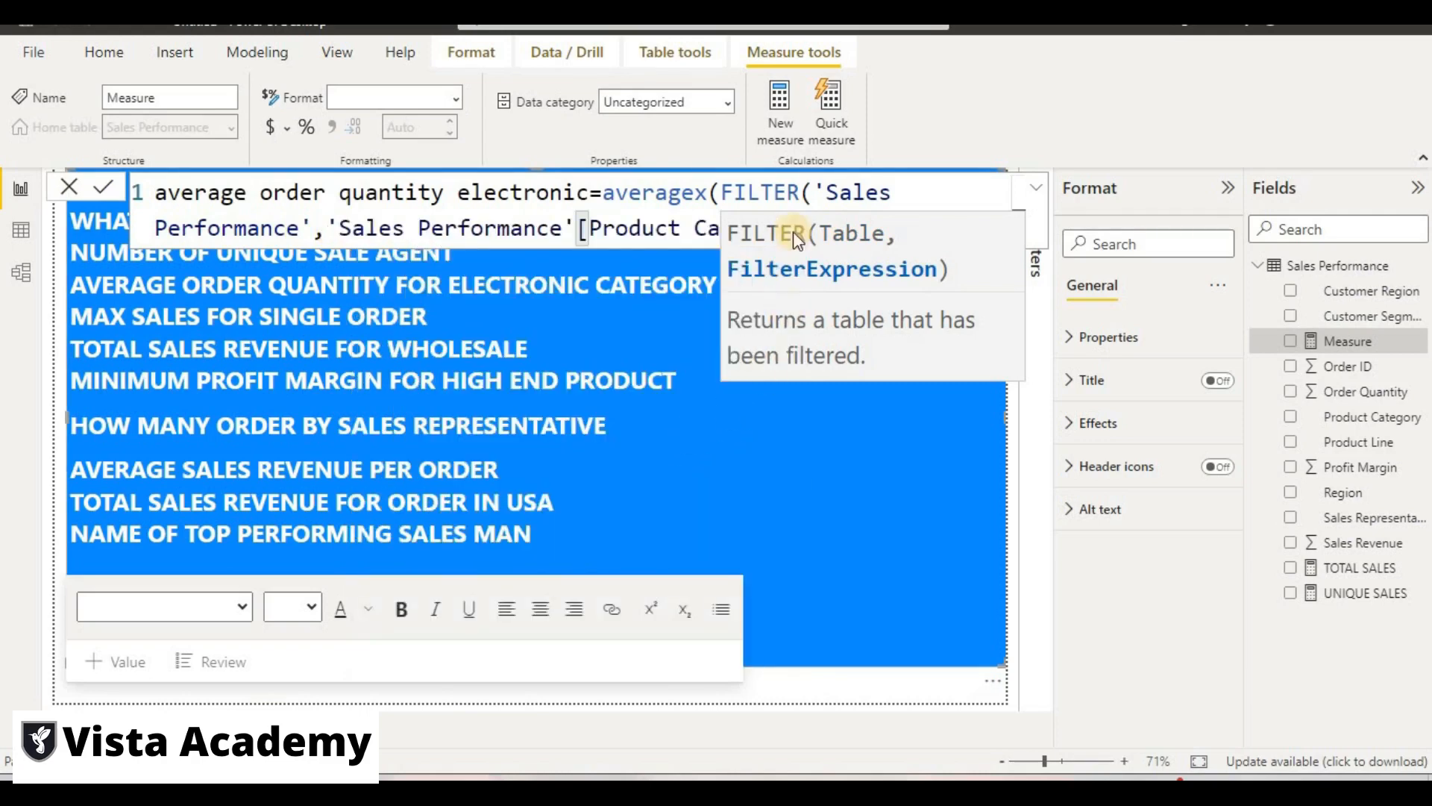
pyautogui.click(897, 197)
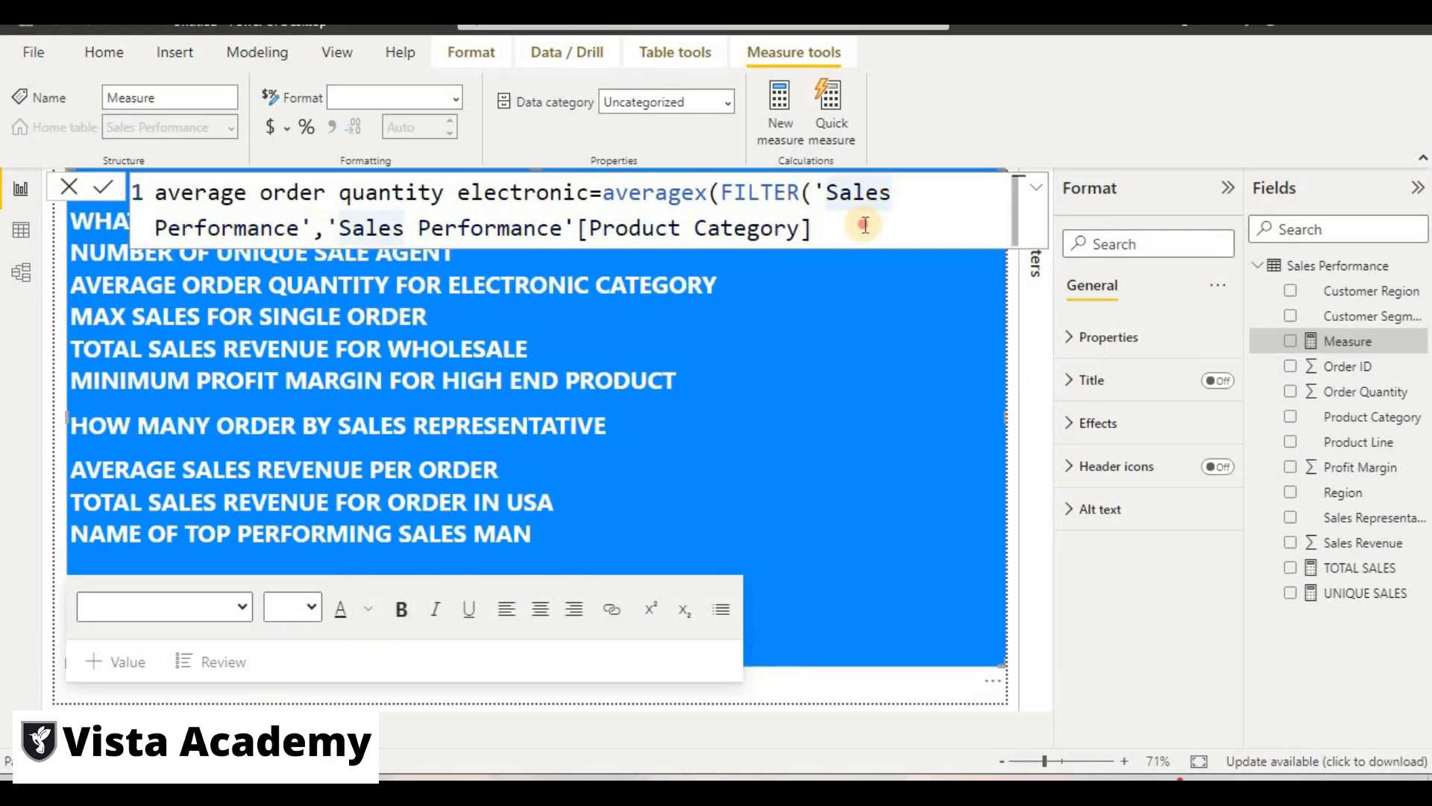
pyautogui.click(860, 224)
pyautogui.write('=')
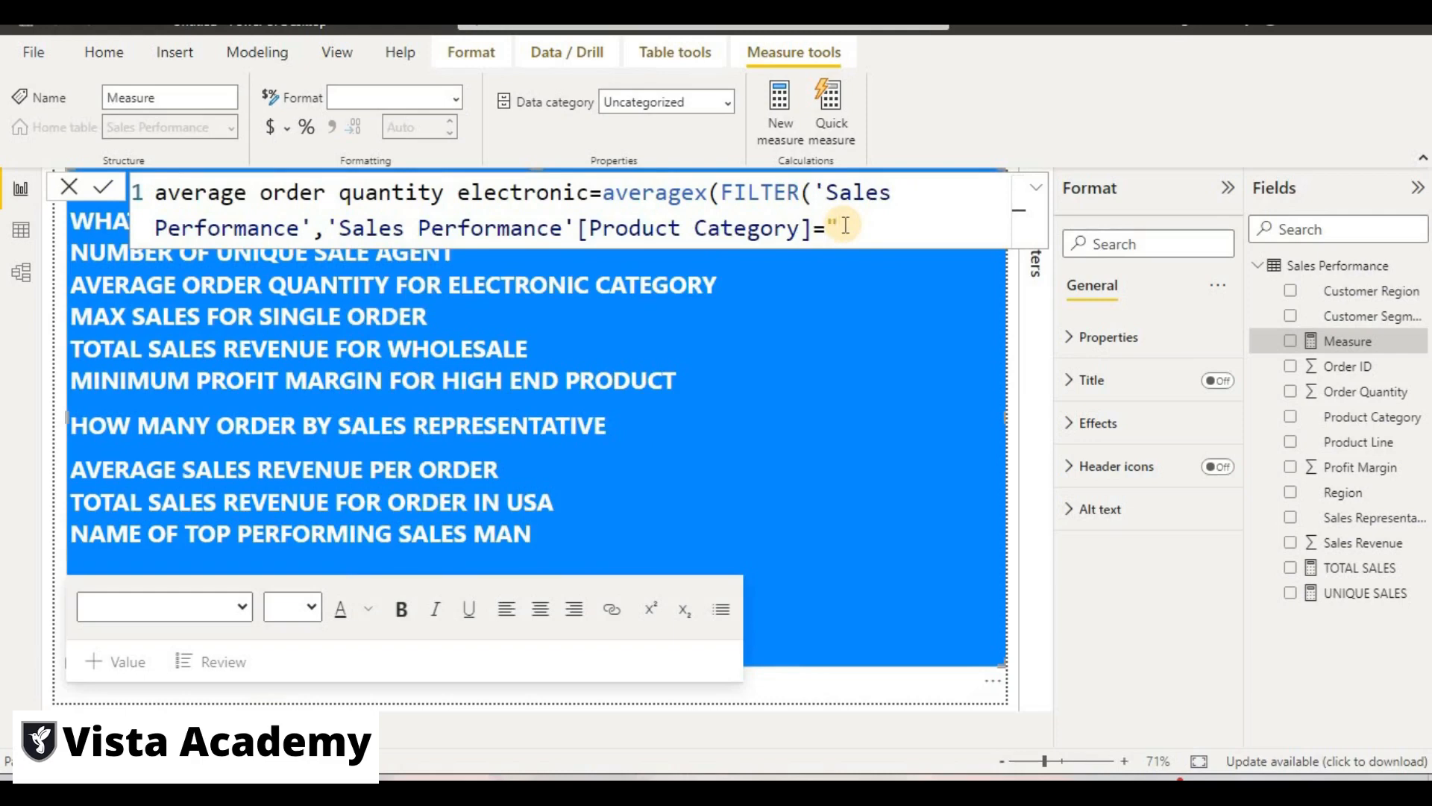
pyautogui.write('"Electronics"')
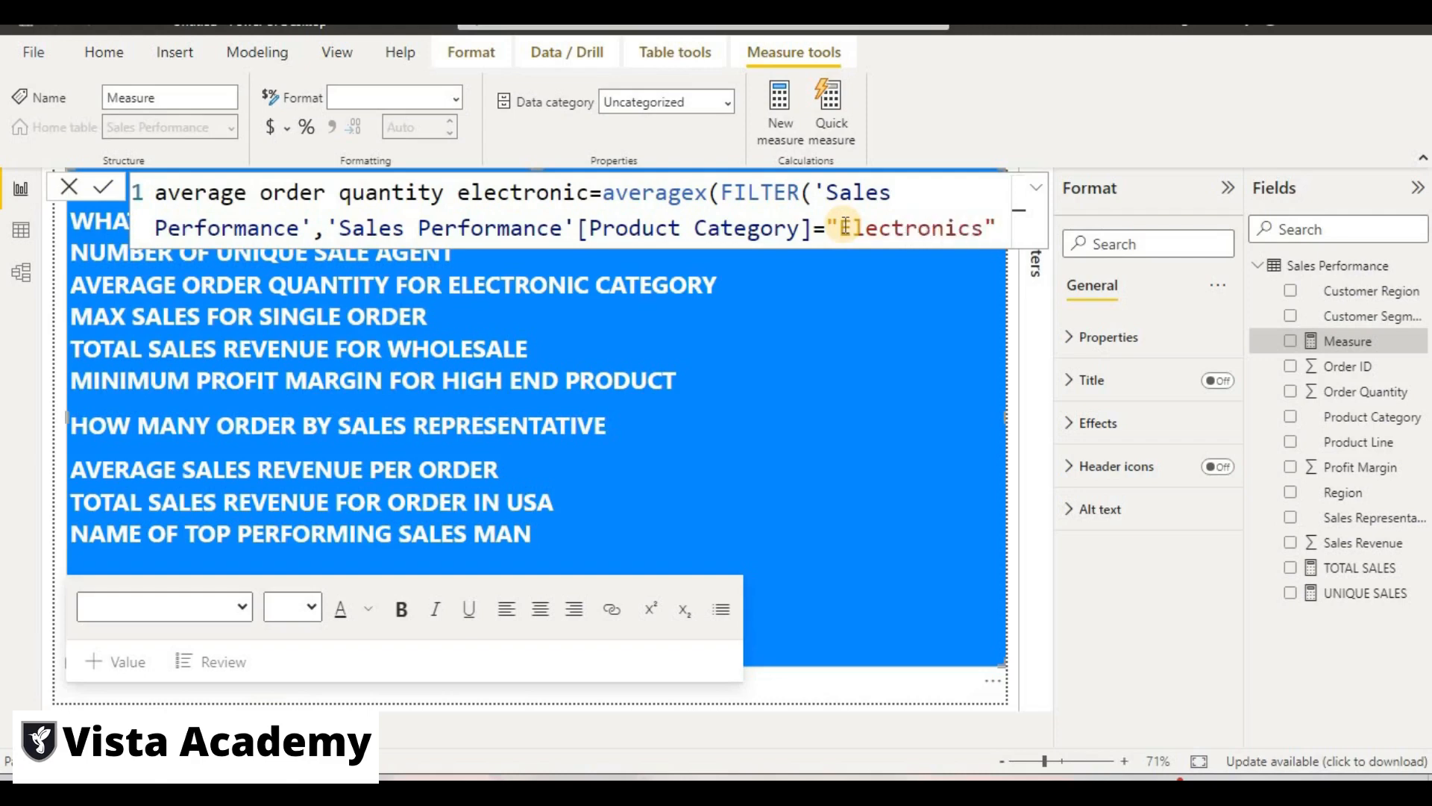
pyautogui.write(',sa')
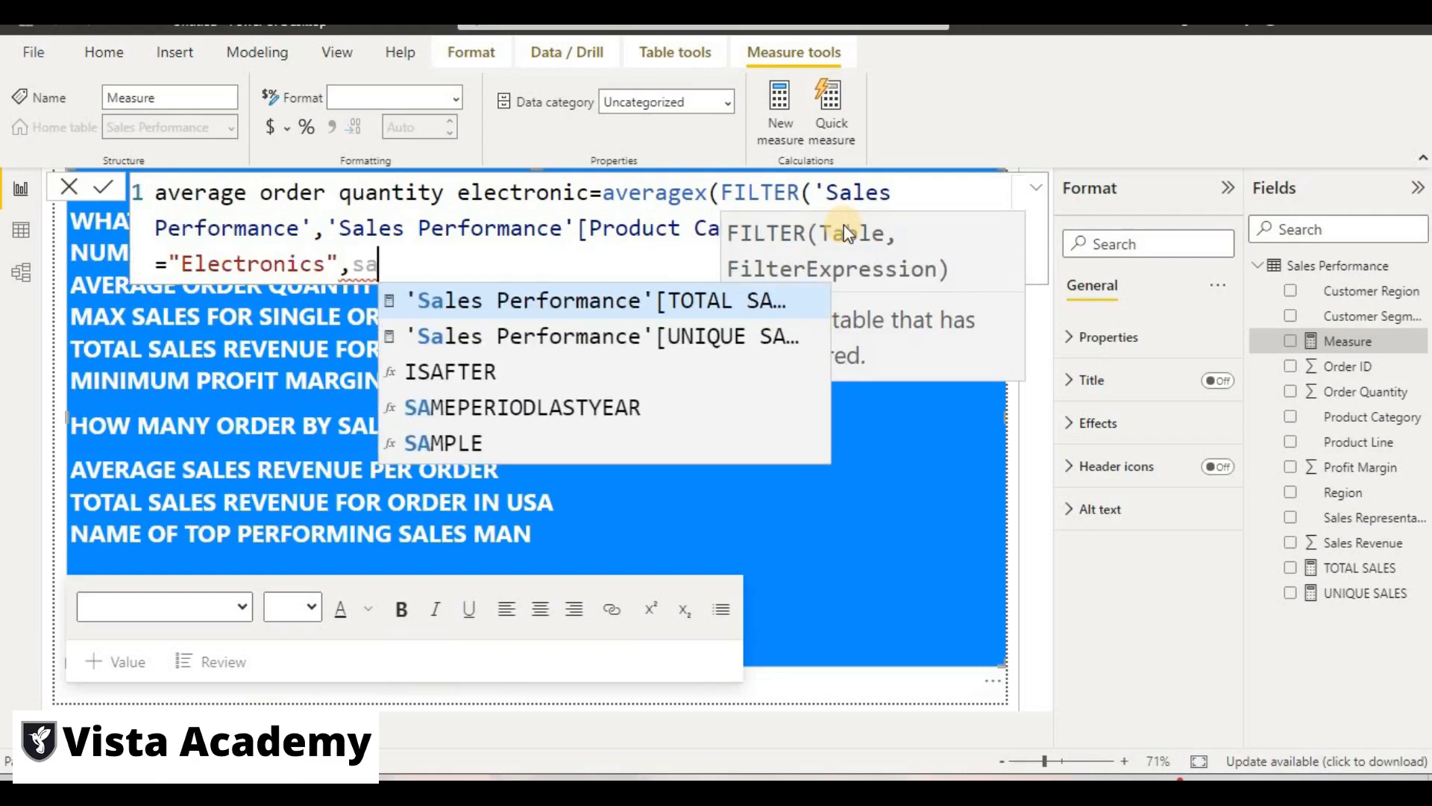
pyautogui.write('le')
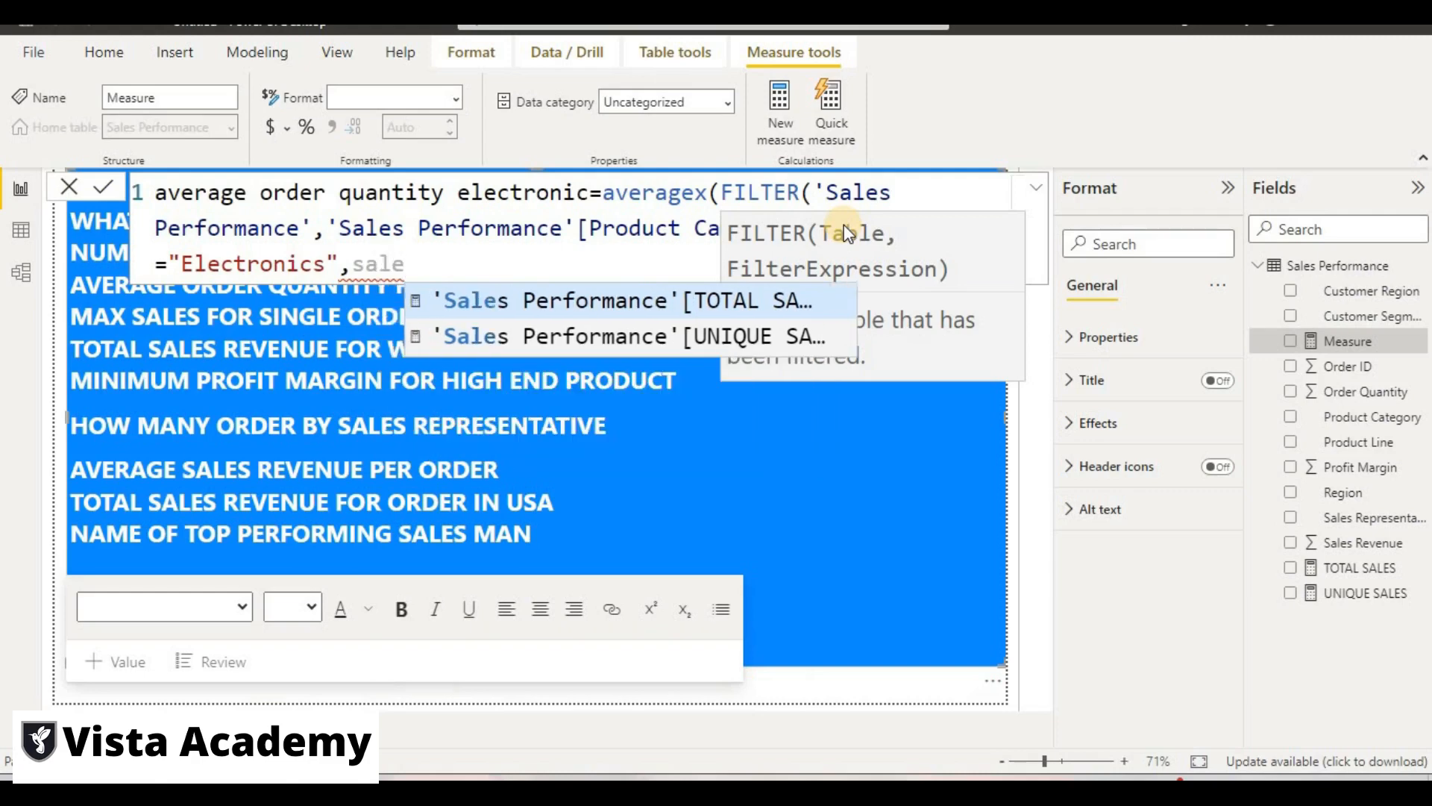
pyautogui.press('BackSpace')
pyautogui.press('BackSpace')
pyautogui.press('BackSpace')
pyautogui.press('BackSpace')
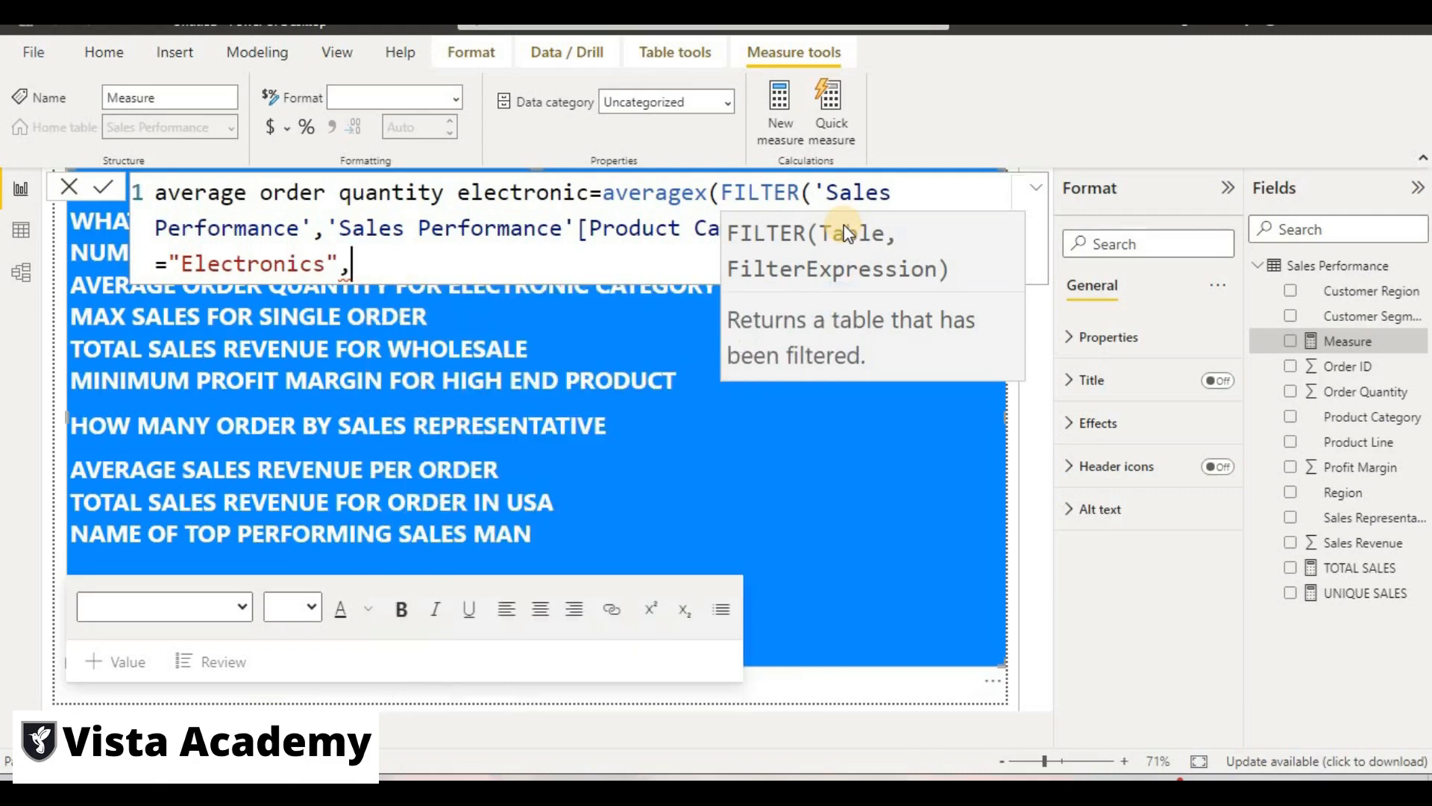
# Close the FILTER function, add 'Sales Performance'[Order Quantity] as the expression to average, and commit the measure.
pyautogui.write(')')
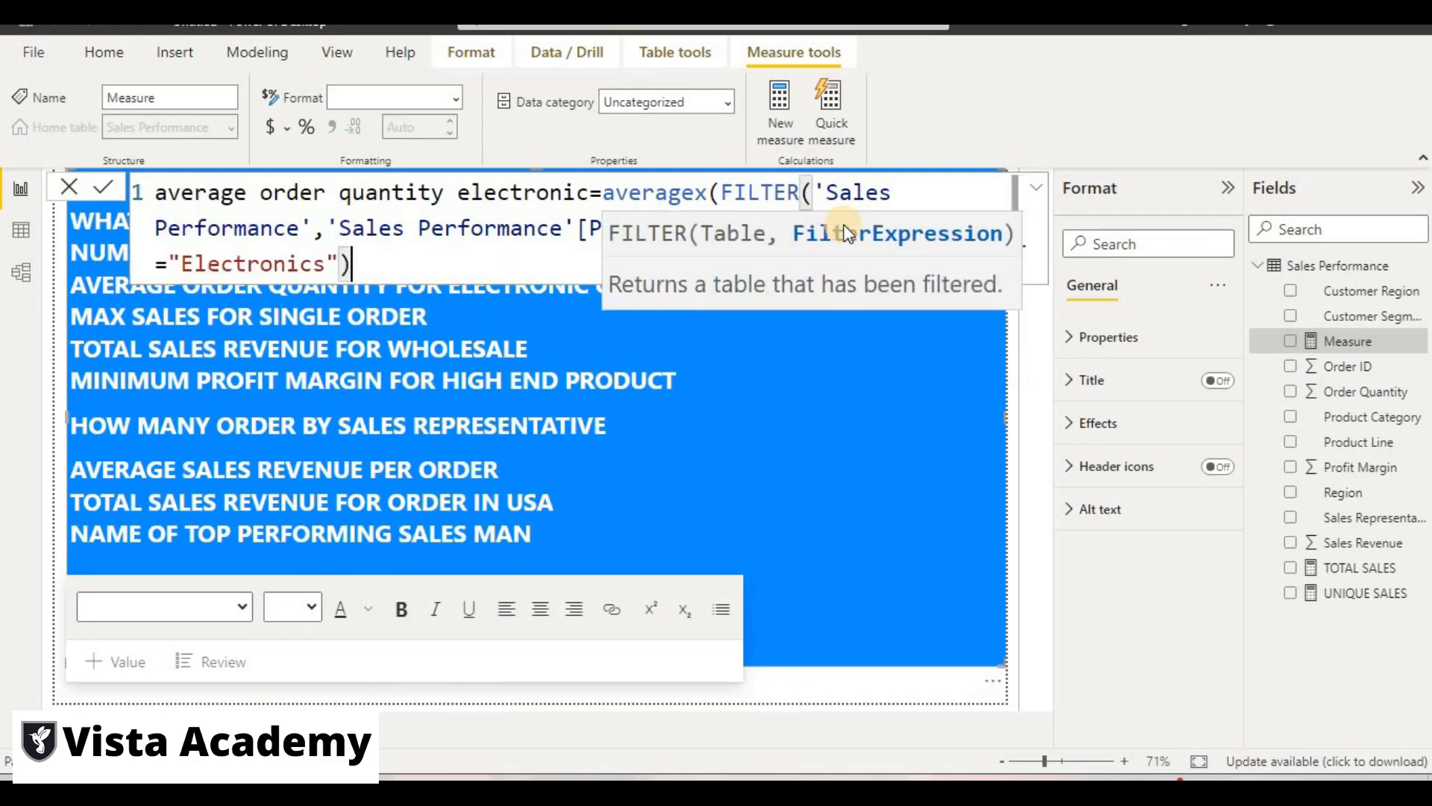
pyautogui.write(',sa')
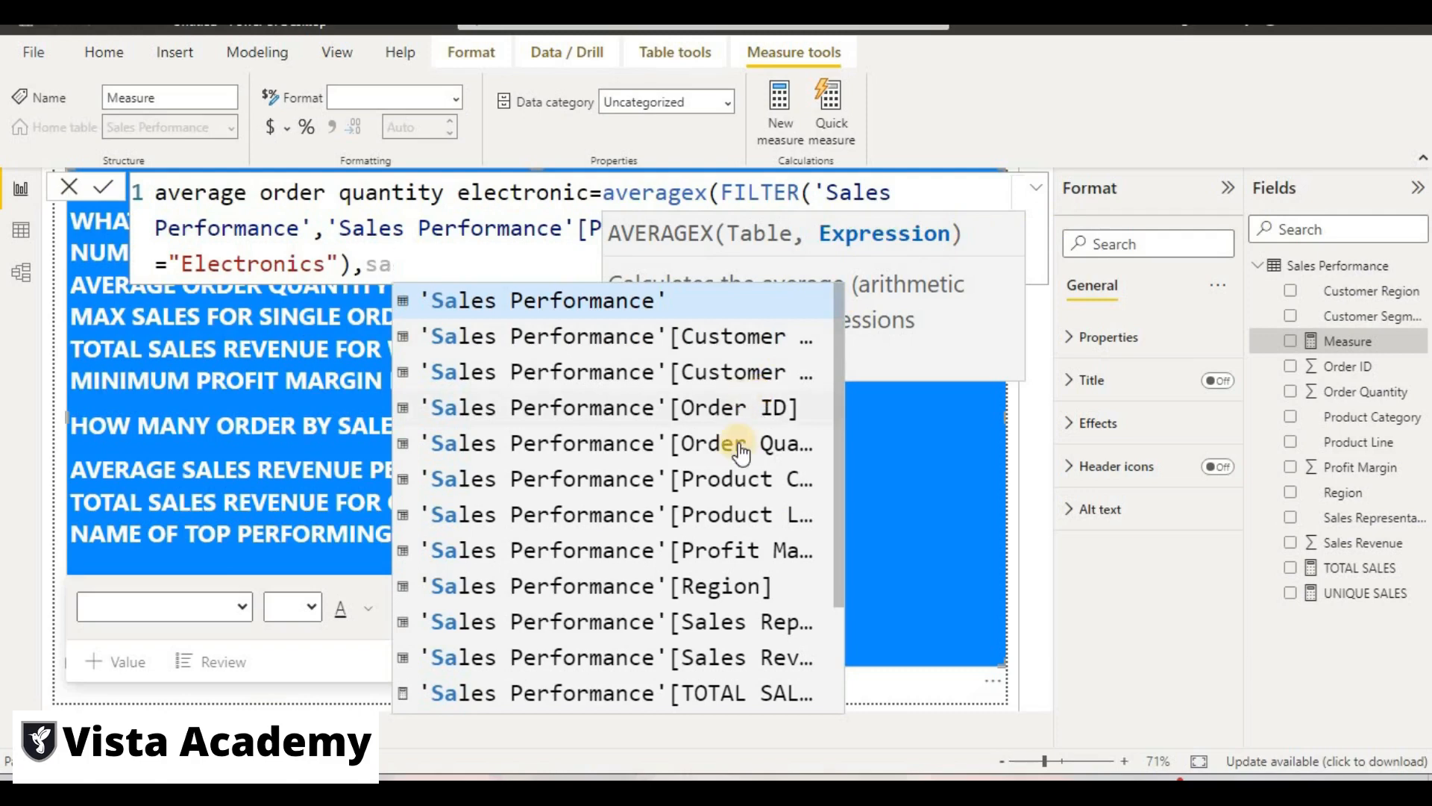
pyautogui.scroll(-1, 746, 507)
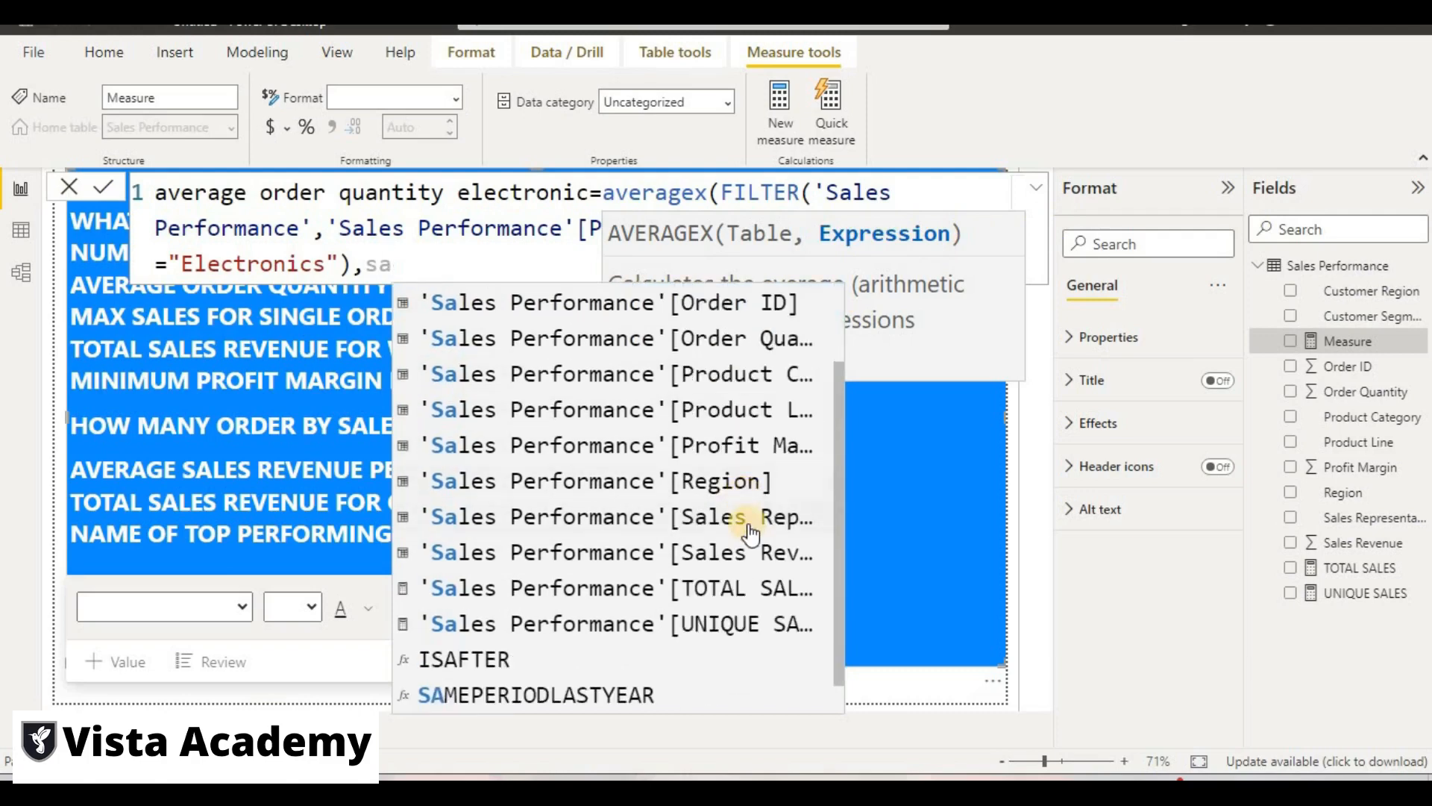
pyautogui.scroll(1, 741, 510)
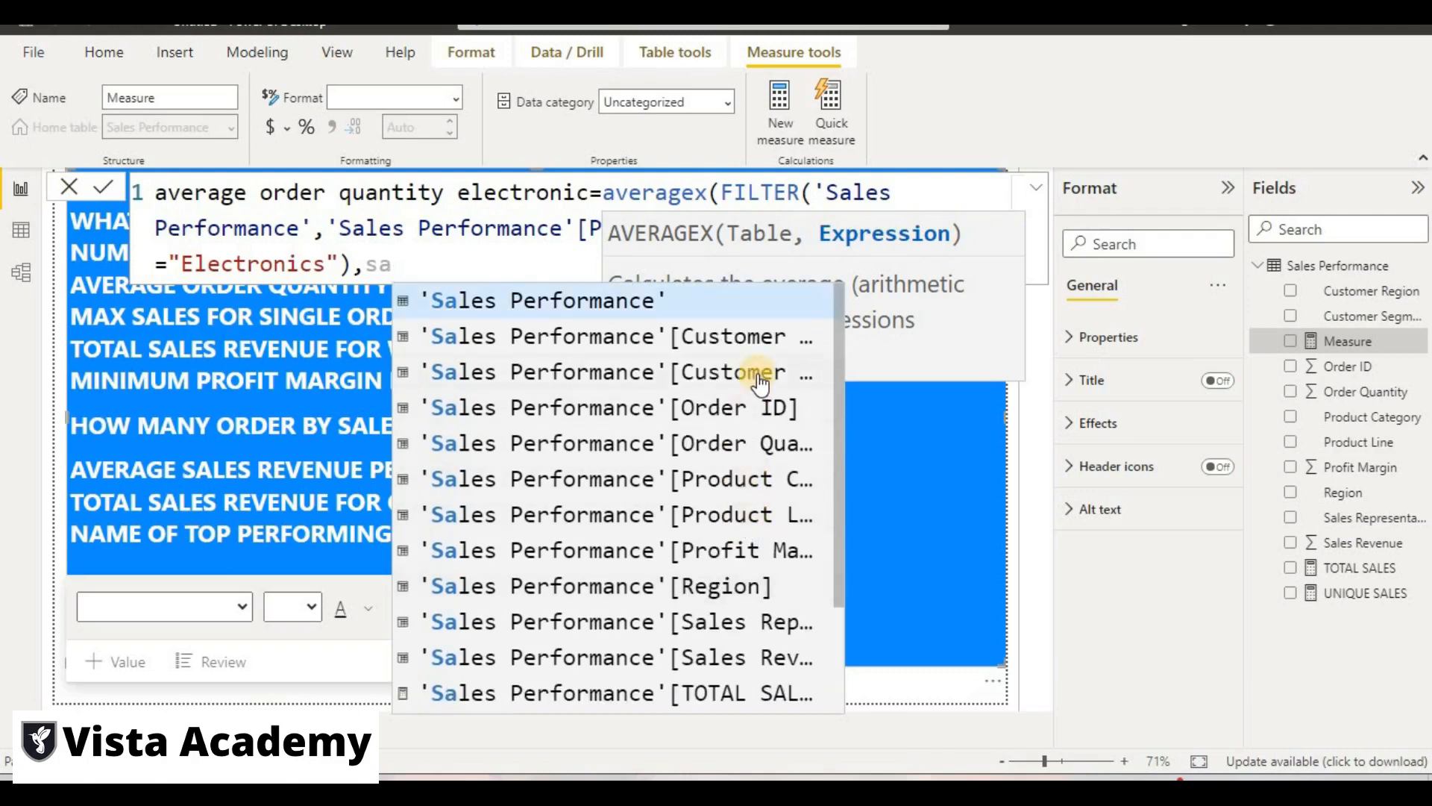
pyautogui.click(738, 444)
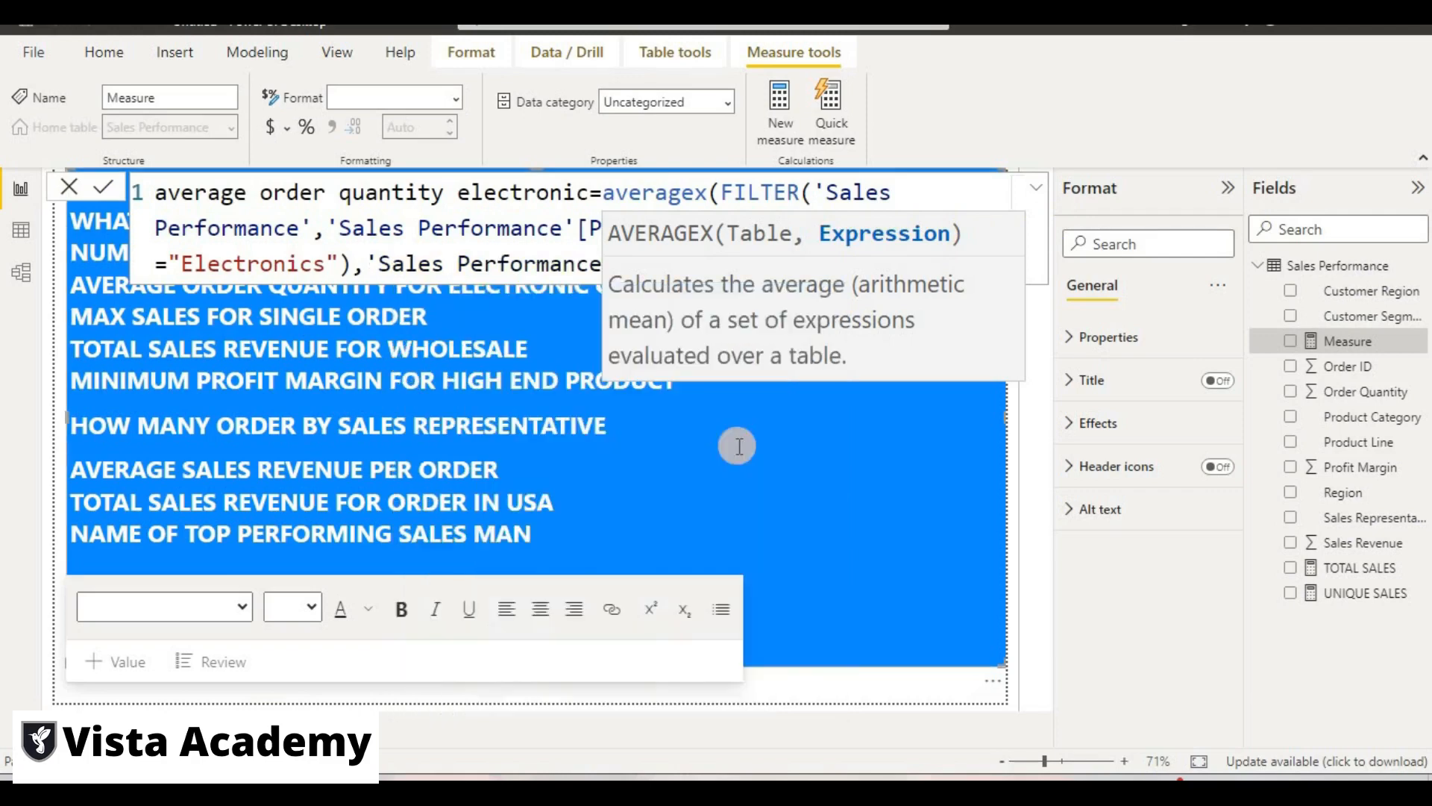
pyautogui.click(105, 186)
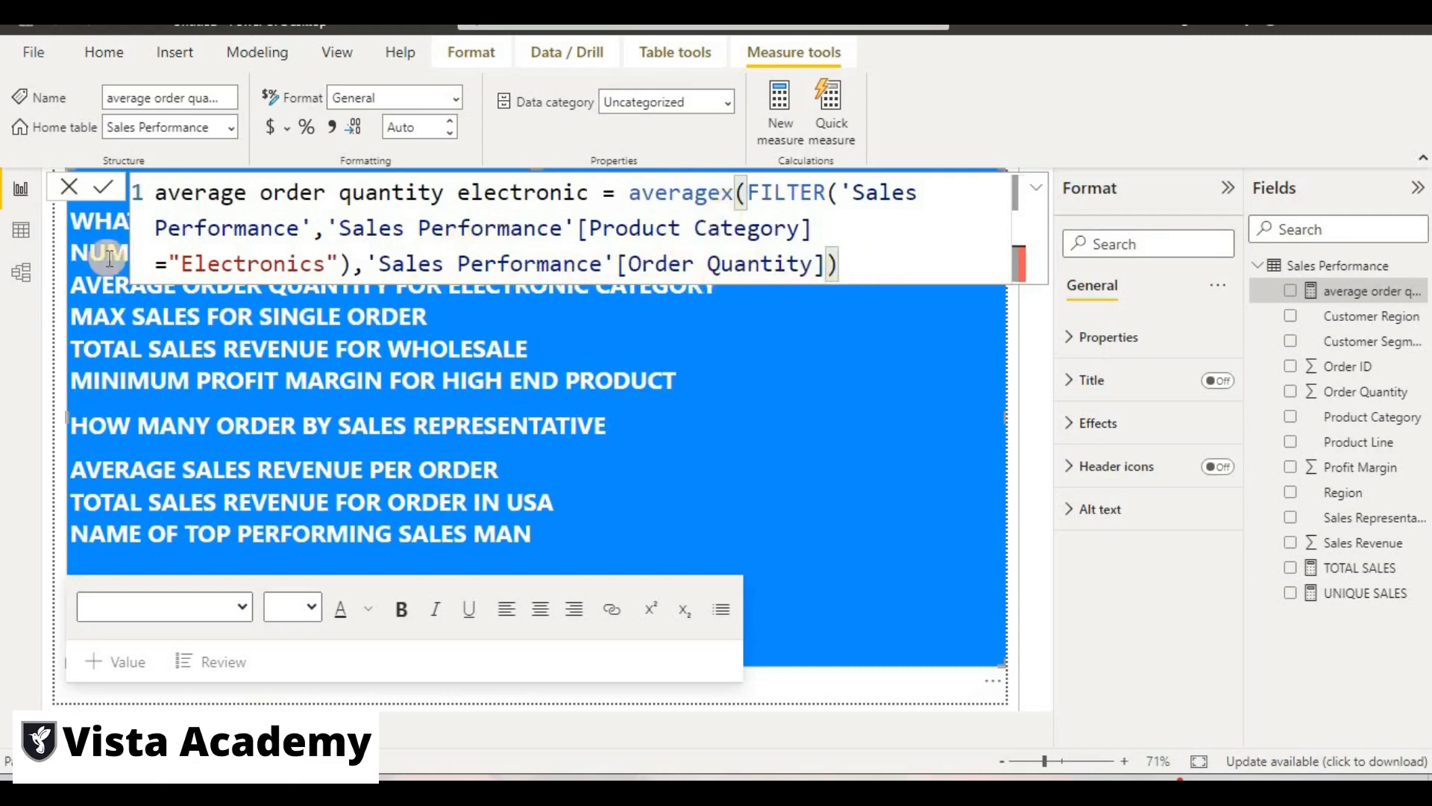
# Add a card visual showing the average order quantity electronic measure to the report page, to the right of the TOTAL SALES card.
pyautogui.click(14, 195)
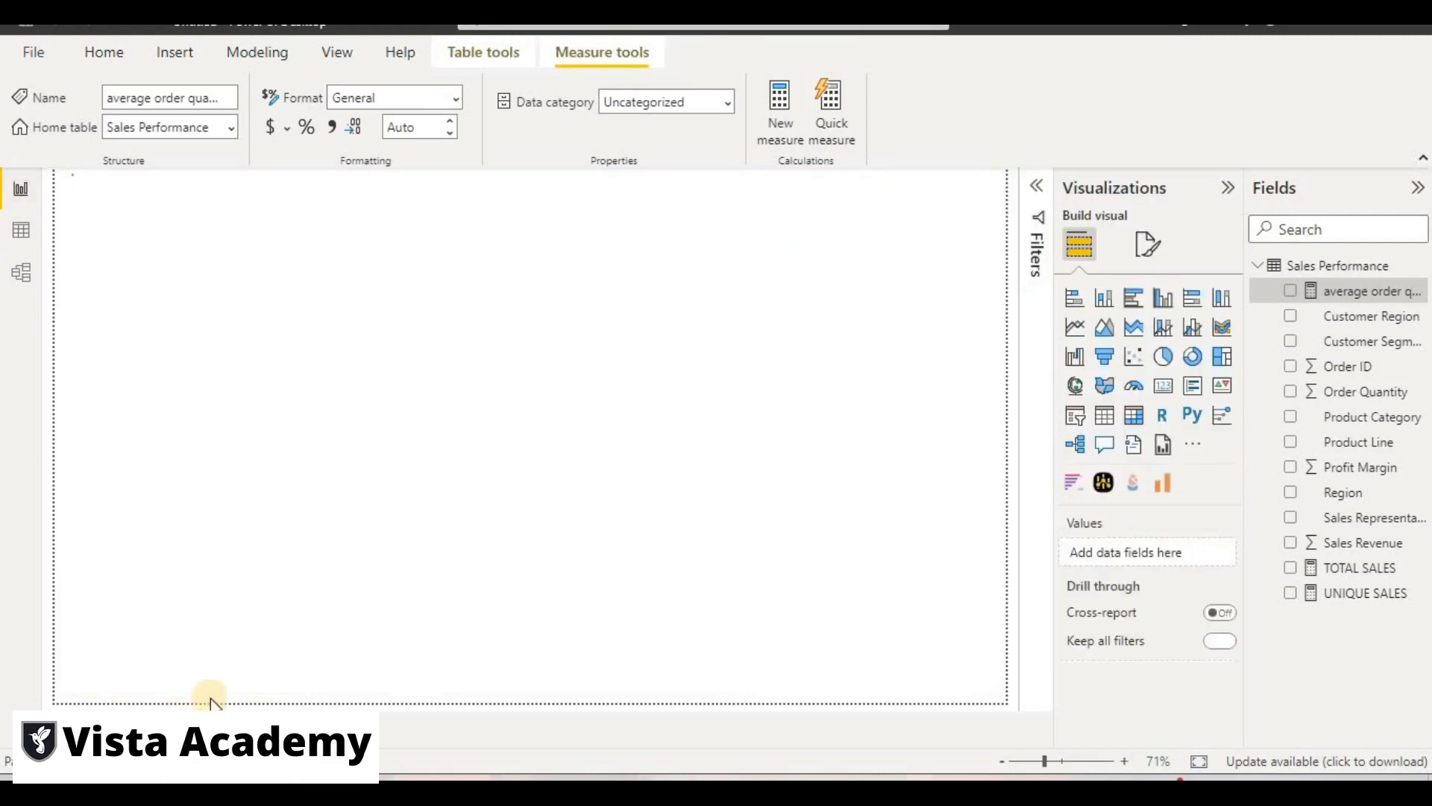
pyautogui.click(580, 452)
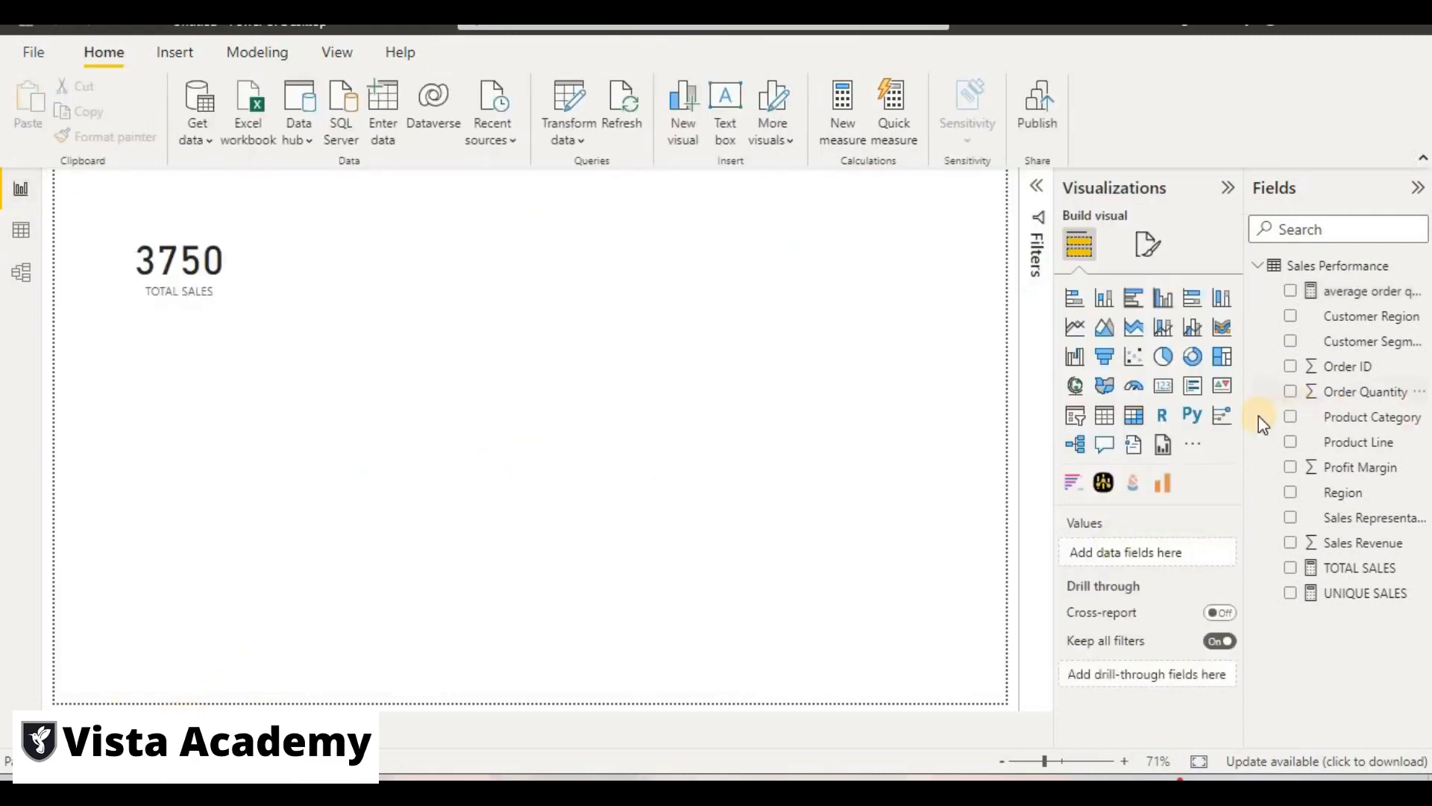
pyautogui.click(1163, 386)
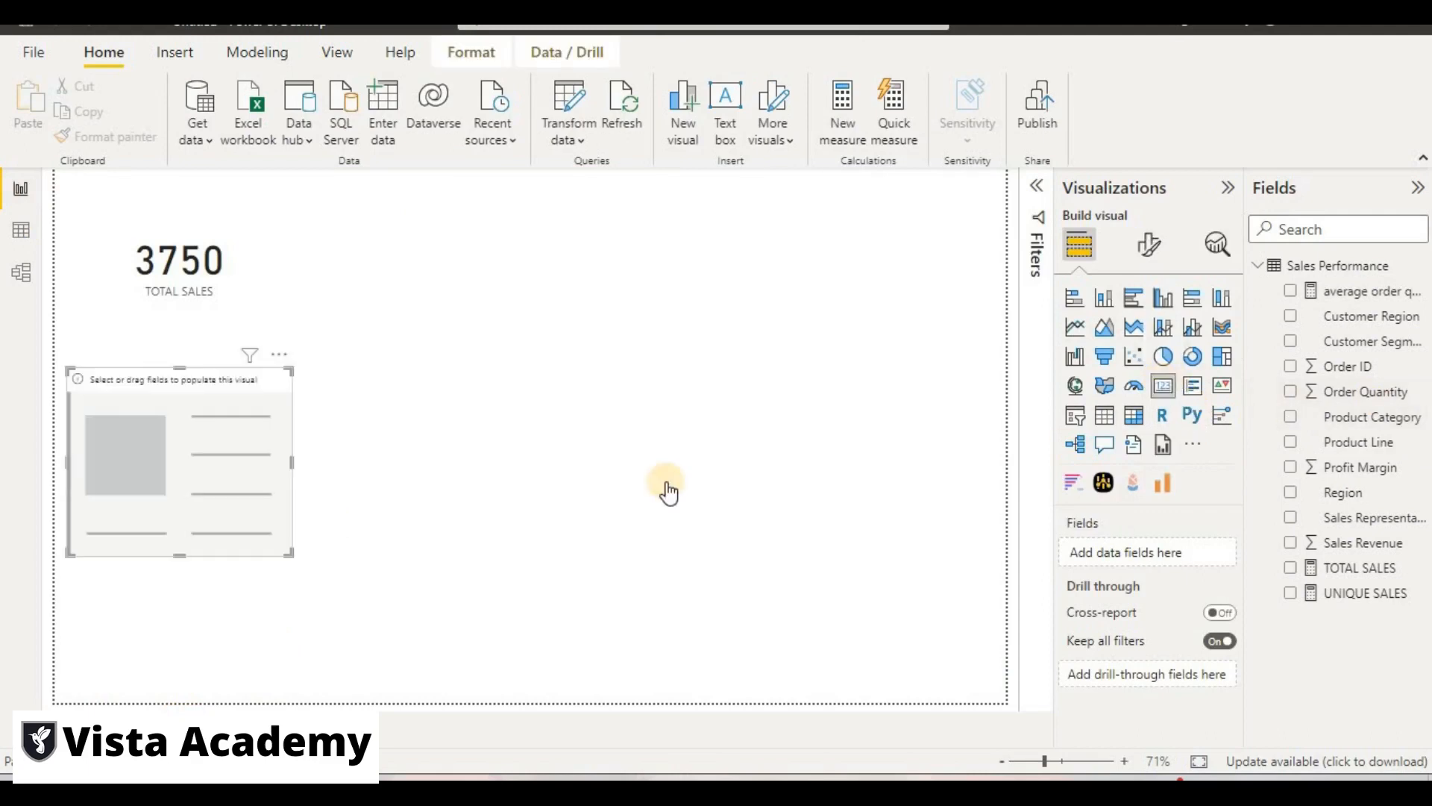
pyautogui.moveTo(247, 480); pyautogui.dragTo(664, 305)
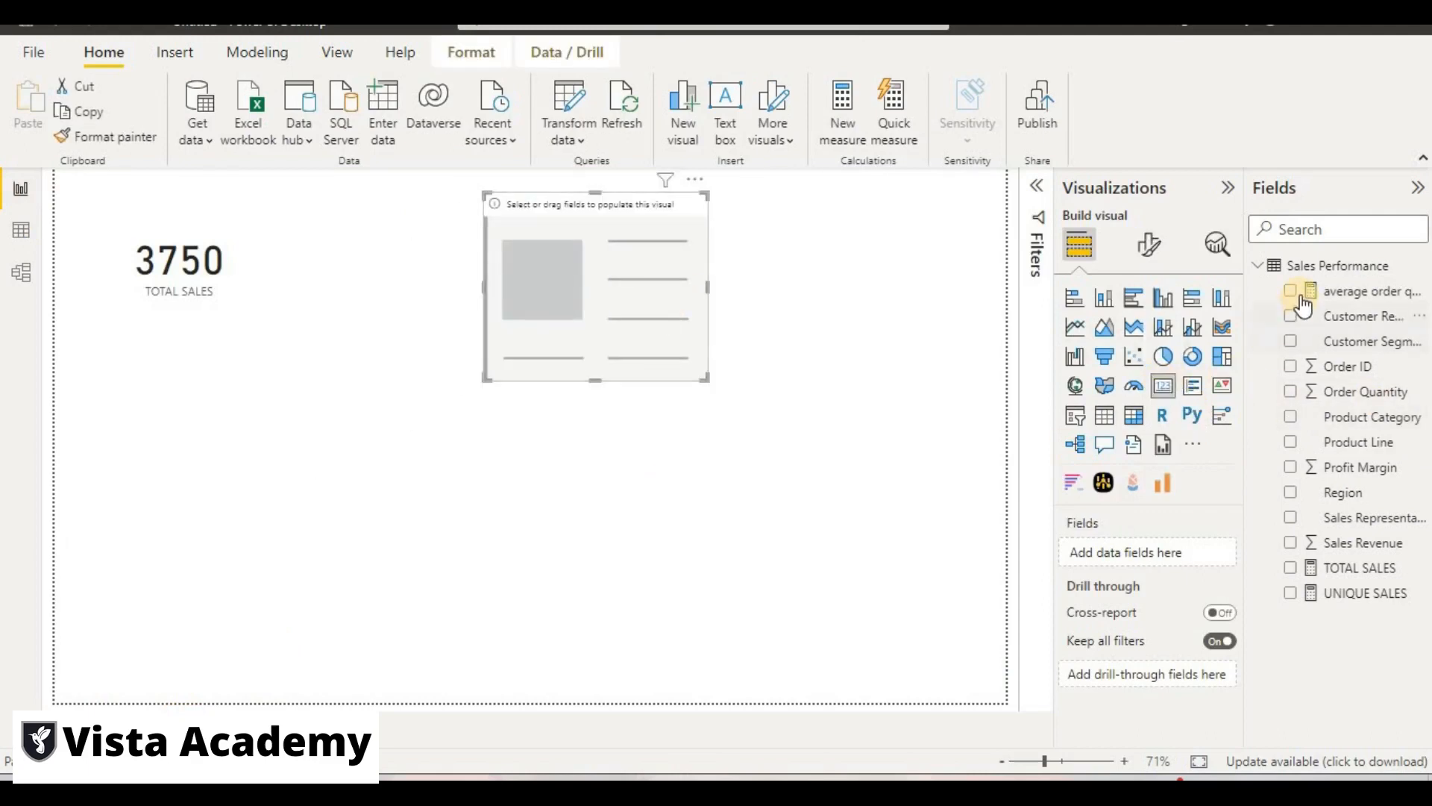
pyautogui.moveTo(1302, 298); pyautogui.dragTo(664, 307)
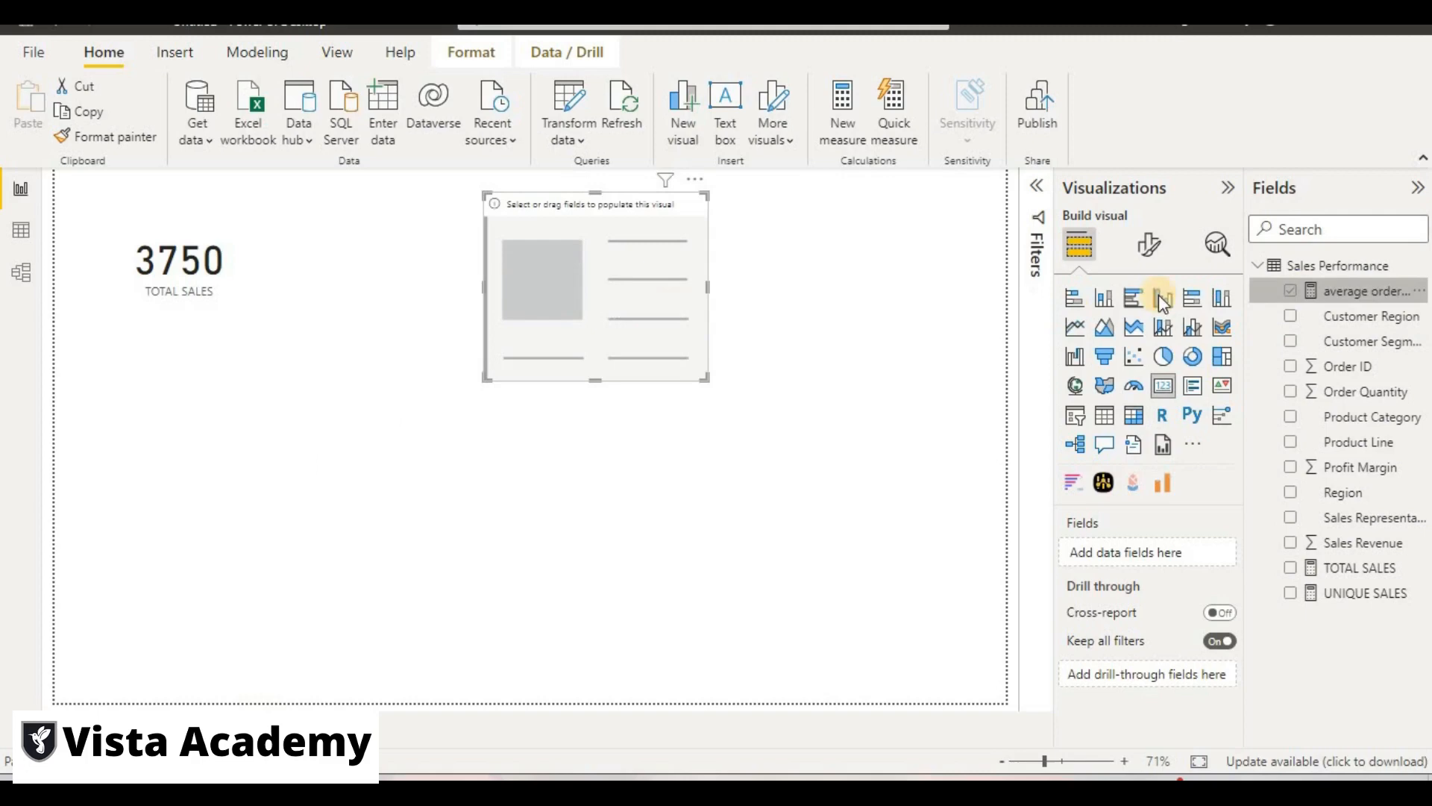
pyautogui.click(1312, 298)
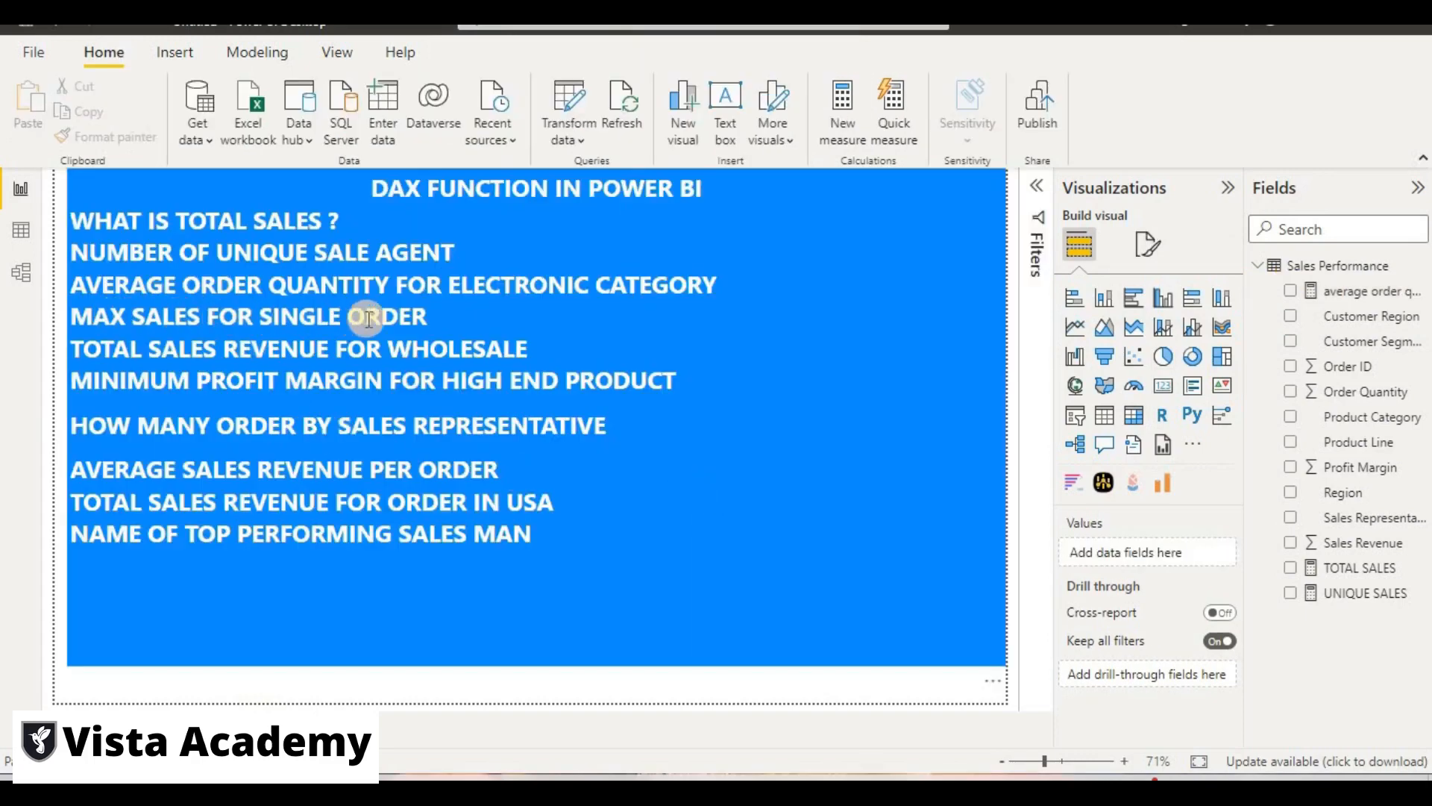
# Edit the fourth question in the DAX question list to read MAXIMUM SALES FOR SINGLE ORDER.
pyautogui.click(124, 317)
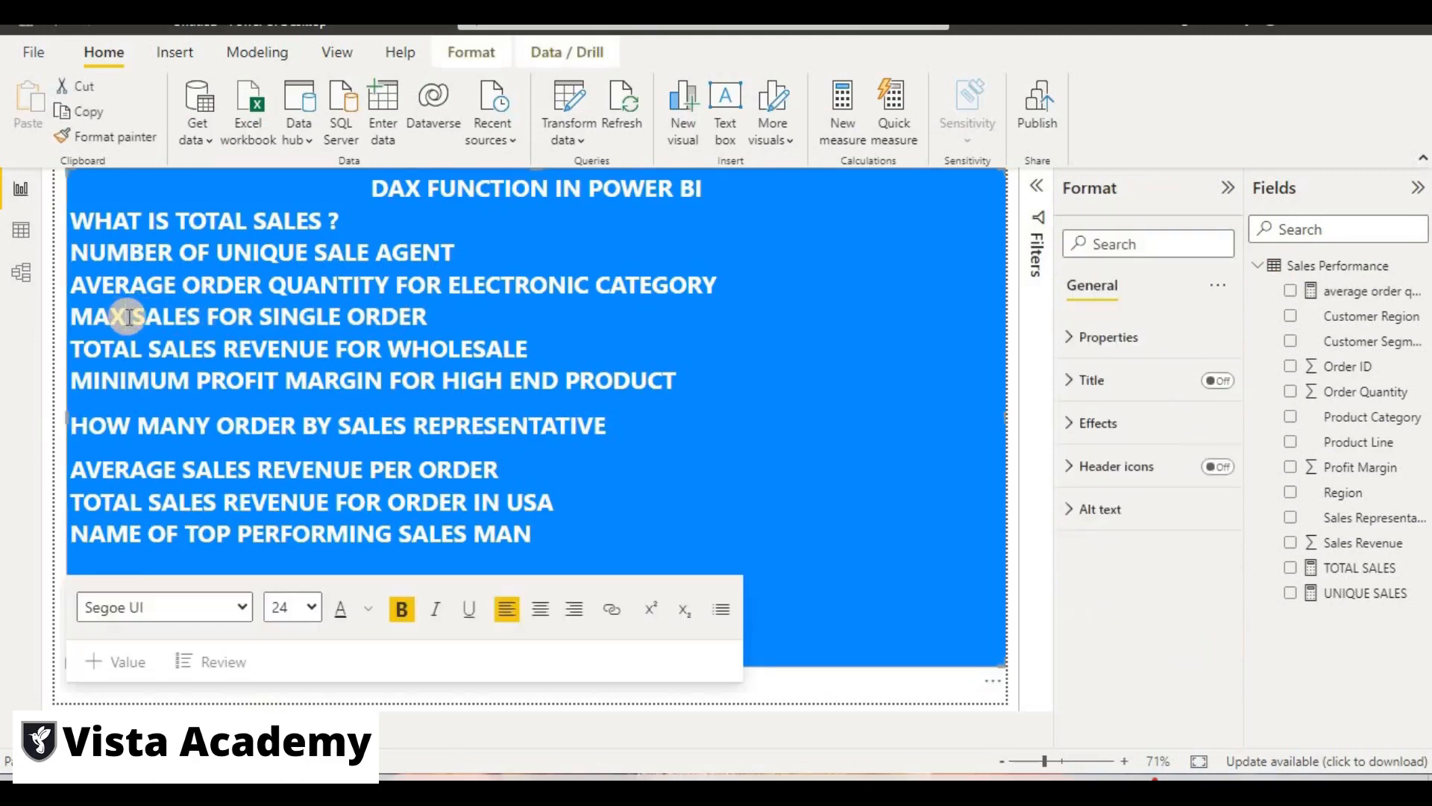
pyautogui.write('Imum')
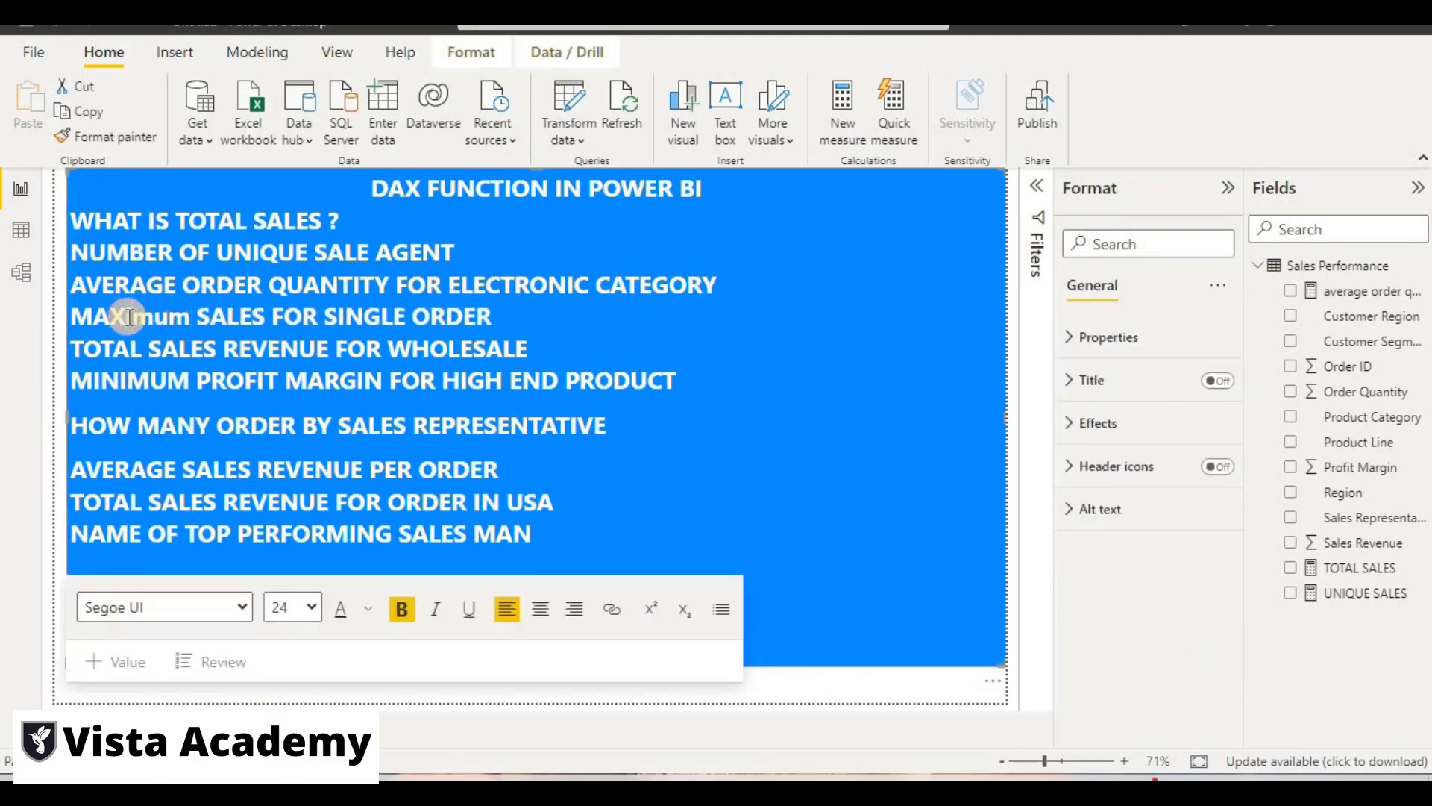
pyautogui.press('BackSpace')
pyautogui.press('BackSpace')
pyautogui.press('BackSpace')
pyautogui.press('BackSpace')
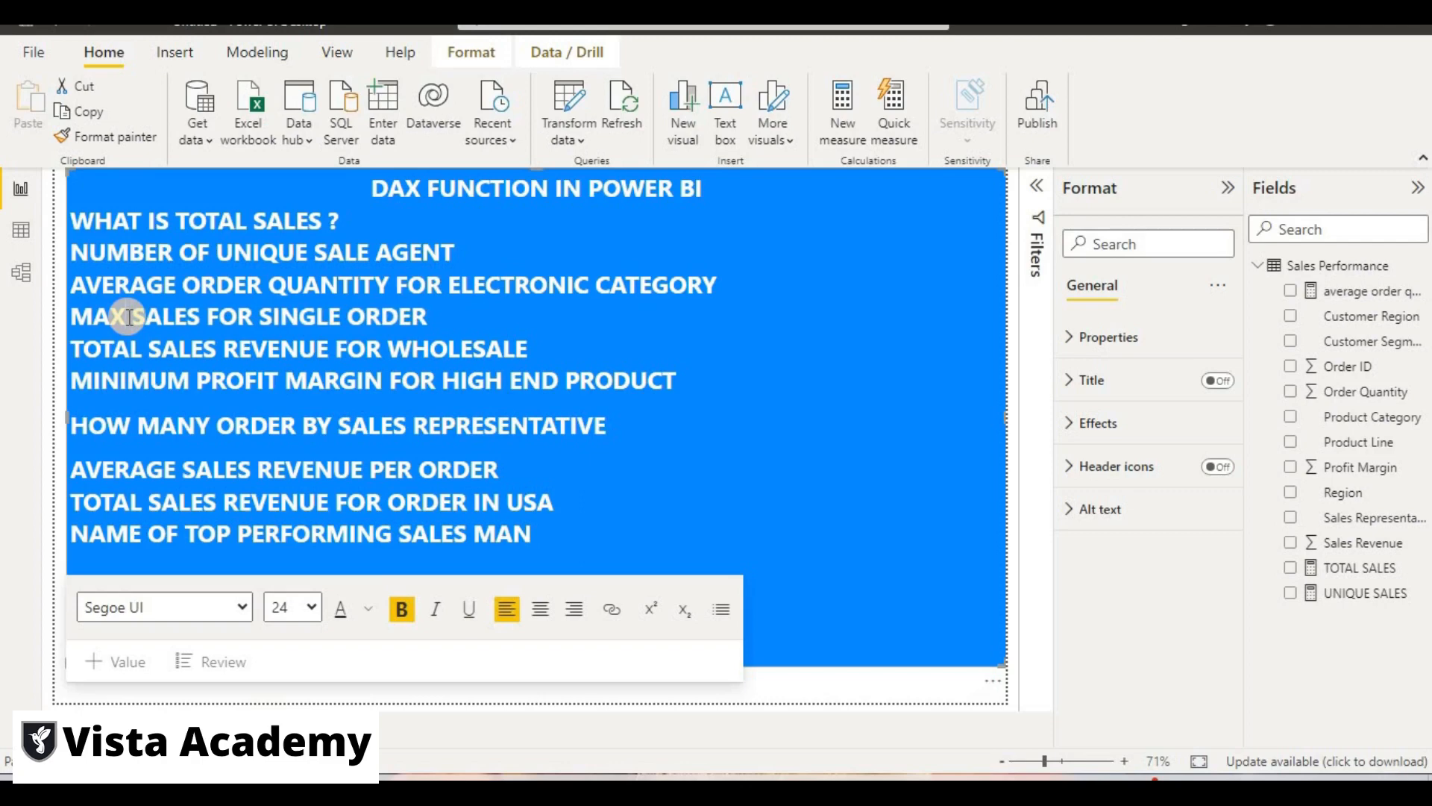
pyautogui.write('IMUM')
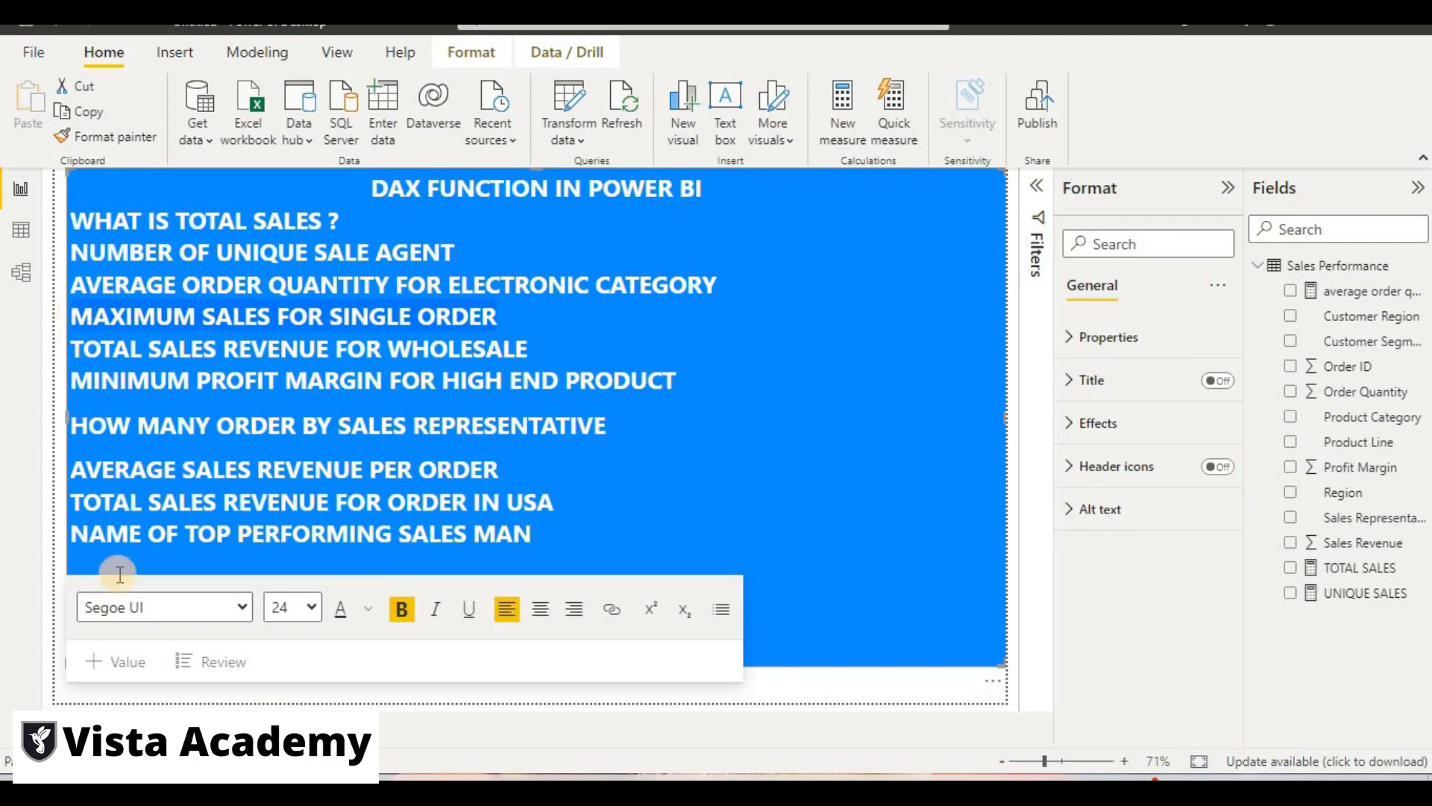
# Create a new measure named MAX SALES REVENUE in the Sales Performance table, enlarging the formula text.
pyautogui.click(21, 230)
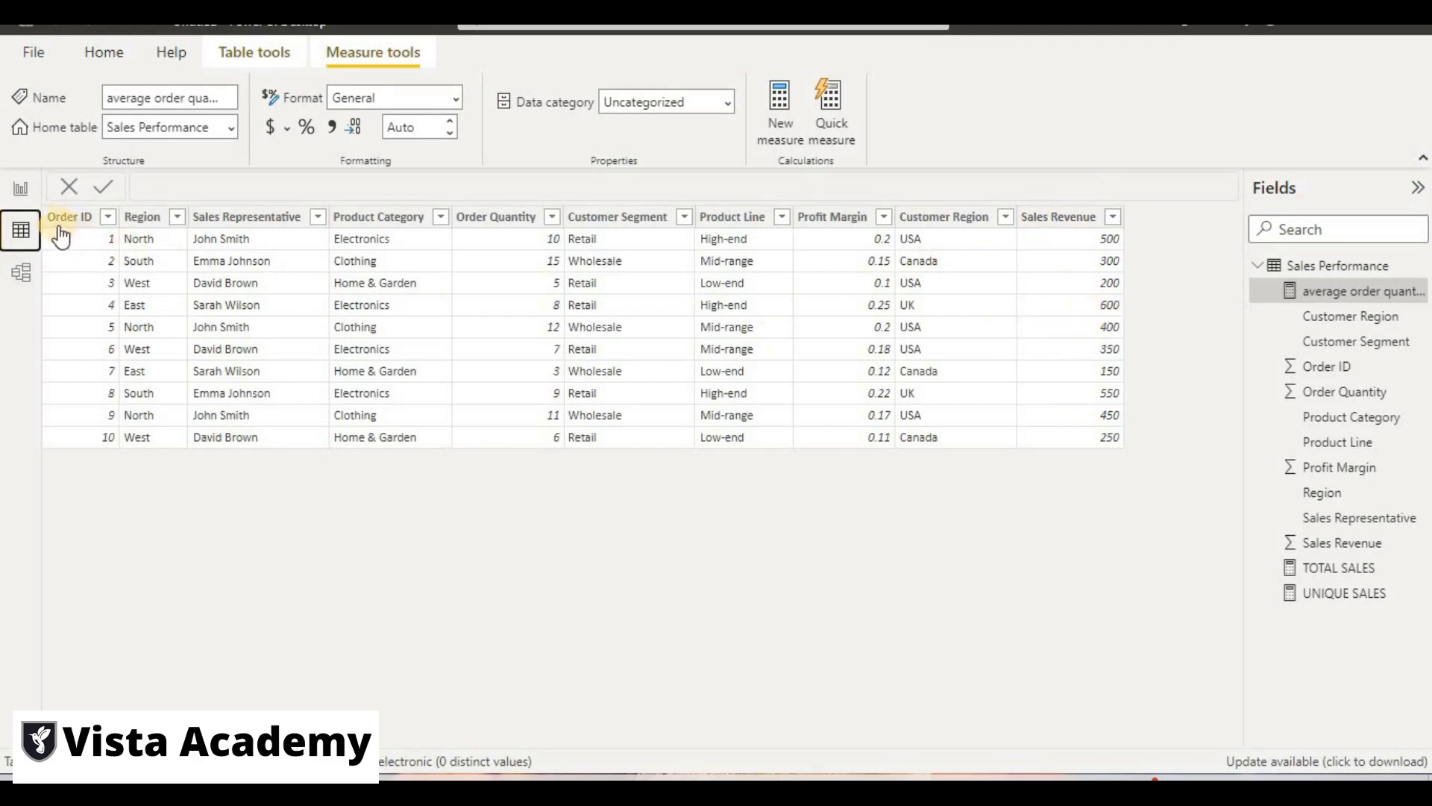
pyautogui.click(775, 118)
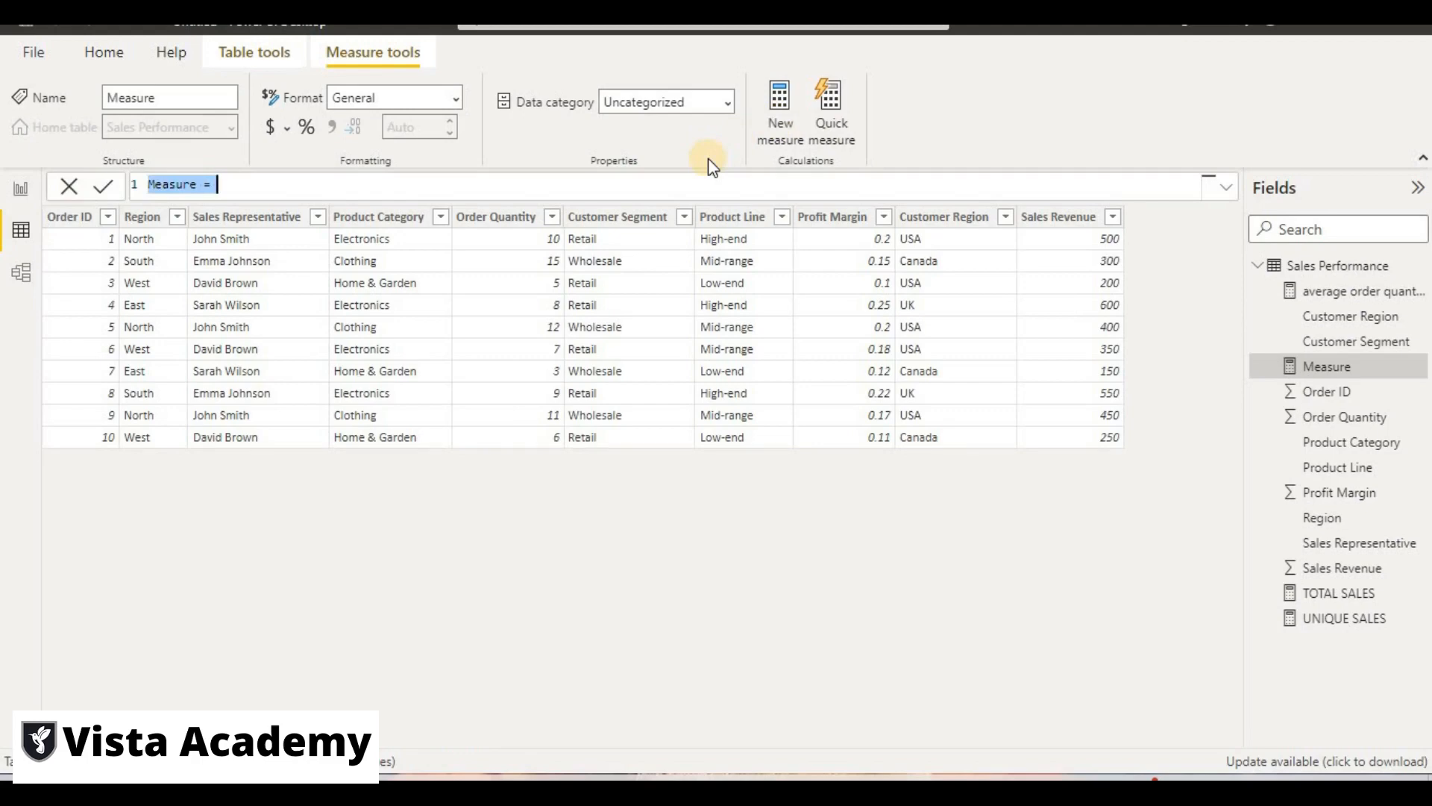
pyautogui.write('MAX SALES REVENUE')
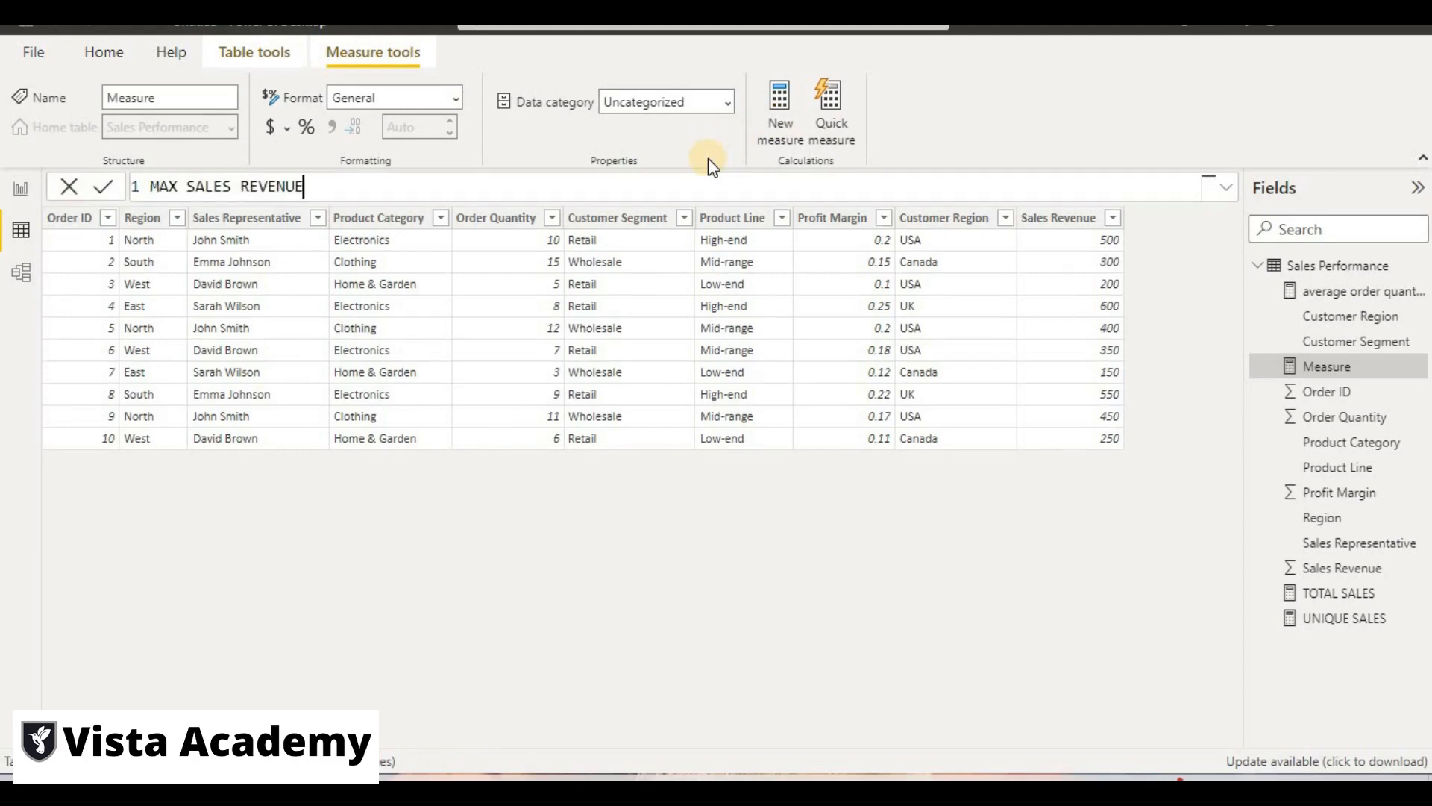
pyautogui.hotkey('ctrl', '+')
pyautogui.hotkey('ctrl', '+')
pyautogui.hotkey('ctrl', '+')
pyautogui.hotkey('ctrl', '+')
pyautogui.hotkey('ctrl', '+')
pyautogui.hotkey('ctrl', '+')
pyautogui.hotkey('ctrl', '+')
pyautogui.hotkey('ctrl', '+')
pyautogui.hotkey('ctrl', '+')
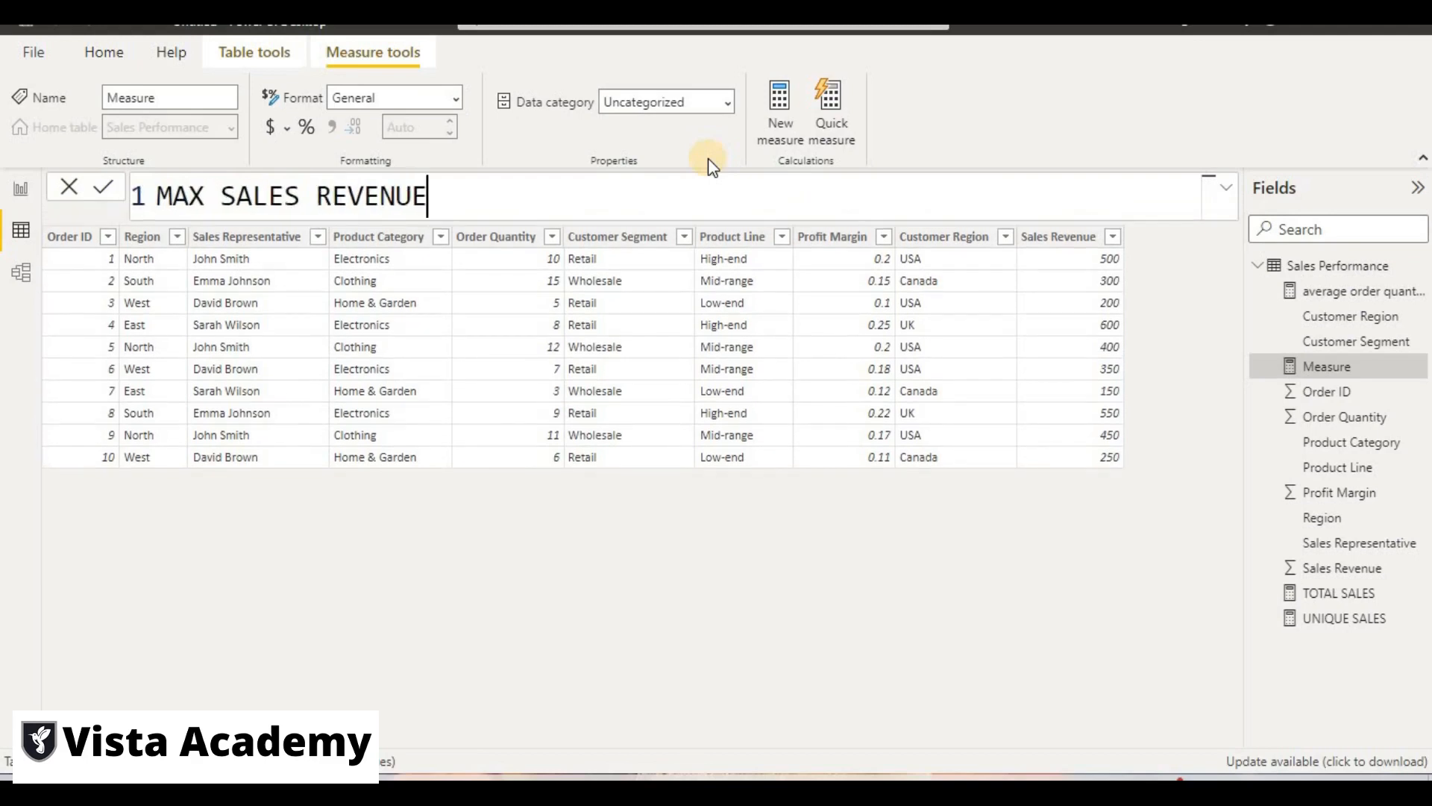
pyautogui.write('=')
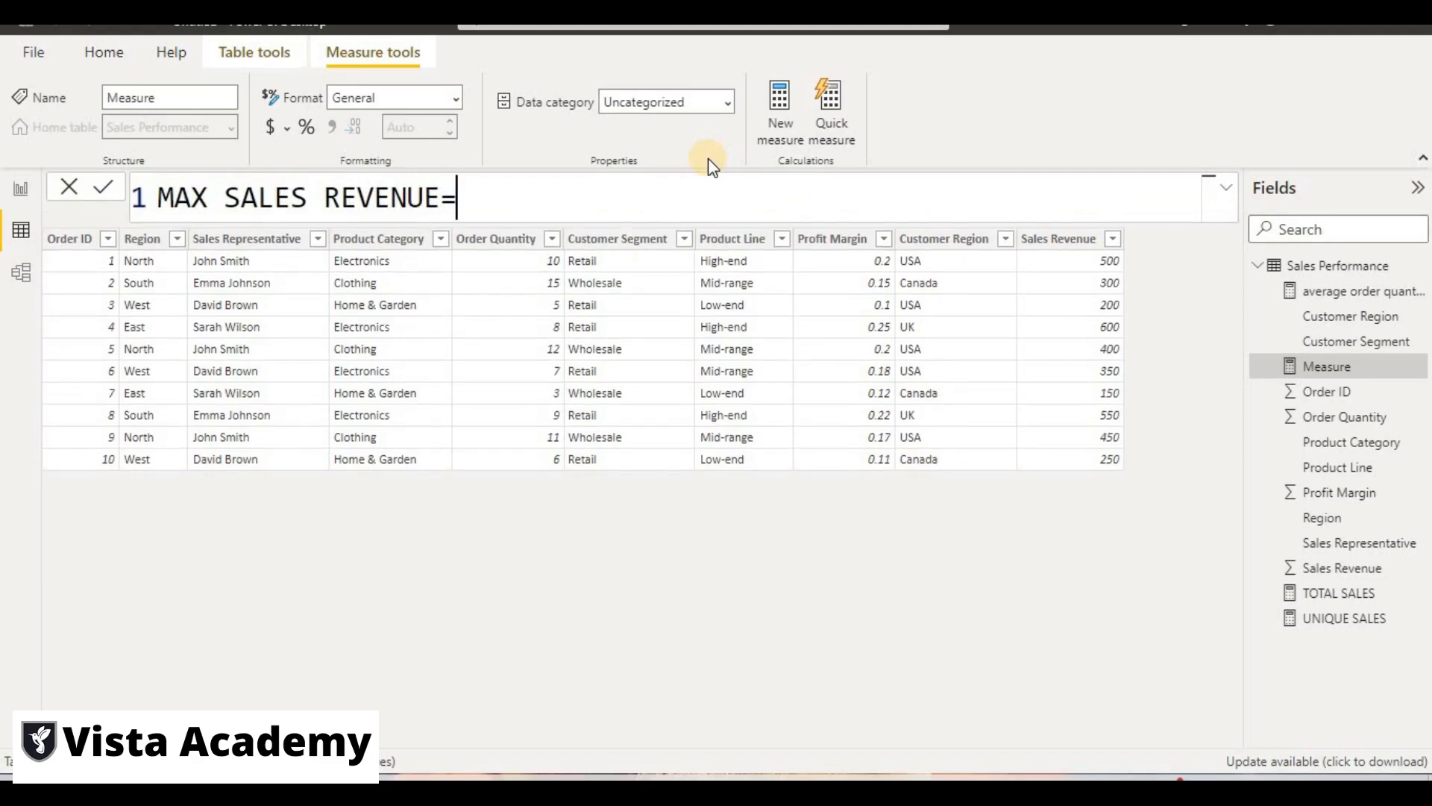
# Begin the measure's expression with the MAX function and insert 'Sales Performance'[Sales Representative] as its column.
pyautogui.write('MAX')
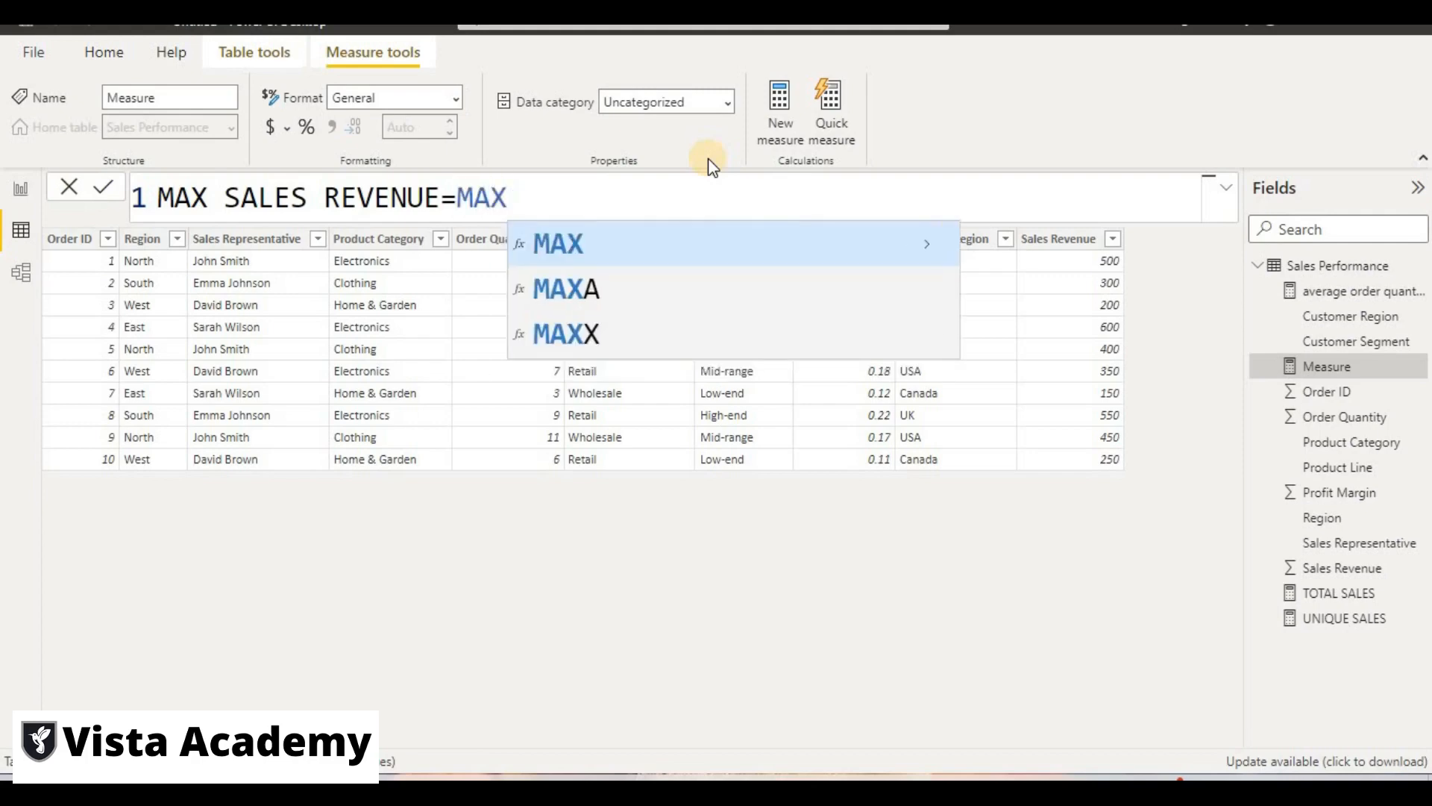
pyautogui.write('(SA')
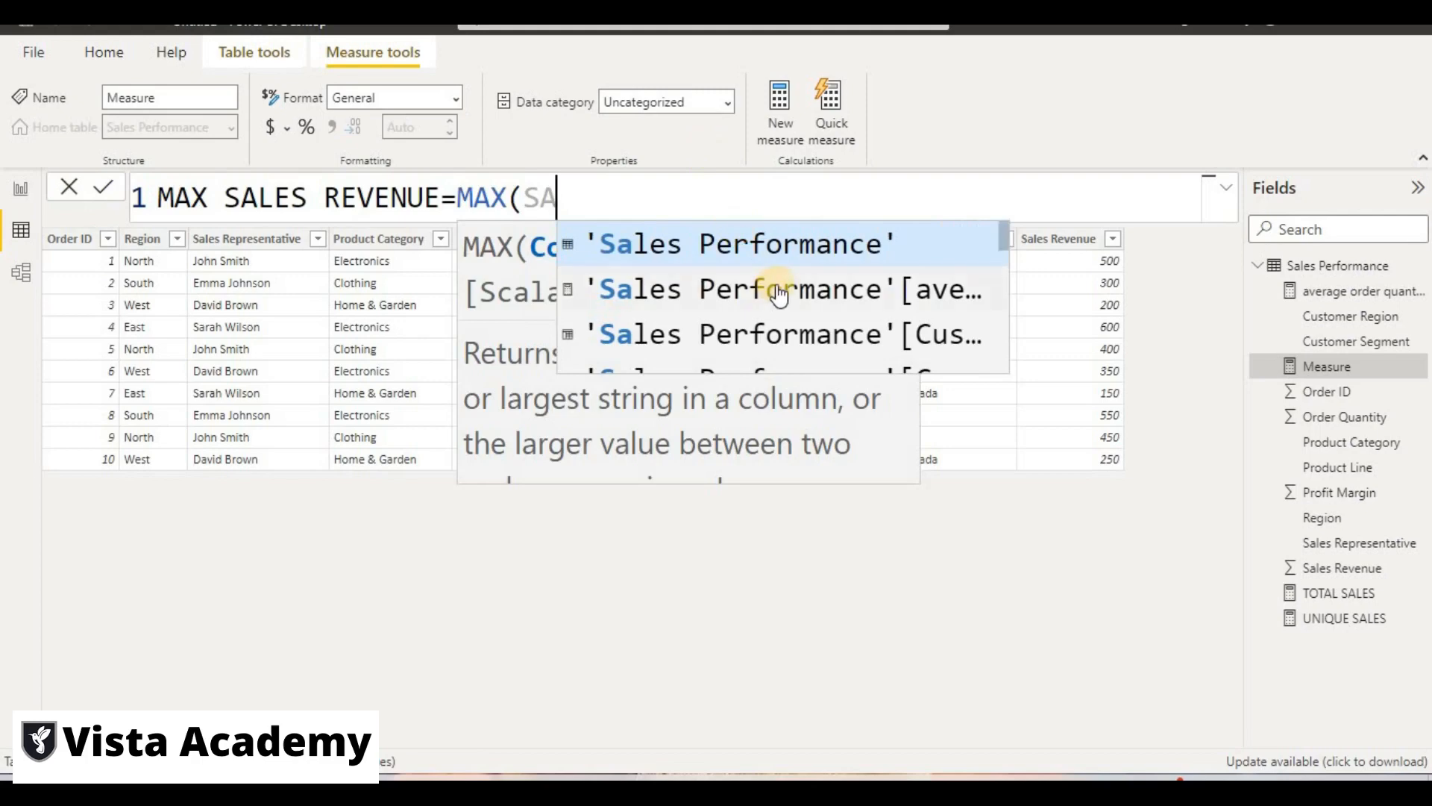
pyautogui.scroll(-3, 773, 288)
pyautogui.scroll(-5, 780, 291)
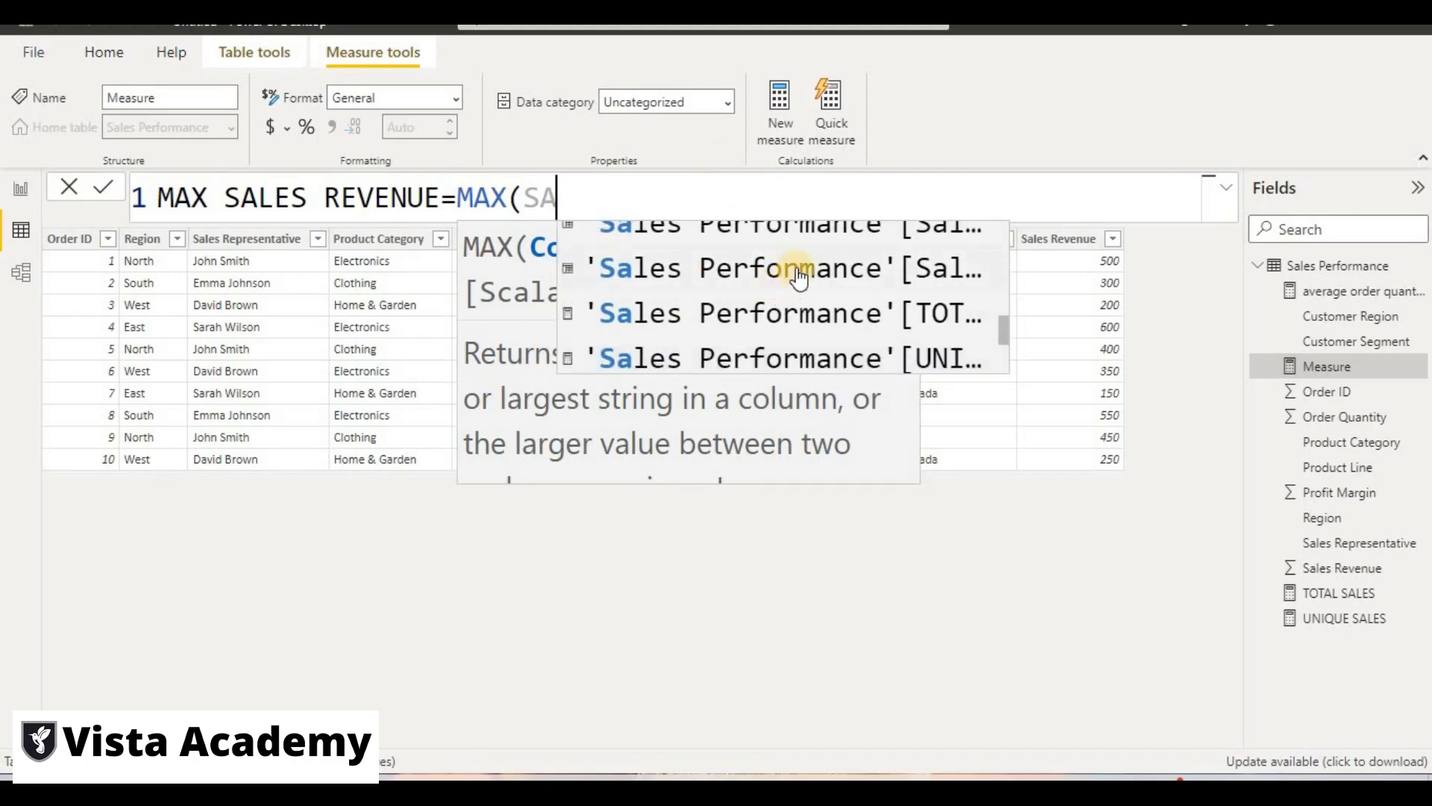
pyautogui.scroll(1, 792, 294)
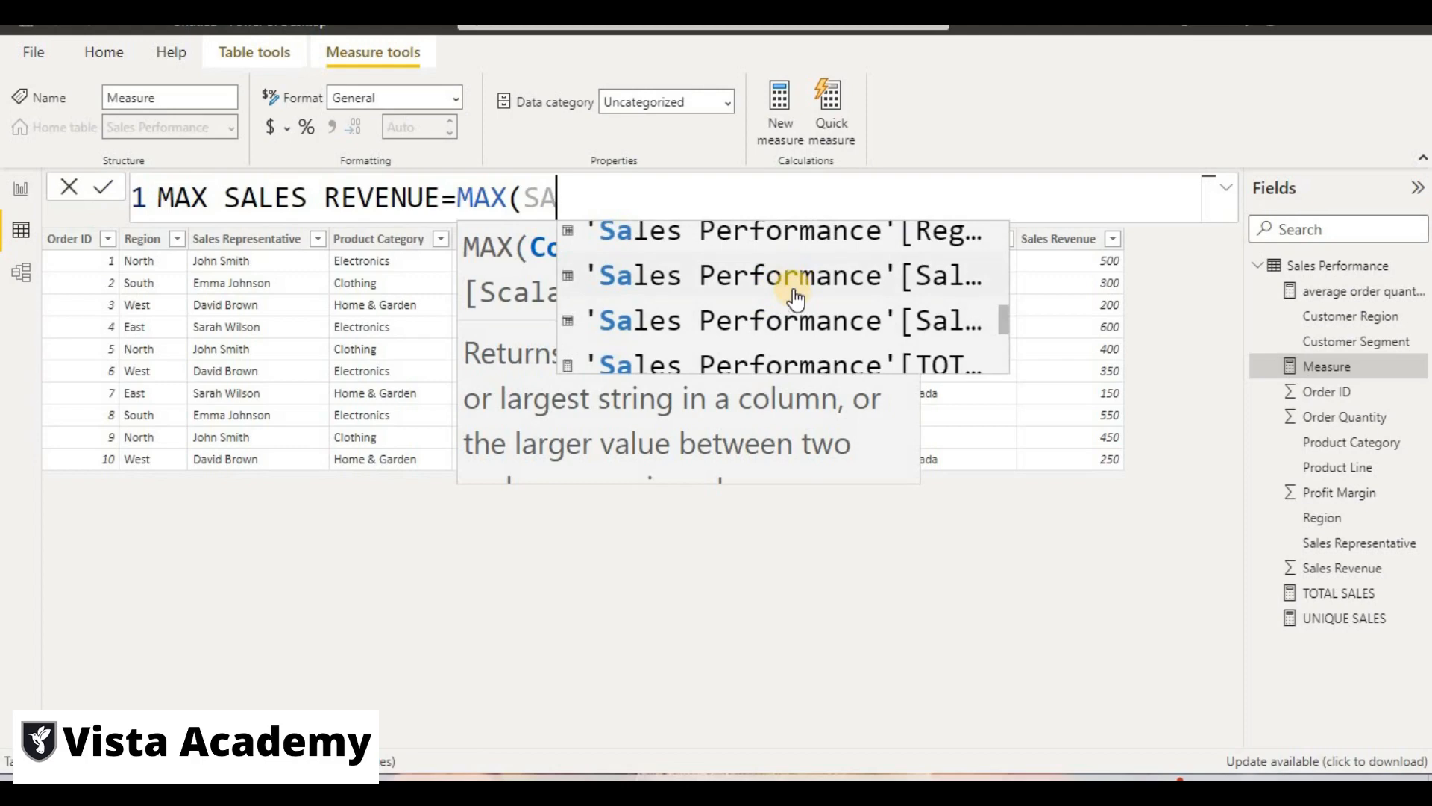
pyautogui.doubleClick(794, 290)
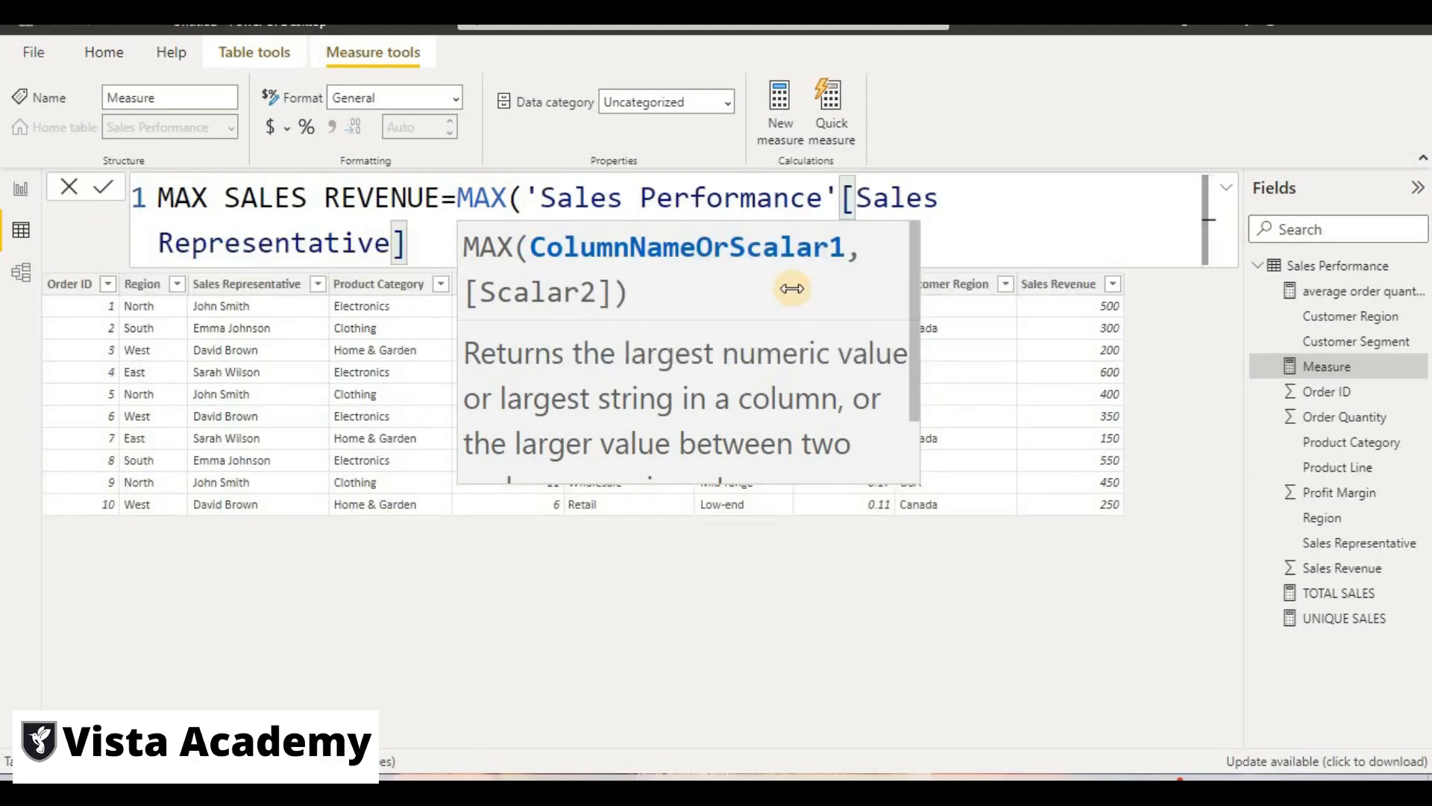
# Replace the Sales Representative column inside MAX with 'Sales Performance'[Sales Revenue], close the function and commit the measure.
pyautogui.press('BackSpace')
pyautogui.press('BackSpace')
pyautogui.press('BackSpace')
pyautogui.press('BackSpace')
pyautogui.press('BackSpace')
pyautogui.press('BackSpace')
pyautogui.press('BackSpace')
pyautogui.press('BackSpace')
pyautogui.press('BackSpace')
pyautogui.press('BackSpace')
pyautogui.press('BackSpace')
pyautogui.press('BackSpace')
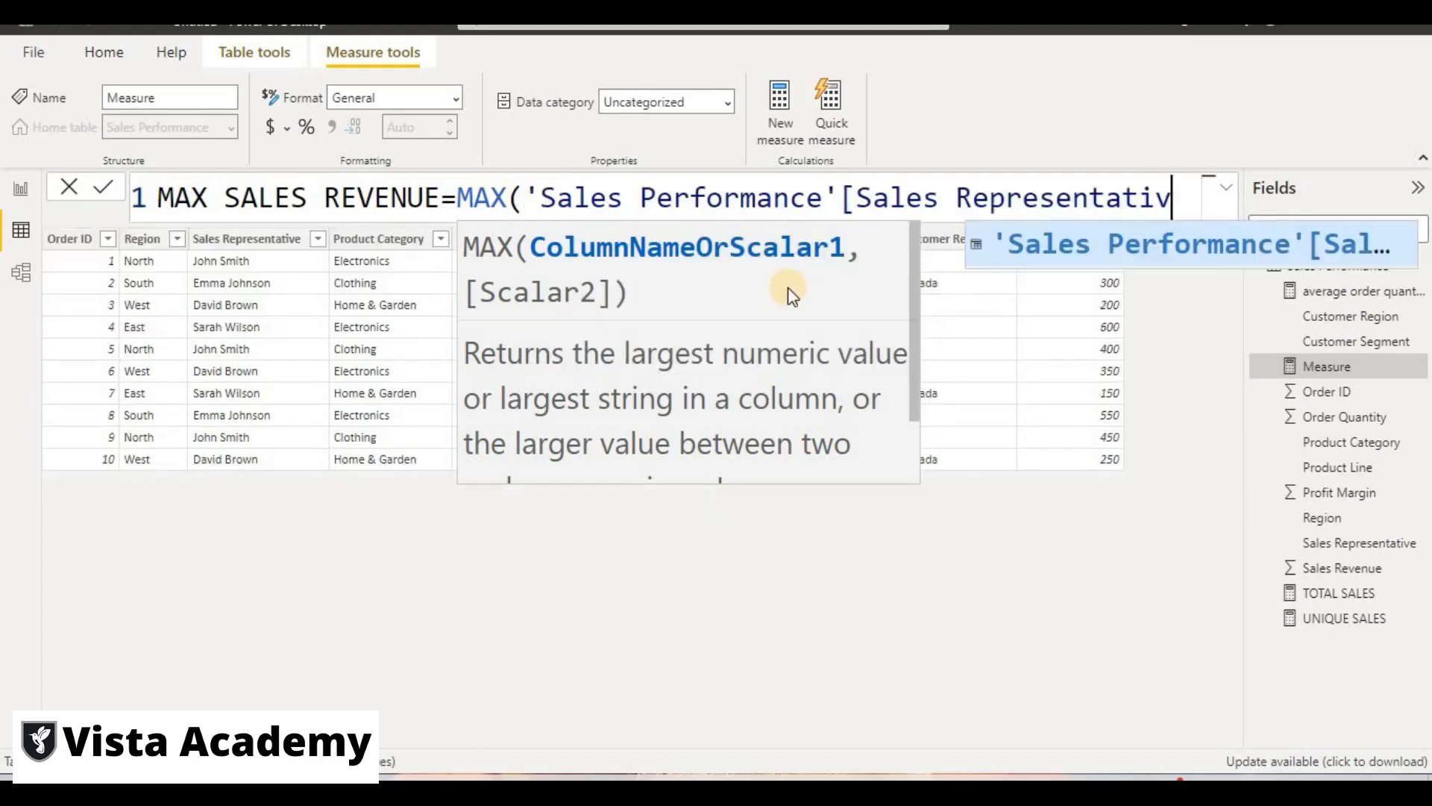
pyautogui.press('BackSpace')
pyautogui.press('BackSpace')
pyautogui.press('BackSpace')
pyautogui.press('BackSpace')
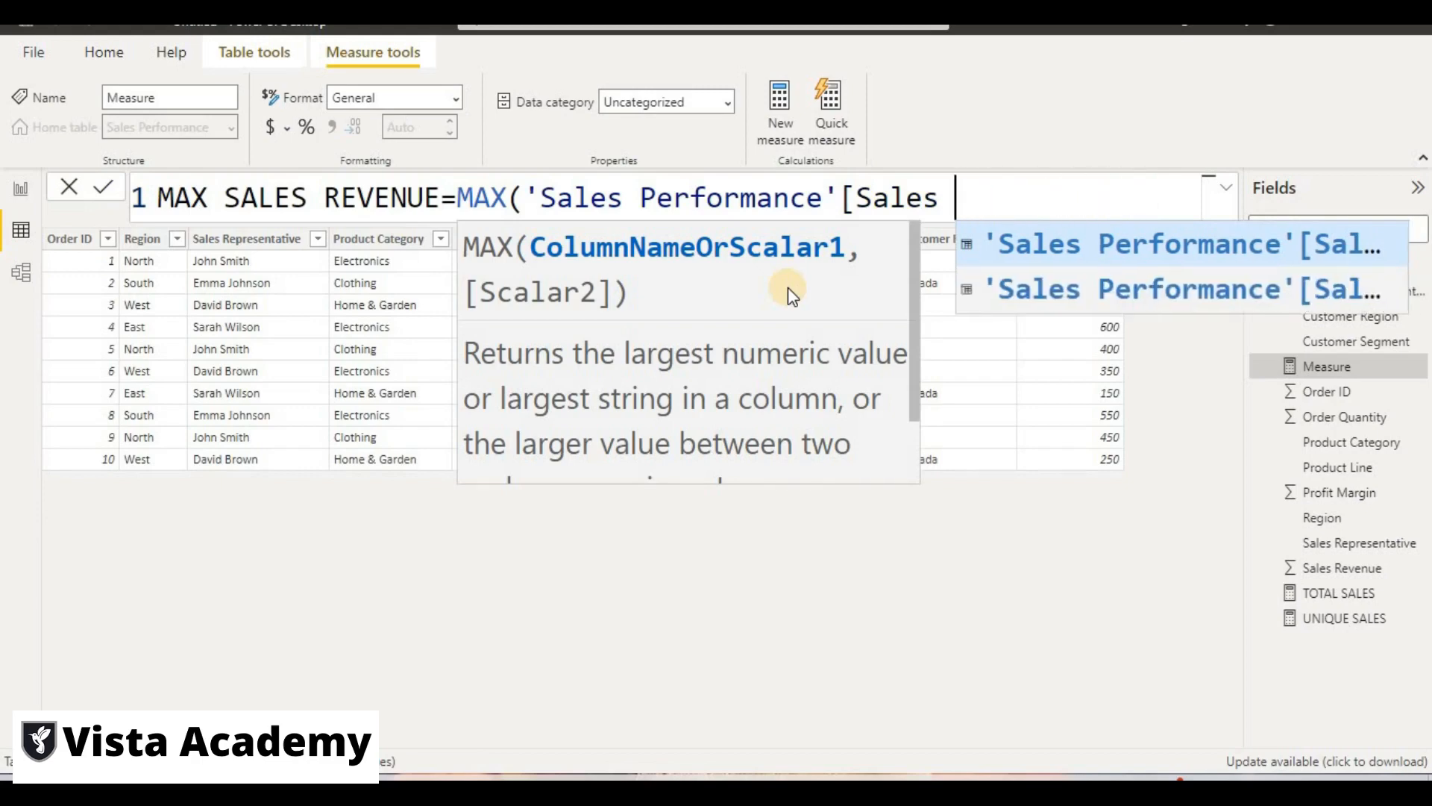
pyautogui.click(975, 289)
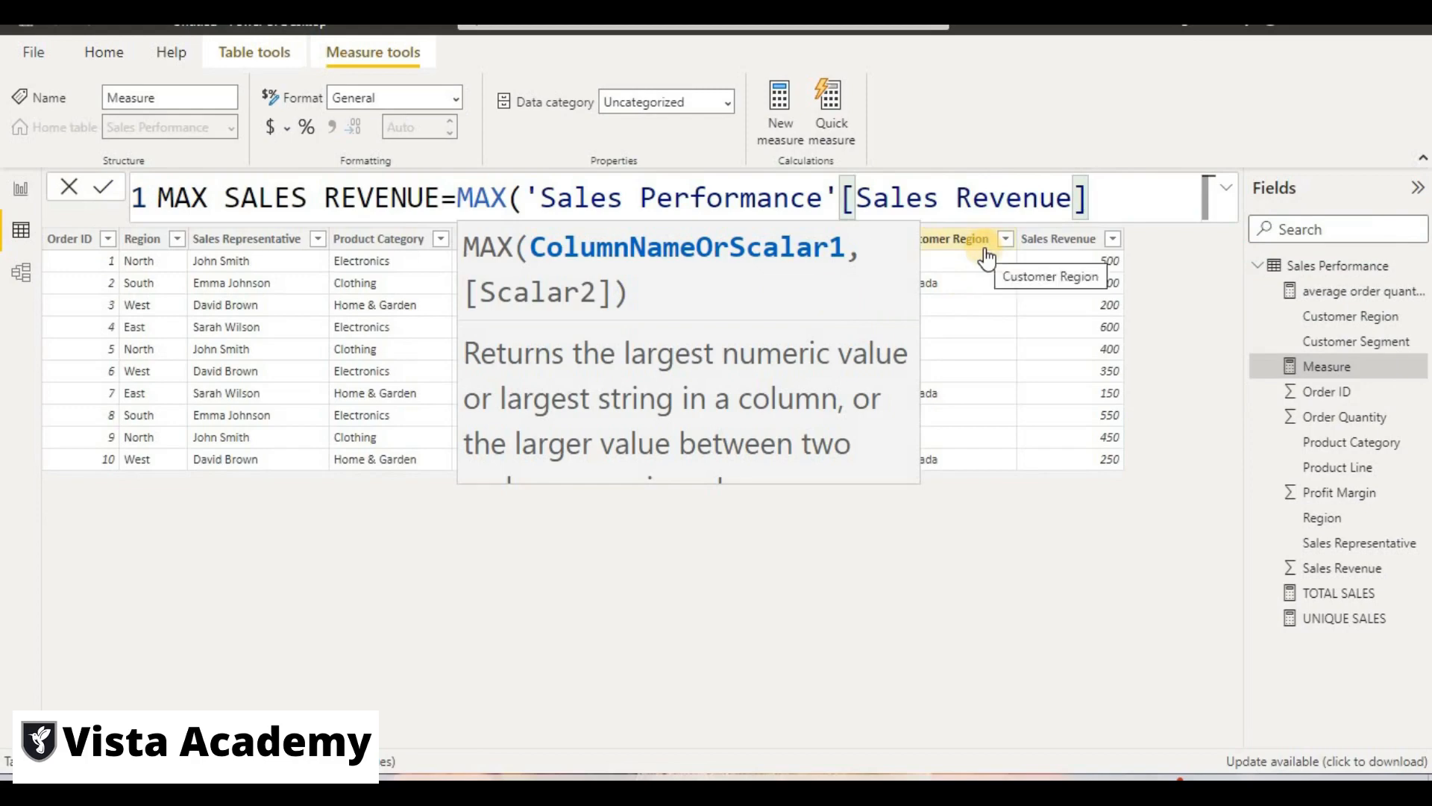
pyautogui.write(')')
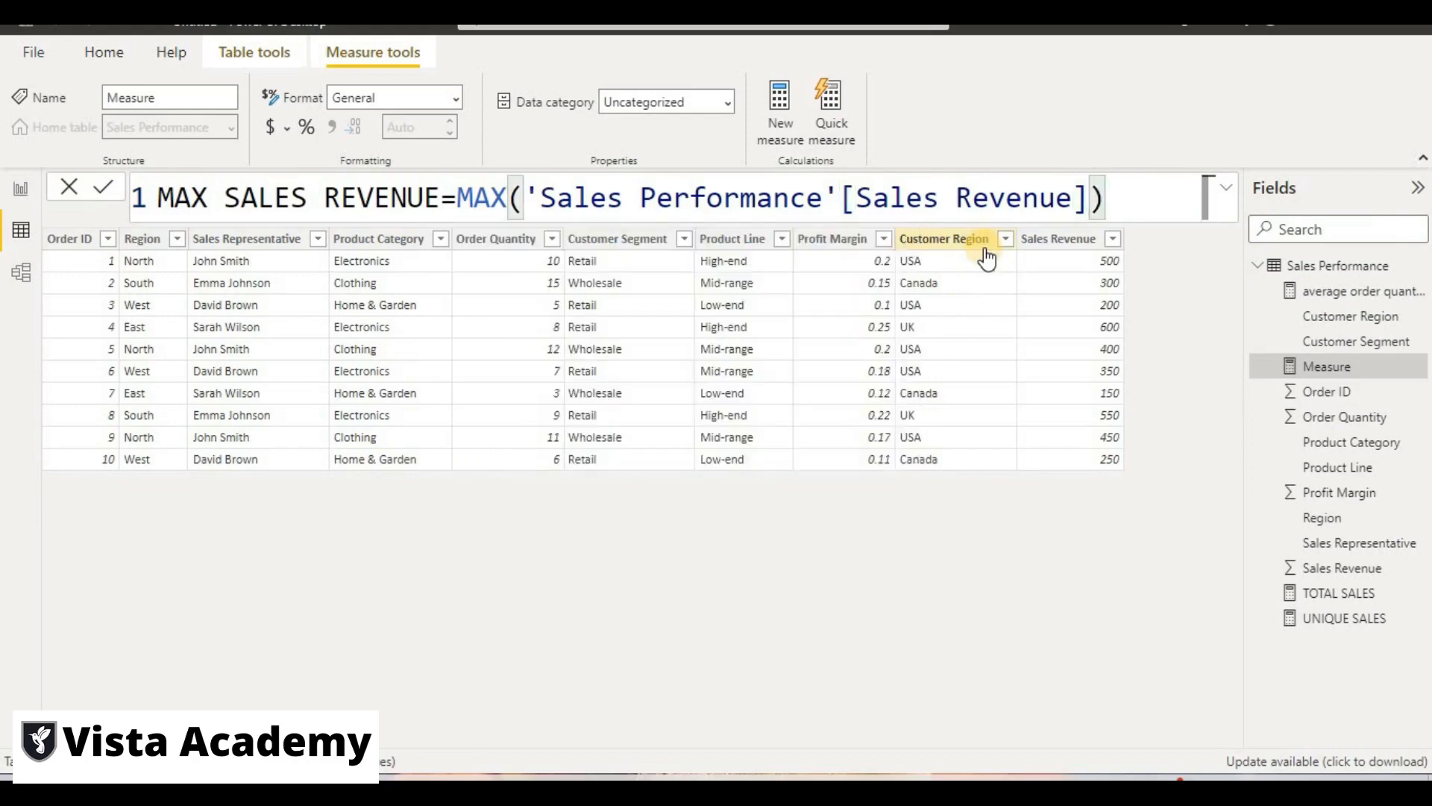
pyautogui.click(970, 357)
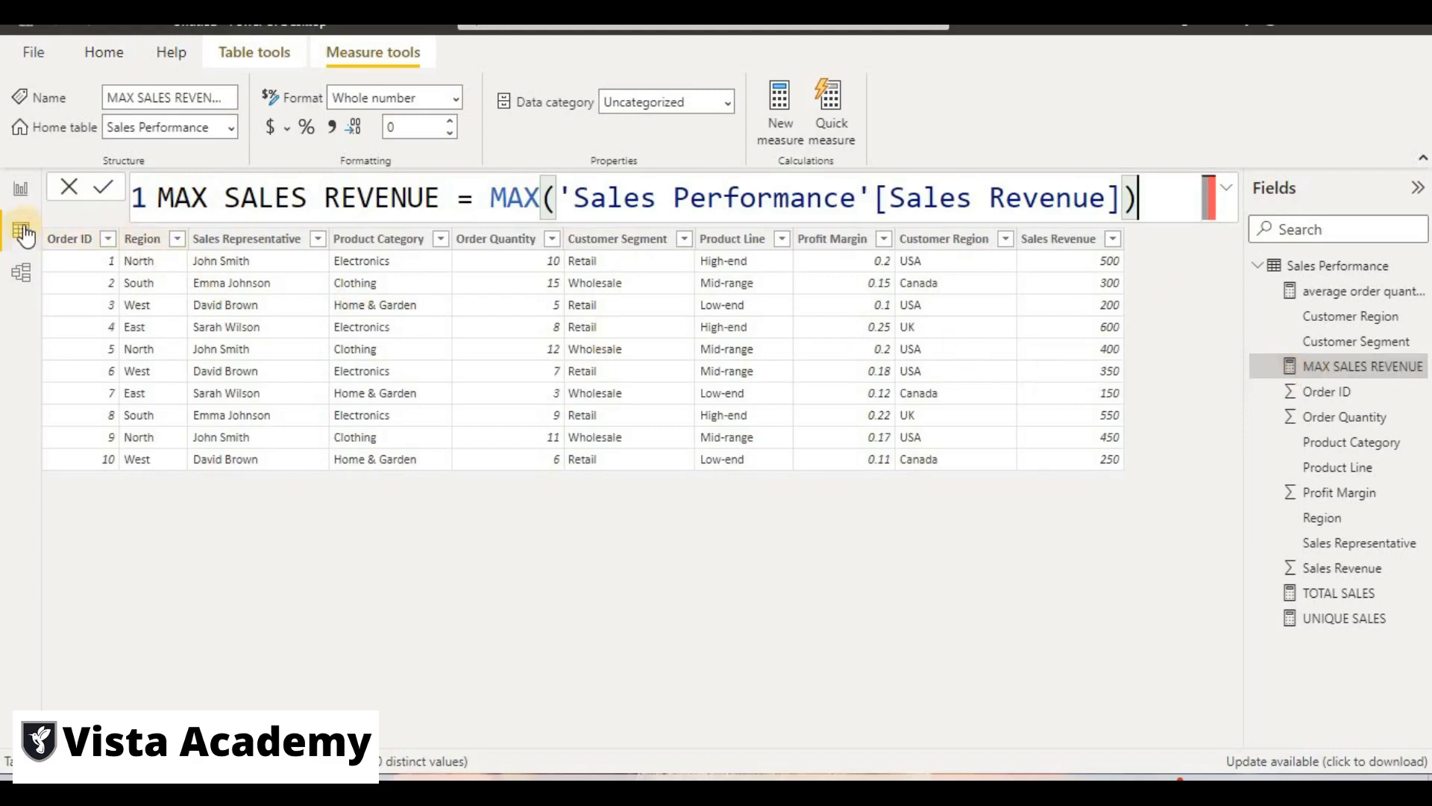
# Add a card visual showing the MAX SALES REVENUE measure to the report page, below the TOTAL SALES card.
pyautogui.click(22, 195)
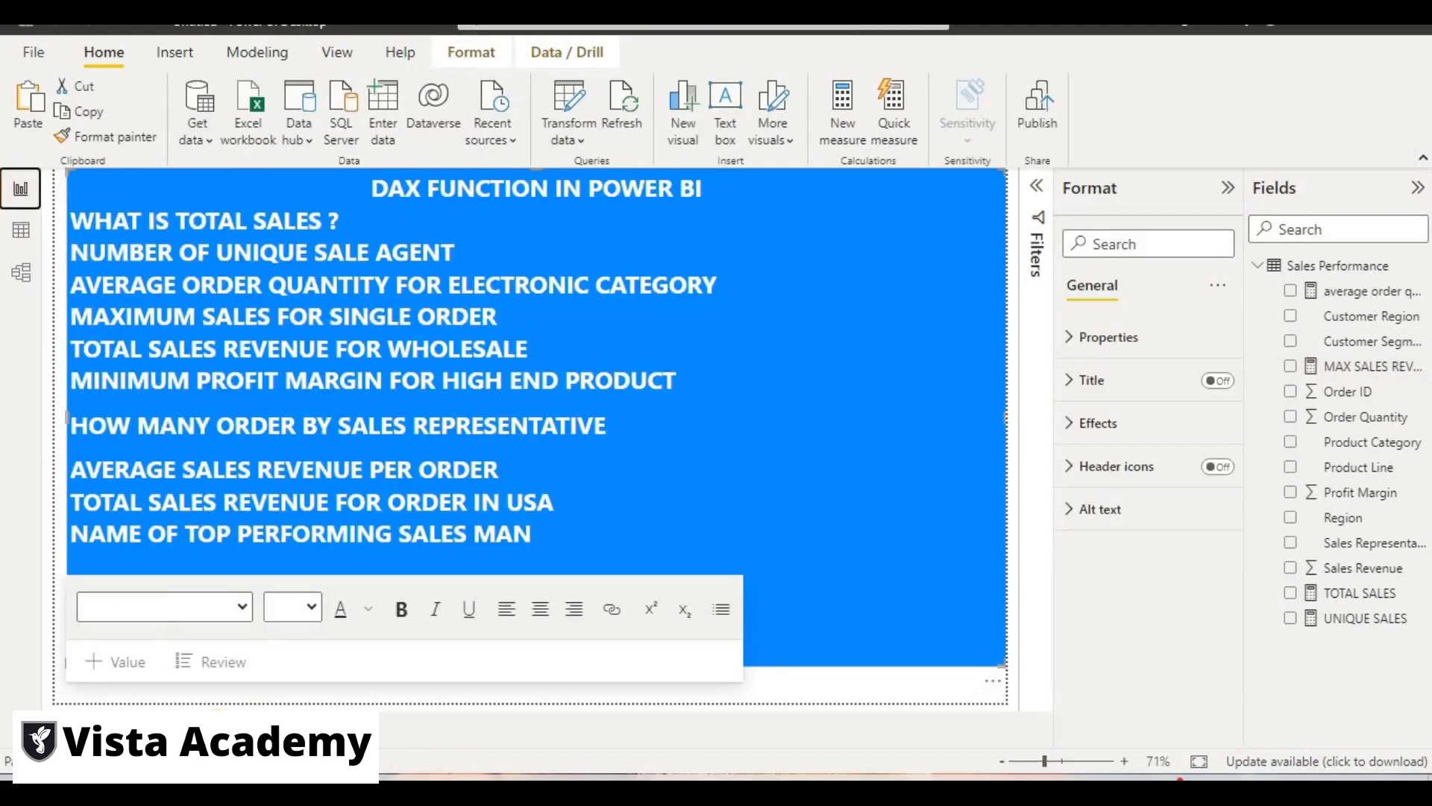
pyautogui.click(218, 728)
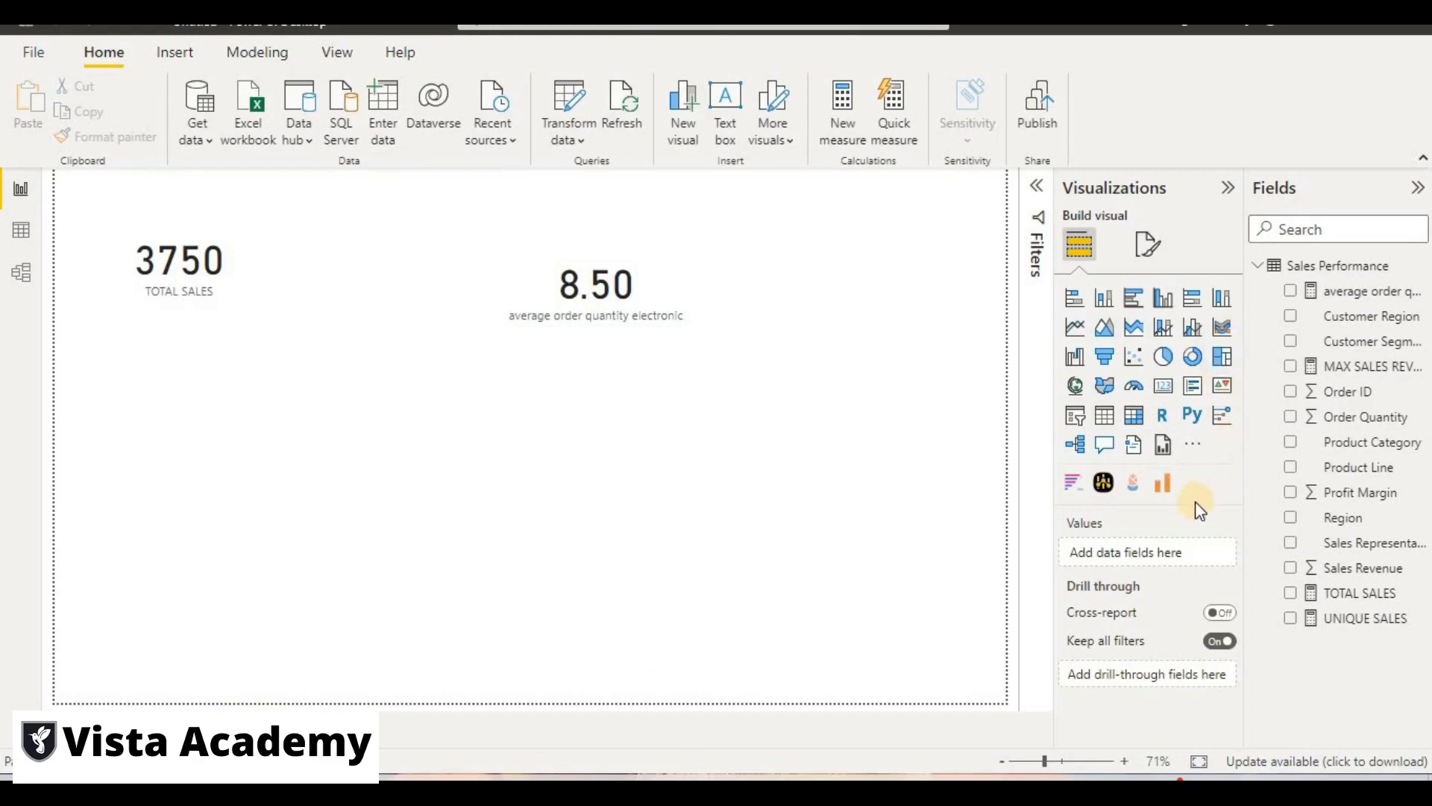
pyautogui.click(1168, 393)
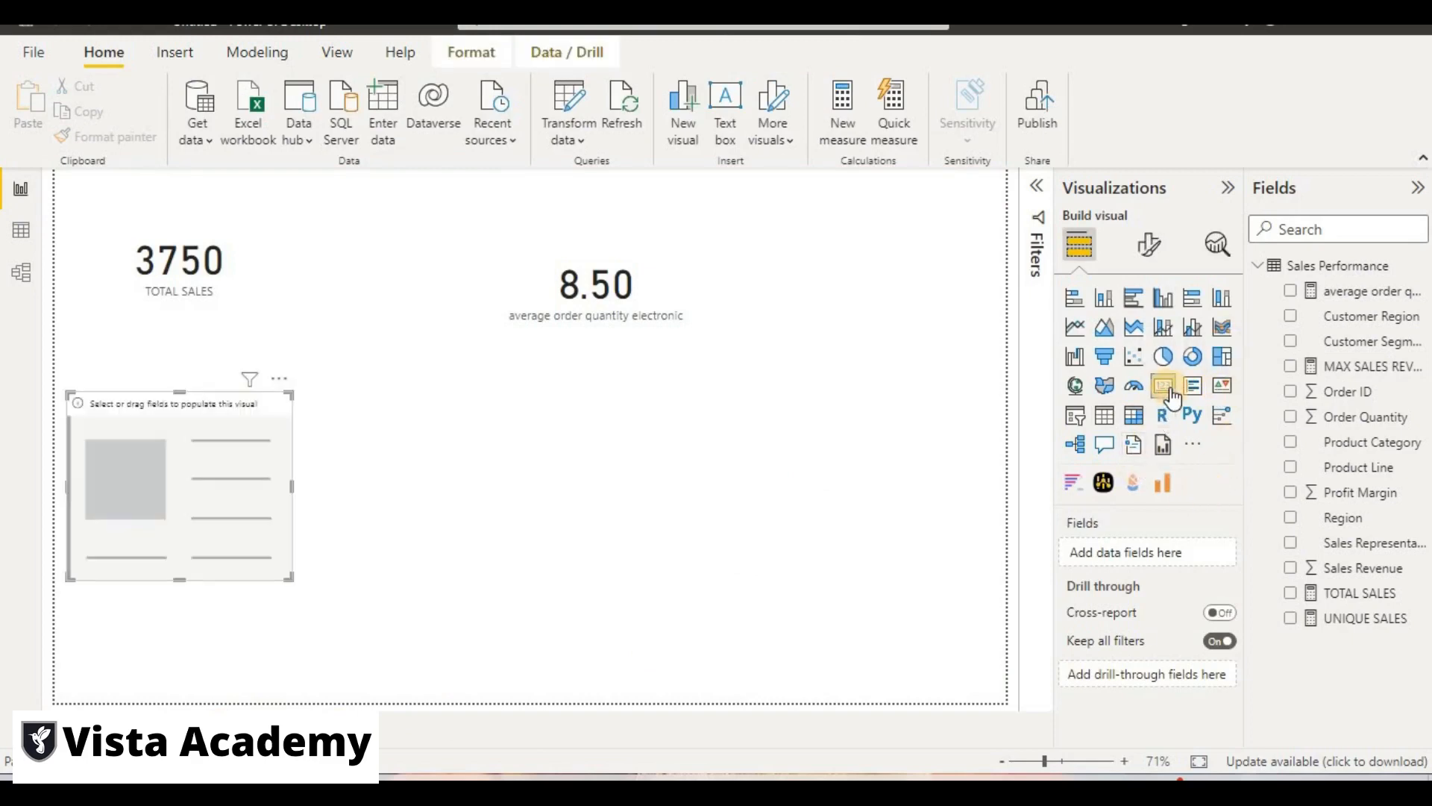
pyautogui.moveTo(1313, 367); pyautogui.dragTo(205, 511)
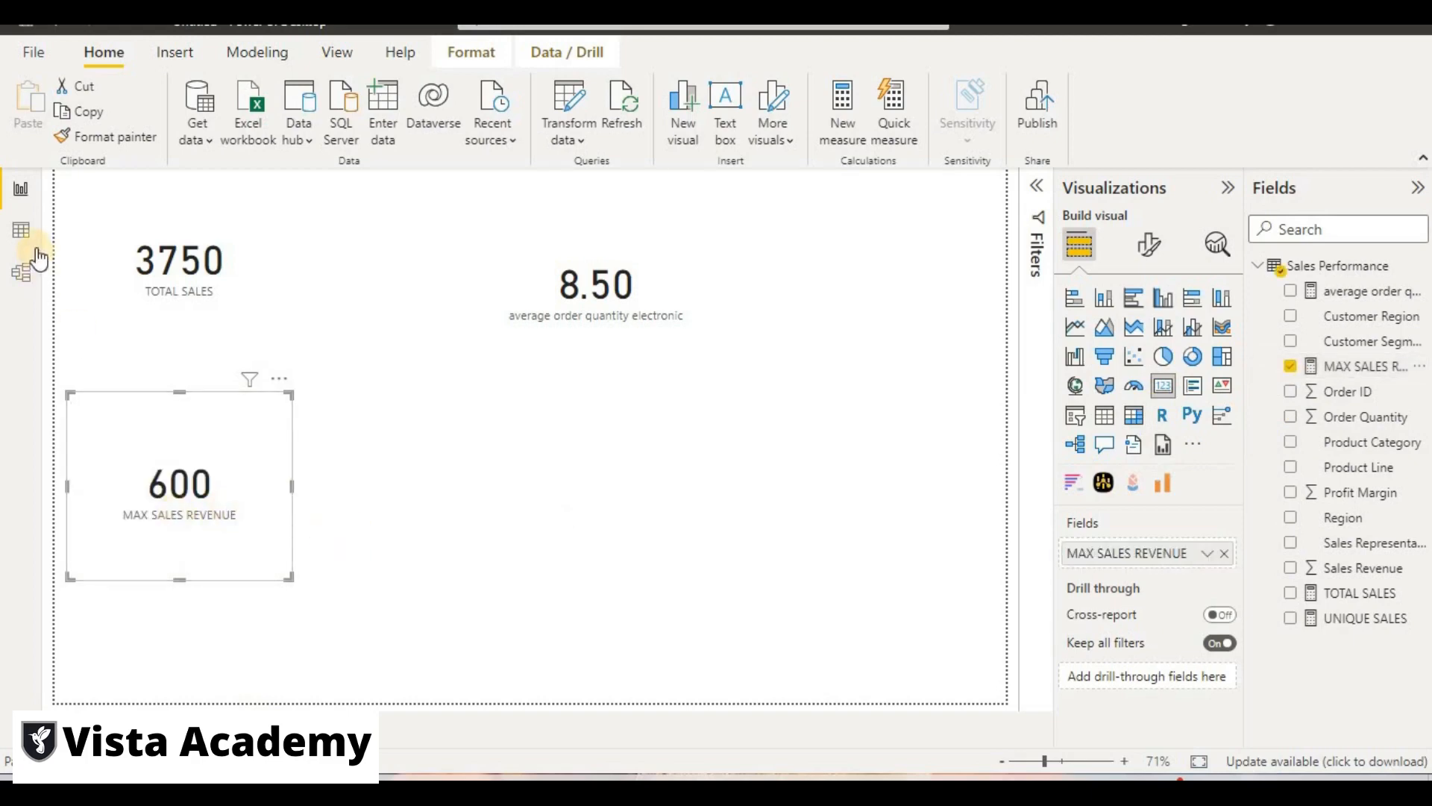
# Copy the whole MAX SALES REVENUE formula from the table's data view into a new measure.
pyautogui.click(21, 230)
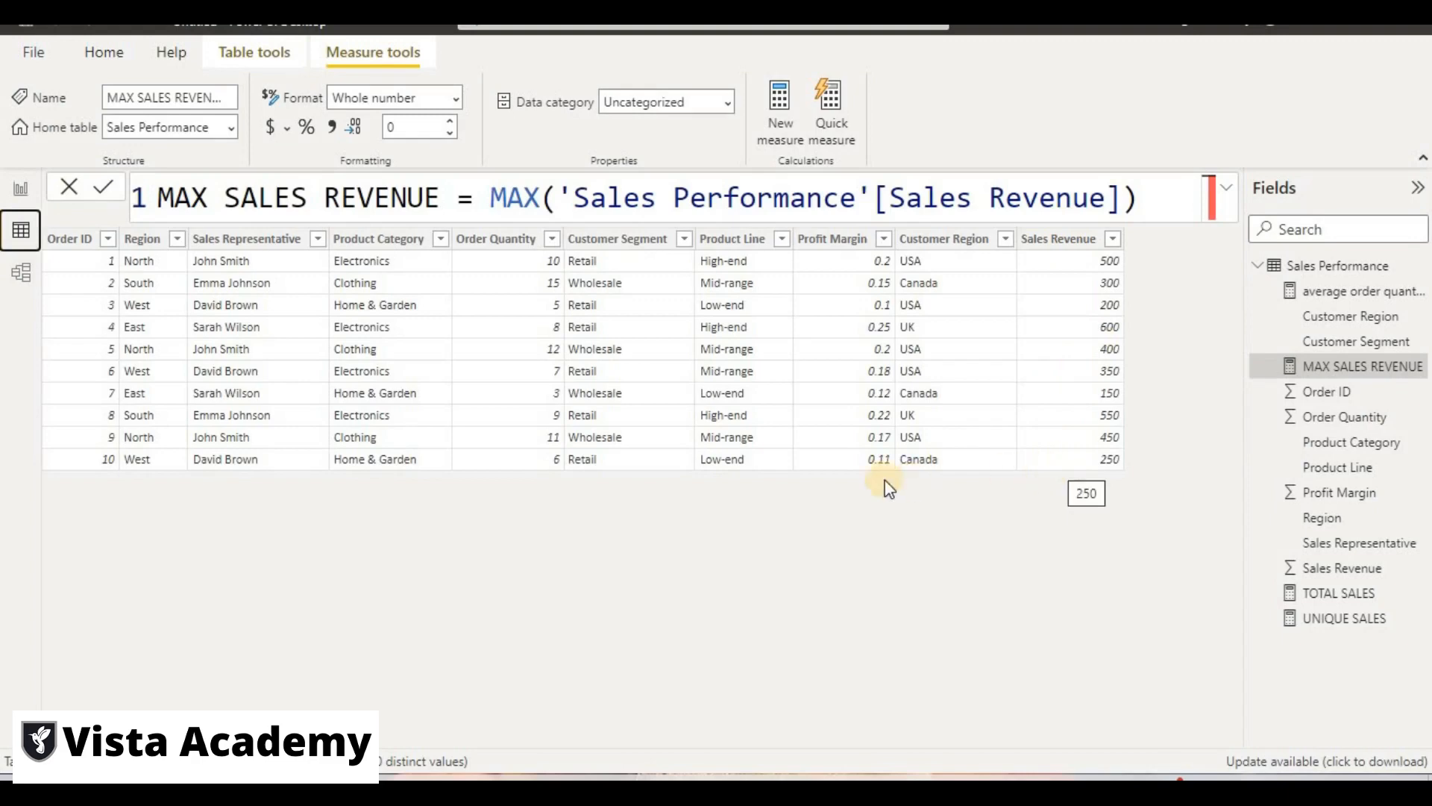
pyautogui.click(1163, 210)
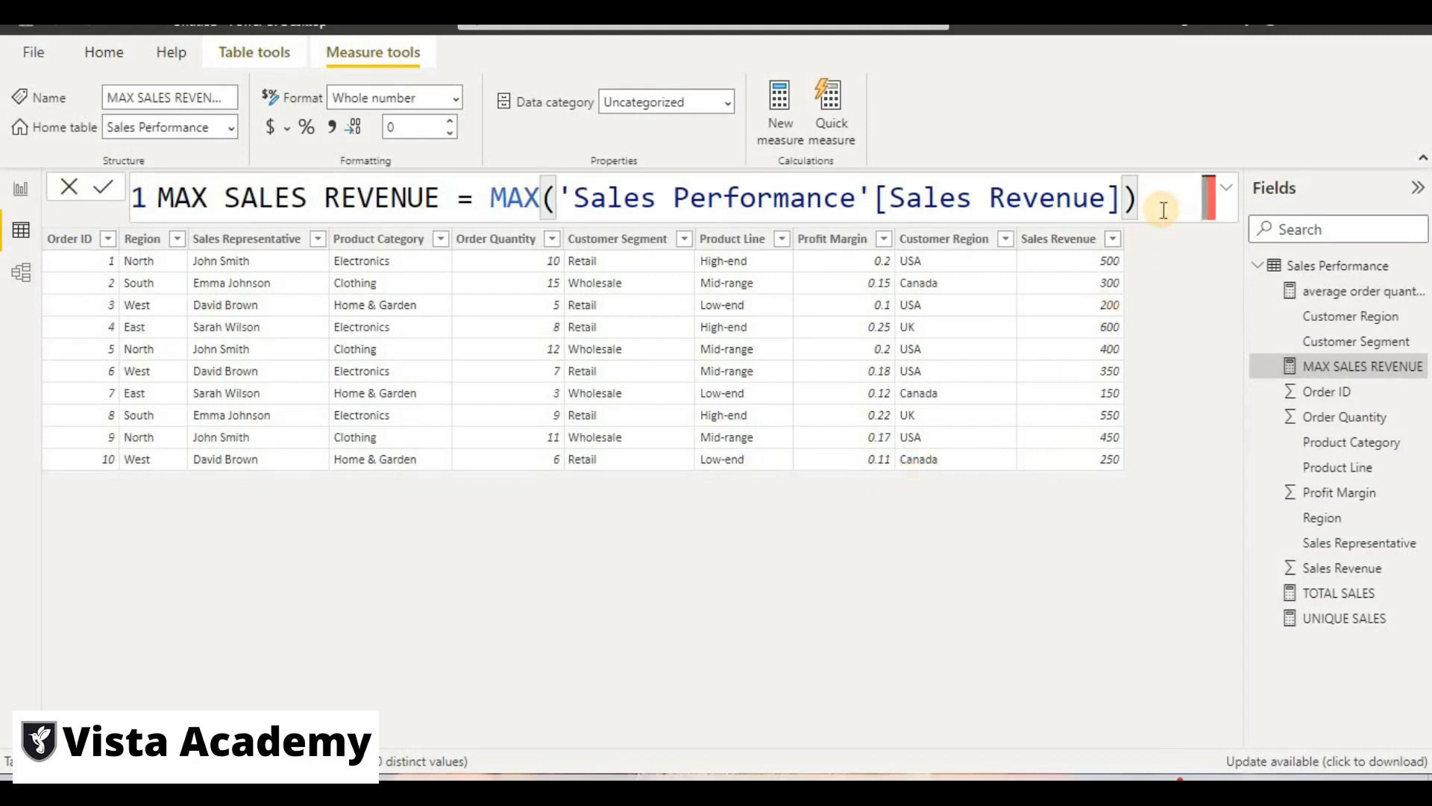
pyautogui.hotkey('ctrl', 'a')
pyautogui.hotkey('ctrl', 'c')
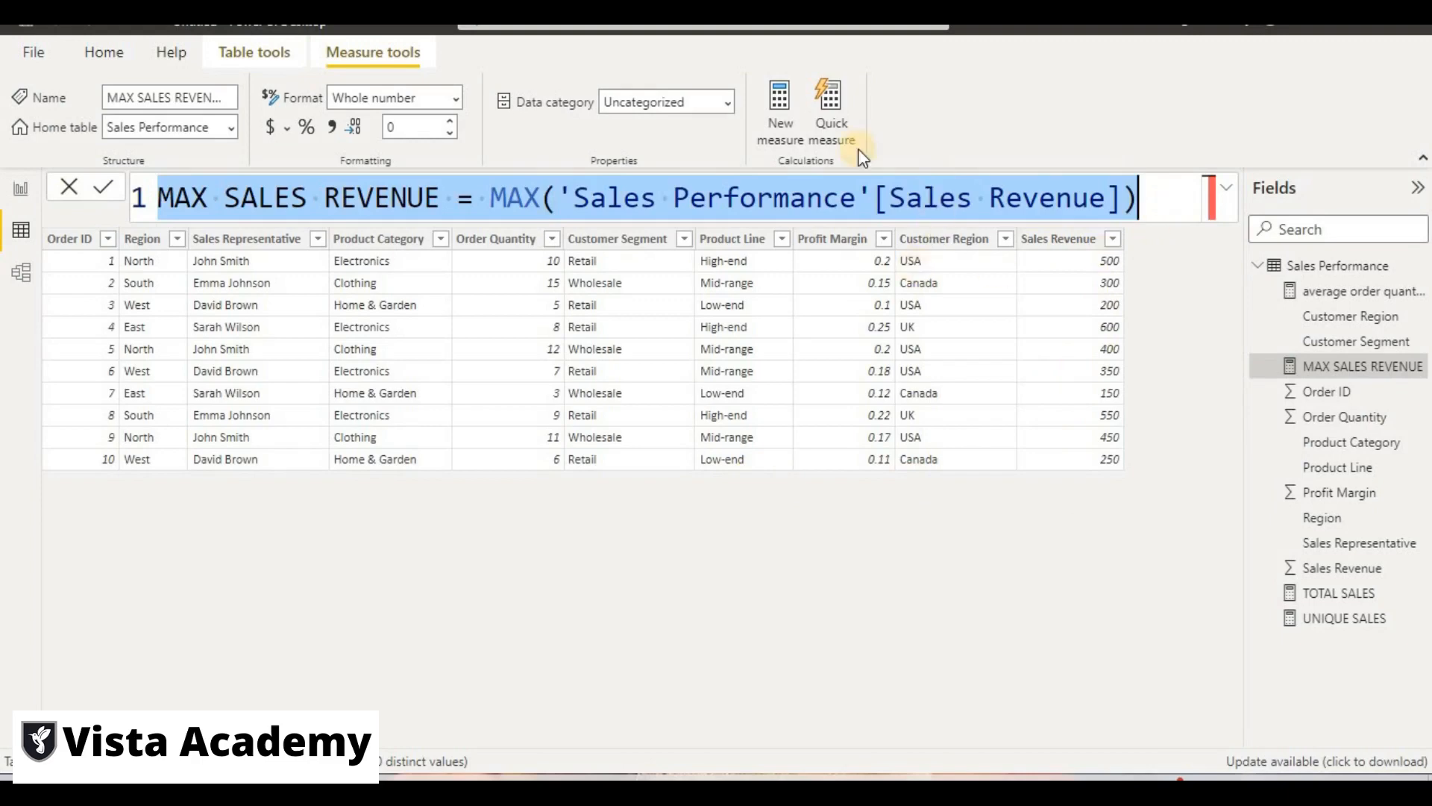
pyautogui.click(786, 124)
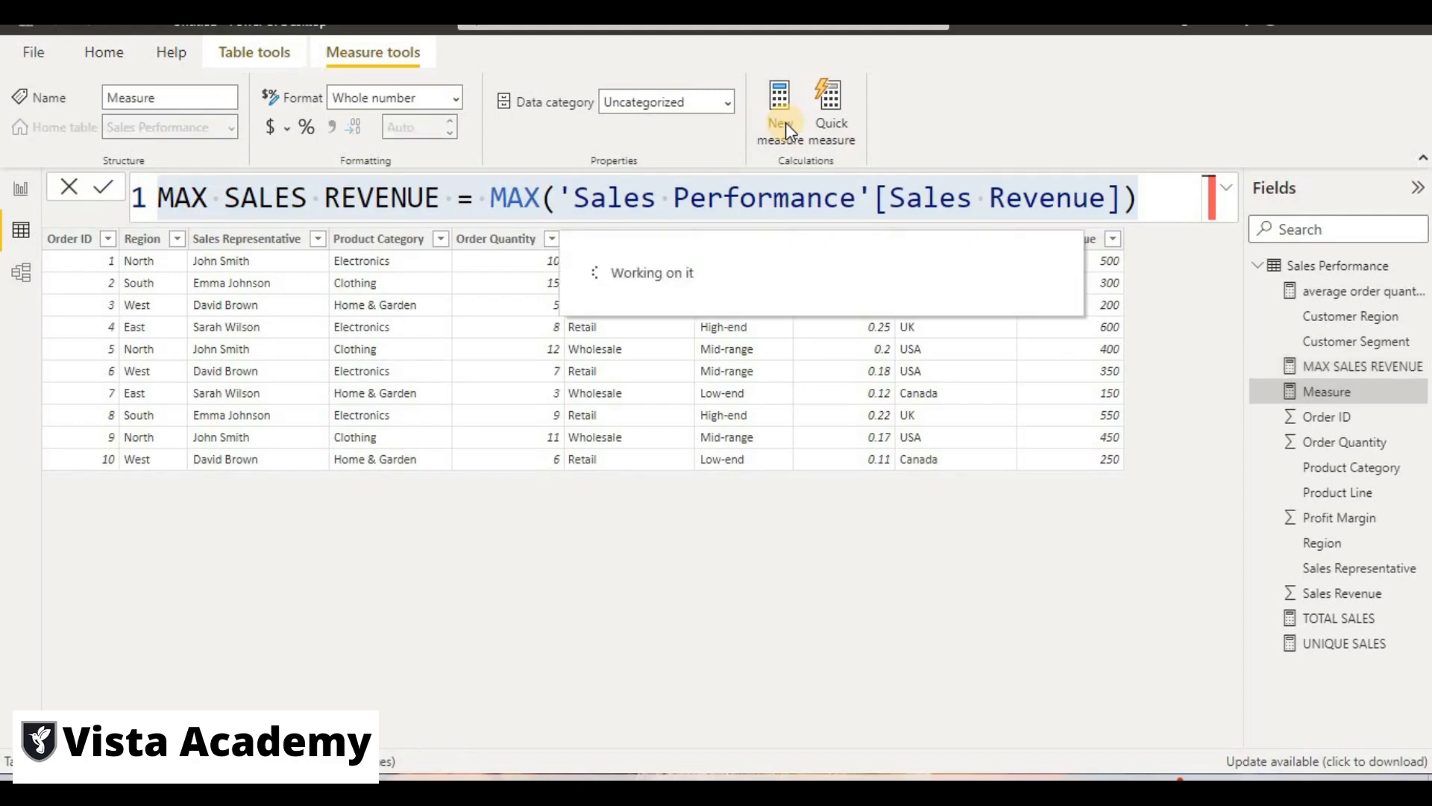
pyautogui.hotkey('ctrl', 'v')
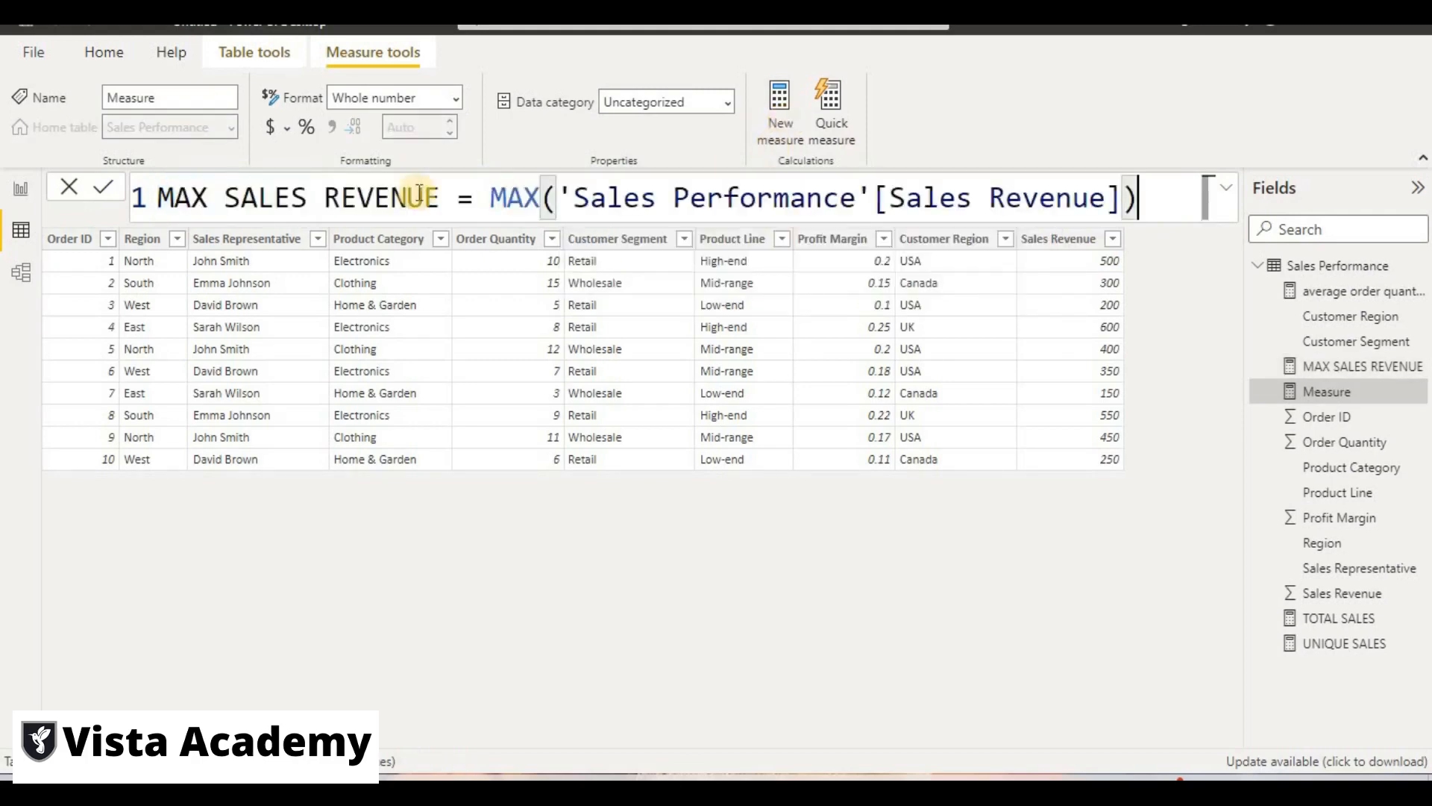
# Change the copied formula to MIN SALES REVENUE = MIN('Sales Performance'[Sales Revenue]) and commit the measure.
pyautogui.click(207, 198)
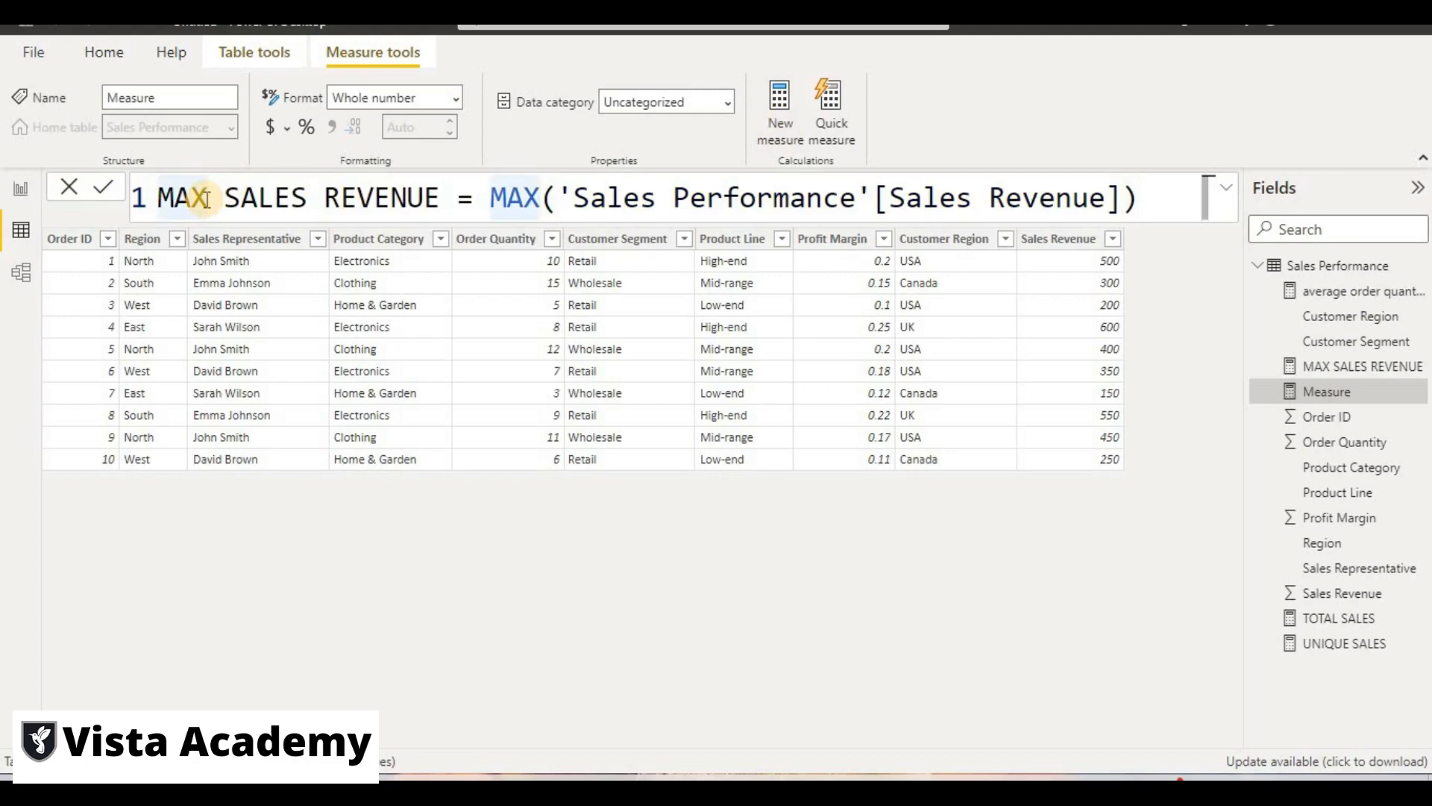
pyautogui.press('BackSpace')
pyautogui.press('BackSpace')
pyautogui.write('IN')
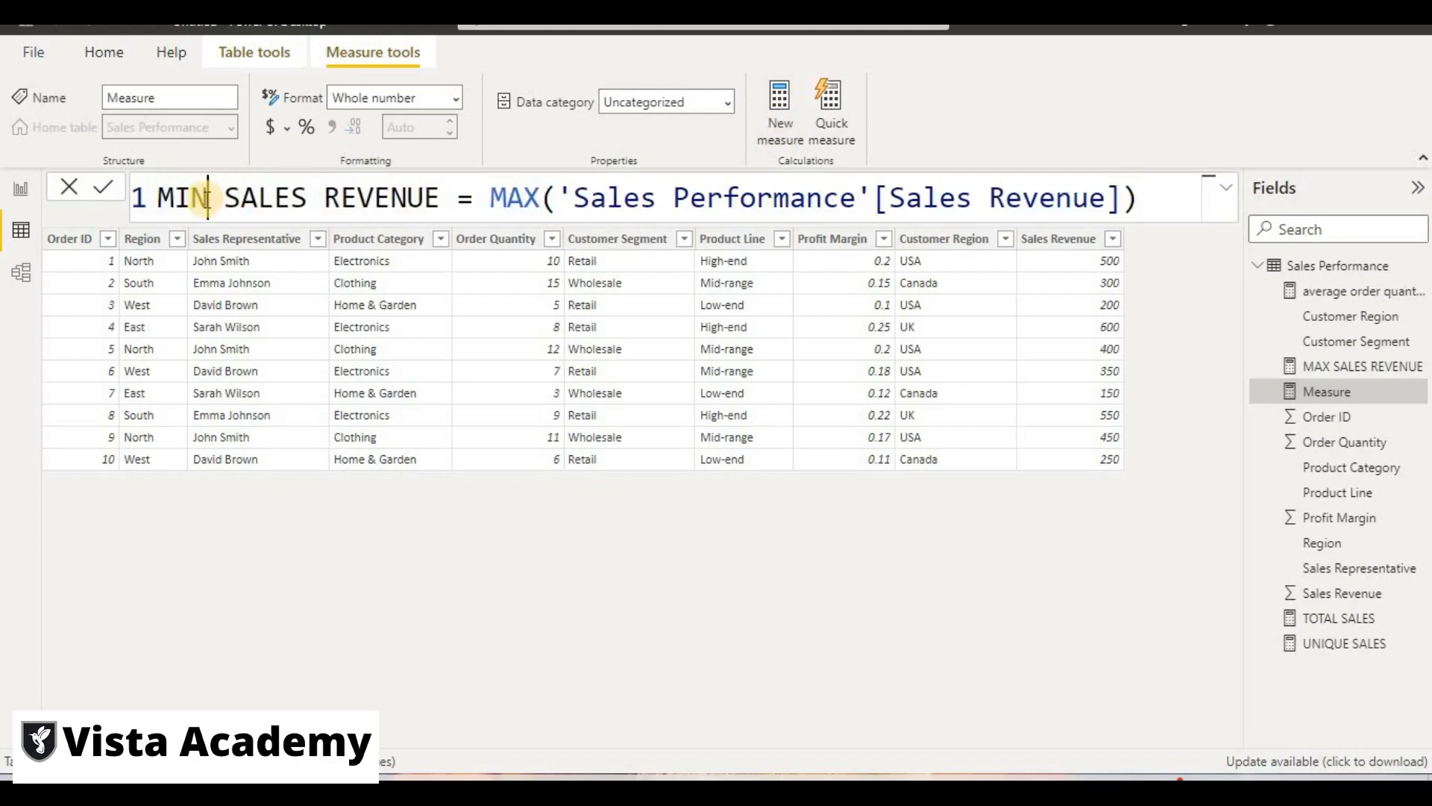
pyautogui.click(545, 196)
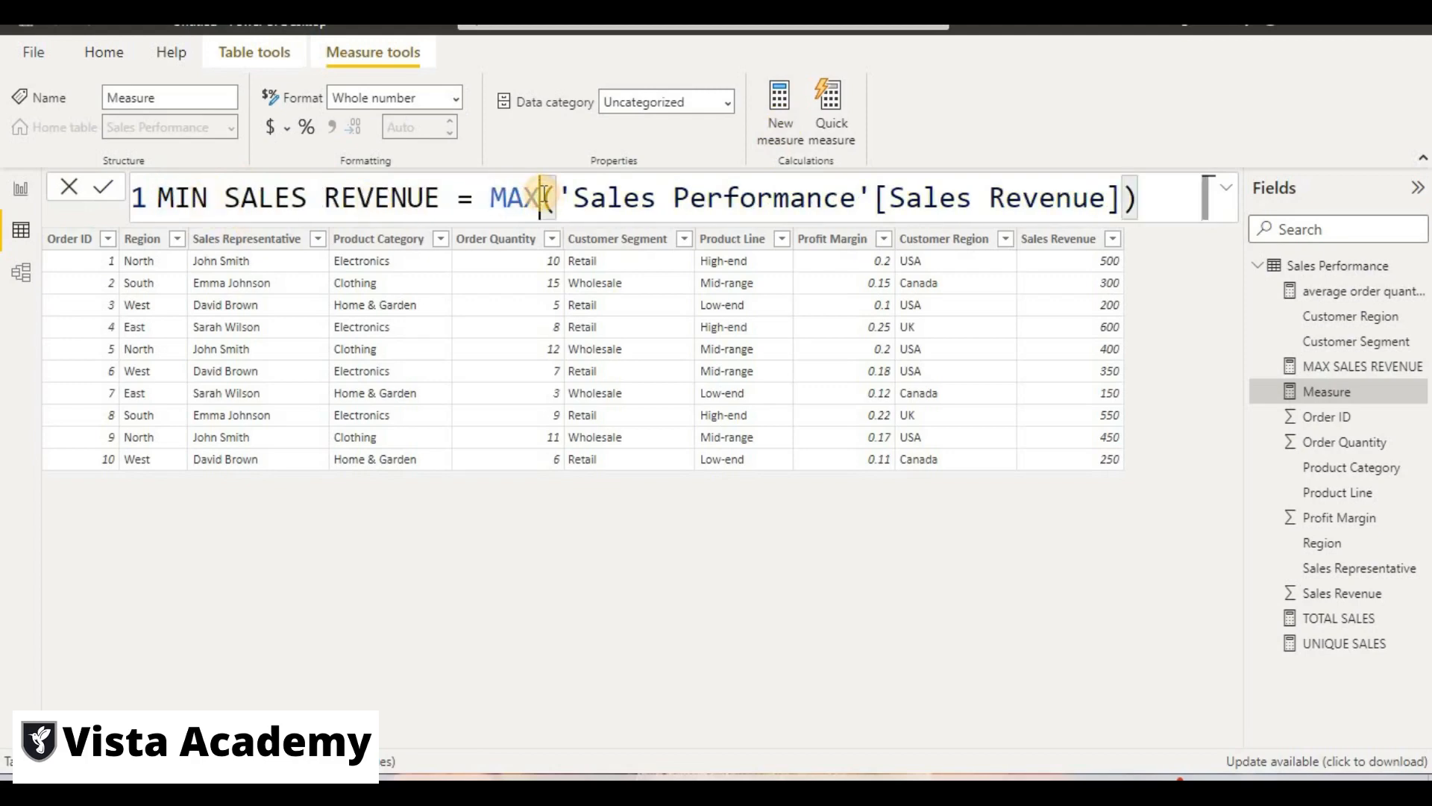
pyautogui.press('BackSpace')
pyautogui.press('BackSpace')
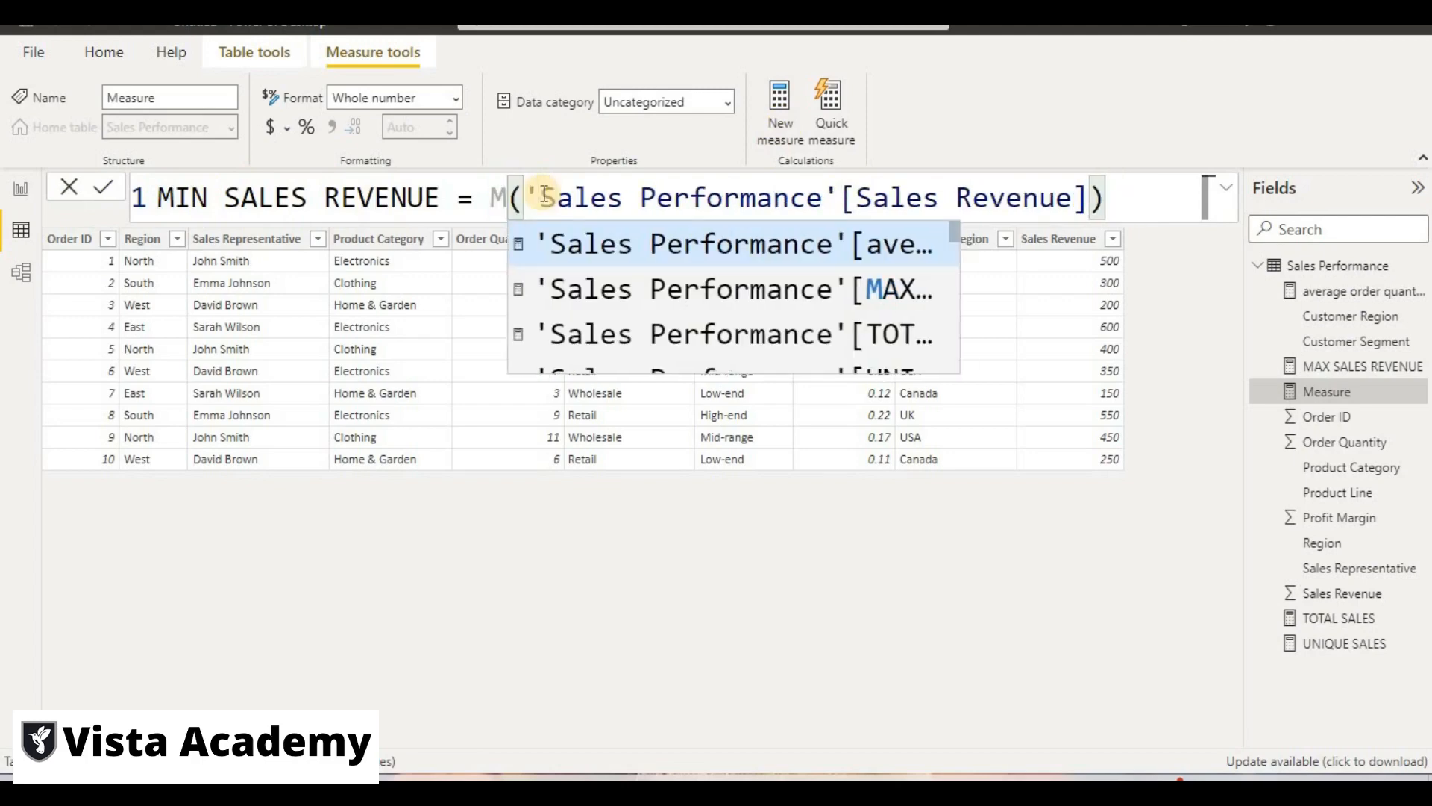
pyautogui.write('IN')
pyautogui.click(618, 249)
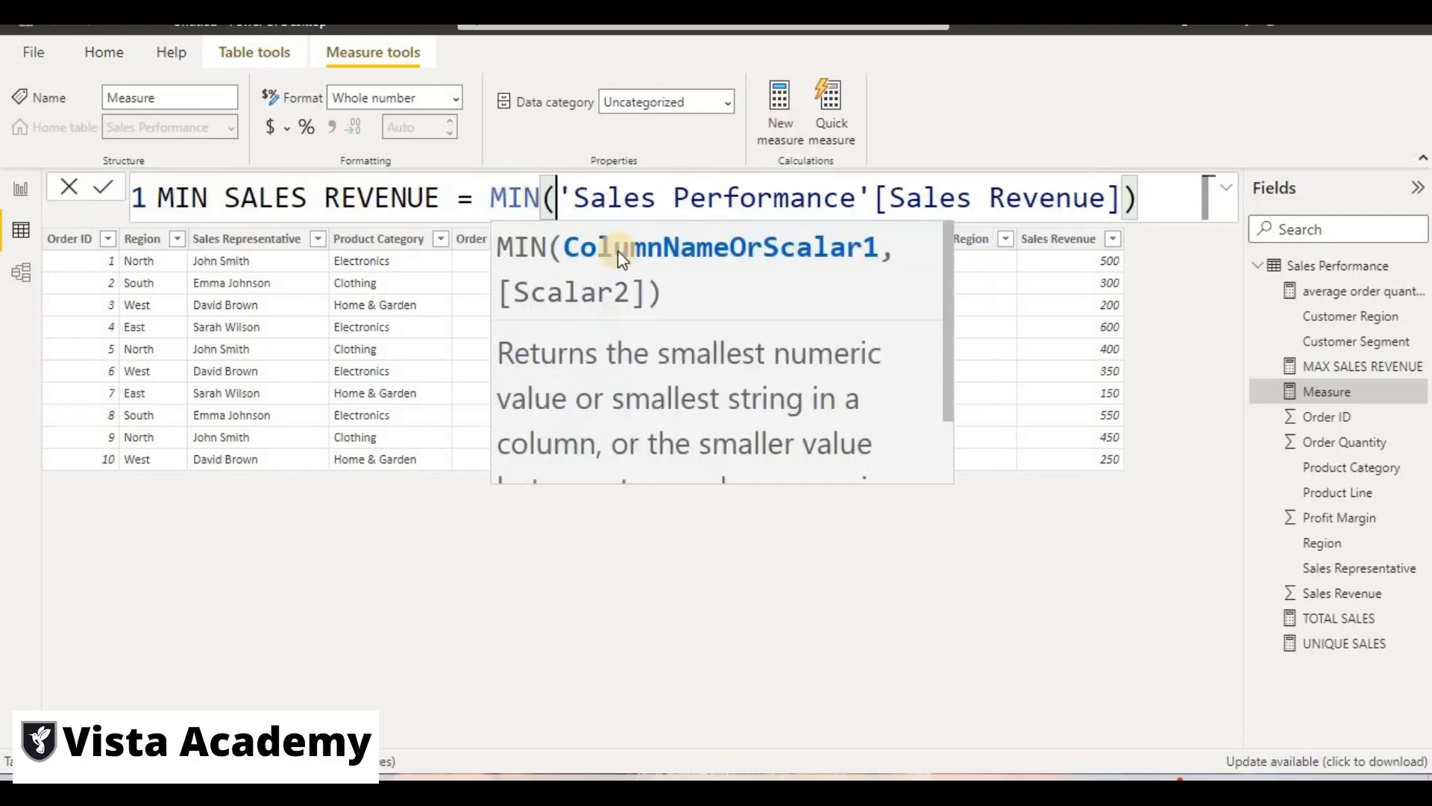
pyautogui.click(103, 186)
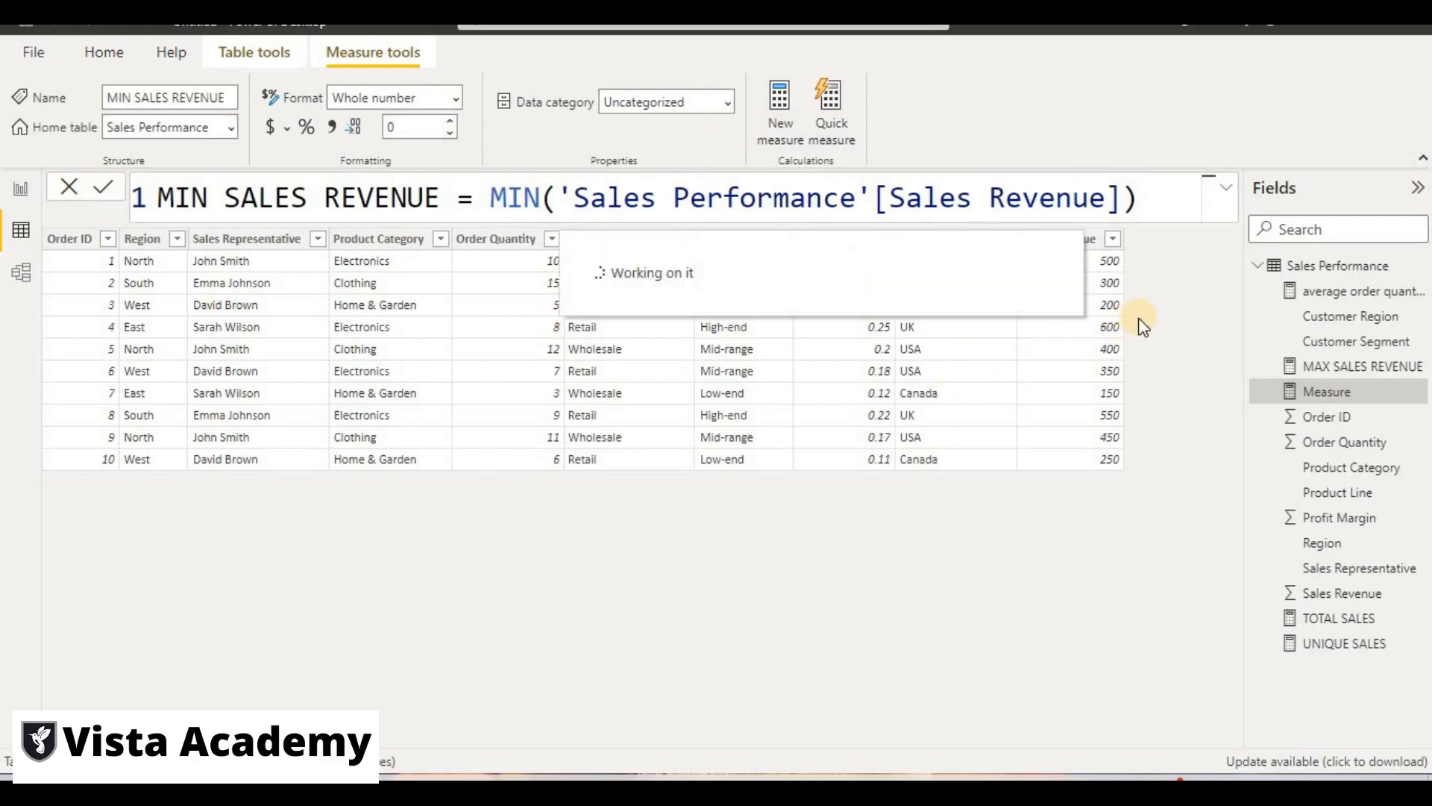
# Add a card visual showing the MIN SALES REVENUE measure to the report page, placed just right of the MAX SALES REVENUE card.
pyautogui.click(21, 188)
pyautogui.click(585, 457)
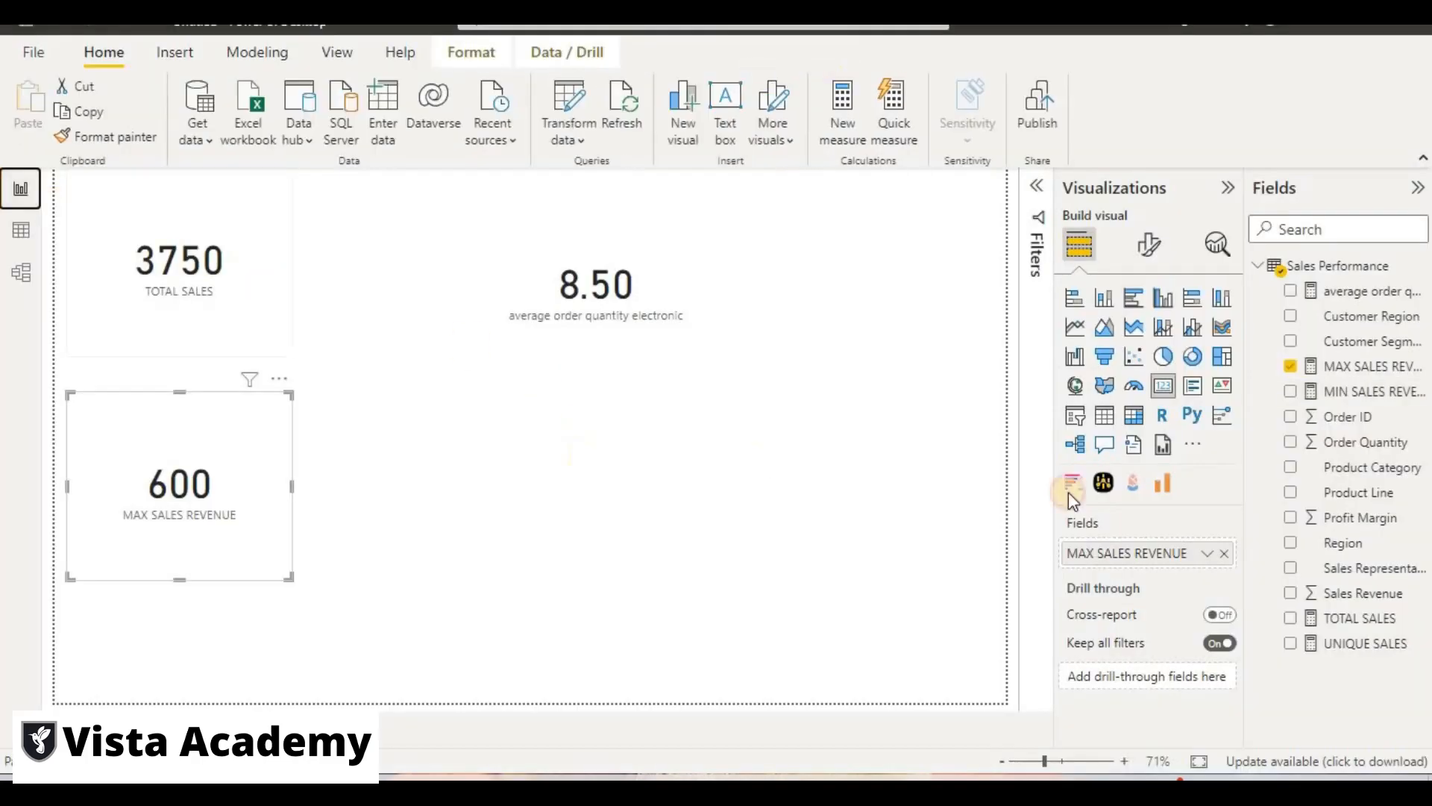
pyautogui.click(1163, 385)
pyautogui.moveTo(507, 561); pyautogui.dragTo(718, 413)
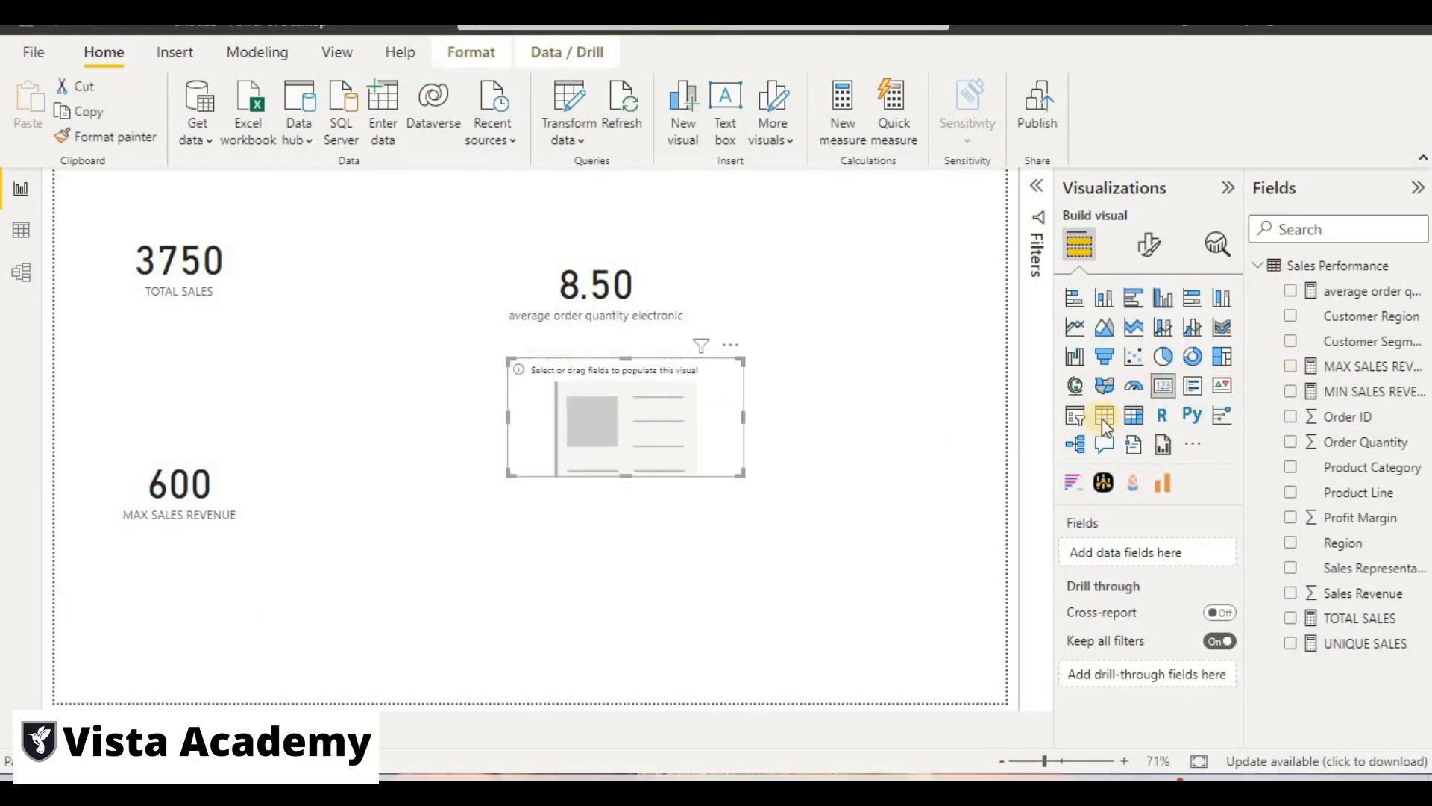
pyautogui.click(1292, 391)
pyautogui.moveTo(1221, 413); pyautogui.dragTo(418, 479)
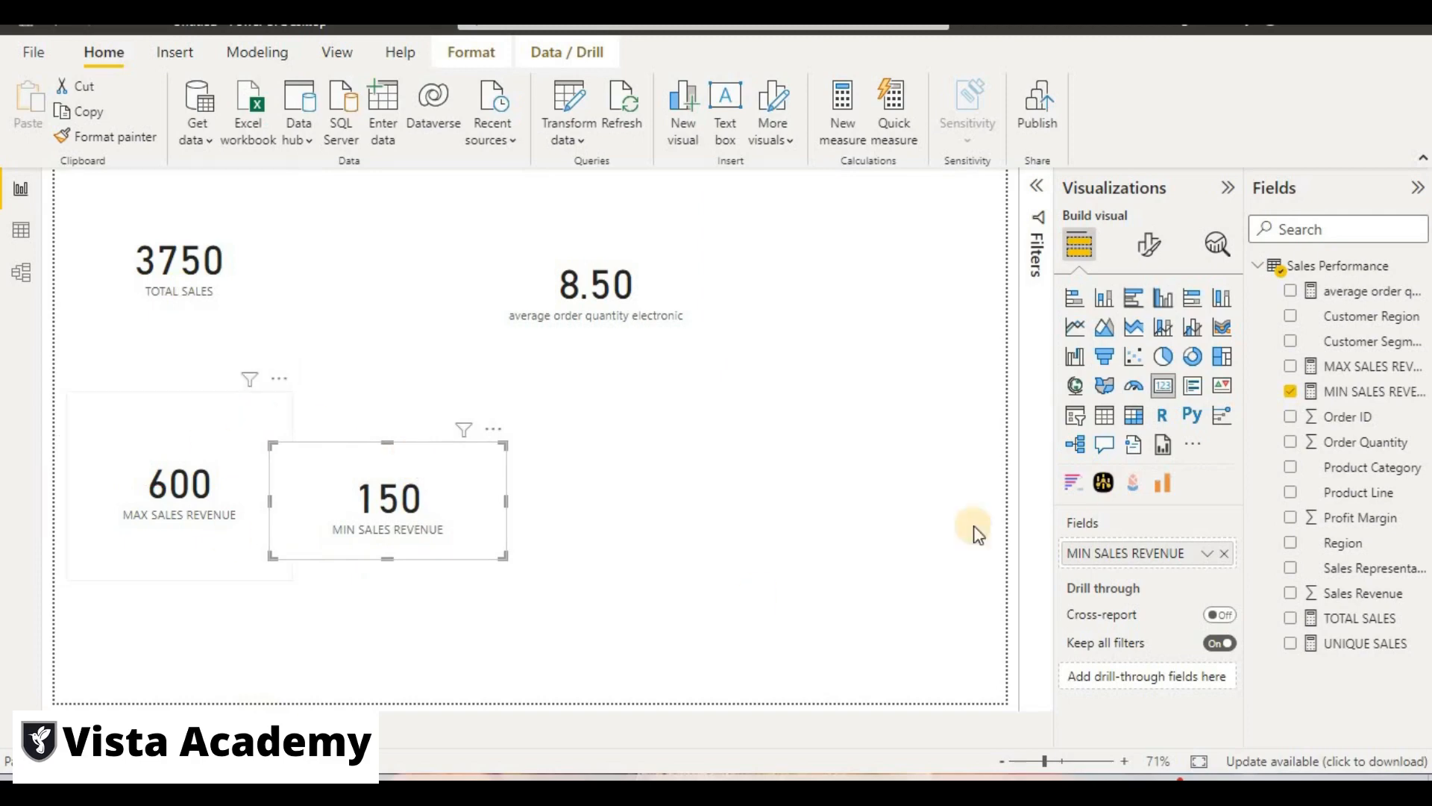
pyautogui.click(911, 461)
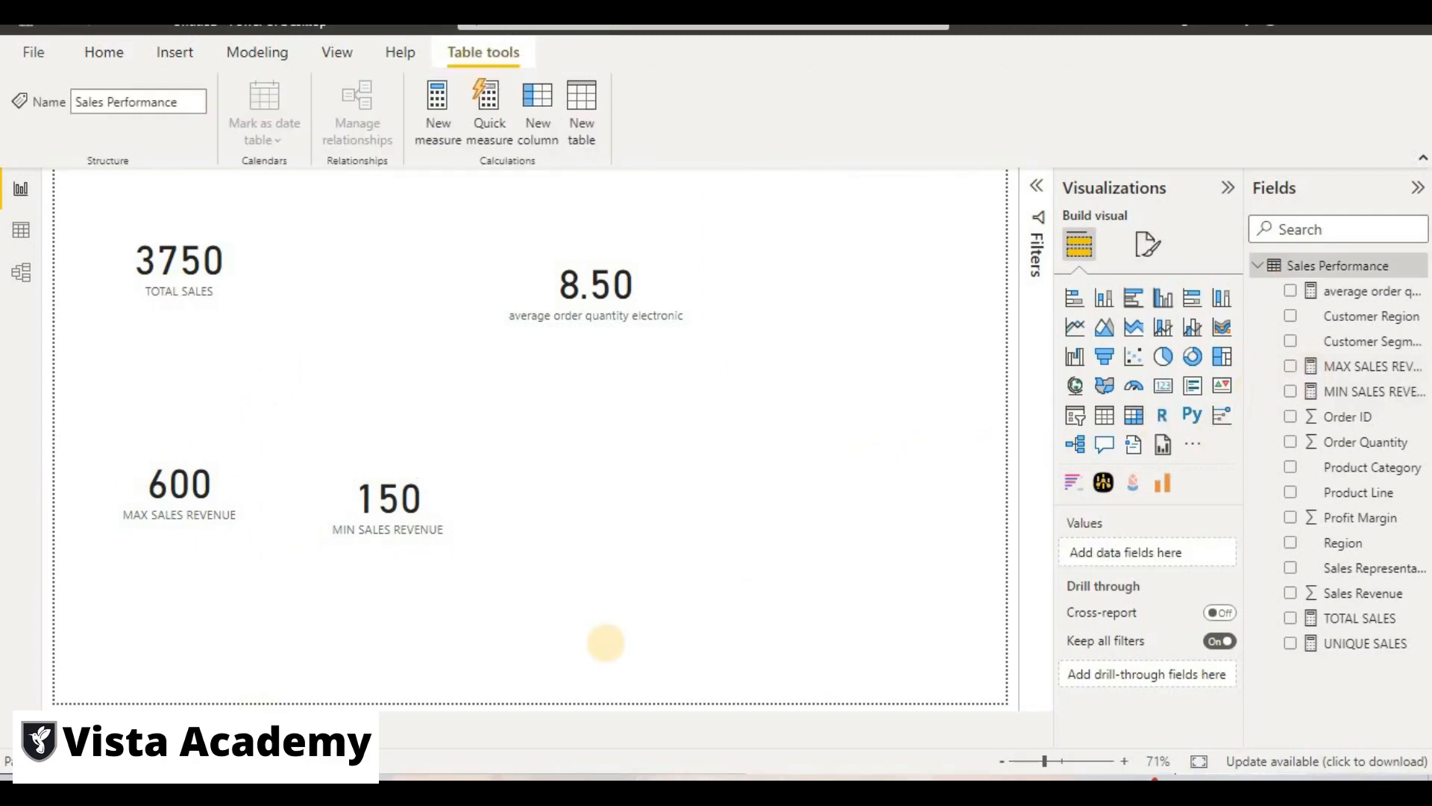
# Review the question on total sales revenue for wholesale against the Sales Performance table's columns.
pyautogui.click(20, 231)
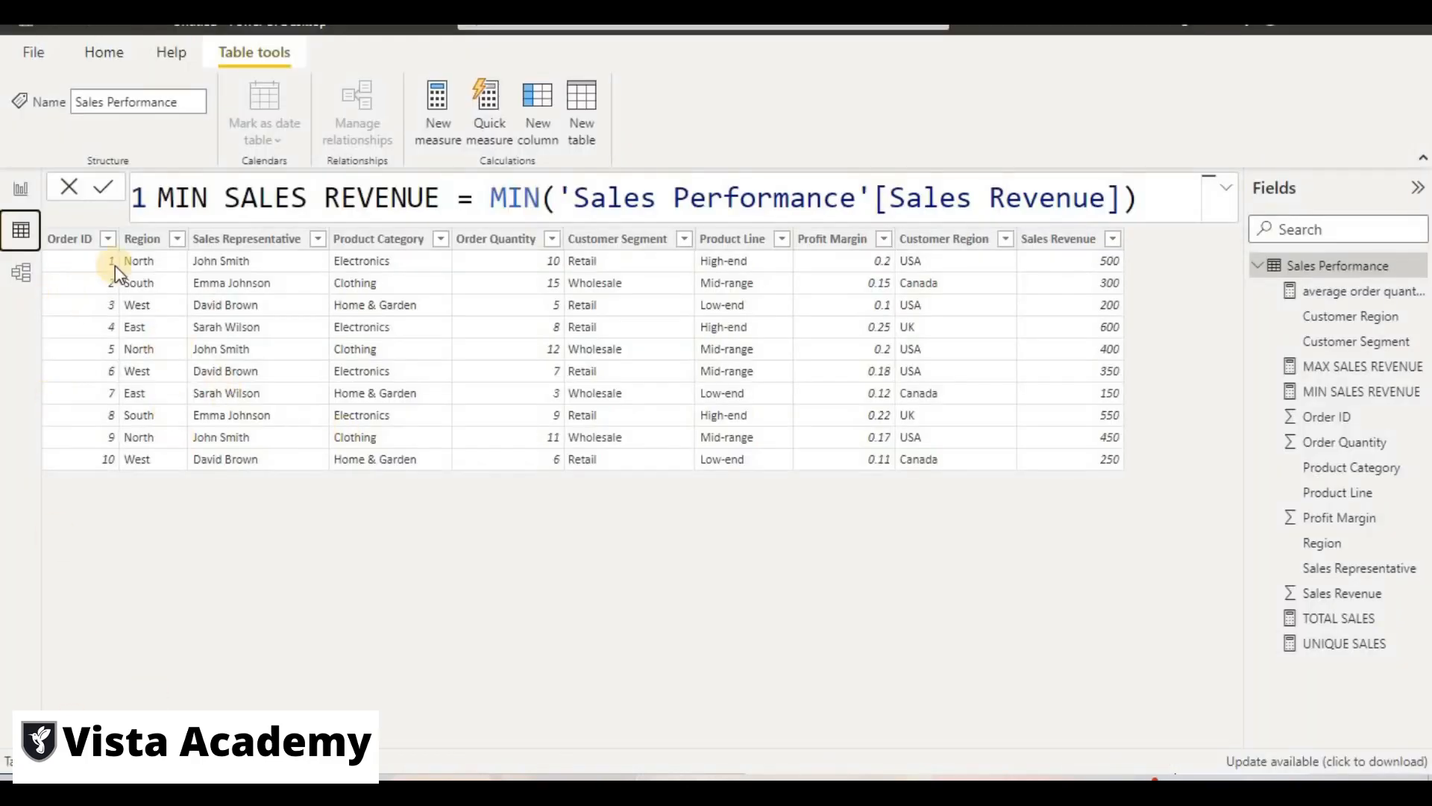
pyautogui.click(21, 188)
pyautogui.click(144, 572)
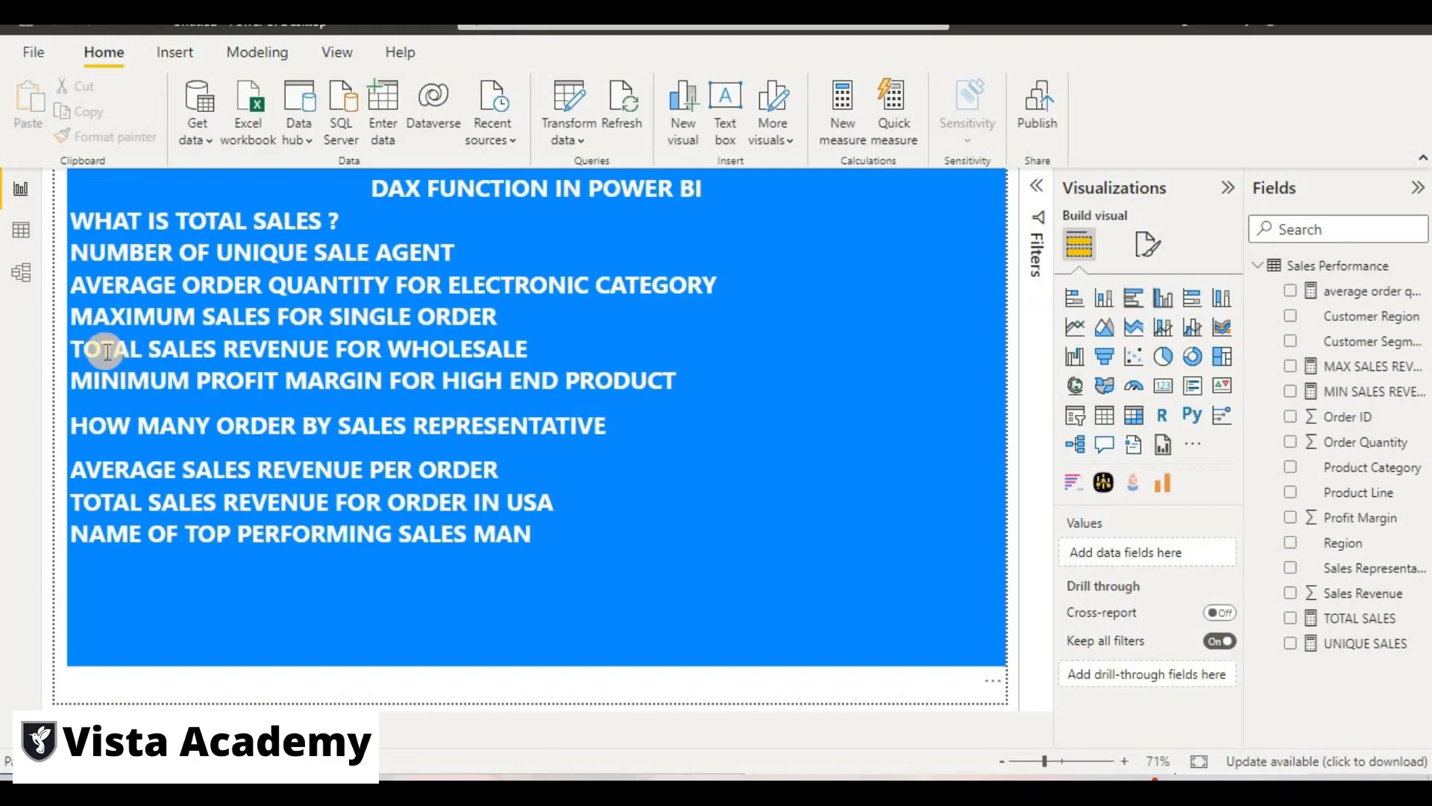
pyautogui.moveTo(76, 347); pyautogui.dragTo(529, 332)
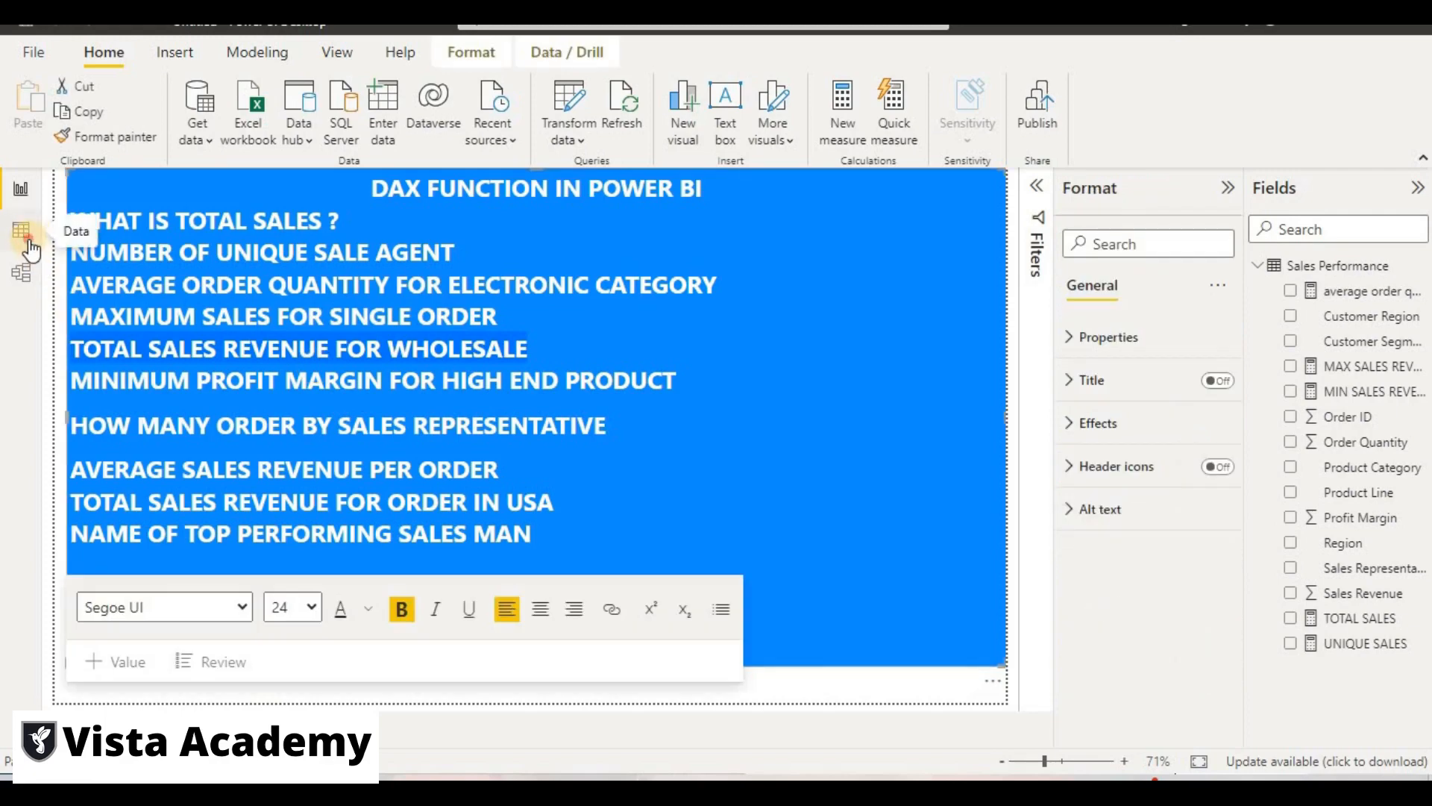
pyautogui.click(30, 237)
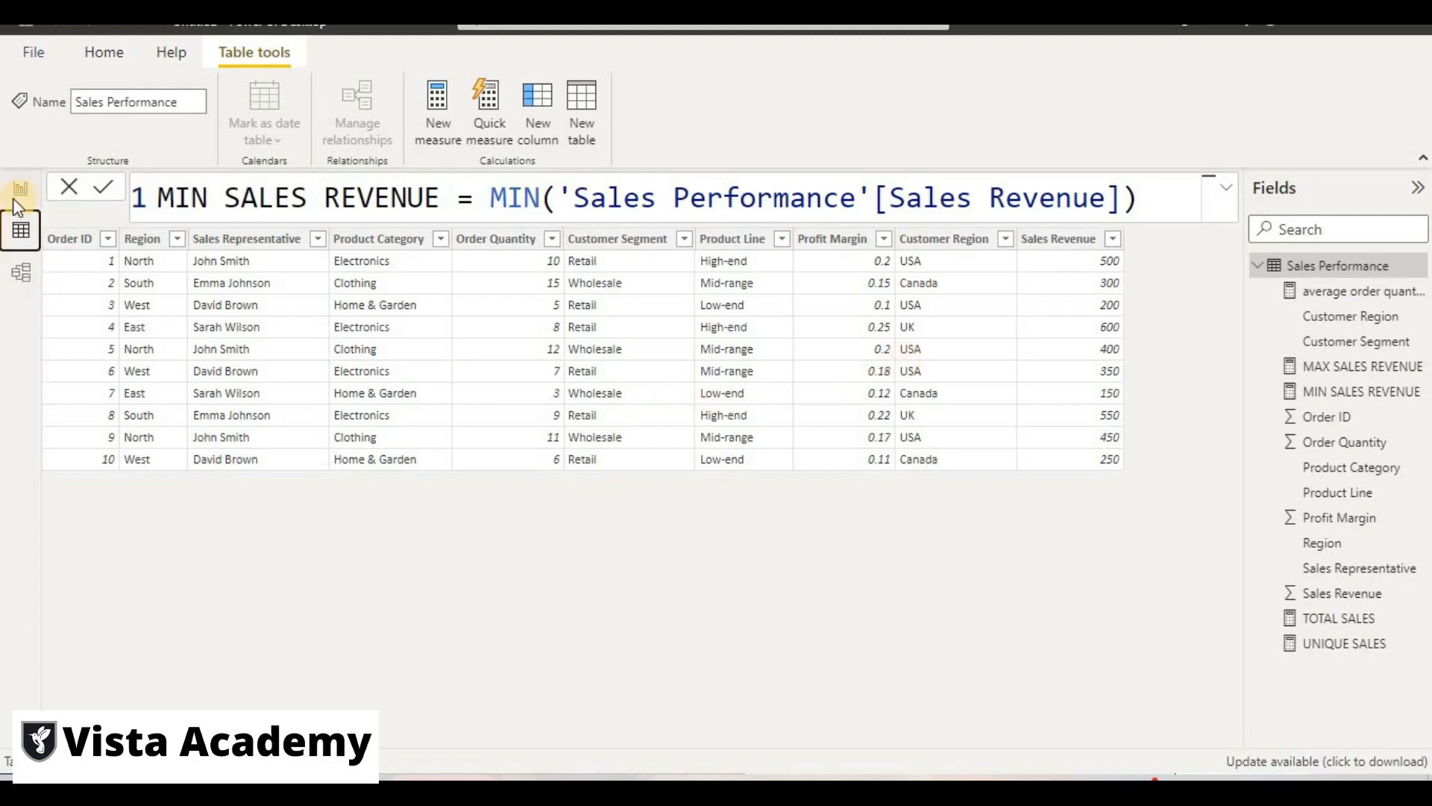
pyautogui.click(33, 183)
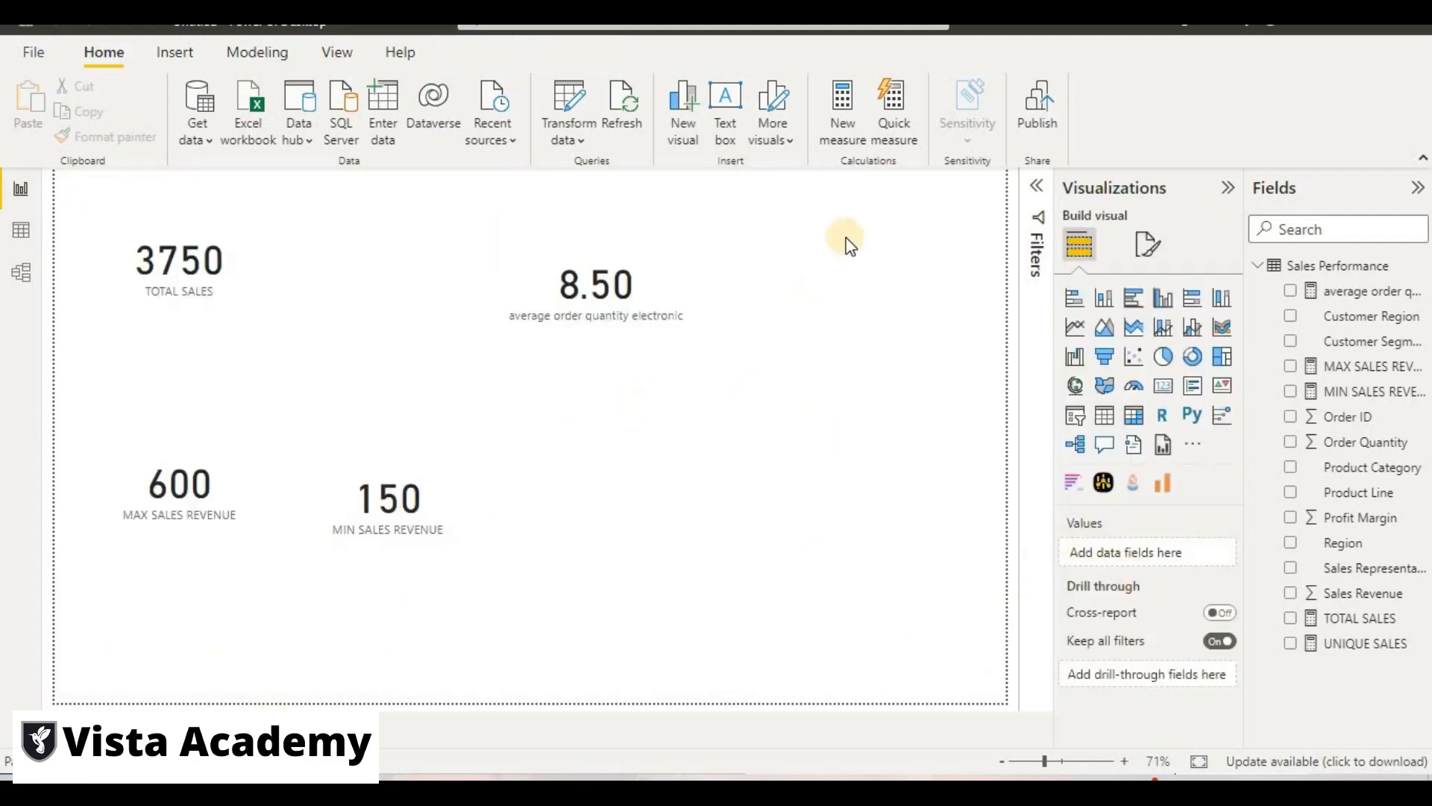
# Create a new measure named TOTAL SALES BY WHOLESALE.
pyautogui.click(849, 142)
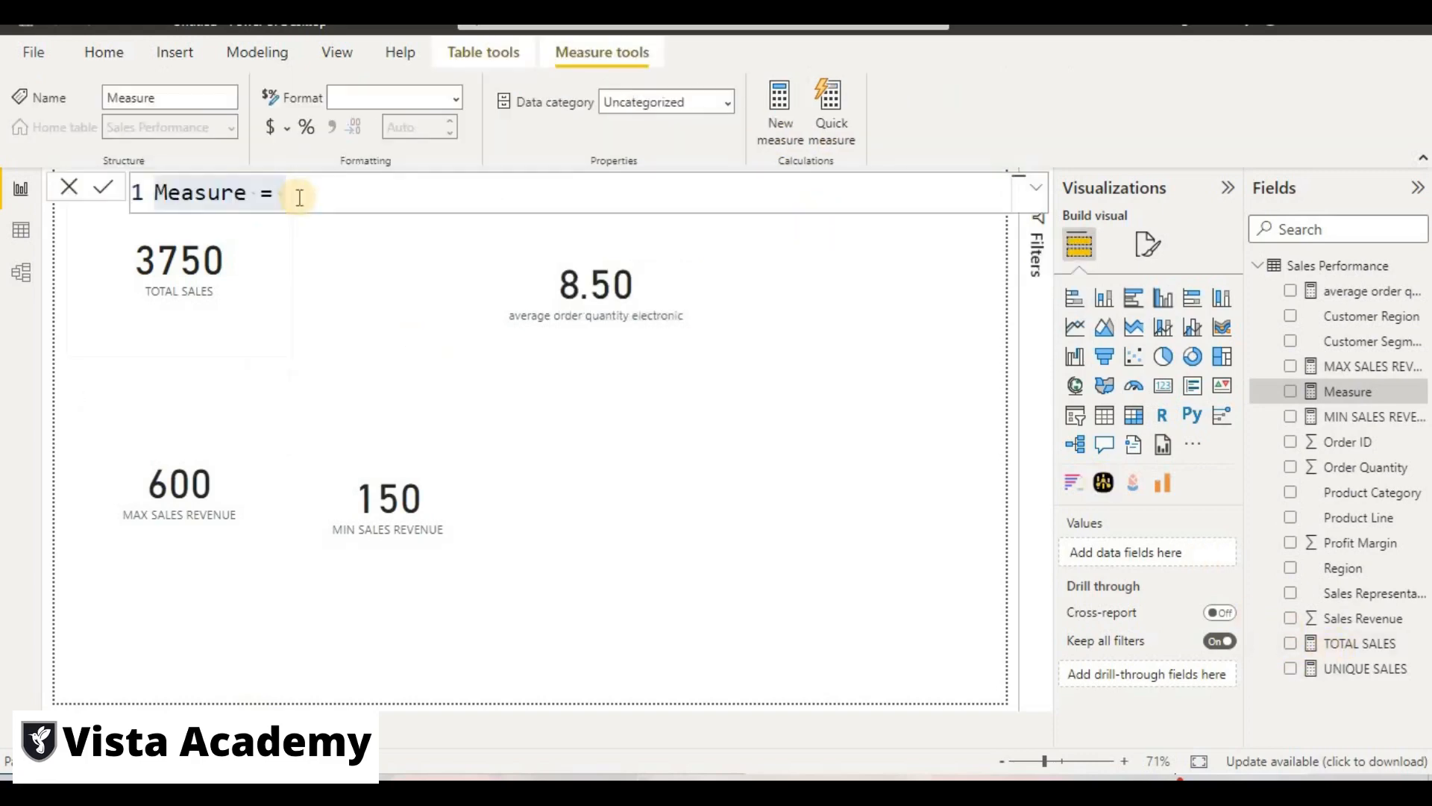
pyautogui.write('toal')
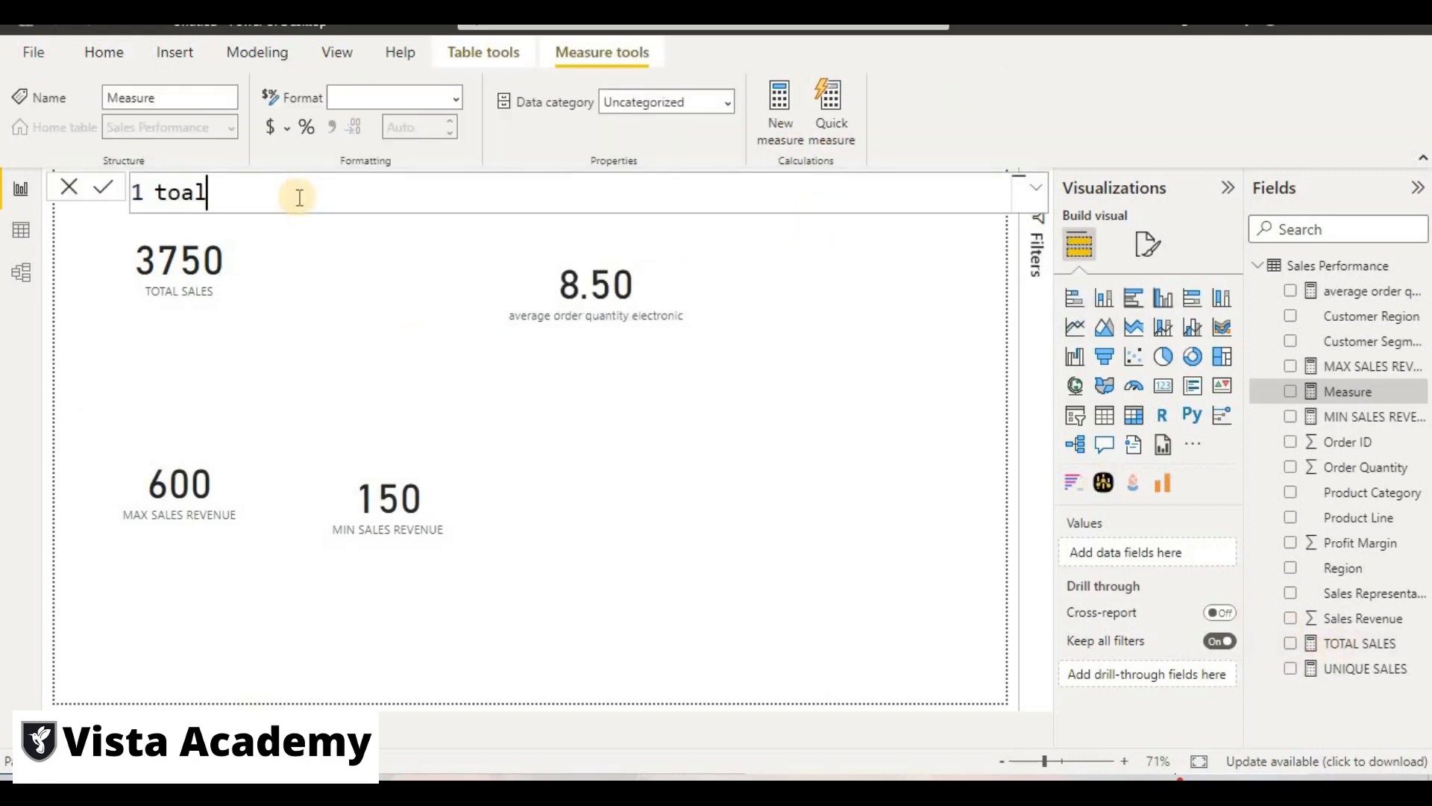
pyautogui.press('BackSpace')
pyautogui.press('BackSpace')
pyautogui.write('TOAL')
pyautogui.press('BackSpace')
pyautogui.press('BackSpace')
pyautogui.write('TAL')
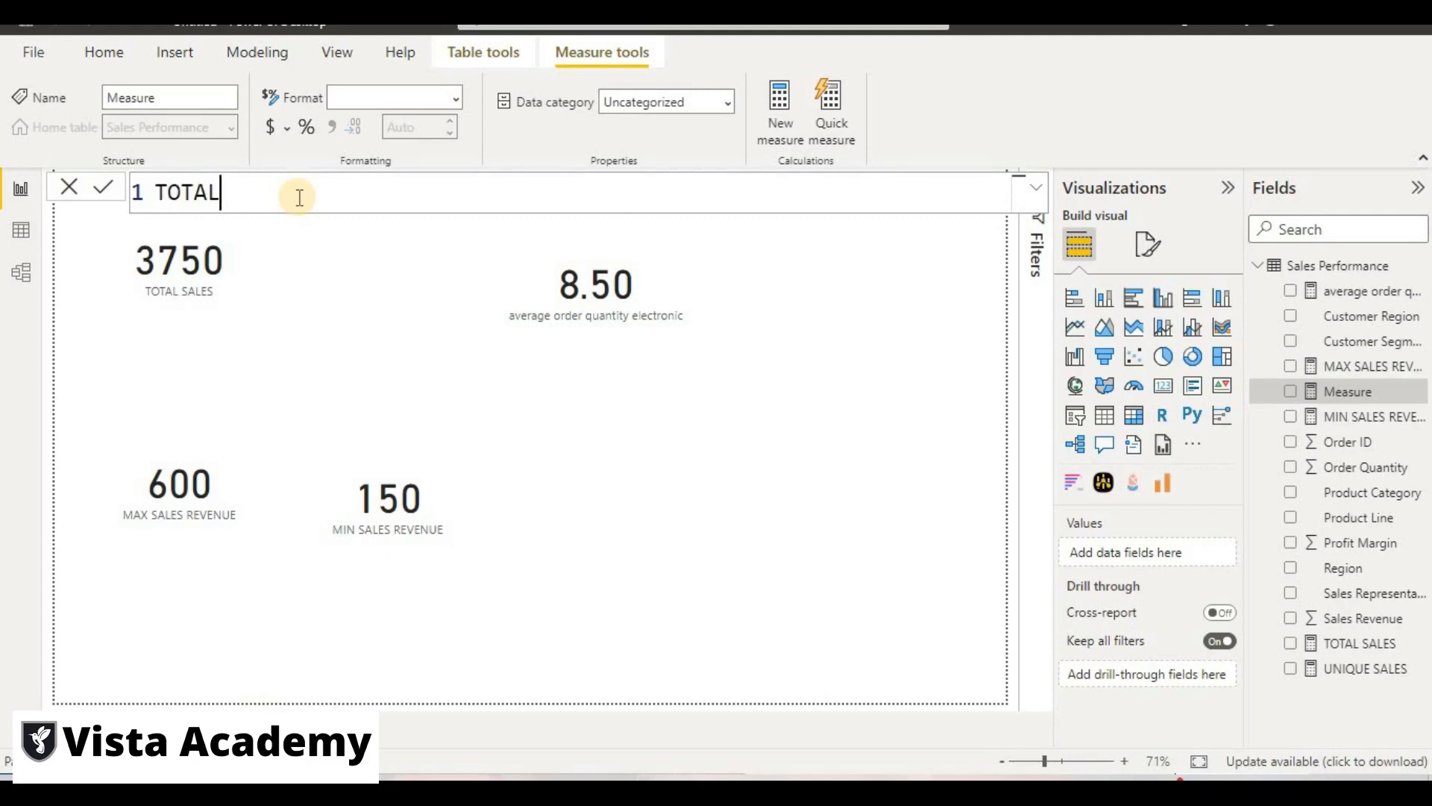
pyautogui.write(' SALEE')
pyautogui.write(' BY')
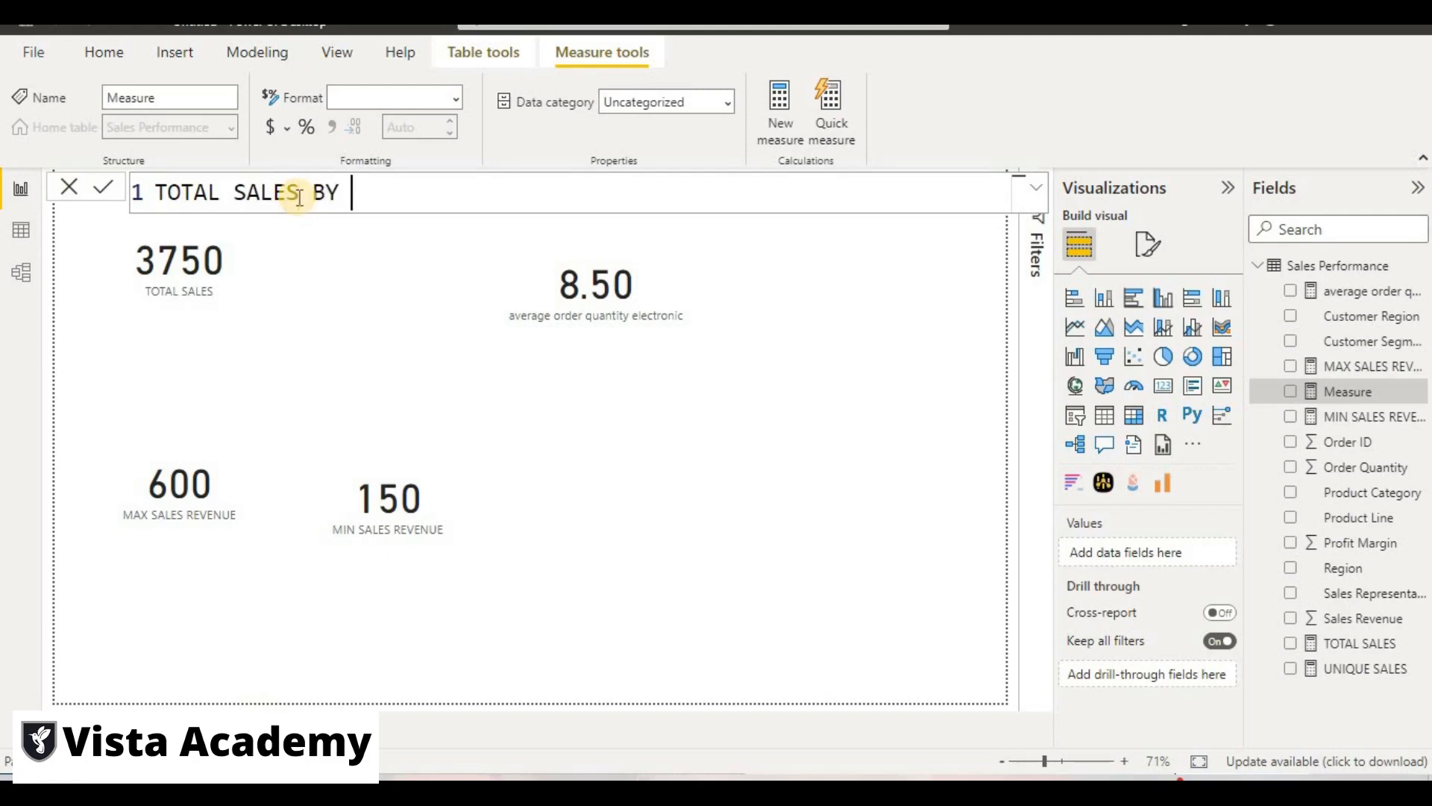
pyautogui.write(' WHOLWESALE')
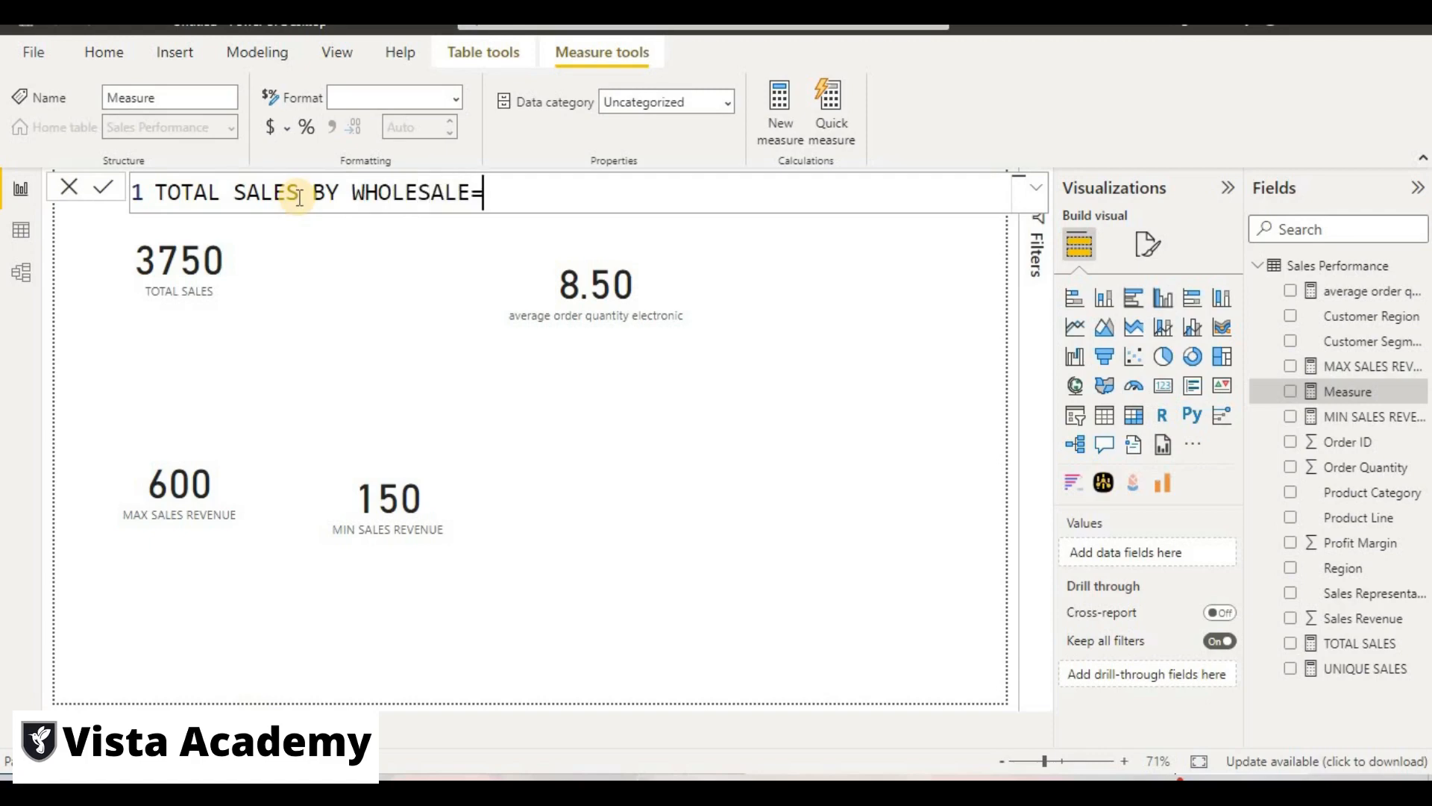
# Begin the measure's formula with CALCULATE(SUM('Sales Performance'[Sales Revenue]) as the expression to evaluate.
pyautogui.write('=CAL')
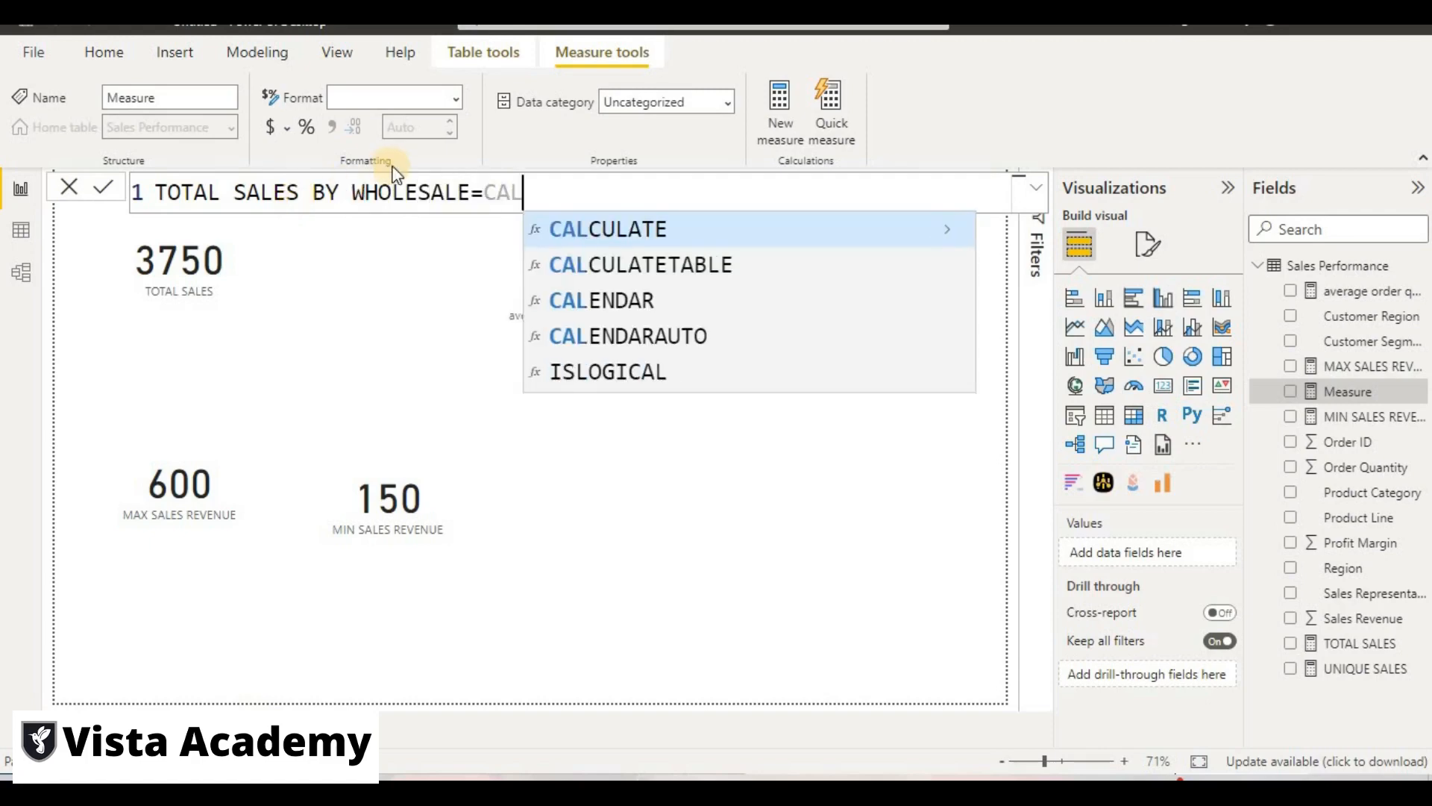
pyautogui.click(552, 230)
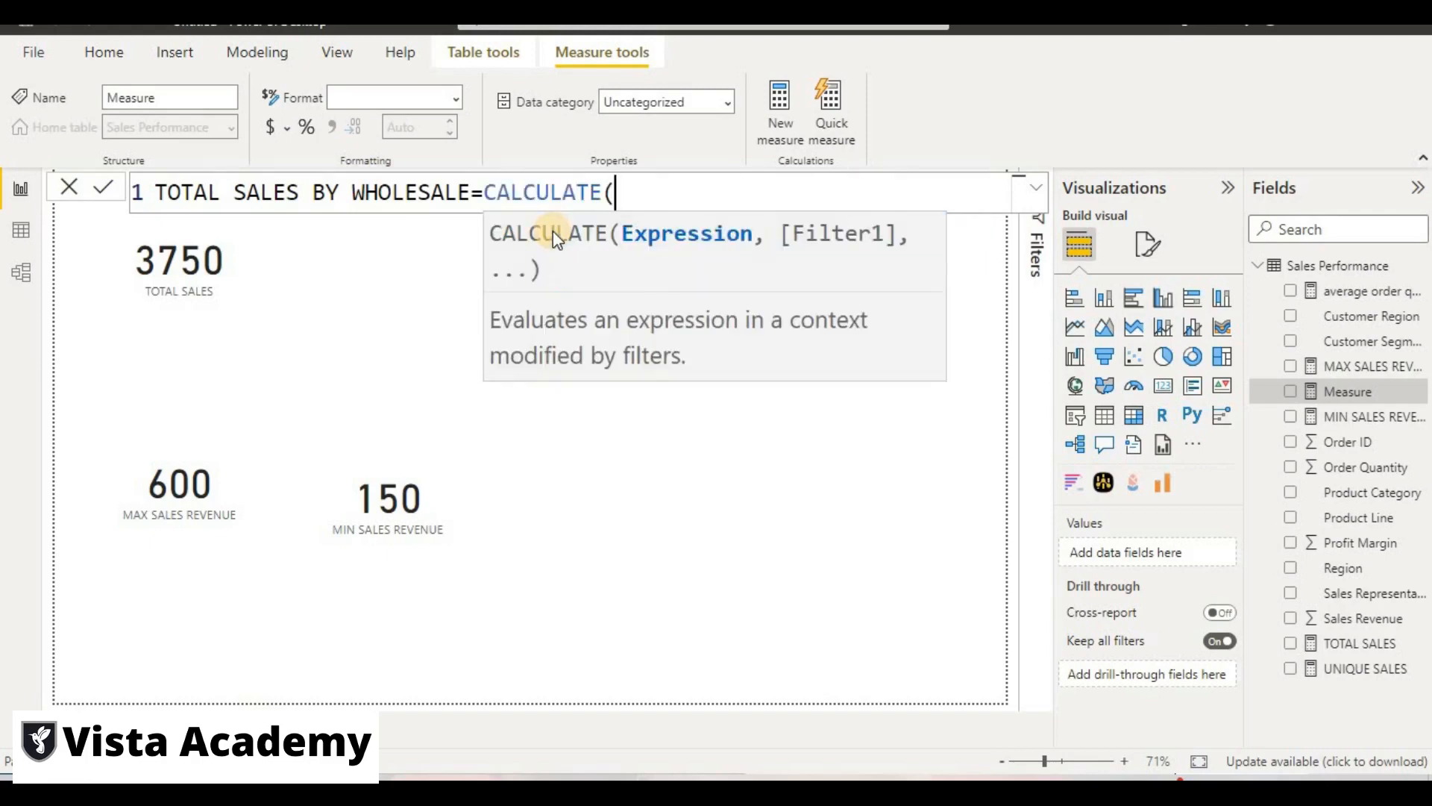
pyautogui.write('SUM')
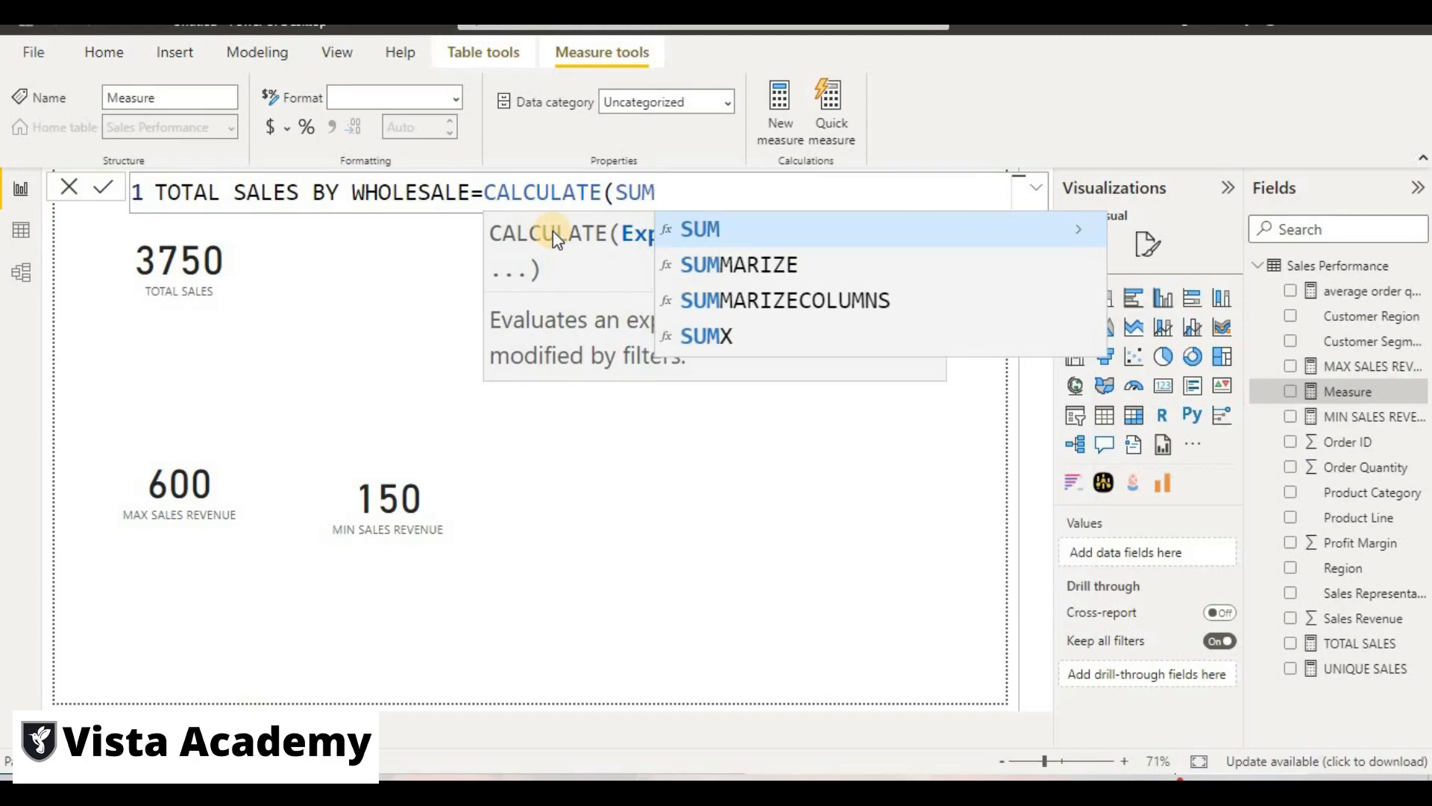
pyautogui.write('(')
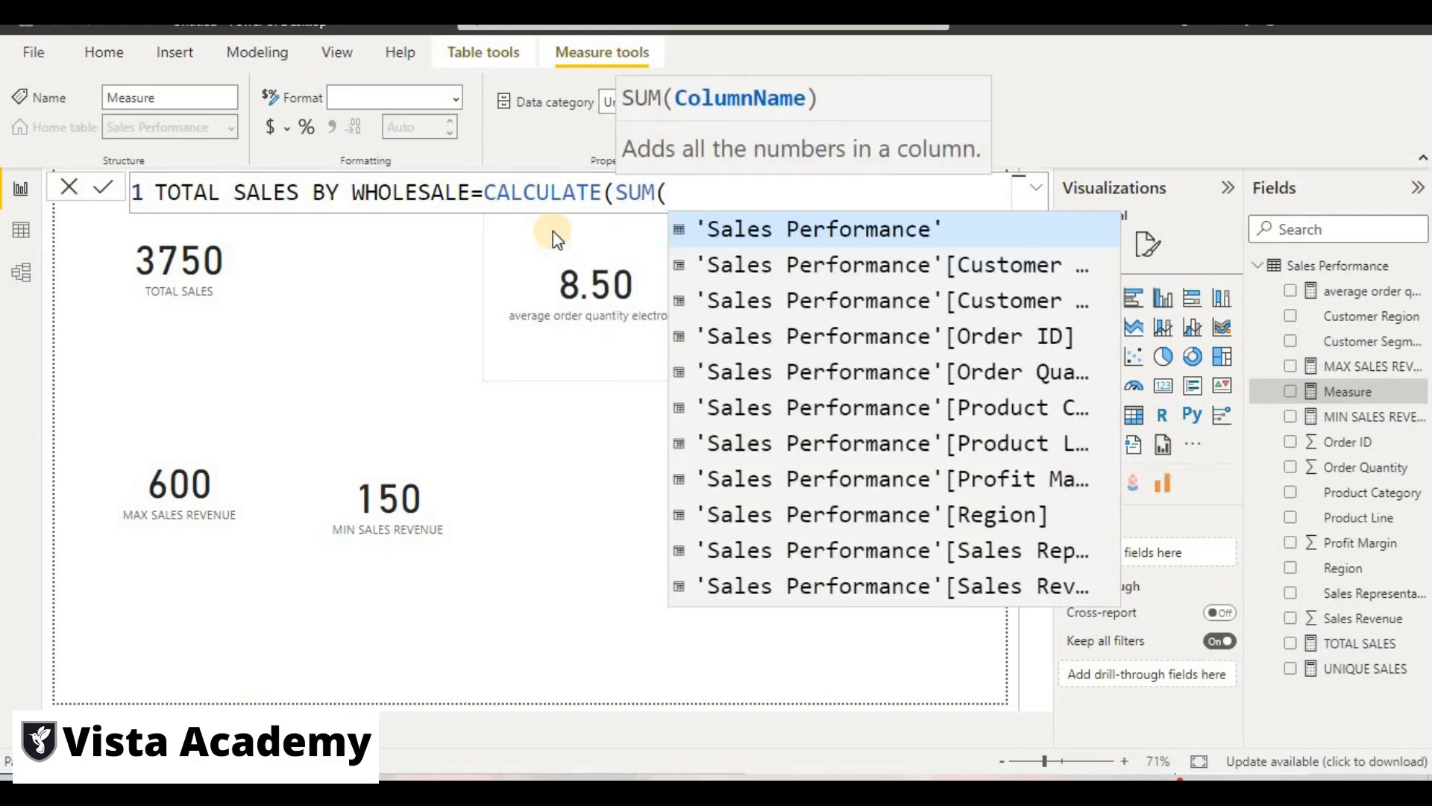
pyautogui.click(865, 589)
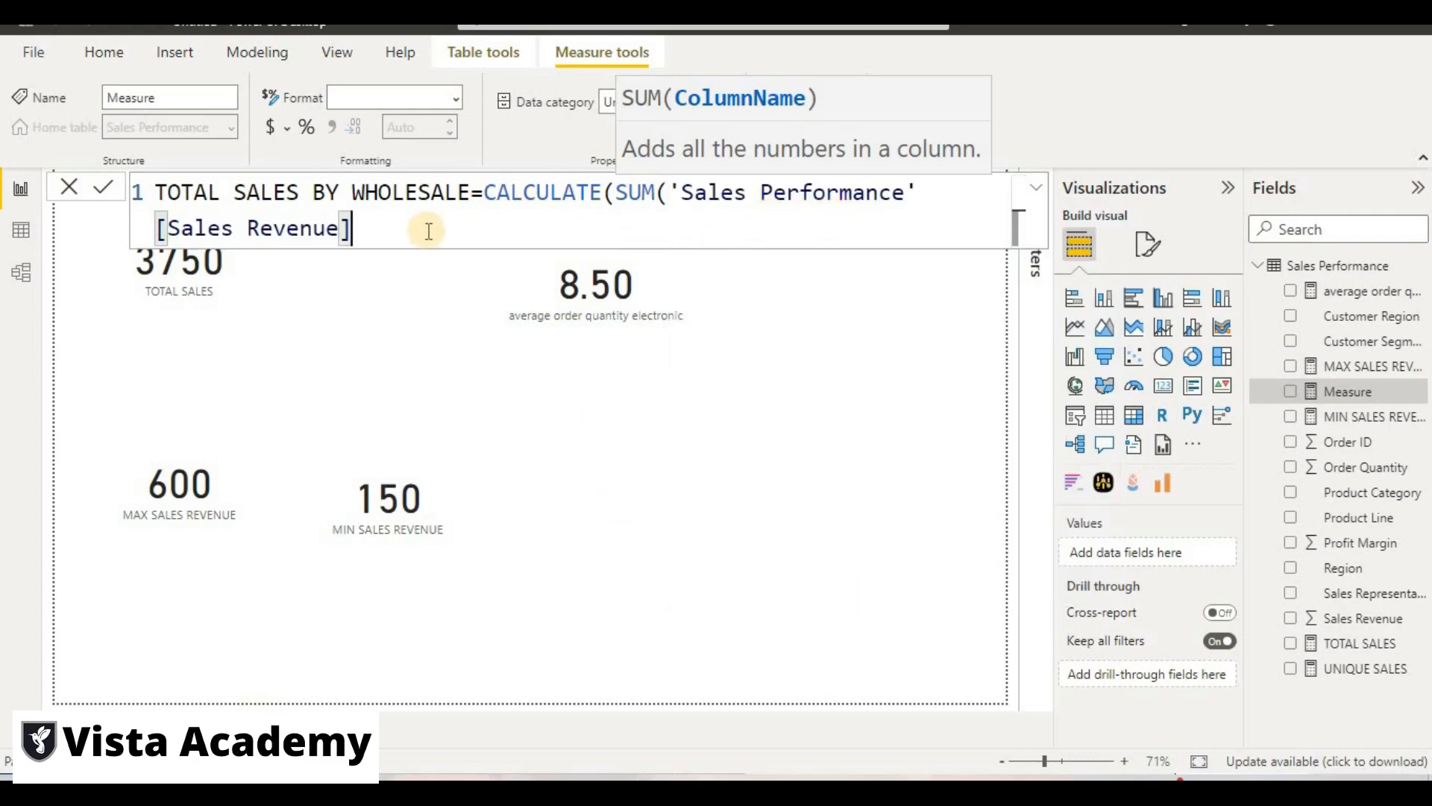
pyautogui.write(')')
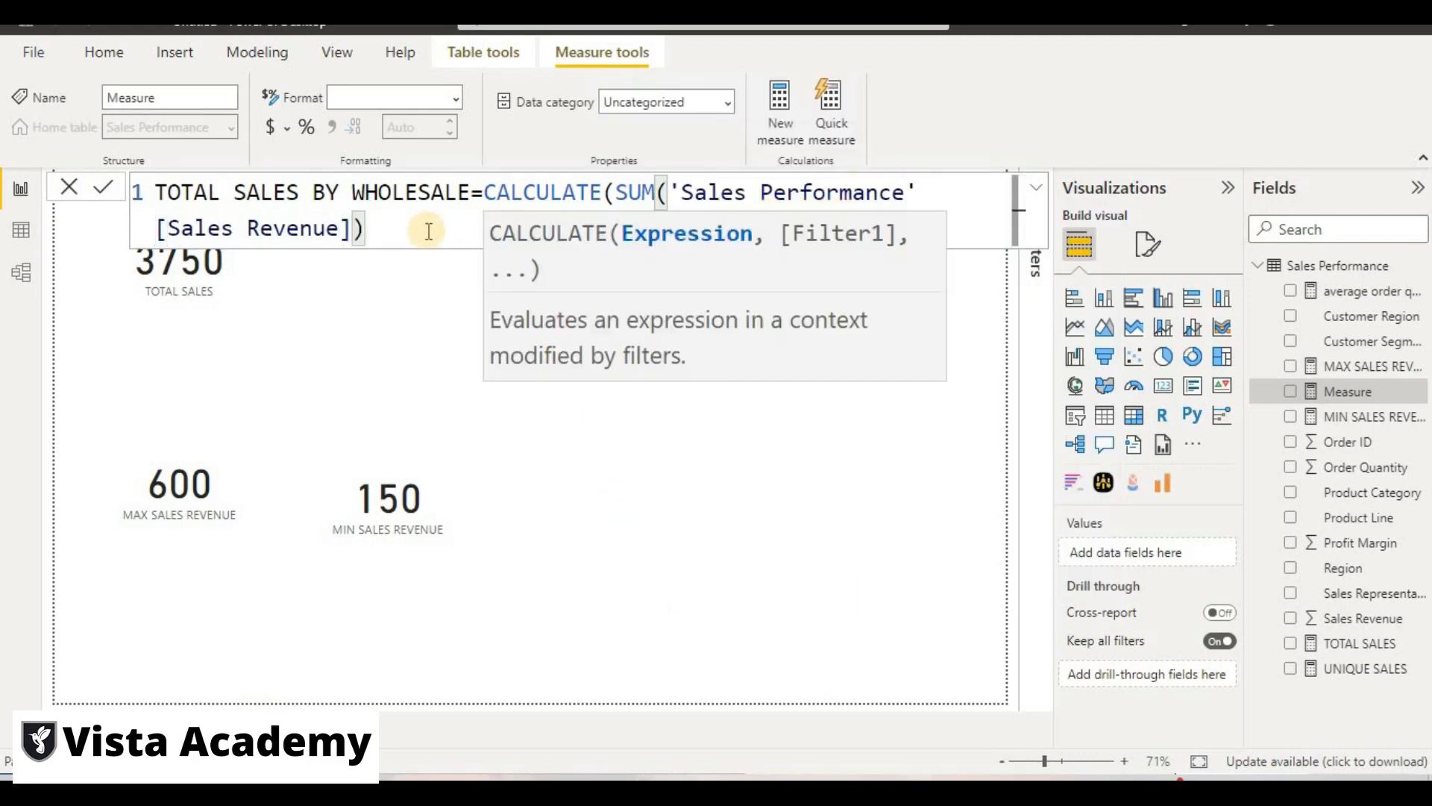
# Add the filter 'Sales Performance'[Customer Segment]="Wholesale" to the CALCULATE formula, close it and commit the measure.
pyautogui.write(',SA')
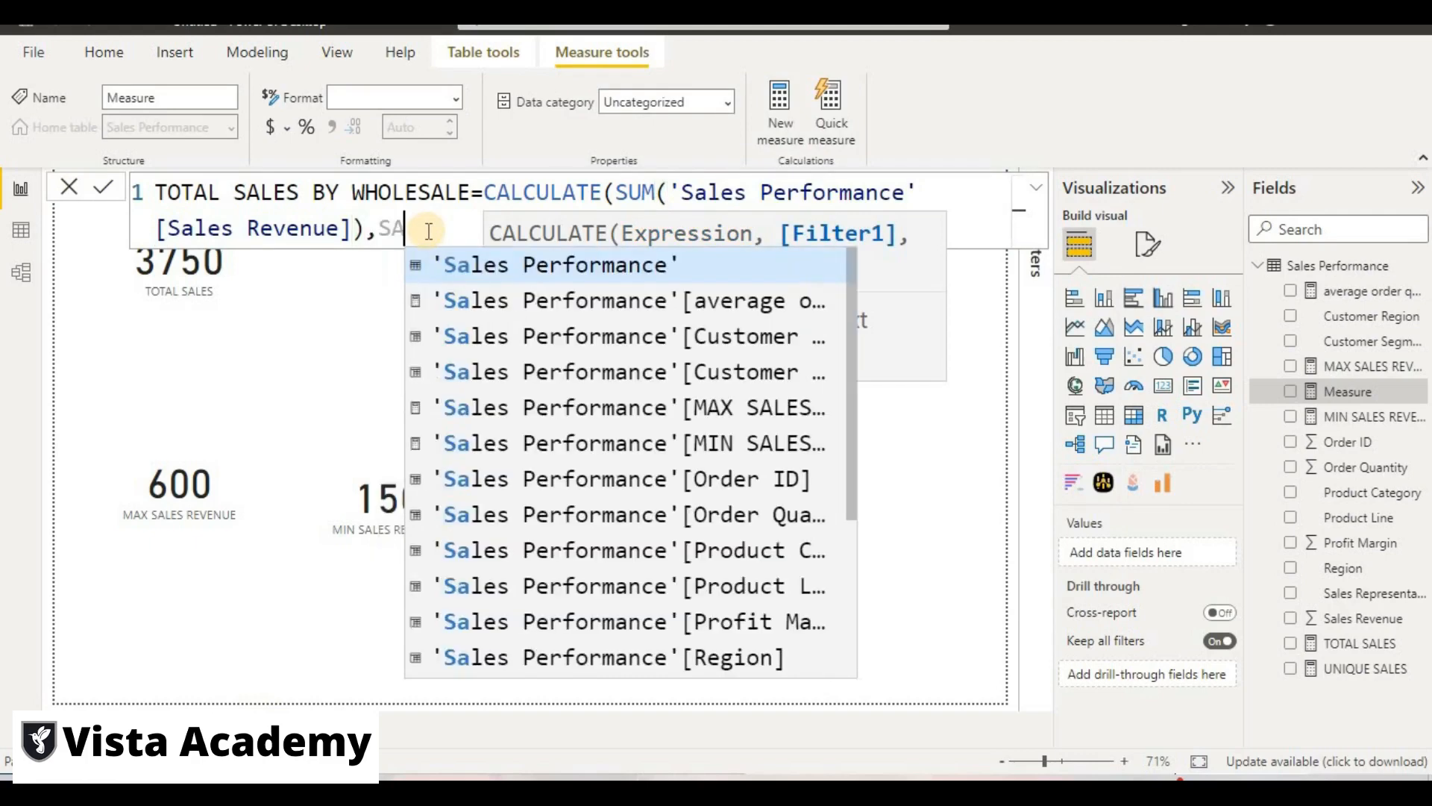
pyautogui.click(678, 373)
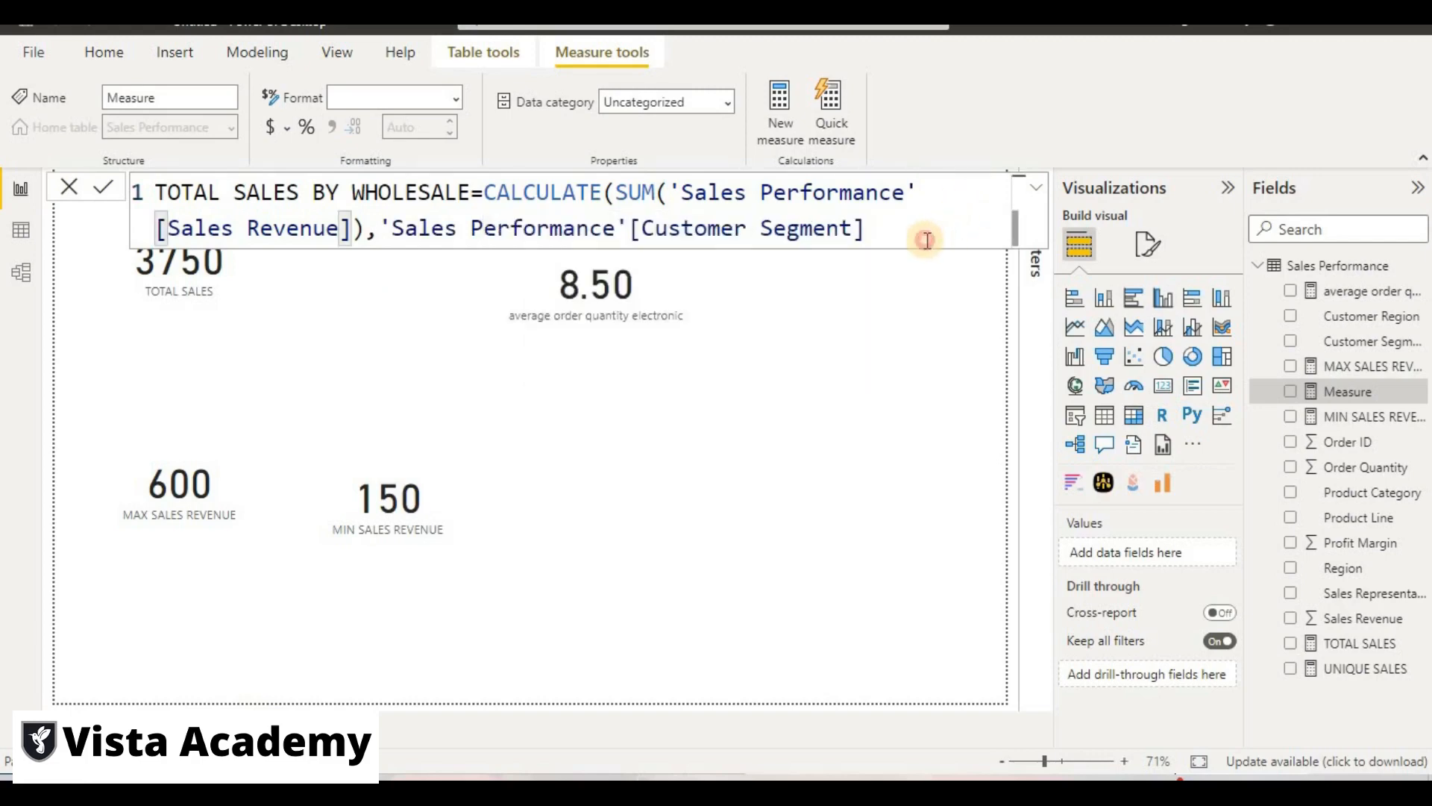
pyautogui.click(922, 241)
pyautogui.write('=')
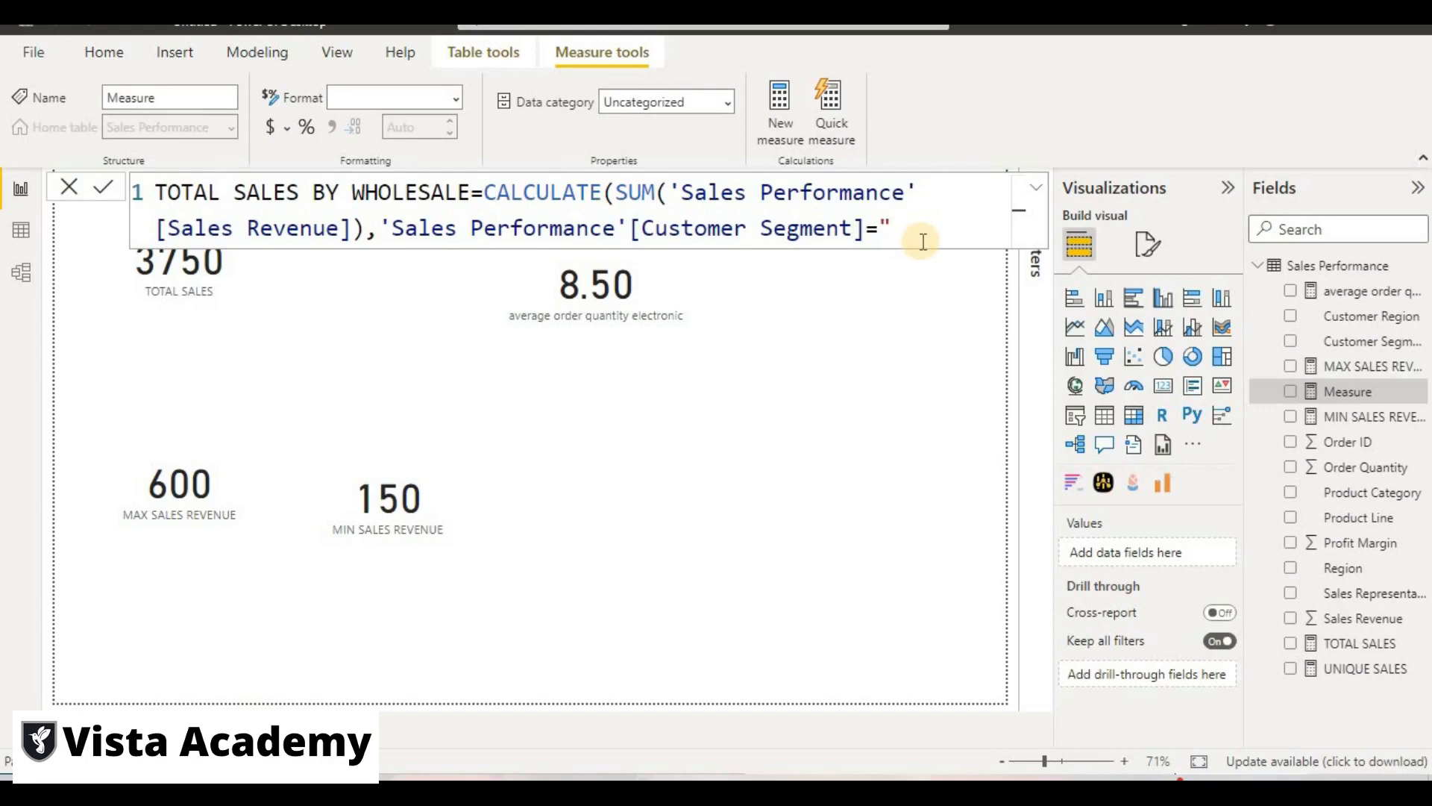
pyautogui.write('"Wholesale"')
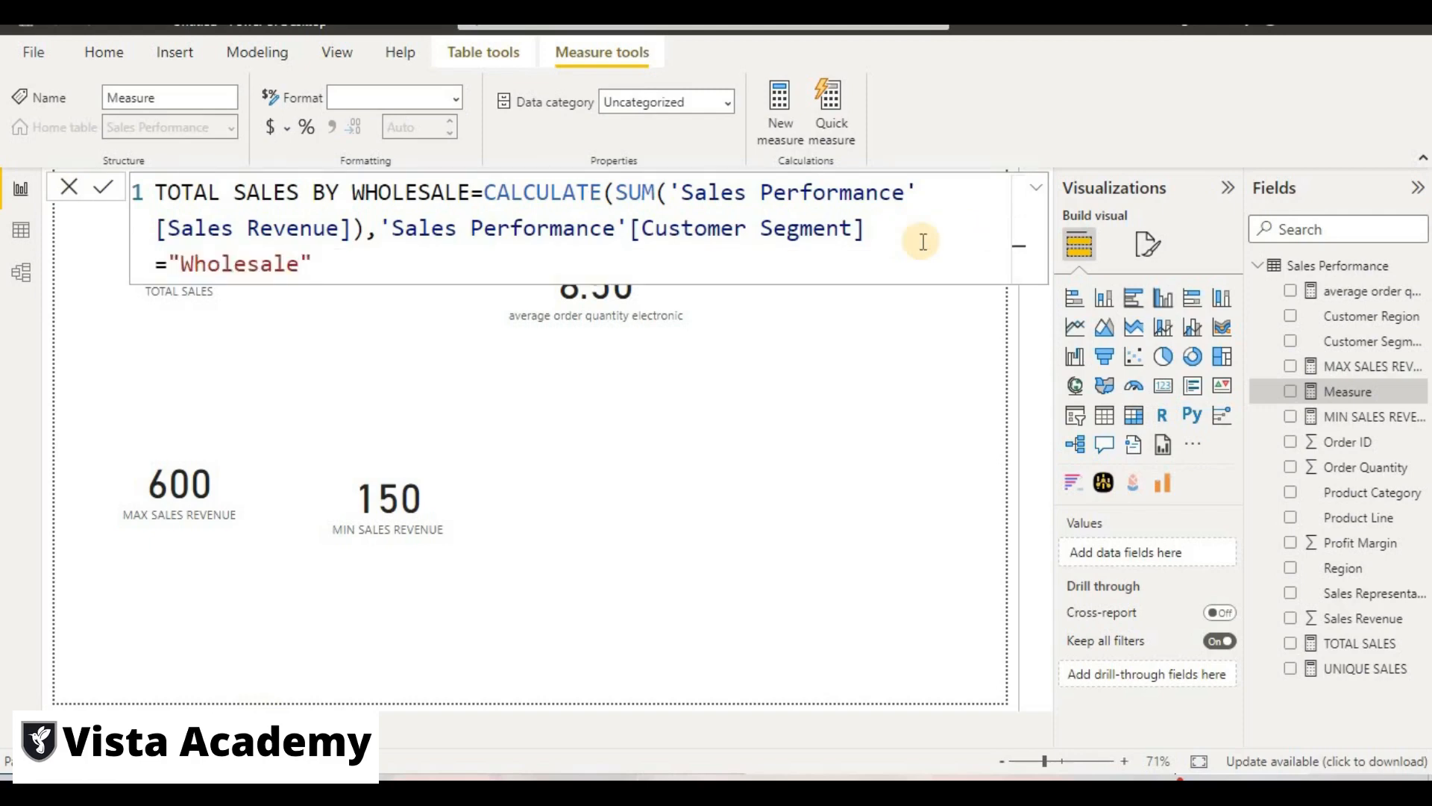
pyautogui.write(')')
# Show the TOTAL SALES BY WHOLESALE formula above the table in the data view.
pyautogui.click(27, 237)
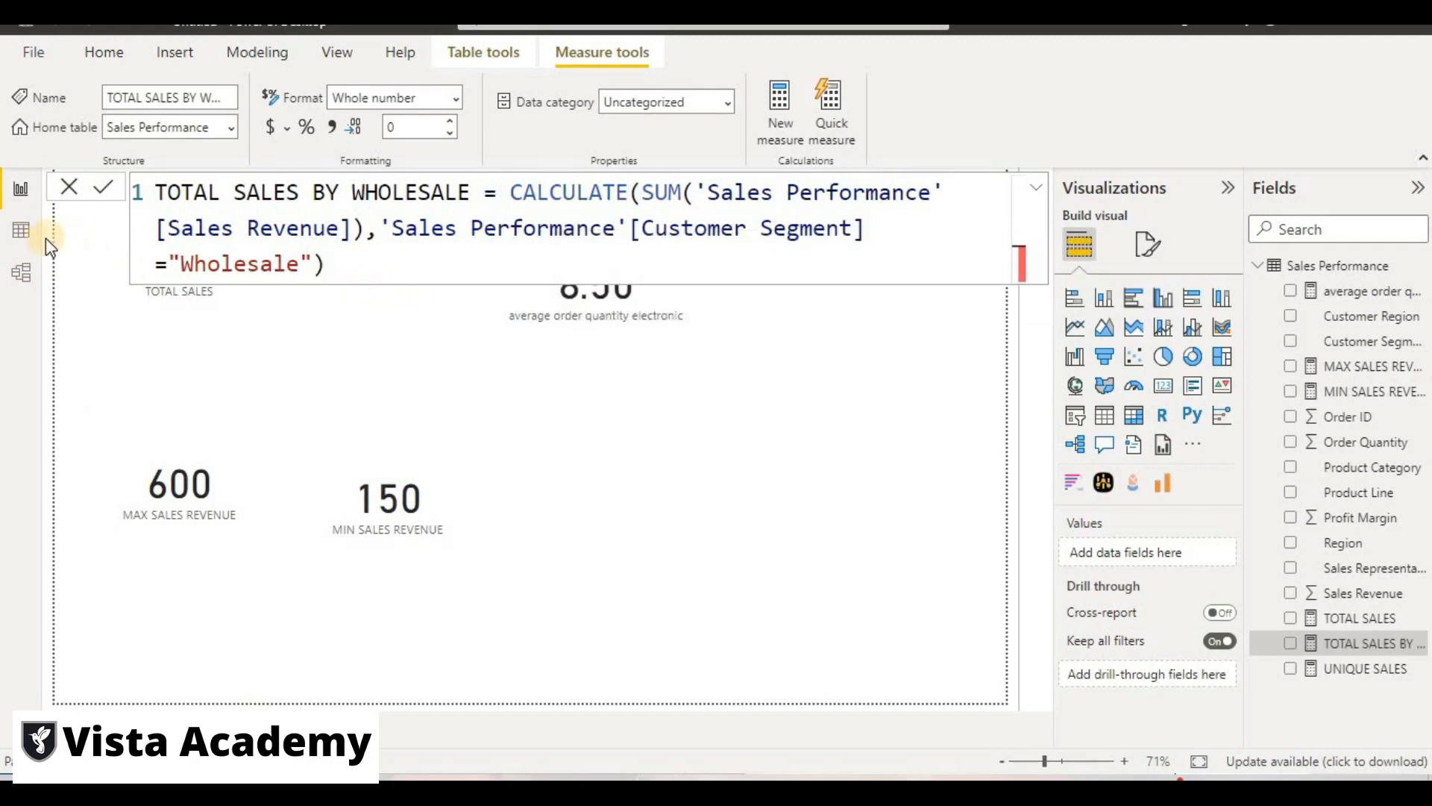
pyautogui.click(24, 235)
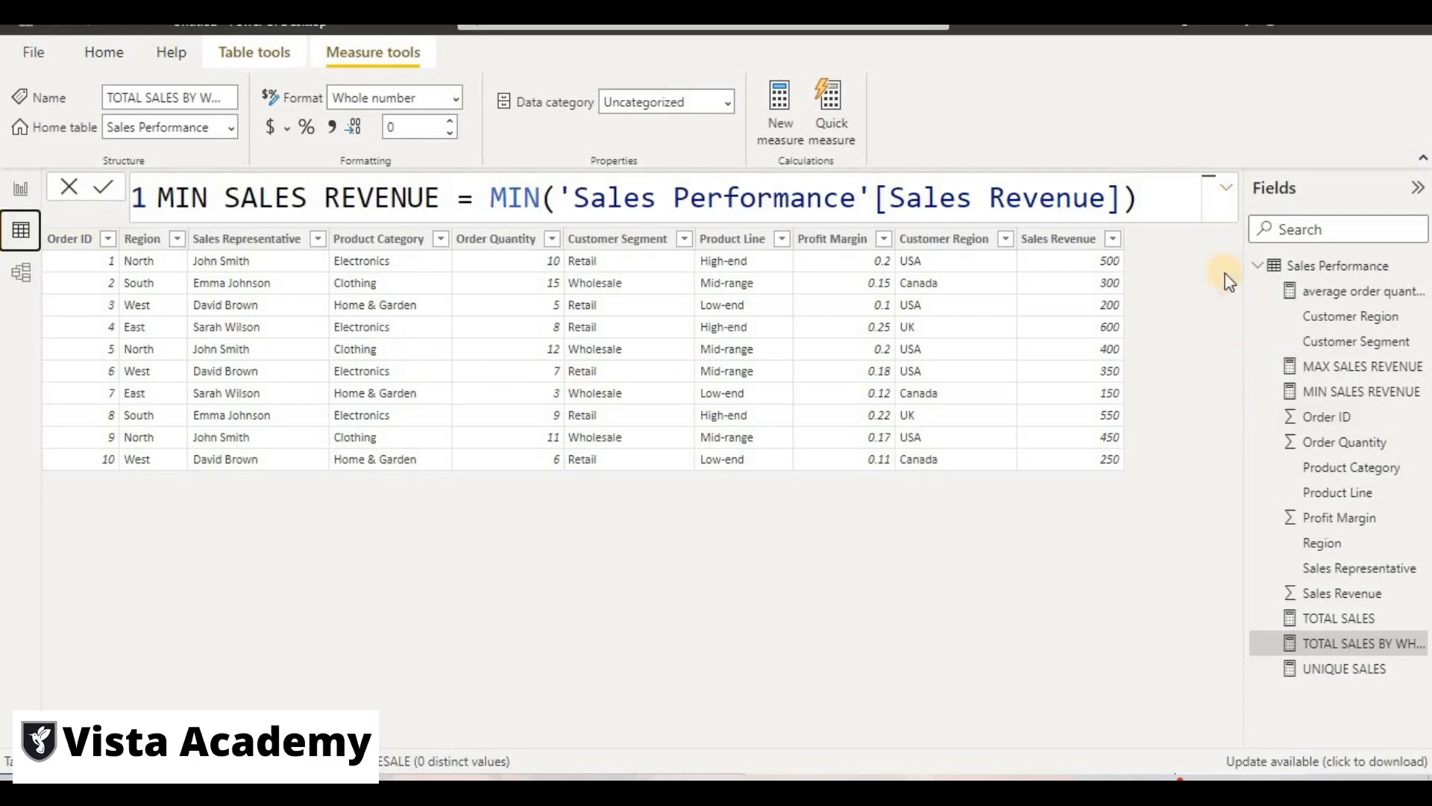
pyautogui.click(1343, 645)
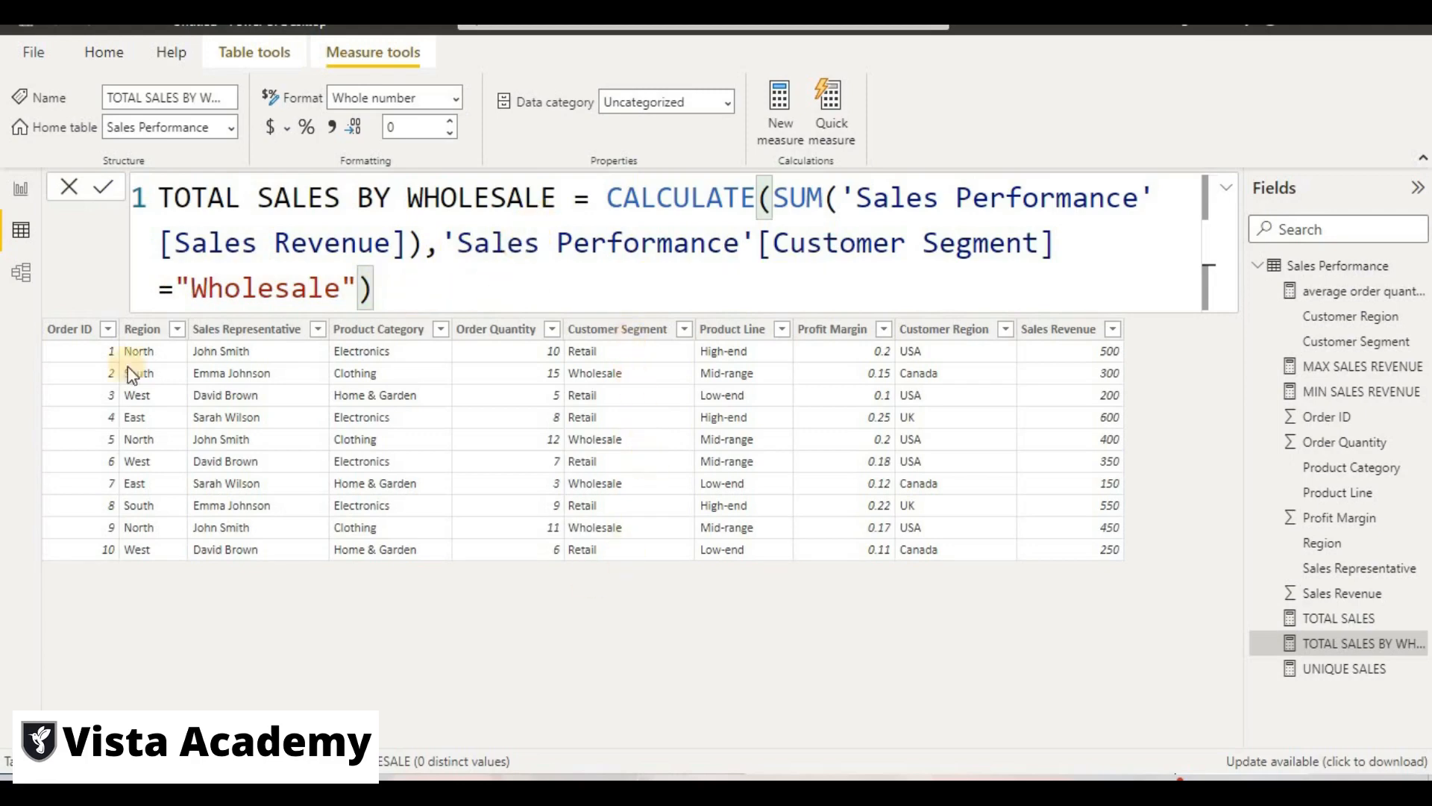
# Add a card visual showing the TOTAL SALES BY WHOLESALE measure to the report page, below the average order quantity electronic card.
pyautogui.click(28, 198)
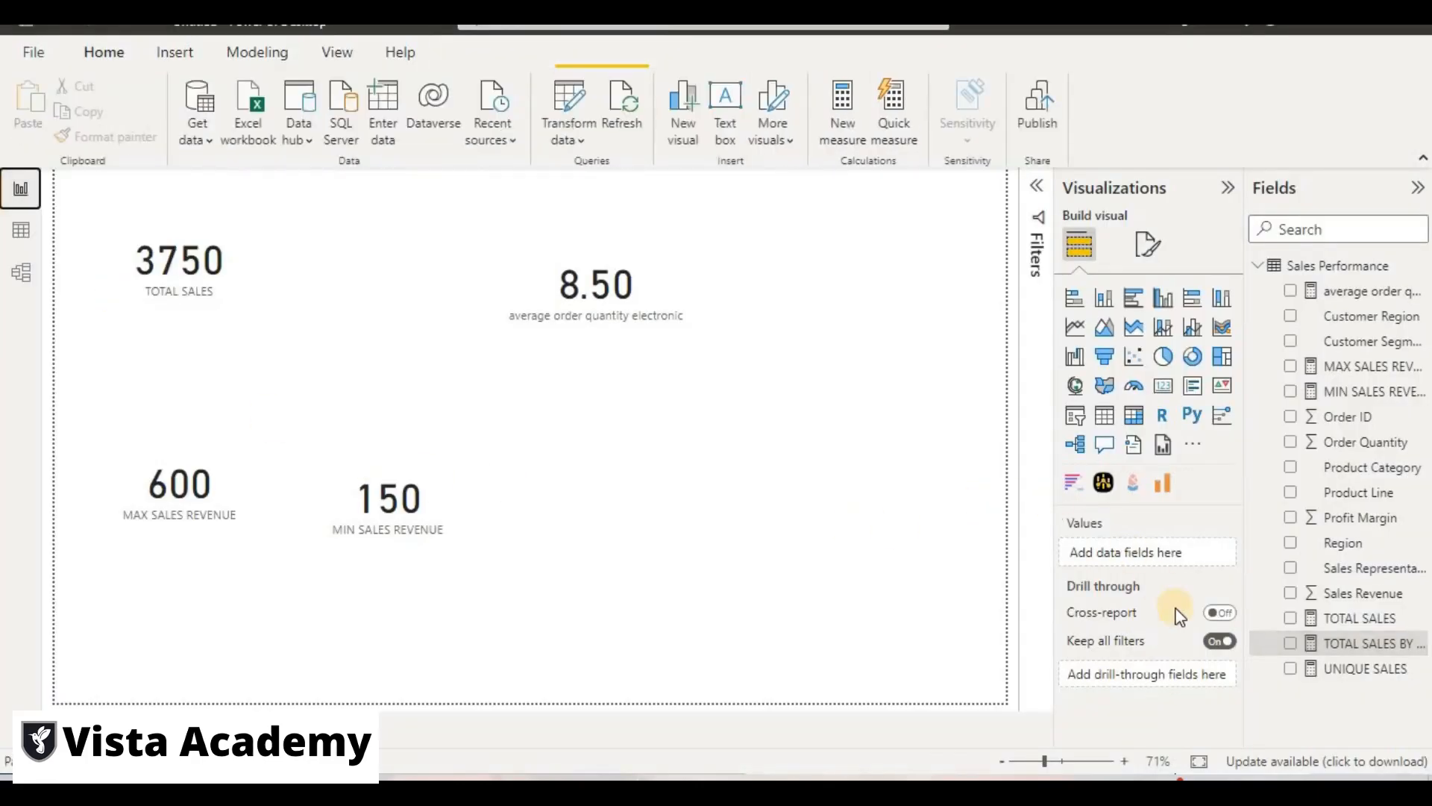
pyautogui.click(1163, 385)
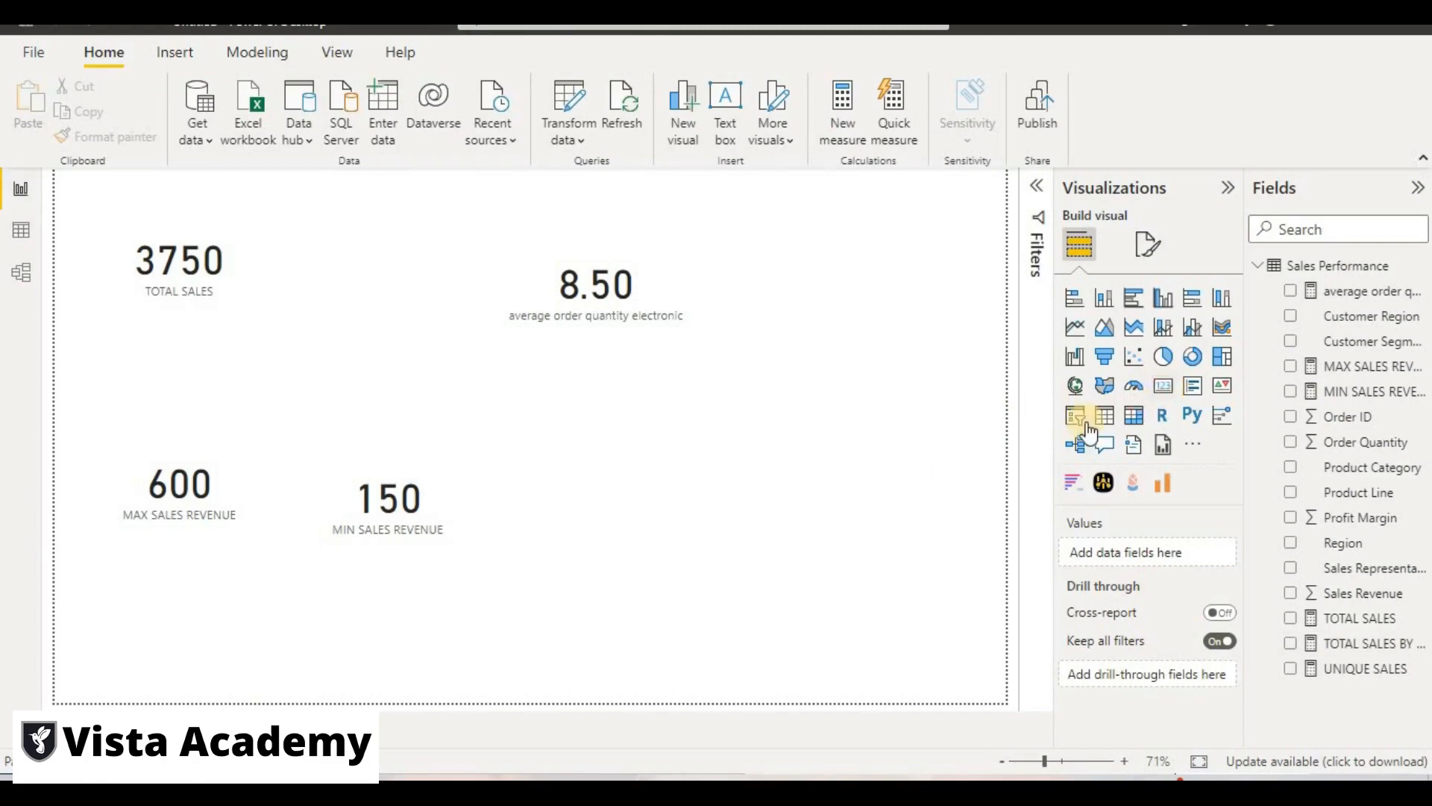
pyautogui.moveTo(179, 638); pyautogui.dragTo(745, 406)
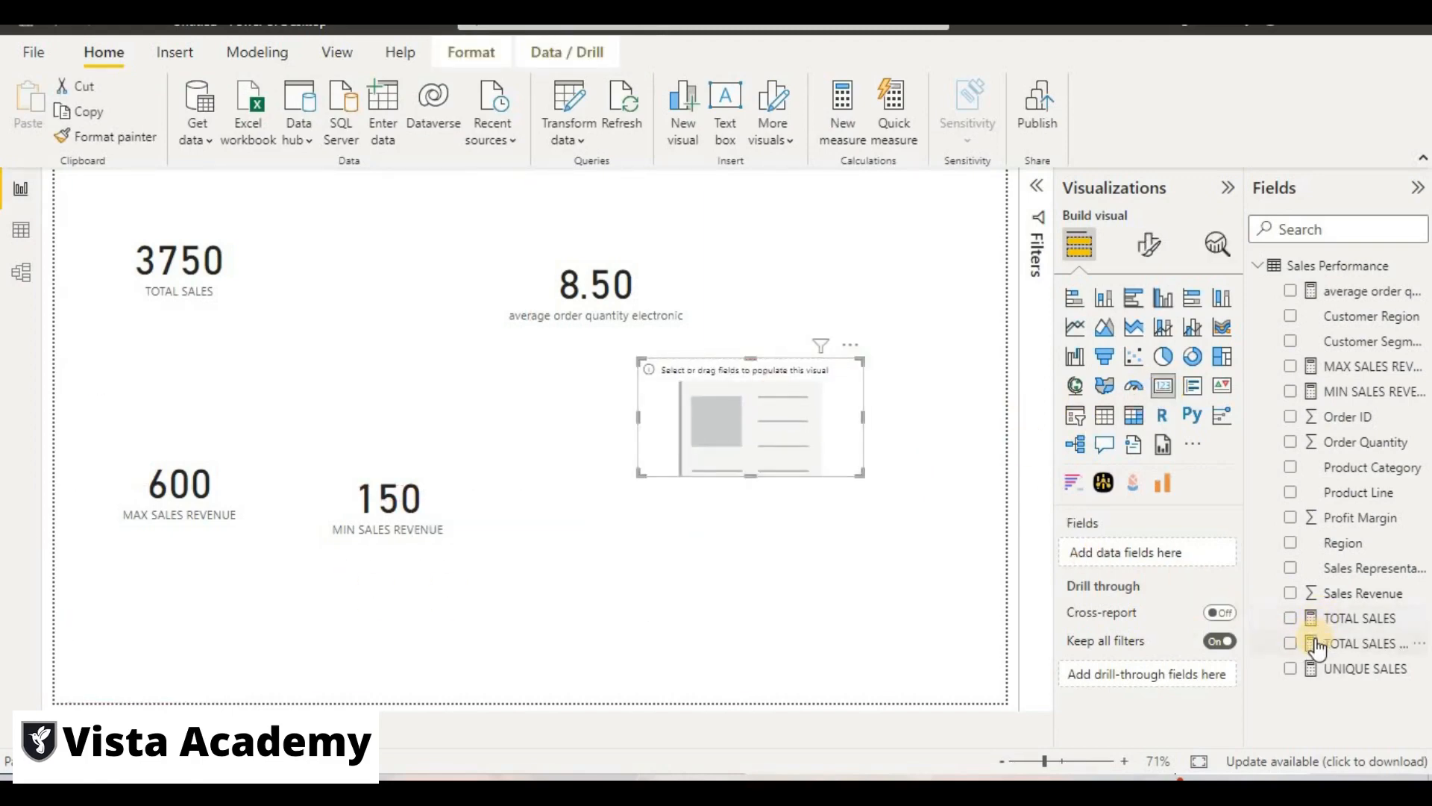
pyautogui.moveTo(1308, 642); pyautogui.dragTo(750, 418)
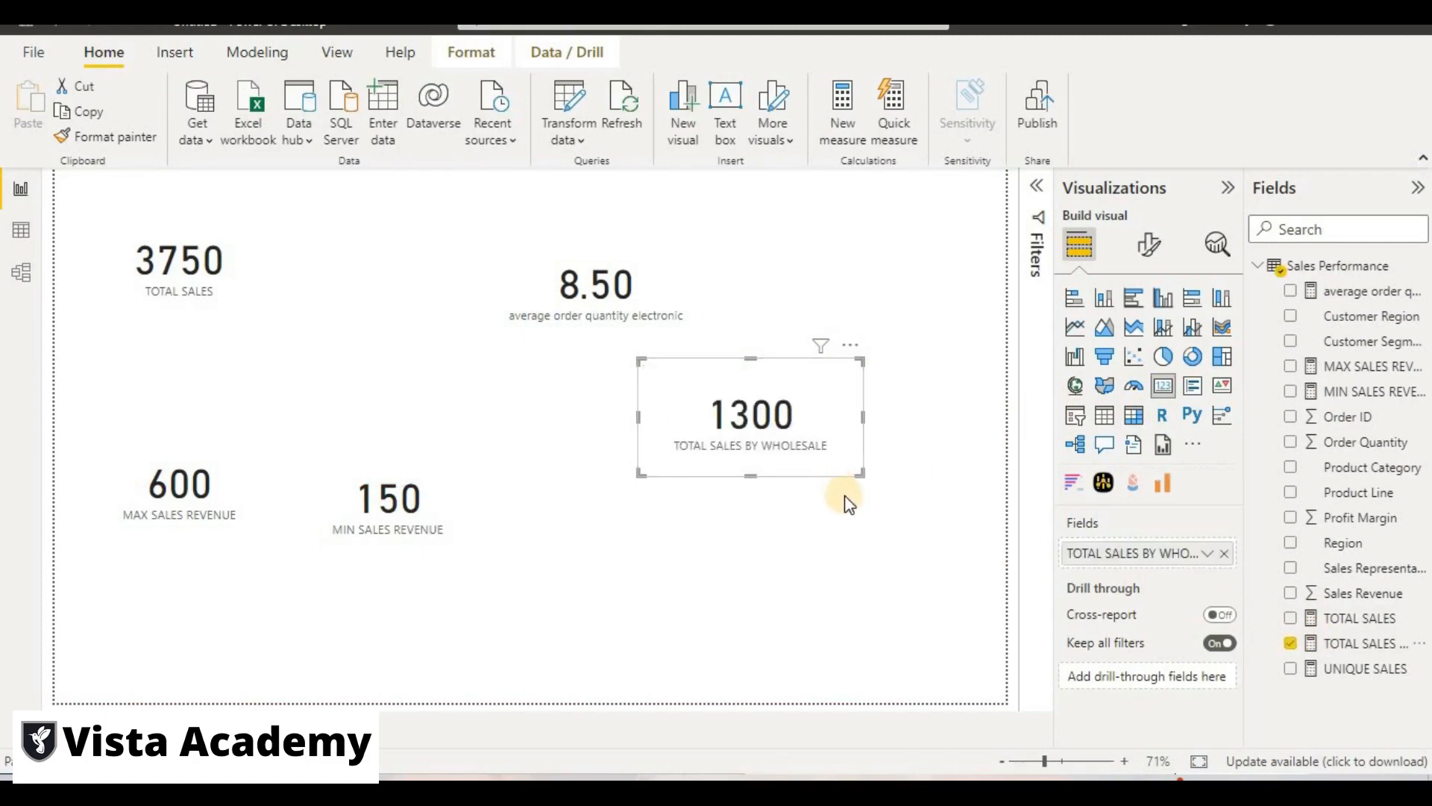
pyautogui.moveTo(857, 475); pyautogui.dragTo(932, 605)
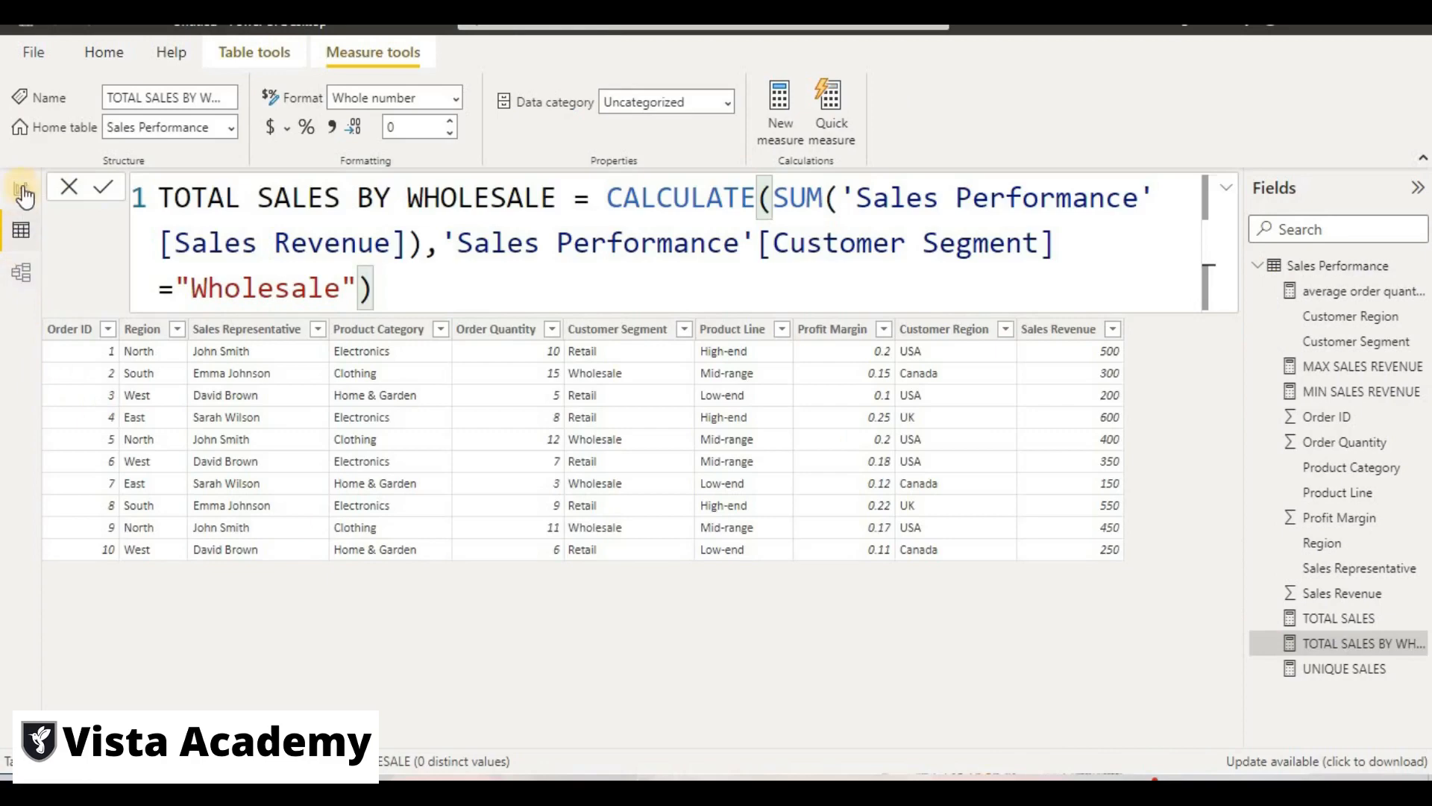
# Review the question on minimum profit margin for high end product against the table data, collapsing the expanded formula bar.
pyautogui.click(22, 191)
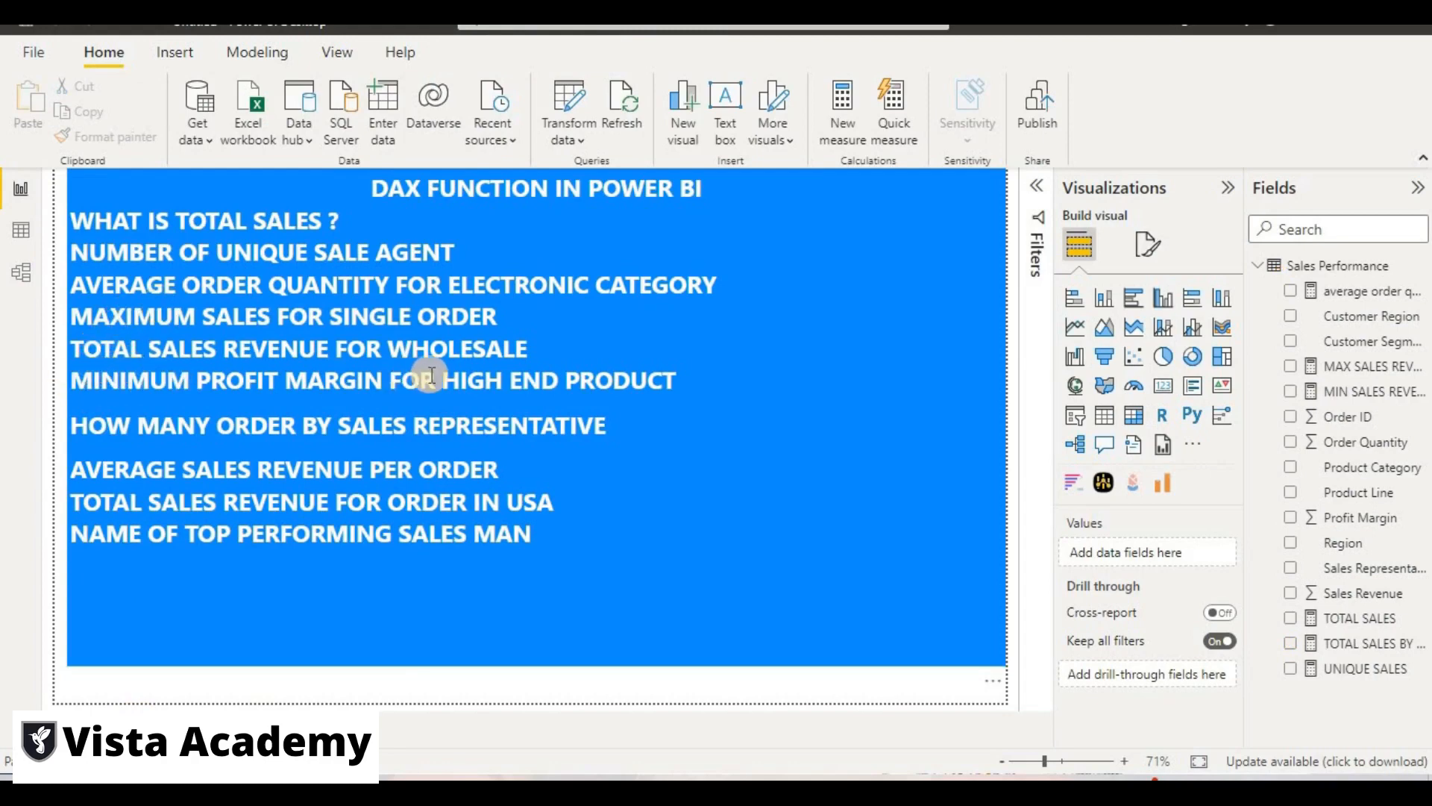
pyautogui.click(22, 233)
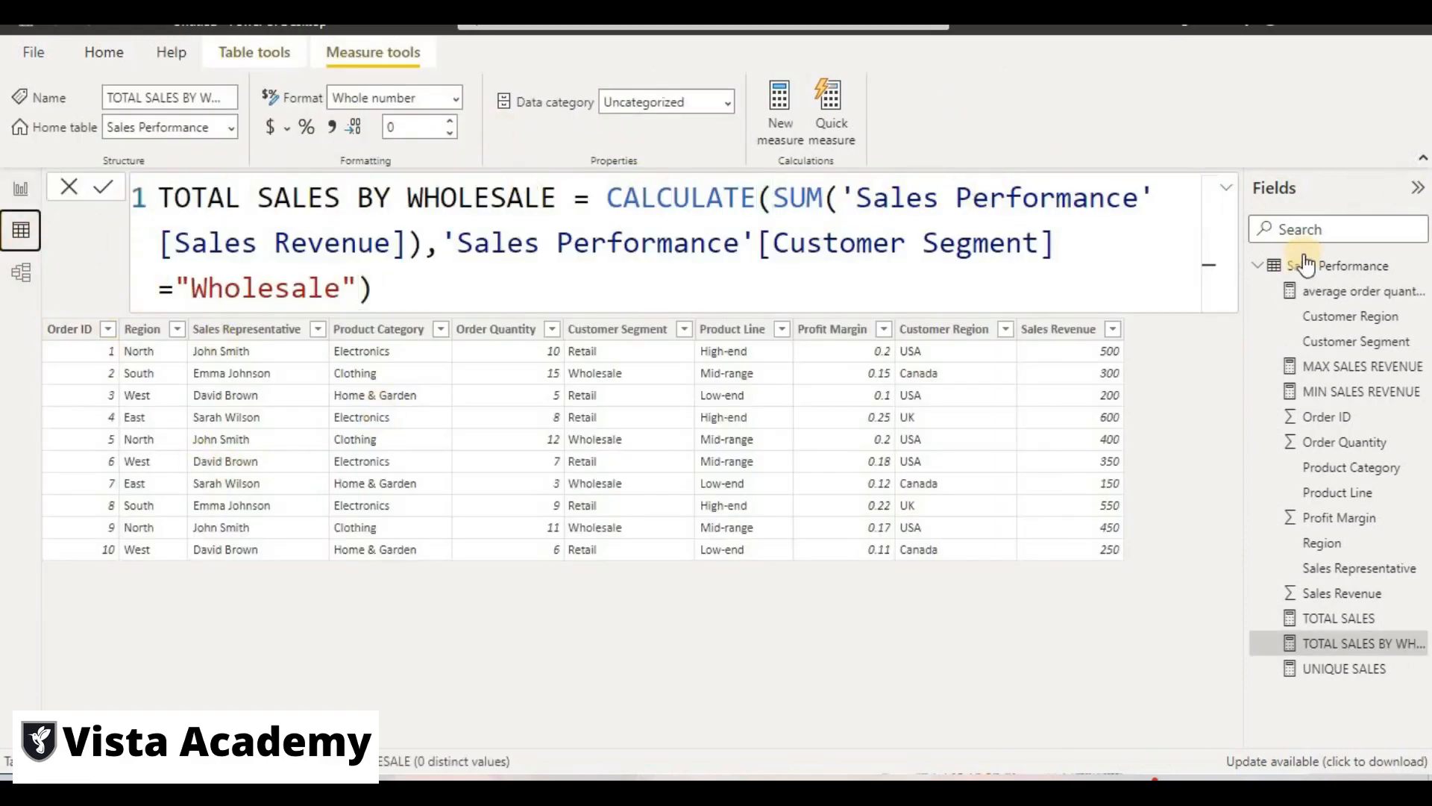
pyautogui.click(1225, 188)
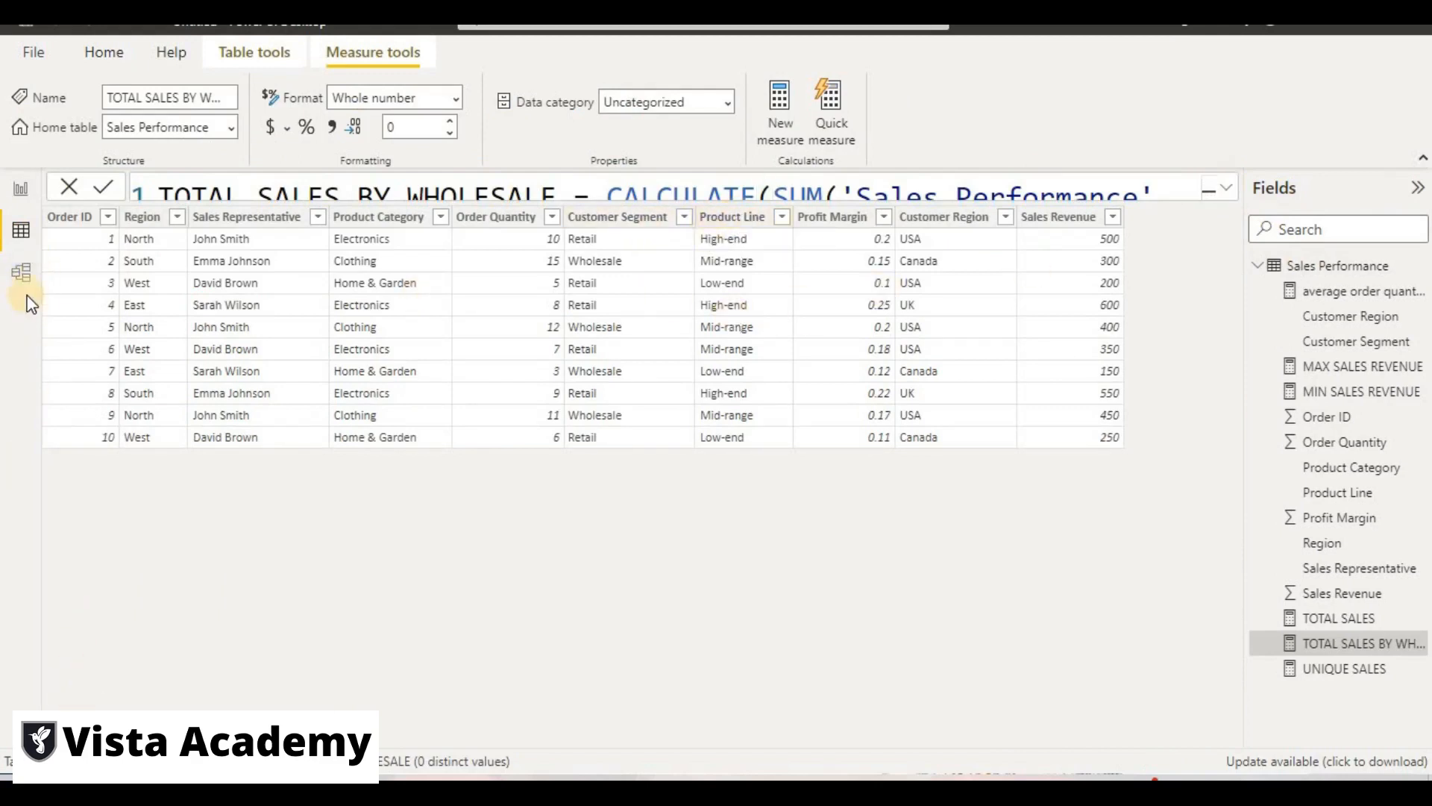
pyautogui.click(21, 188)
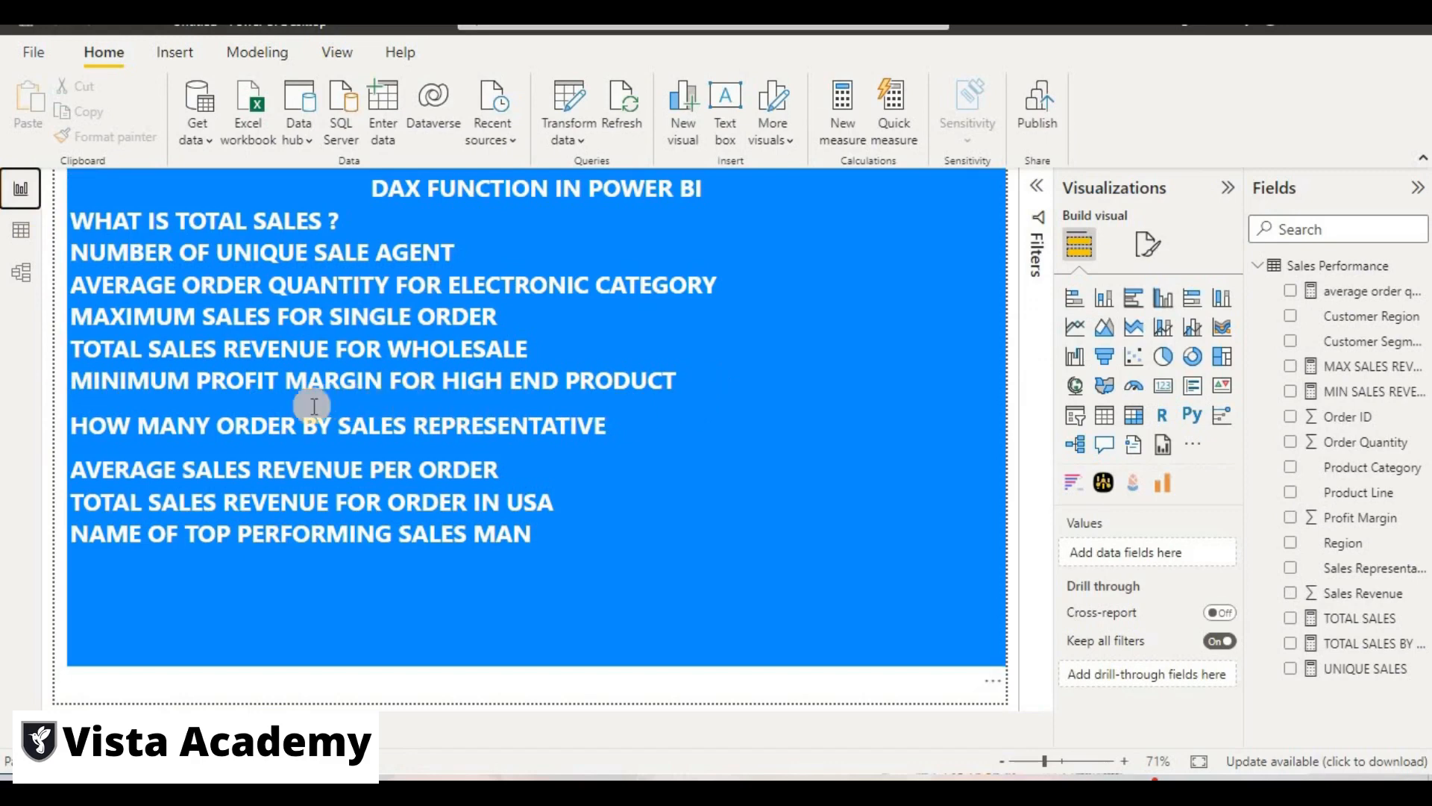
pyautogui.click(20, 228)
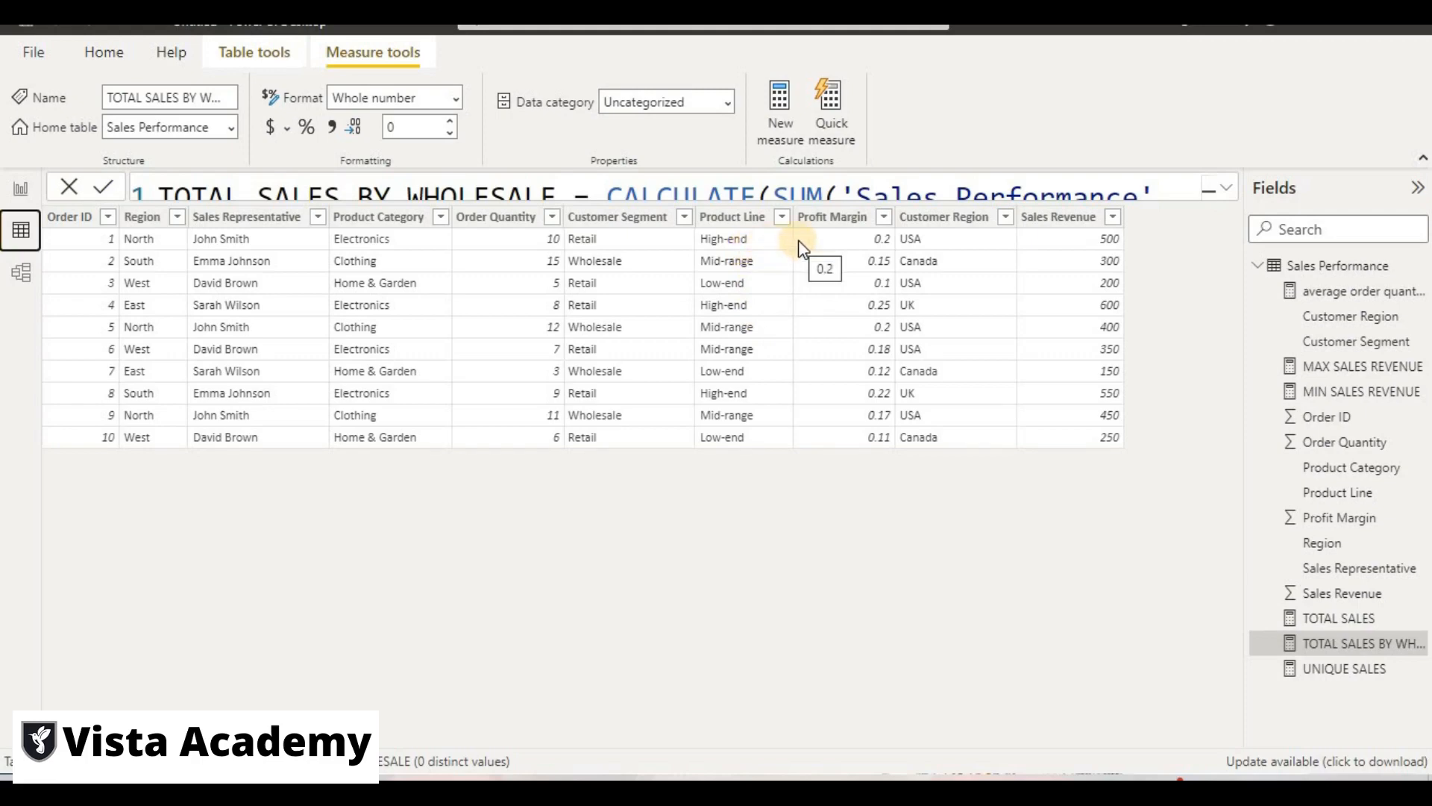
# Create a new measure in the Sales Performance table named MIN PROFIT MARGIN HIGH END PRODUCT.
pyautogui.click(776, 144)
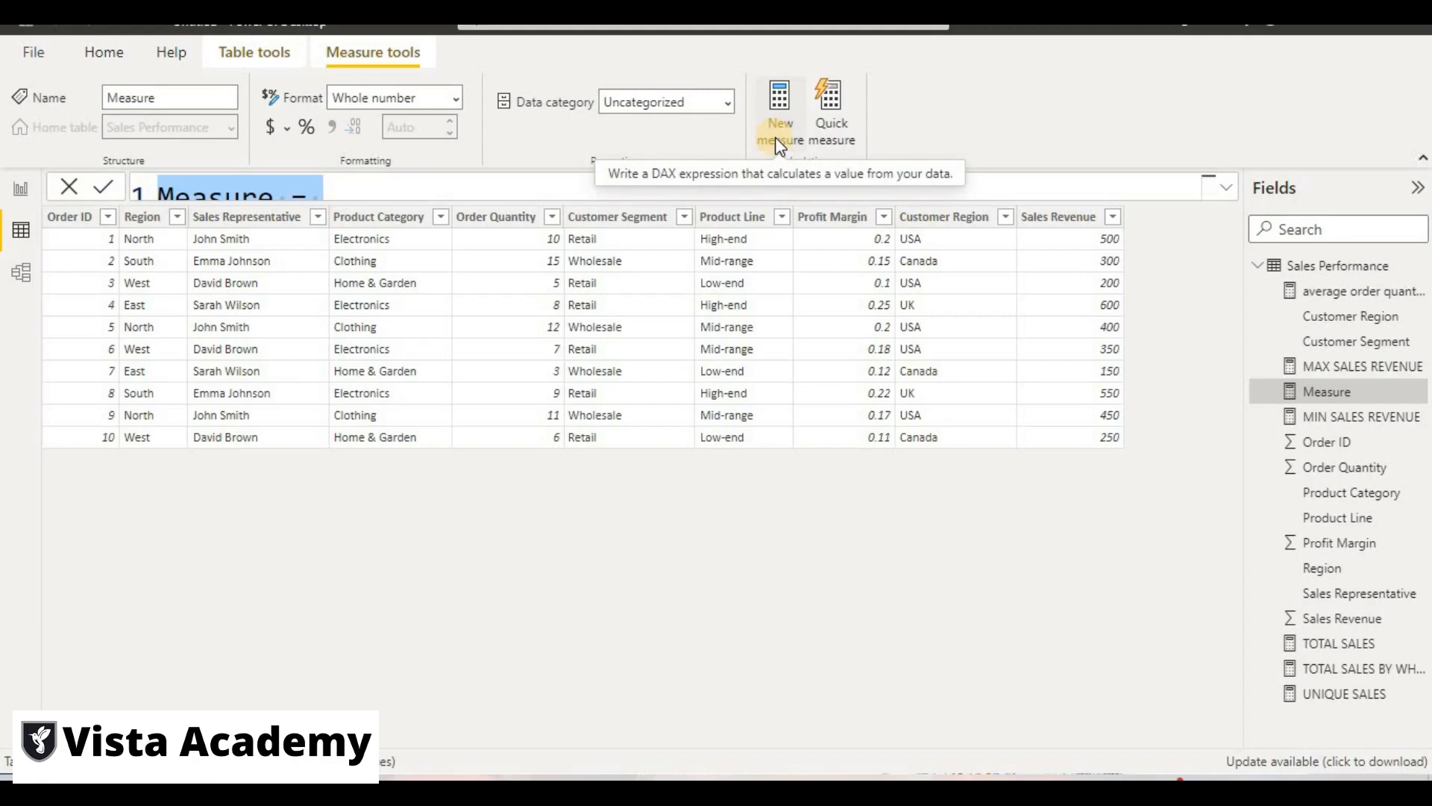
pyautogui.write('min')
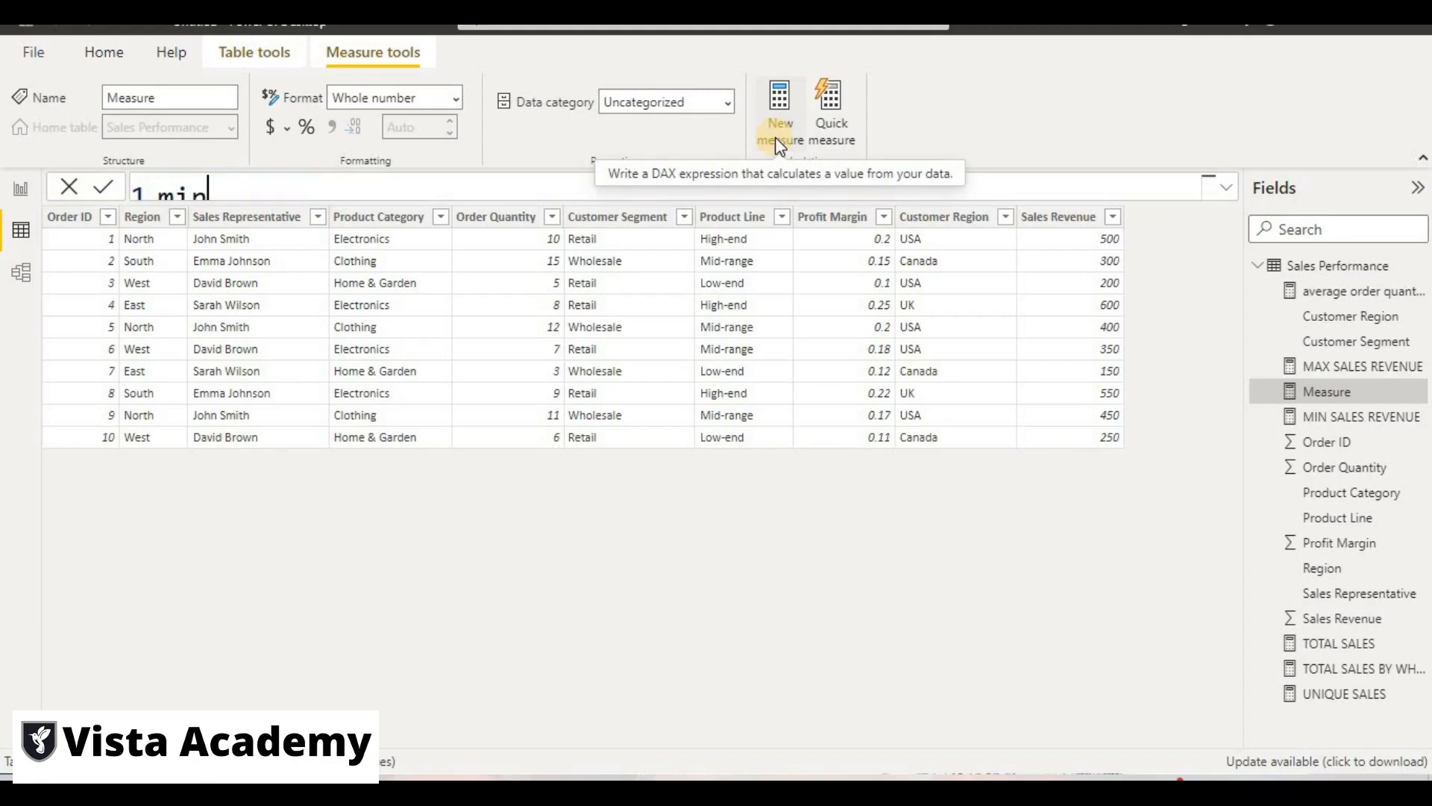
pyautogui.click(1228, 196)
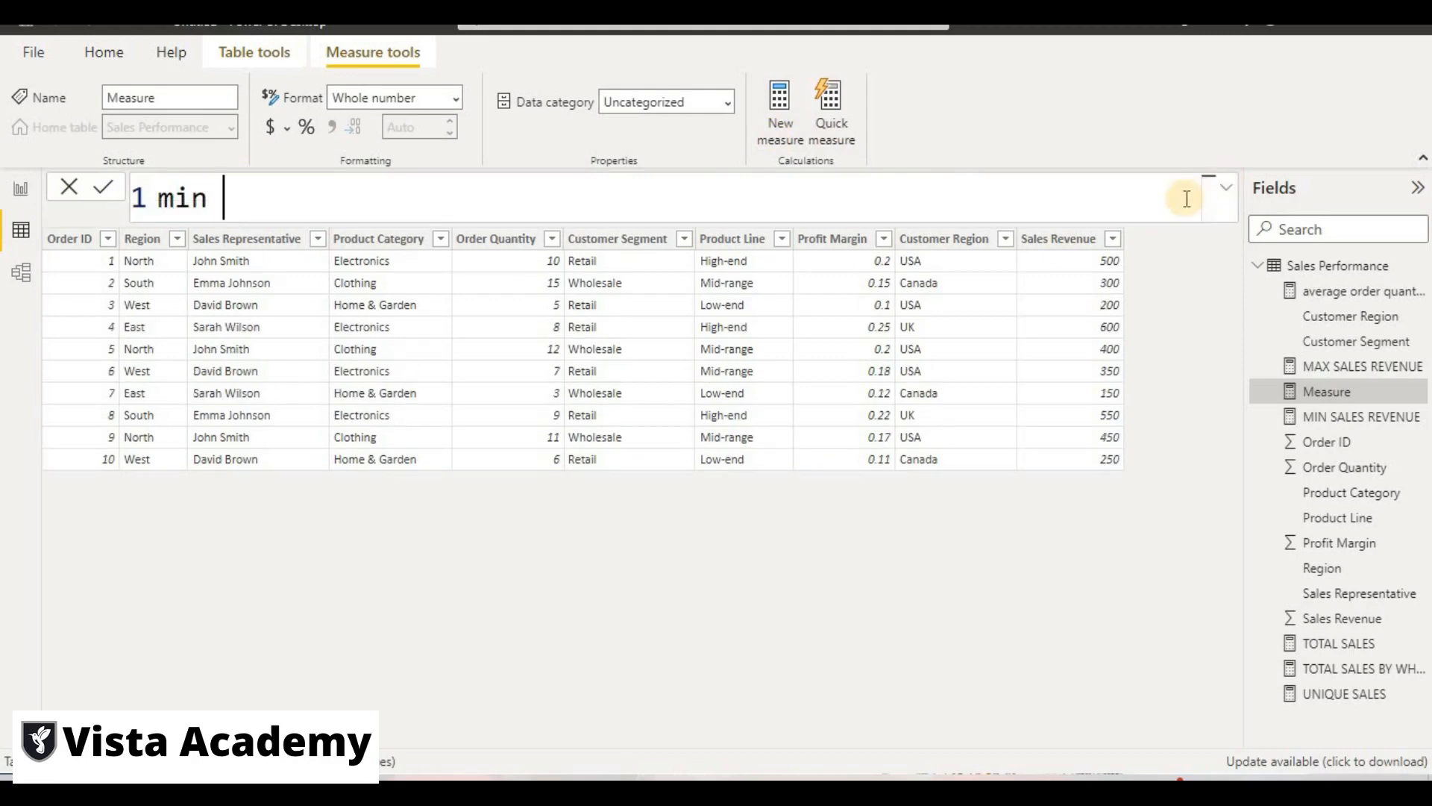
pyautogui.press('BackSpace')
pyautogui.press('BackSpace')
pyautogui.press('BackSpace')
pyautogui.write('N PROF')
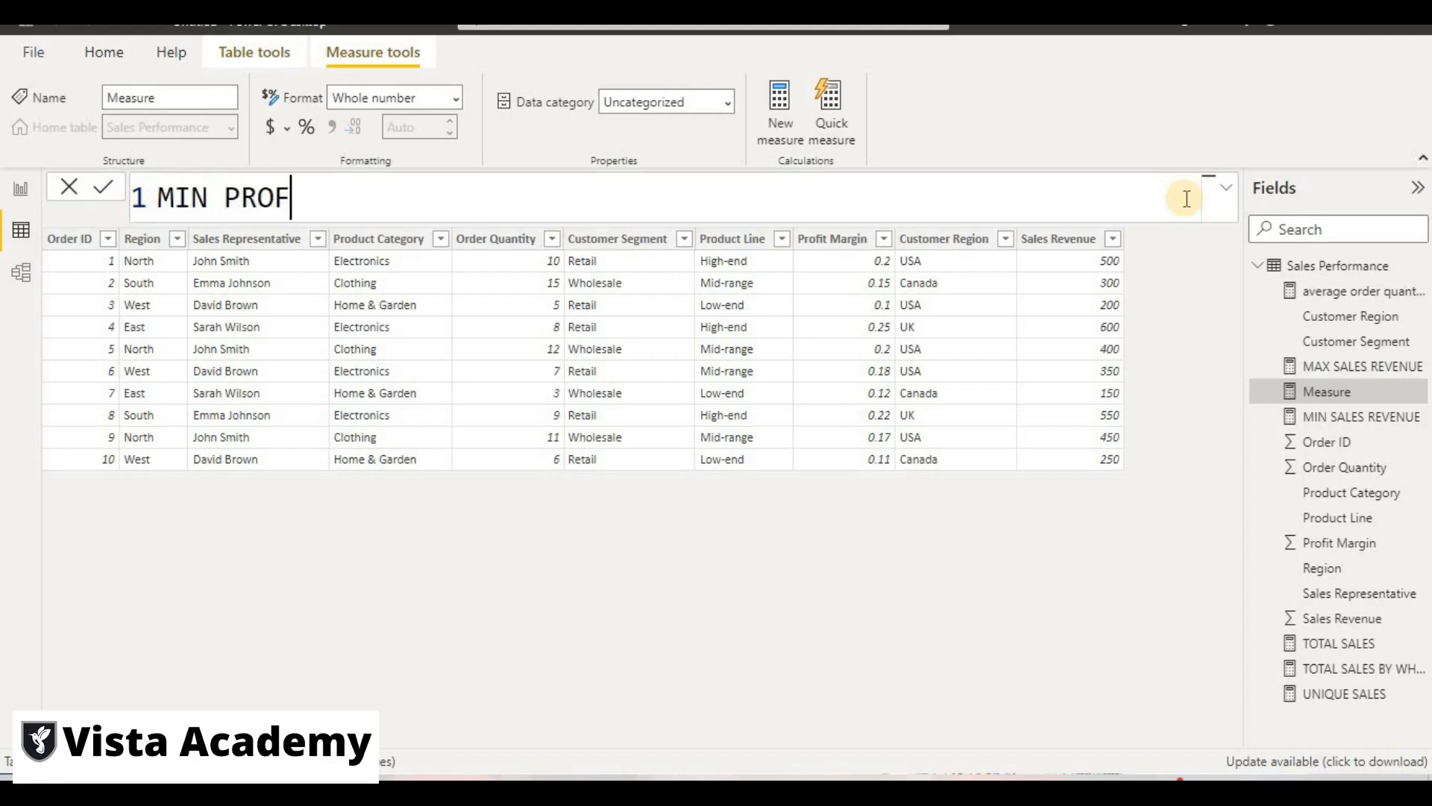
pyautogui.write('IT MARGIN ')
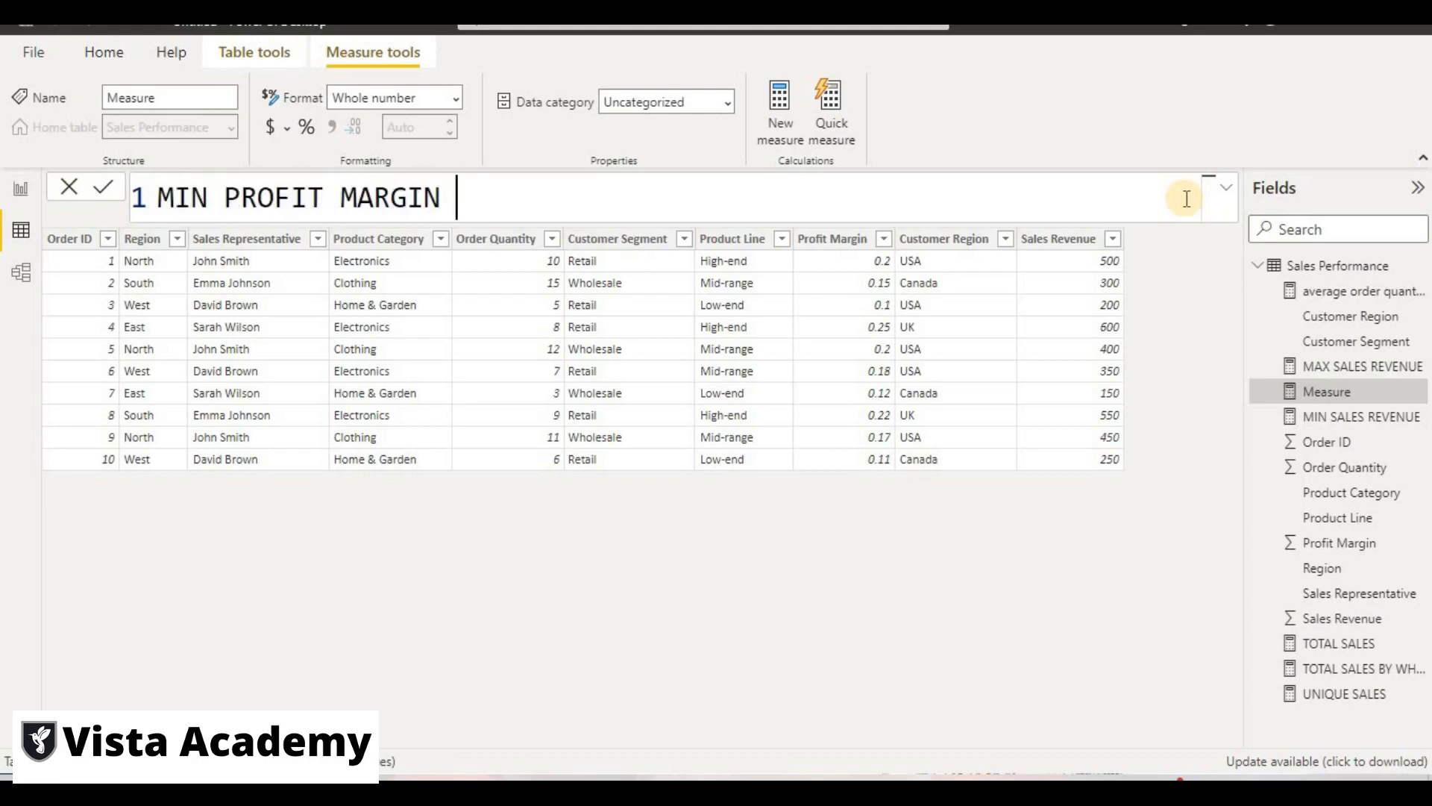
pyautogui.write('HIGH EN')
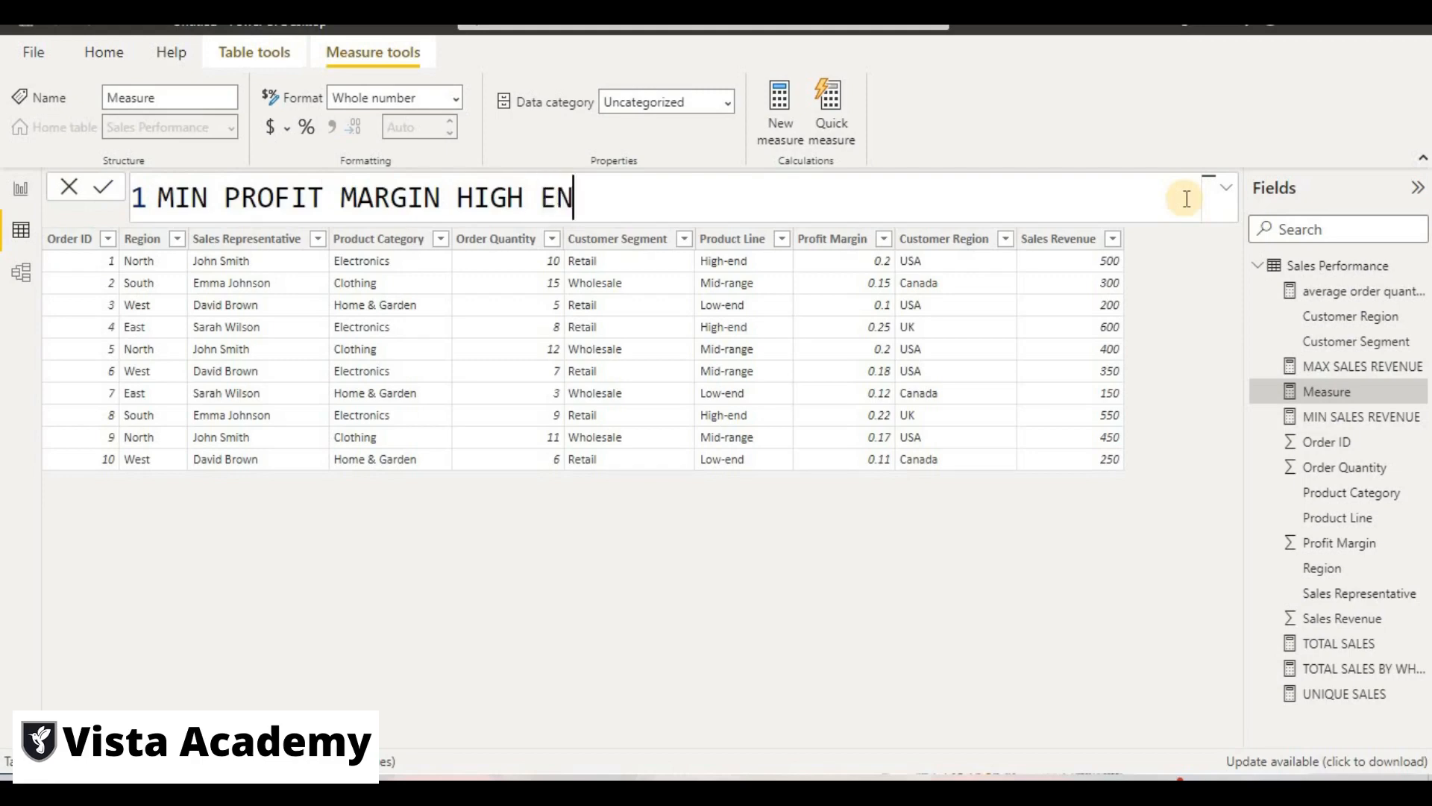
pyautogui.write('D PRODUCT')
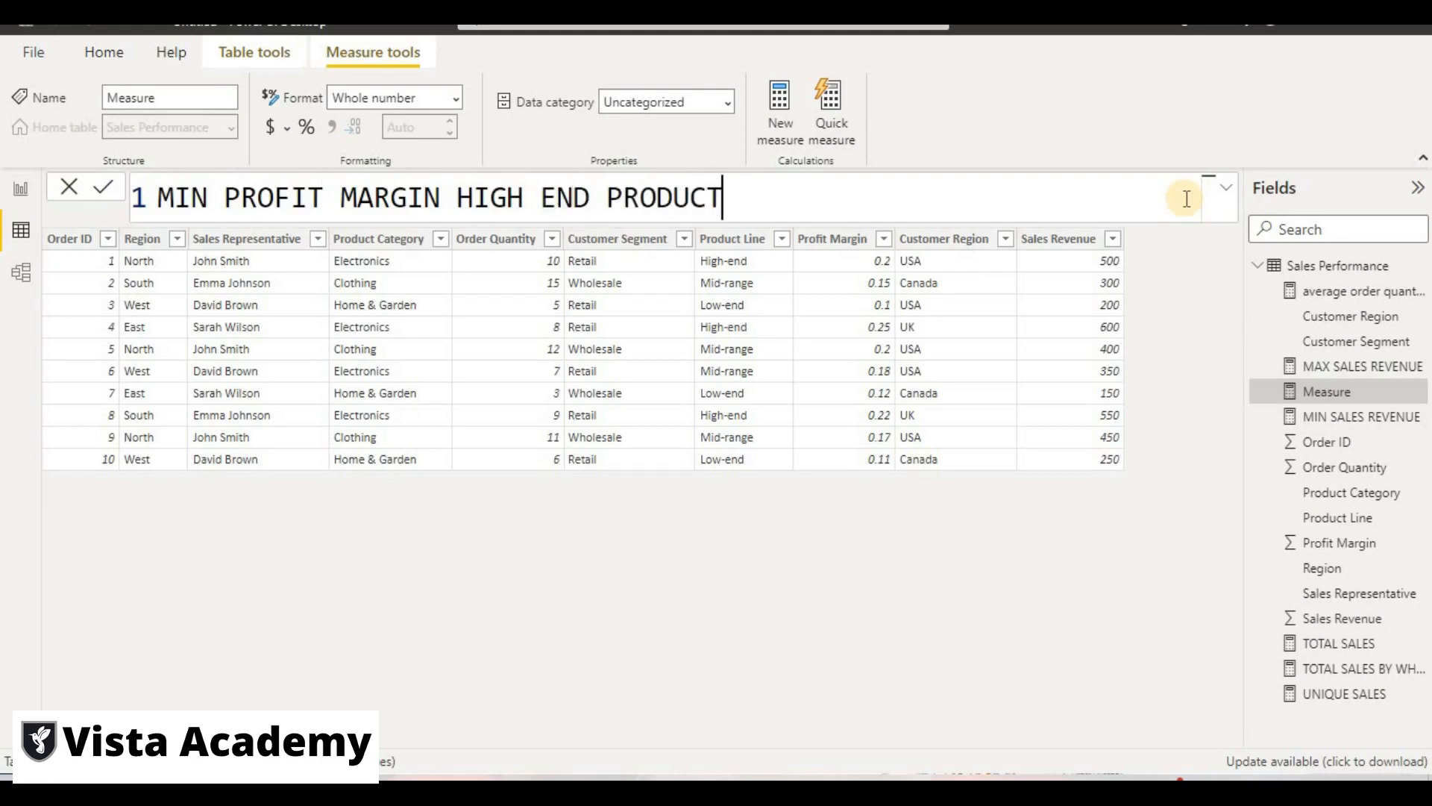
# Start the measure's formula with MINX over a FILTER of the 'Sales Performance' table.
pyautogui.write('=MIN')
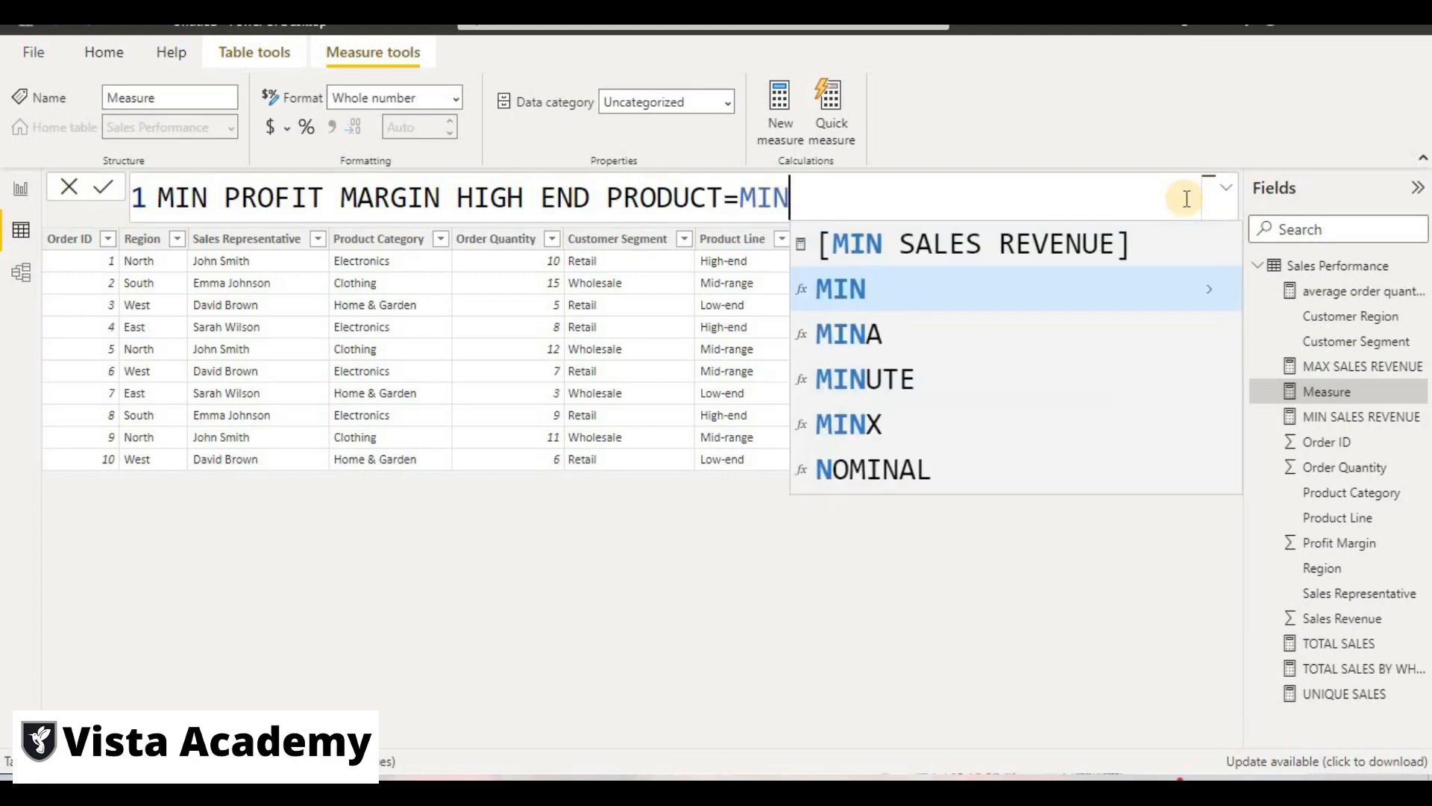
pyautogui.write('X')
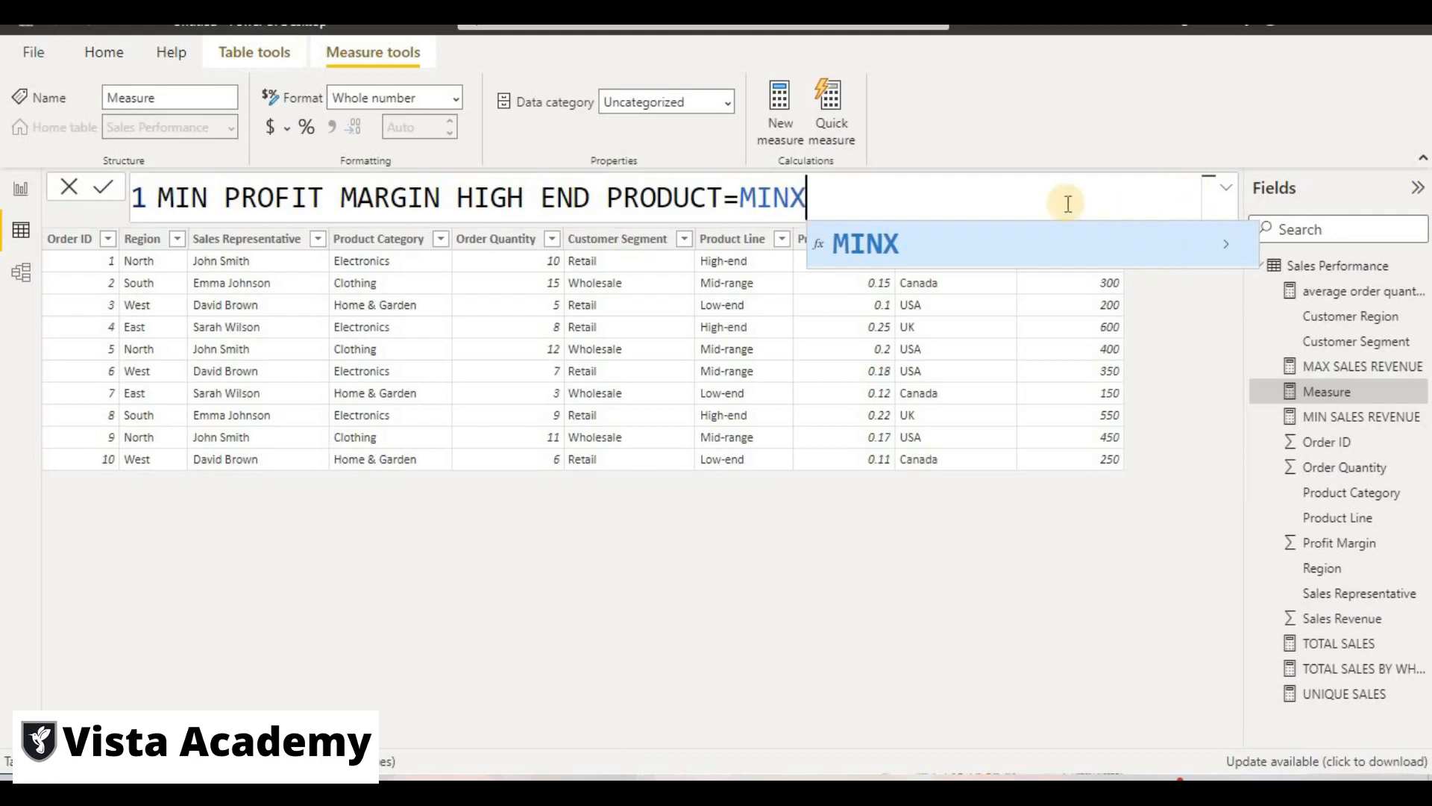
pyautogui.write('(F')
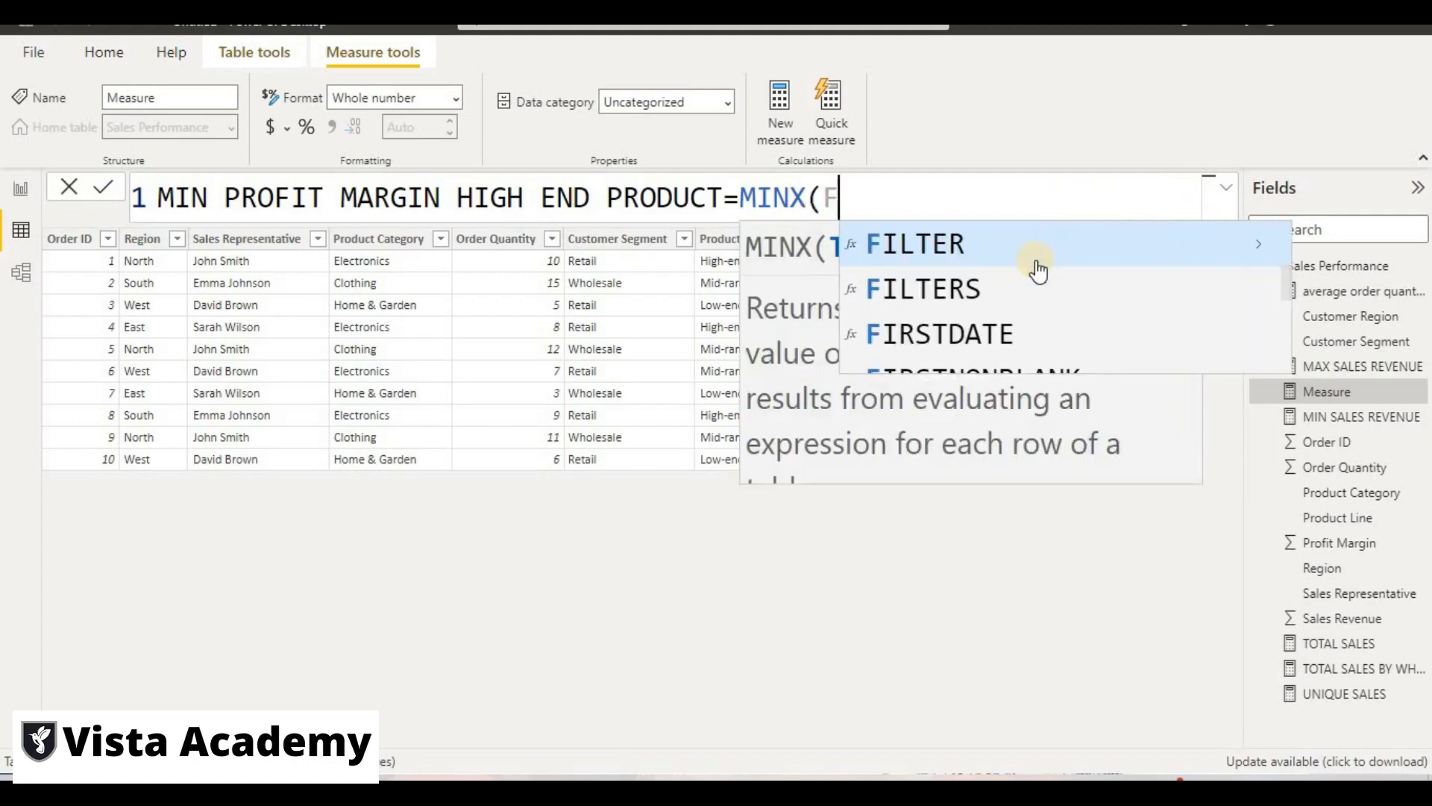
pyautogui.click(1048, 244)
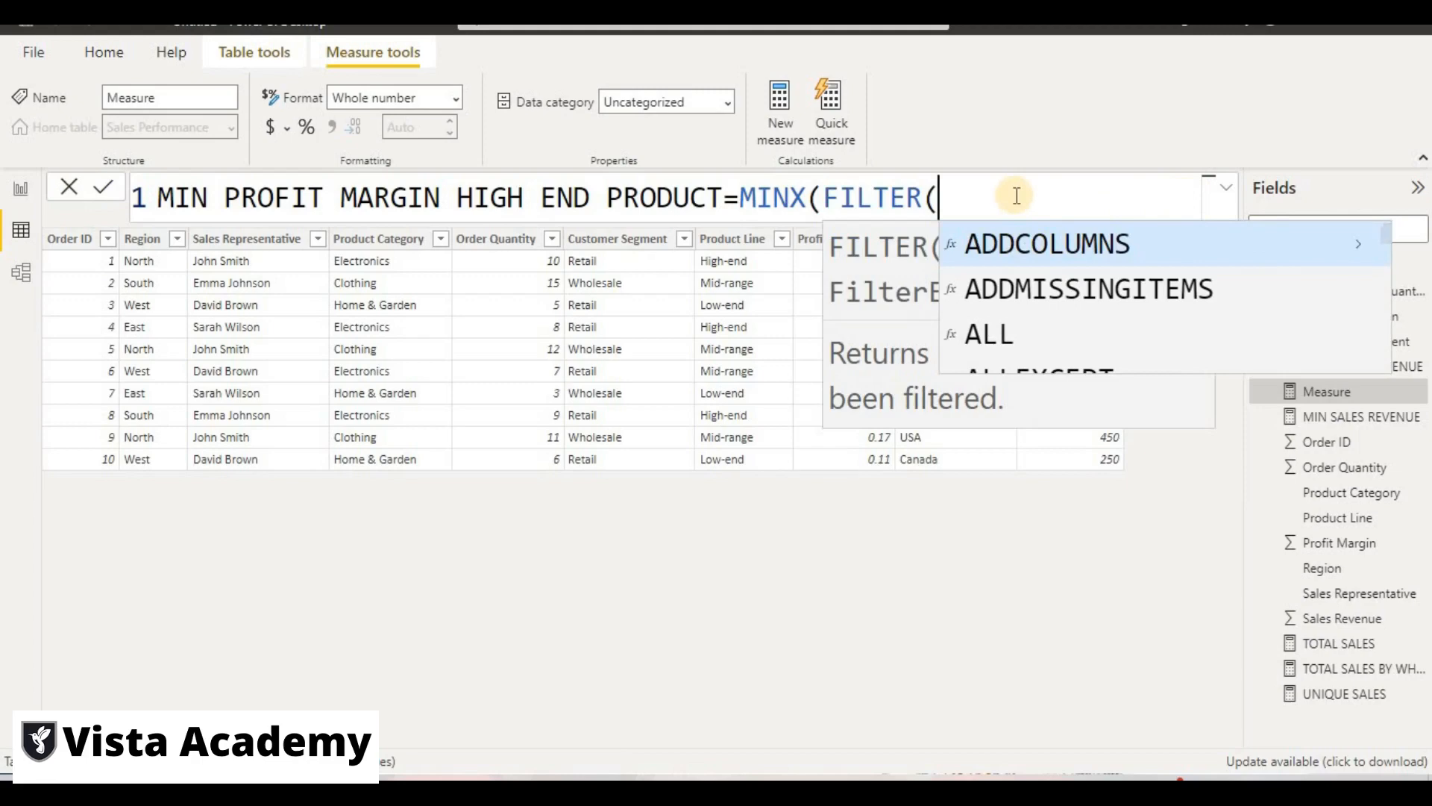
pyautogui.write('SA')
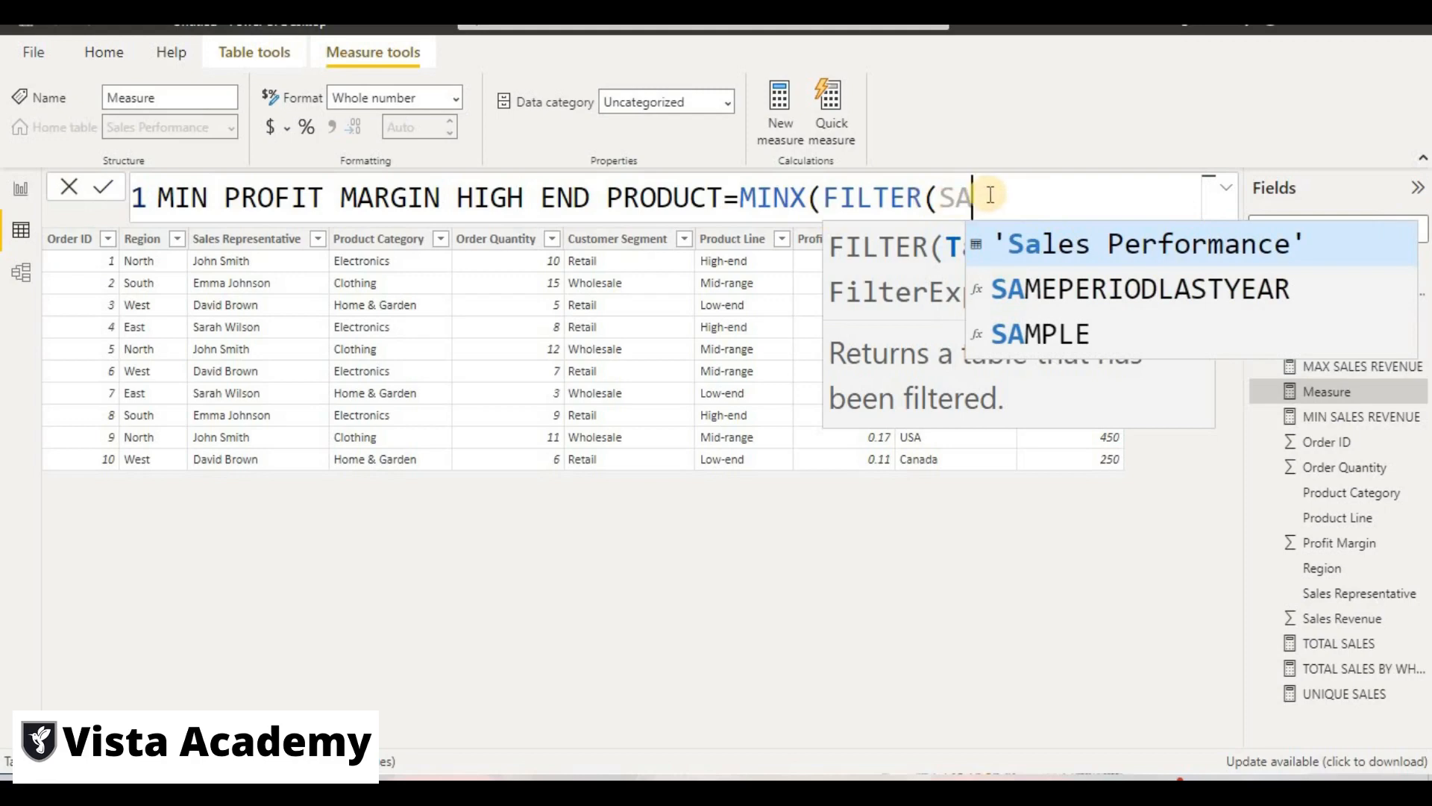
pyautogui.press('BackSpace')
pyautogui.press('BackSpace')
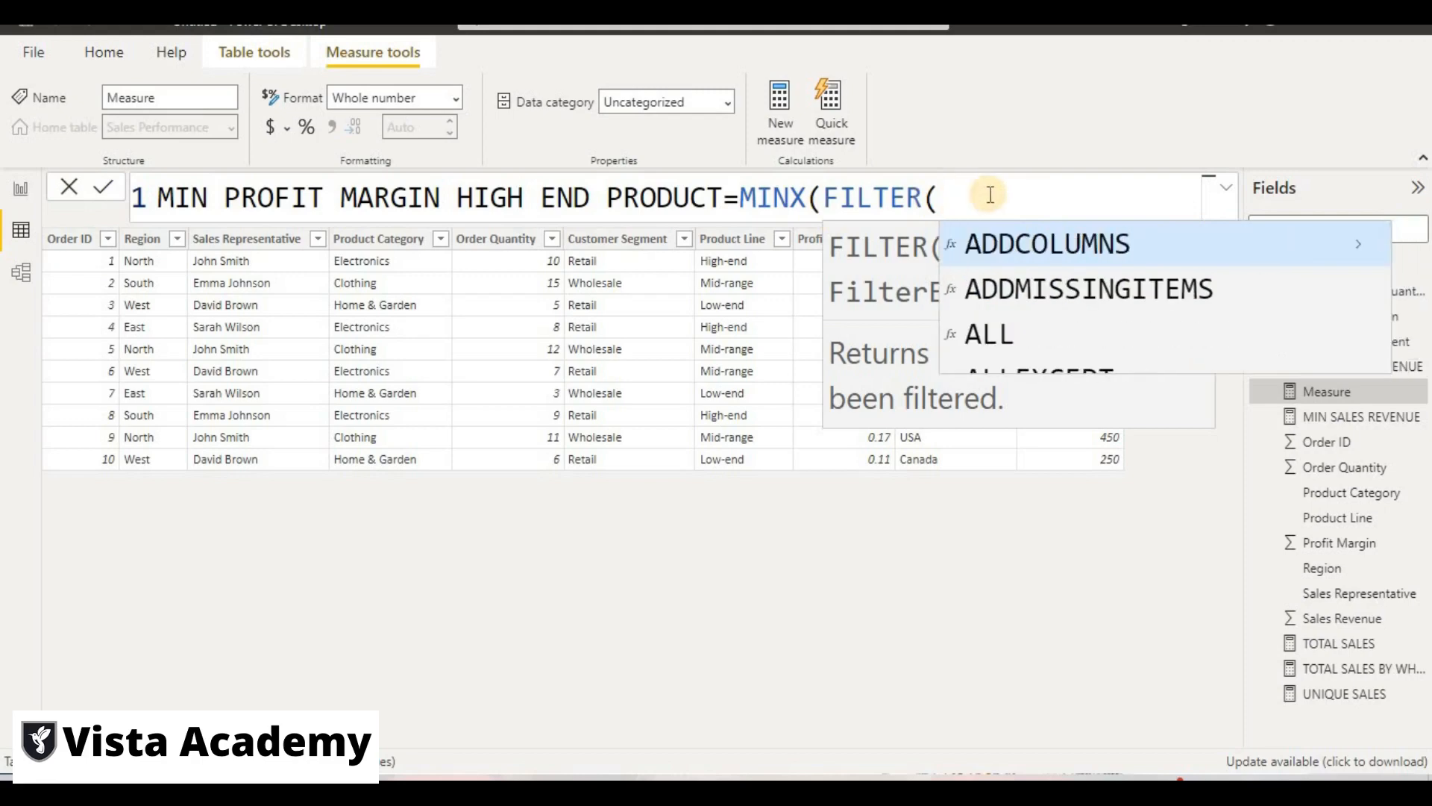
pyautogui.write("'SA")
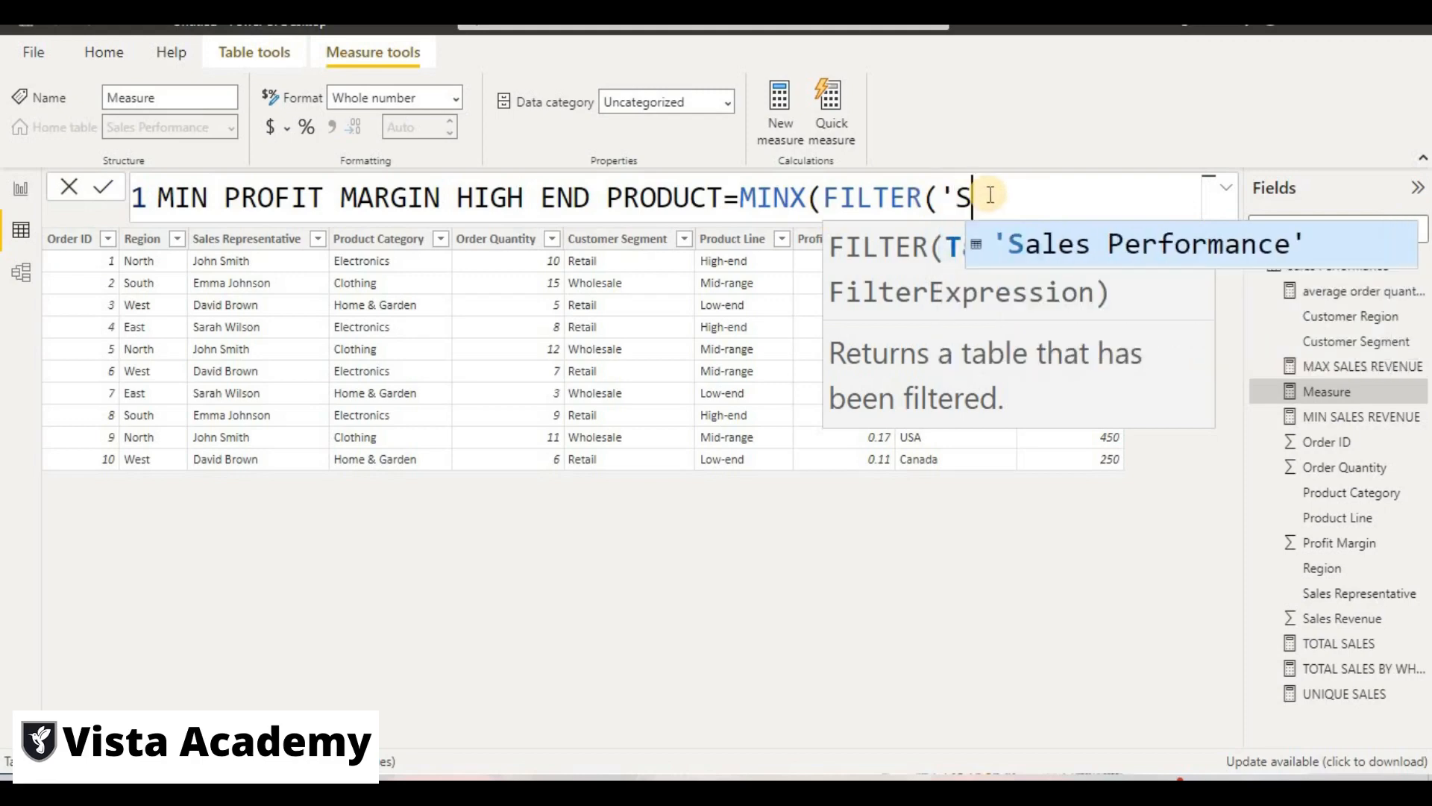
pyautogui.click(1050, 254)
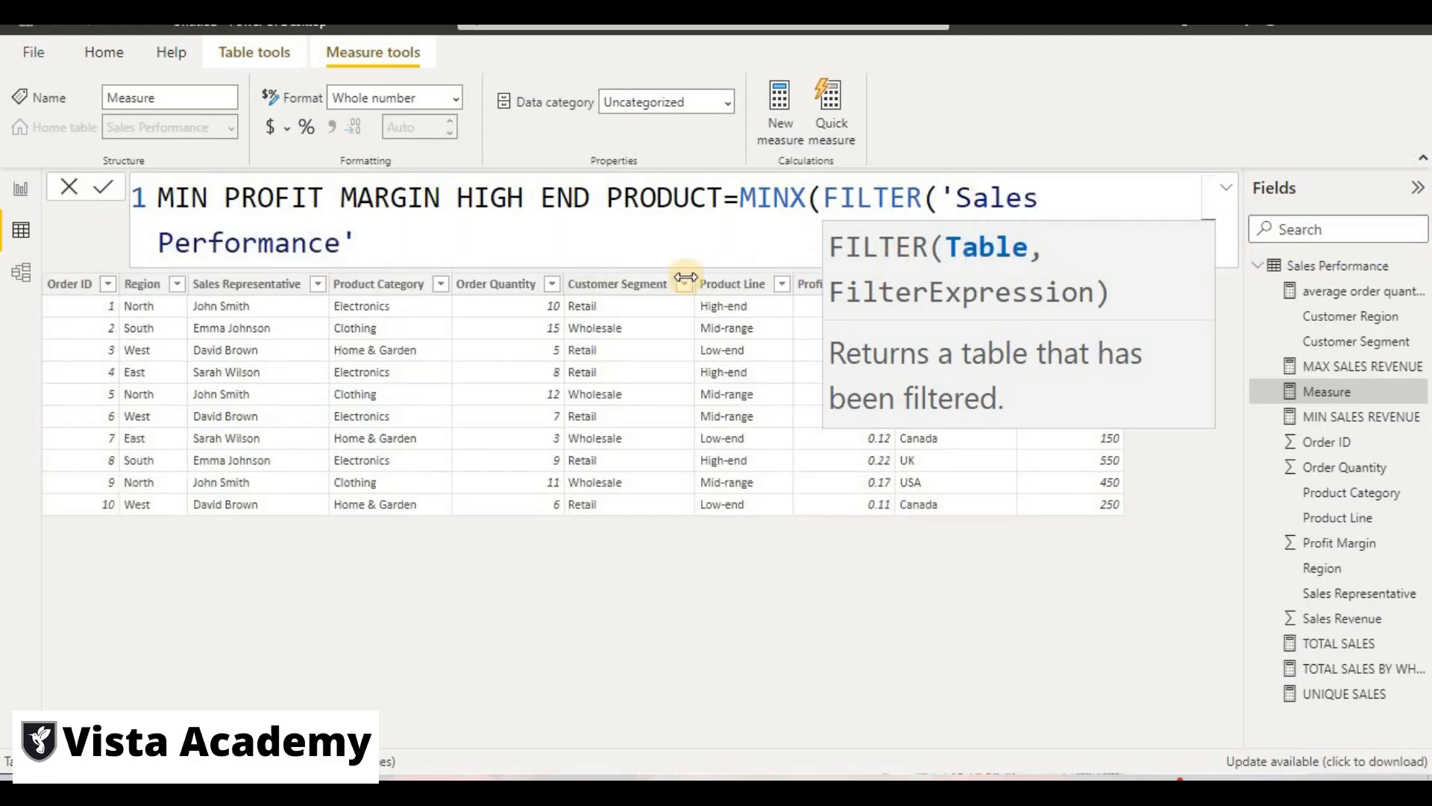
# Enter 'Sales Performance'[Product Line] as the column in the FILTER condition, replacing the mistaken Product Category pick.
pyautogui.write(',SA')
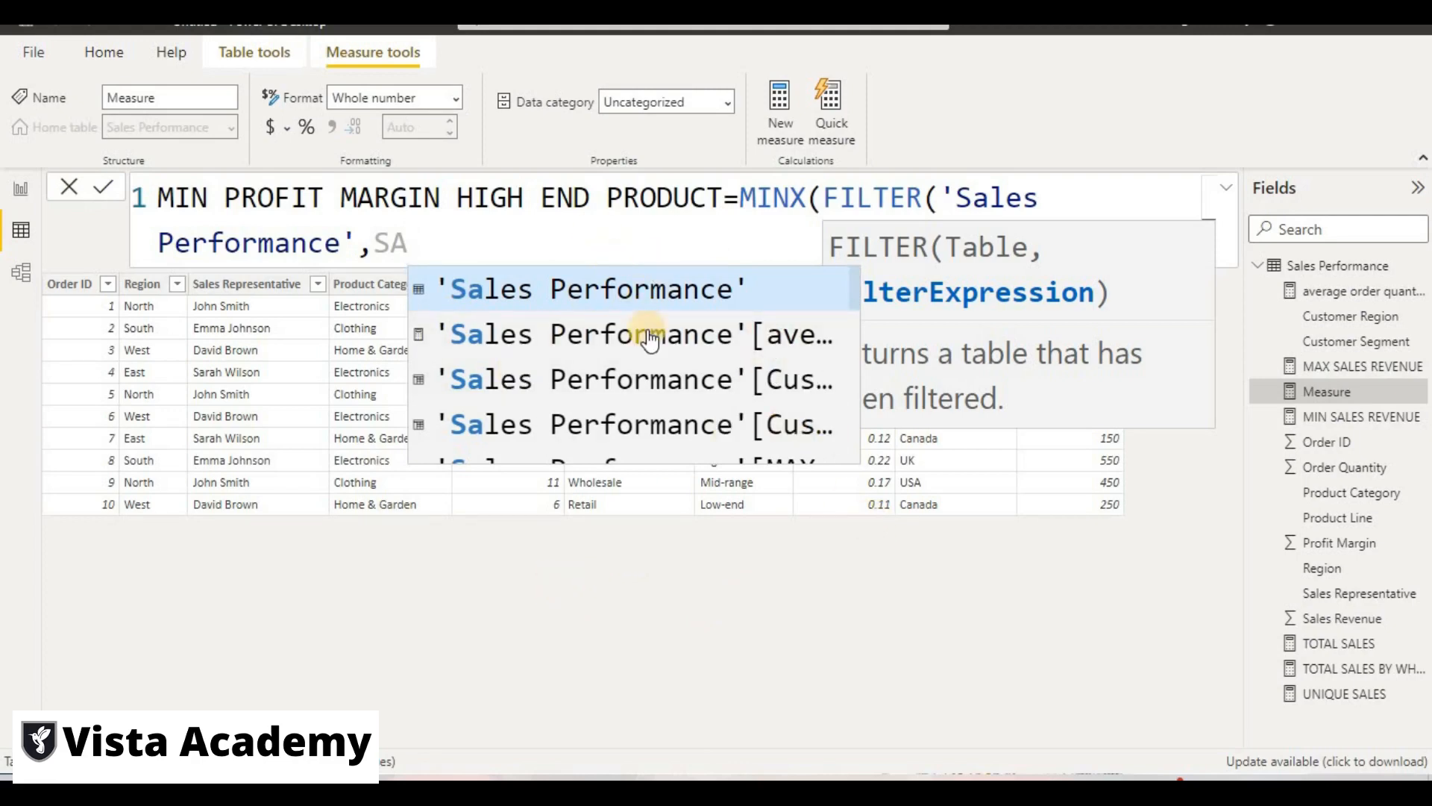
pyautogui.moveTo(855, 280); pyautogui.dragTo(853, 346)
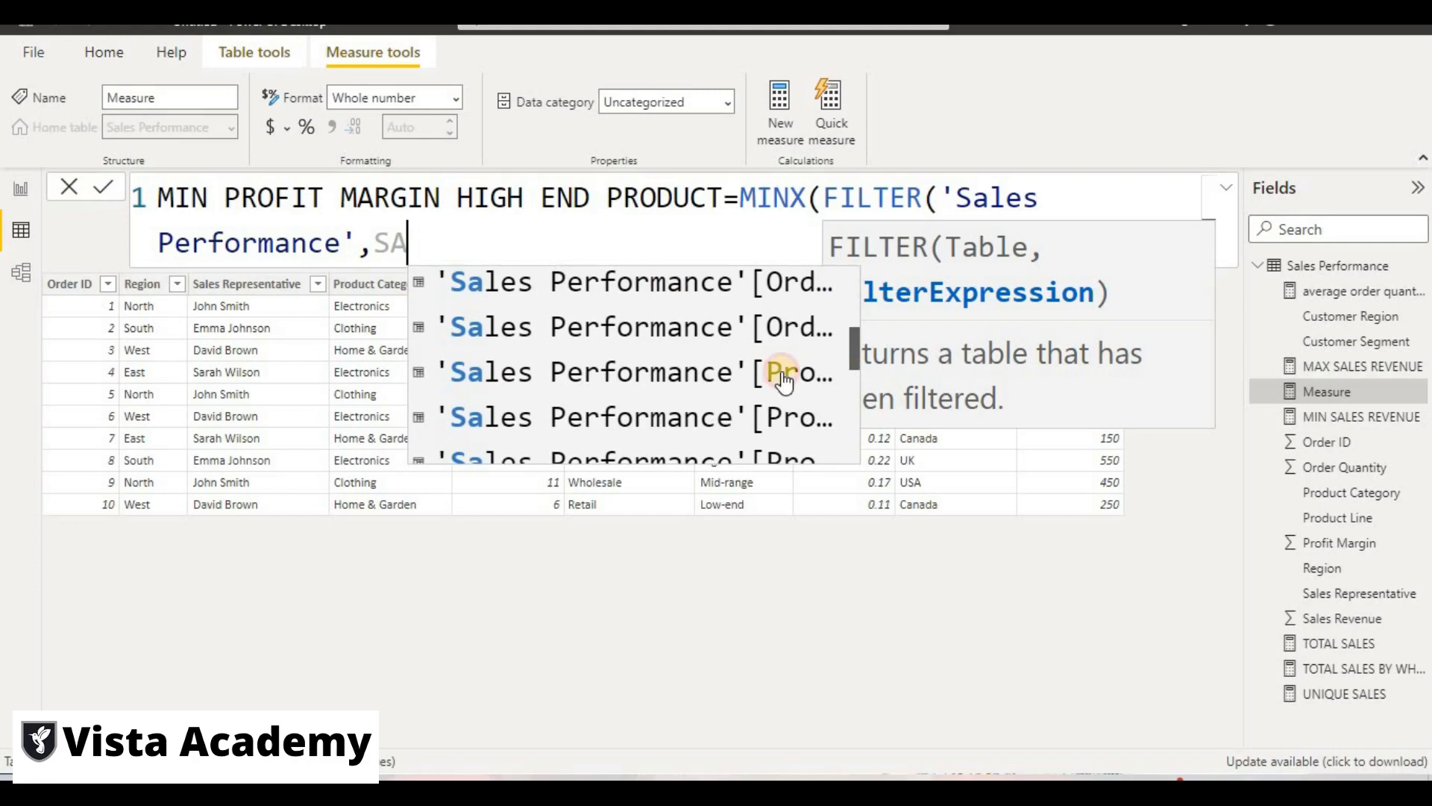
pyautogui.click(733, 383)
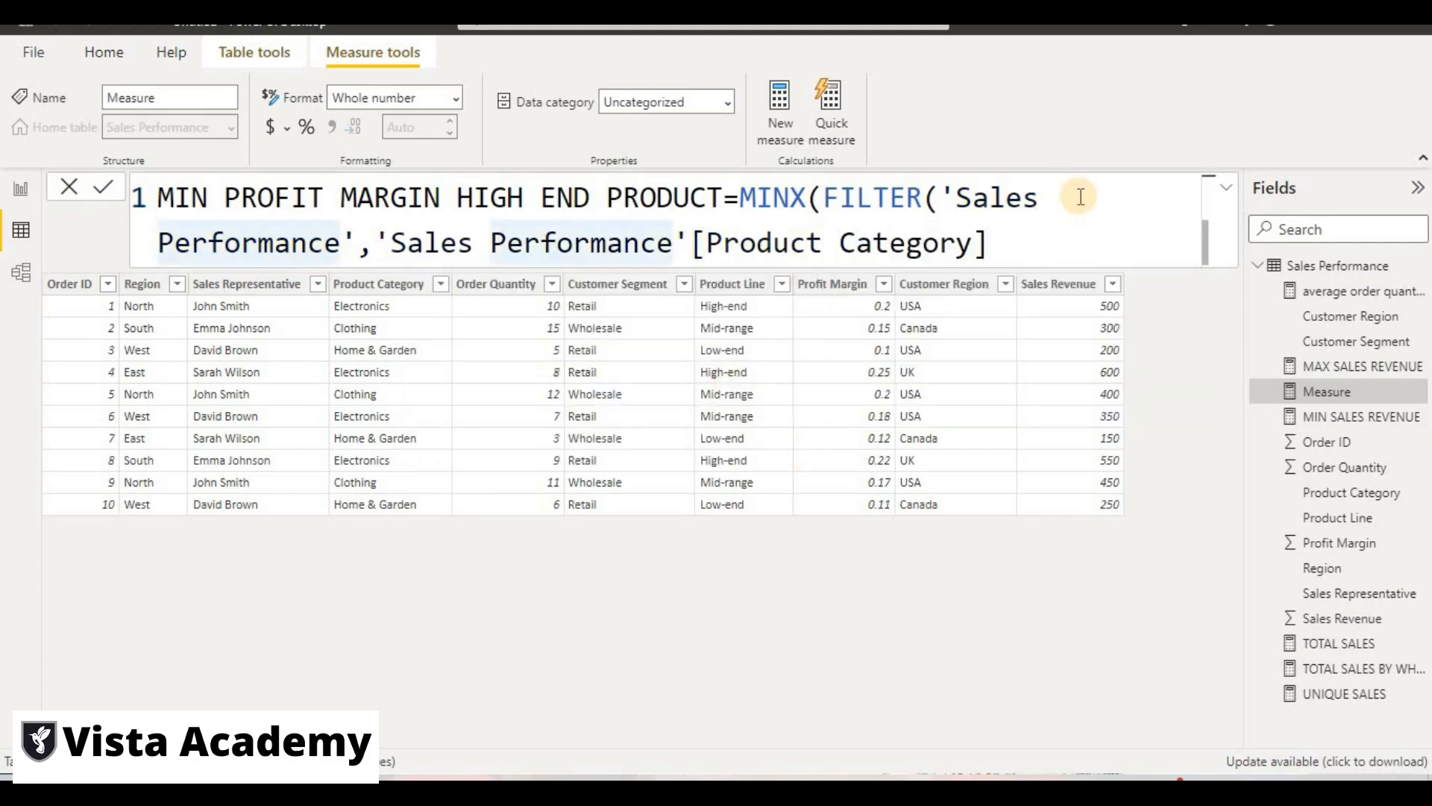
pyautogui.click(1053, 247)
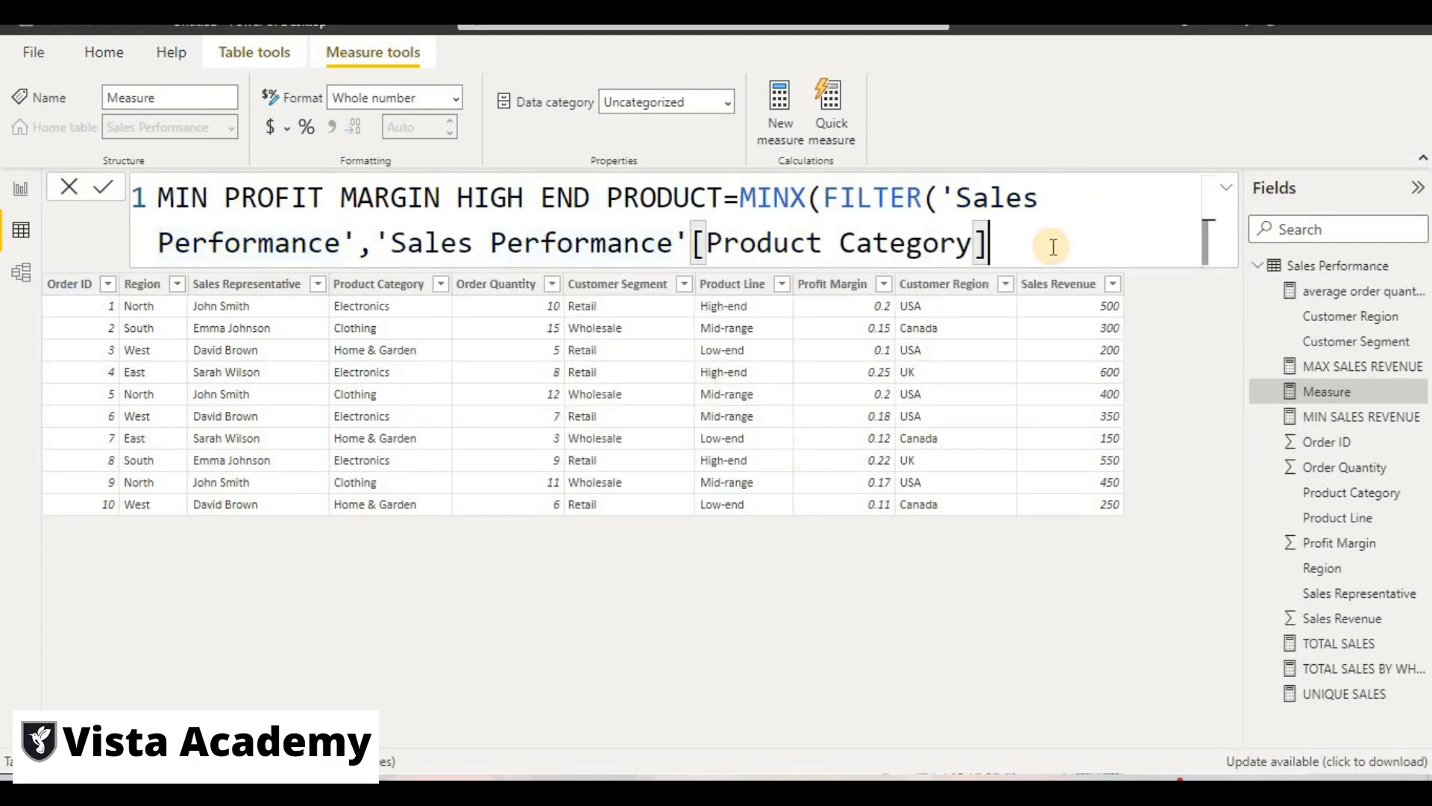
pyautogui.press('BackSpace')
pyautogui.press('BackSpace')
pyautogui.press('BackSpace')
pyautogui.press('BackSpace')
pyautogui.press('BackSpace')
pyautogui.press('BackSpace')
pyautogui.press('BackSpace')
pyautogui.press('BackSpace')
pyautogui.press('BackSpace')
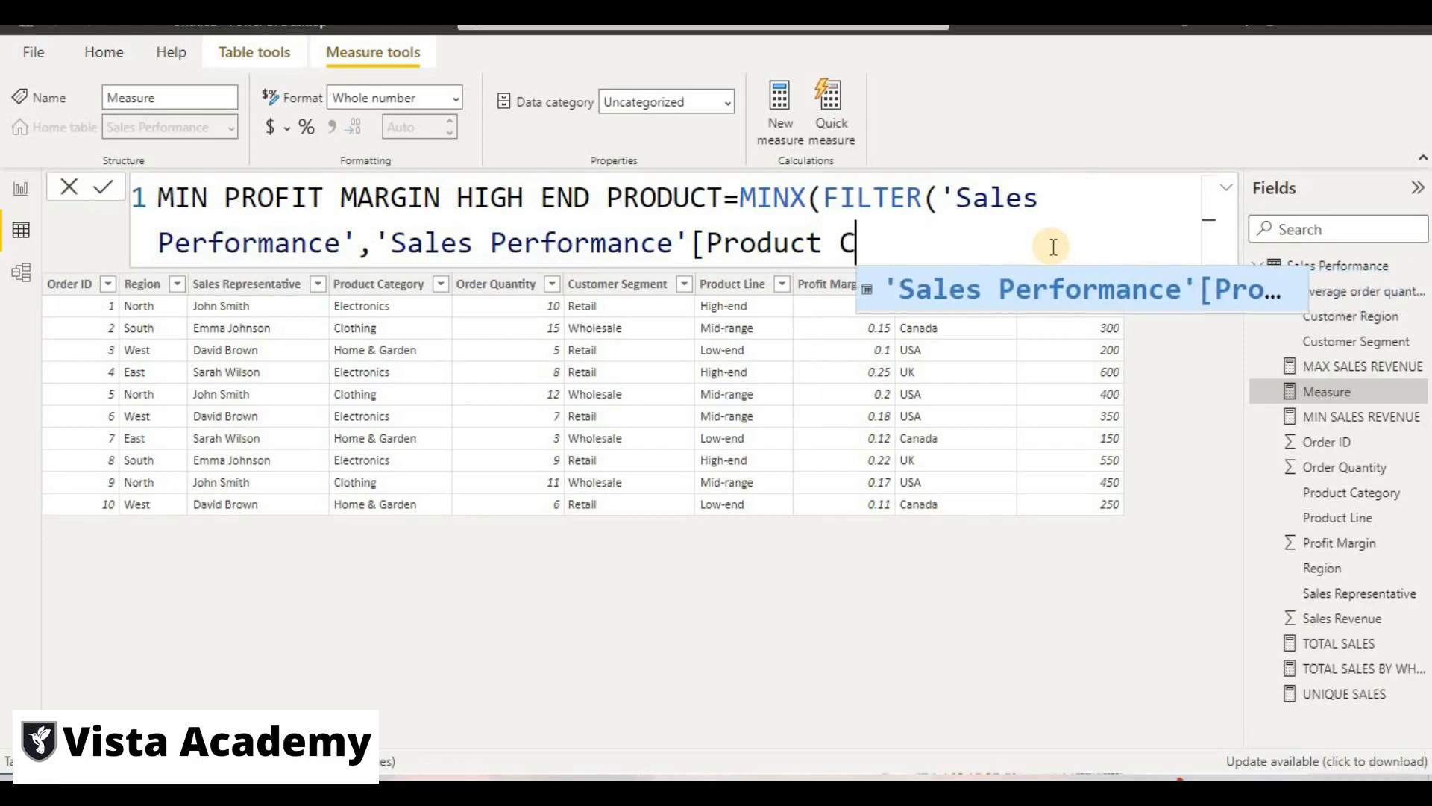
pyautogui.click(1109, 332)
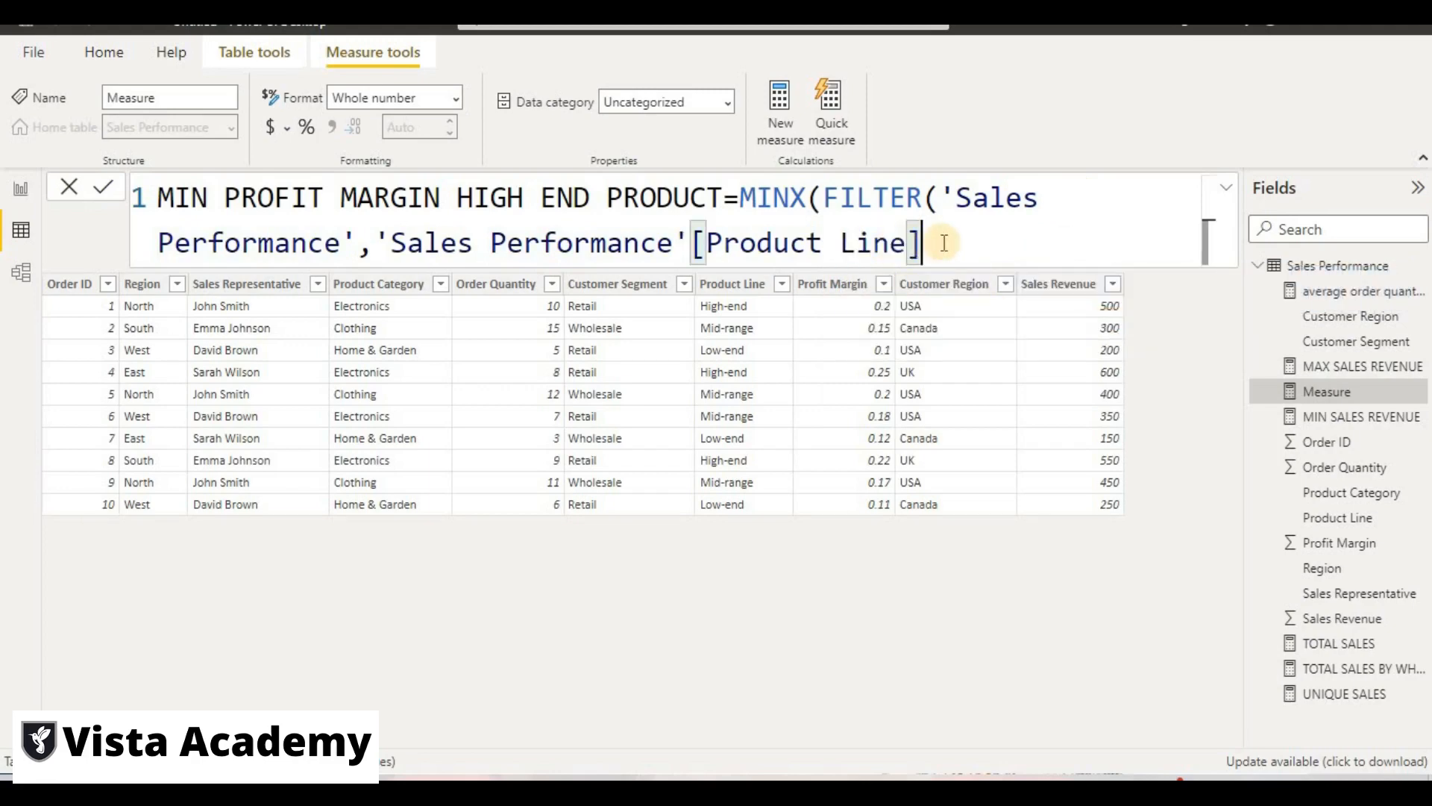
# Complete the FILTER condition with ="High-end", close the FILTER and add a comma for the MINX expression.
pyautogui.write('=')
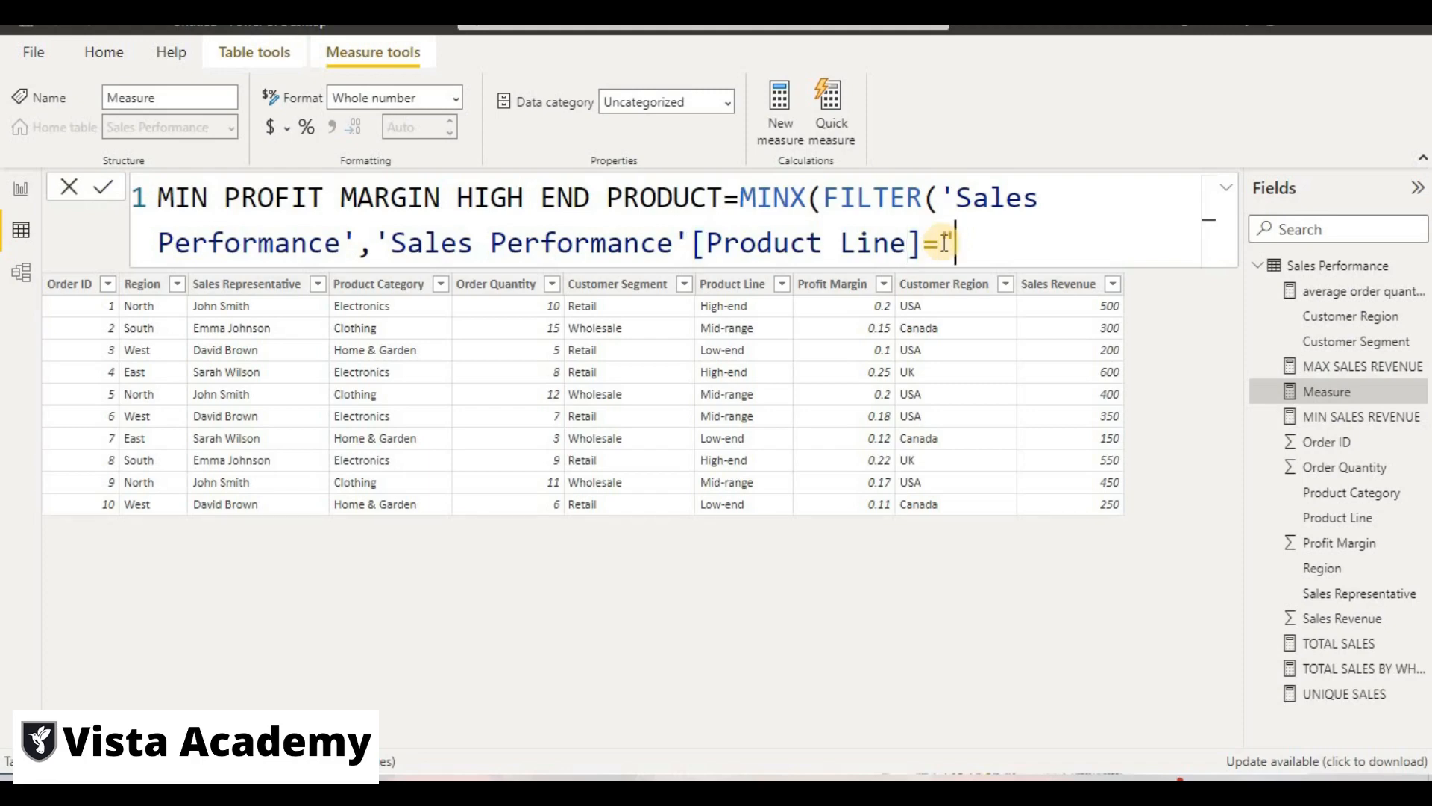
pyautogui.write('"hi')
pyautogui.press('BackSpace')
pyautogui.press('BackSpace')
pyautogui.press('BackSpace')
pyautogui.press('BackSpace')
pyautogui.write('High')
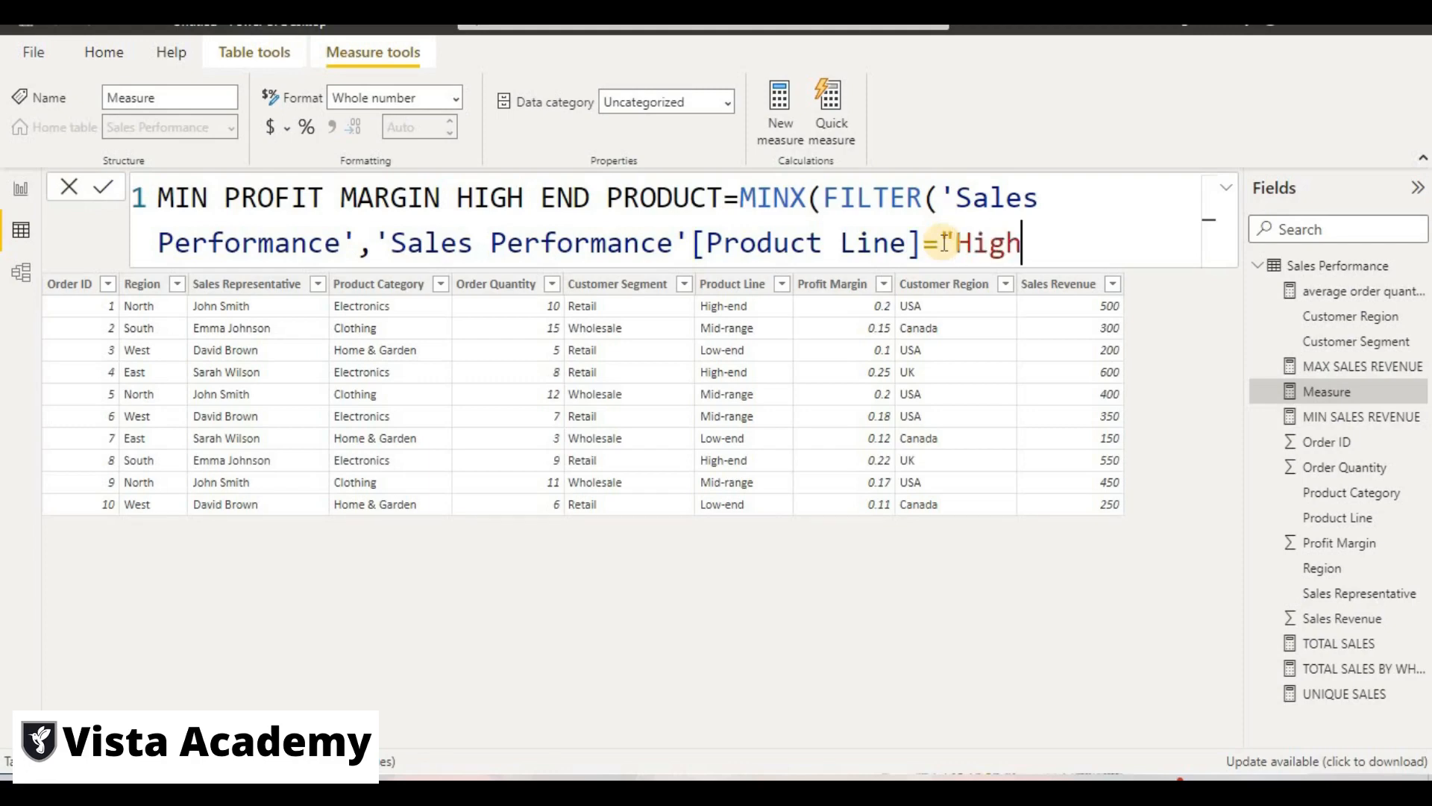
pyautogui.write('-end')
pyautogui.write(')')
pyautogui.write(',')
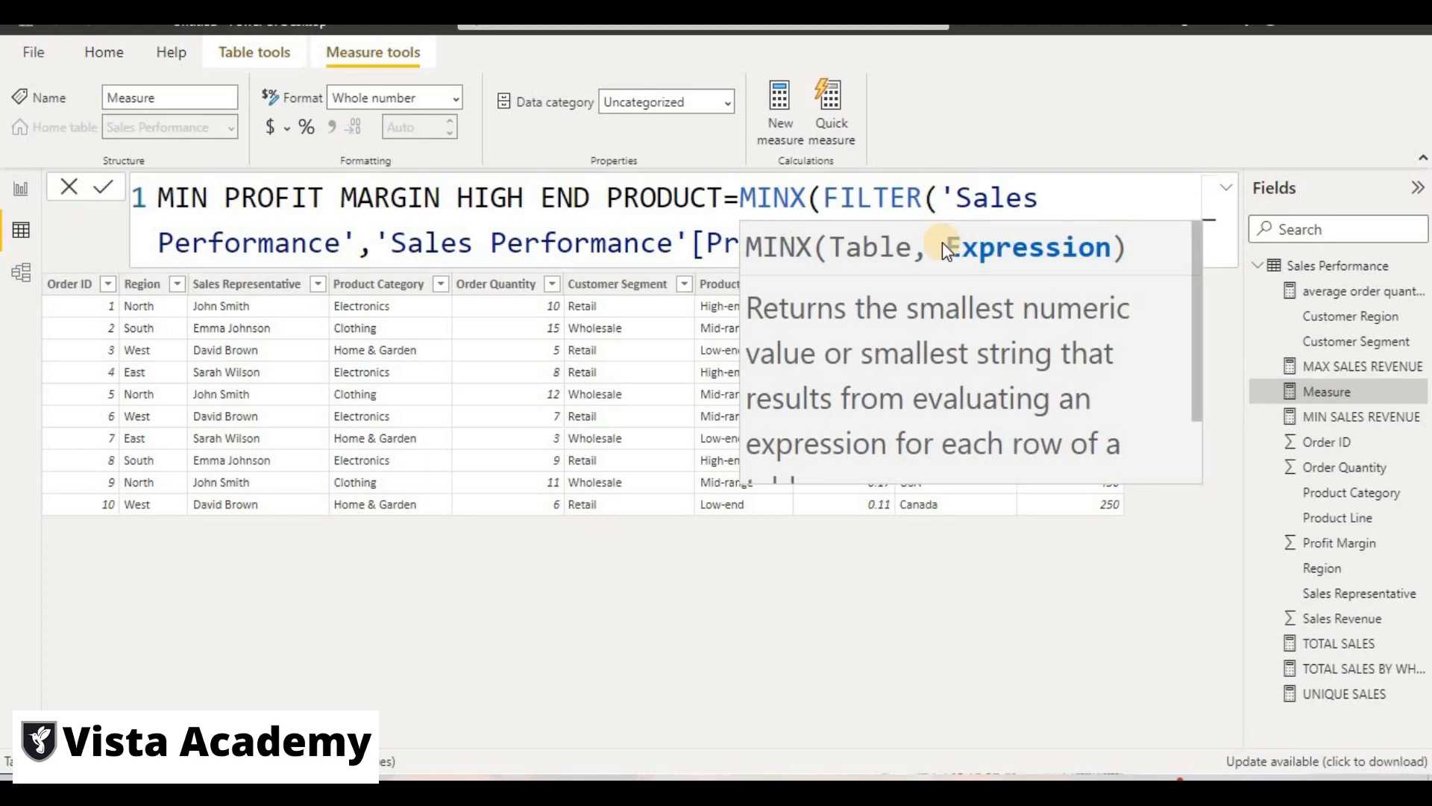
# Insert 'Sales Performance'[Product Line] as the expression argument of MINX.
pyautogui.click(1054, 198)
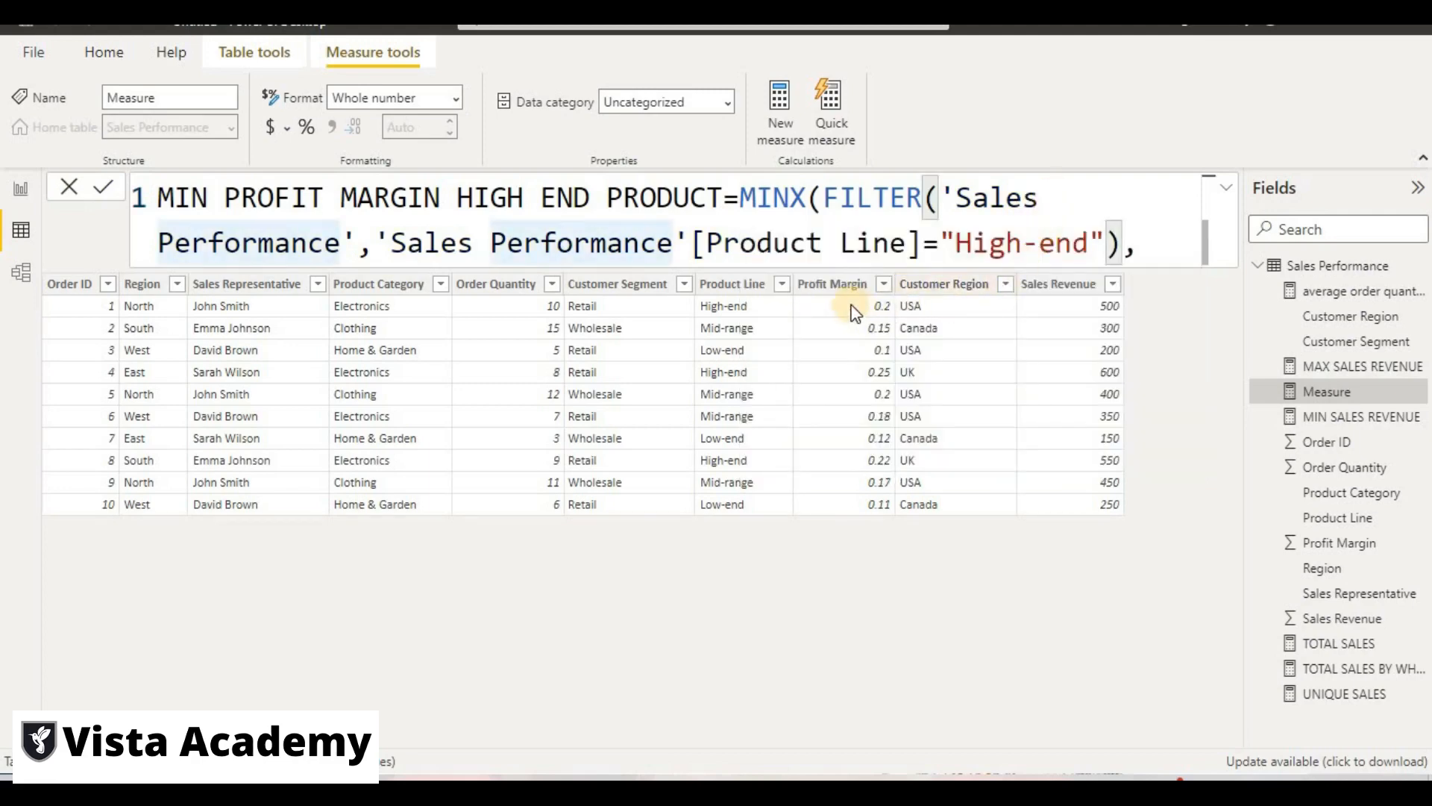
pyautogui.click(1152, 240)
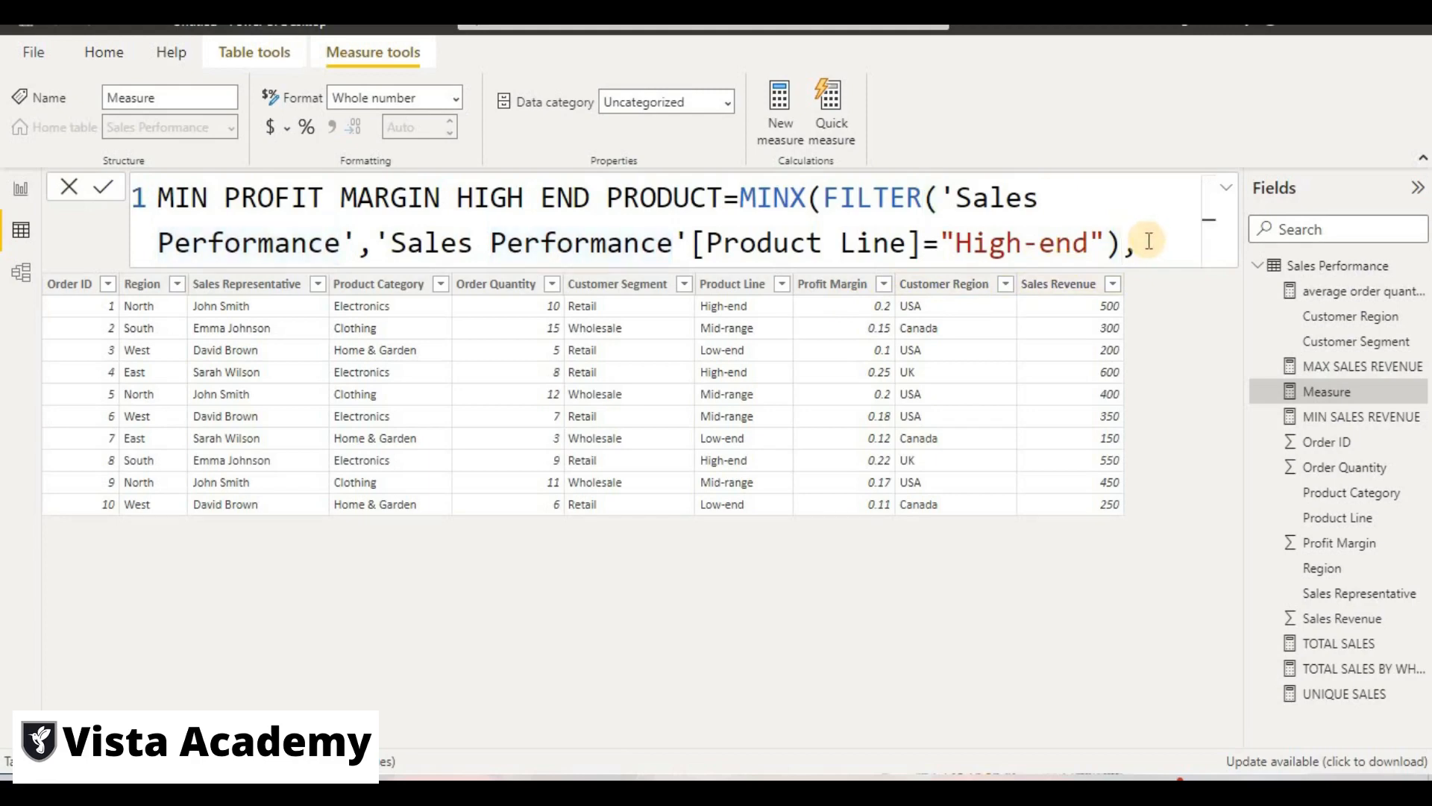
pyautogui.write('sa')
pyautogui.scroll(-1, 1177, 357)
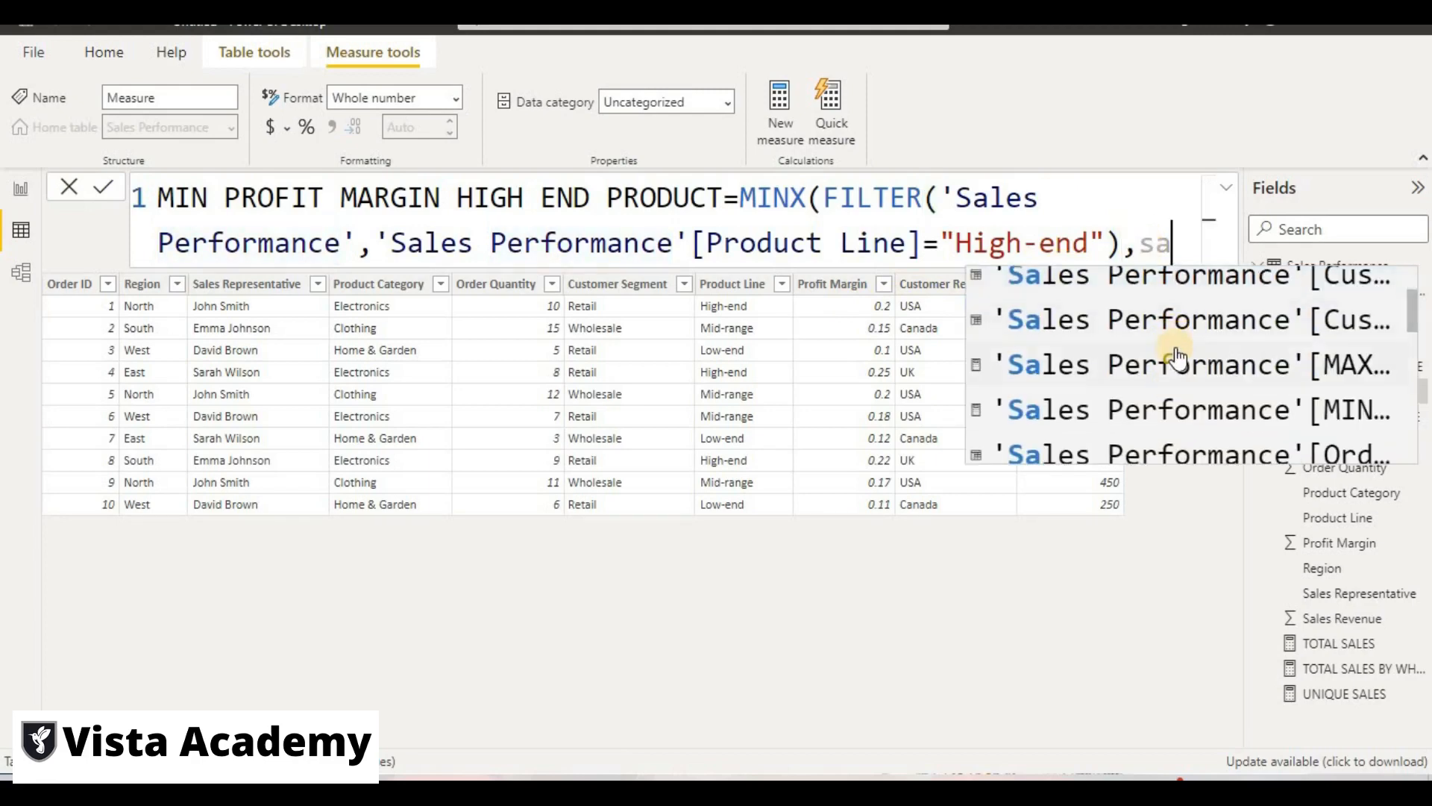
pyautogui.scroll(-2, 1177, 356)
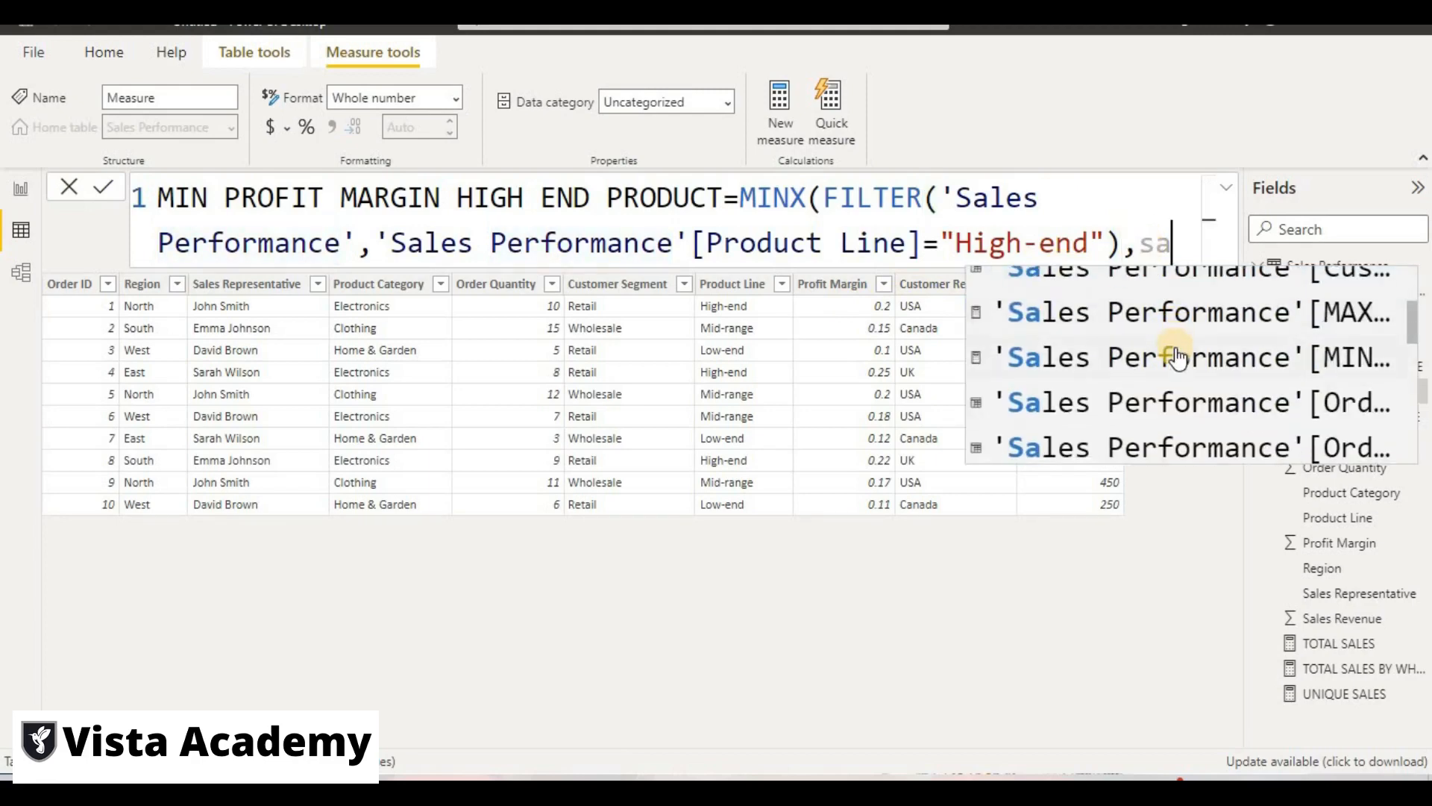
pyautogui.click(1181, 427)
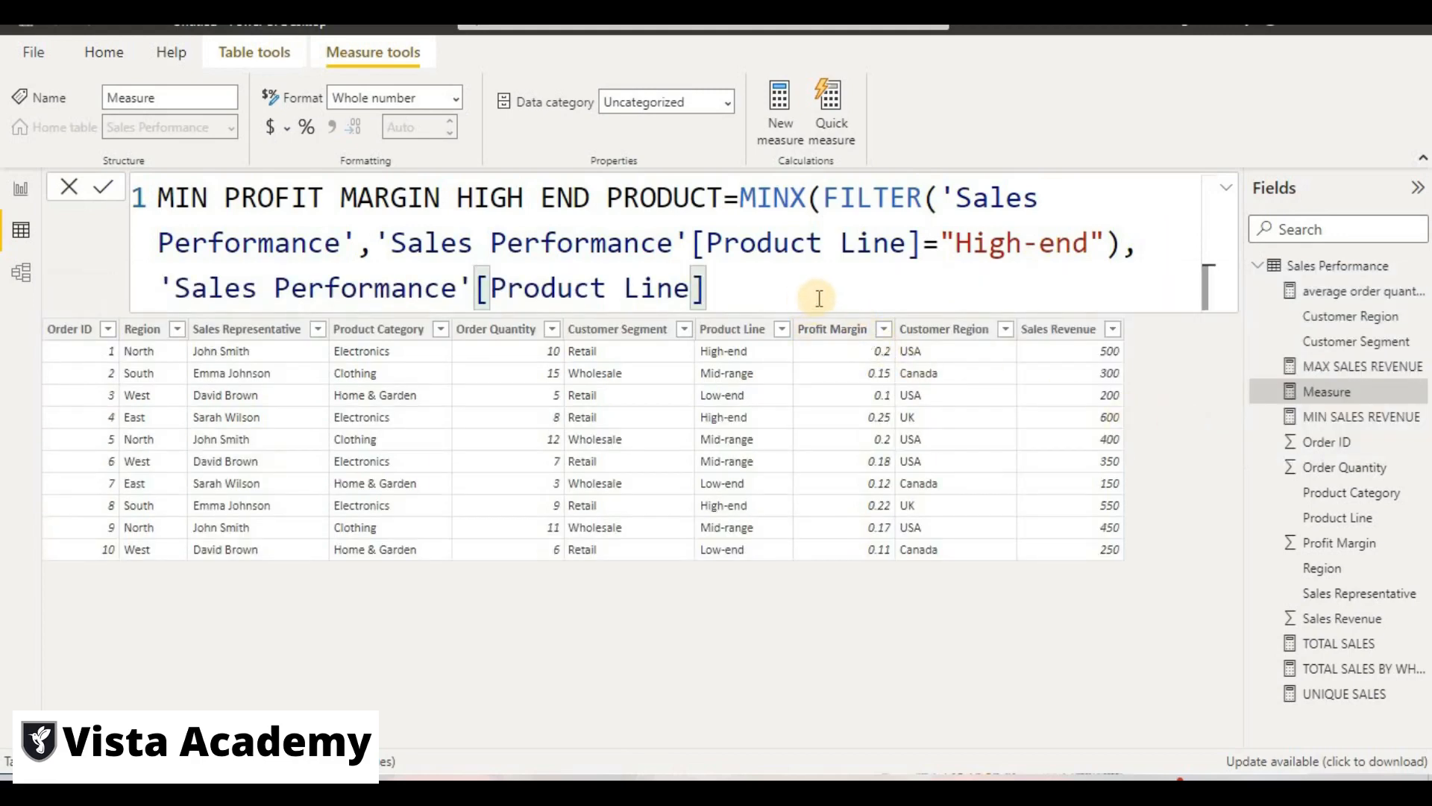
pyautogui.press('BackSpace')
pyautogui.press('BackSpace')
pyautogui.press('BackSpace')
pyautogui.press('BackSpace')
pyautogui.press('BackSpace')
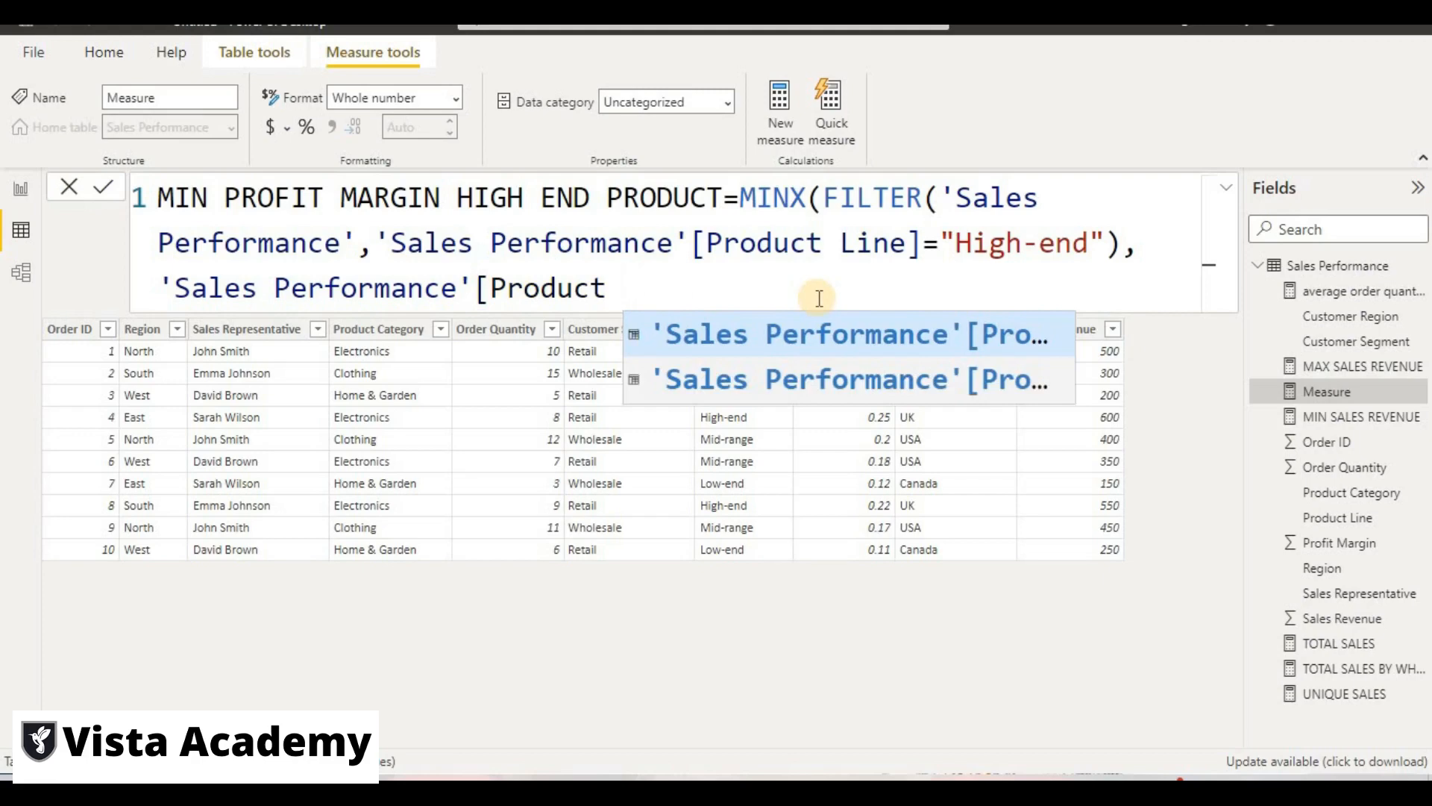
pyautogui.click(962, 379)
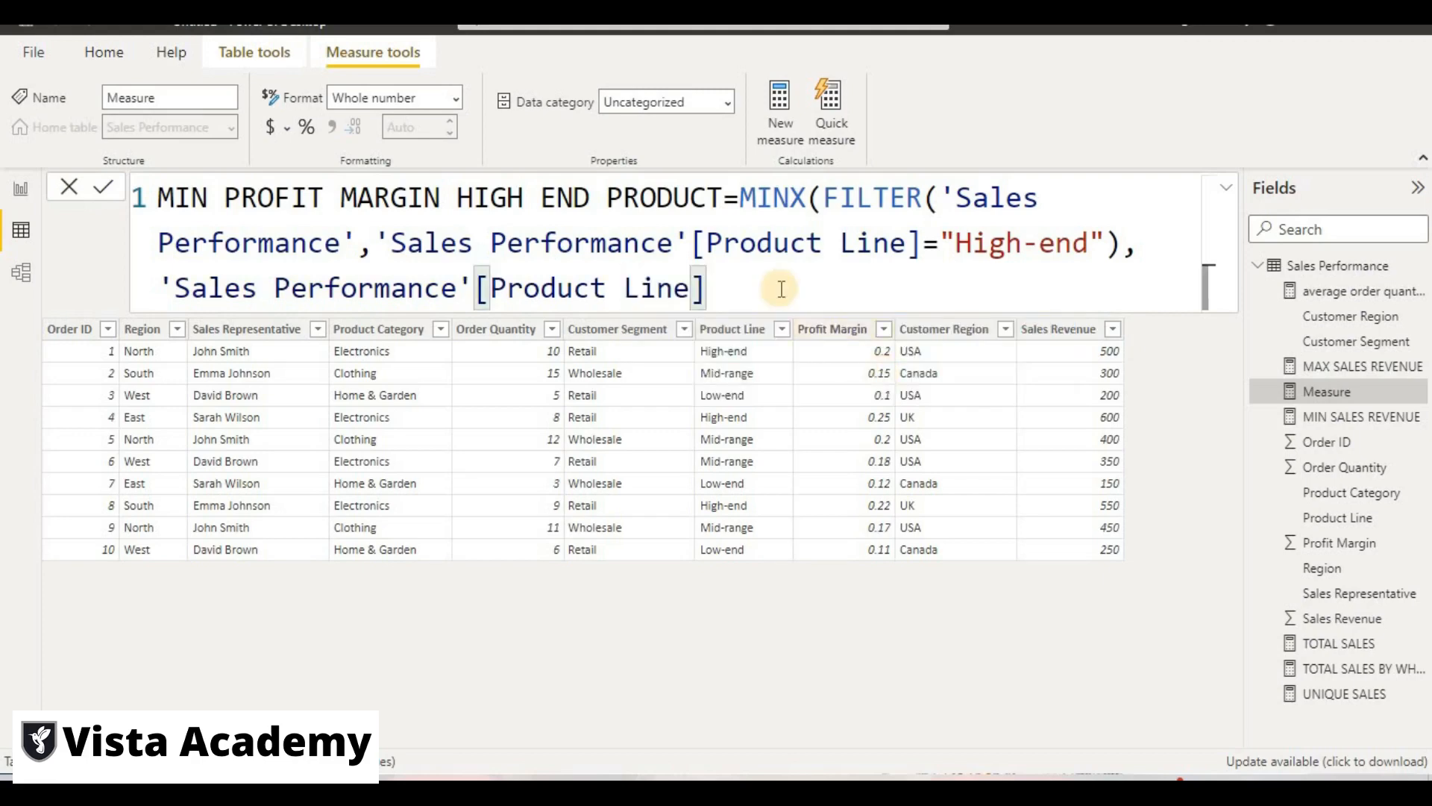
# Change the MINX expression column to 'Sales Performance'[Profit Margin], close the formula and commit the measure.
pyautogui.press('BackSpace')
pyautogui.press('BackSpace')
pyautogui.press('BackSpace')
pyautogui.press('BackSpace')
pyautogui.press('BackSpace')
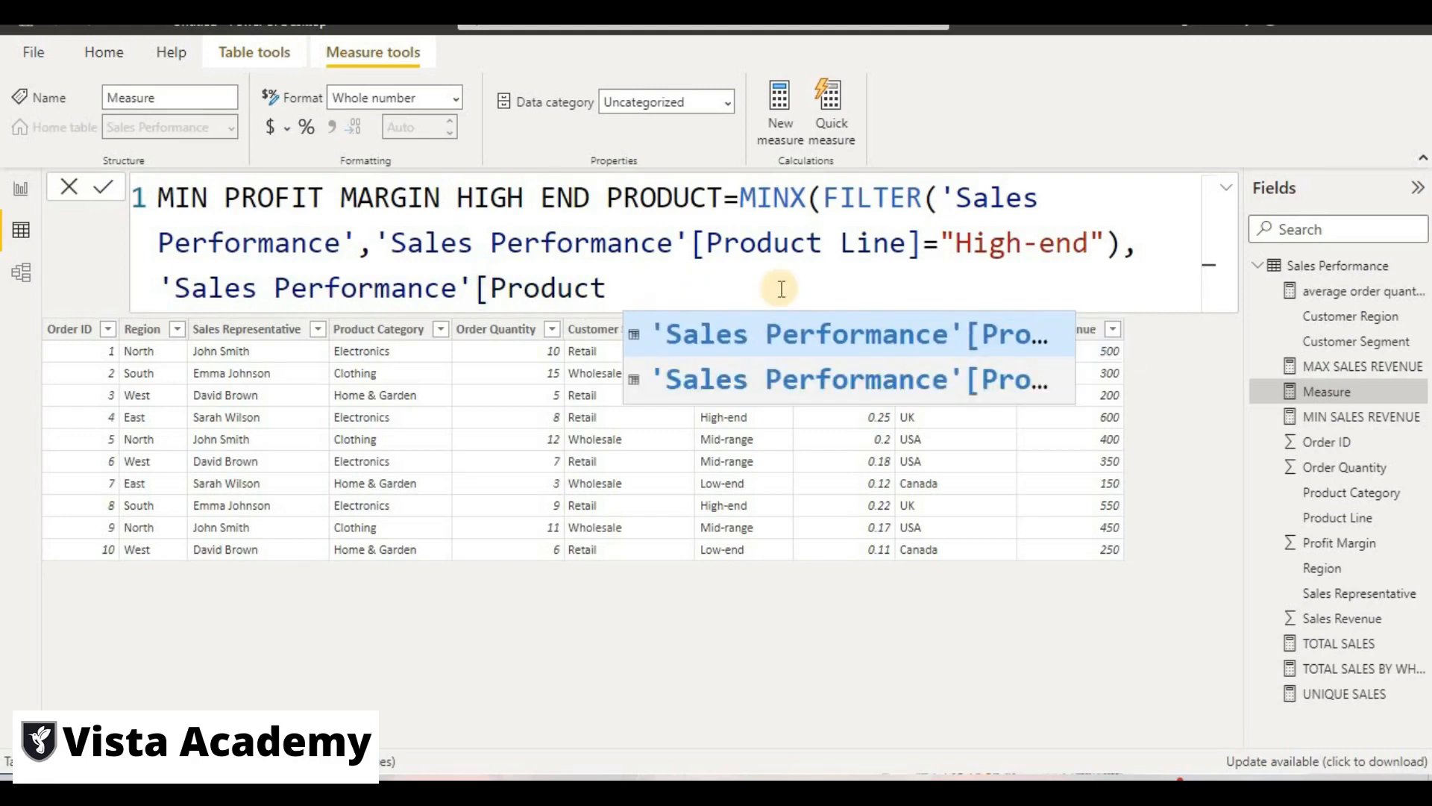
pyautogui.press('BackSpace')
pyautogui.press('BackSpace')
pyautogui.press('BackSpace')
pyautogui.press('BackSpace')
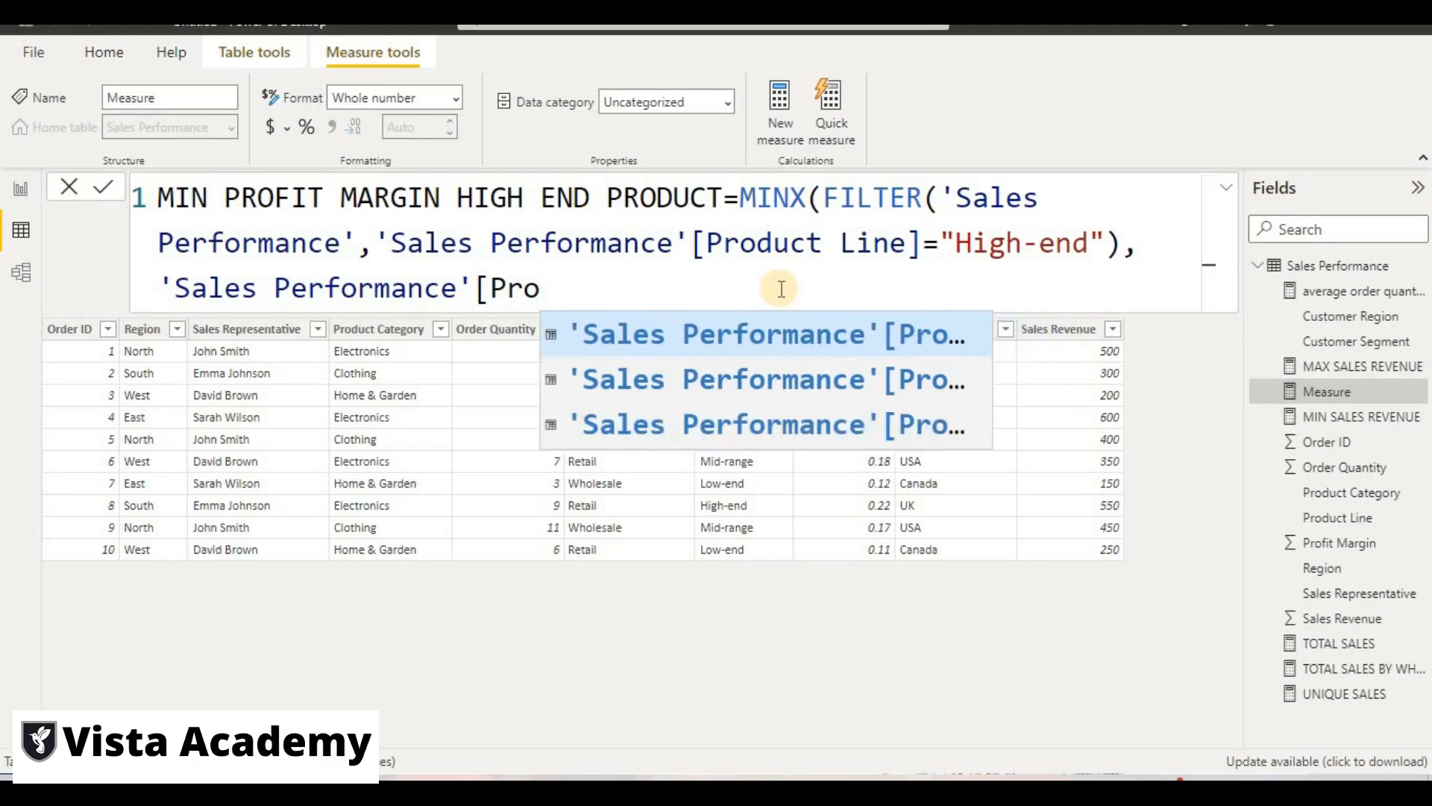
pyautogui.write('f')
pyautogui.click(856, 332)
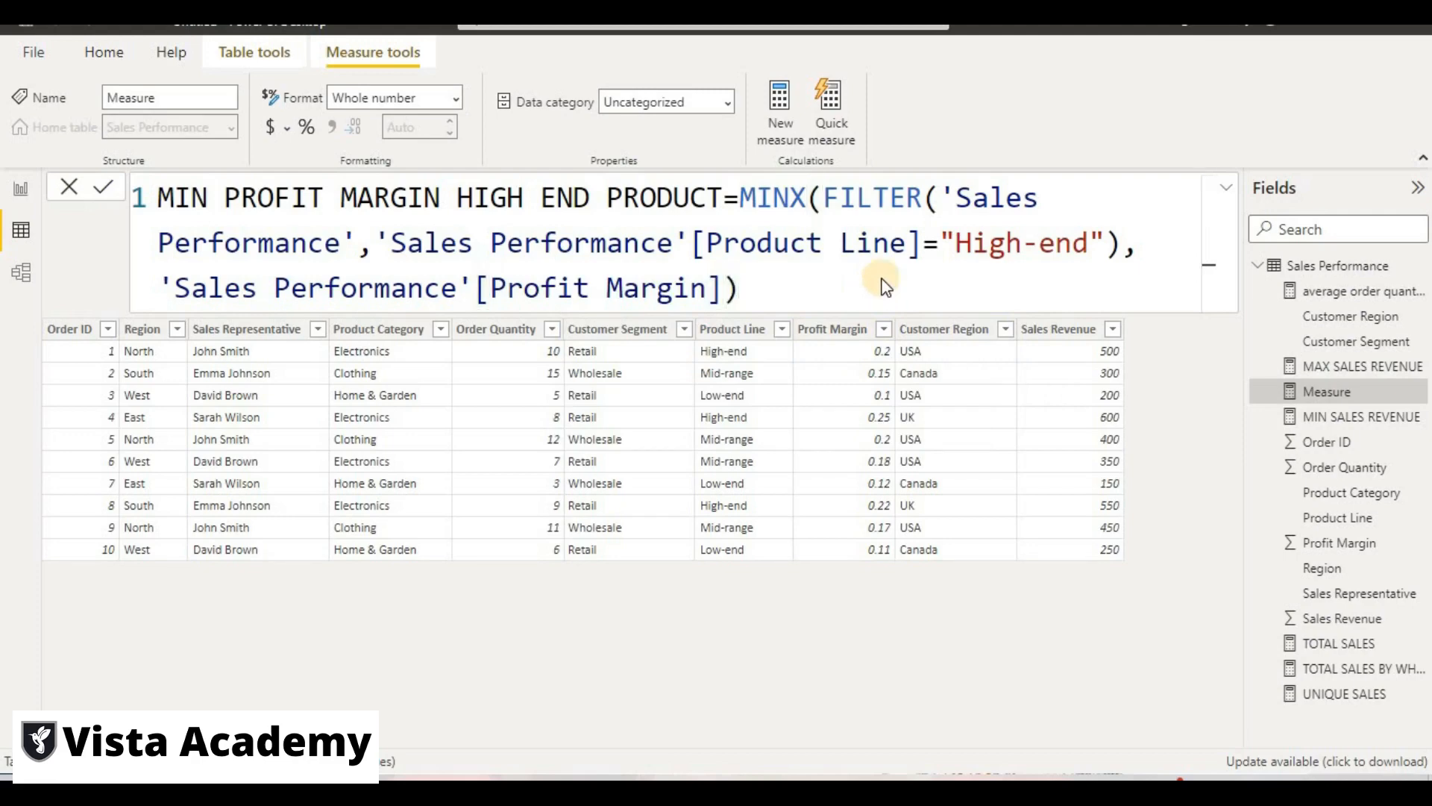
pyautogui.press('Return')
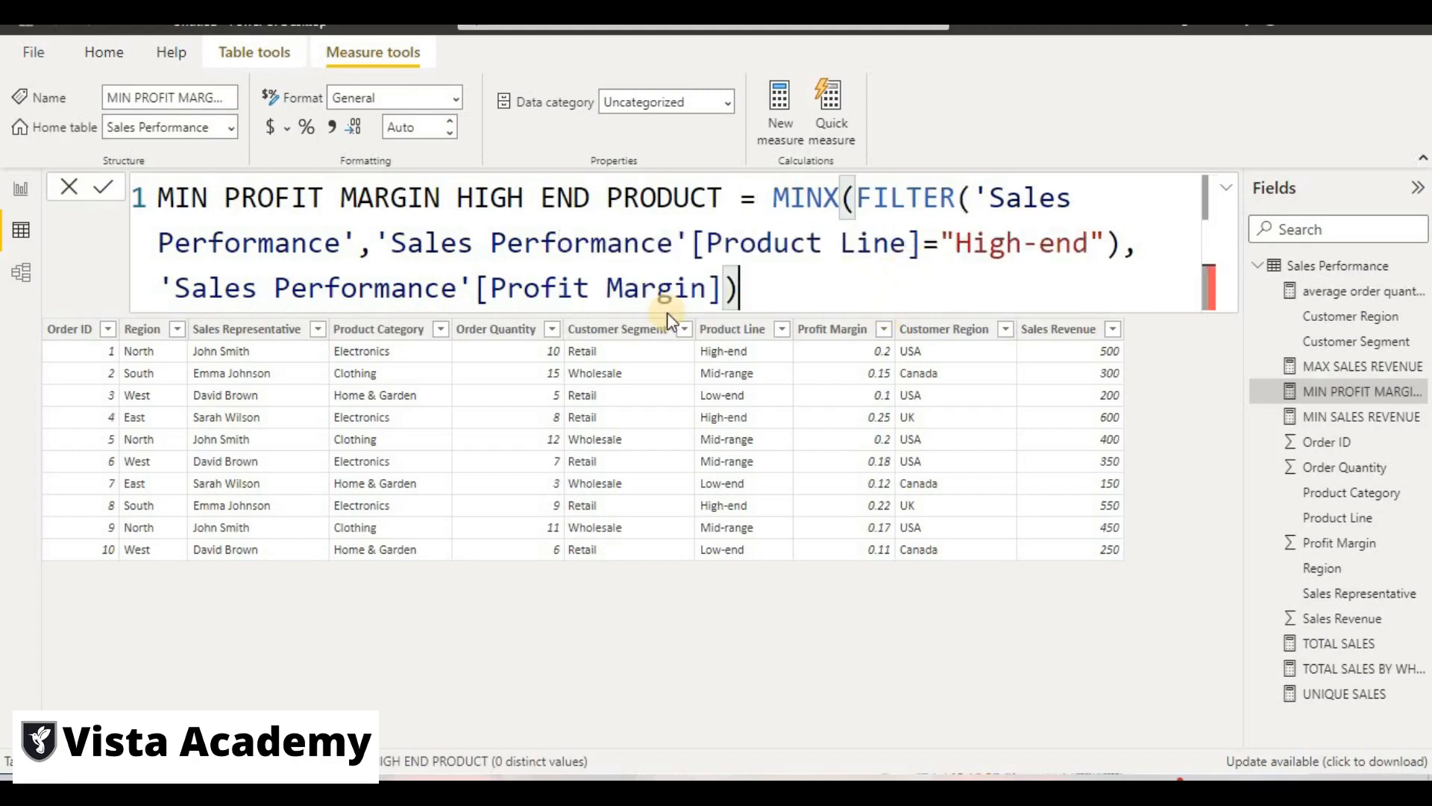
# Open the report page holding the result cards and place a new empty card at the page's upper right.
pyautogui.click(13, 233)
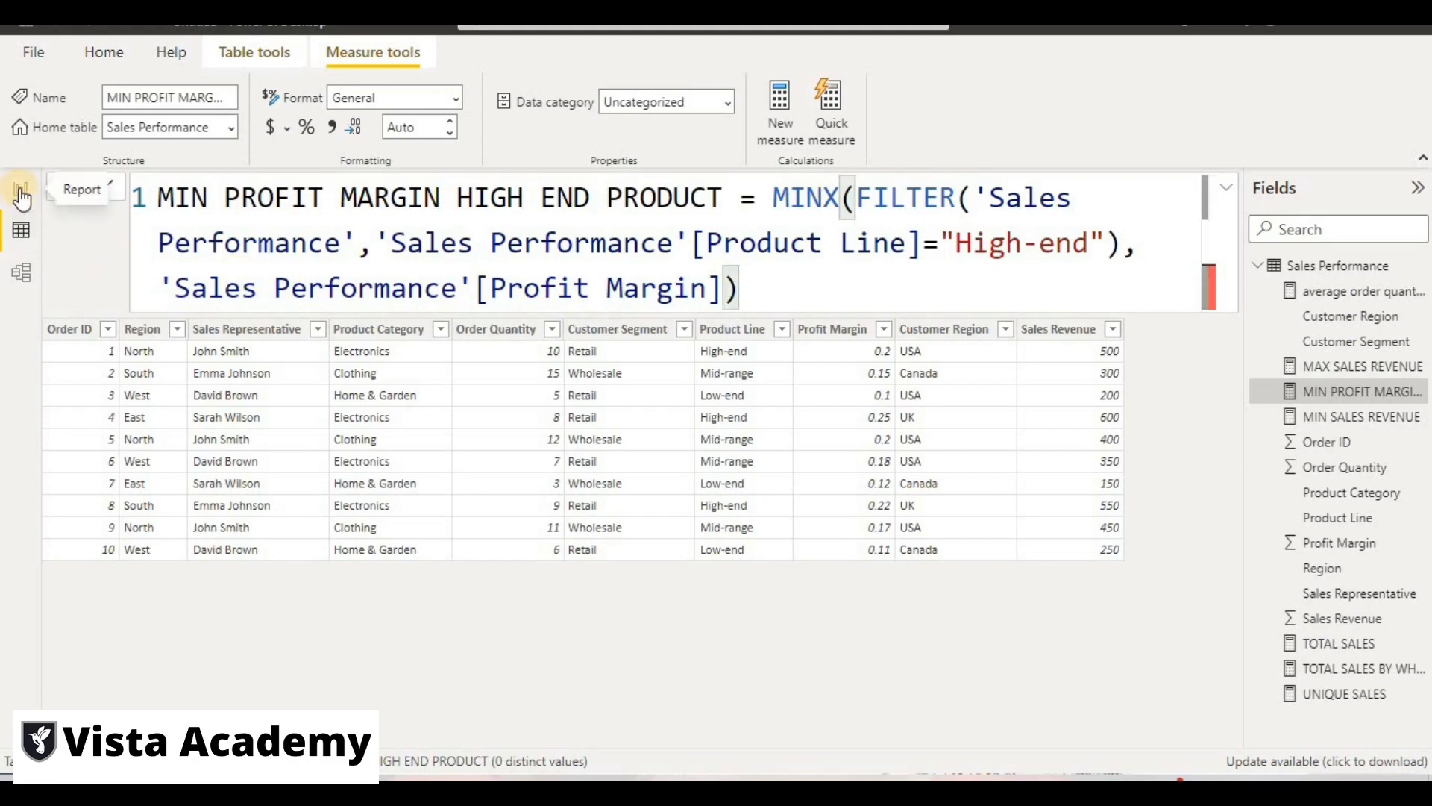
pyautogui.click(20, 191)
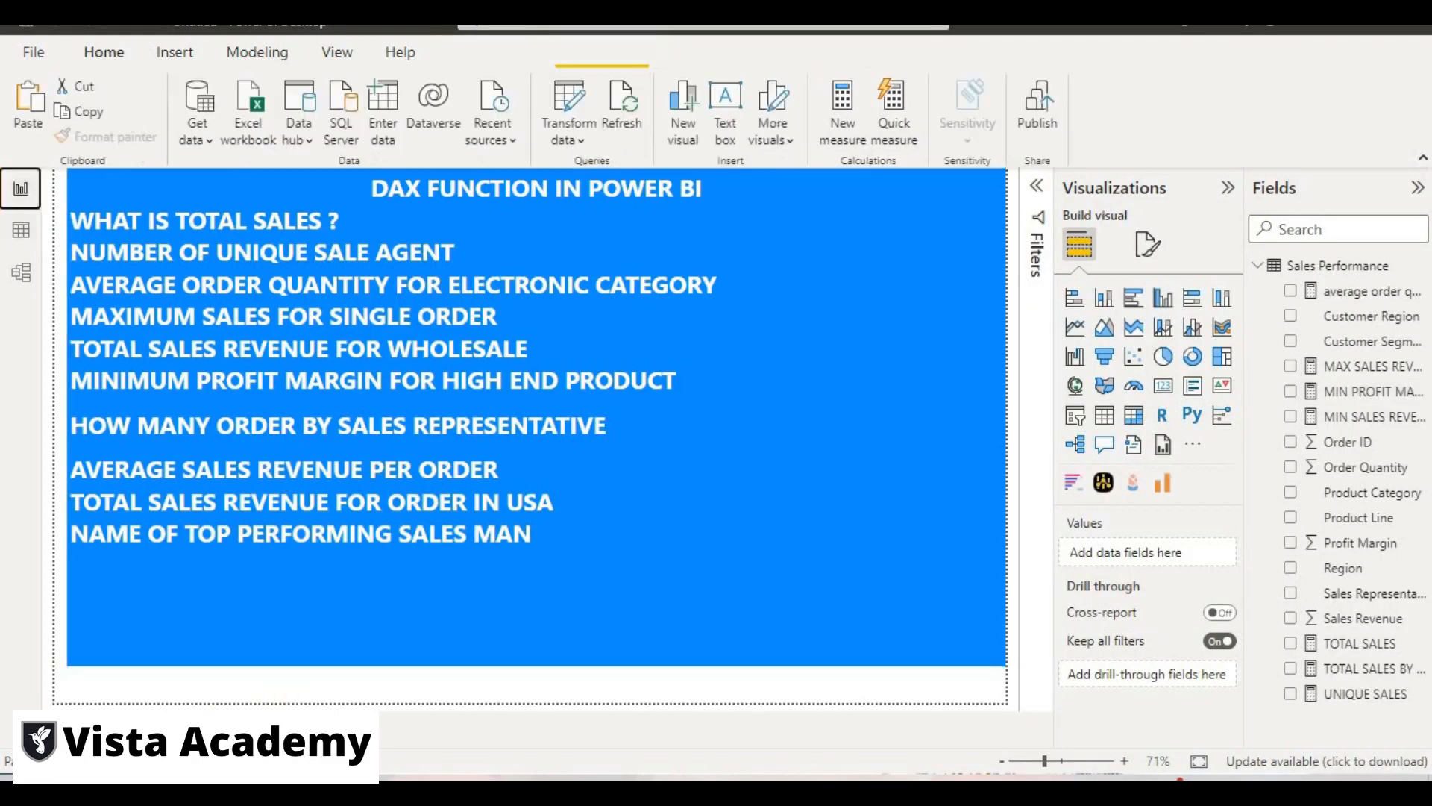
pyautogui.click(202, 721)
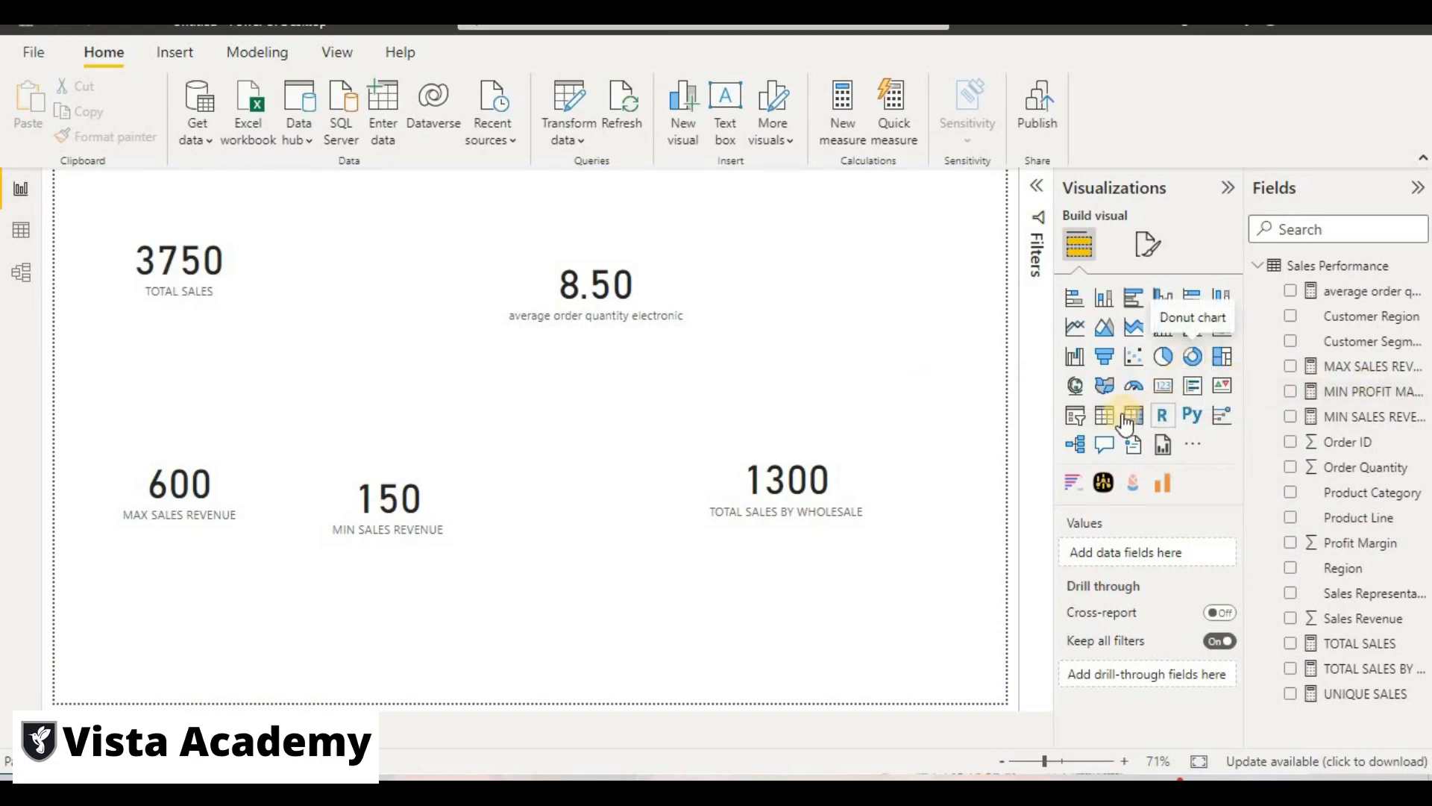
pyautogui.click(1163, 386)
pyautogui.moveTo(145, 621); pyautogui.dragTo(840, 238)
# Rearrange the MIN SALES REVENUE, MAX SALES REVENUE and TOTAL SALES BY WHOLESALE cards, moving them closer together in the page's upper left.
pyautogui.moveTo(353, 523); pyautogui.dragTo(361, 265)
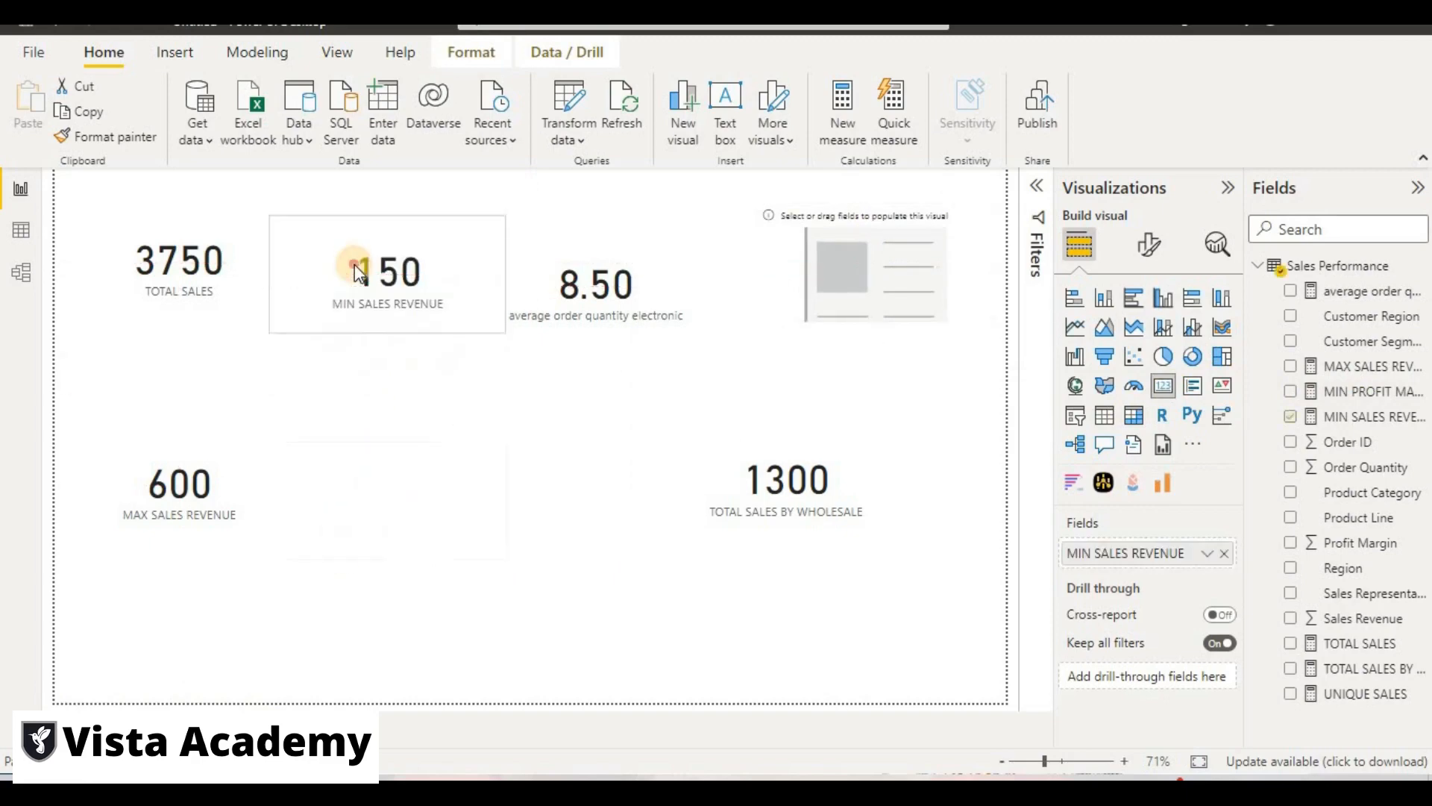
pyautogui.moveTo(175, 393); pyautogui.dragTo(163, 276)
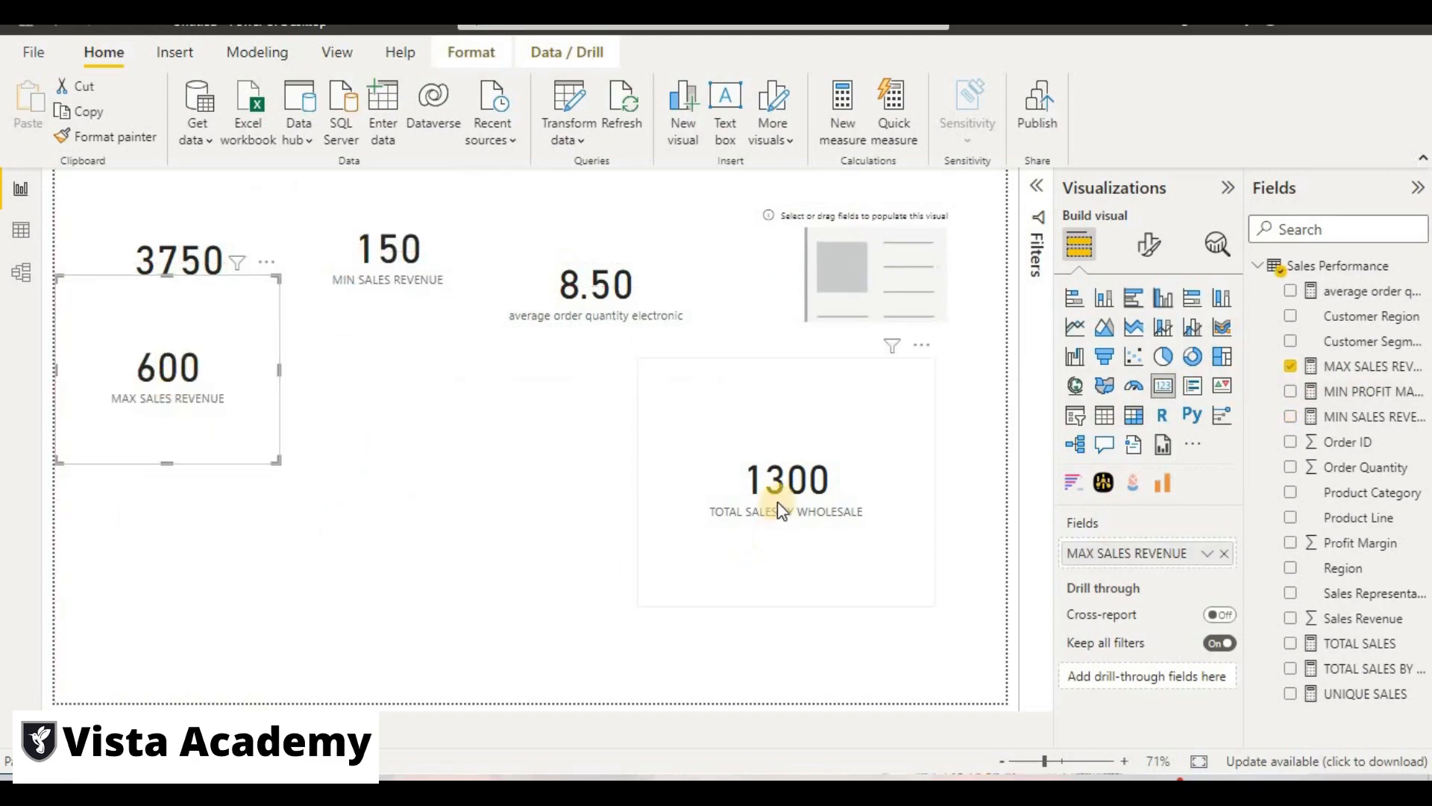
pyautogui.moveTo(761, 501); pyautogui.dragTo(365, 402)
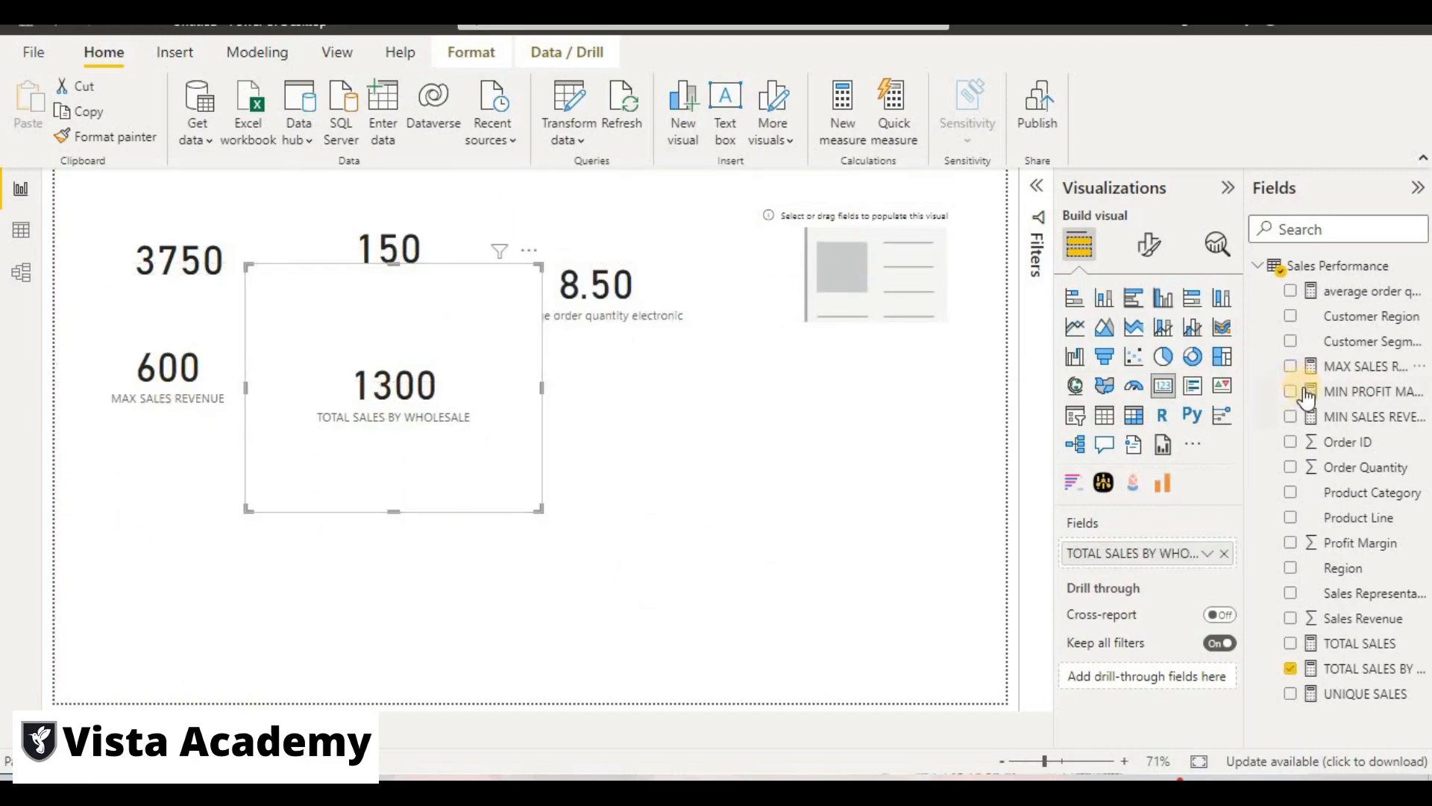
# Show the MIN PROFIT MARGIN HIGH END PRODUCT measure in the empty card.
pyautogui.moveTo(1305, 402); pyautogui.dragTo(891, 311)
pyautogui.click(890, 311)
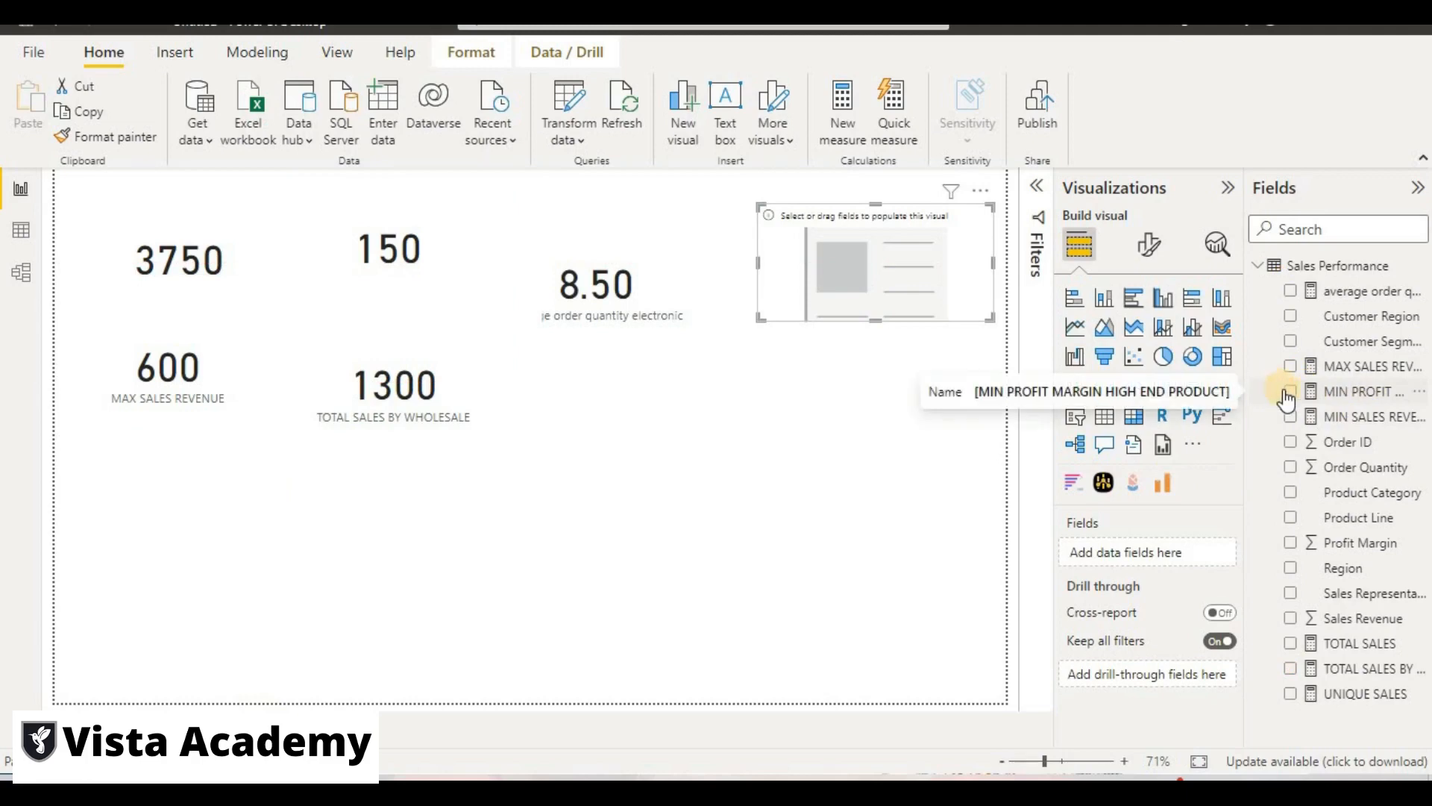
pyautogui.moveTo(1291, 405); pyautogui.dragTo(1145, 552)
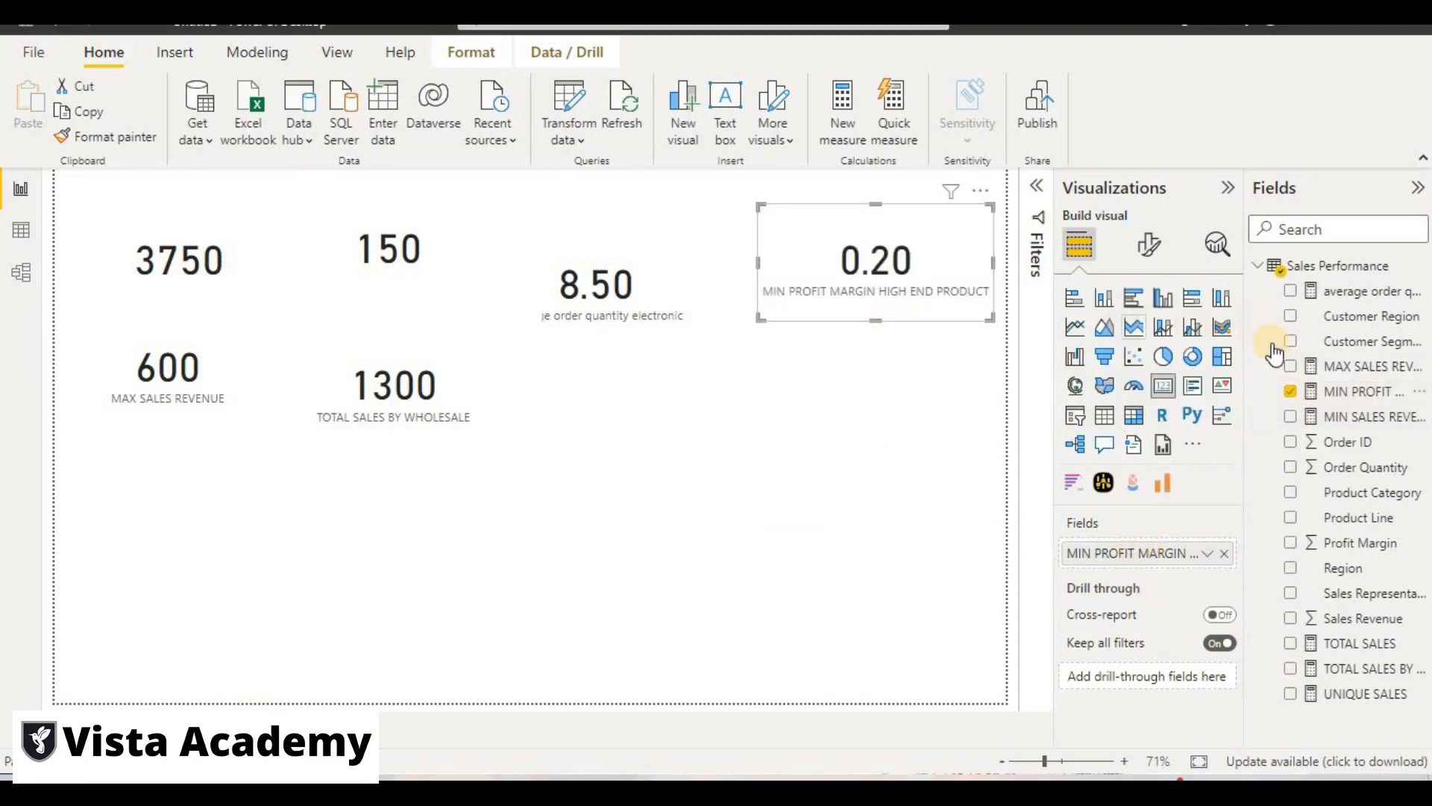
# Copy the whole MIN PROFIT MARGIN HIGH END PRODUCT formula and paste it into a new measure.
pyautogui.click(1335, 395)
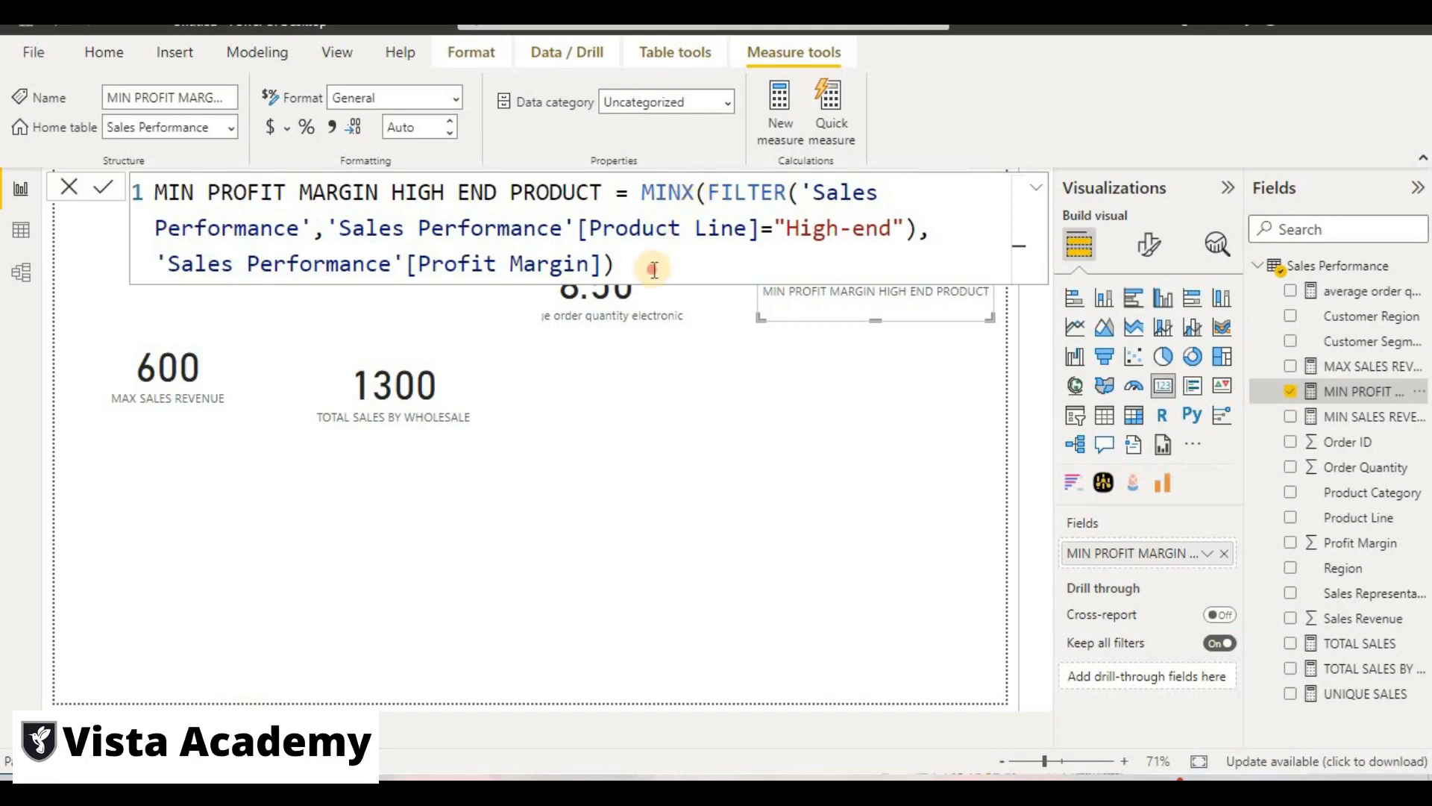
pyautogui.moveTo(634, 265); pyautogui.dragTo(563, 265)
pyautogui.moveTo(255, 205); pyautogui.dragTo(155, 196)
pyautogui.hotkey('ctrl', 'c')
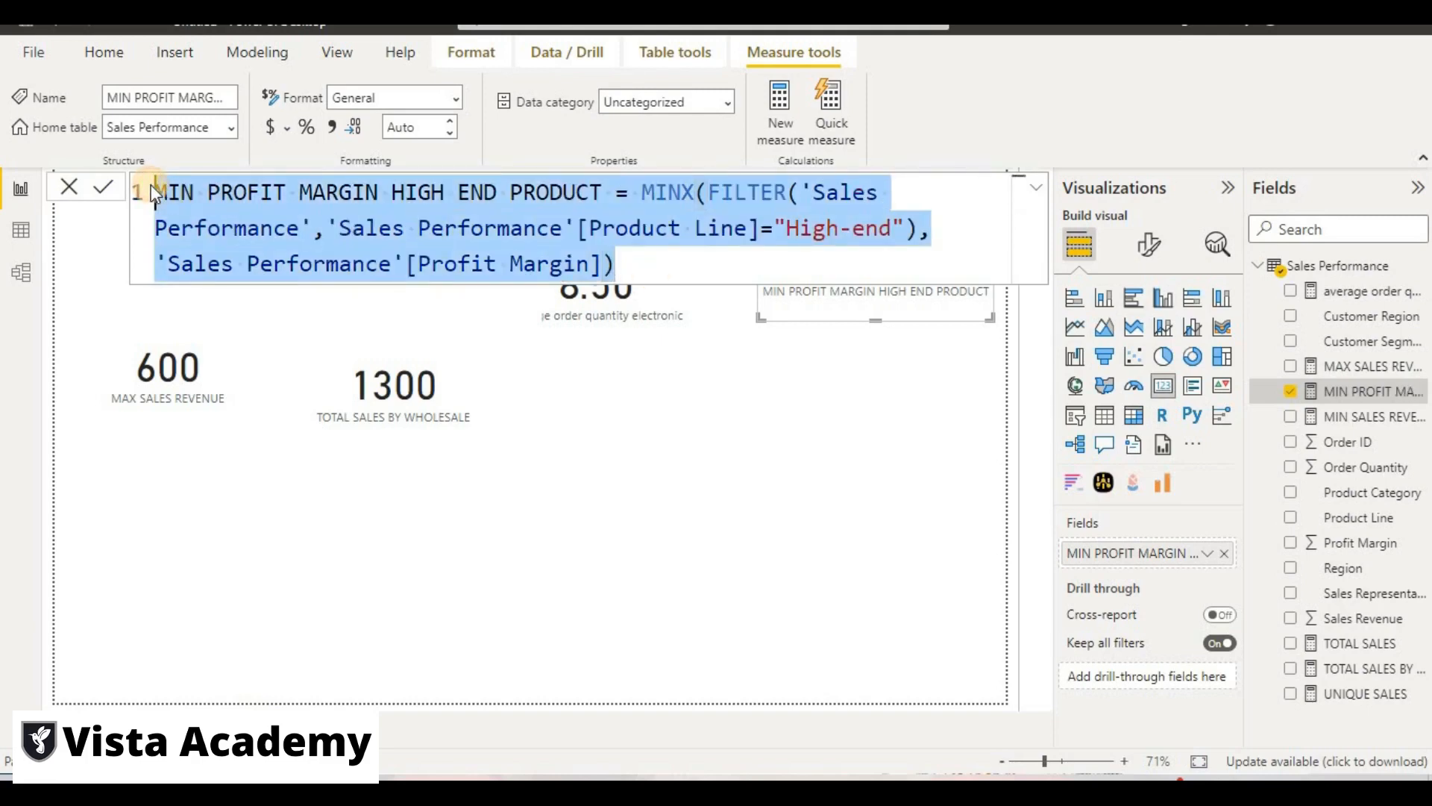
pyautogui.click(770, 112)
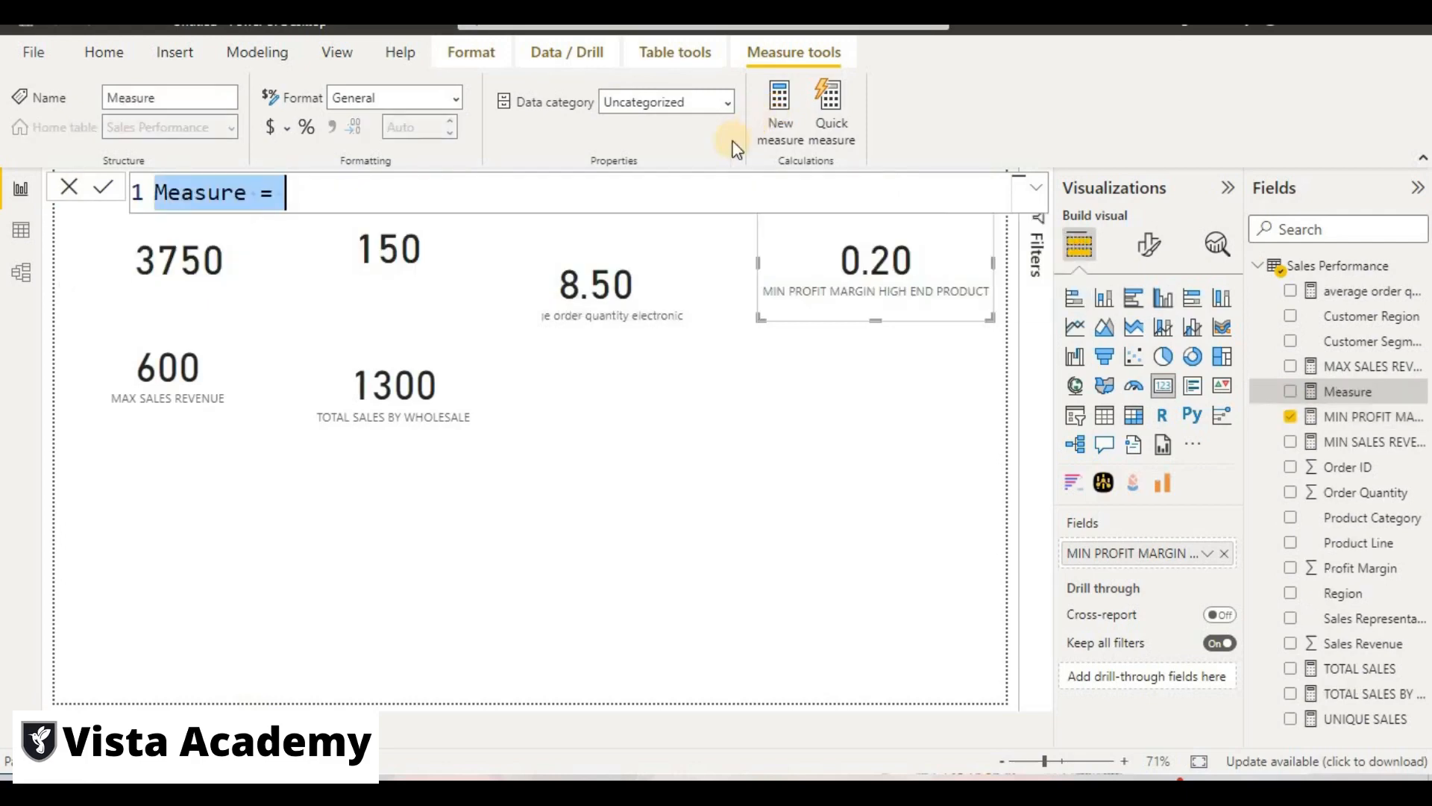
pyautogui.hotkey('ctrl', 'v')
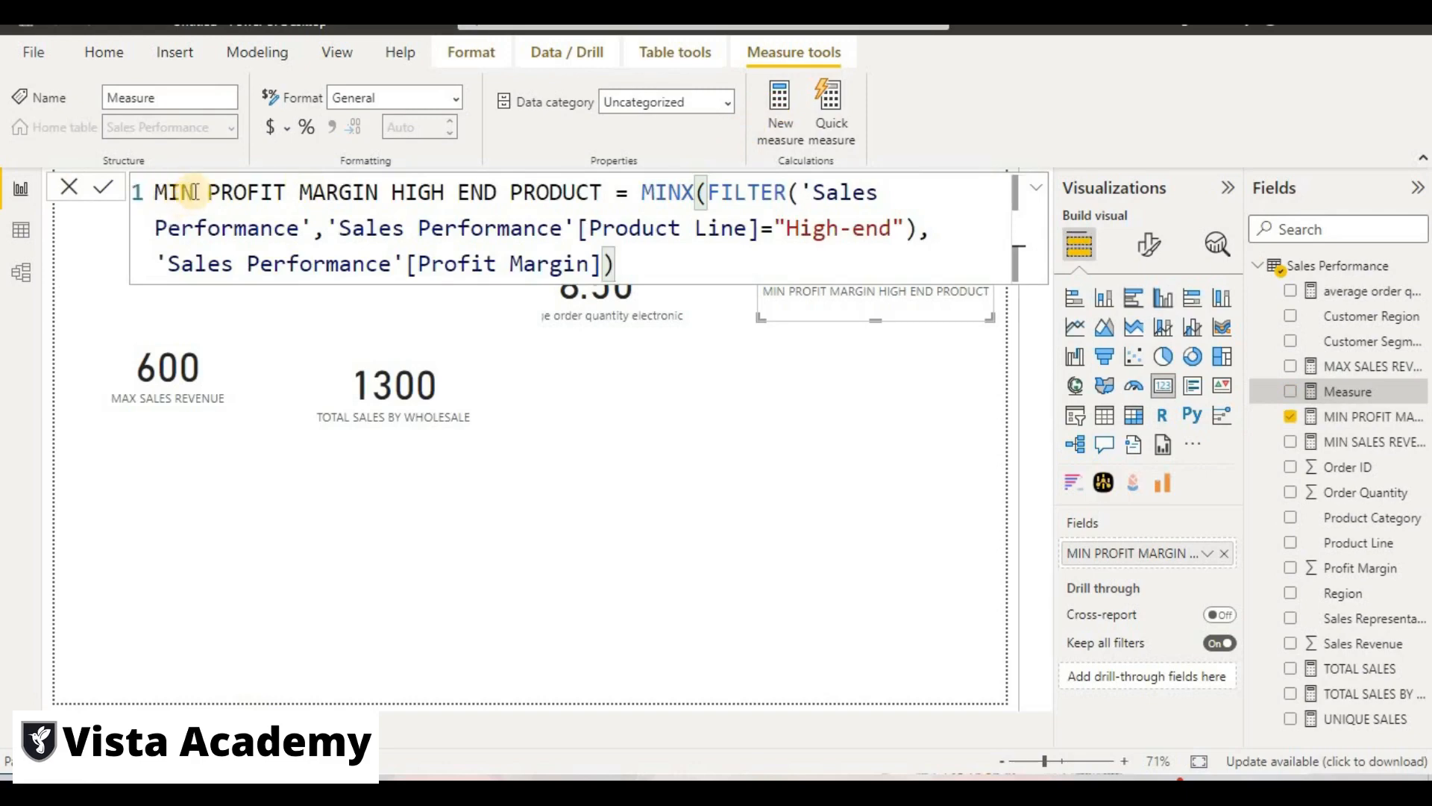
# Rename the pasted measure to Max PROFIT MARGIN HIGH END PRODUCT within its formula.
pyautogui.press('BackSpace')
pyautogui.press('BackSpace')
pyautogui.write('a')
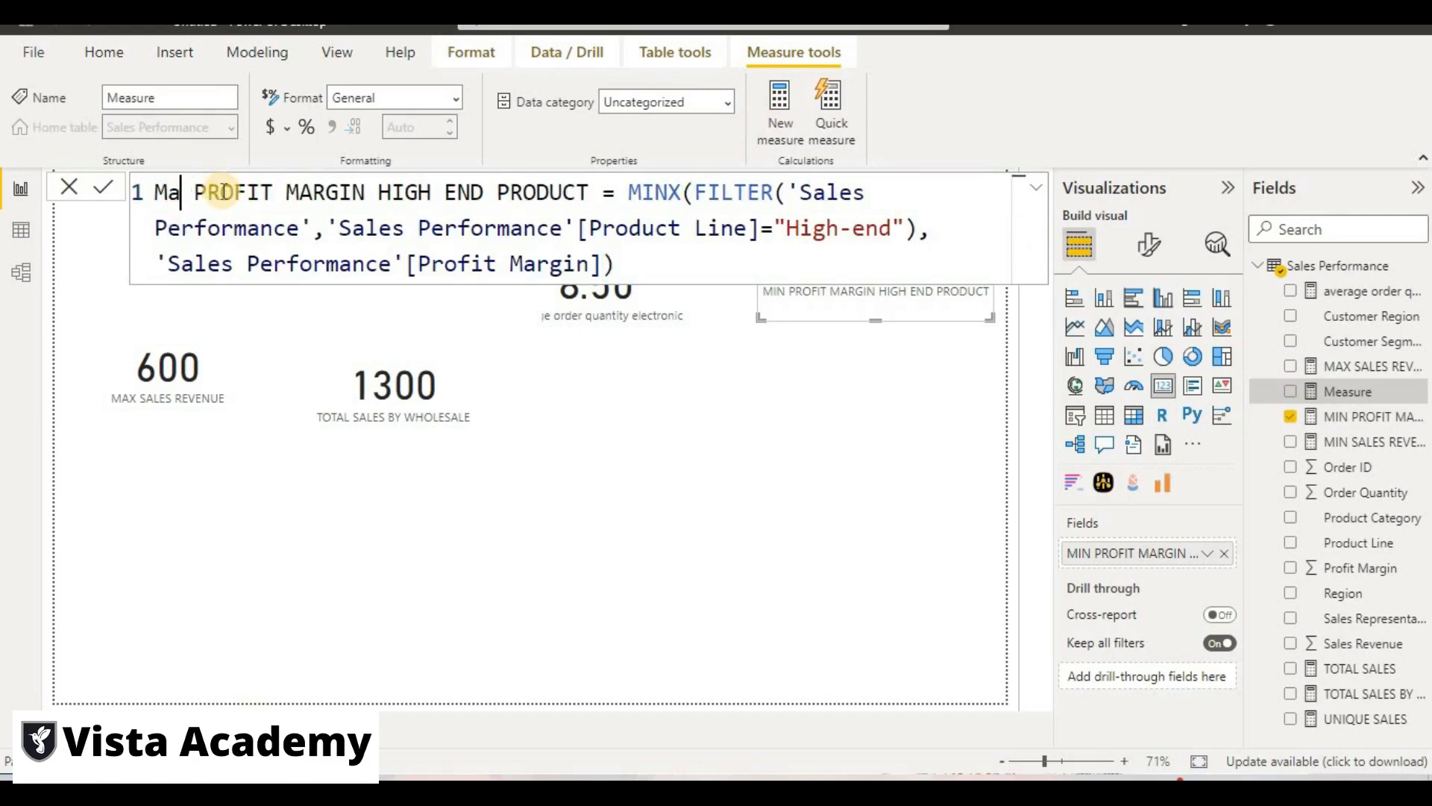
pyautogui.write('x')
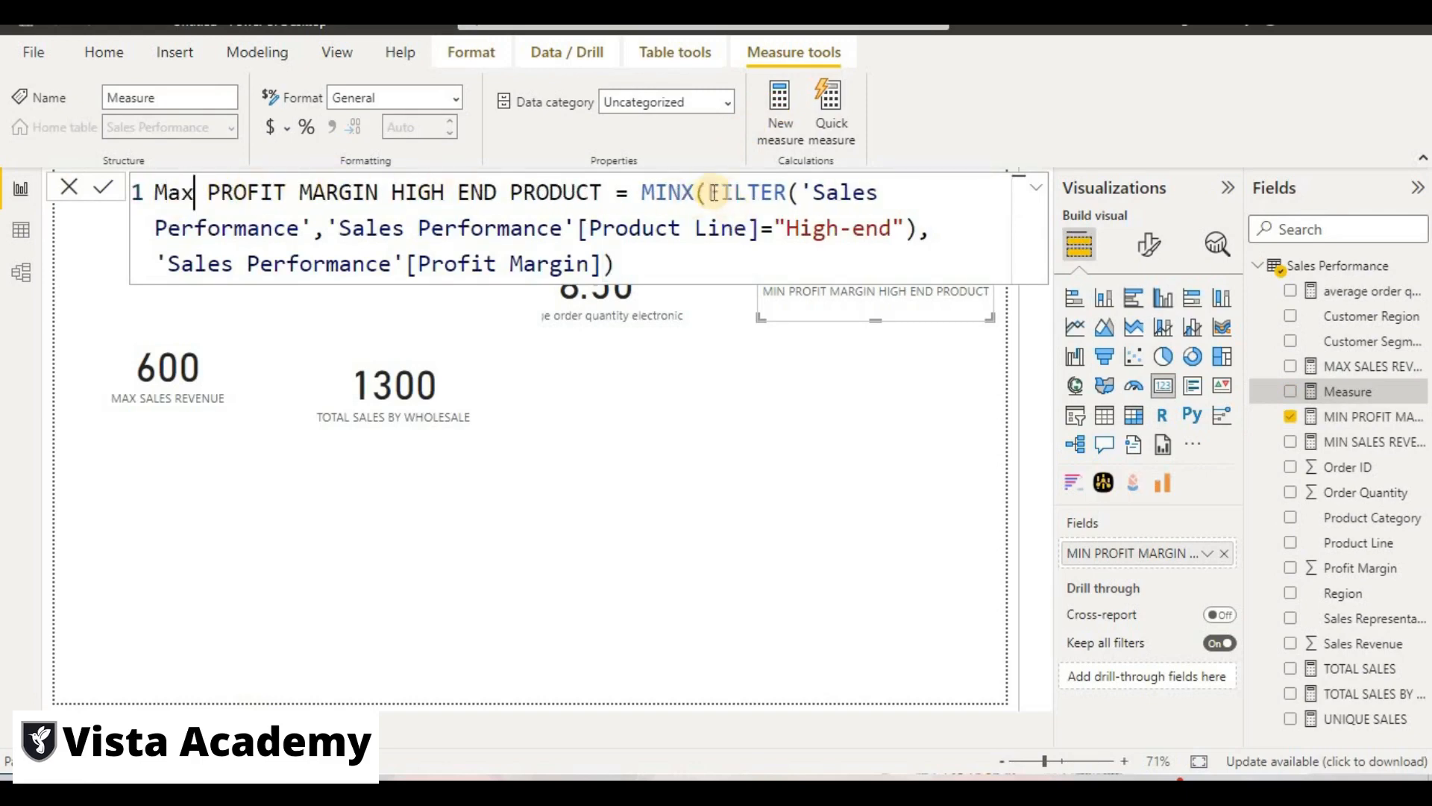
# Replace MINX with MAXX in the new measure's formula and commit the measure.
pyautogui.click(691, 185)
pyautogui.press('BackSpace')
pyautogui.press('BackSpace')
pyautogui.press('BackSpace')
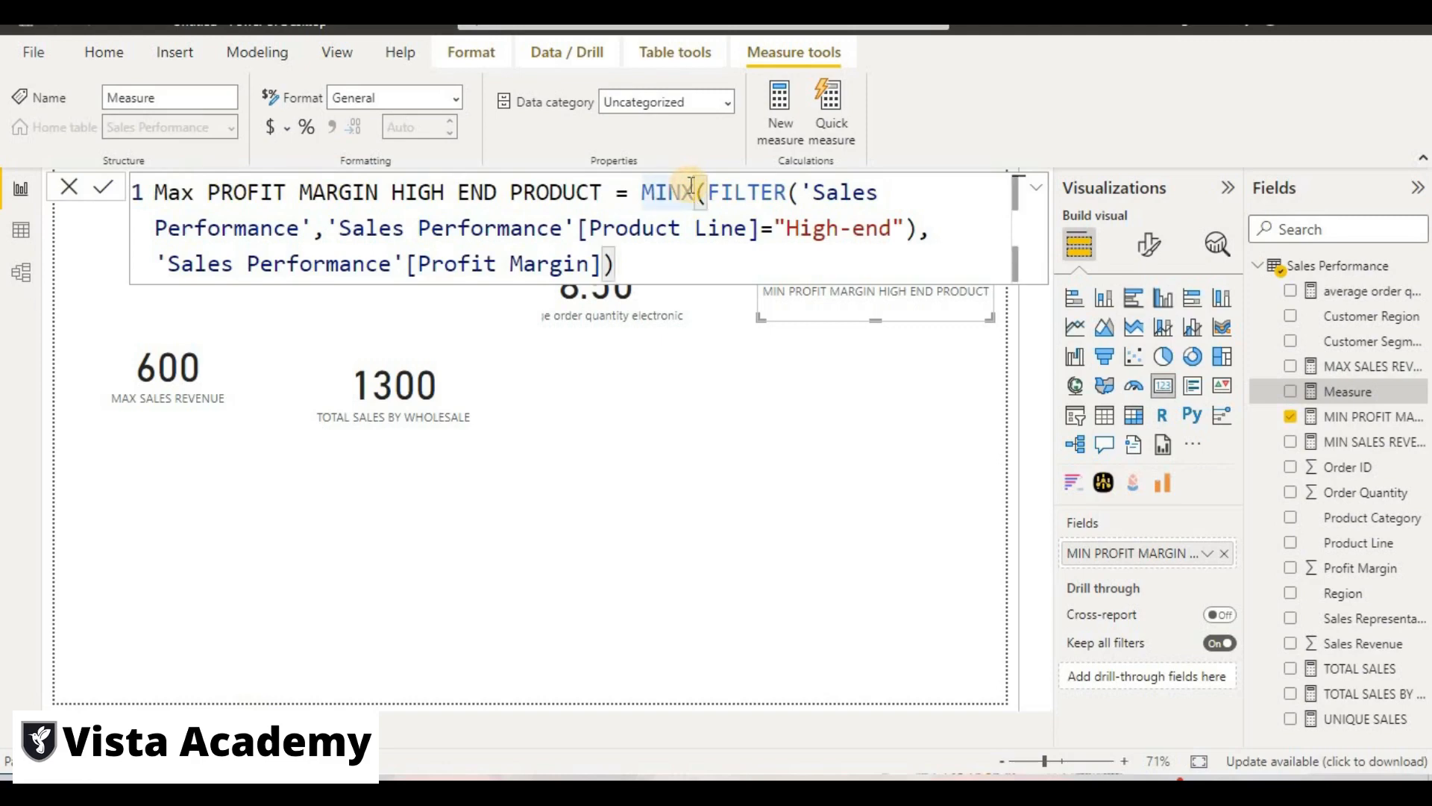
pyautogui.write('ax')
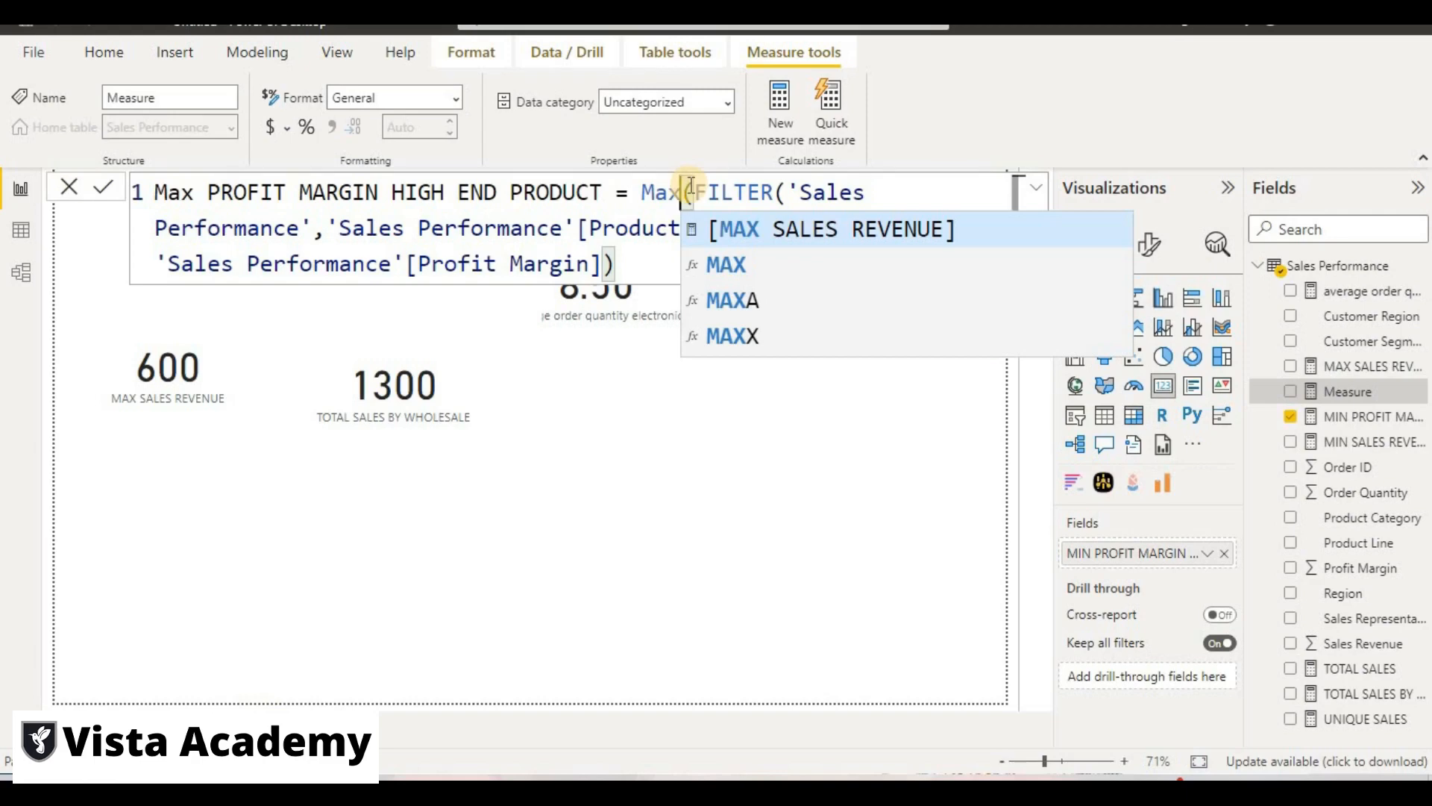
pyautogui.write('x')
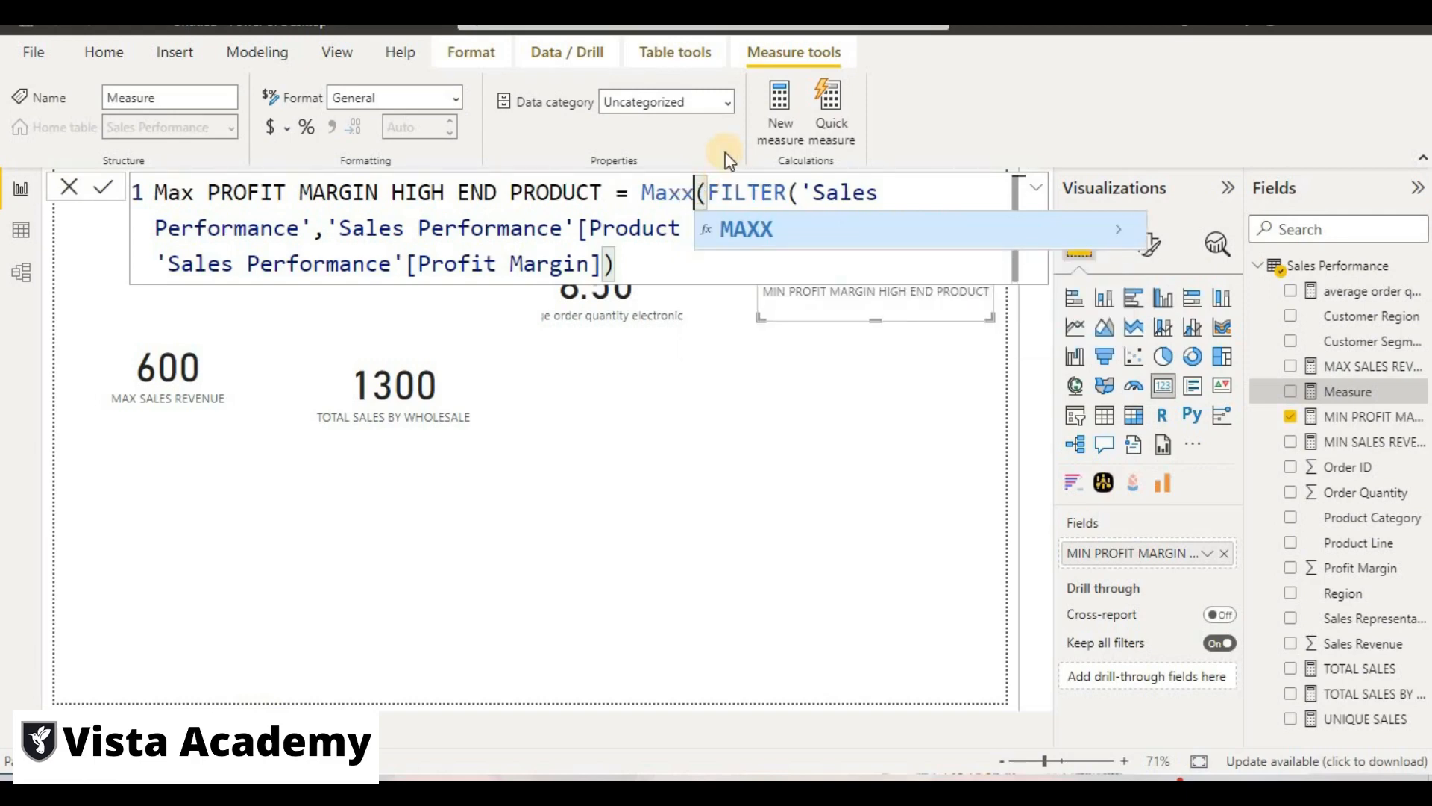
pyautogui.click(777, 226)
pyautogui.click(905, 192)
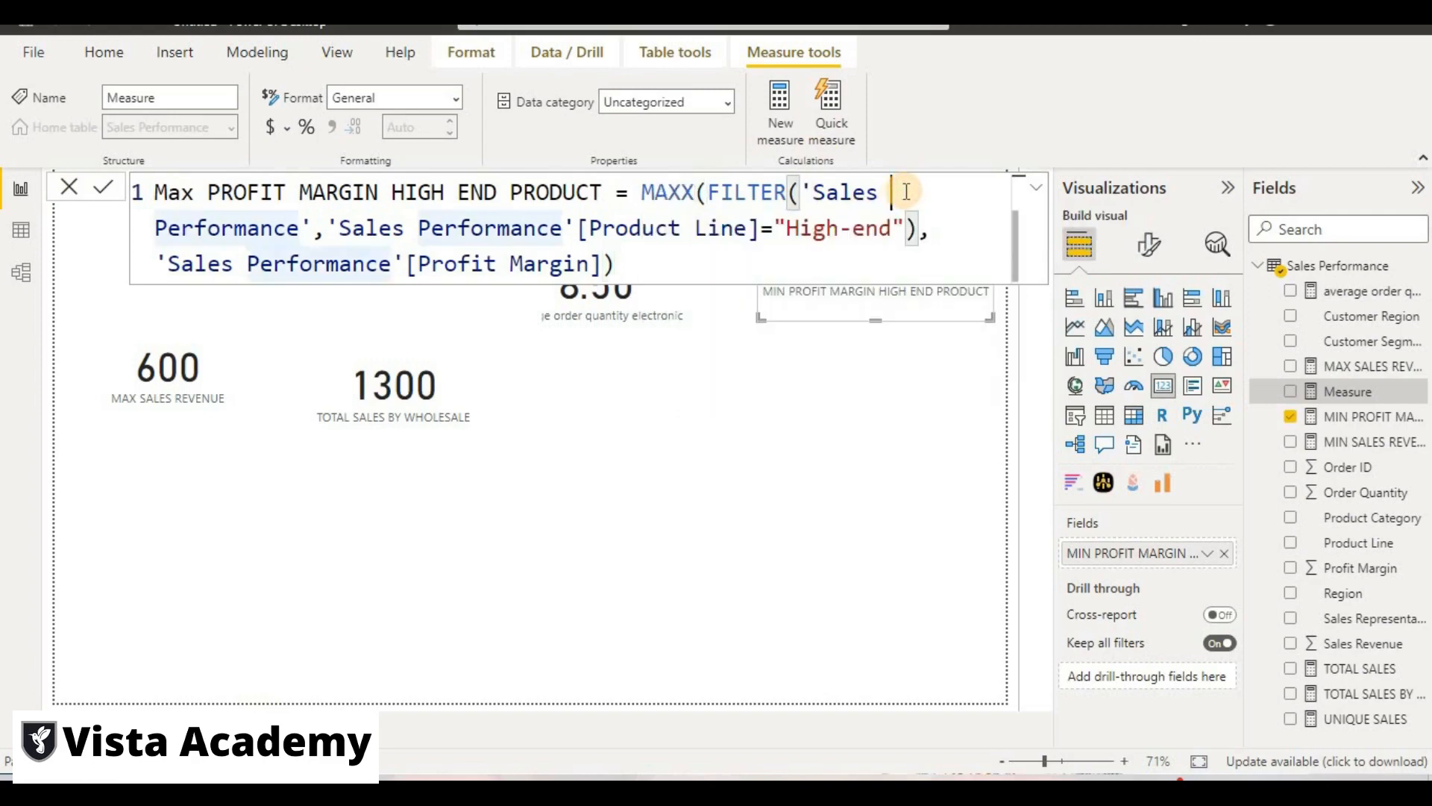
pyautogui.click(113, 179)
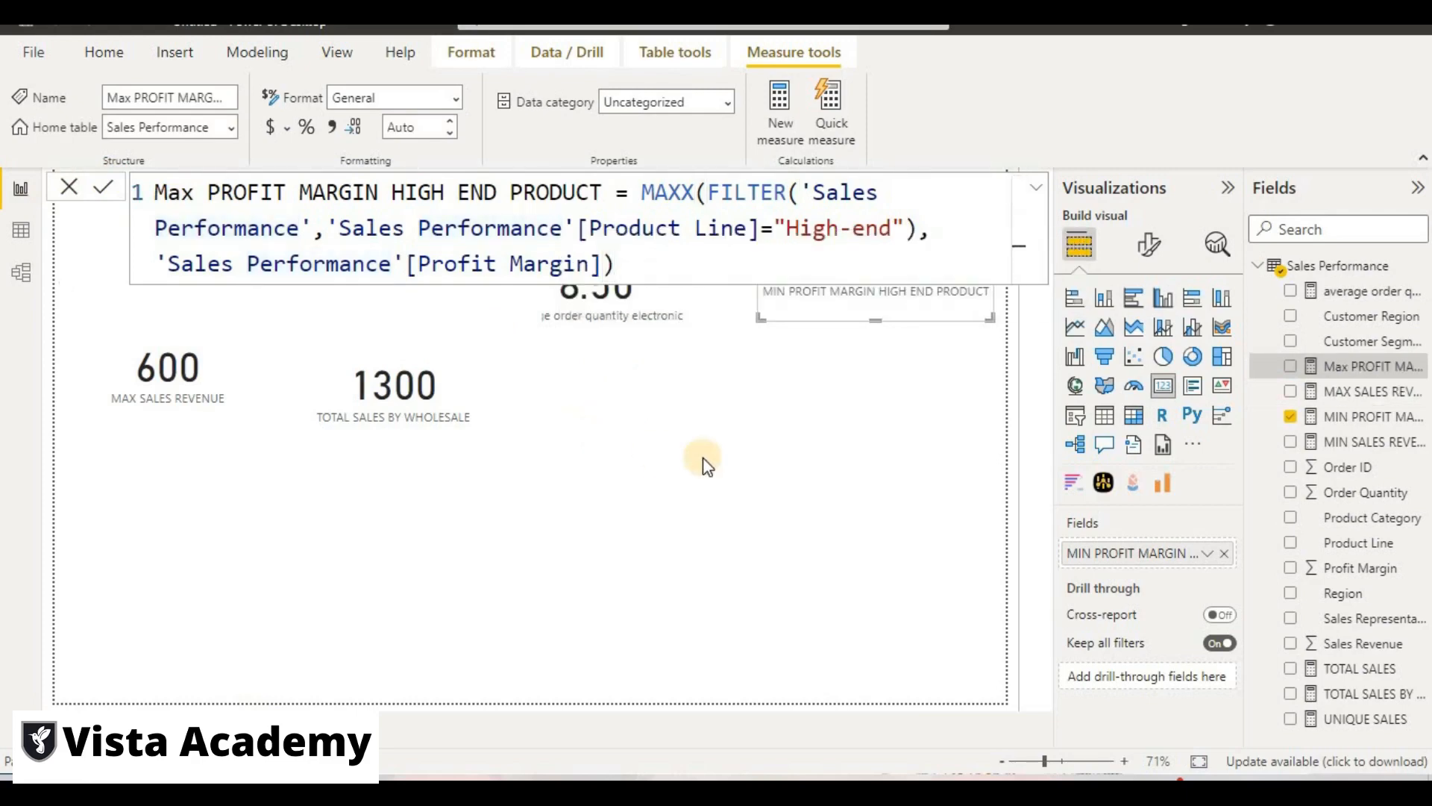
# Add a card showing the Max PROFIT MARGIN HIGH END PRODUCT measure and position it below the minimum profit margin card.
pyautogui.click(891, 440)
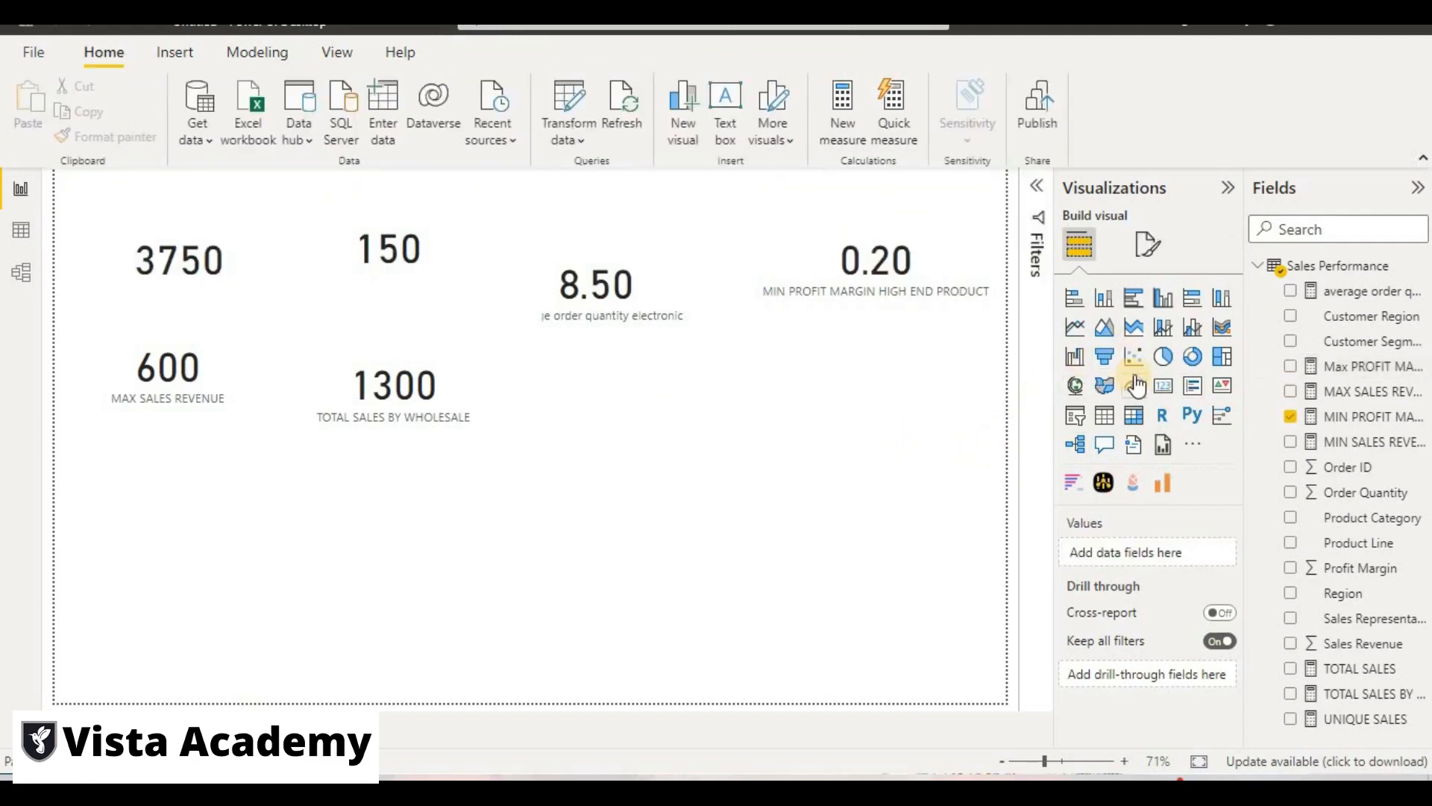
pyautogui.click(1163, 385)
pyautogui.moveTo(208, 556); pyautogui.dragTo(733, 373)
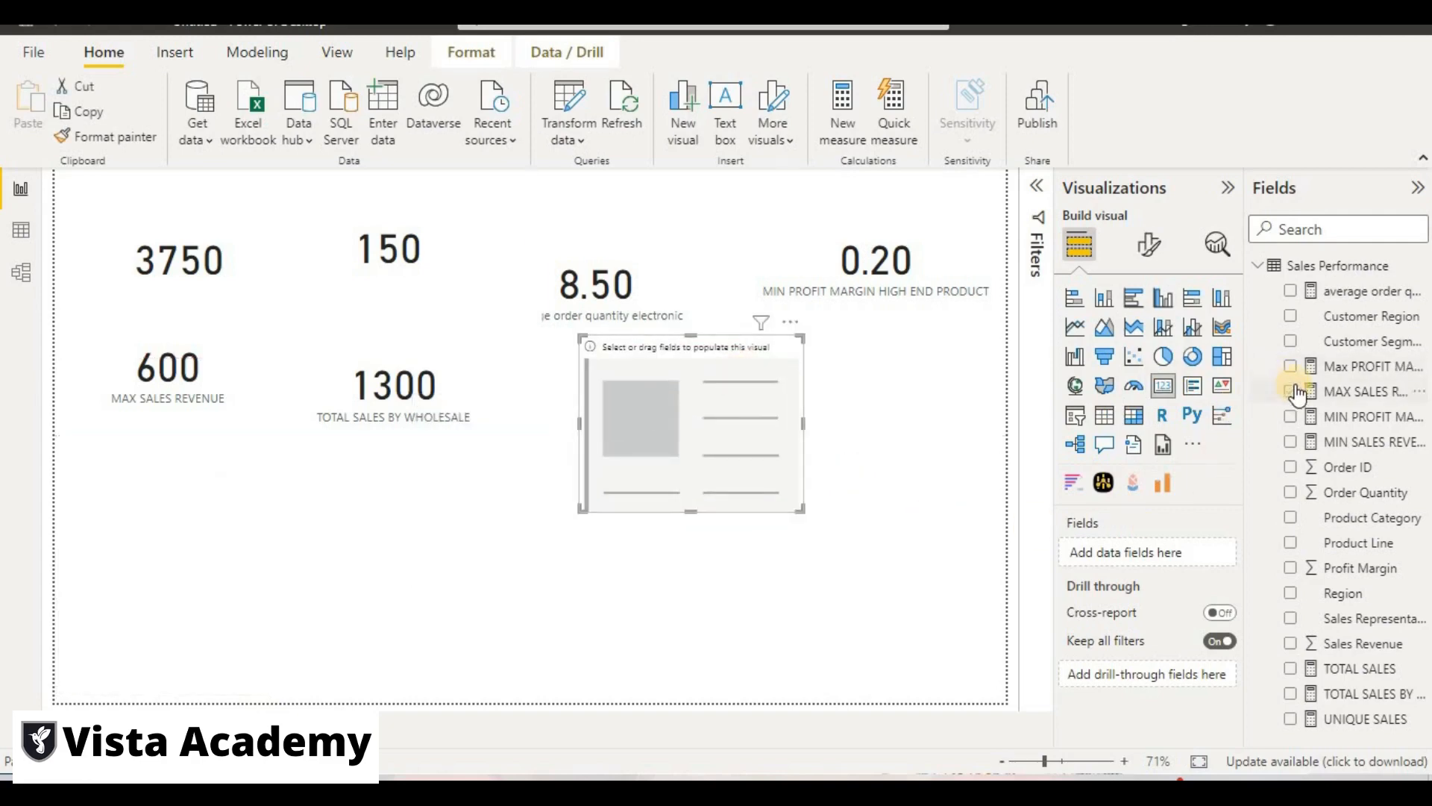
pyautogui.moveTo(1298, 368); pyautogui.dragTo(886, 442)
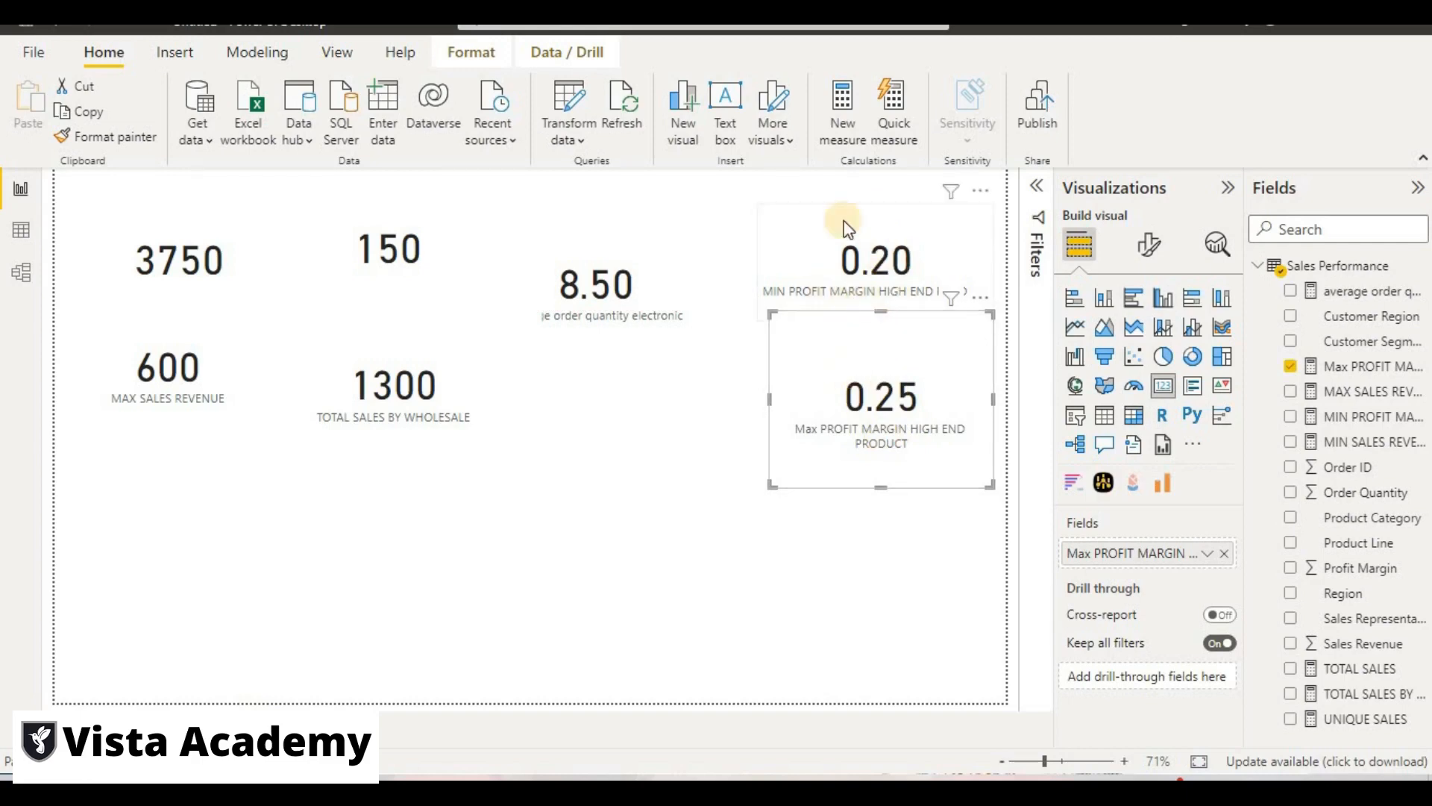
# Insert "each" into the question list so it reads HOW MANY ORDER BY each SALES REPRESENTATIVE, and leave the text box.
pyautogui.click(21, 230)
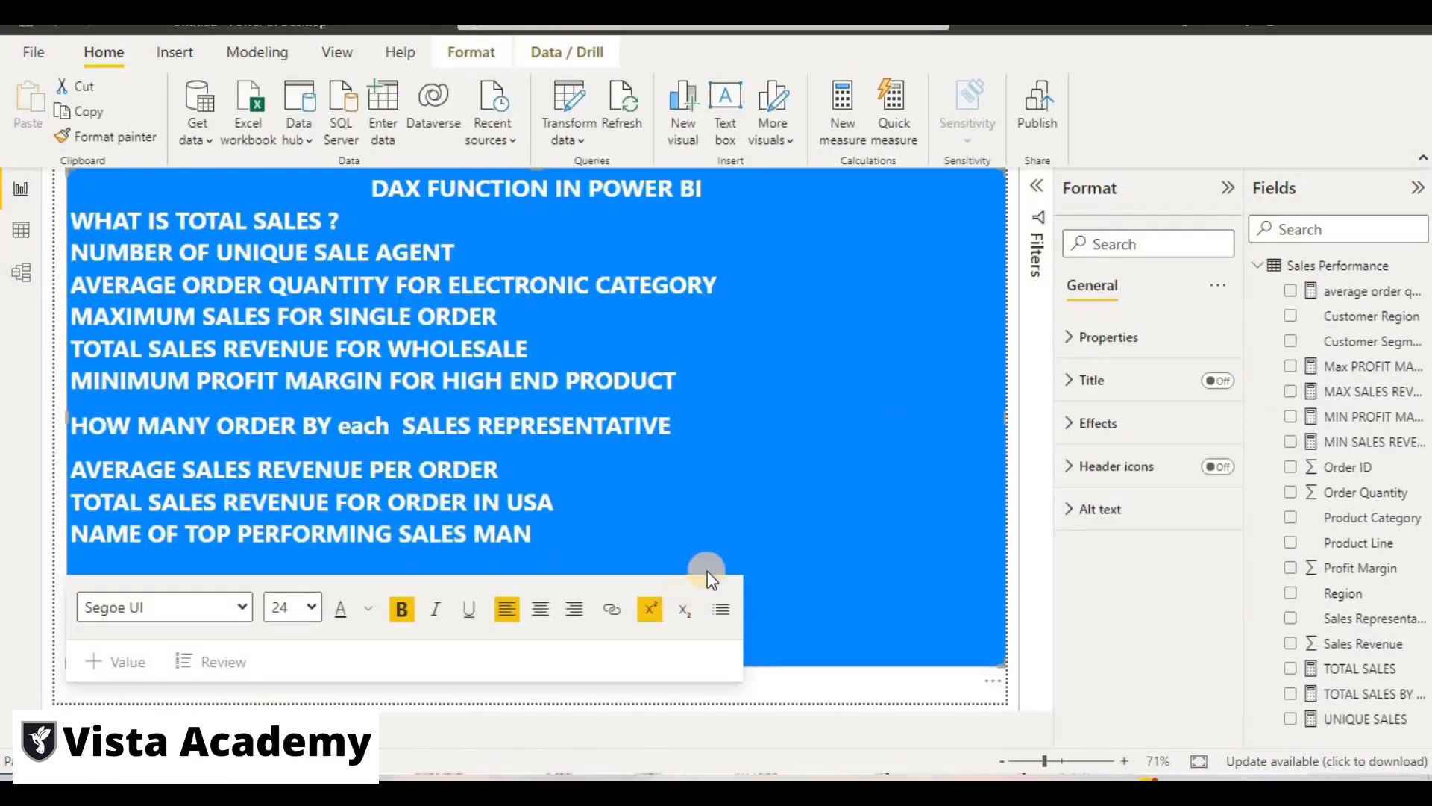
pyautogui.click(735, 475)
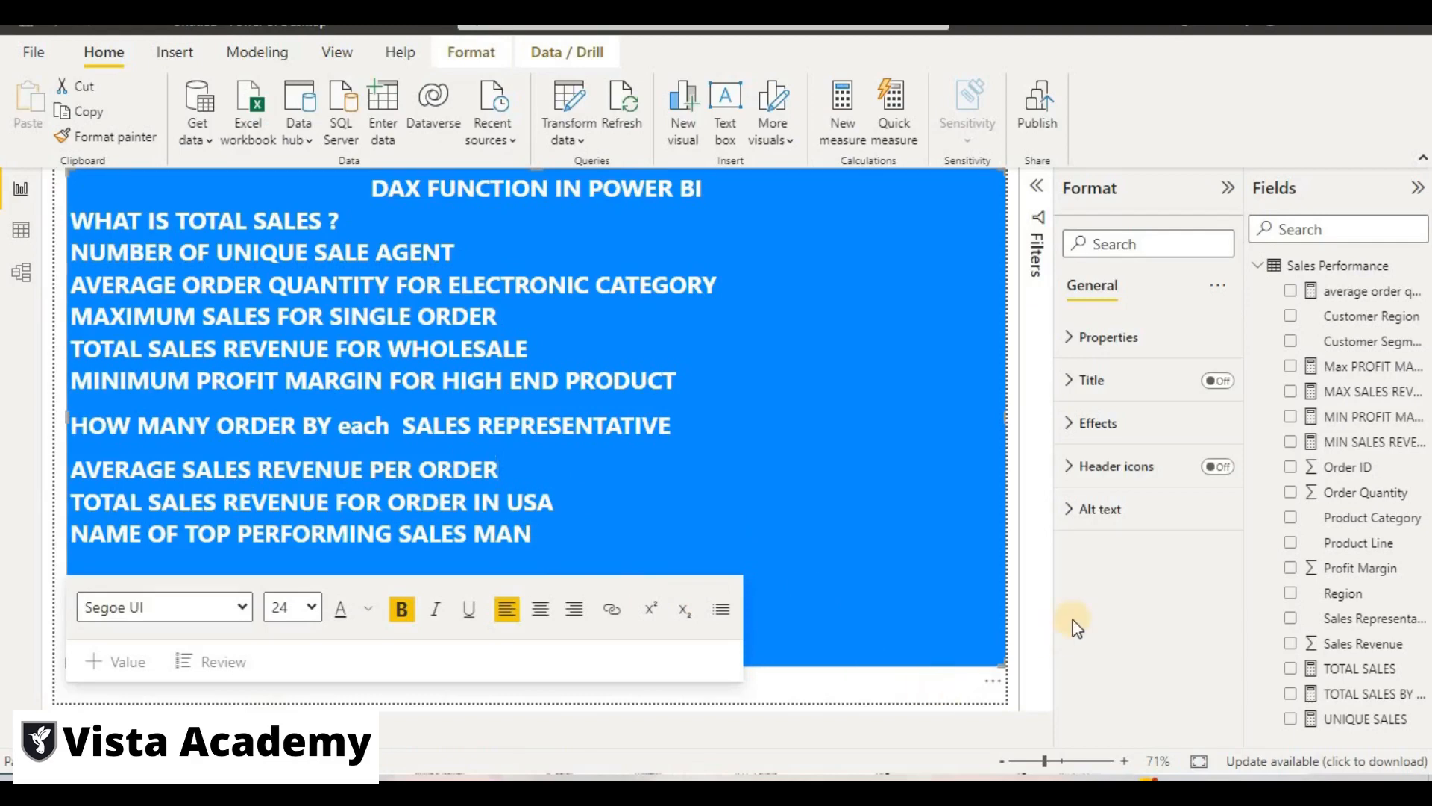
pyautogui.click(1102, 663)
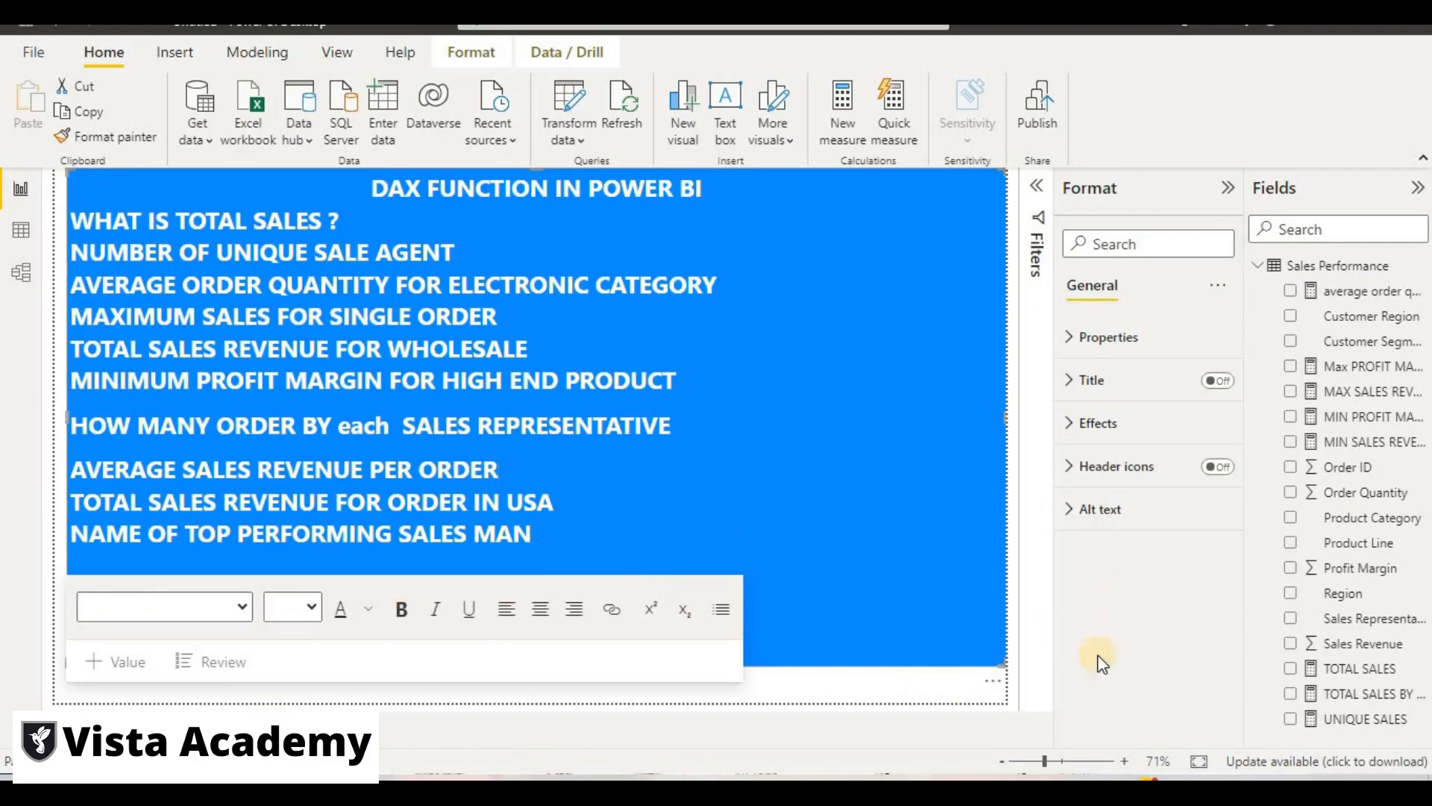
pyautogui.click(904, 683)
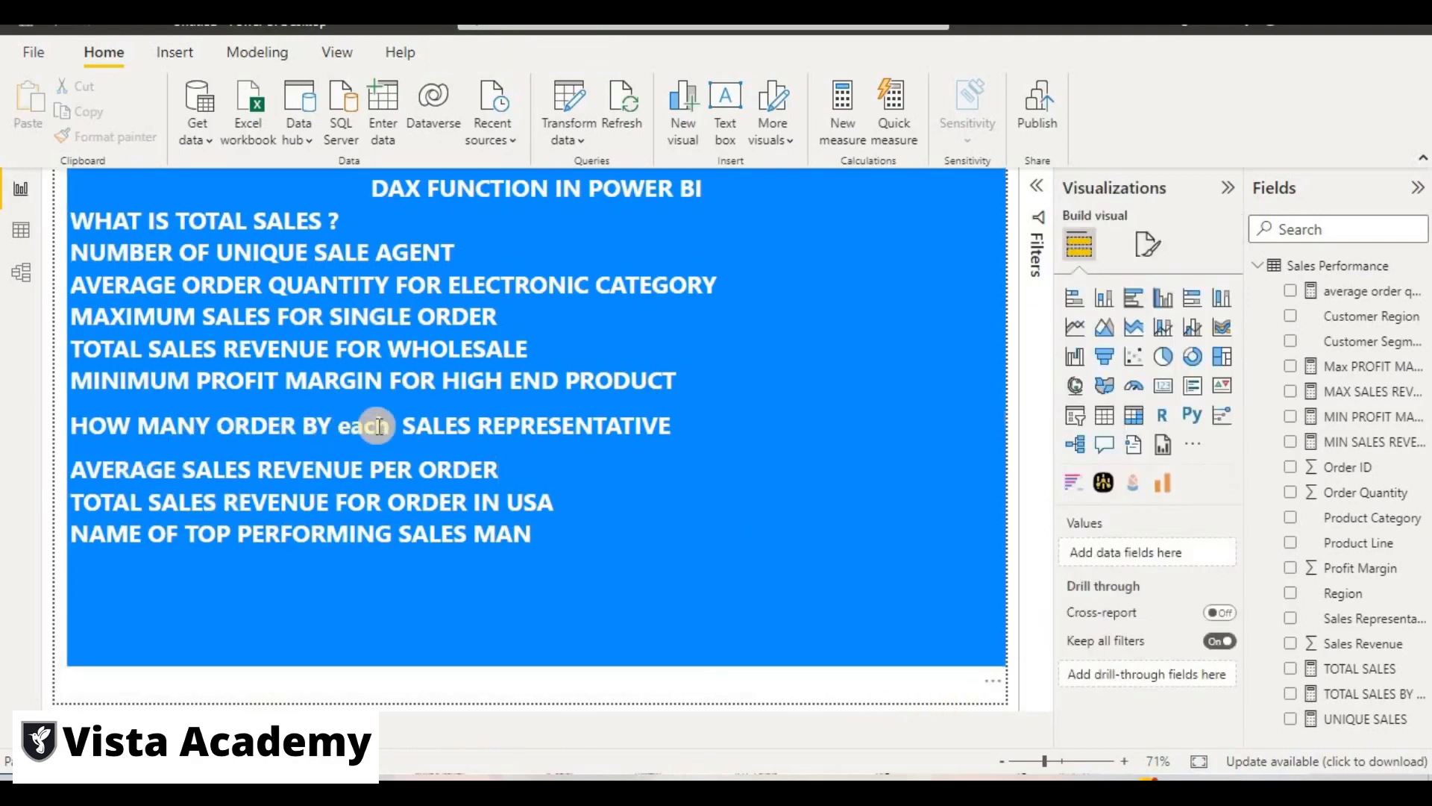
# Filter the Sales Performance data table to the first listed sales representative only.
pyautogui.click(22, 230)
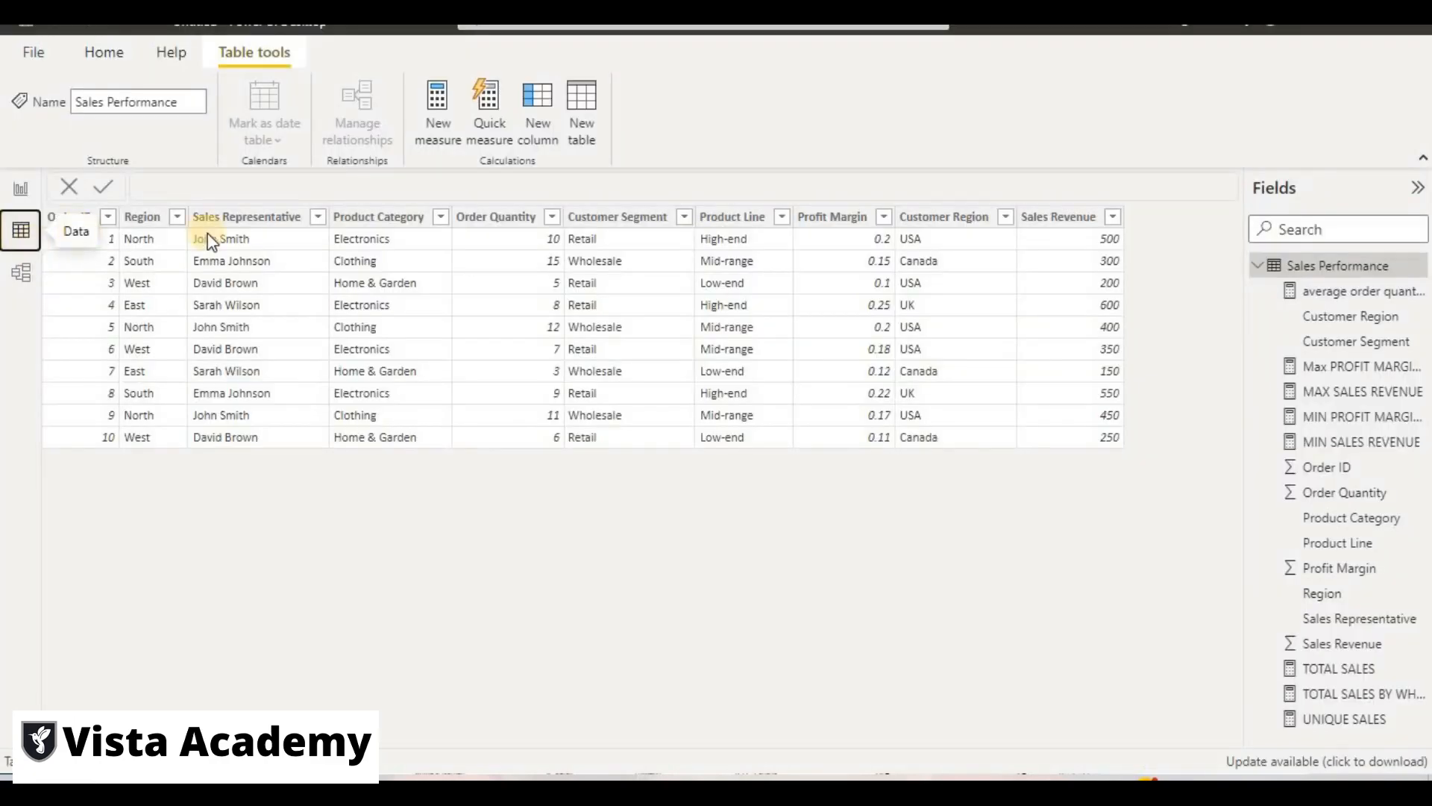
pyautogui.click(317, 217)
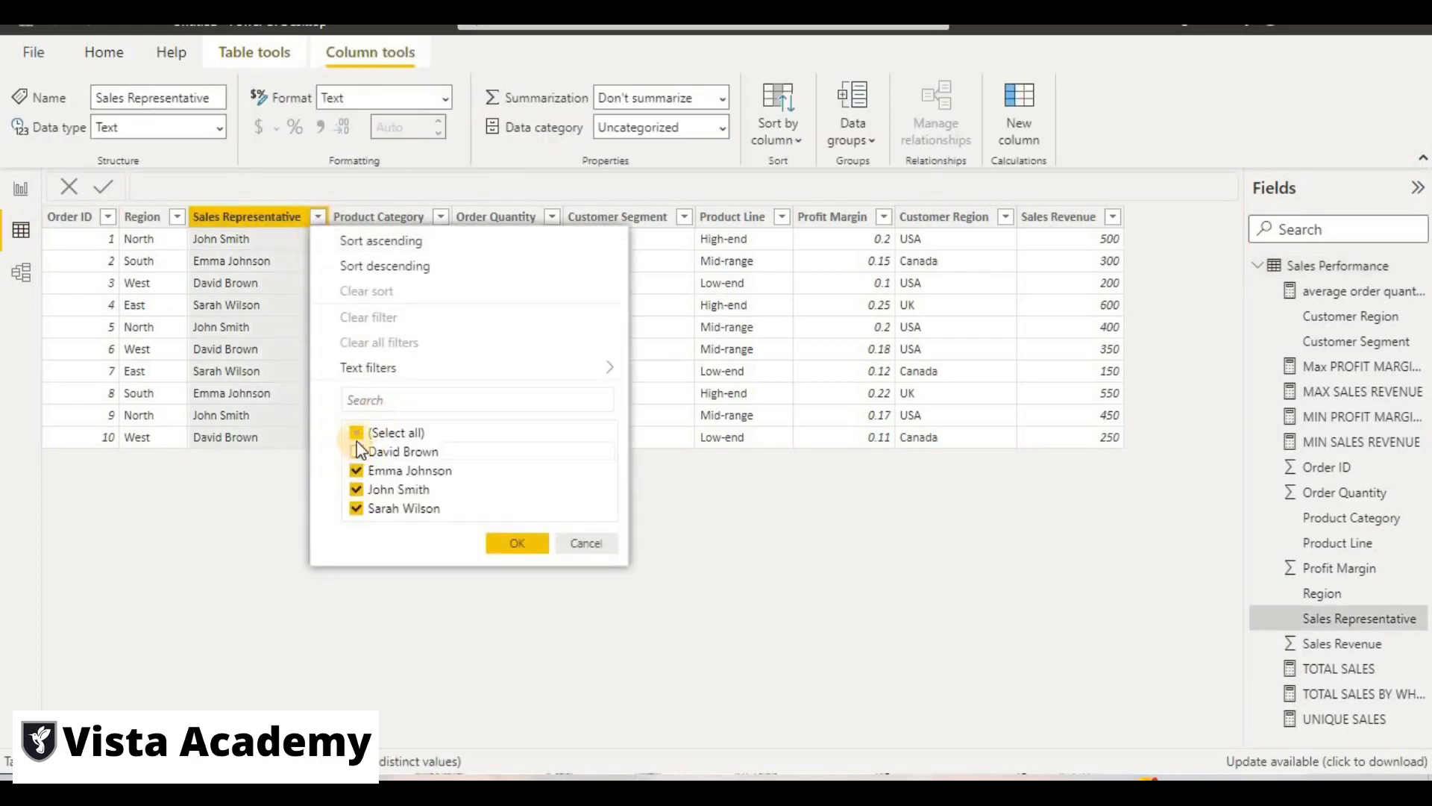
pyautogui.click(356, 432)
pyautogui.click(357, 433)
pyautogui.click(357, 452)
pyautogui.click(508, 539)
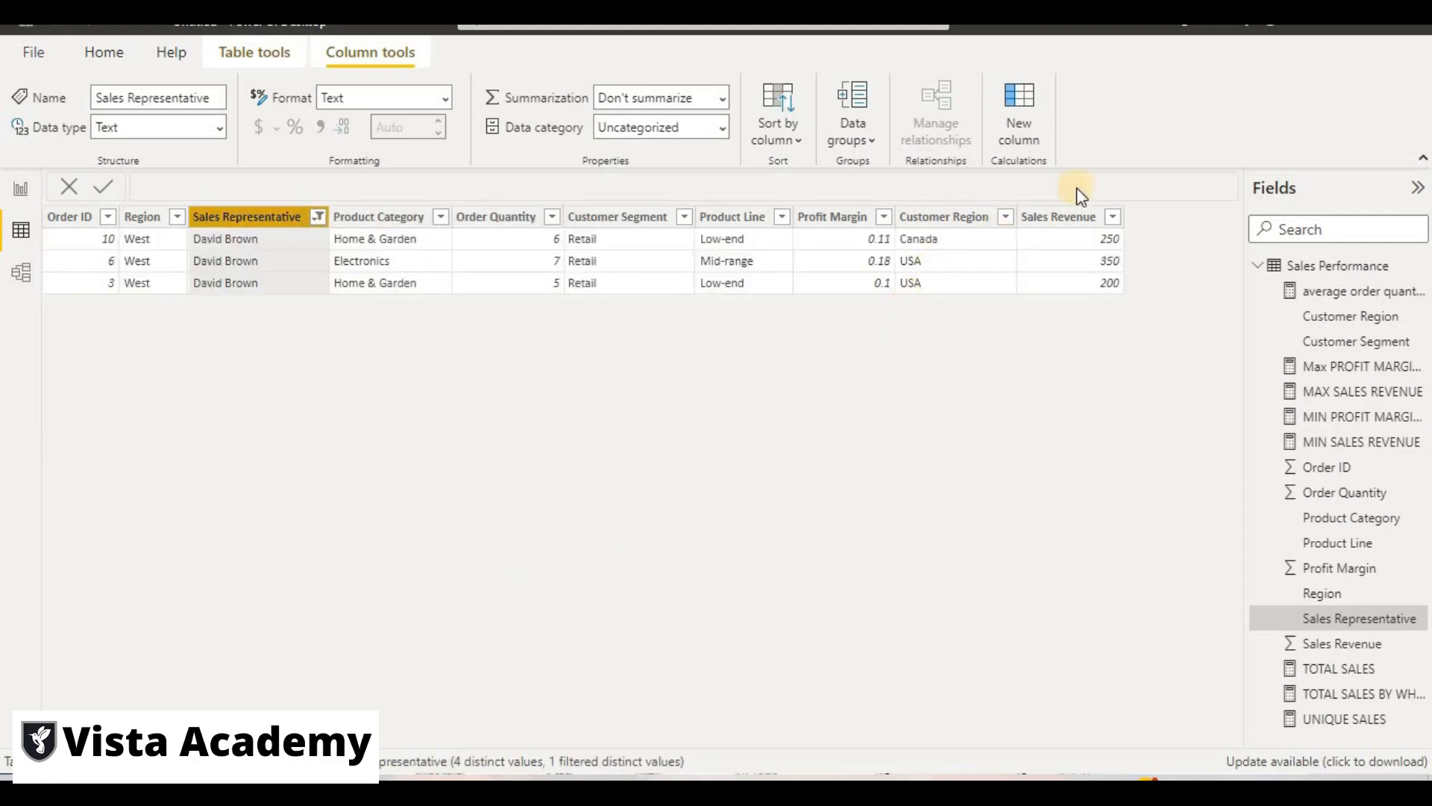
# Switch the Sales Representative filter to the second listed representative to view those orders, and clear the filter.
pyautogui.click(319, 215)
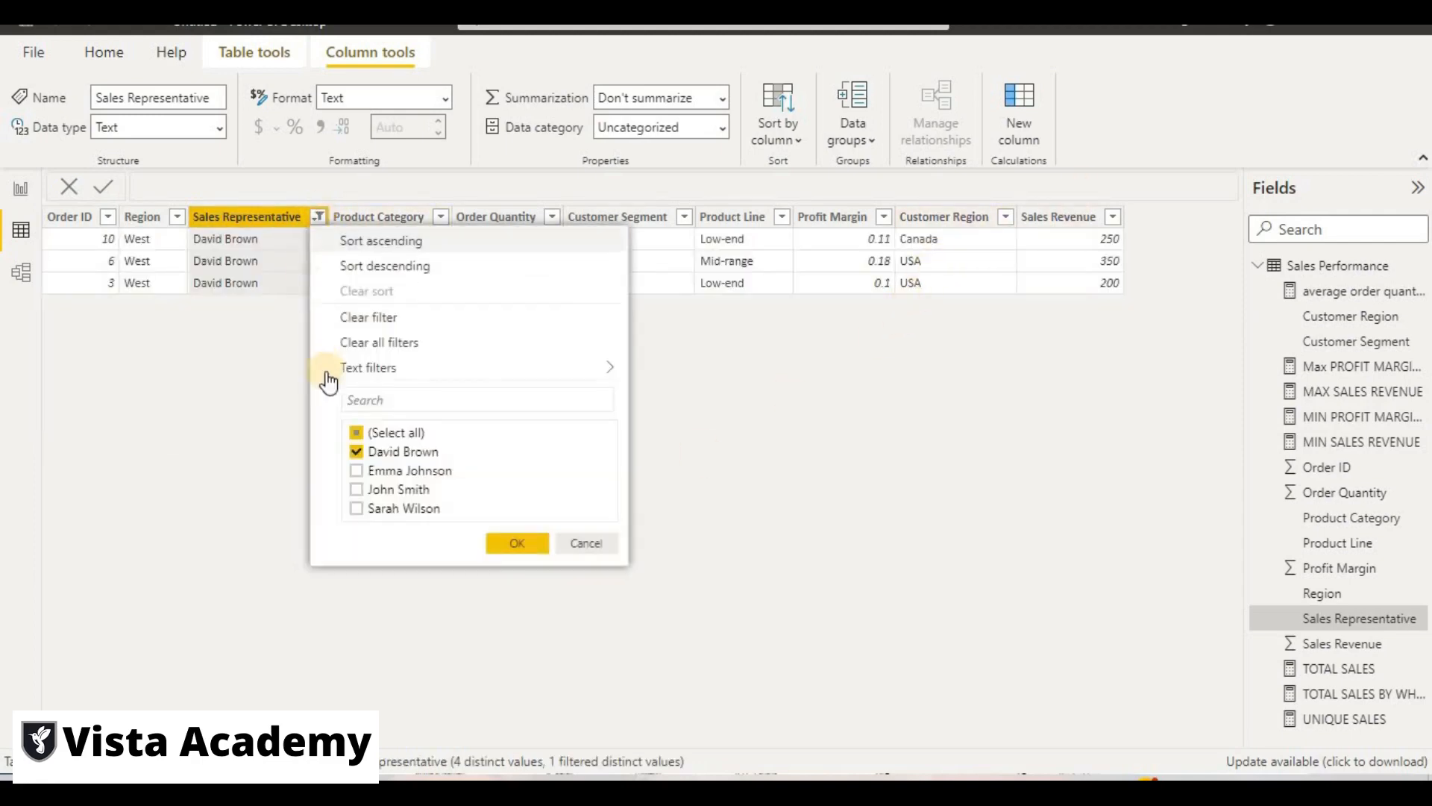
pyautogui.click(357, 470)
pyautogui.click(357, 452)
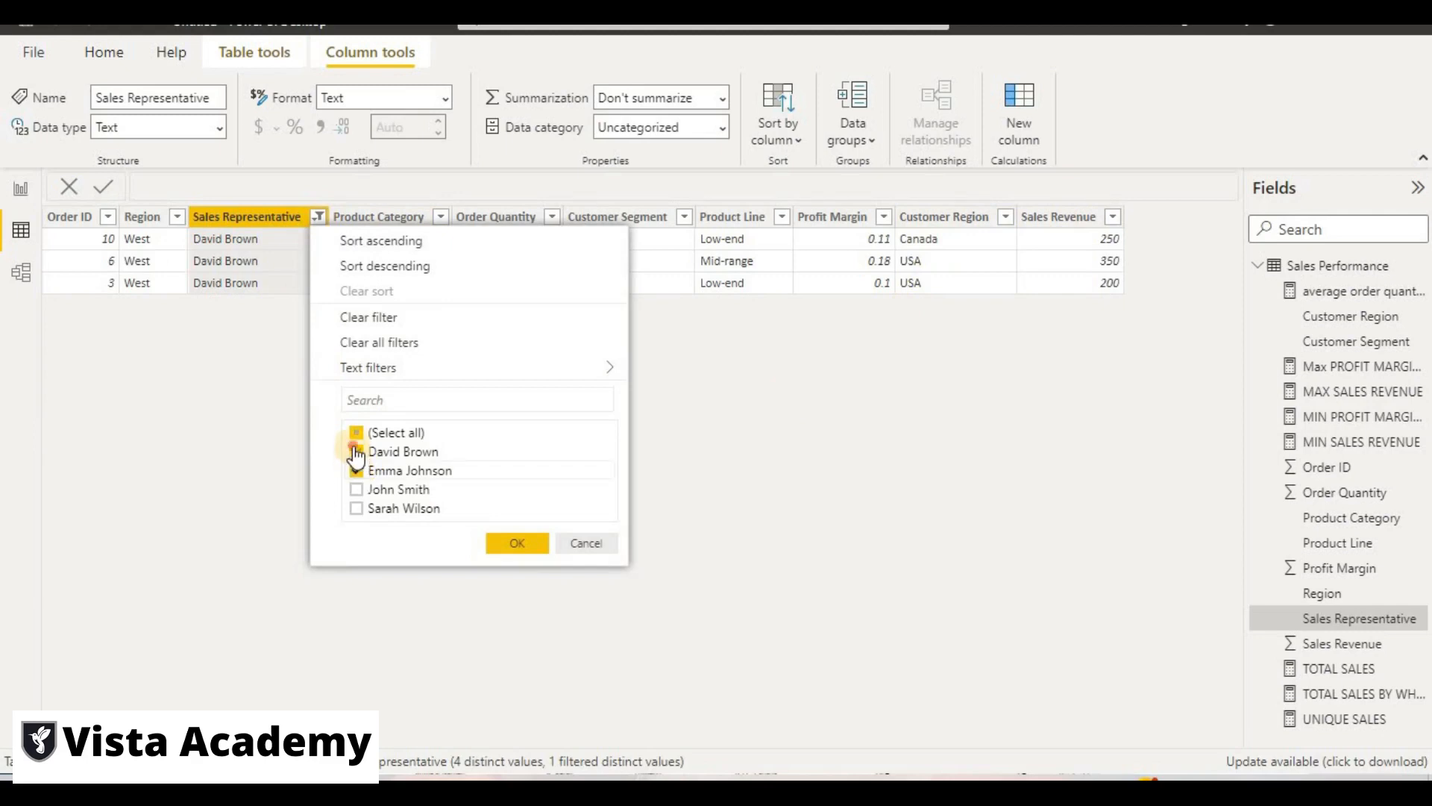
pyautogui.click(496, 546)
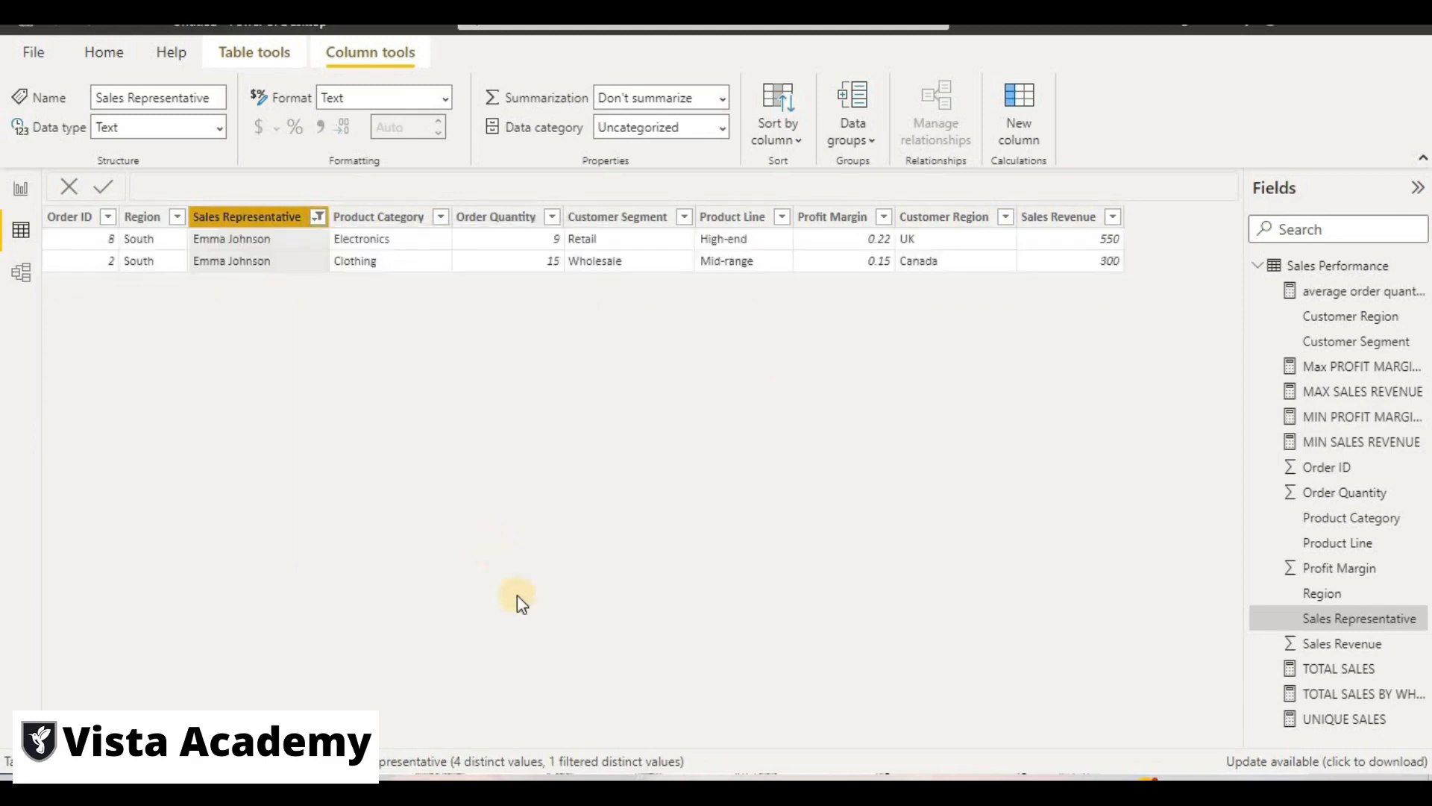
pyautogui.click(318, 219)
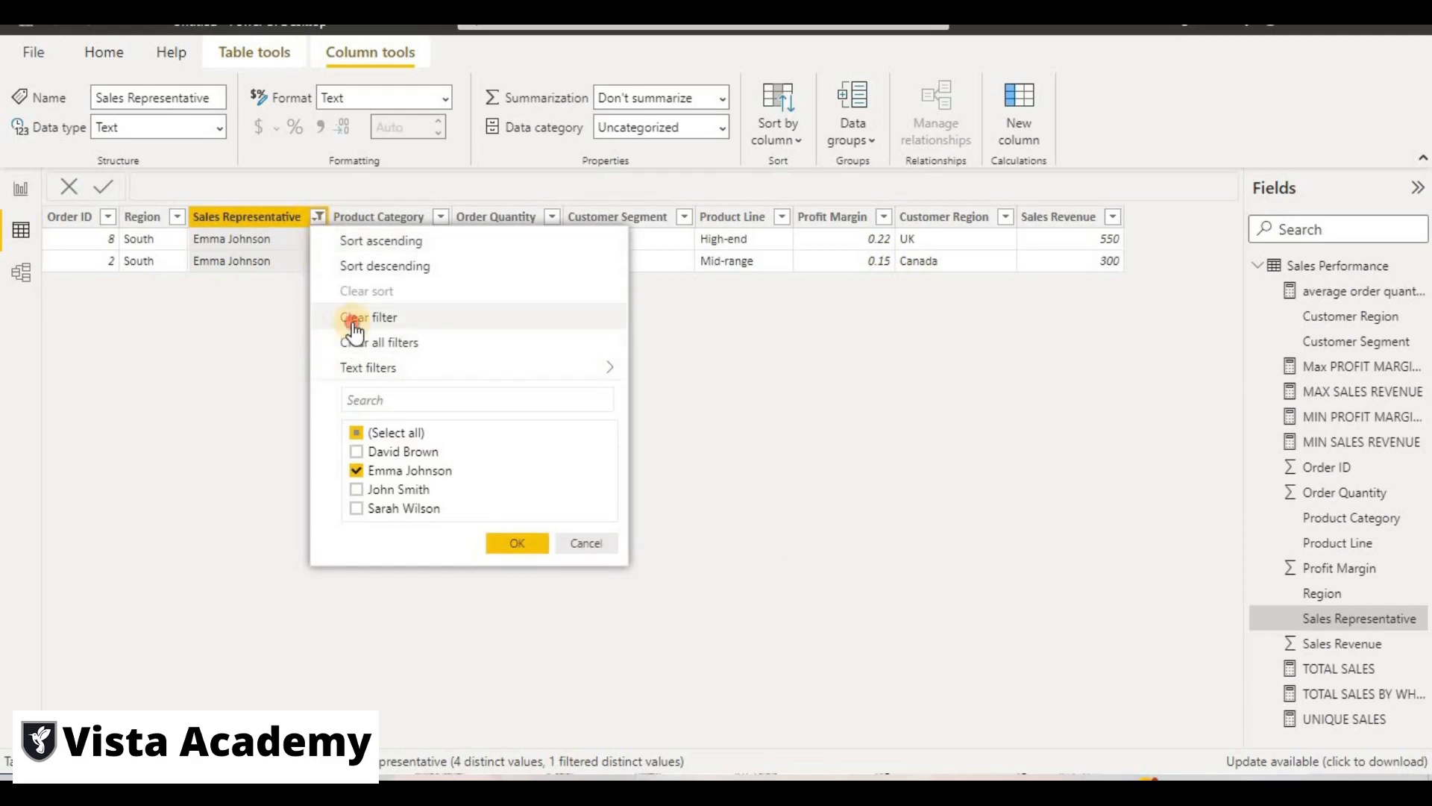
pyautogui.click(352, 319)
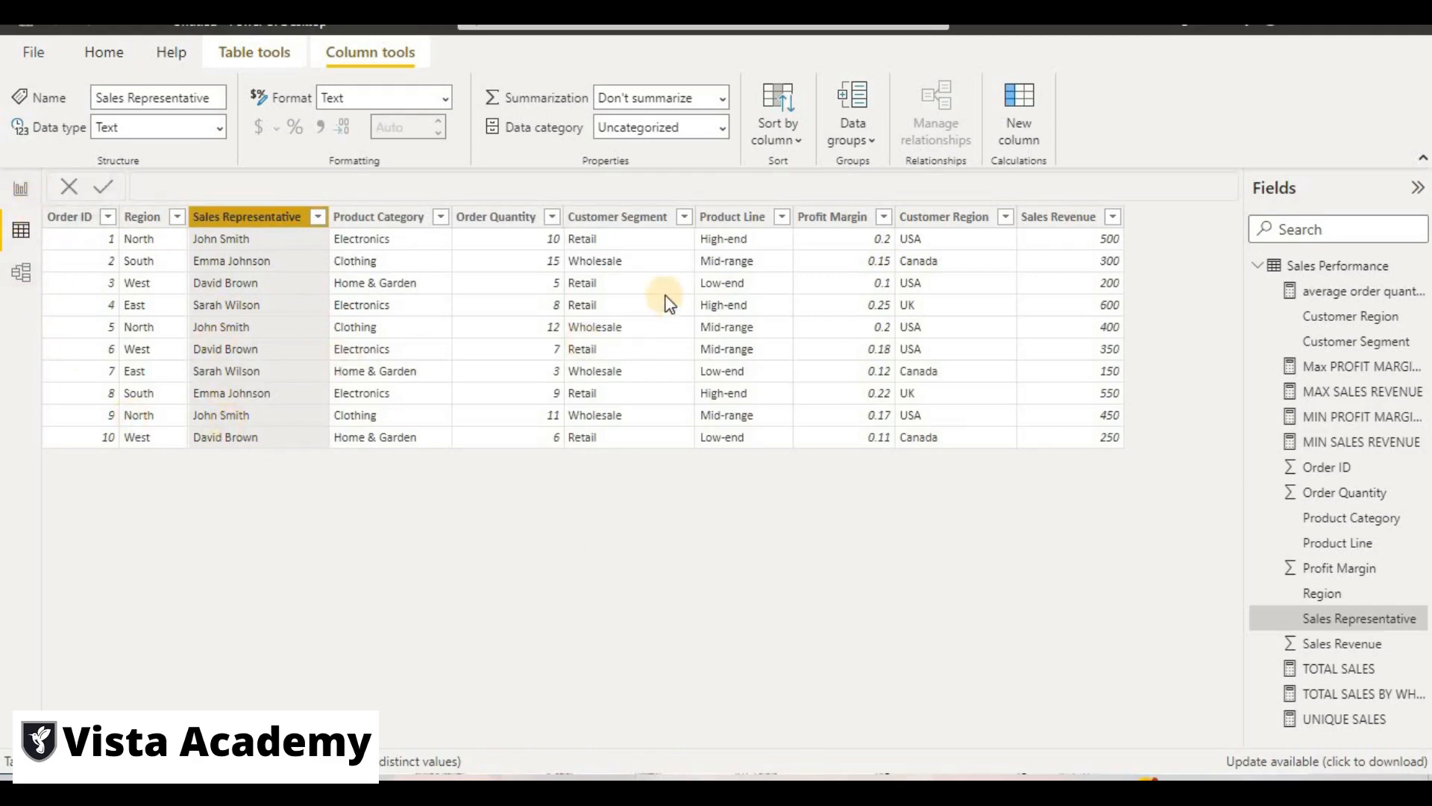
# Add a calculated column to the Sales Performance table and name it "order count by sales representive".
pyautogui.click(1030, 119)
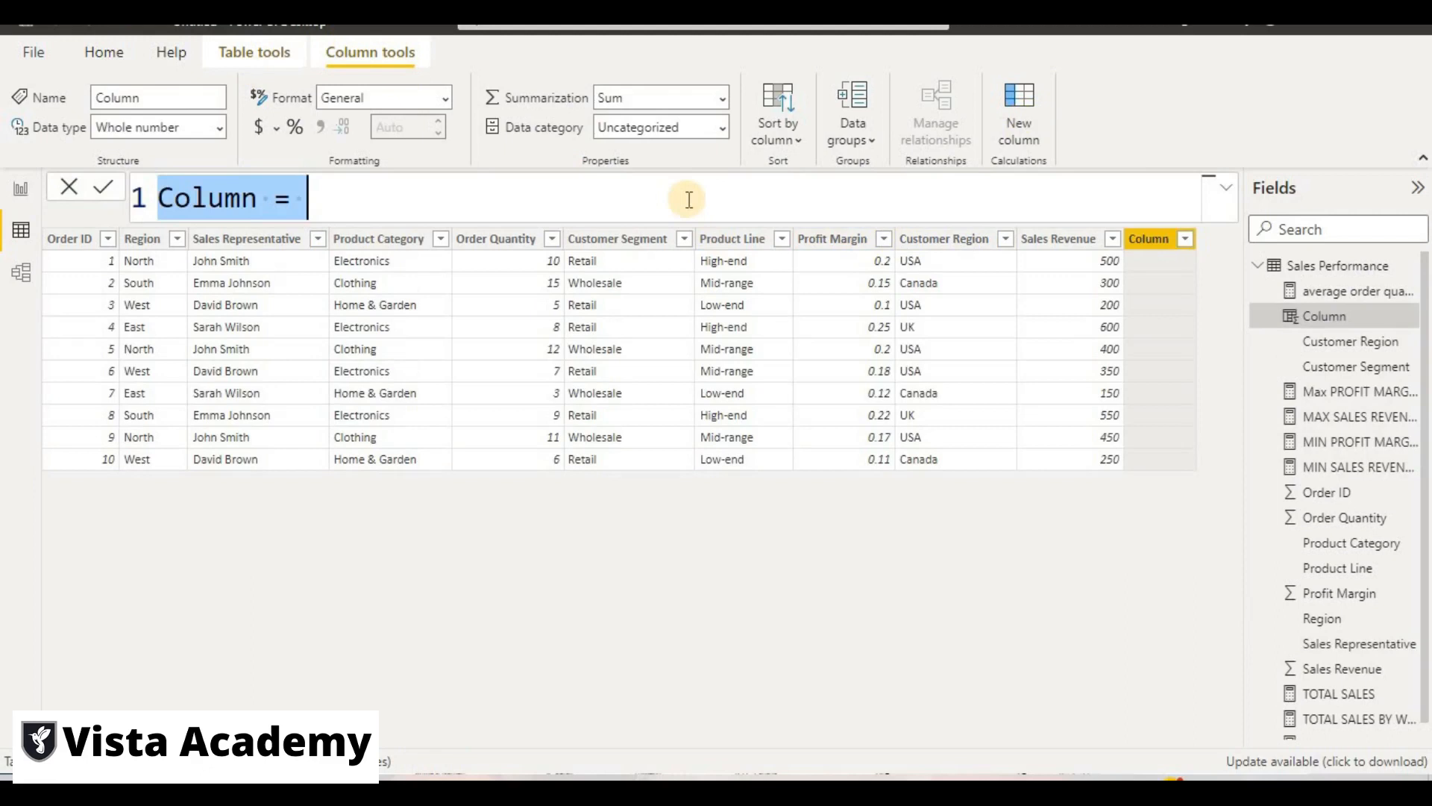
pyautogui.write('order')
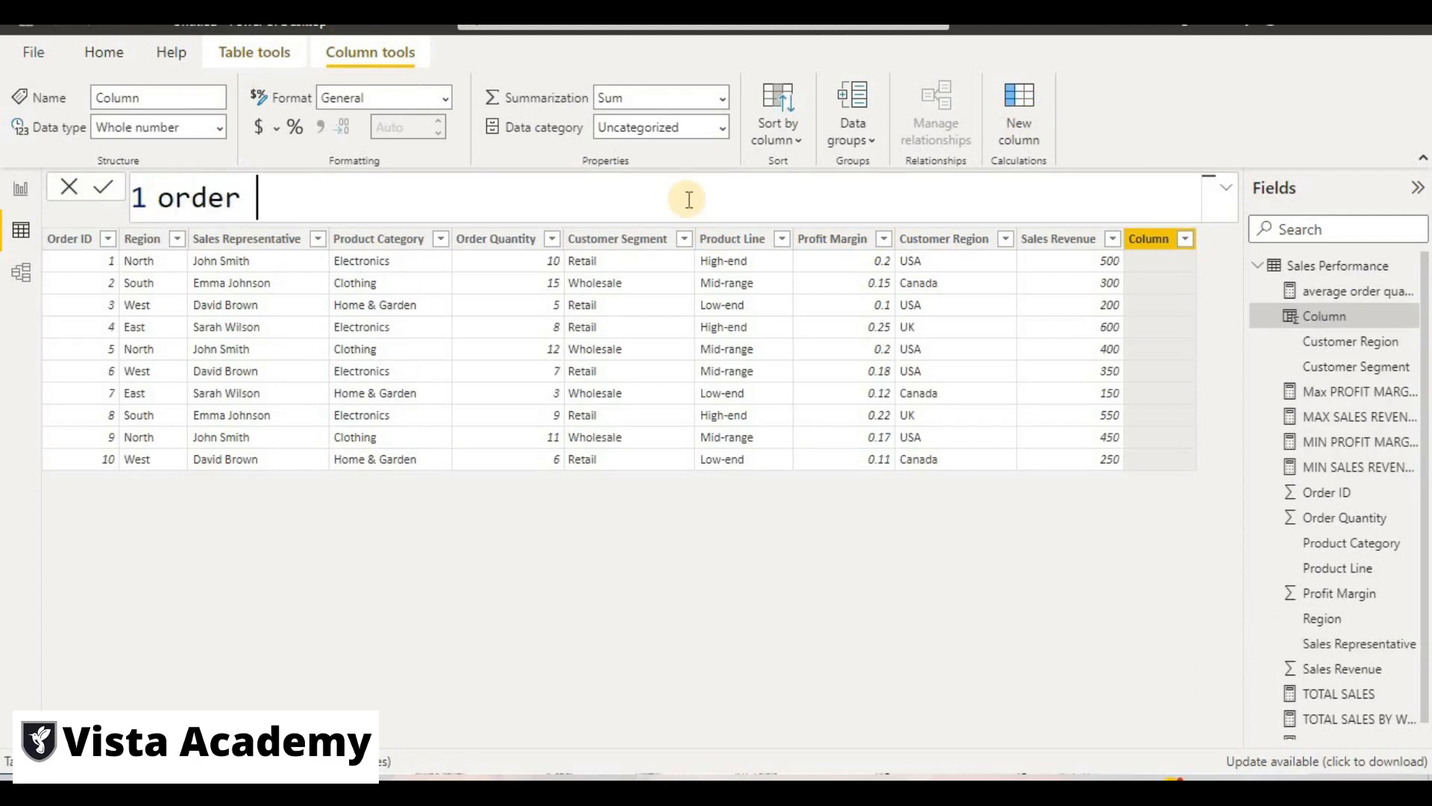
pyautogui.write(' count ')
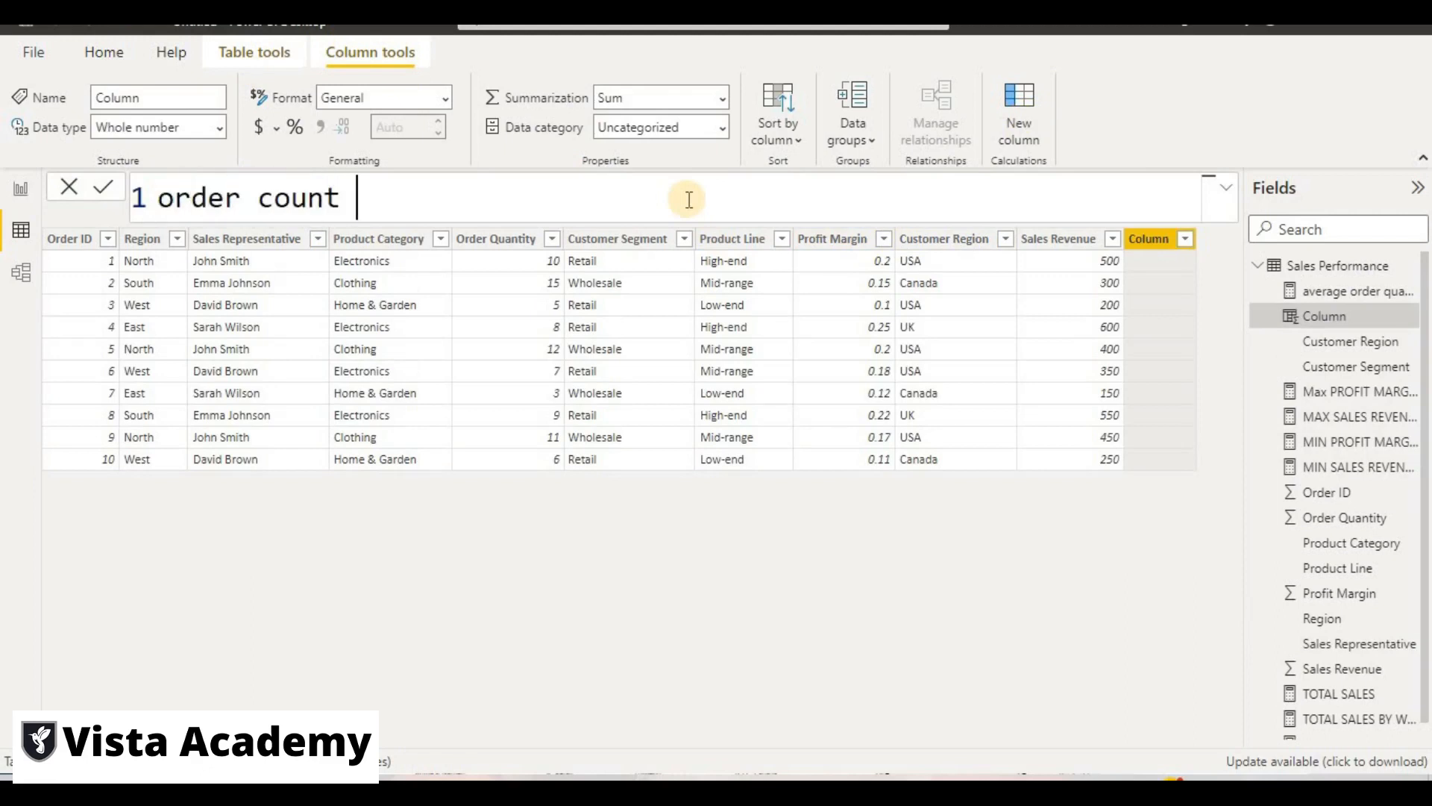
pyautogui.write('by sa')
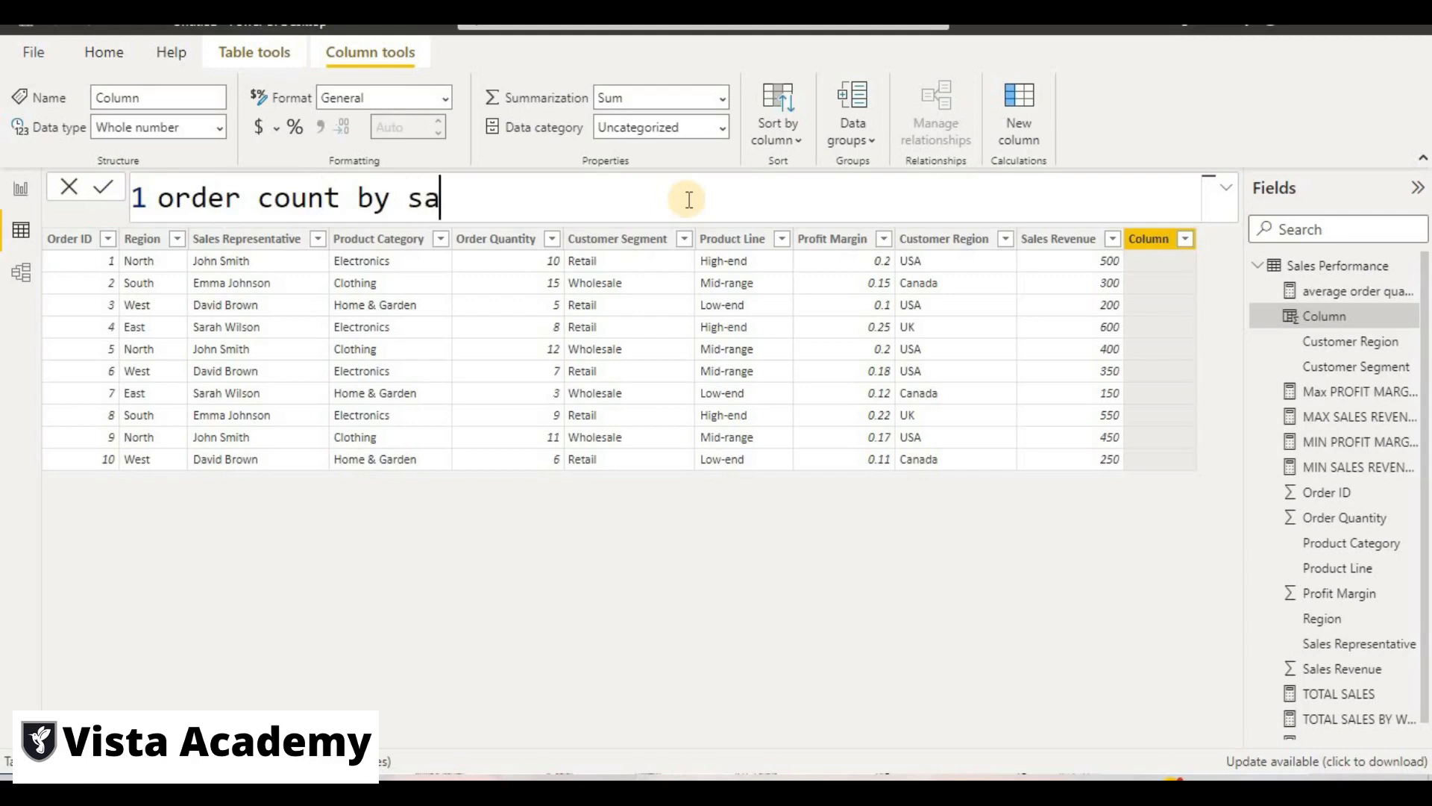
pyautogui.write('les represe')
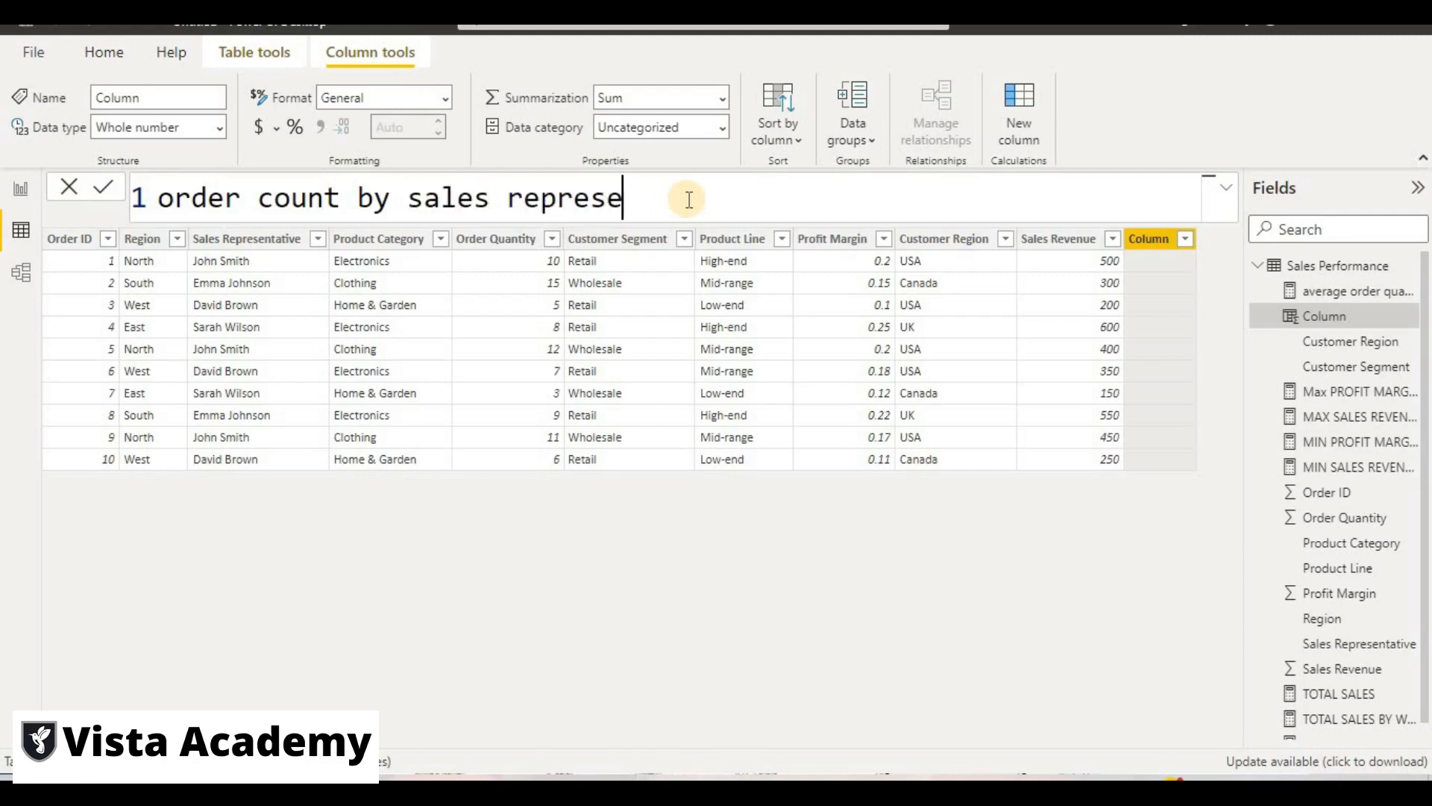
pyautogui.write('ntive=ca')
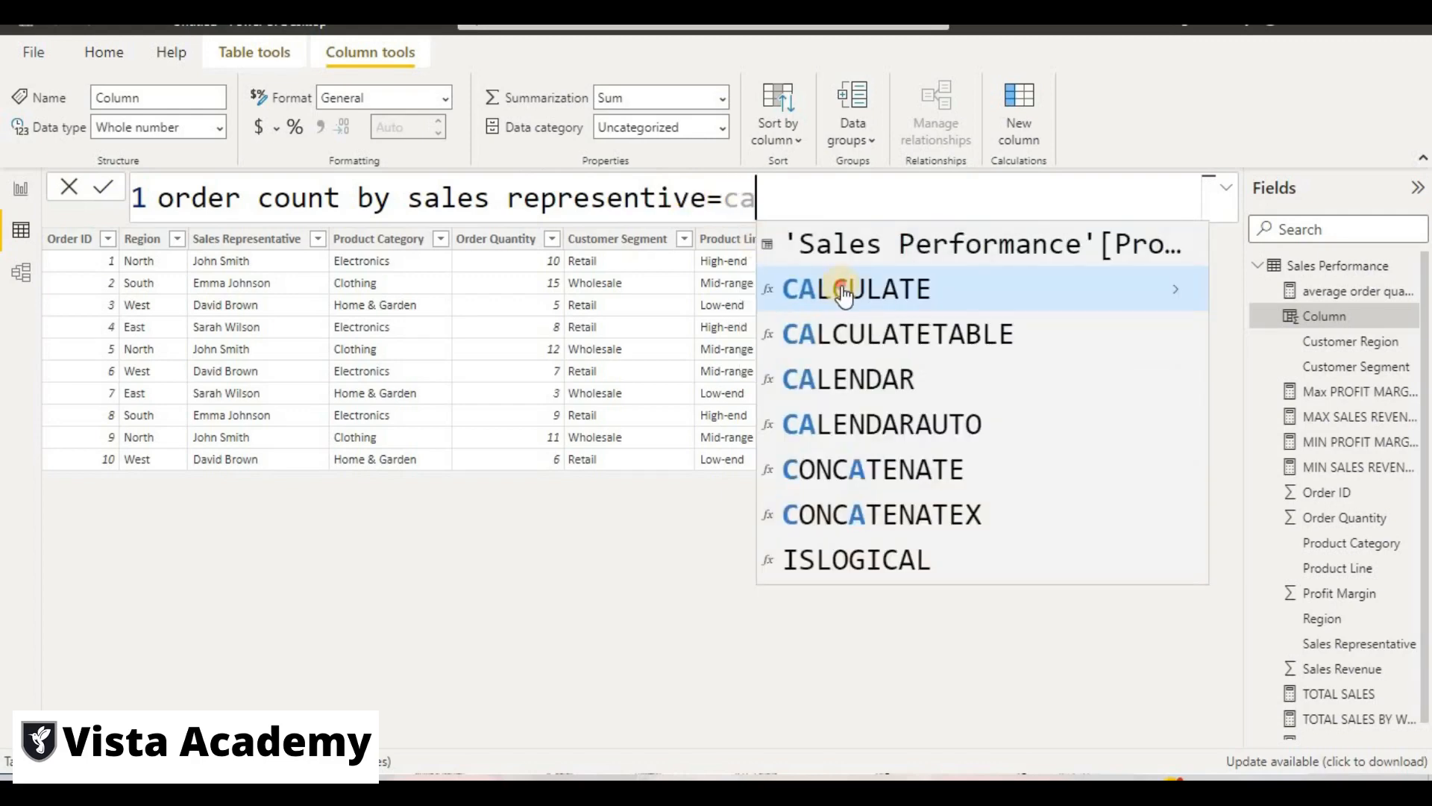
# Begin the column's formula with CALCULATE and a COUNT of 'Sales Performance'[Order ID] as its expression.
pyautogui.click(843, 294)
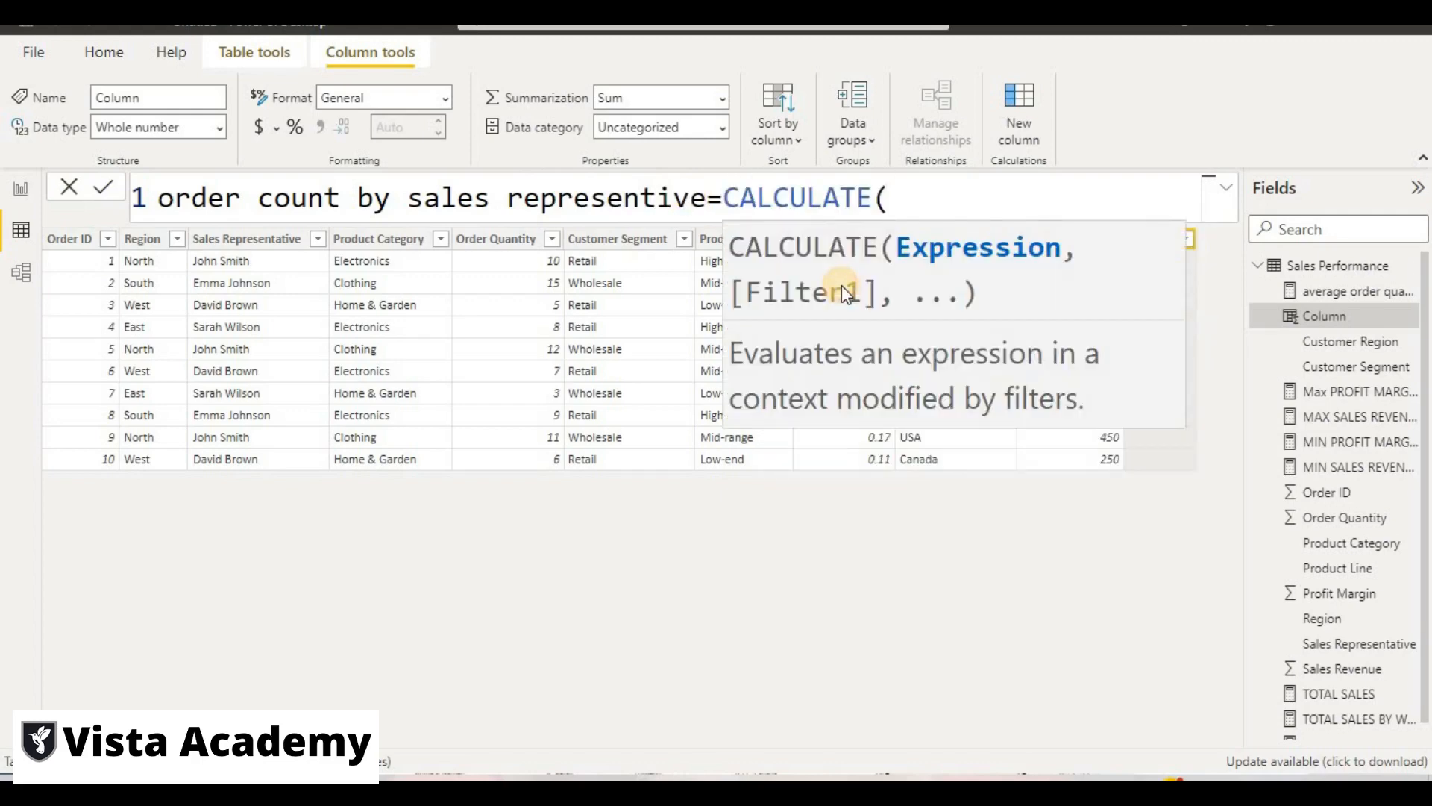
pyautogui.write('c')
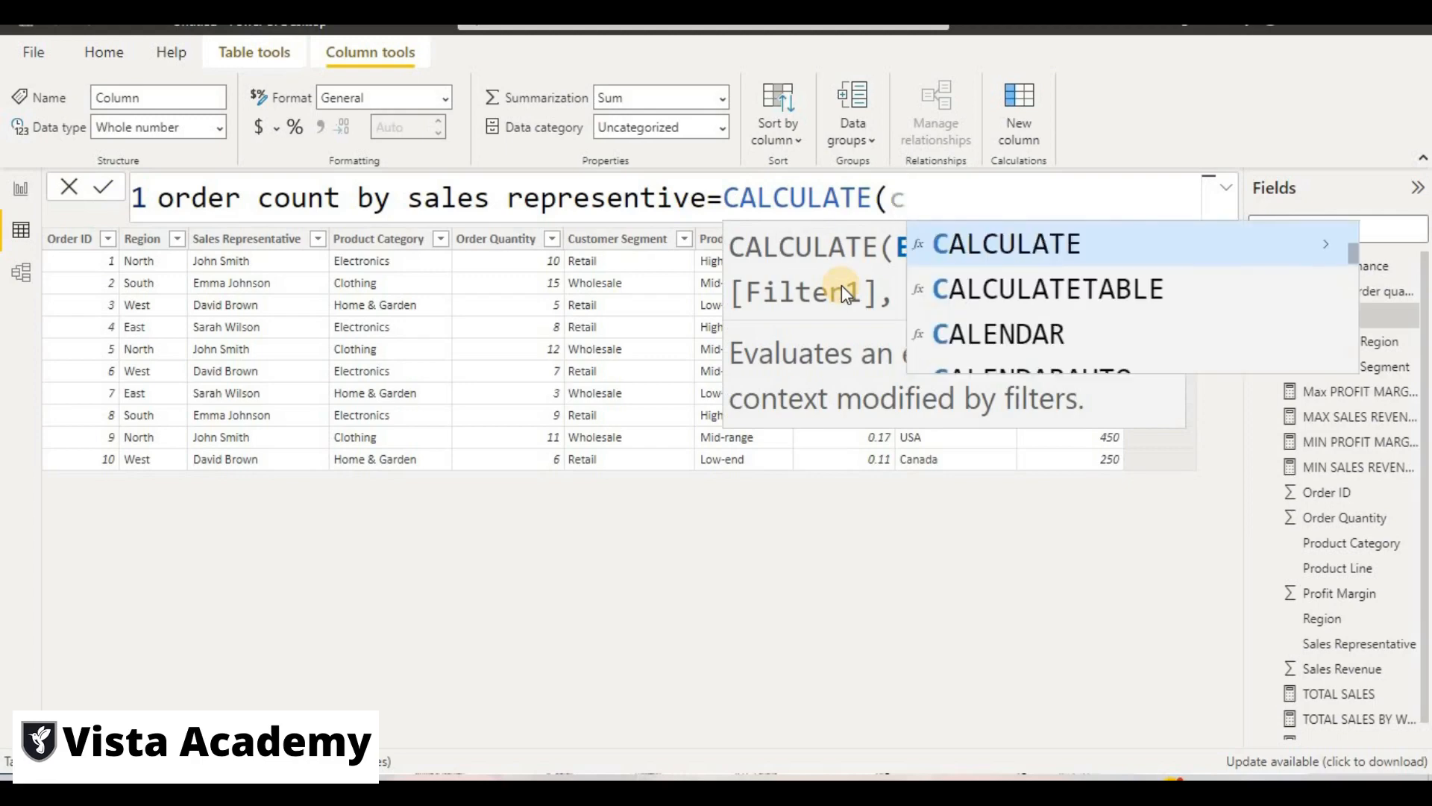
pyautogui.write('oun')
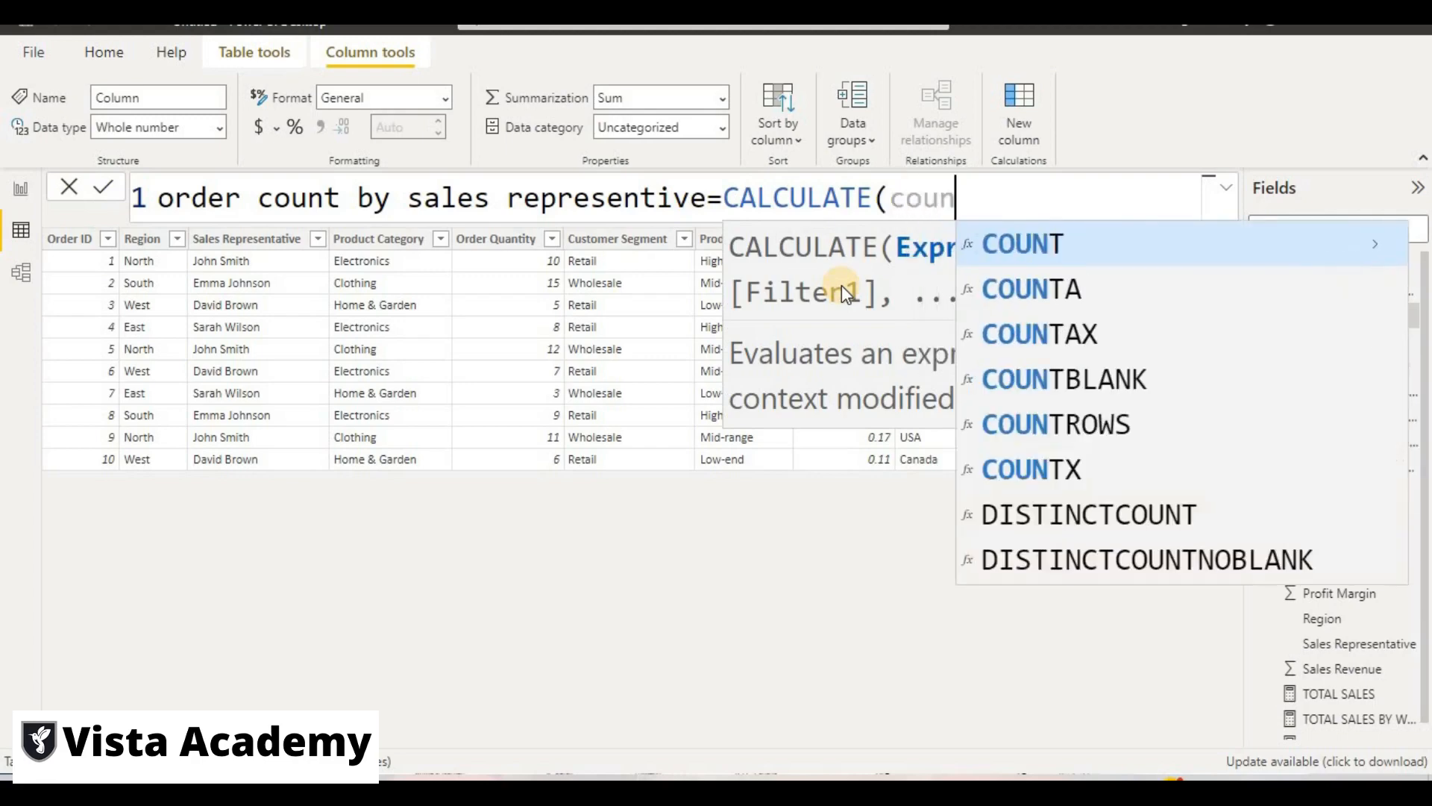
pyautogui.click(989, 243)
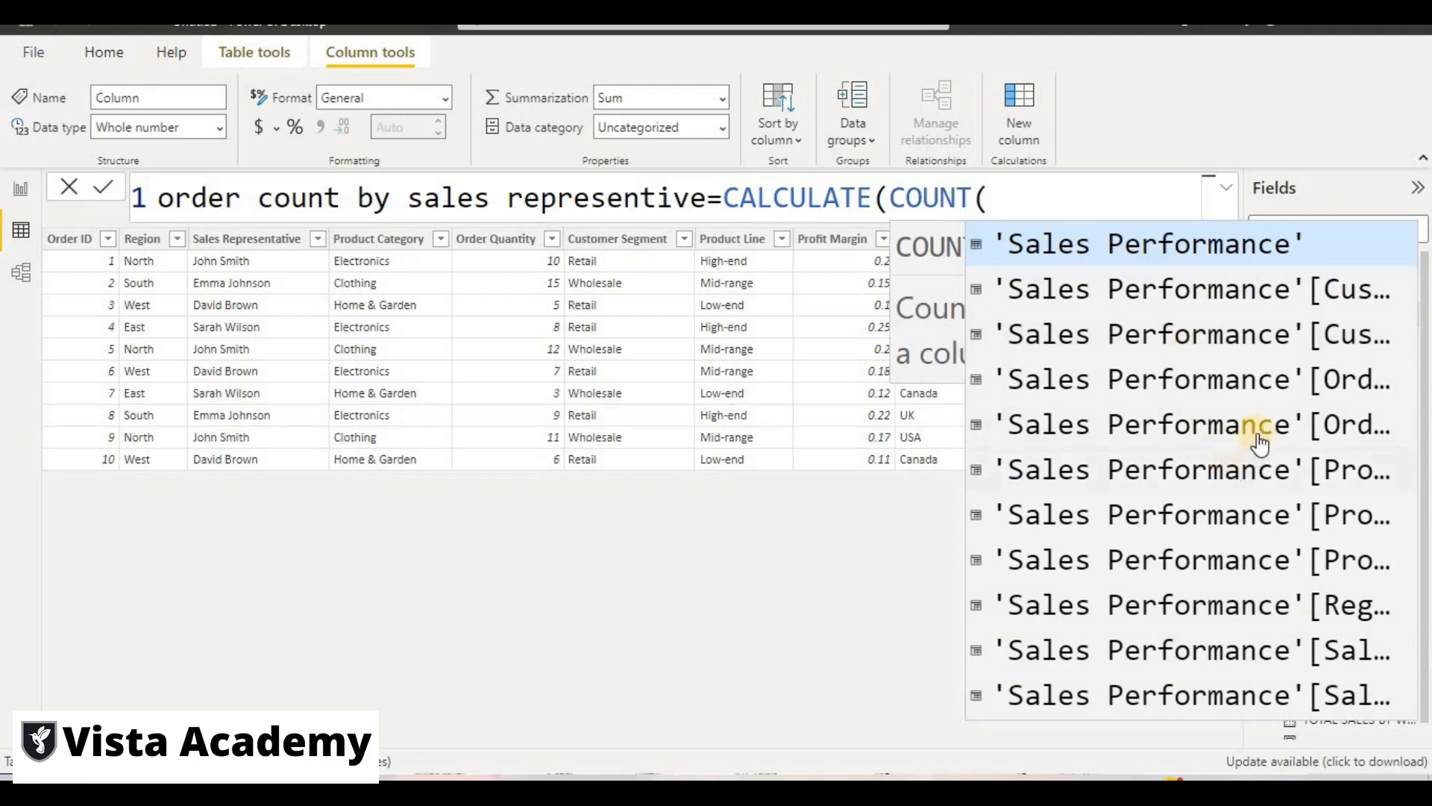
pyautogui.click(1267, 387)
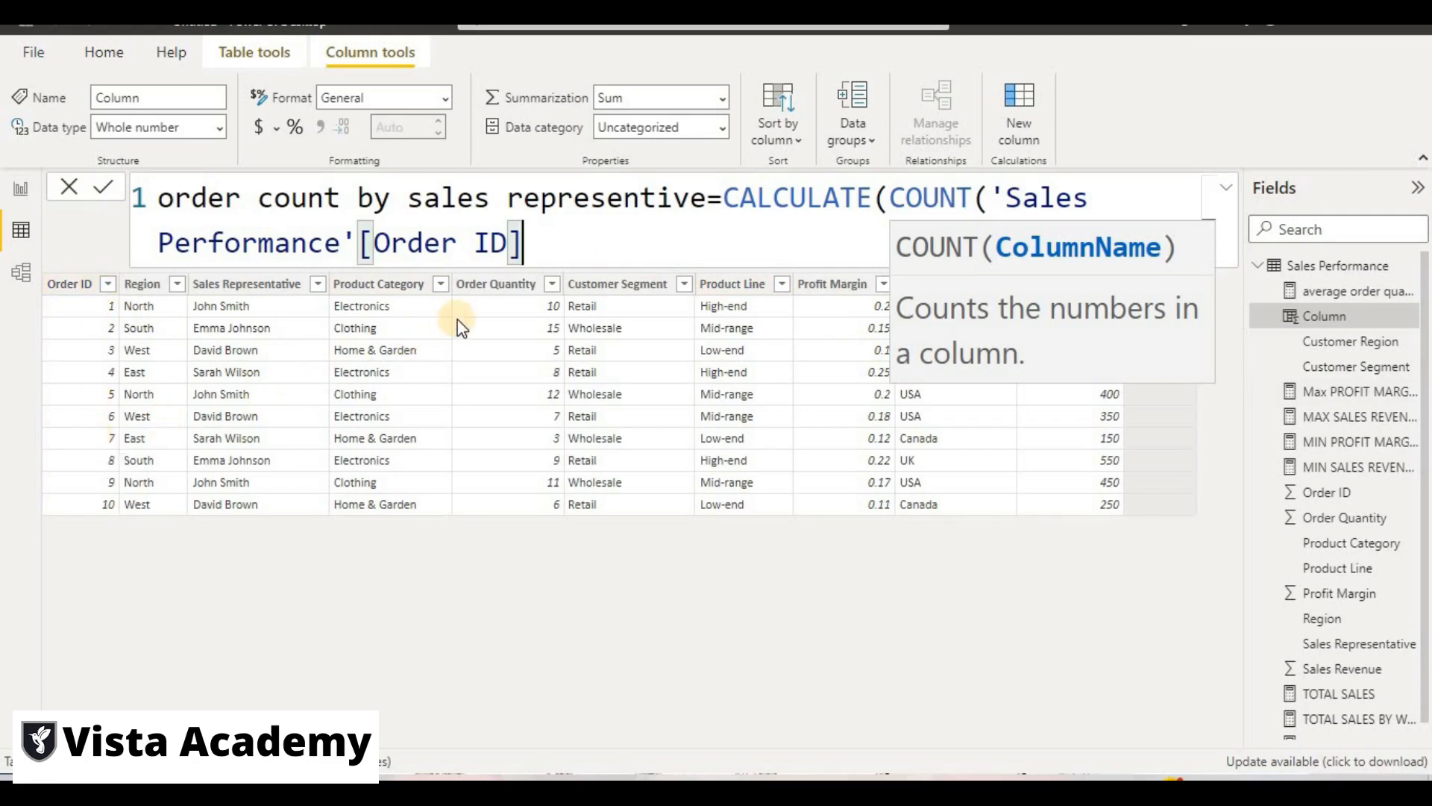
pyautogui.write('),')
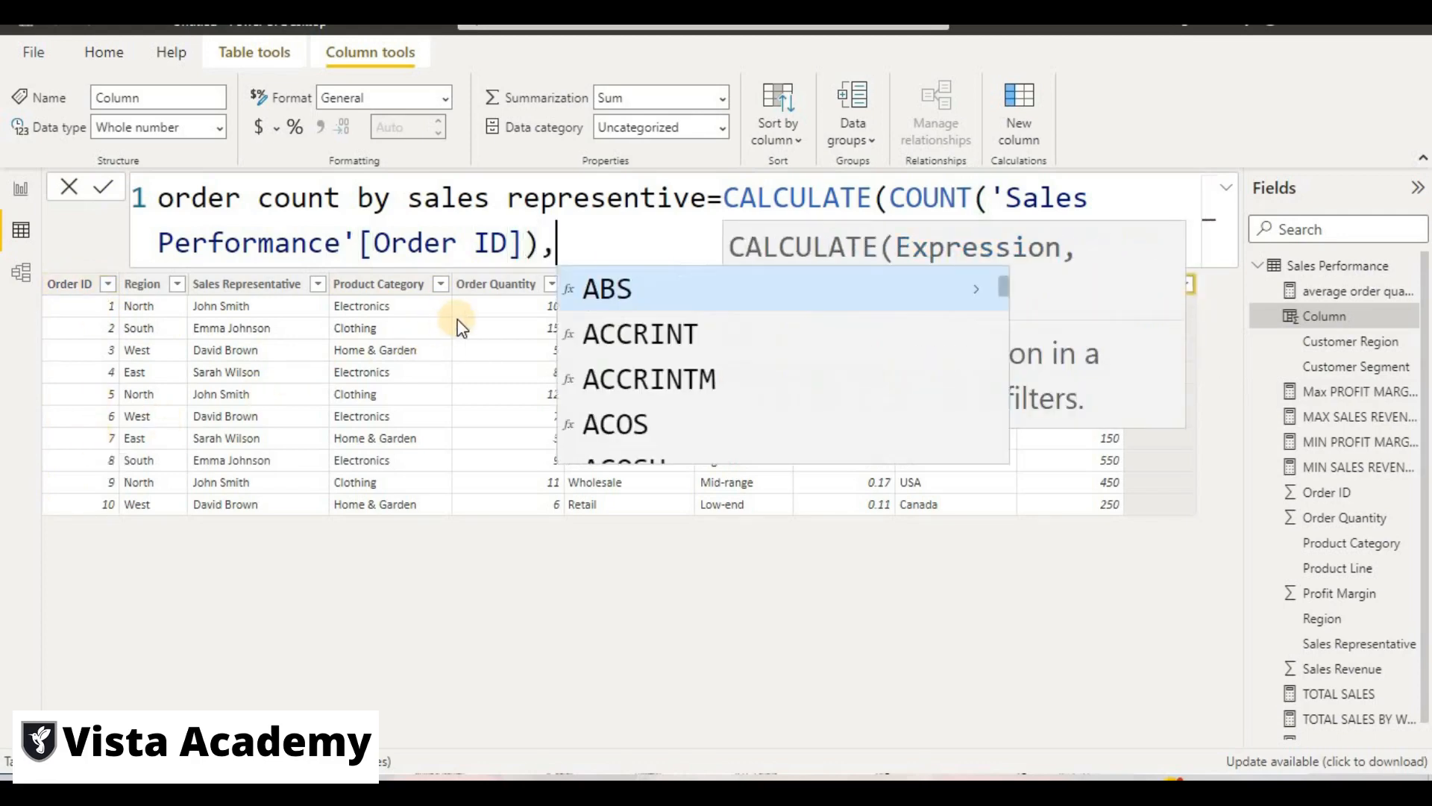
# Add an ALLEXCEPT filter on the 'Sales Performance' table with the Sales Revenue column as its exception.
pyautogui.write('all')
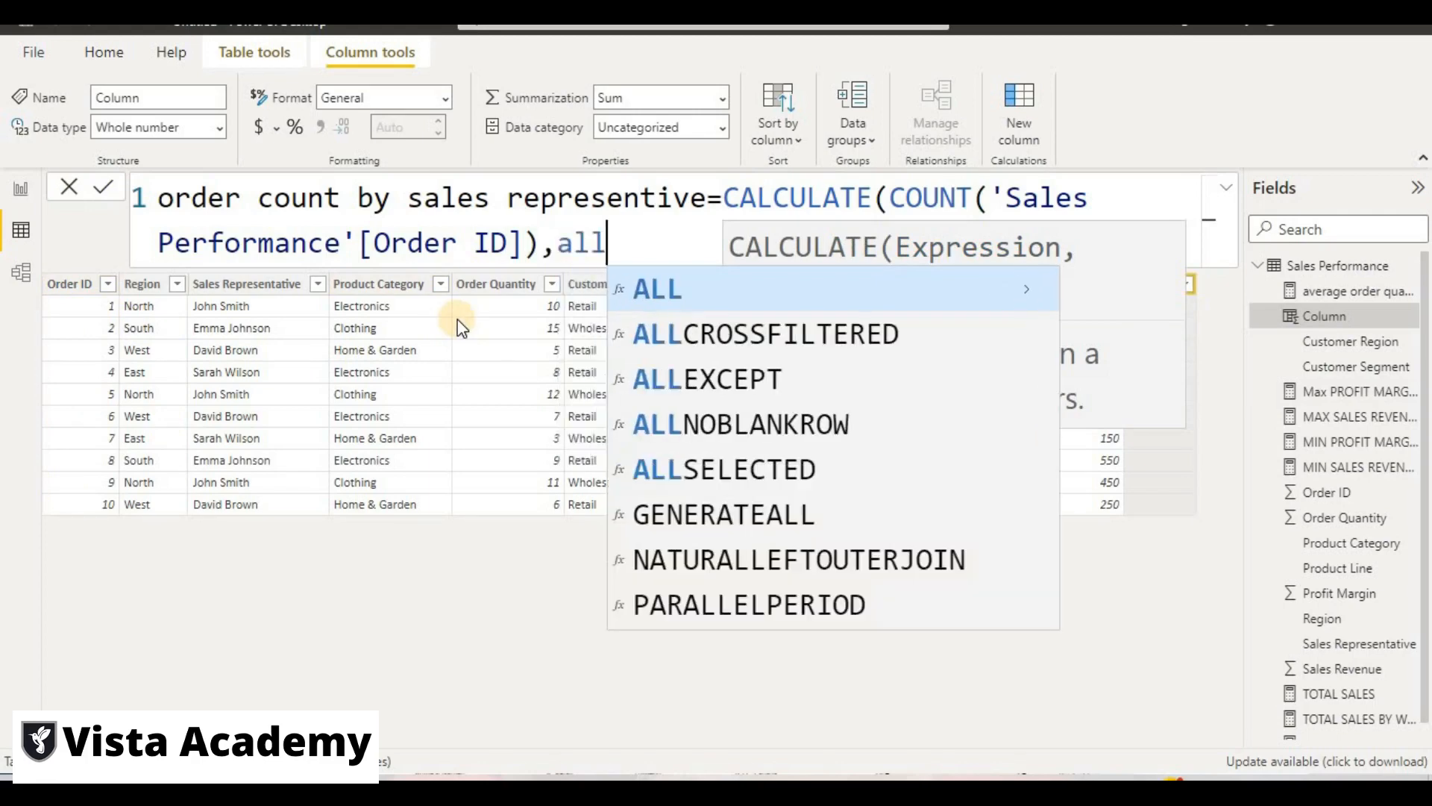
pyautogui.click(708, 400)
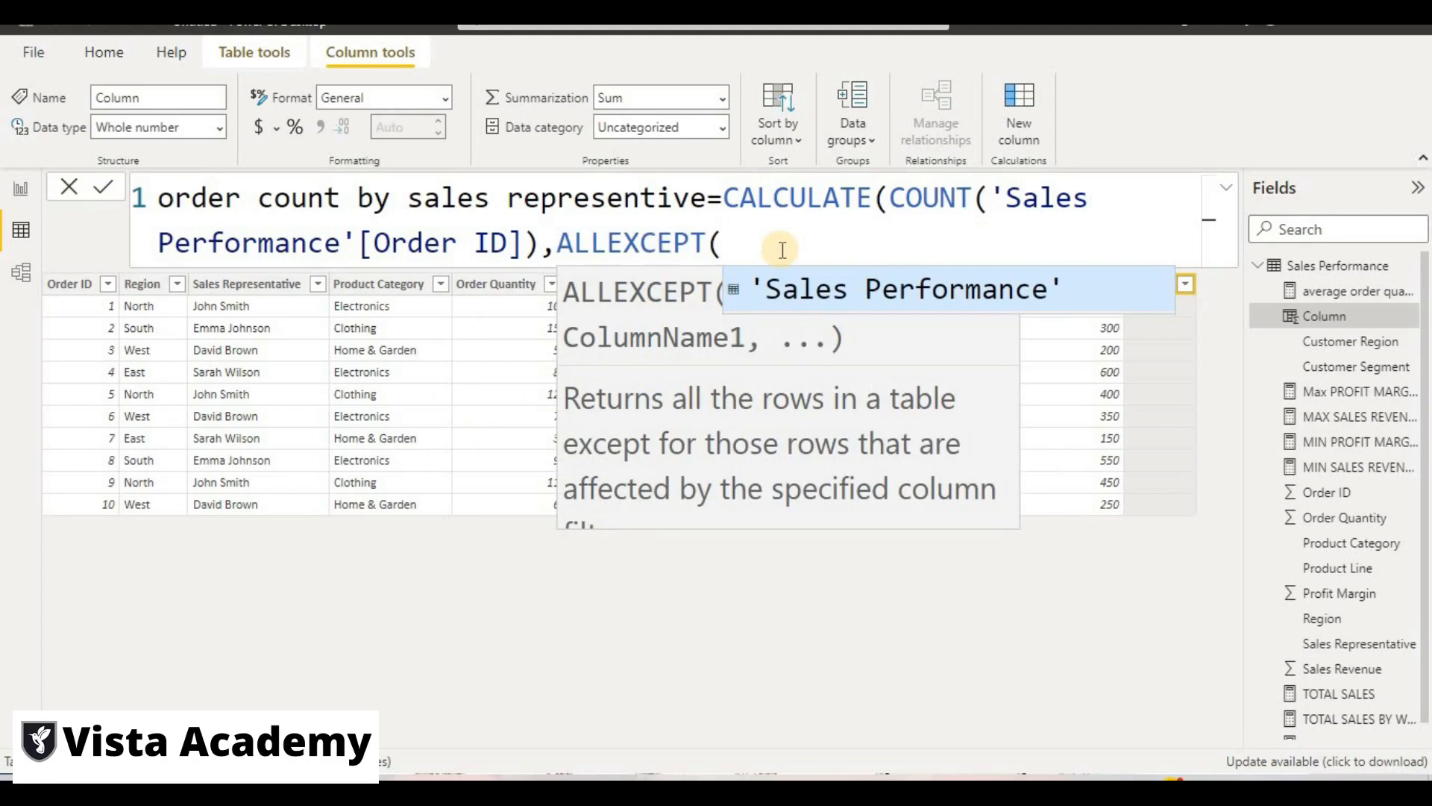
pyautogui.click(816, 289)
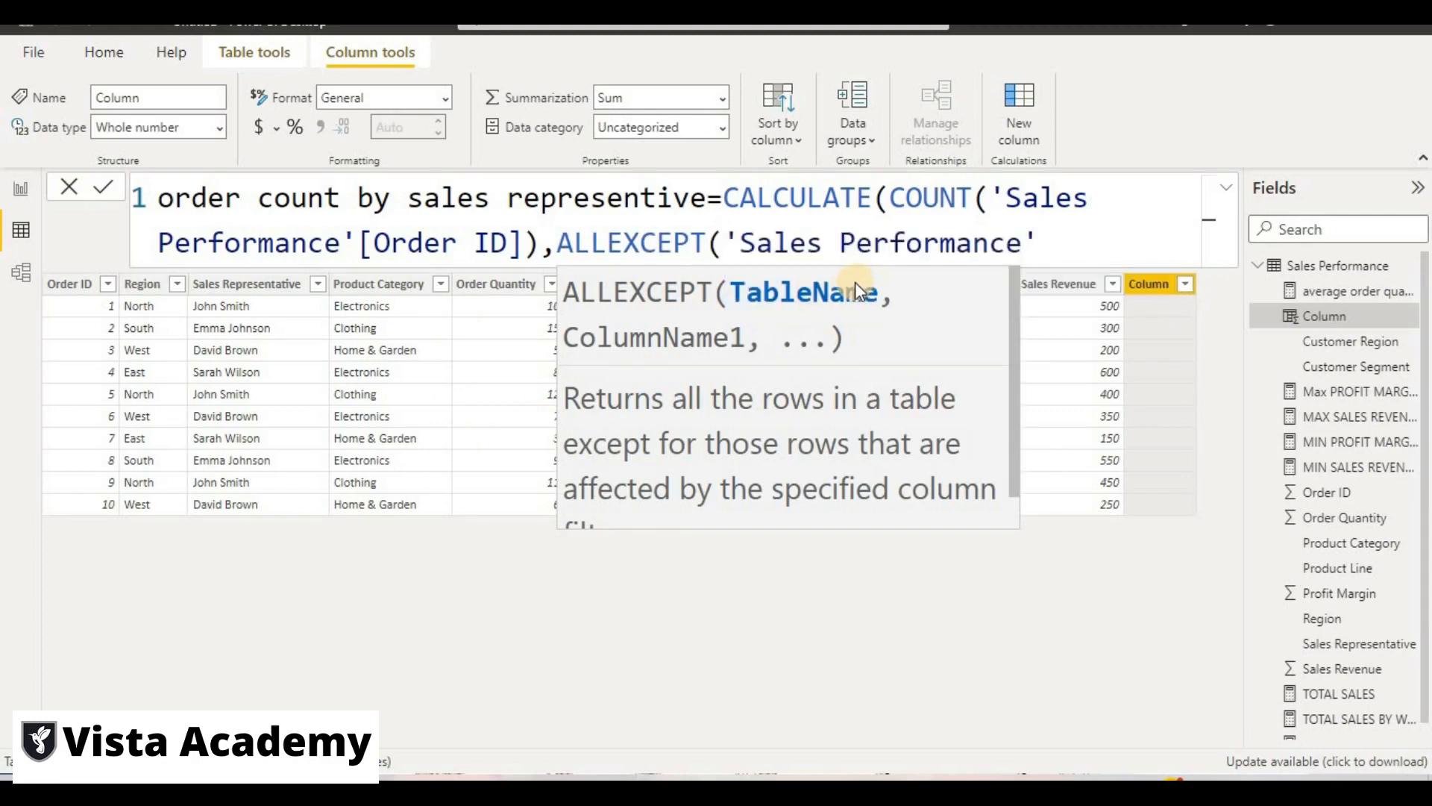
pyautogui.write(',')
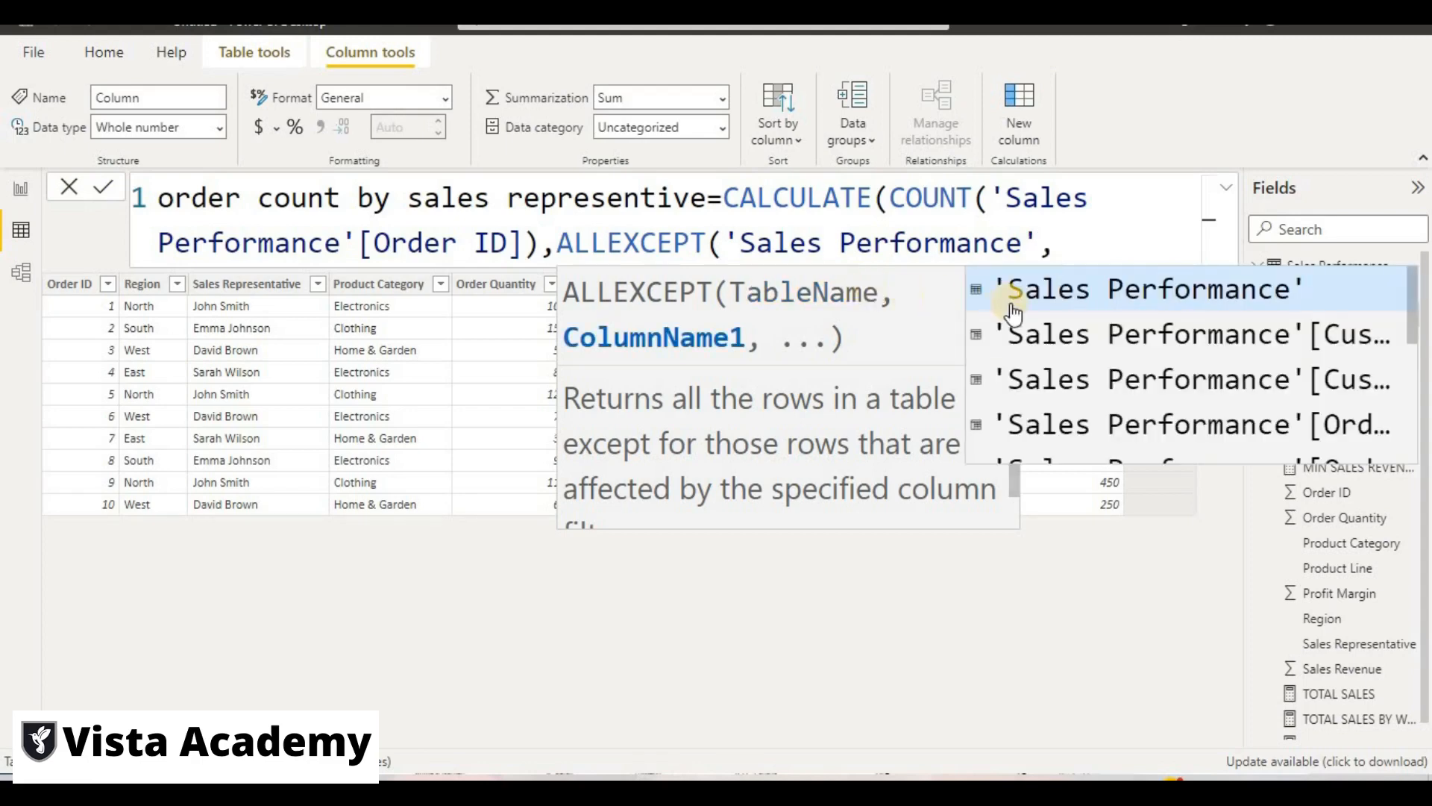
pyautogui.scroll(-1, 1296, 346)
pyautogui.scroll(-3, 1295, 345)
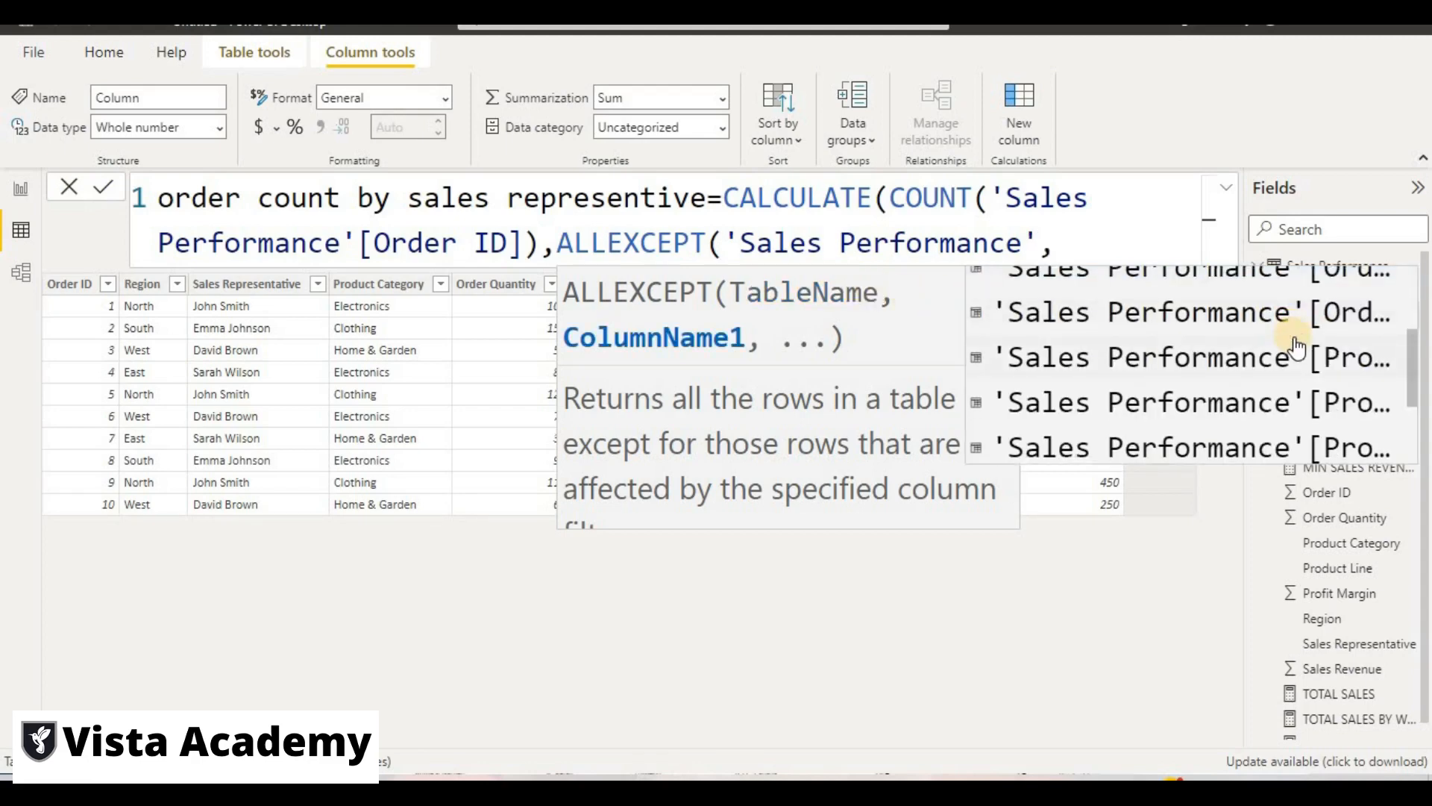
pyautogui.click(1265, 438)
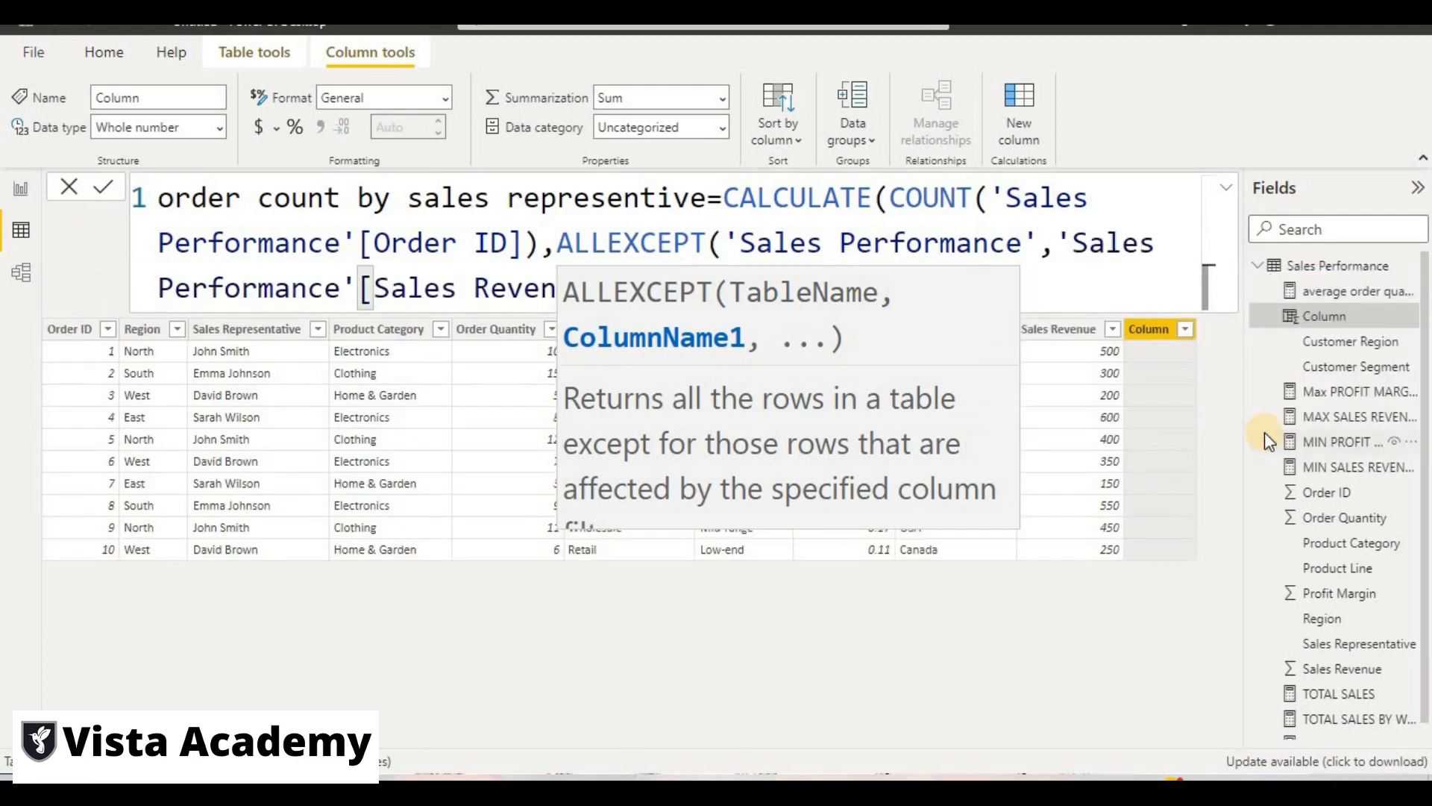
# Replace Sales Revenue in the ALLEXCEPT filter with 'Sales Performance'[Sales Representative].
pyautogui.click(1131, 302)
pyautogui.press('BackSpace')
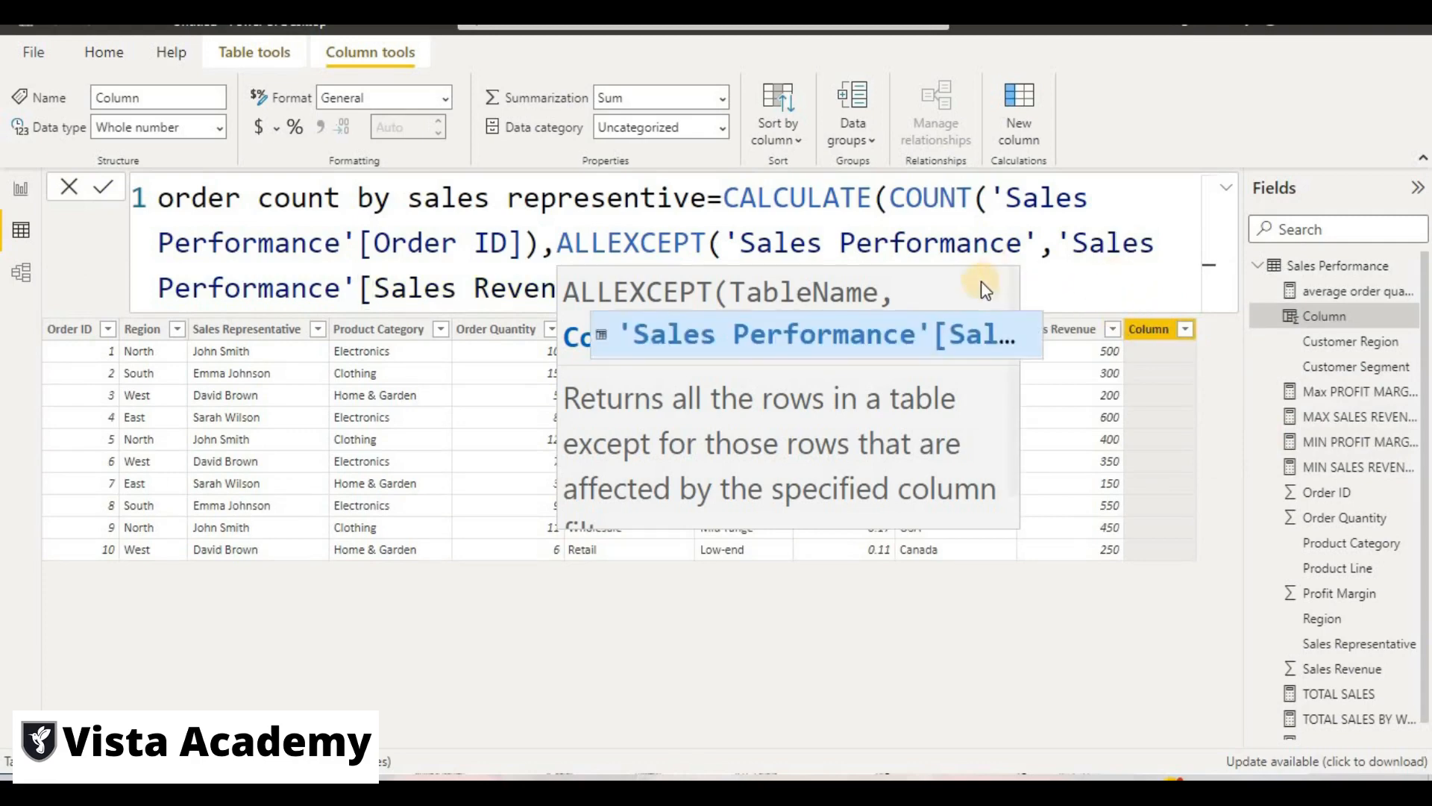
pyautogui.write('ue')
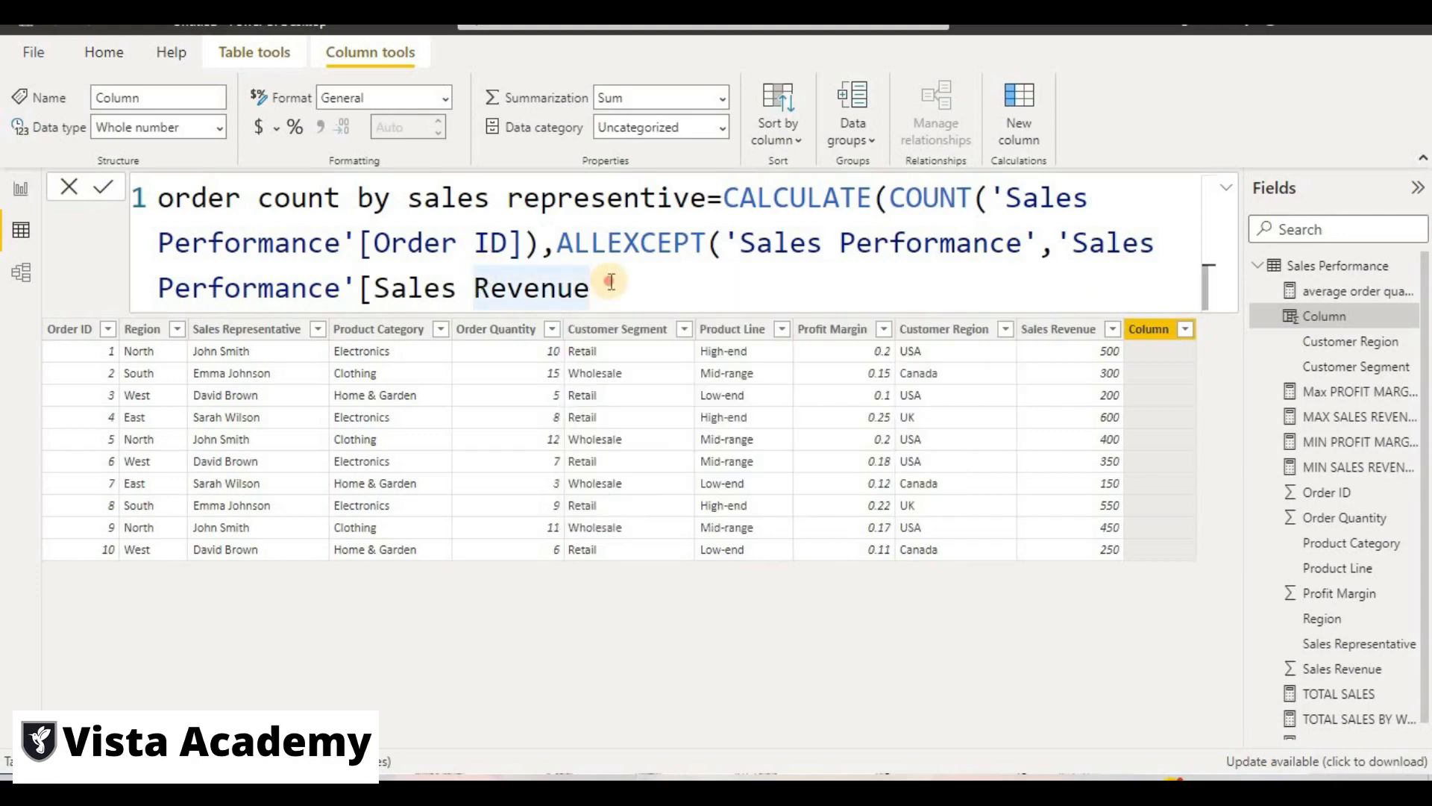
pyautogui.click(611, 282)
pyautogui.press('BackSpace')
pyautogui.press('BackSpace')
pyautogui.press('BackSpace')
pyautogui.press('BackSpace')
pyautogui.press('BackSpace')
pyautogui.press('BackSpace')
pyautogui.press('BackSpace')
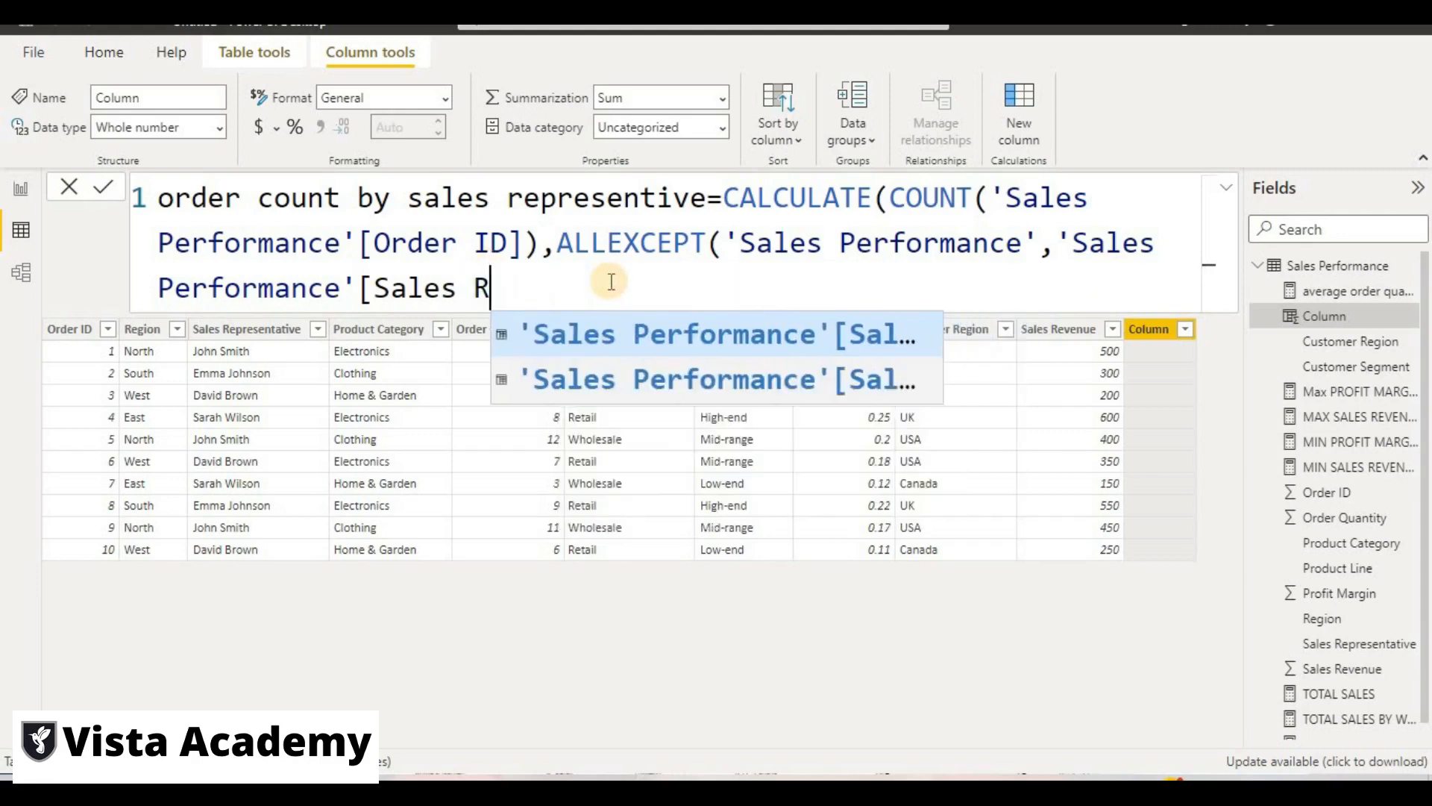
pyautogui.click(703, 346)
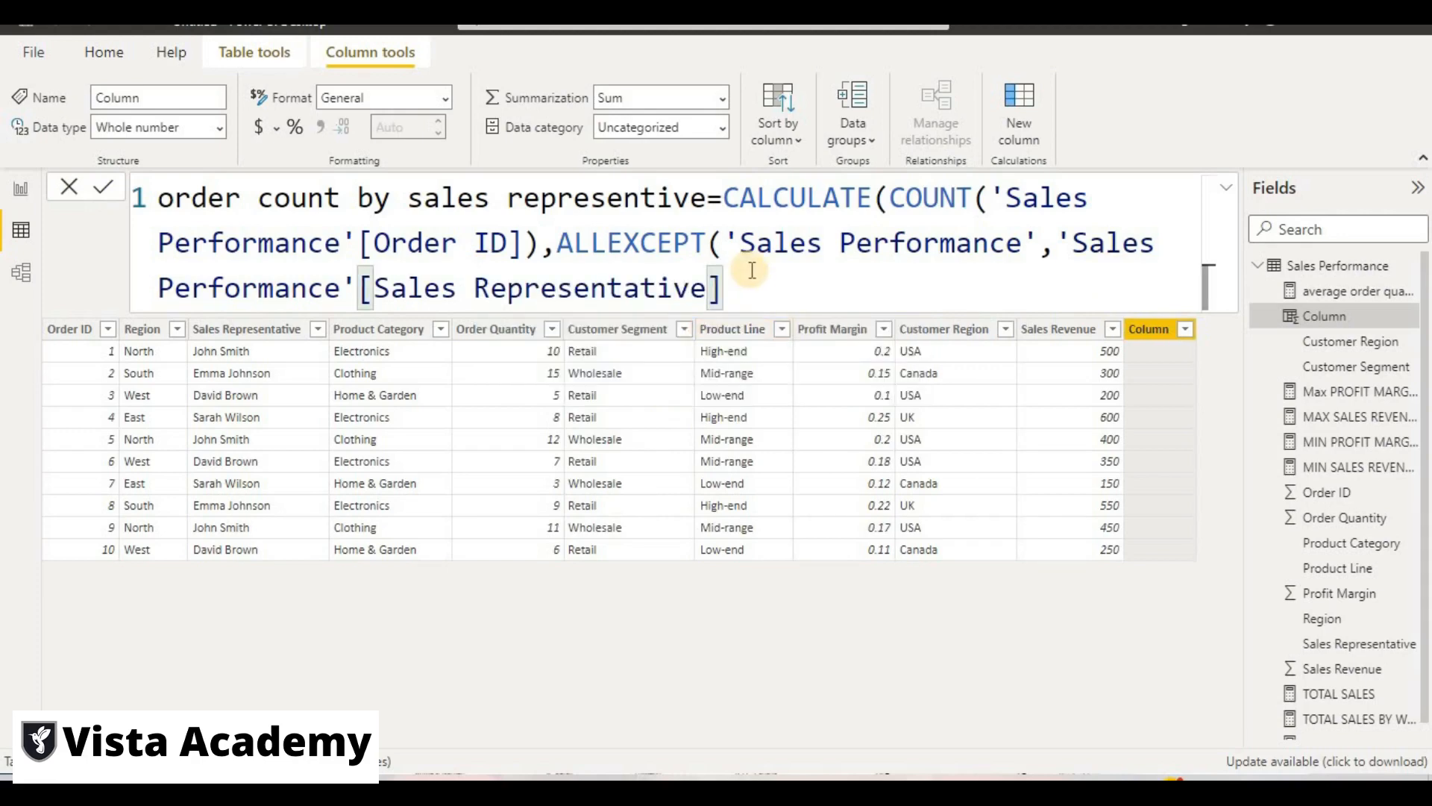
# Close both the ALLEXCEPT and CALCULATE parentheses and commit the order count column's formula.
pyautogui.write(')')
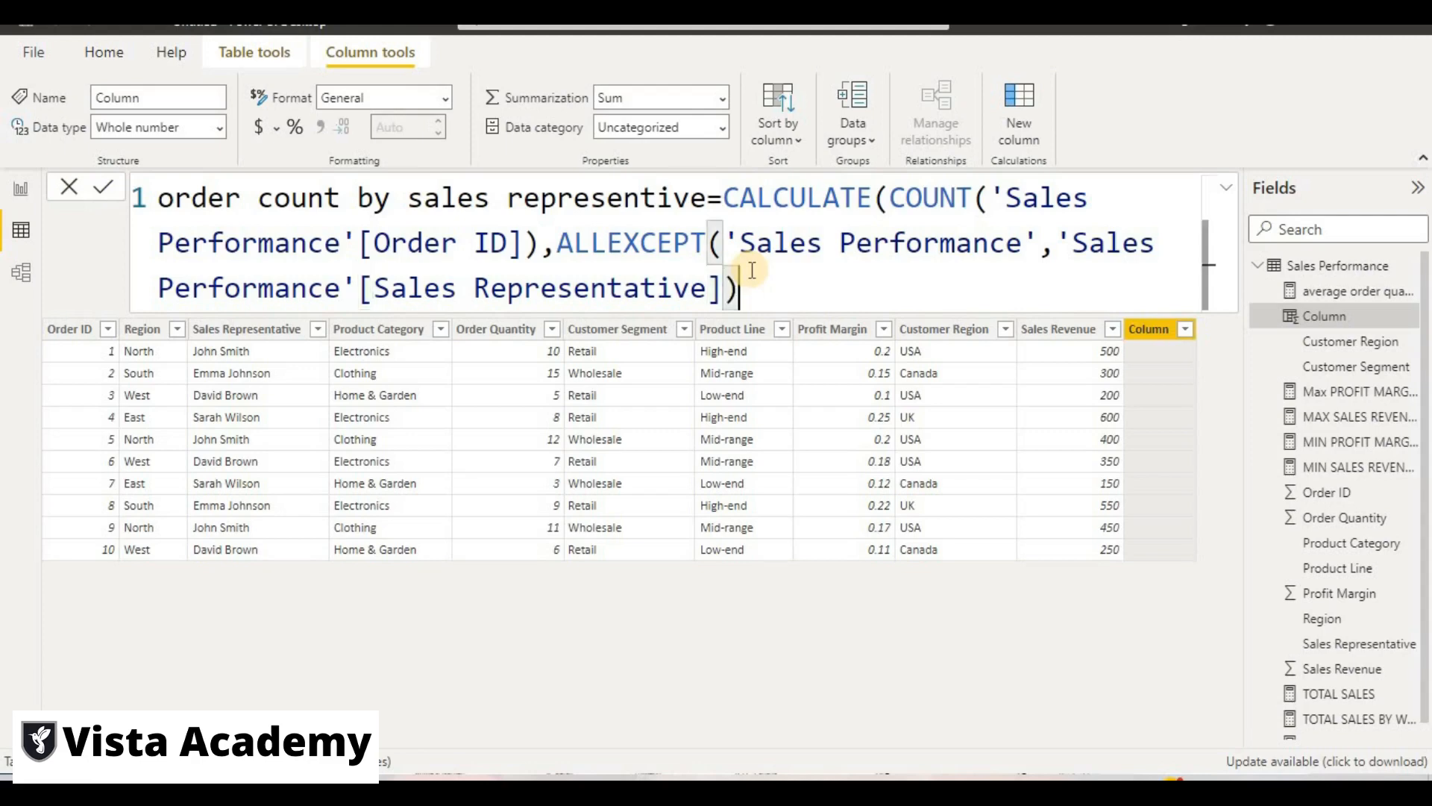
pyautogui.write(')')
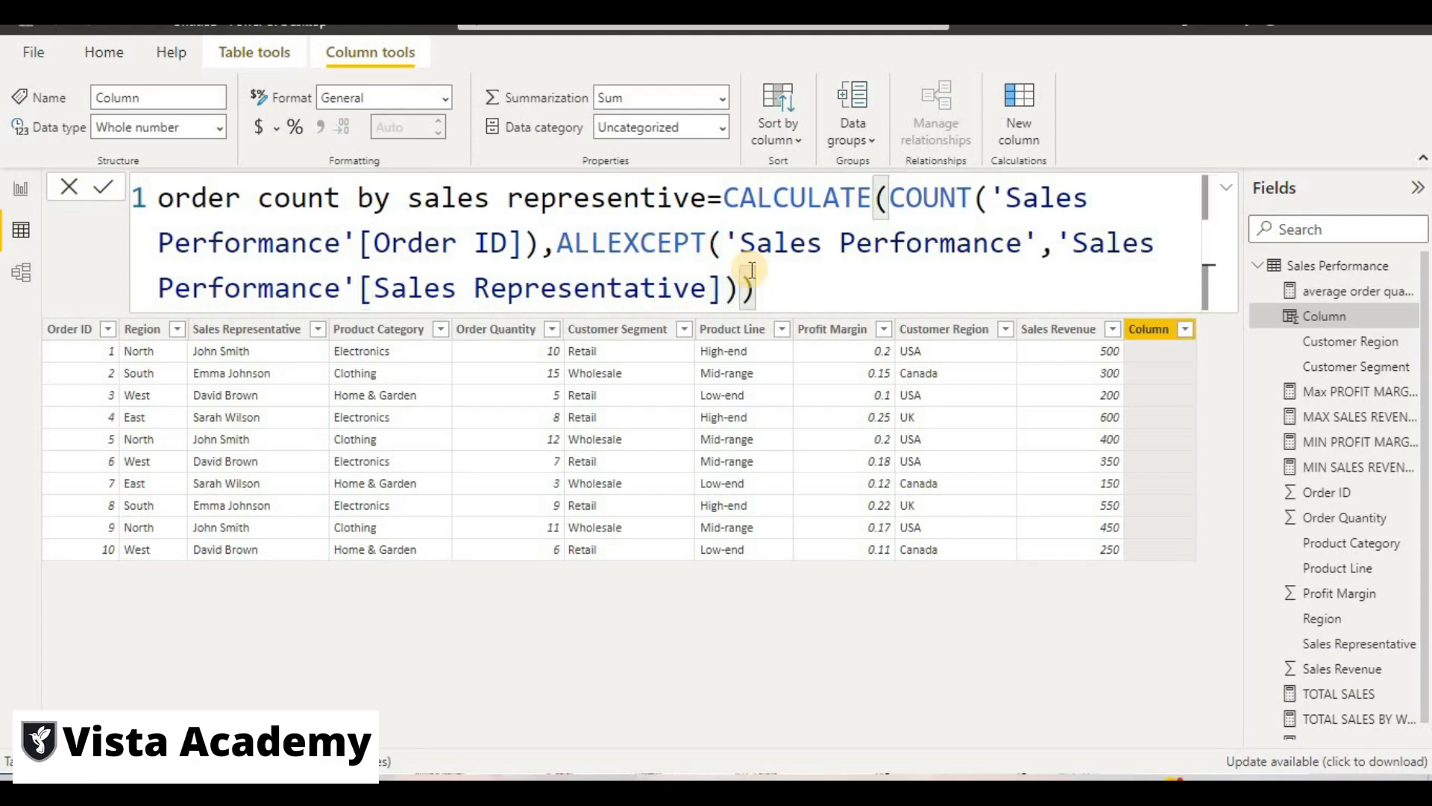
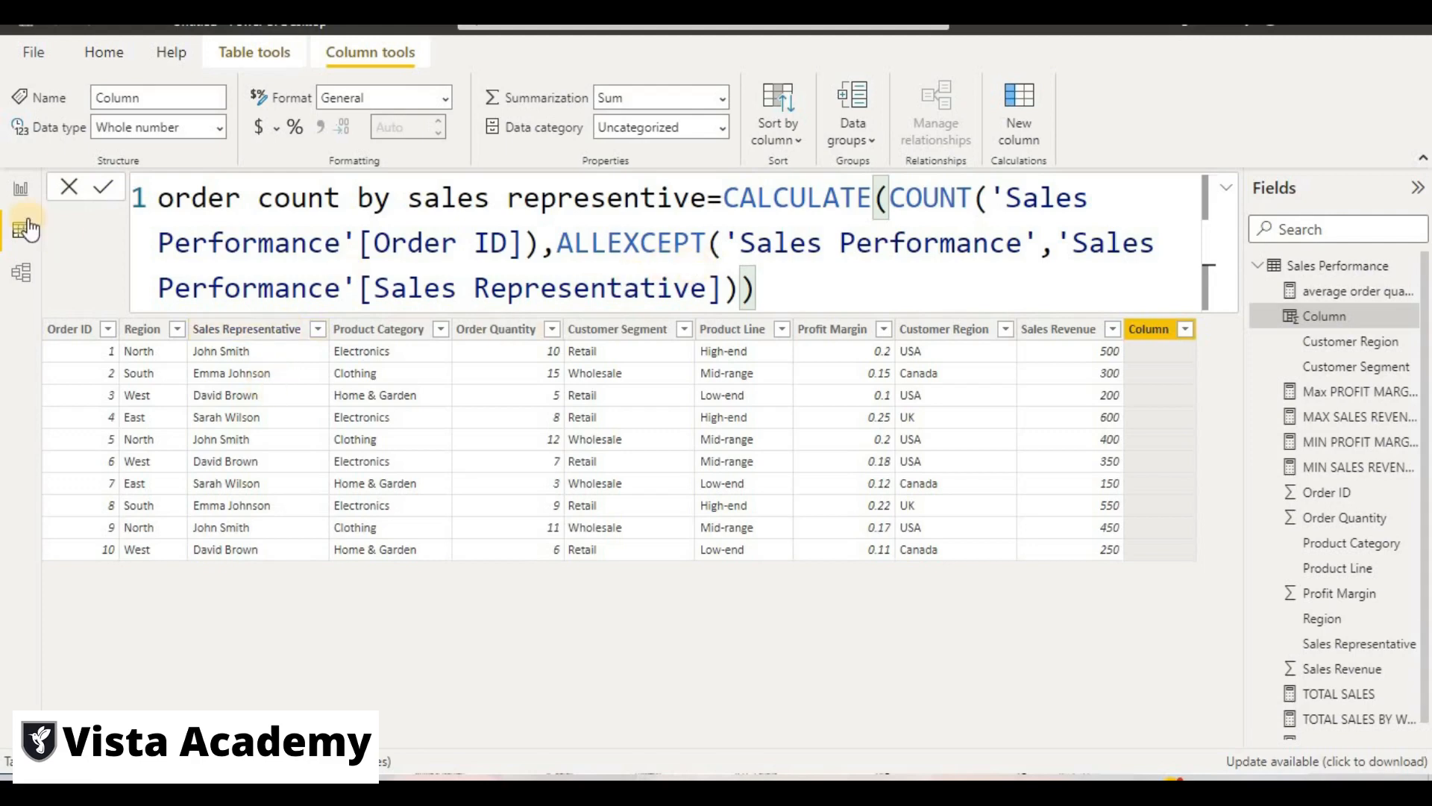
pyautogui.click(108, 195)
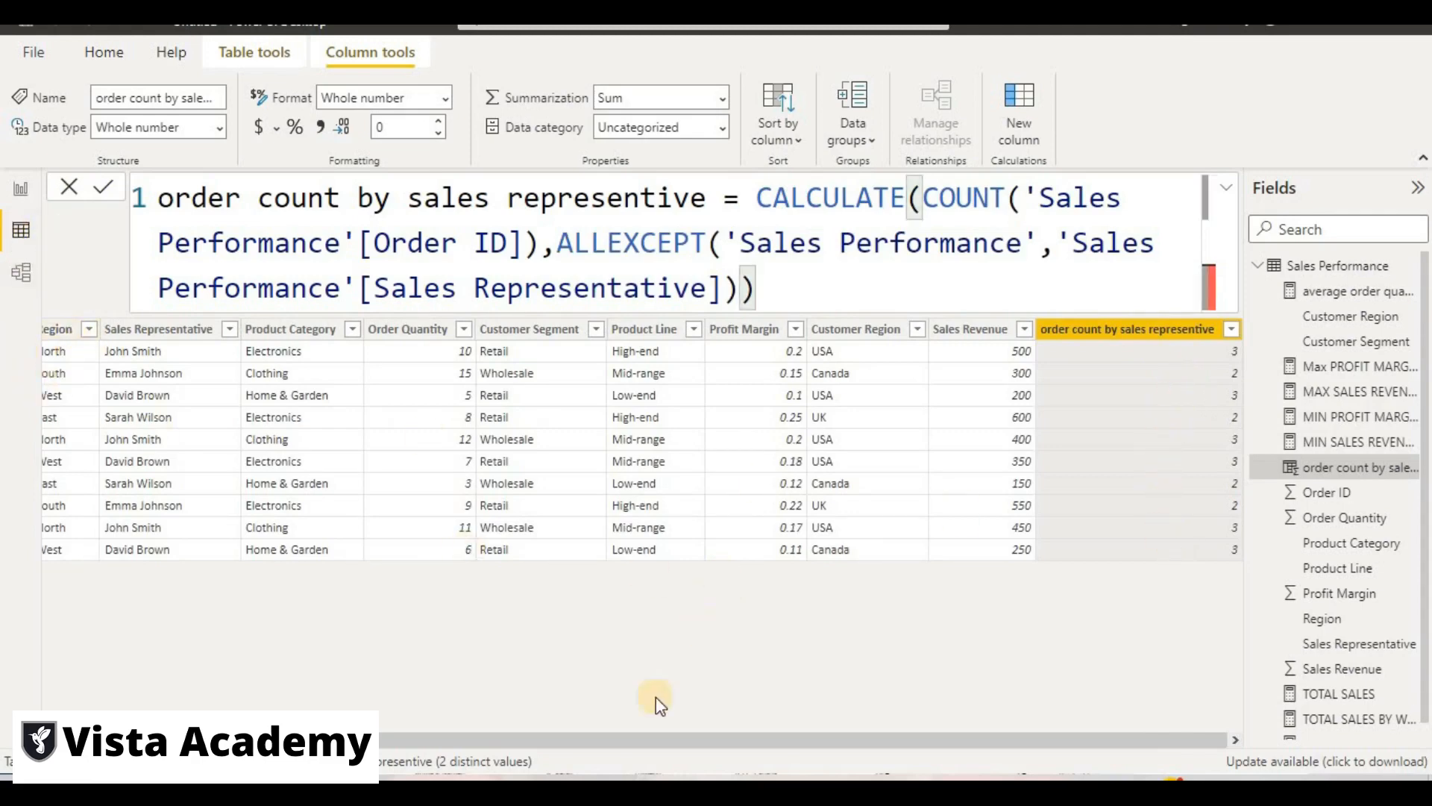
# Compare the order count column with the Sales Representative column, check the report's question list, and return to the data table.
pyautogui.moveTo(485, 723); pyautogui.dragTo(316, 641)
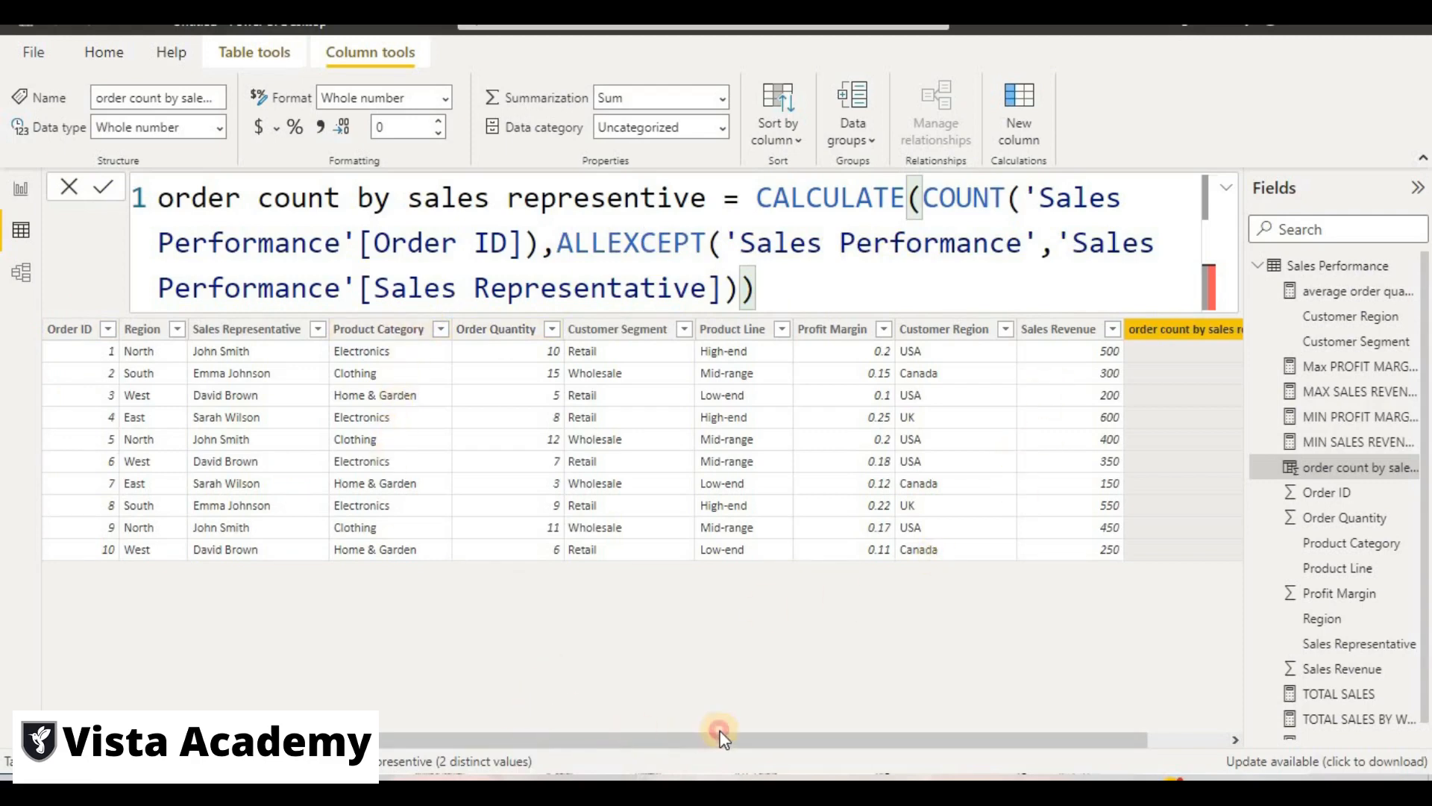
pyautogui.moveTo(716, 740); pyautogui.dragTo(985, 770)
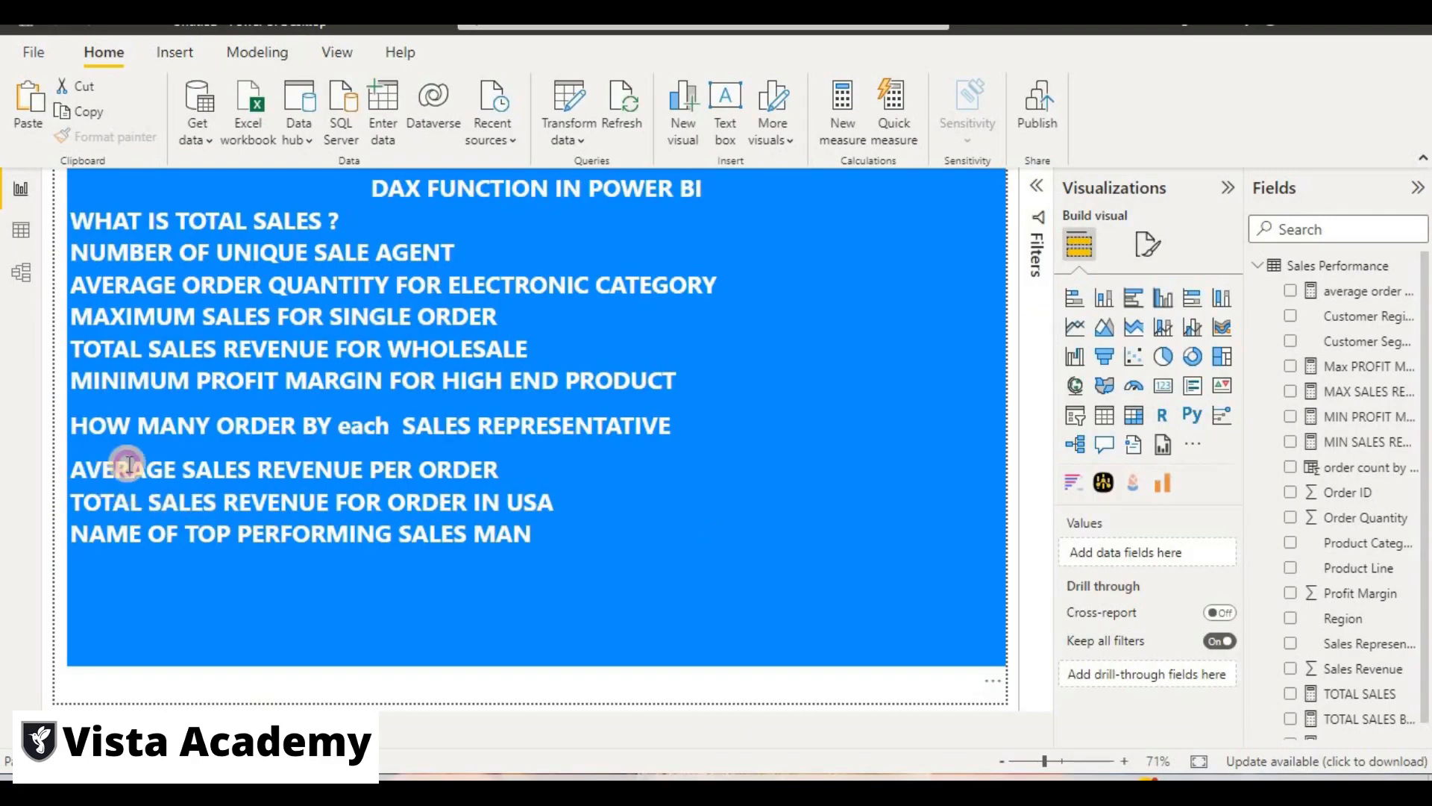
pyautogui.click(354, 567)
pyautogui.click(21, 230)
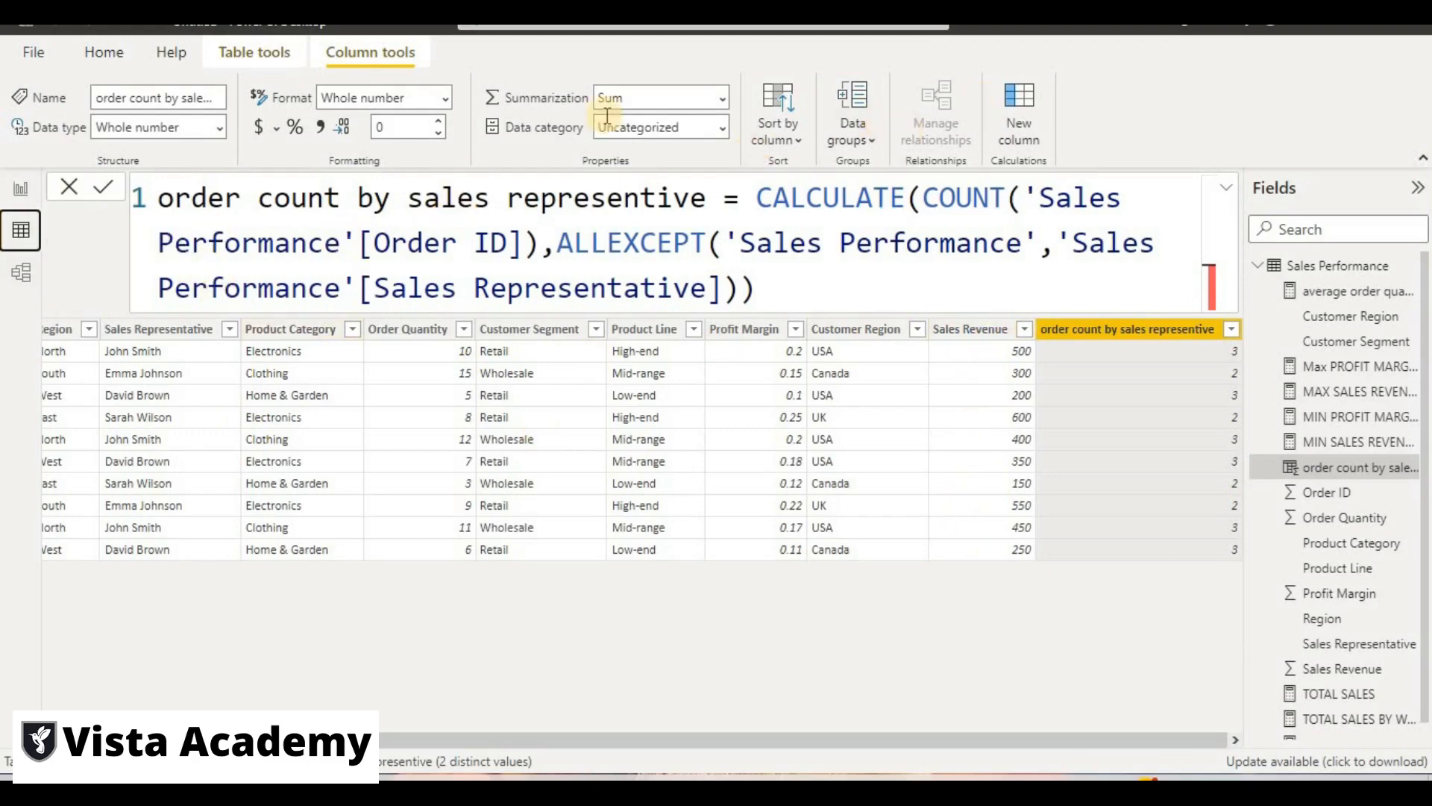
# Create a new measure in the Sales Performance table and name it average sales.
pyautogui.click(105, 52)
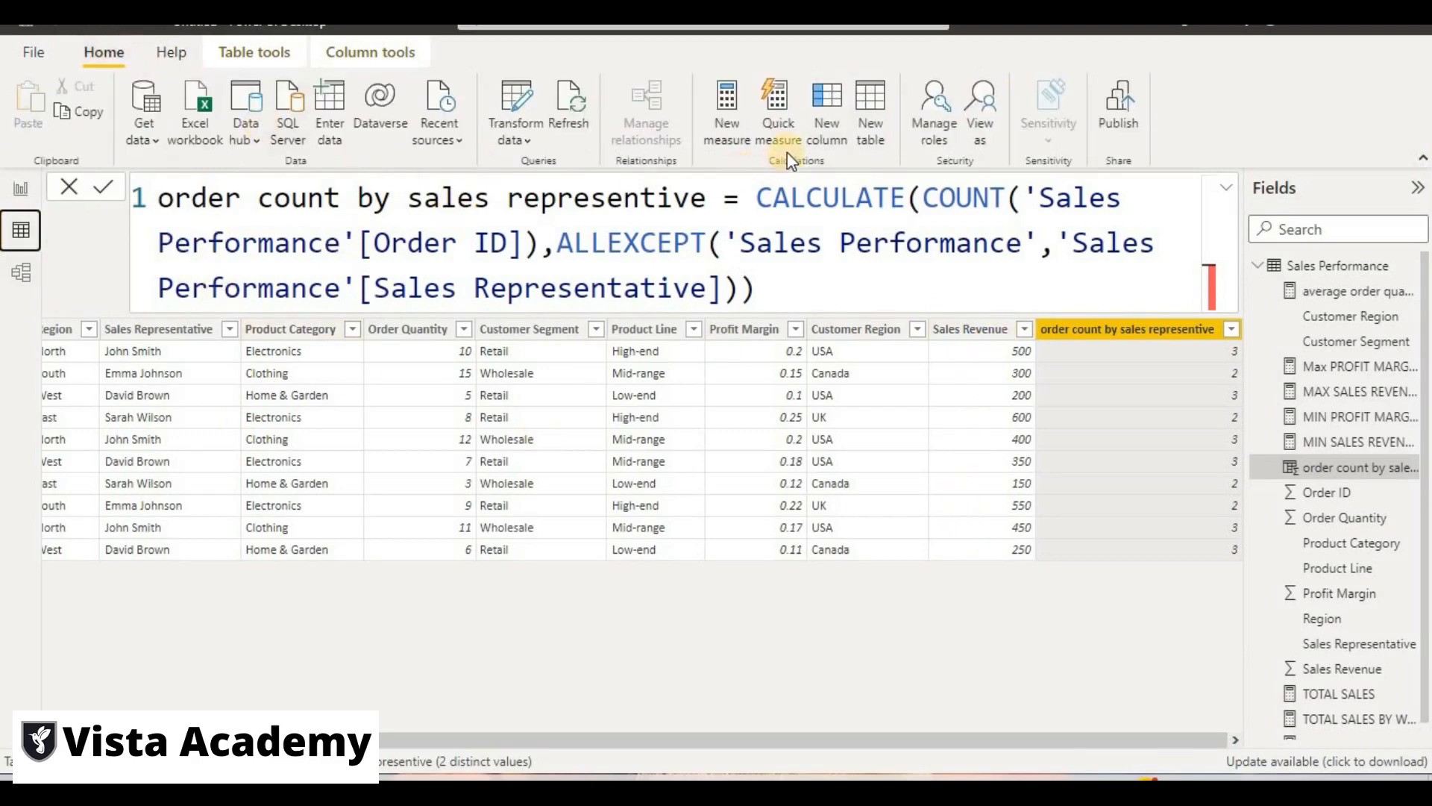
pyautogui.click(723, 124)
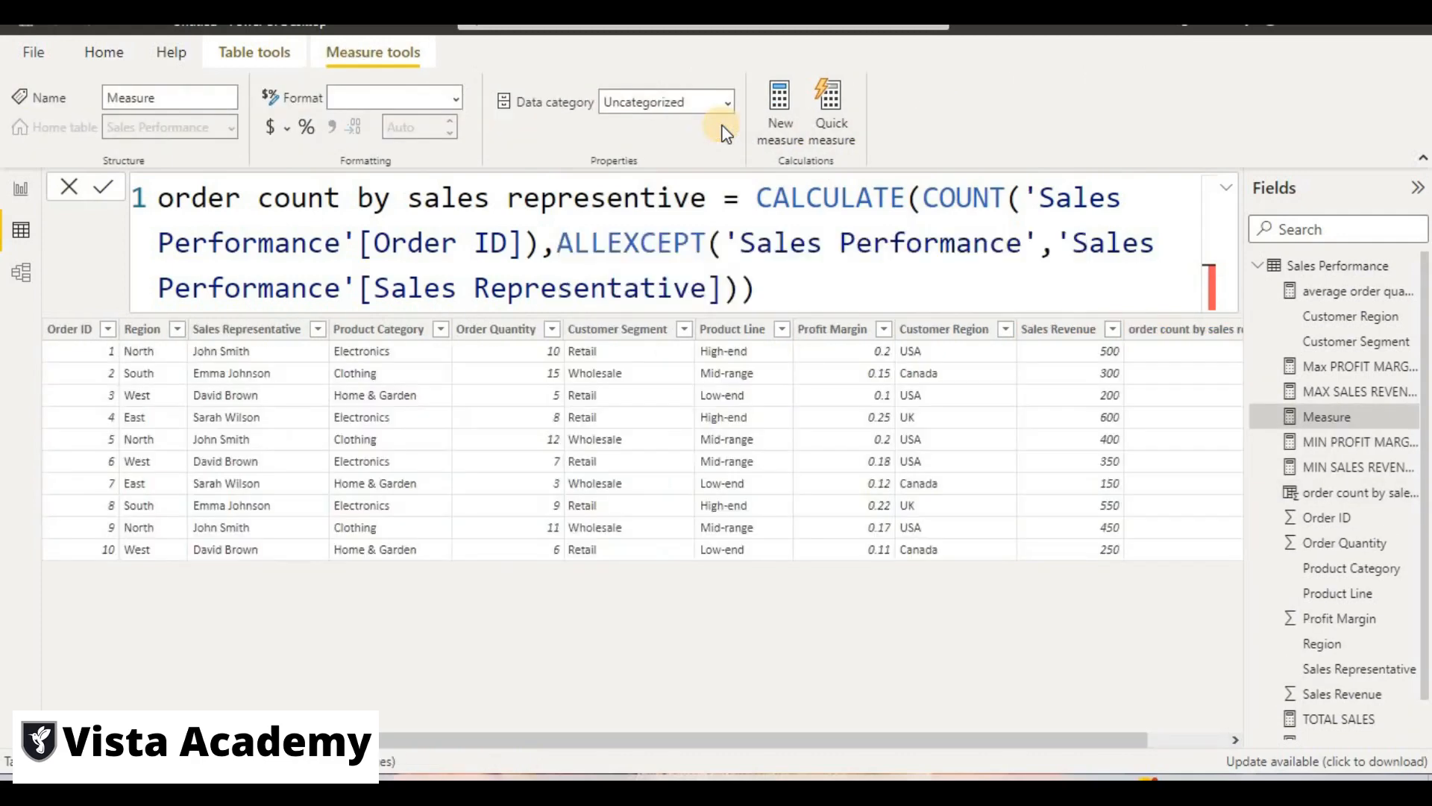
pyautogui.write('averagge')
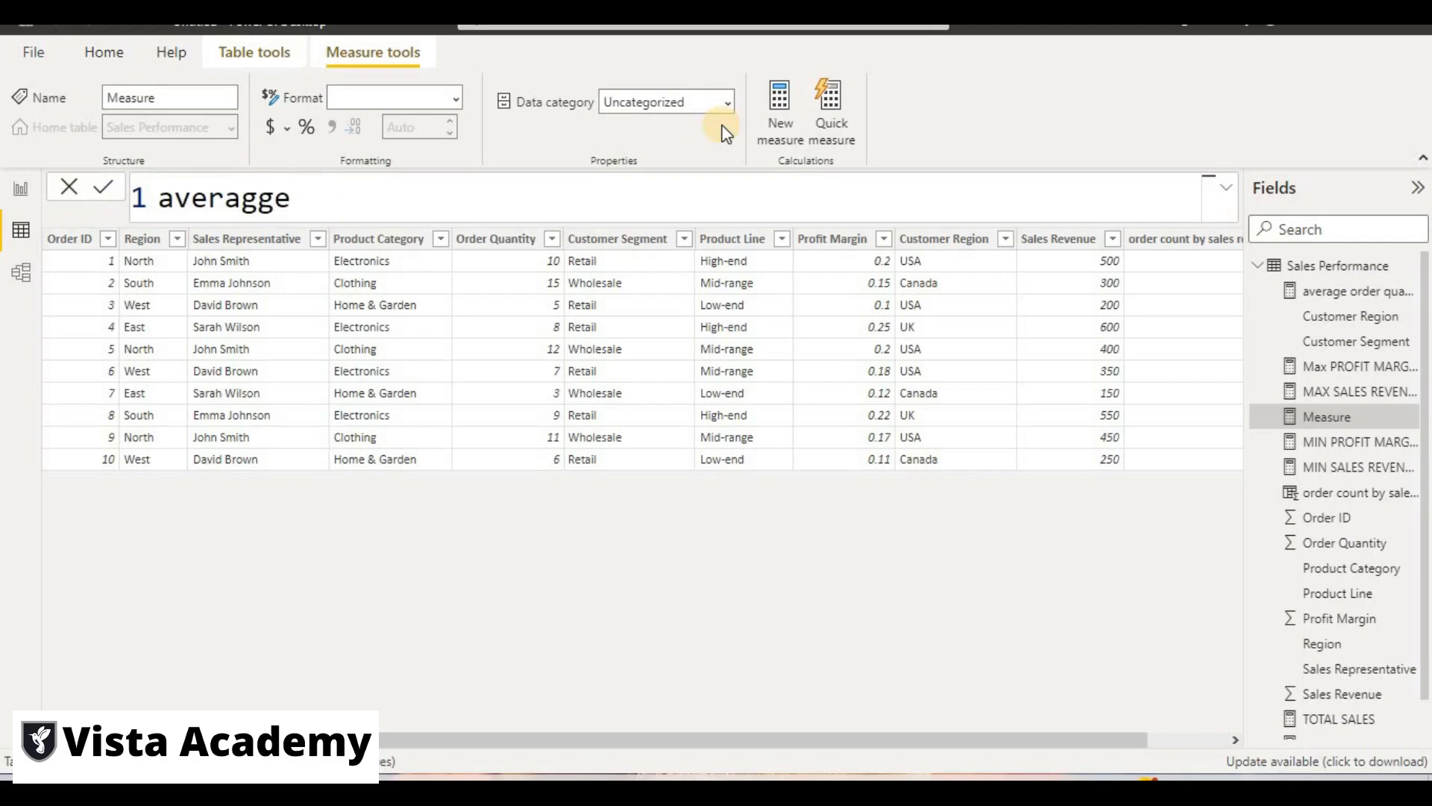
pyautogui.press('BackSpace')
pyautogui.press('BackSpace')
pyautogui.write('e sales=a')
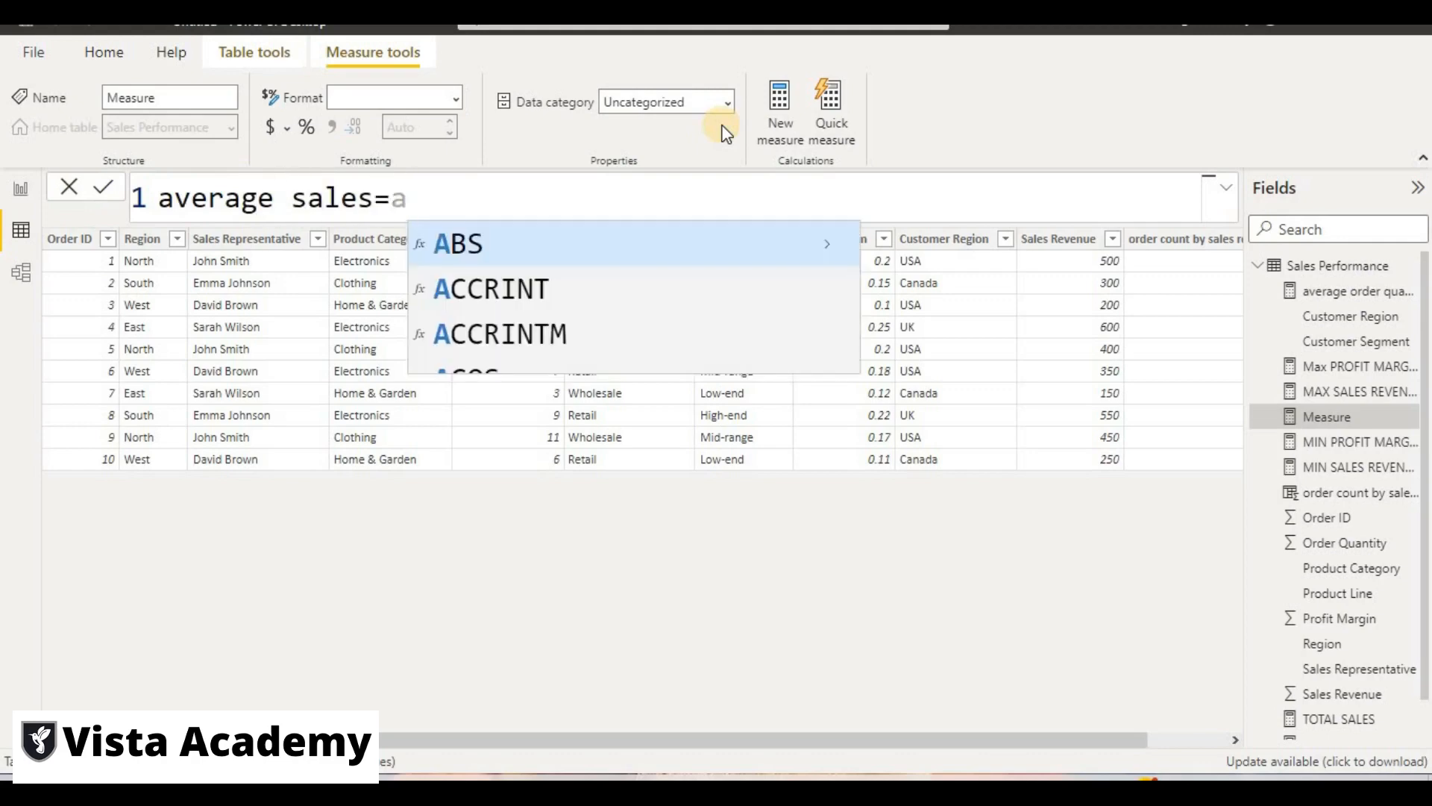
# Define the average sales measure as the AVERAGE of 'Sales Performance'[Sales Revenue] and commit the formula.
pyautogui.write('ve')
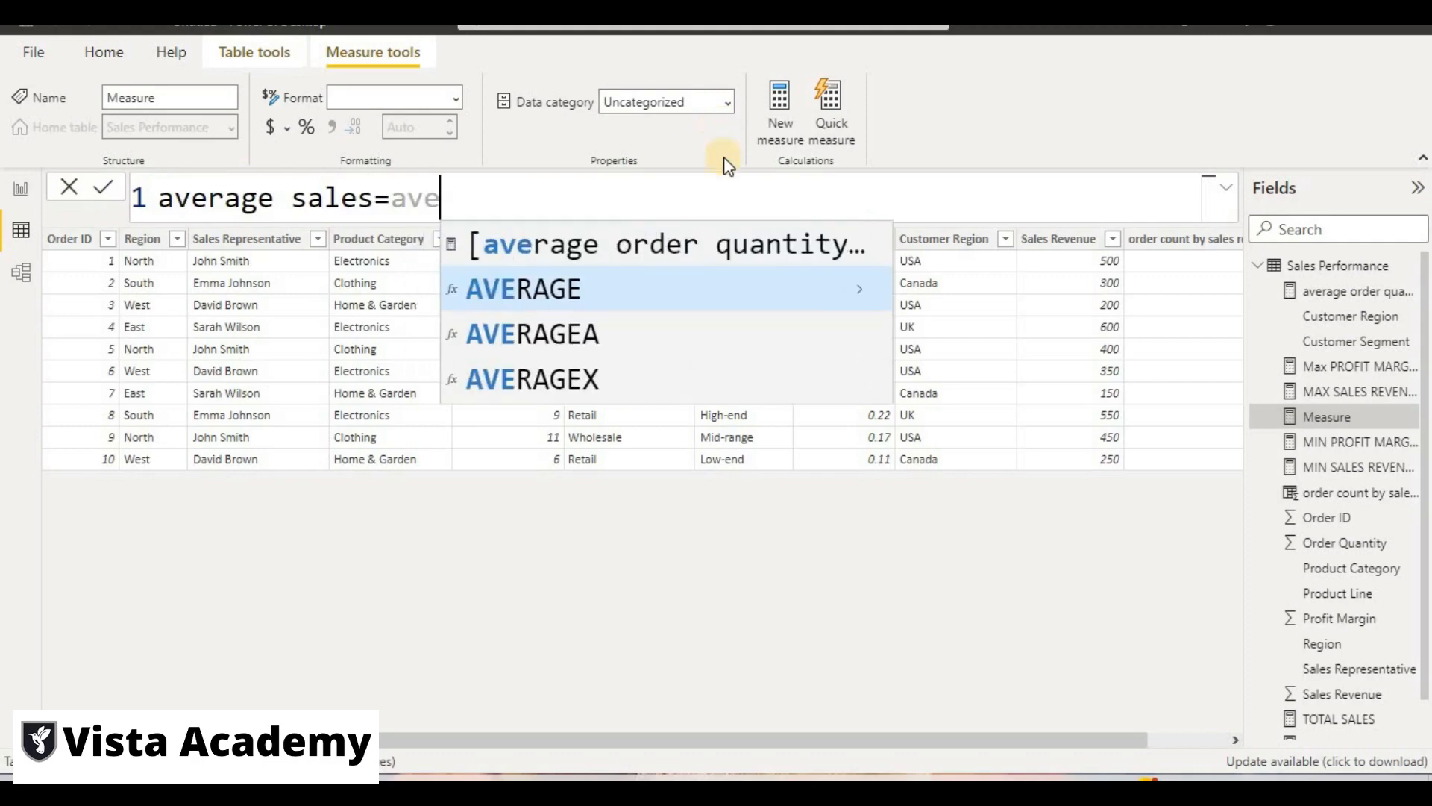
pyautogui.click(697, 304)
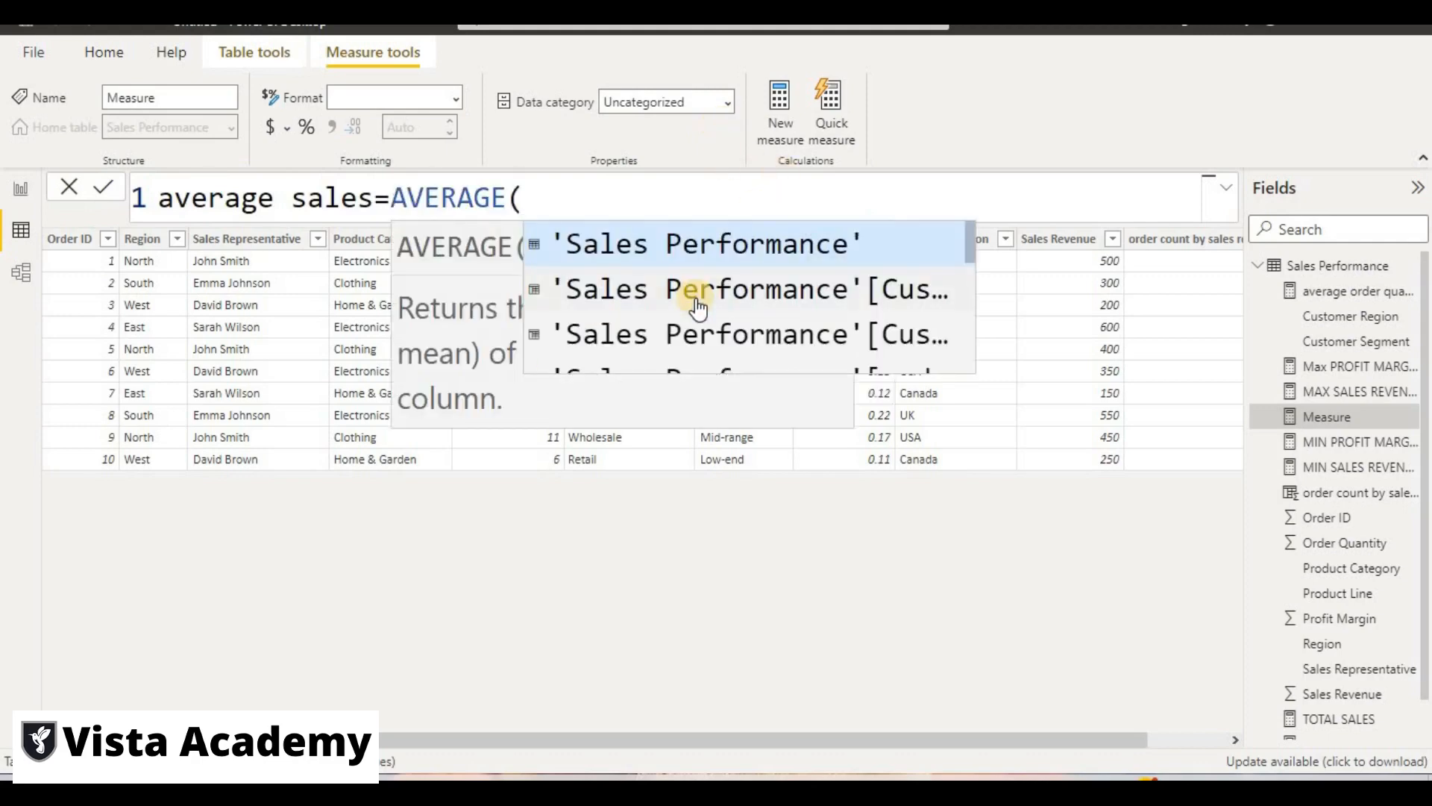
pyautogui.scroll(-5, 698, 313)
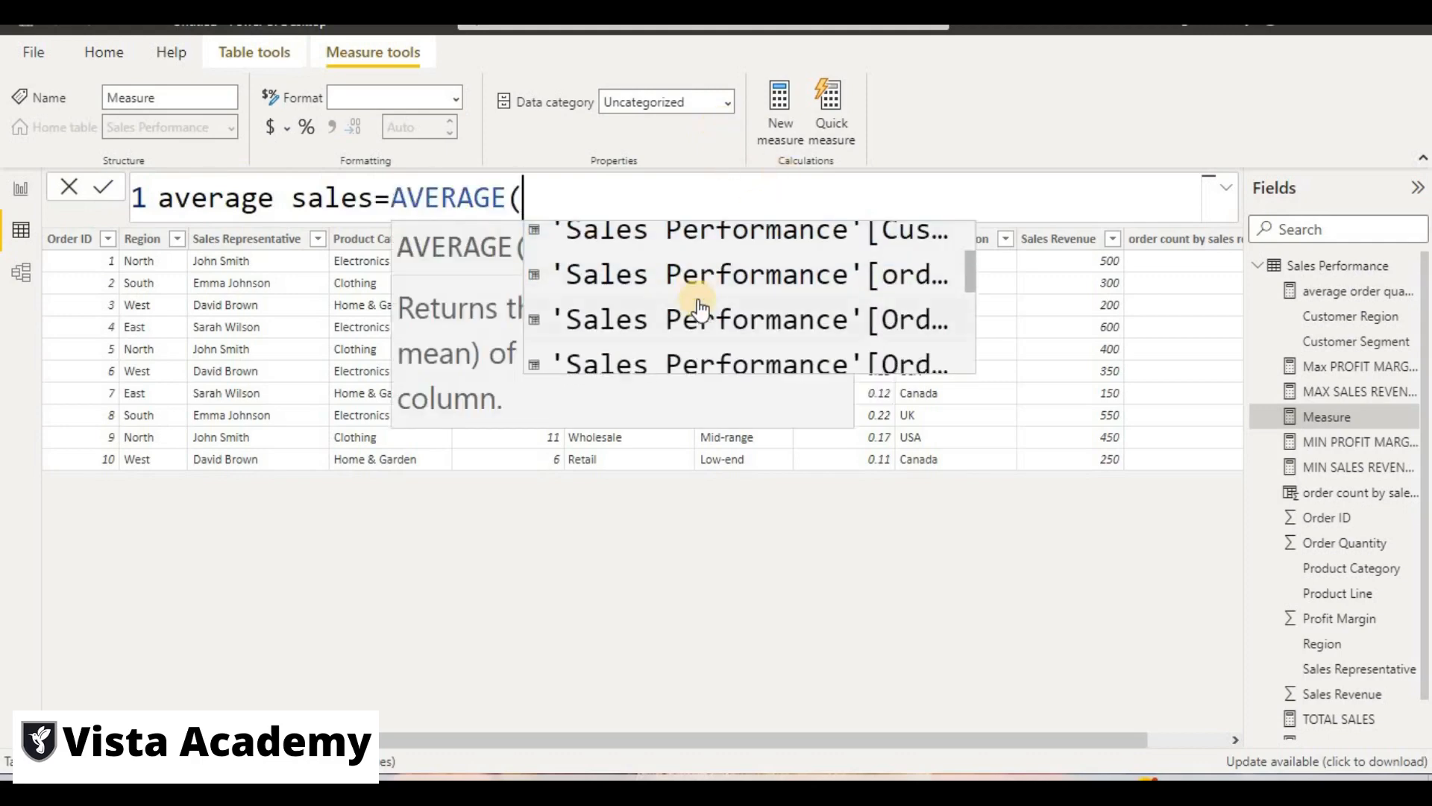
pyautogui.click(699, 352)
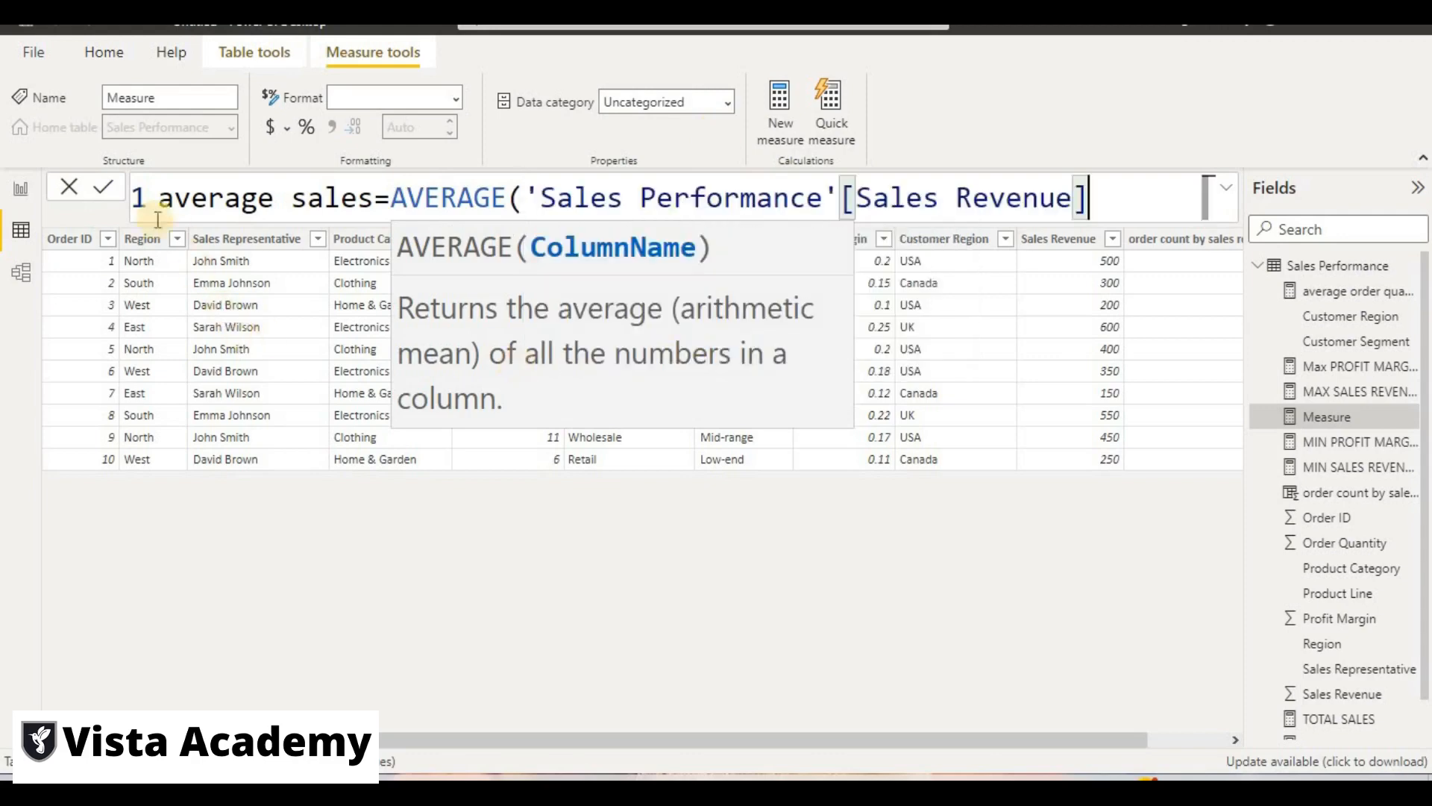
pyautogui.click(103, 187)
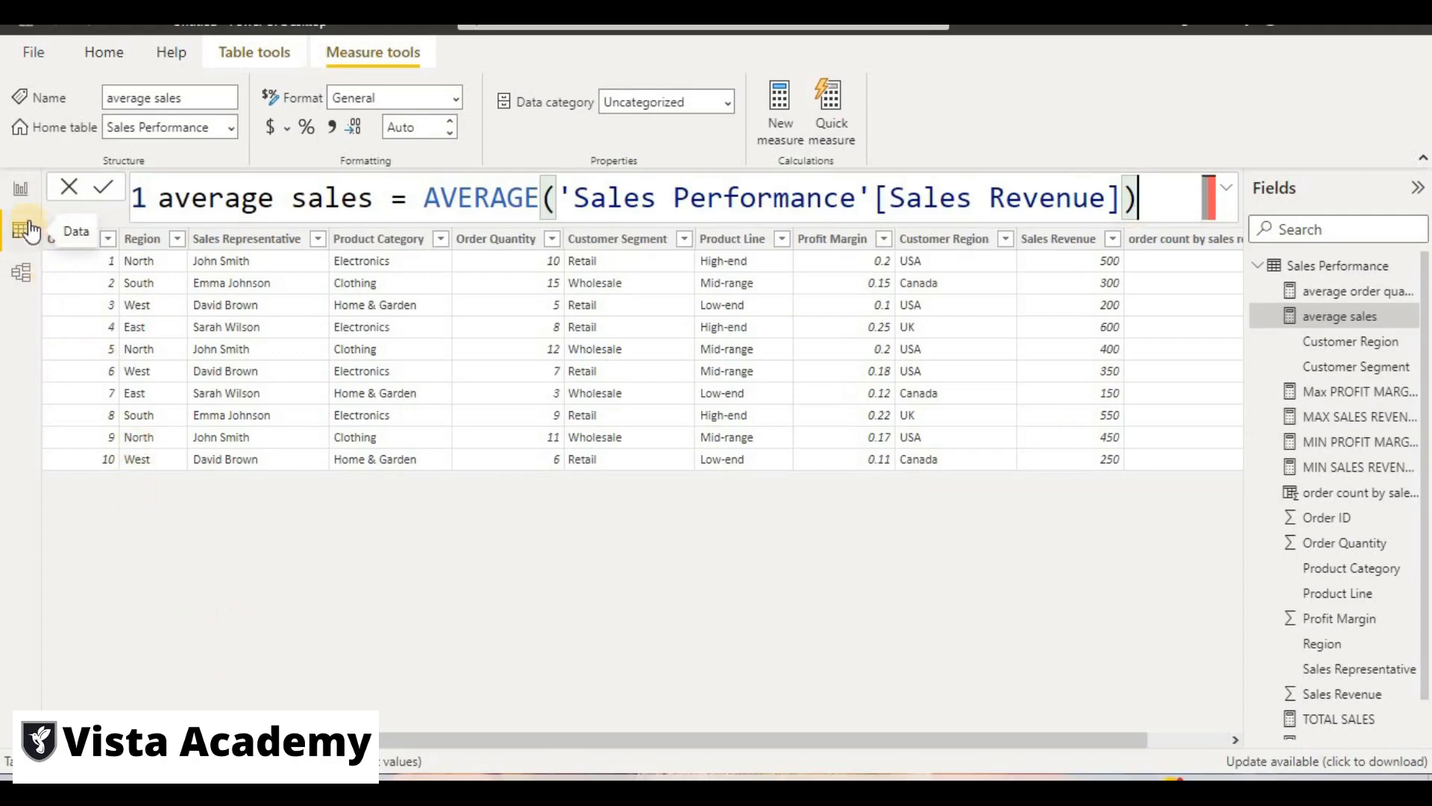
# Delete the broken card showing the field error from the report page with the result cards.
pyautogui.click(20, 188)
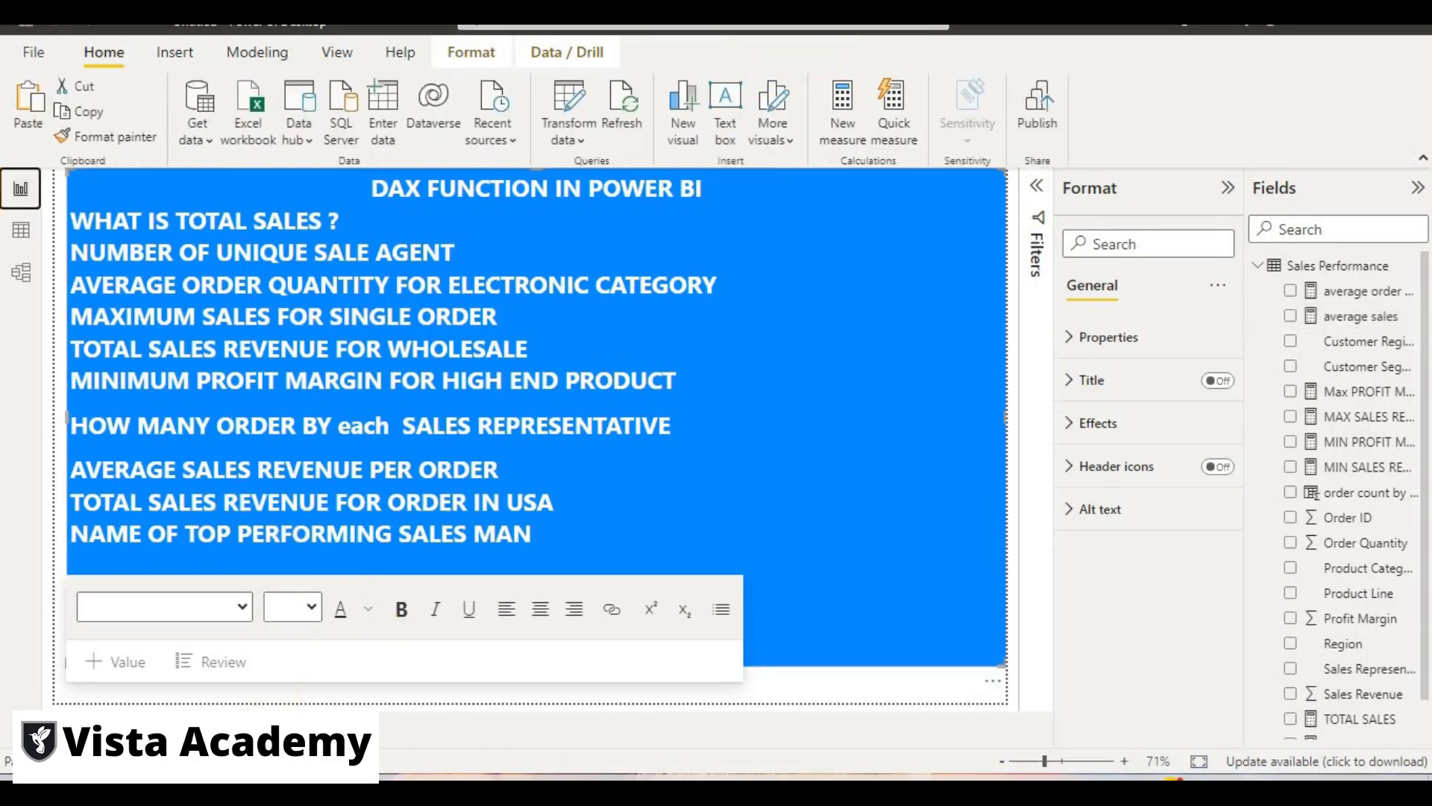
pyautogui.click(176, 727)
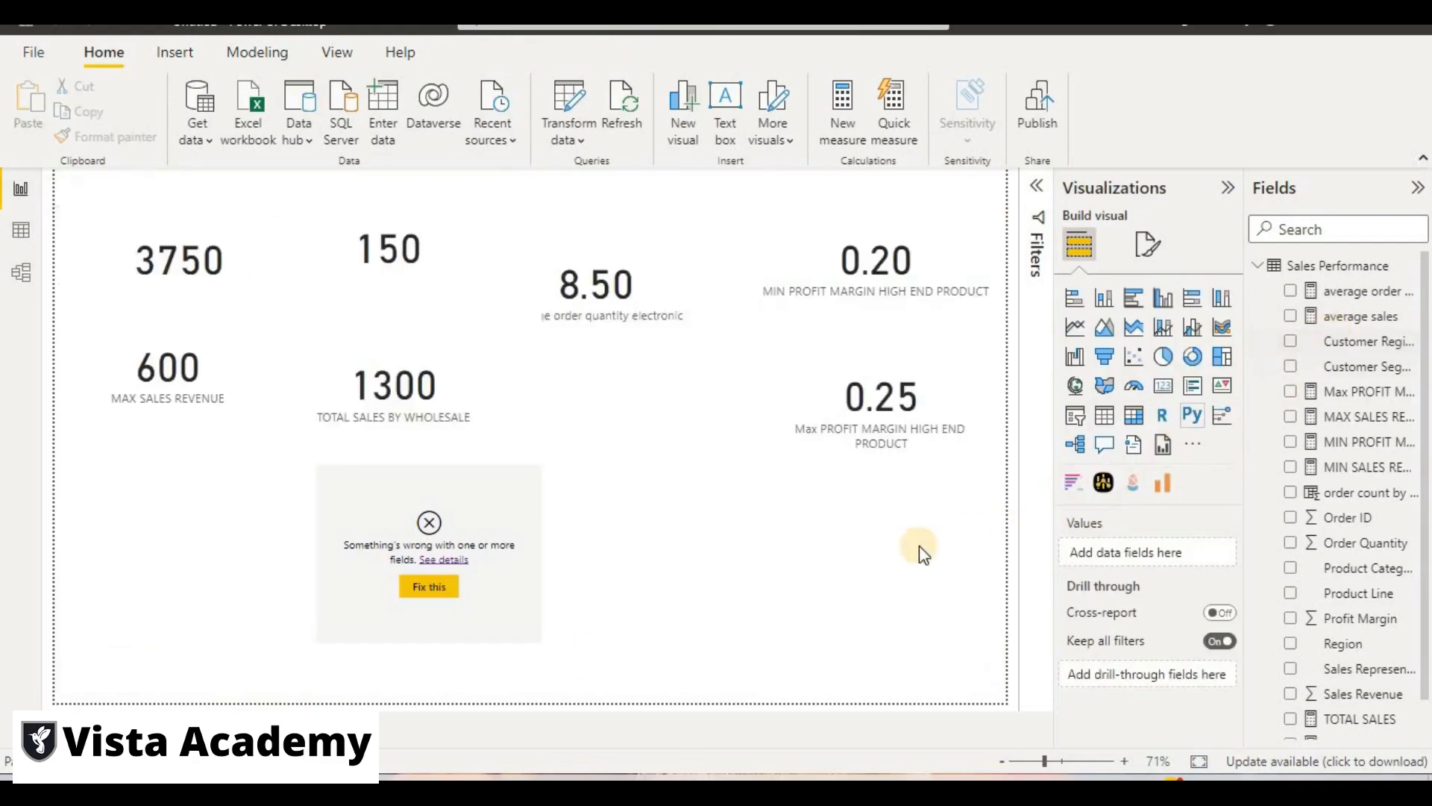
pyautogui.click(483, 548)
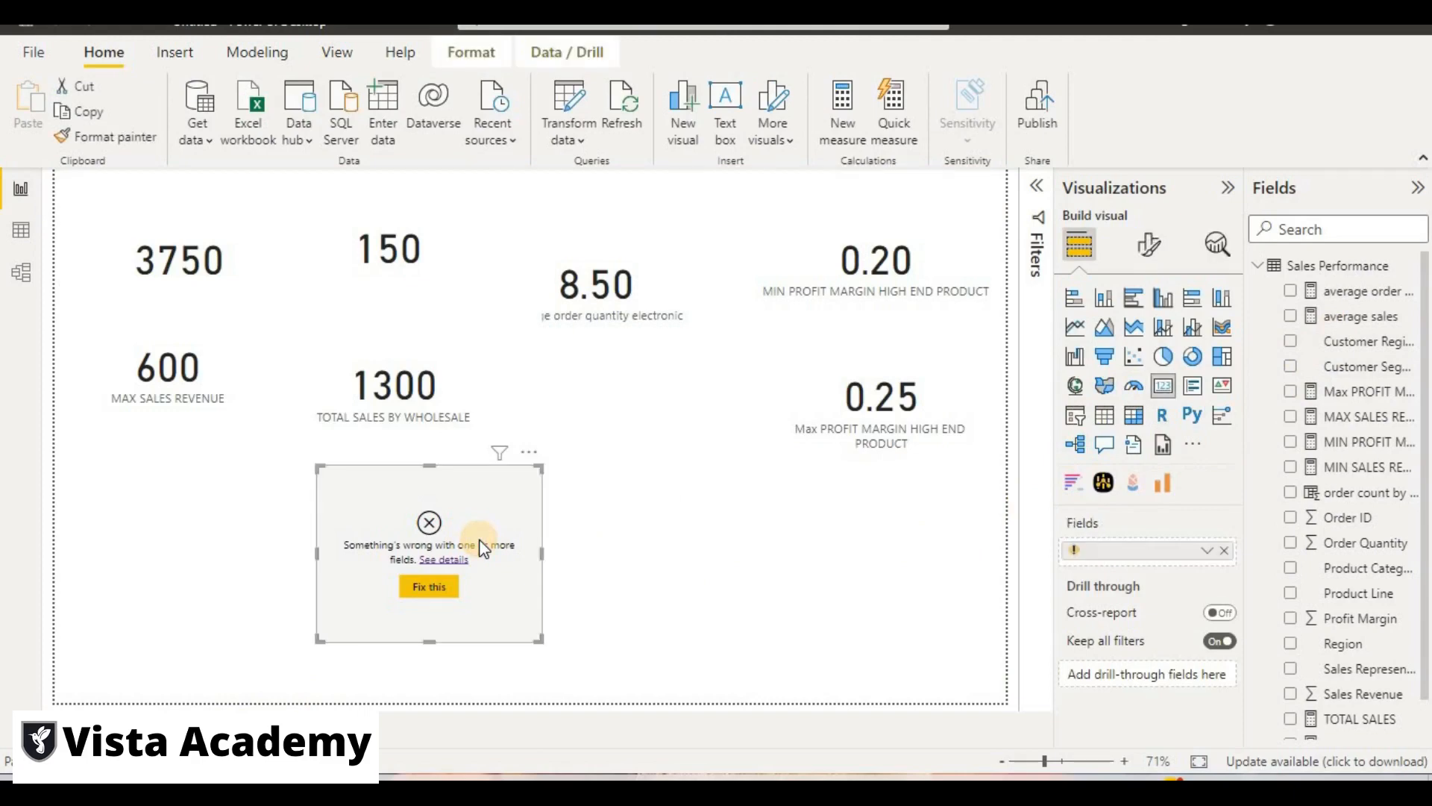
pyautogui.press('Delete')
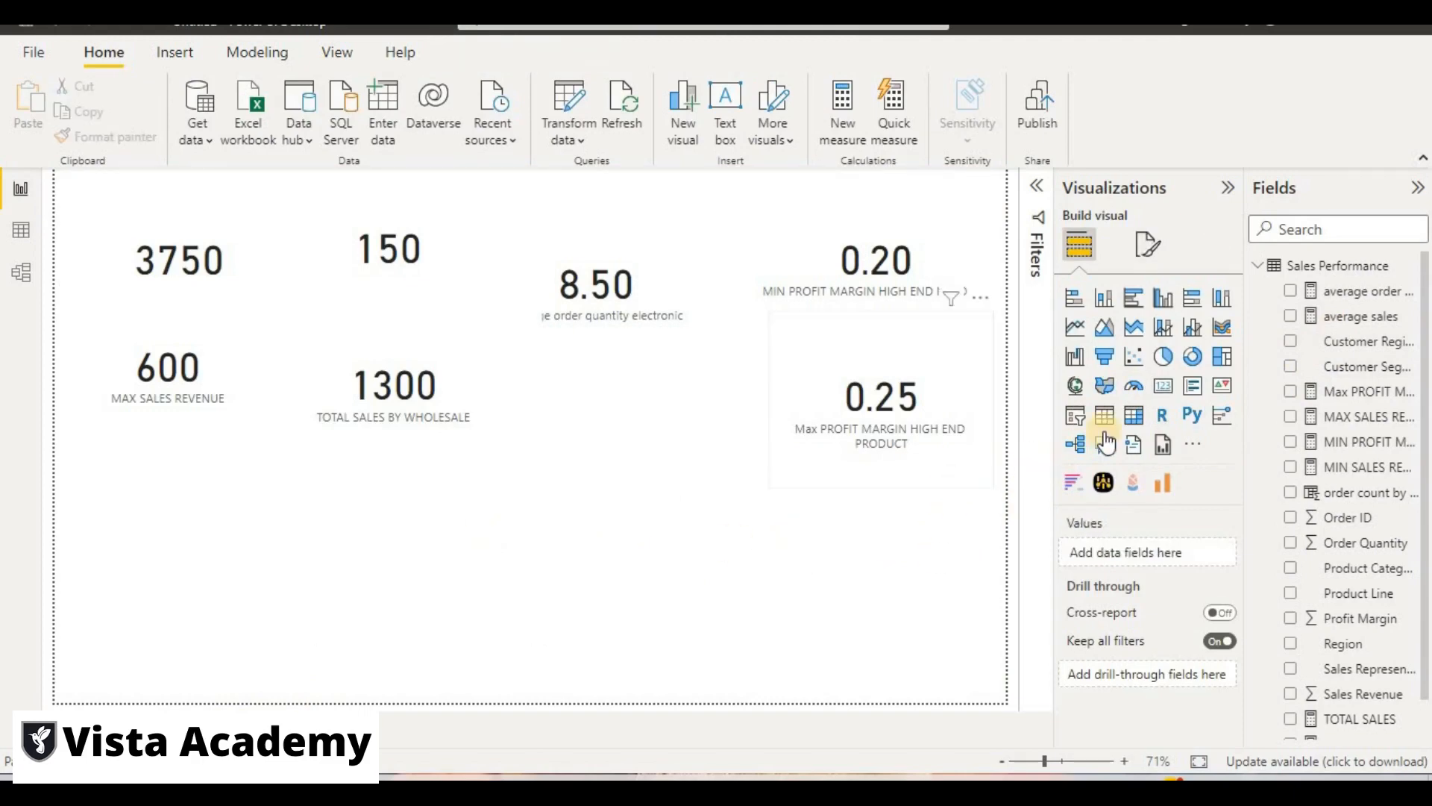
# Add a card below the average order quantity card and fill it with the average sales measure.
pyautogui.click(1161, 391)
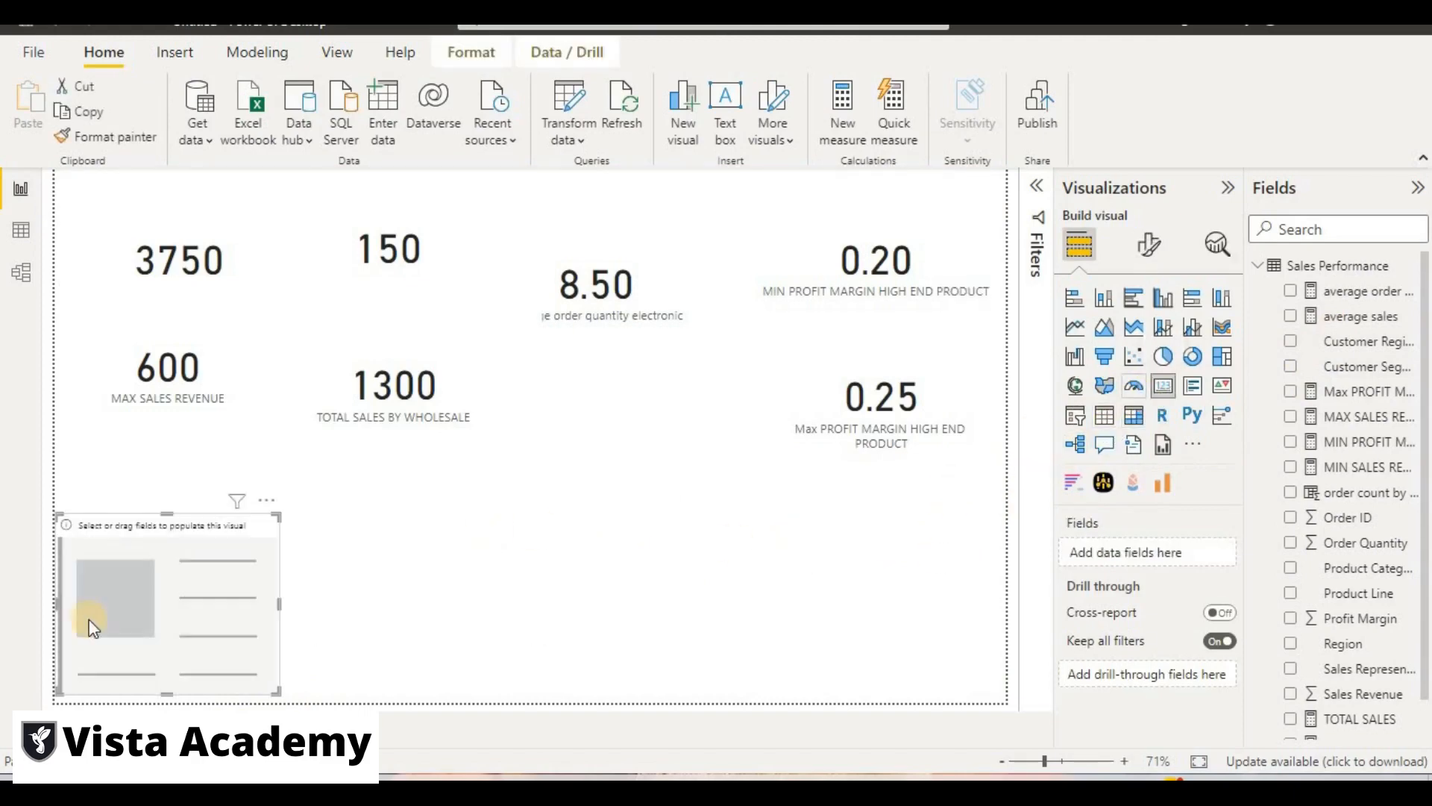
pyautogui.moveTo(115, 621); pyautogui.dragTo(567, 454)
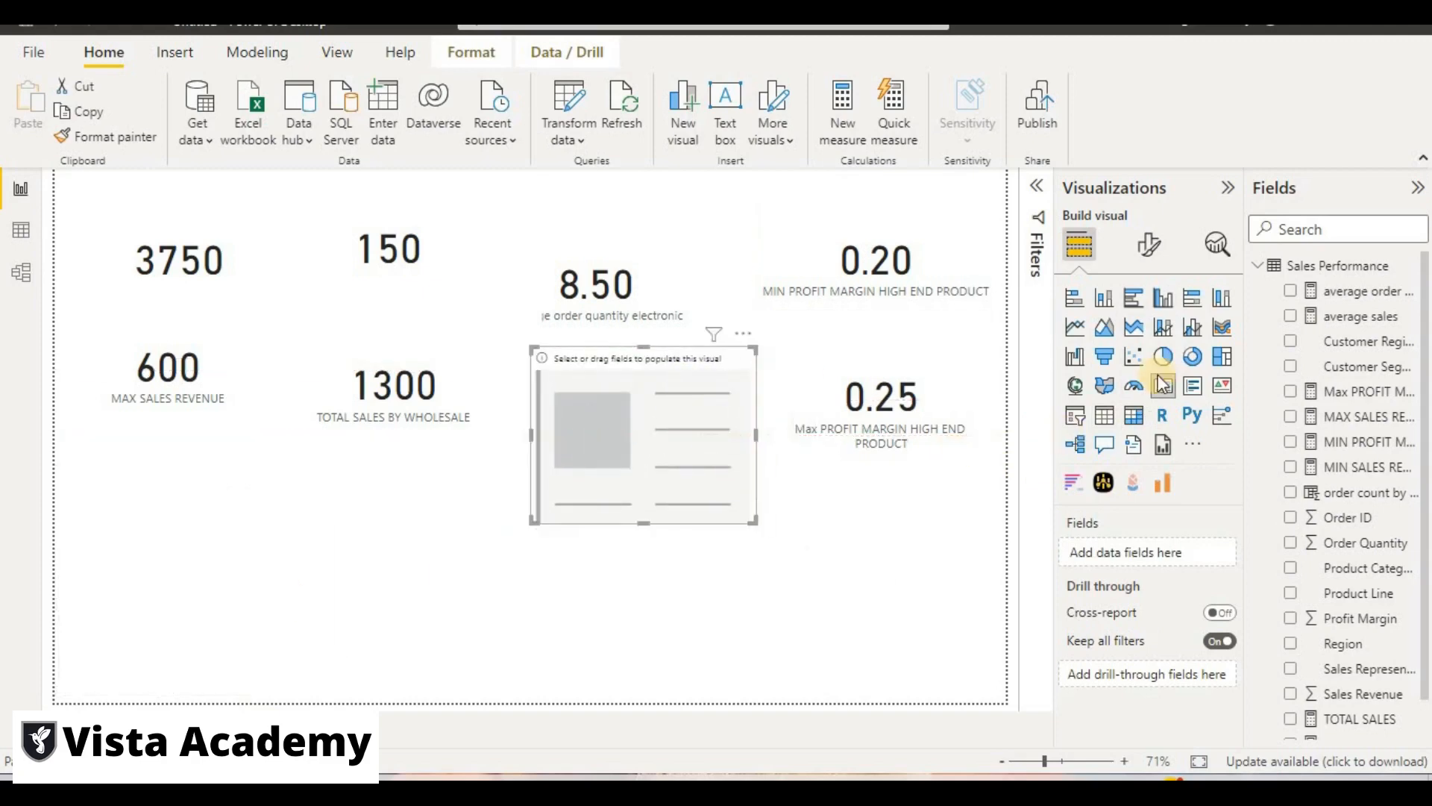
pyautogui.moveTo(1350, 316); pyautogui.dragTo(675, 485)
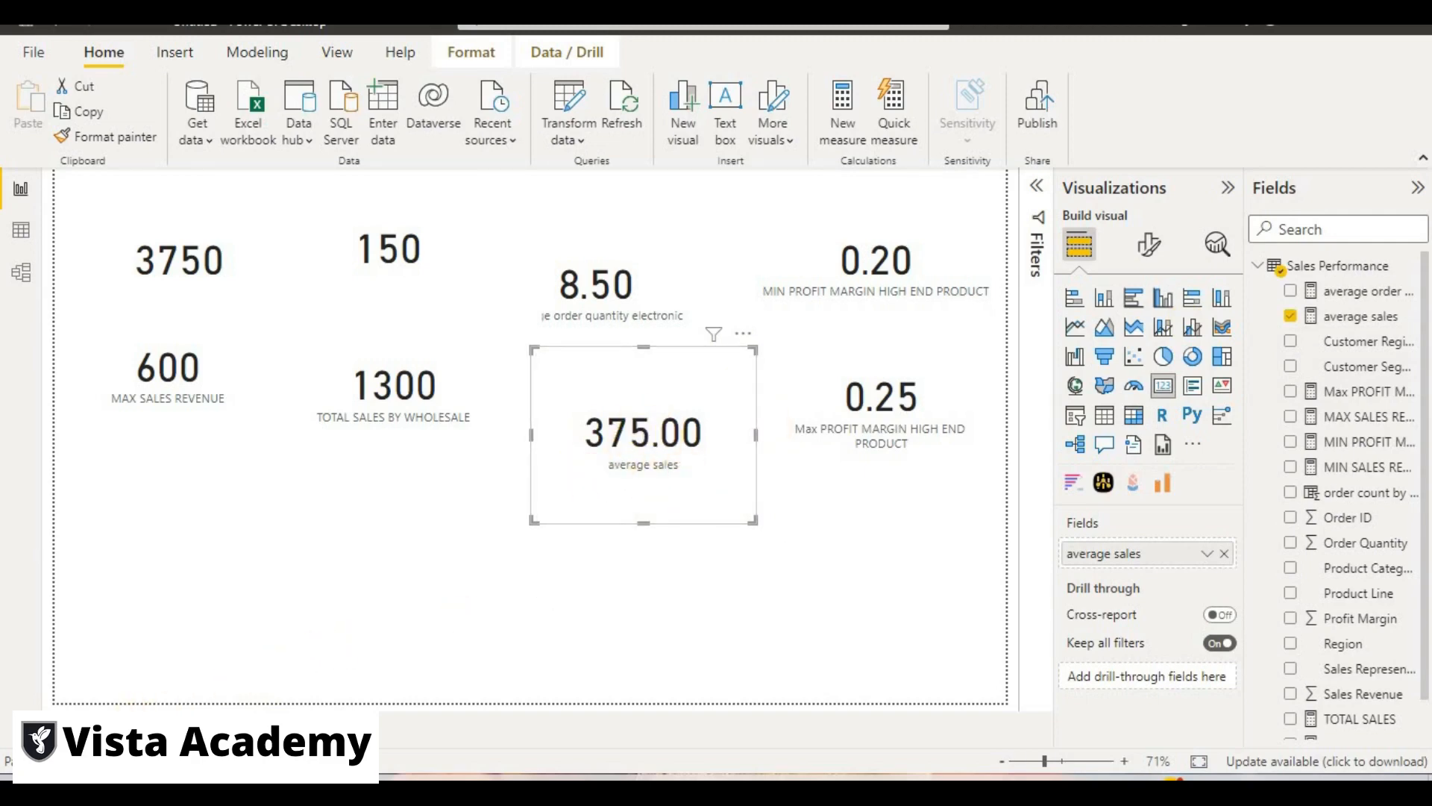
# Check the report's question list against the Sales Revenue and Customer Region columns of the data table.
pyautogui.click(128, 728)
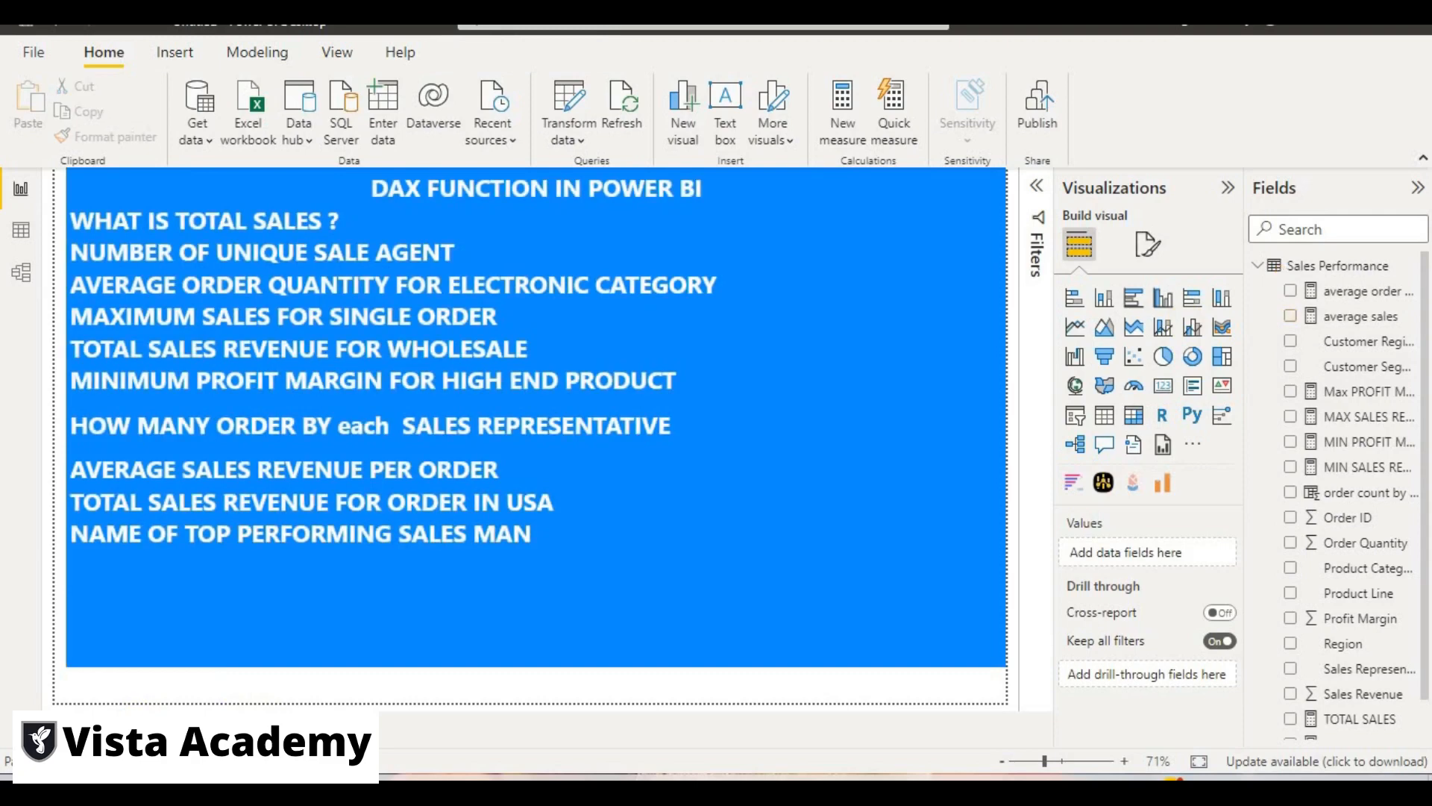
pyautogui.click(31, 240)
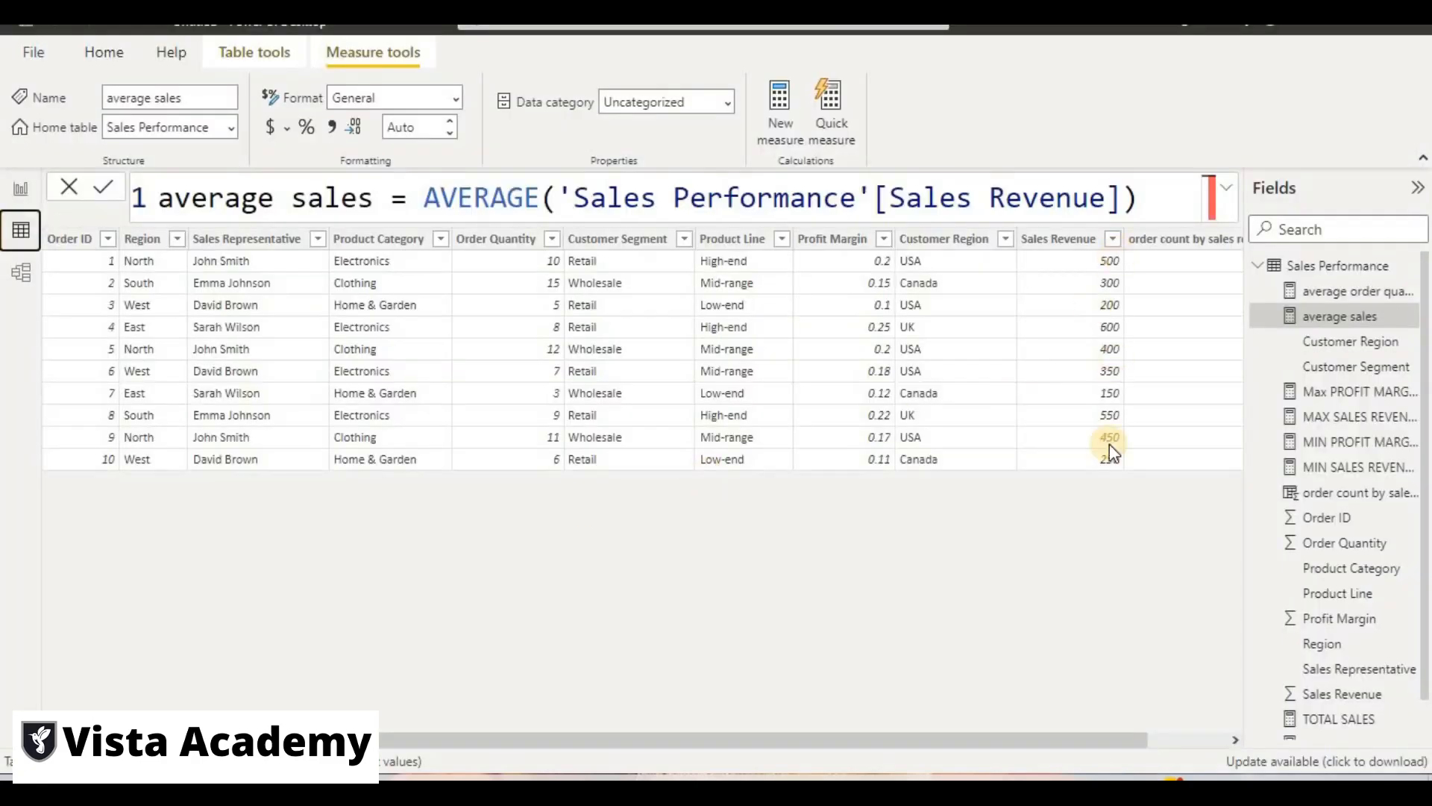
pyautogui.click(20, 188)
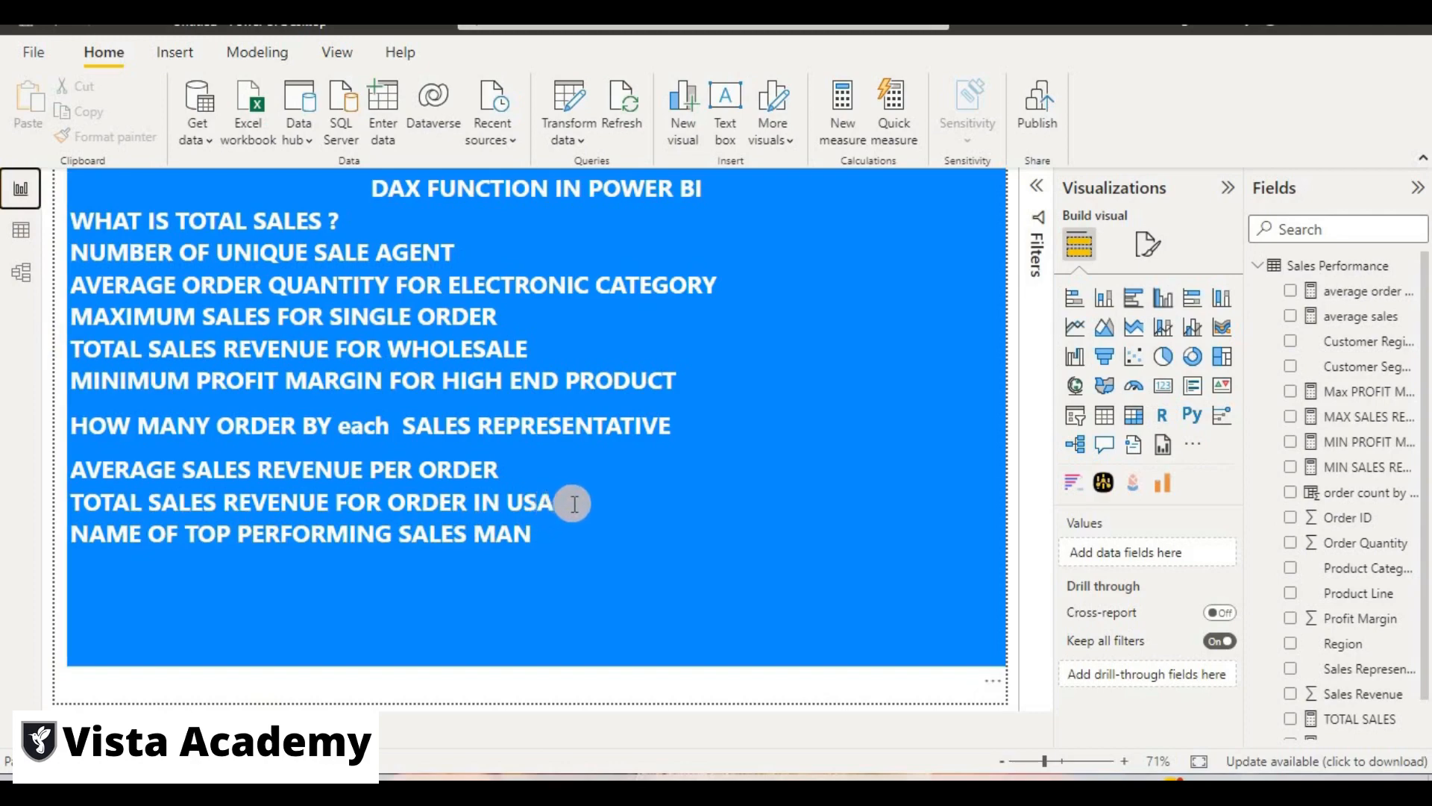
pyautogui.click(21, 230)
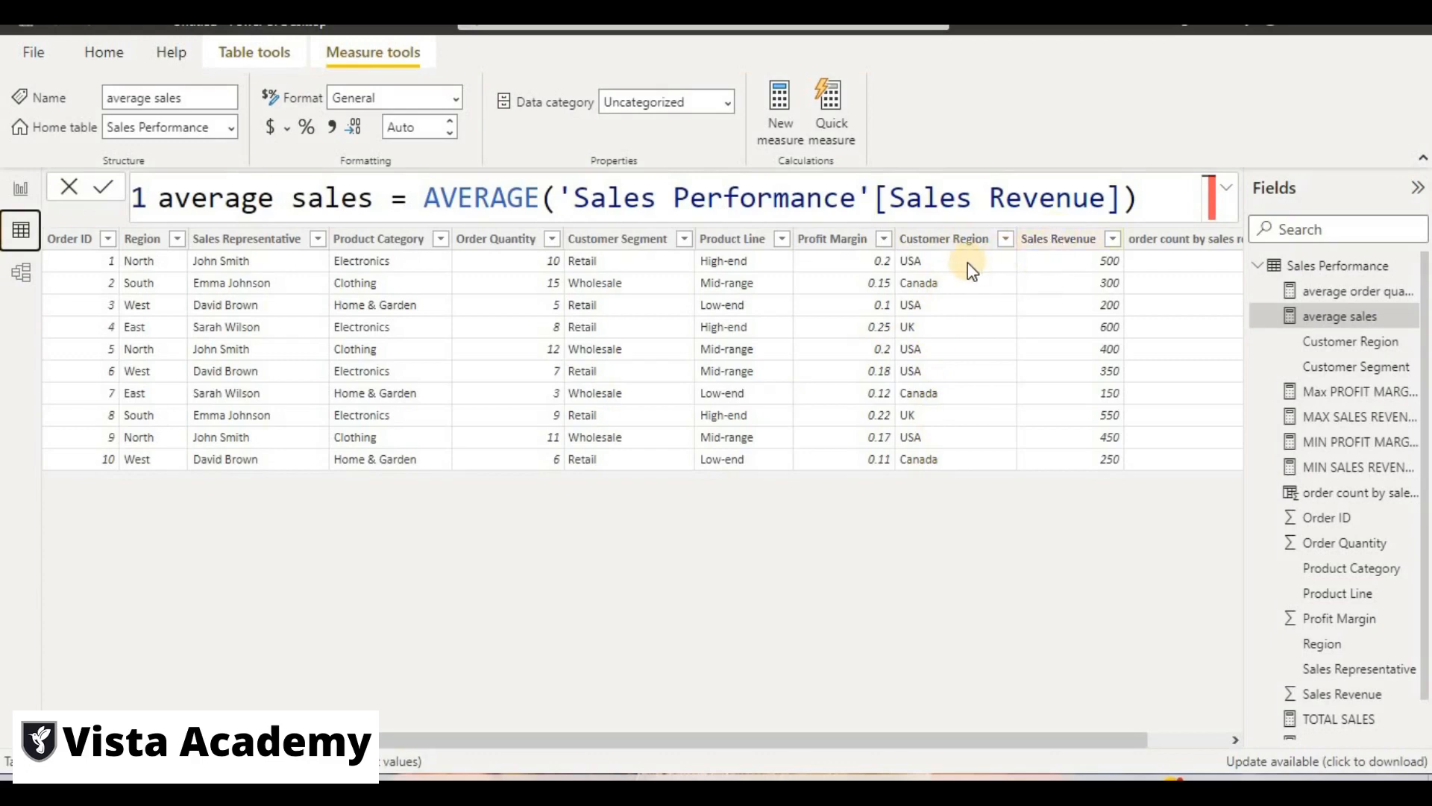
# Create a new measure named Total sales in USA and begin its formula.
pyautogui.click(782, 121)
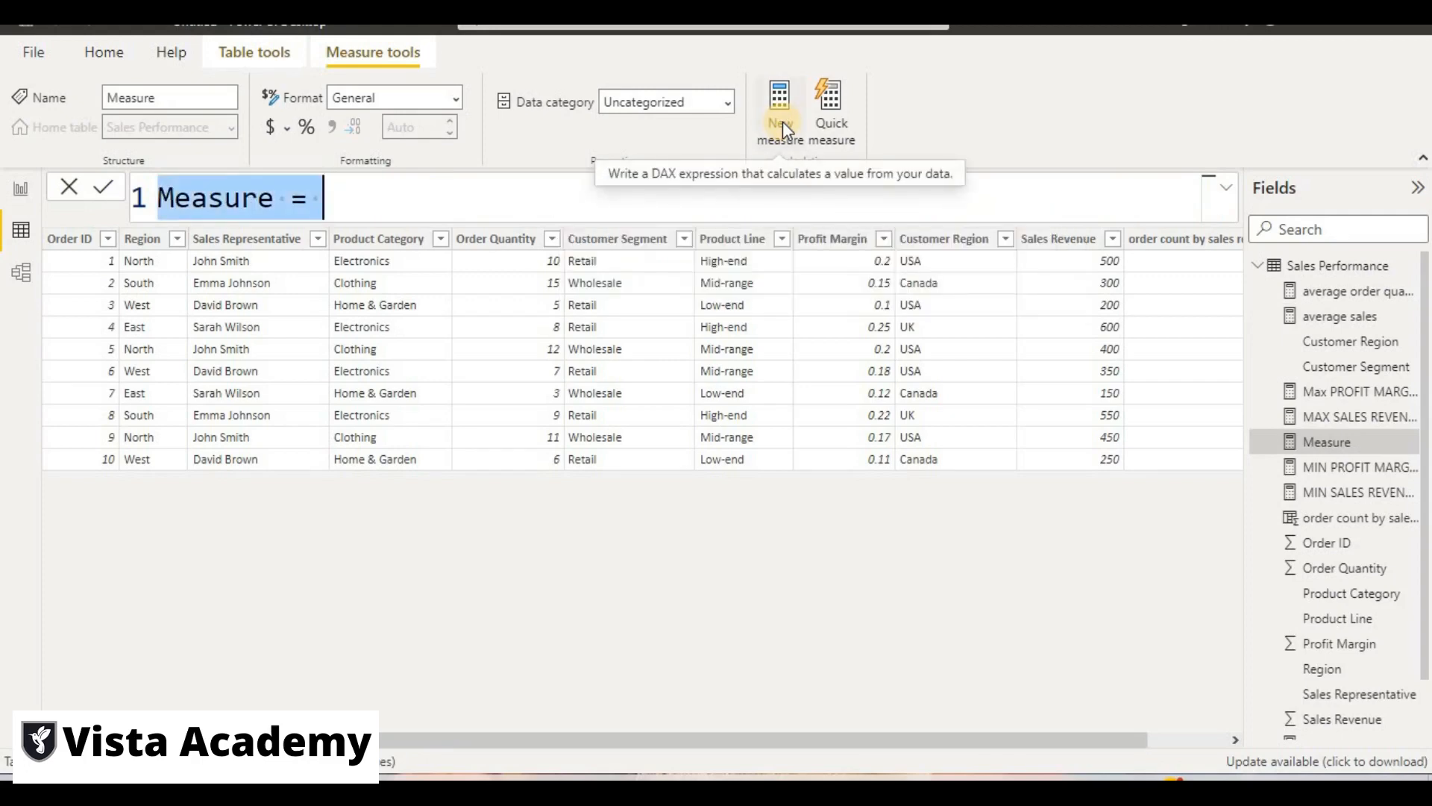
pyautogui.write('tao')
pyautogui.press('BackSpace')
pyautogui.press('BackSpace')
pyautogui.press('BackSpace')
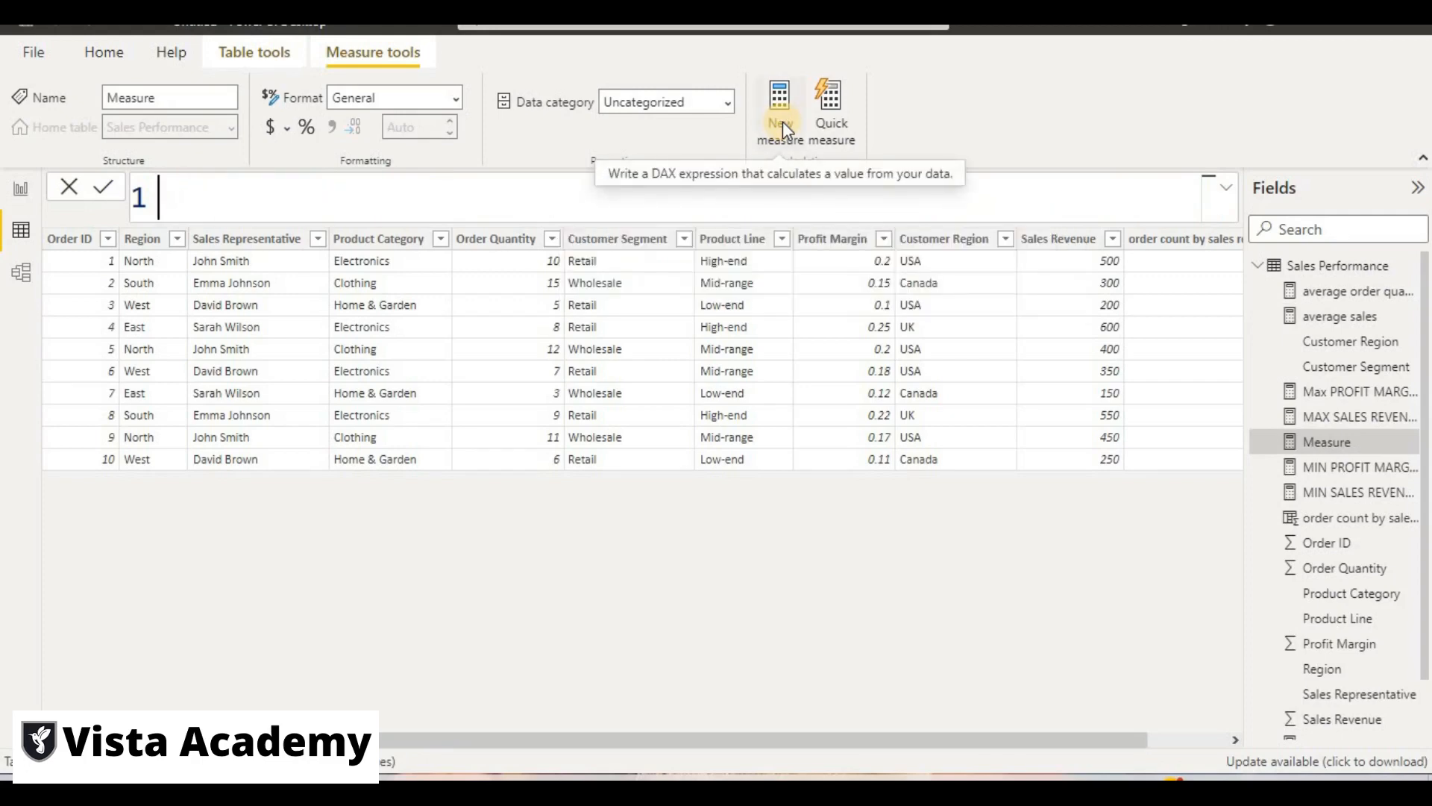
pyautogui.write('Toa')
pyautogui.press('BackSpace')
pyautogui.press('BackSpace')
pyautogui.press('BackSpace')
pyautogui.write('Toal')
pyautogui.press('BackSpace')
pyautogui.press('BackSpace')
pyautogui.write('tal sales ')
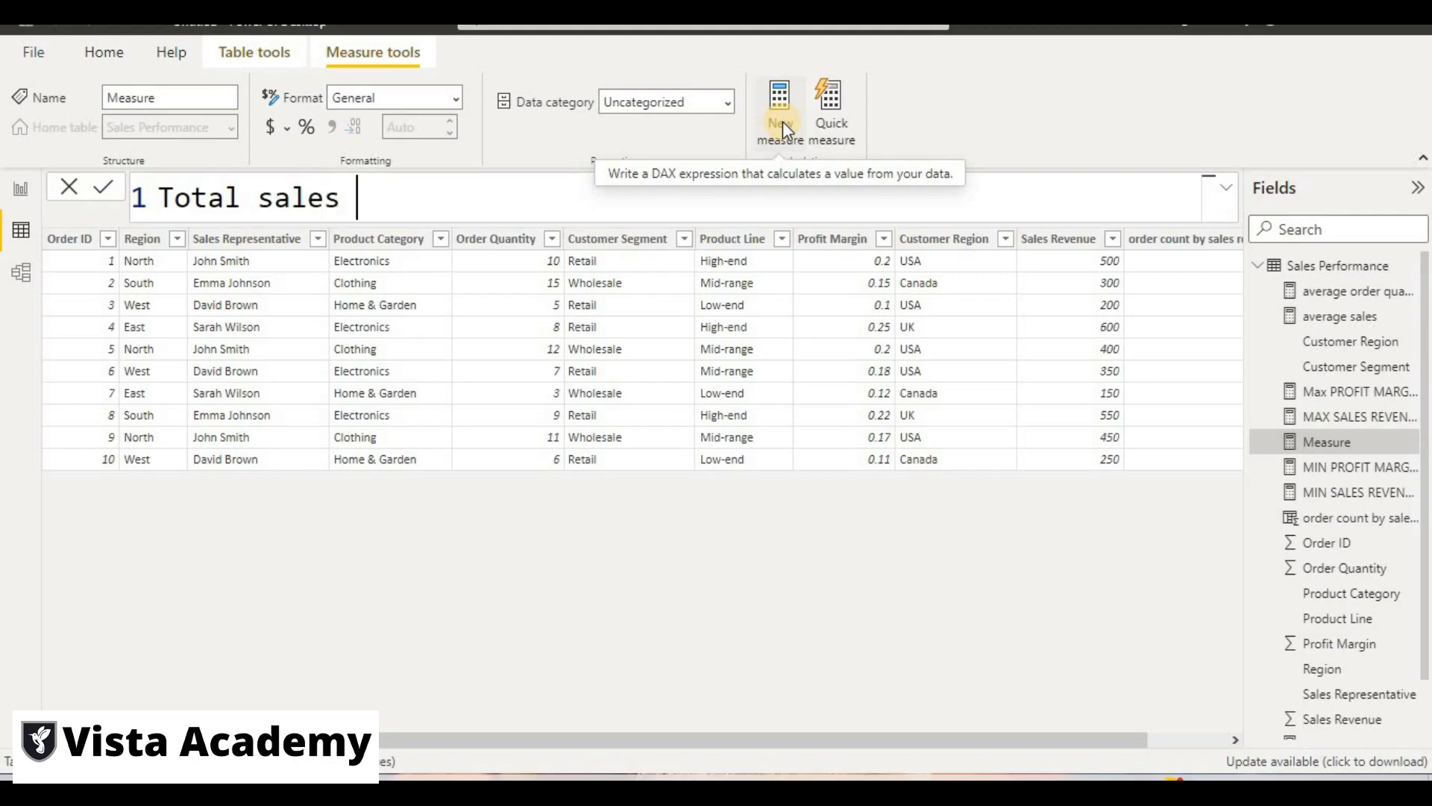
pyautogui.write('in USA=ca')
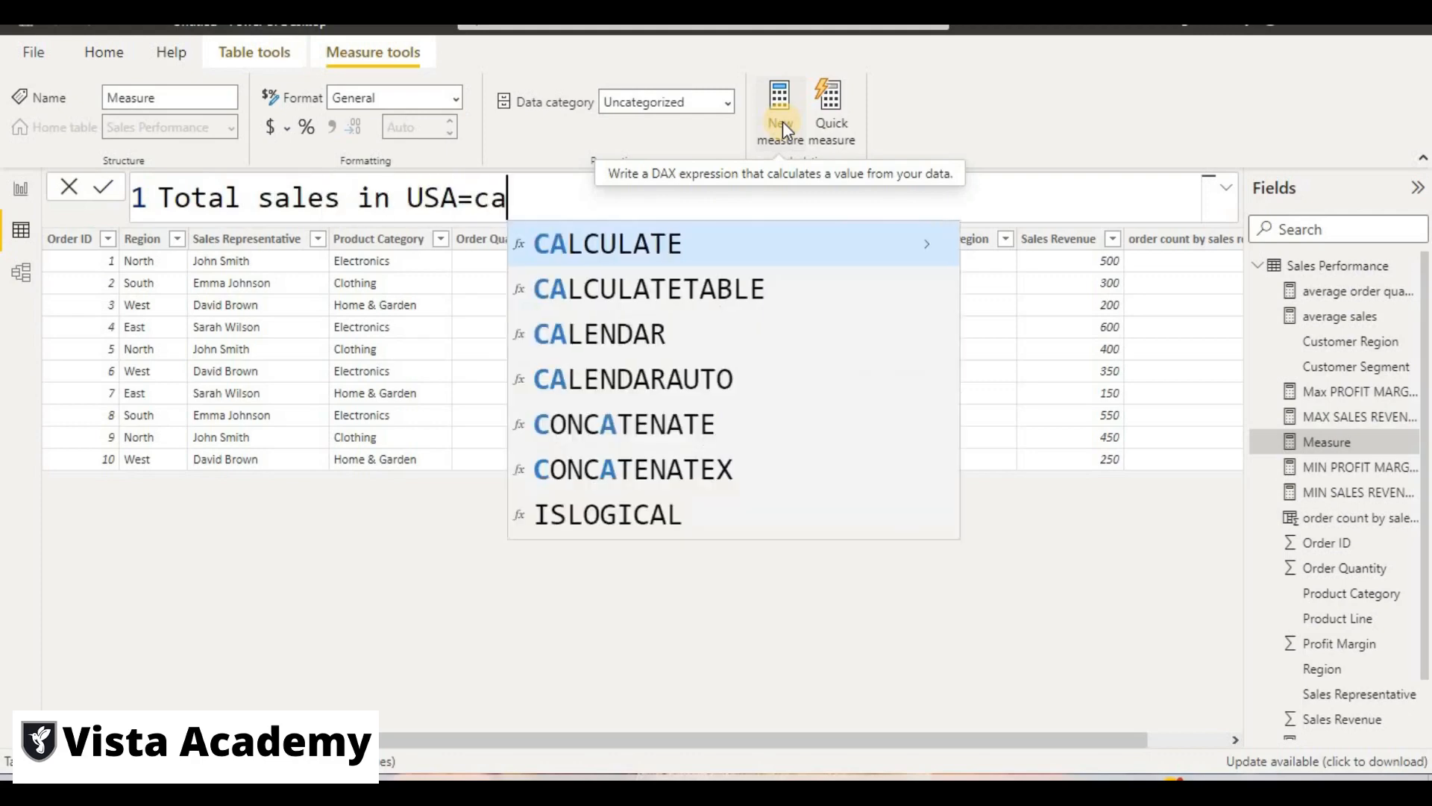
# Enter CALCULATE with a SUM of 'Sales Performance'[Sales Revenue] as the expression of the Total sales in USA measure.
pyautogui.click(856, 245)
pyautogui.write('s')
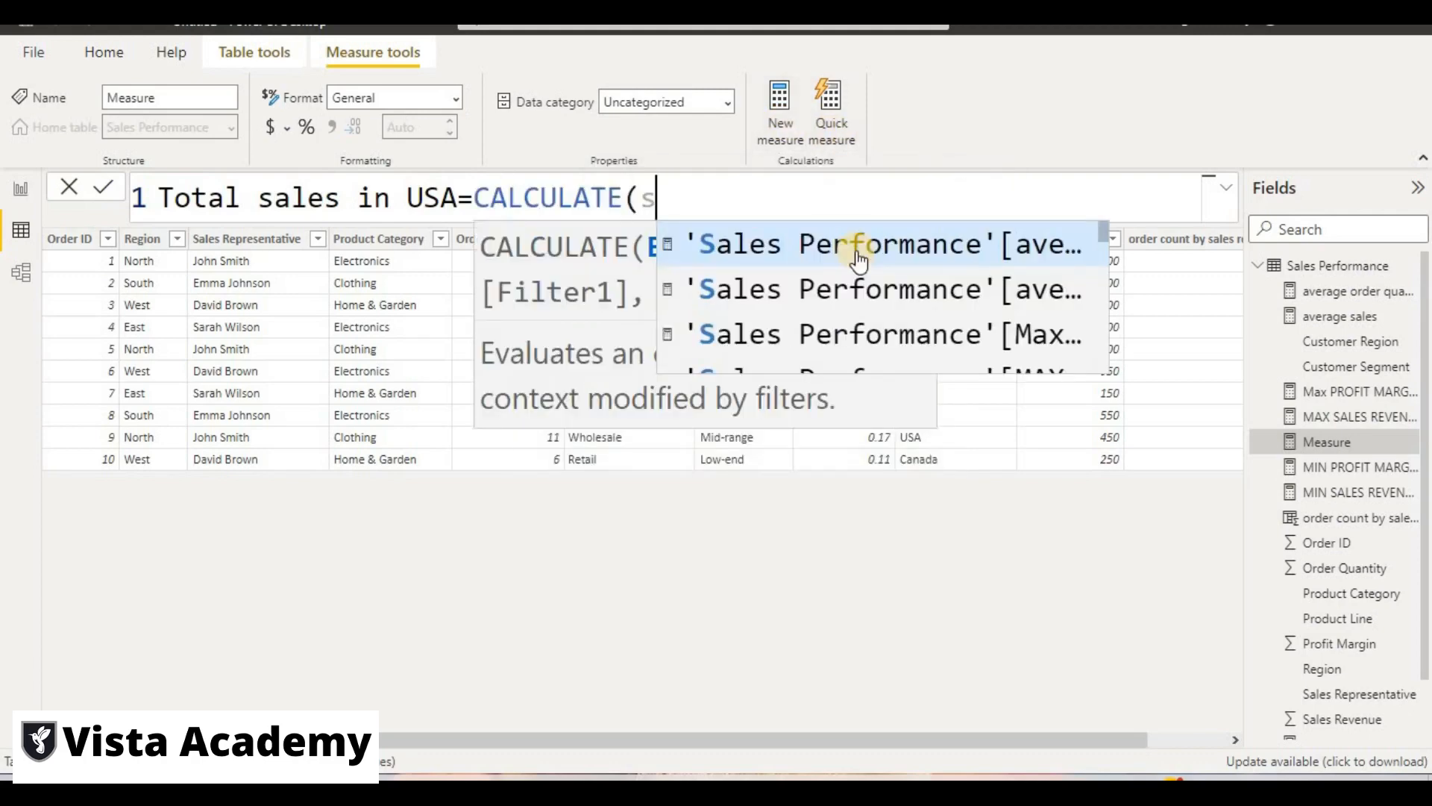
pyautogui.write('um(')
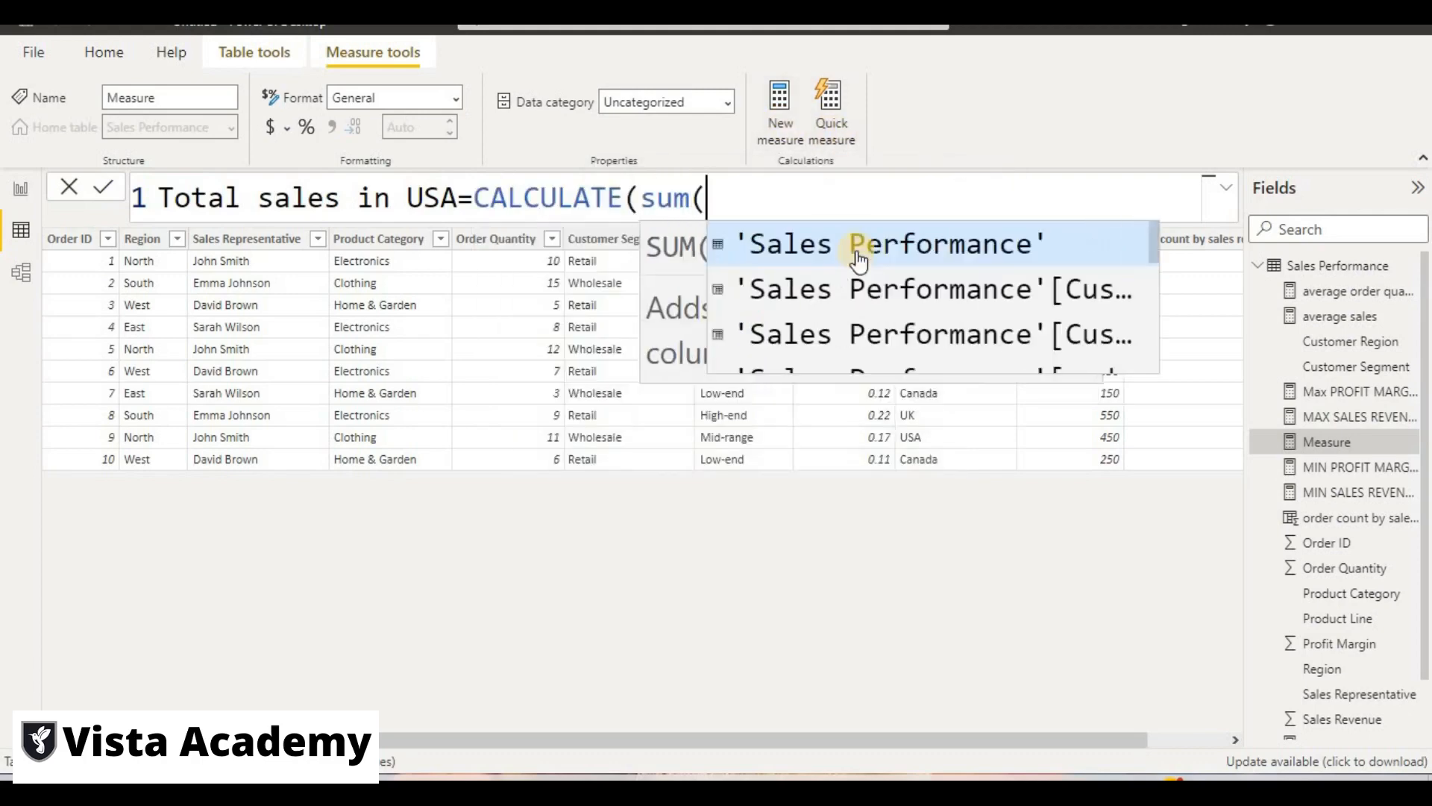
pyautogui.scroll(-3, 1130, 356)
pyautogui.scroll(-3, 1134, 358)
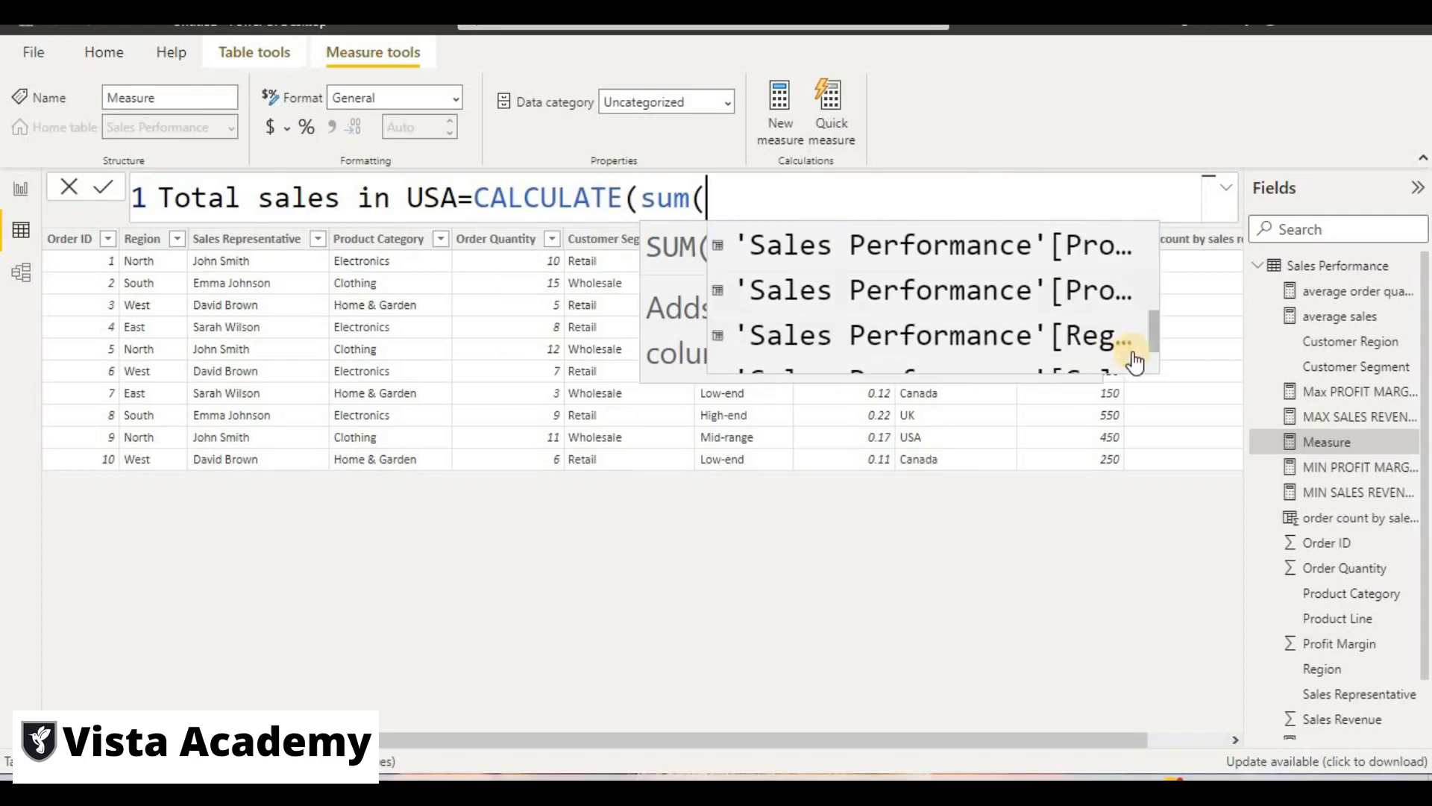
pyautogui.click(1097, 358)
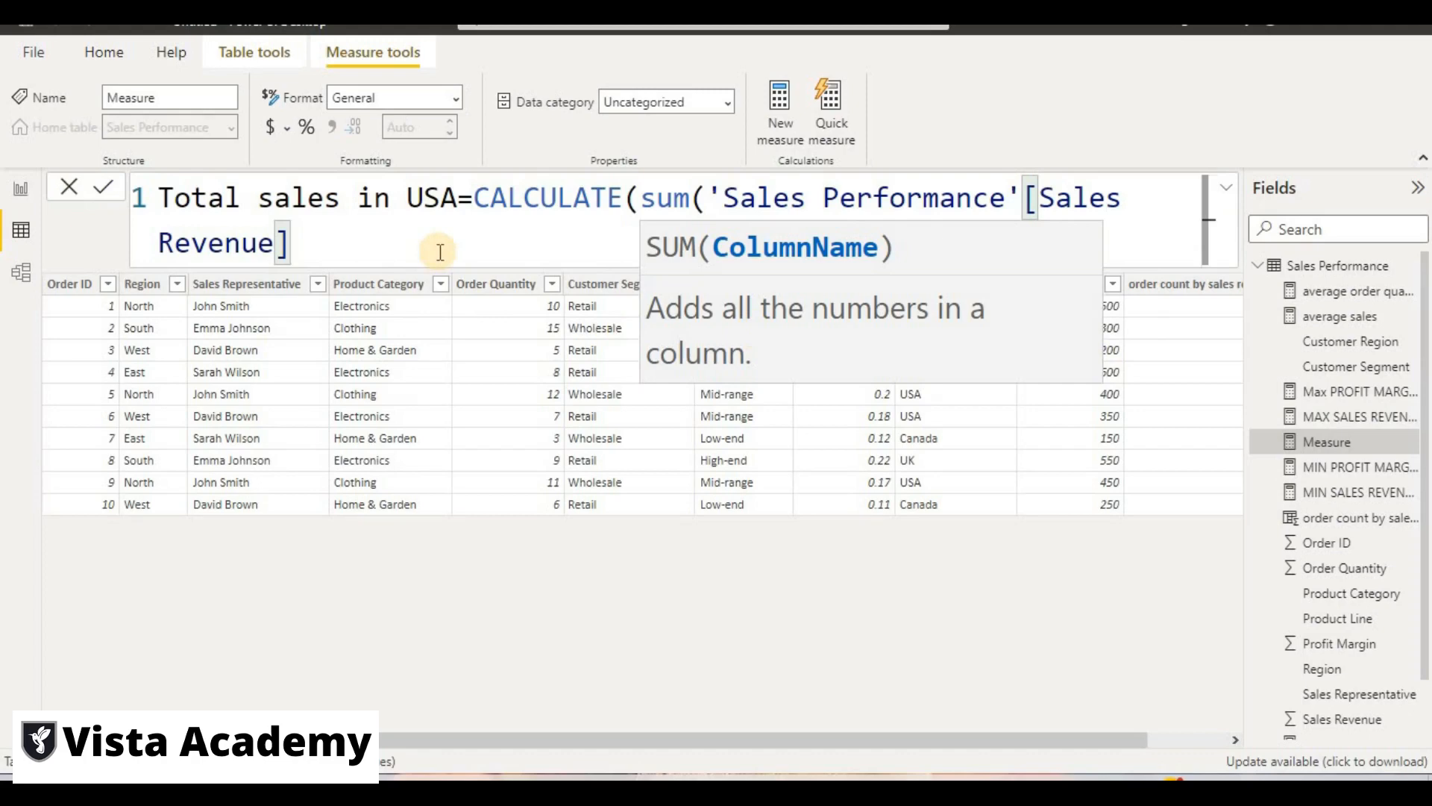
pyautogui.write(',sa')
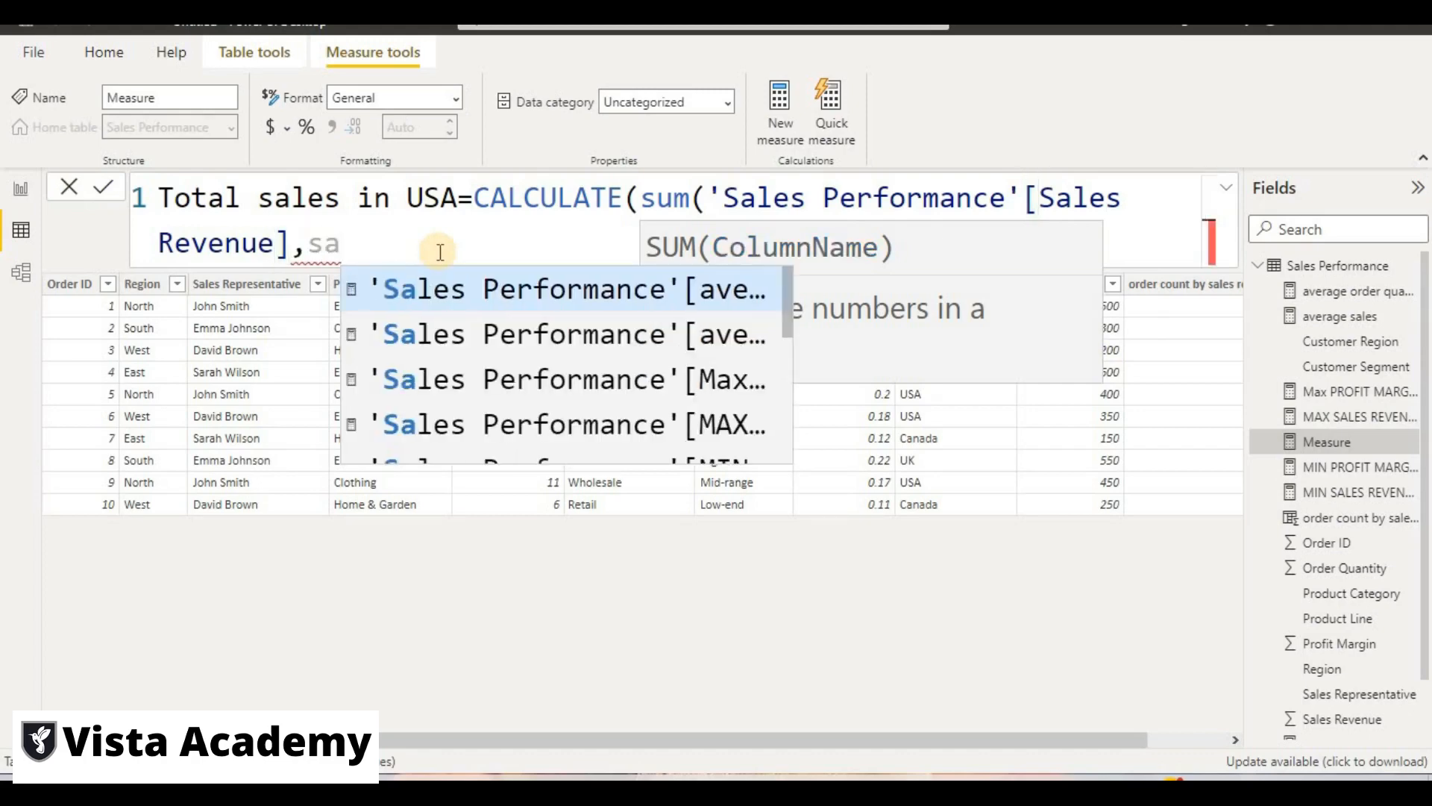
pyautogui.press('BackSpace')
pyautogui.press('BackSpace')
pyautogui.write('a')
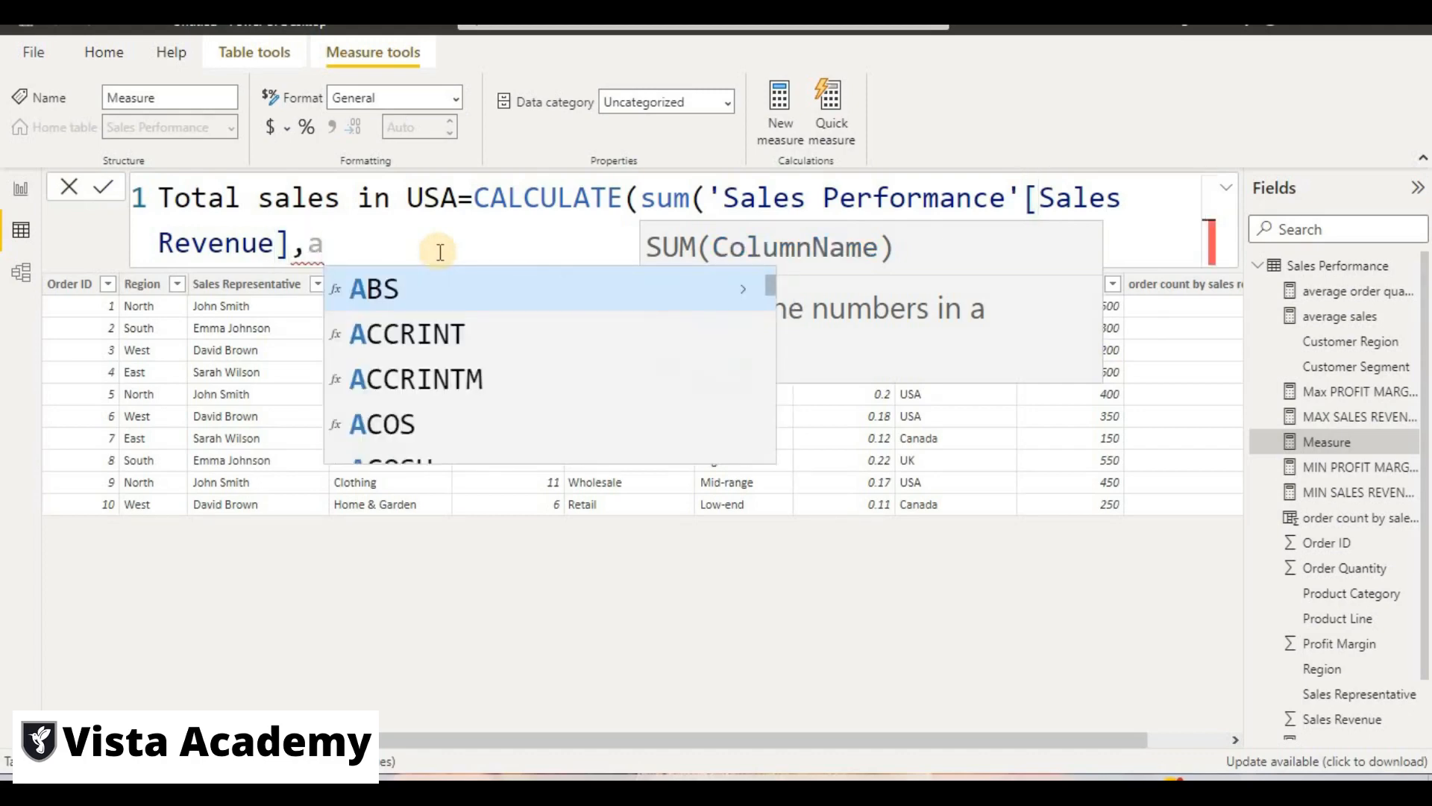
pyautogui.press('BackSpace')
pyautogui.write('sa')
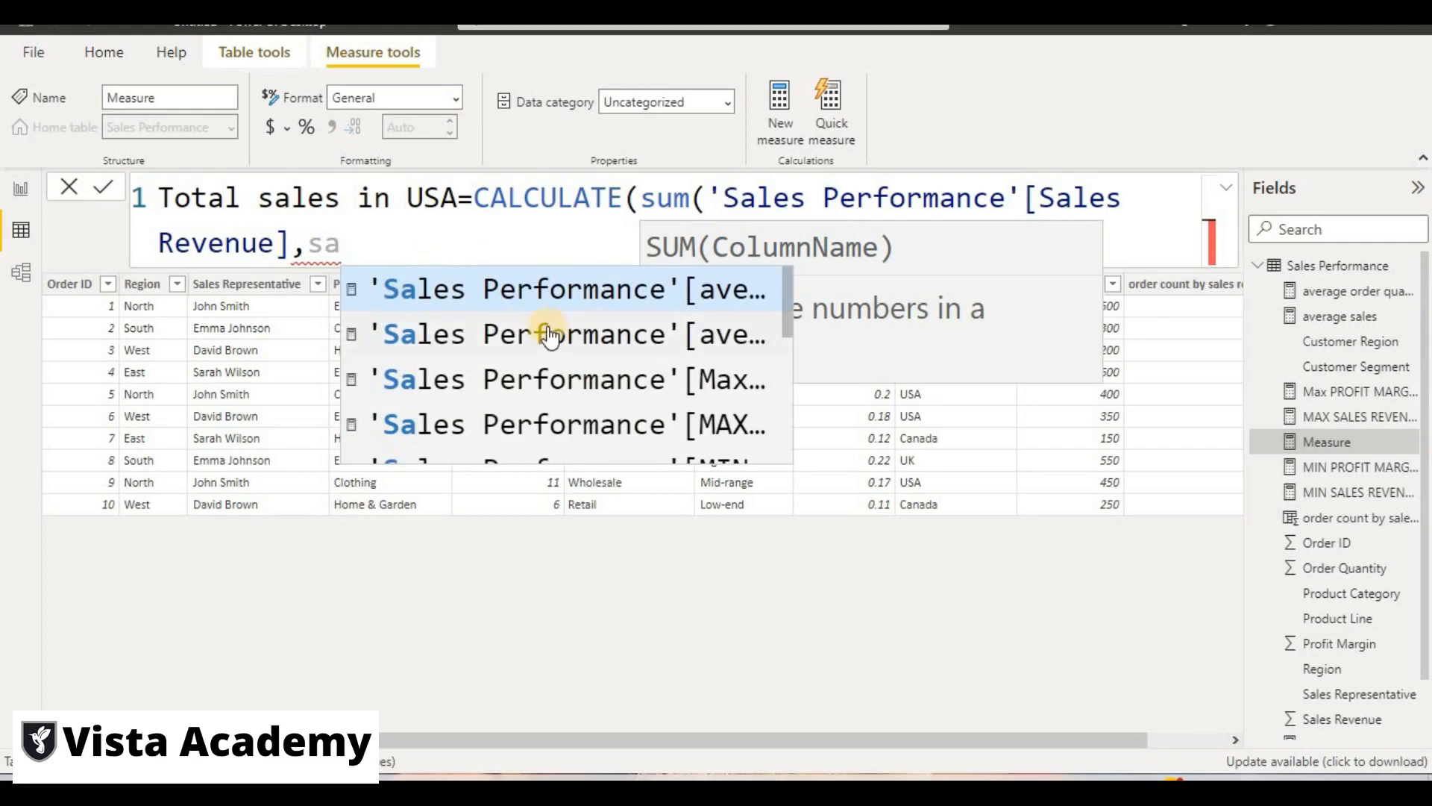
pyautogui.press('BackSpace')
pyautogui.press('BackSpace')
pyautogui.press('BackSpace')
# Complete the Total sales in USA measure with the filter 'Sales Performance'[Customer Region]="USA" and commit the formula.
pyautogui.write('),sa')
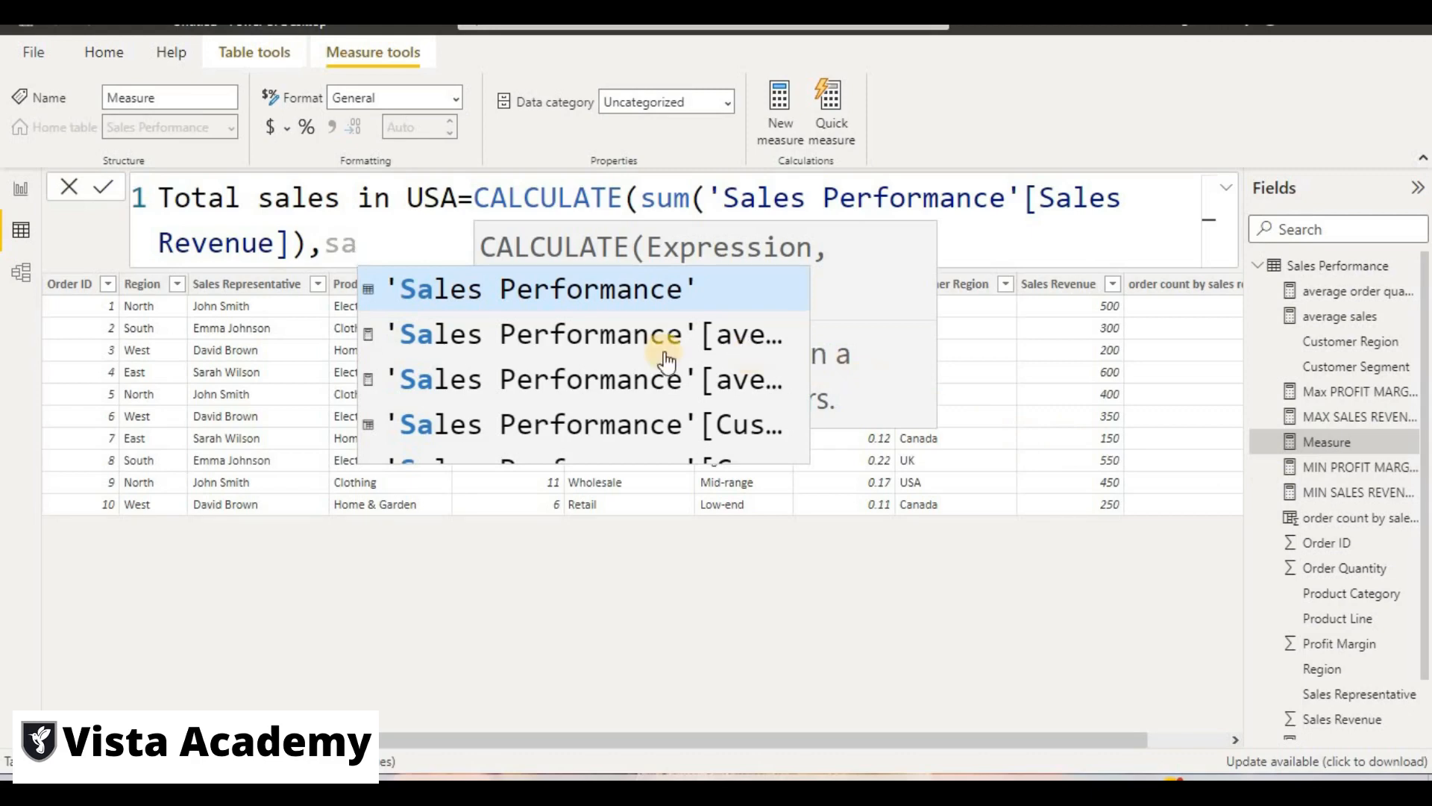
pyautogui.scroll(-1, 664, 354)
pyautogui.click(683, 330)
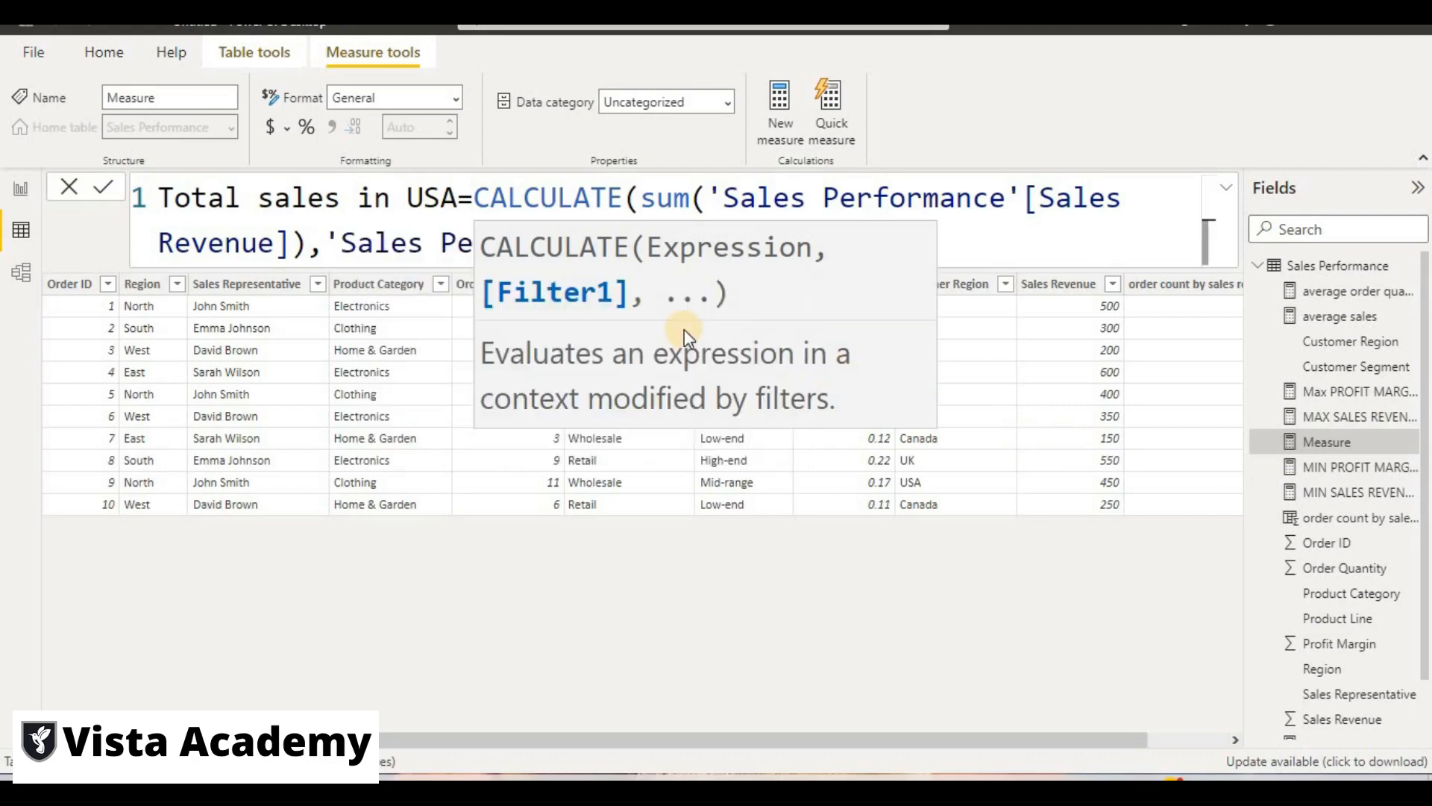
pyautogui.click(273, 237)
pyautogui.click(1002, 258)
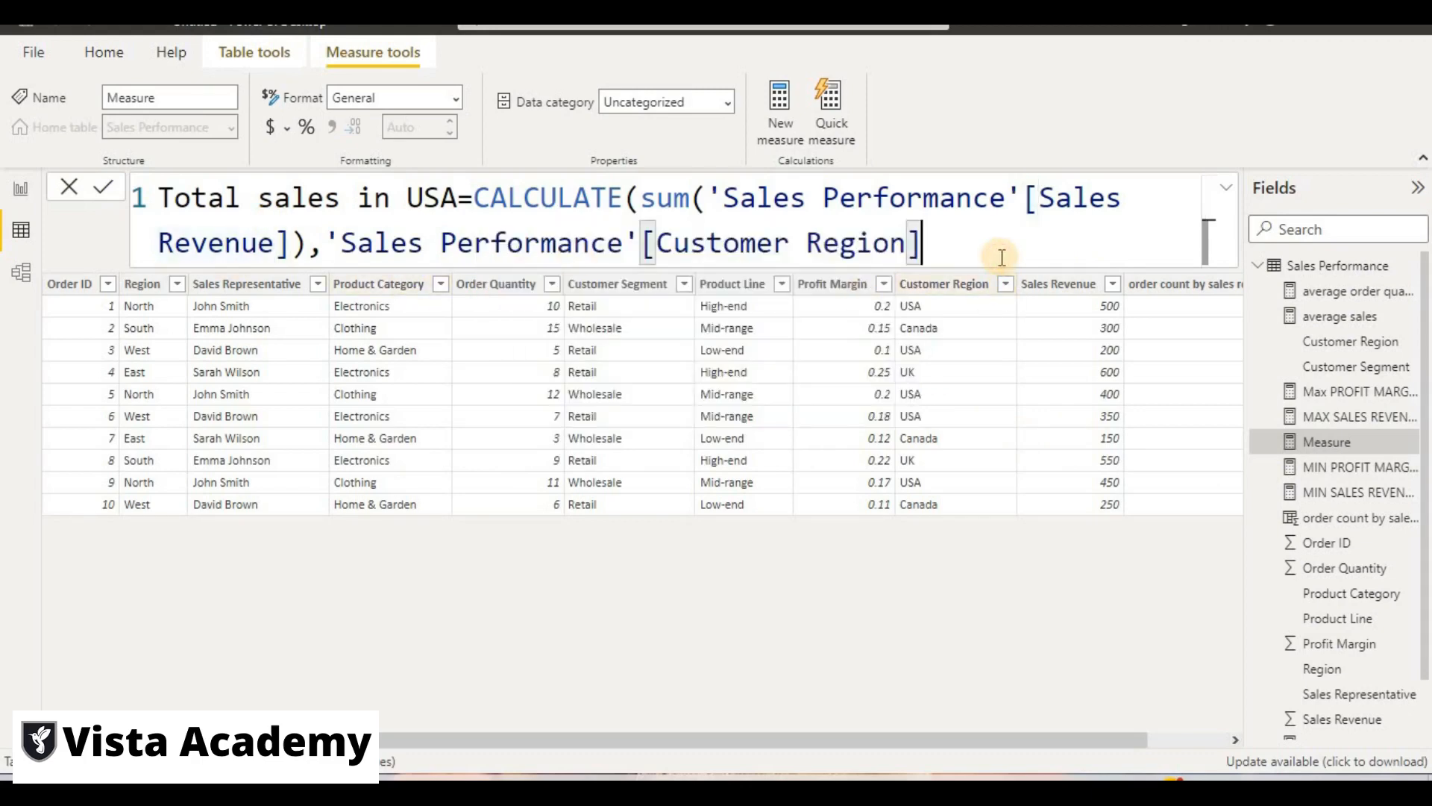
pyautogui.write('=')
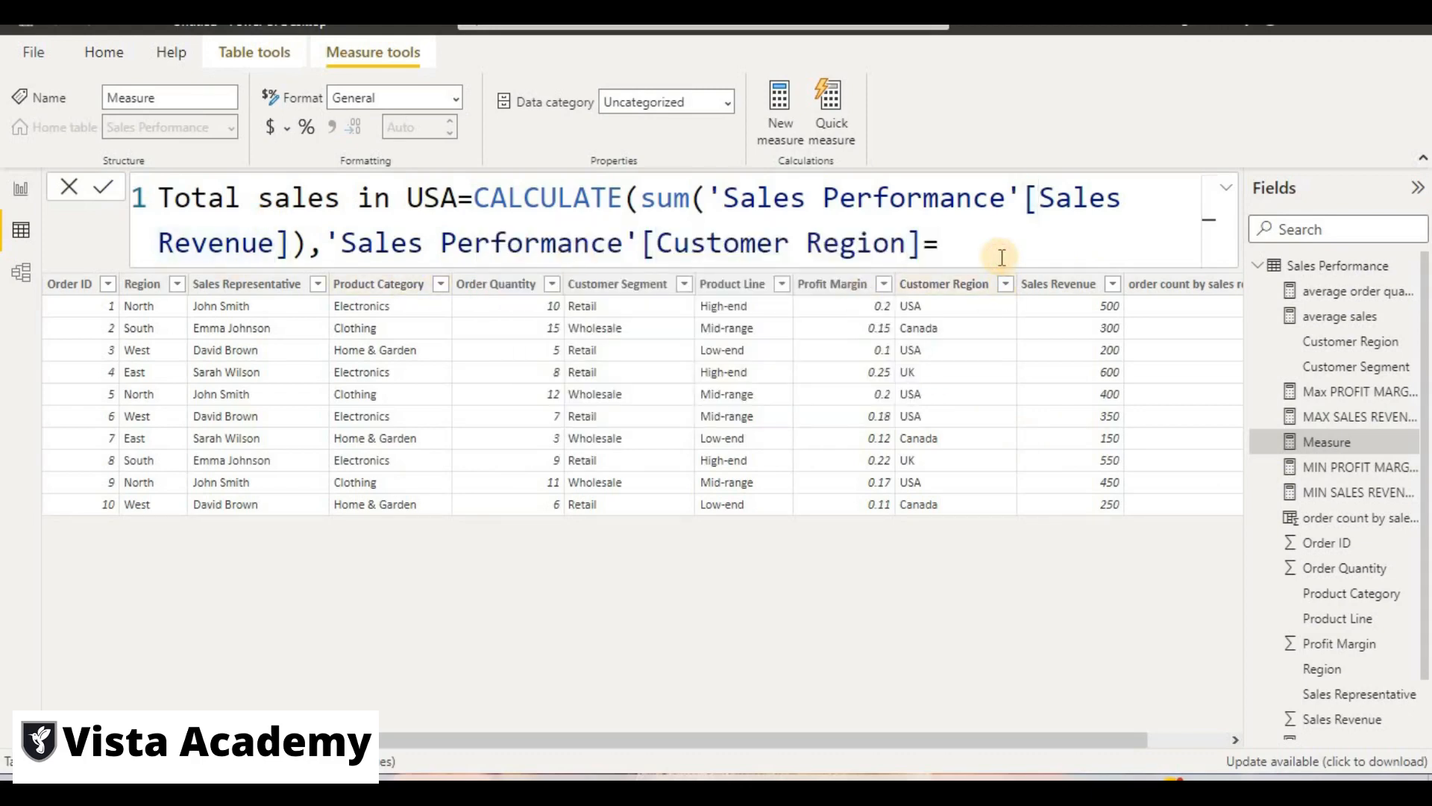
pyautogui.write('"USA"))')
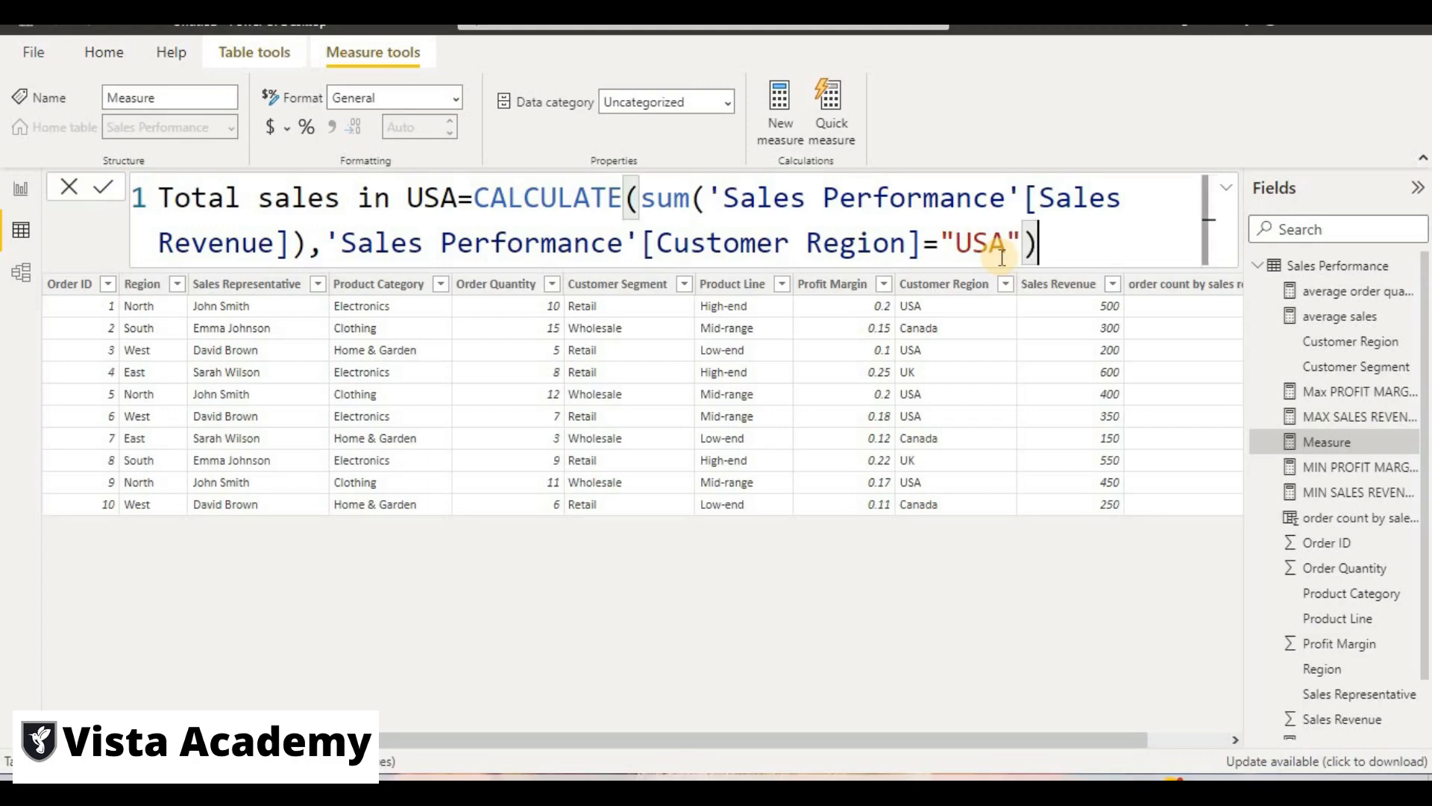
pyautogui.press('BackSpace')
pyautogui.press('Return')
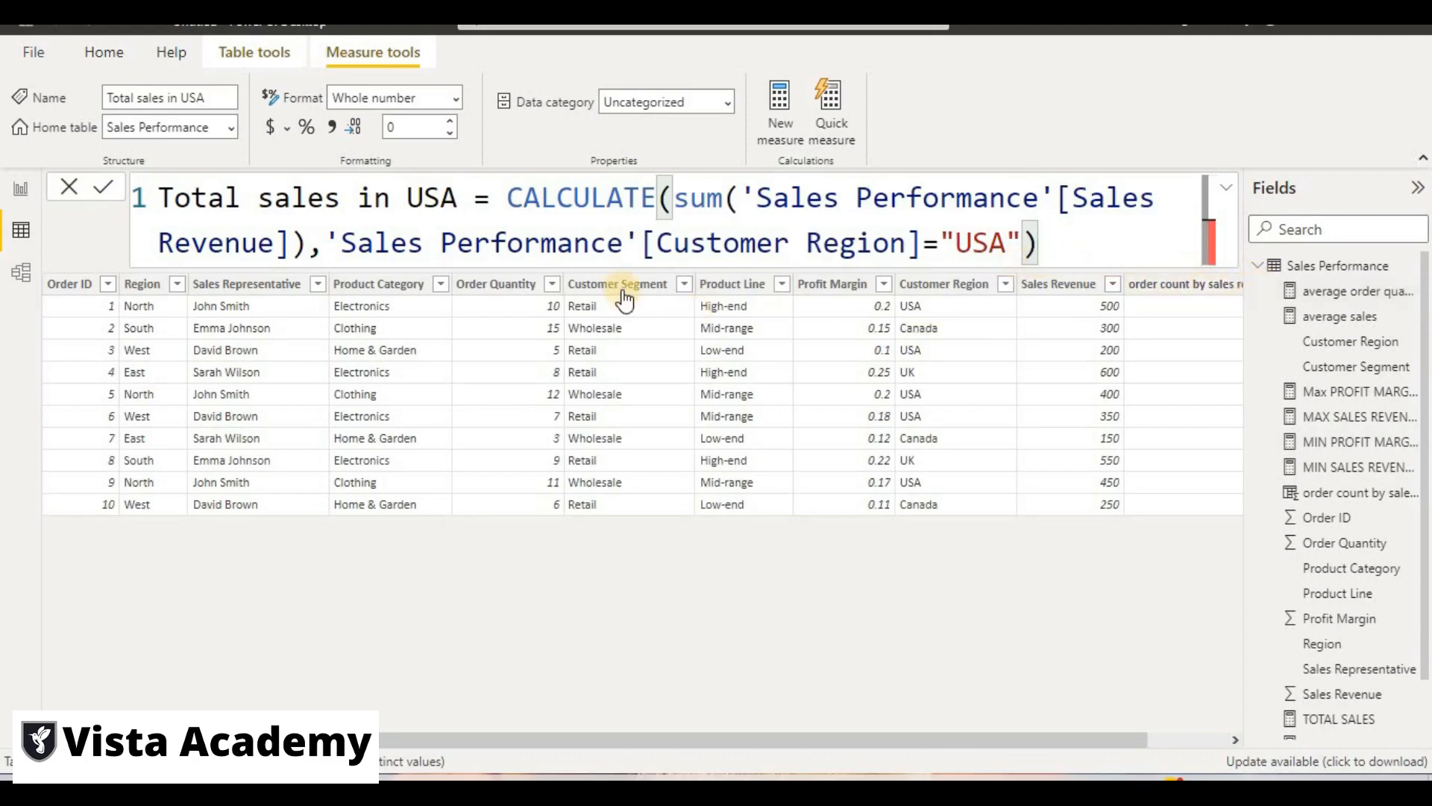
# Add a card showing the Total sales in USA measure to the report and move it toward the middle, beneath the existing cards.
pyautogui.scroll(-2, 1338, 675)
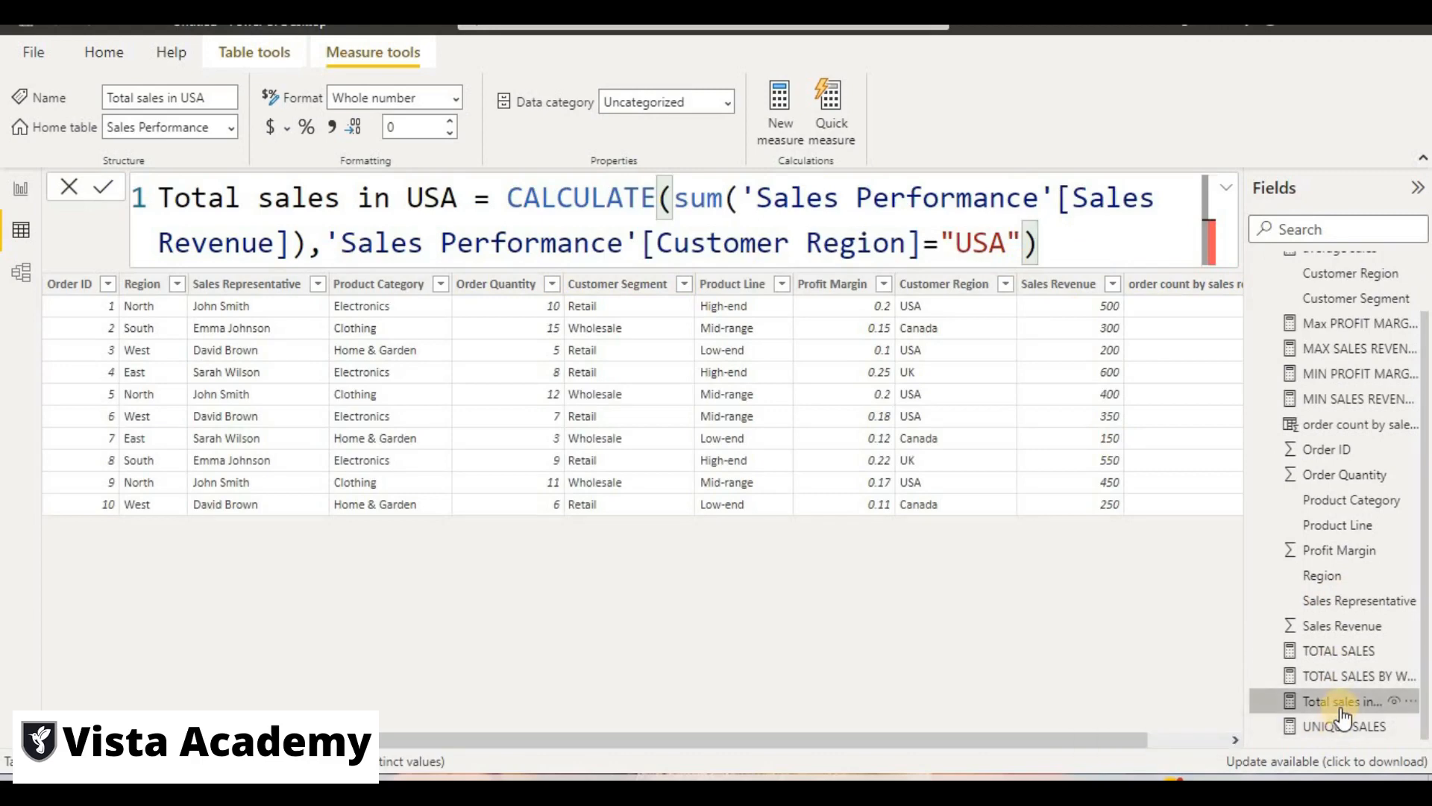
pyautogui.click(20, 196)
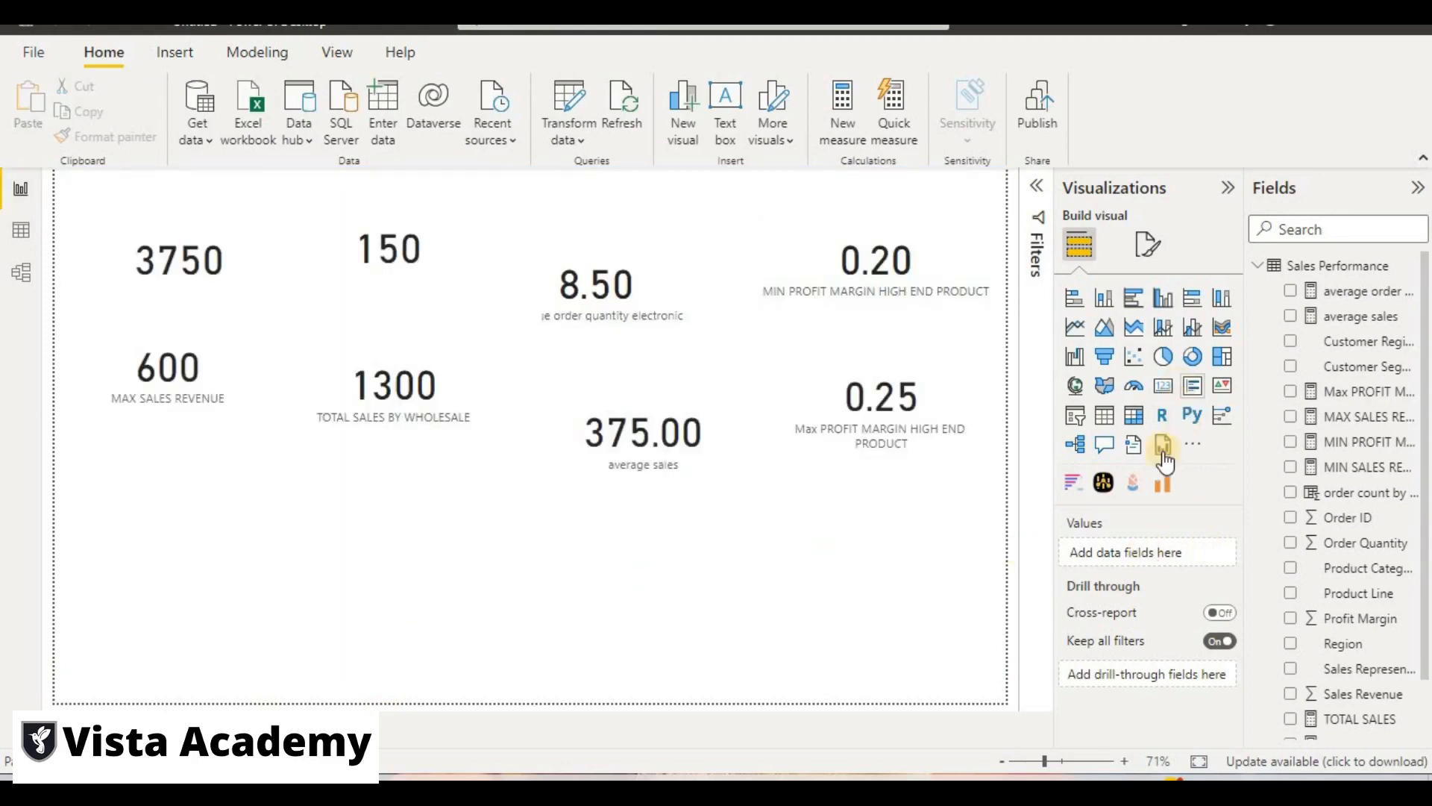
pyautogui.click(1165, 401)
pyautogui.scroll(-2, 1354, 671)
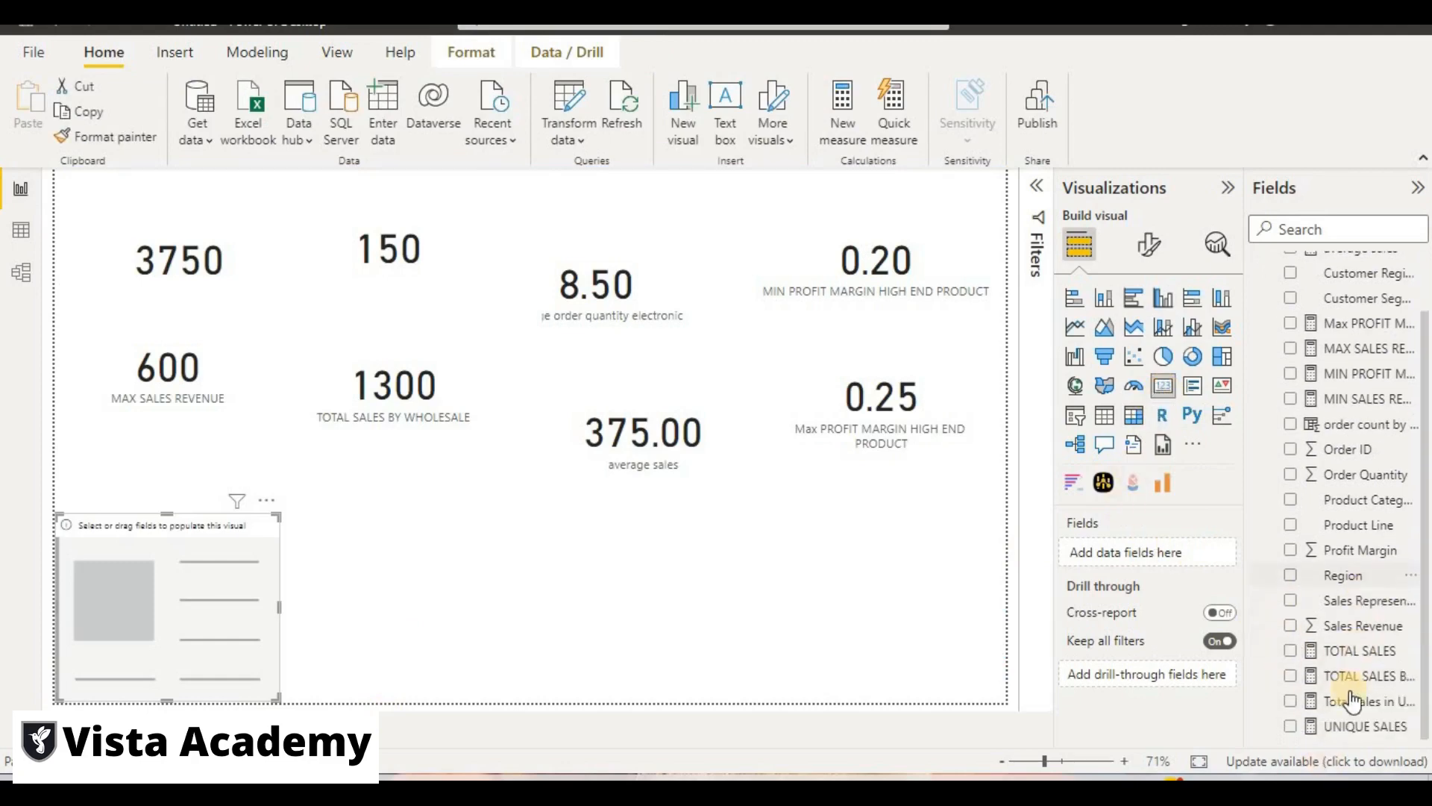
pyautogui.moveTo(1352, 701); pyautogui.dragTo(145, 579)
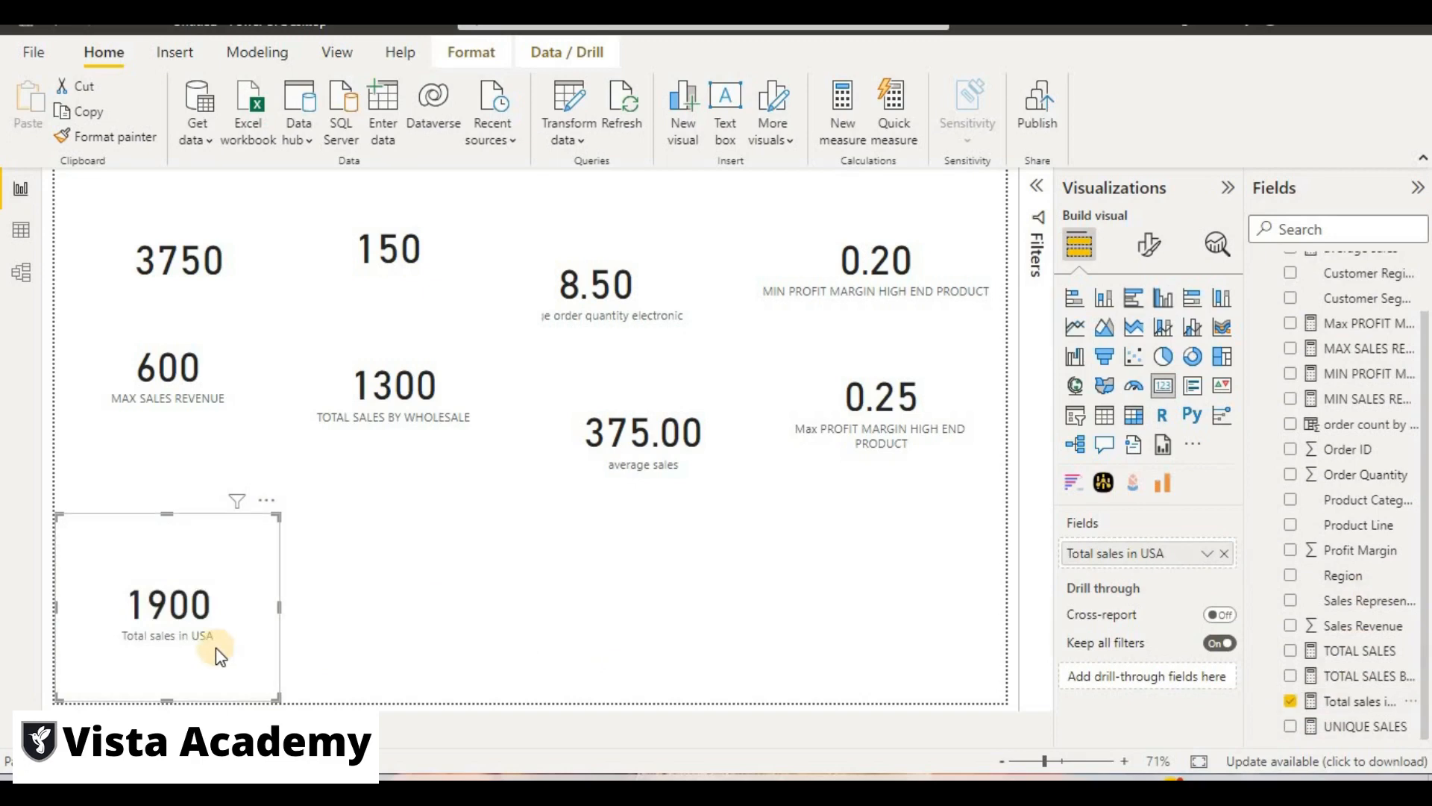
pyautogui.moveTo(218, 655); pyautogui.dragTo(505, 617)
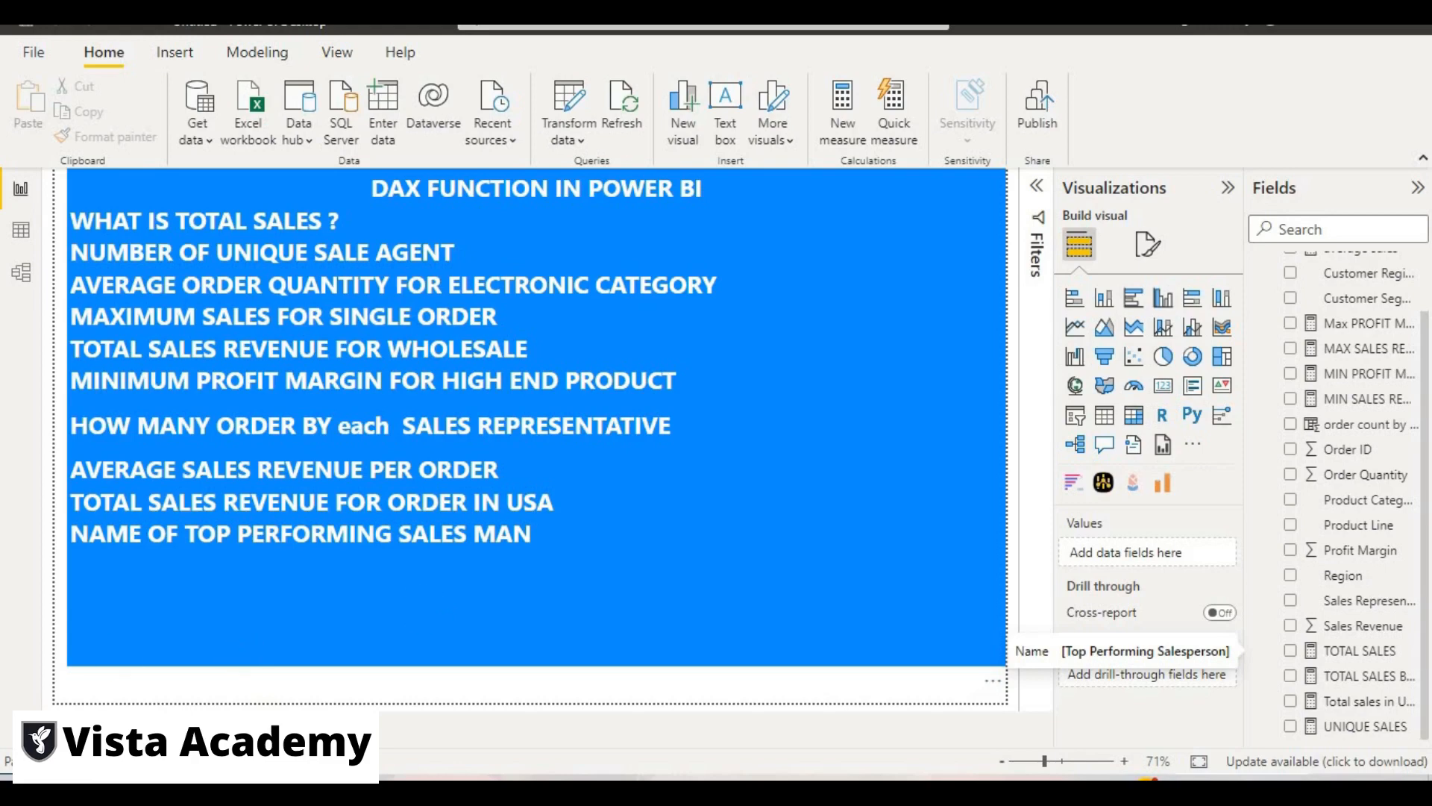
# Create a new measure in the Sales Performance table named top performing salesman.
pyautogui.click(25, 237)
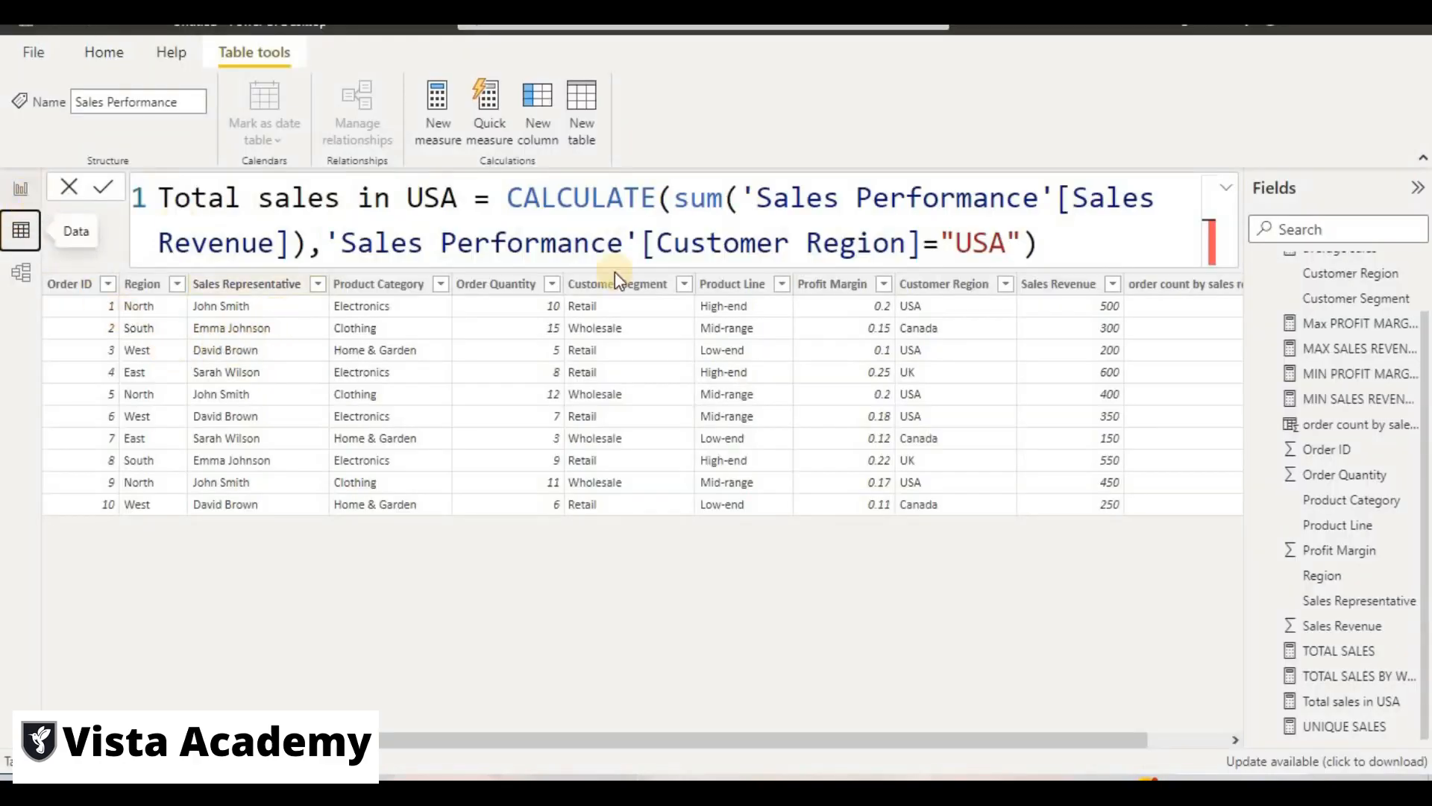
pyautogui.click(440, 112)
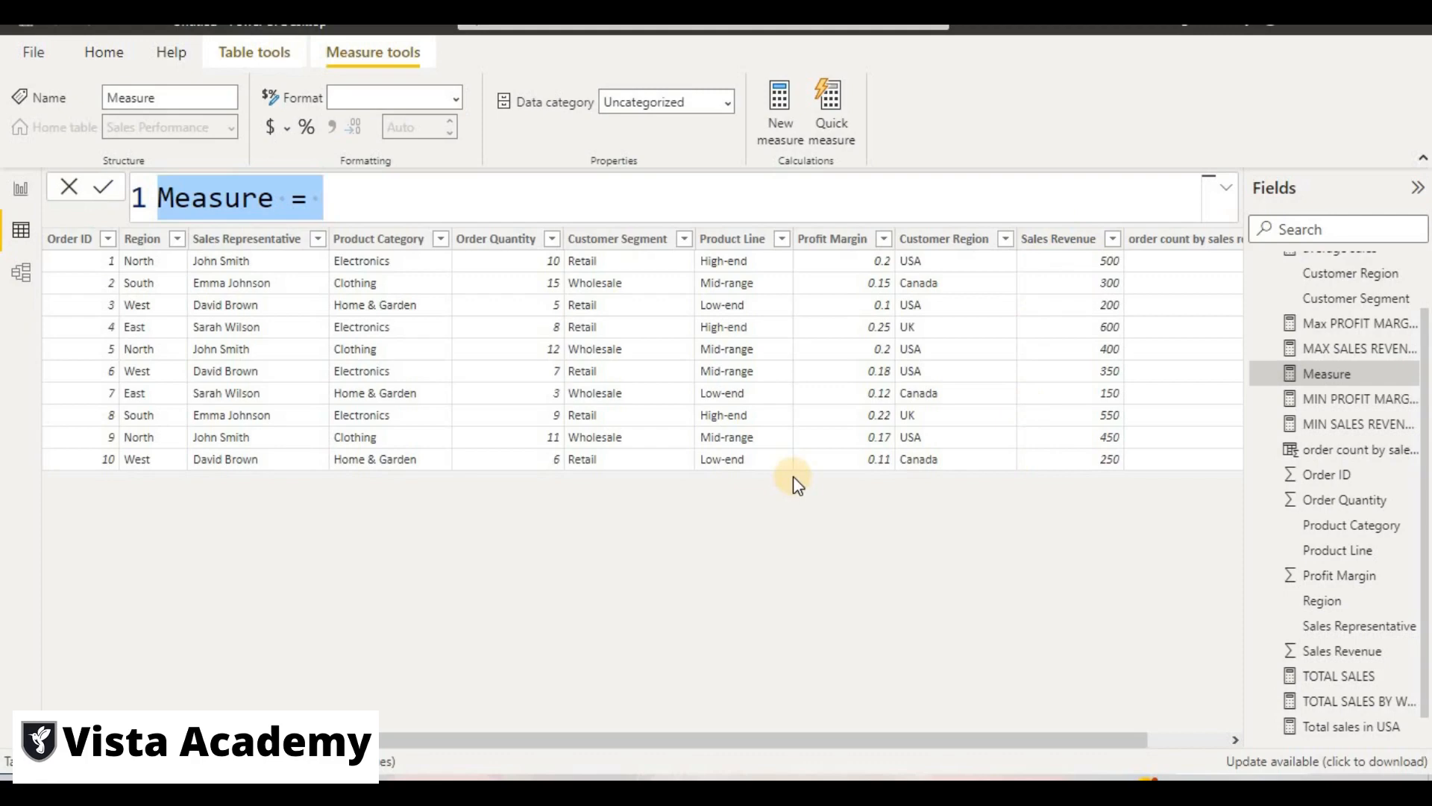
pyautogui.write('t')
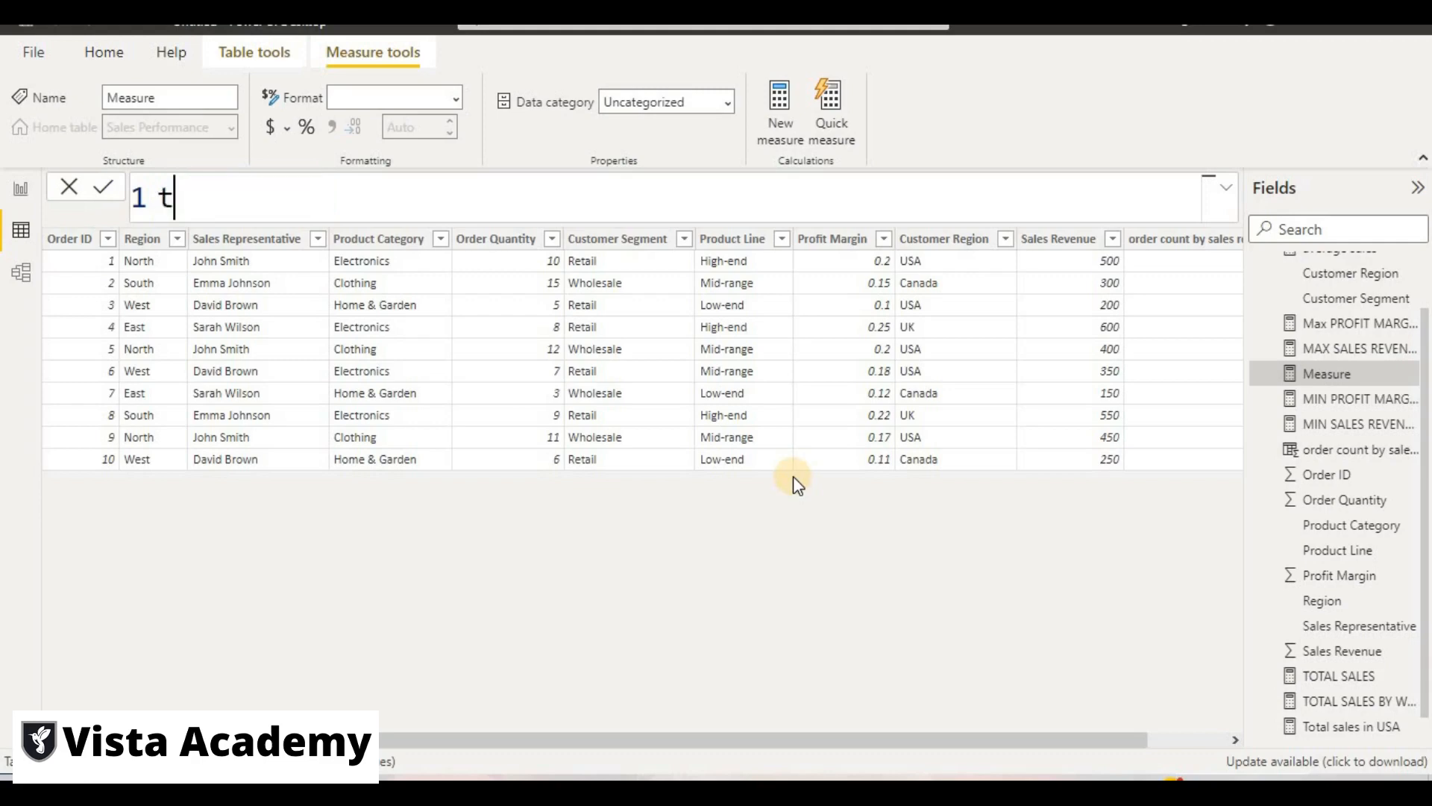
pyautogui.write('op perfor')
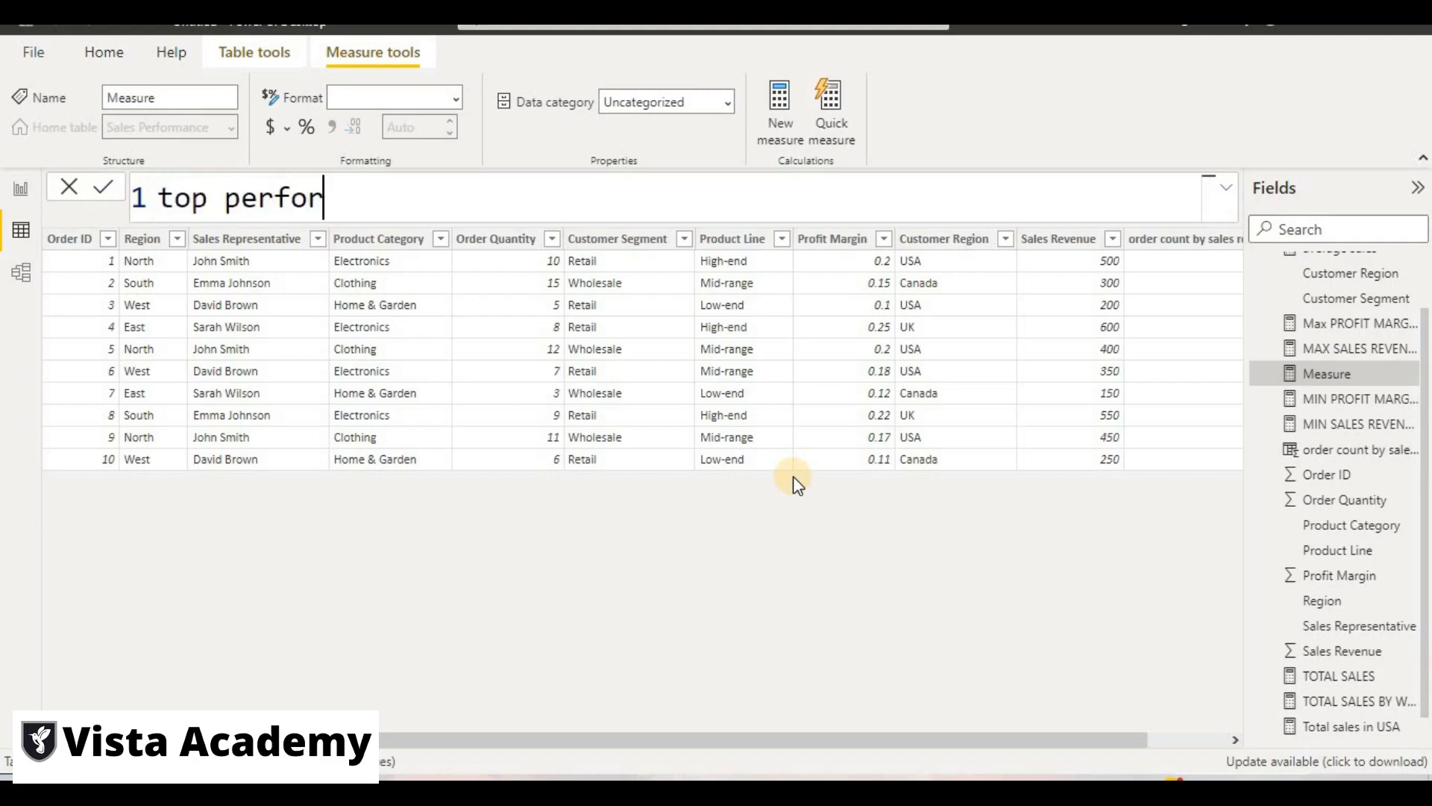
pyautogui.write('ming sales')
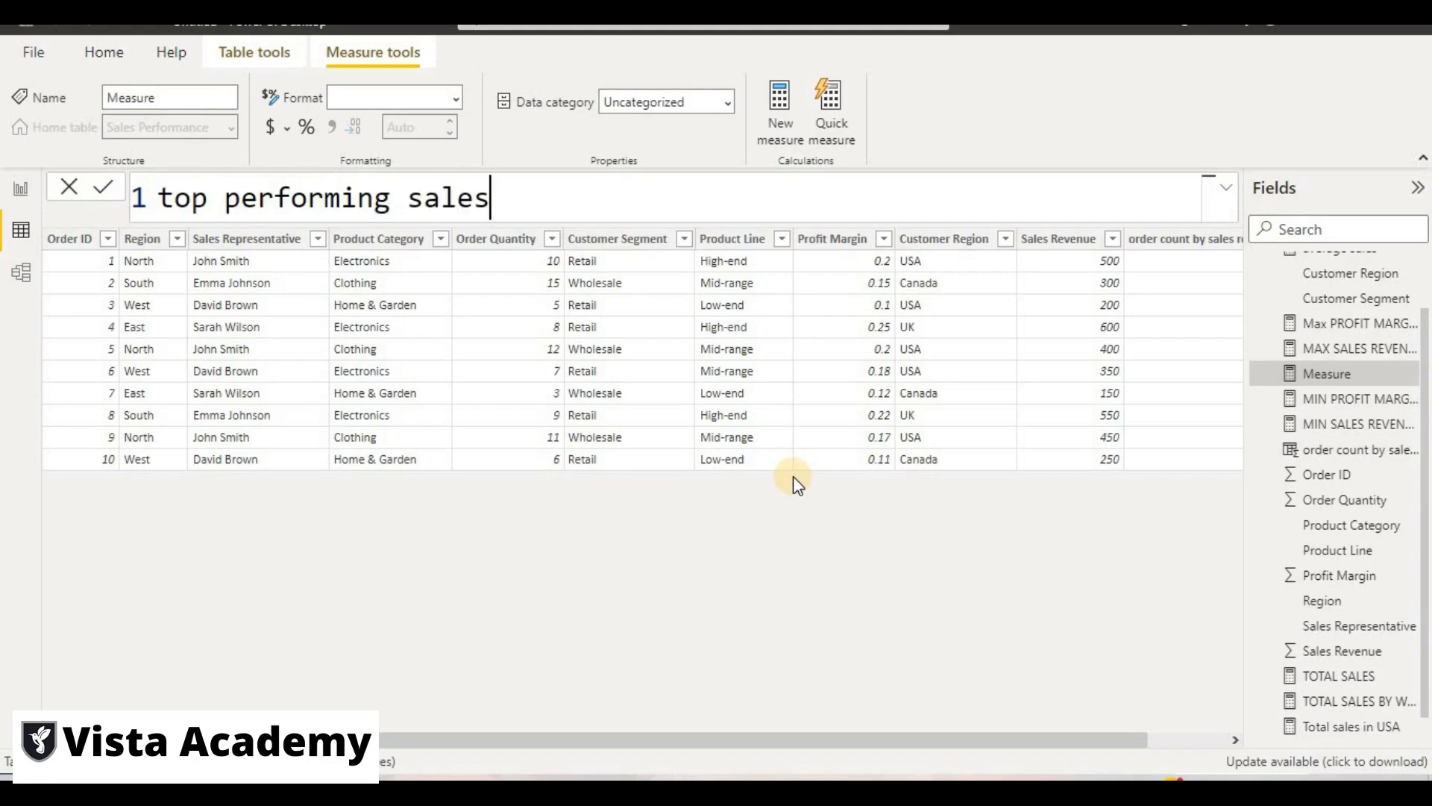
pyautogui.write('man=')
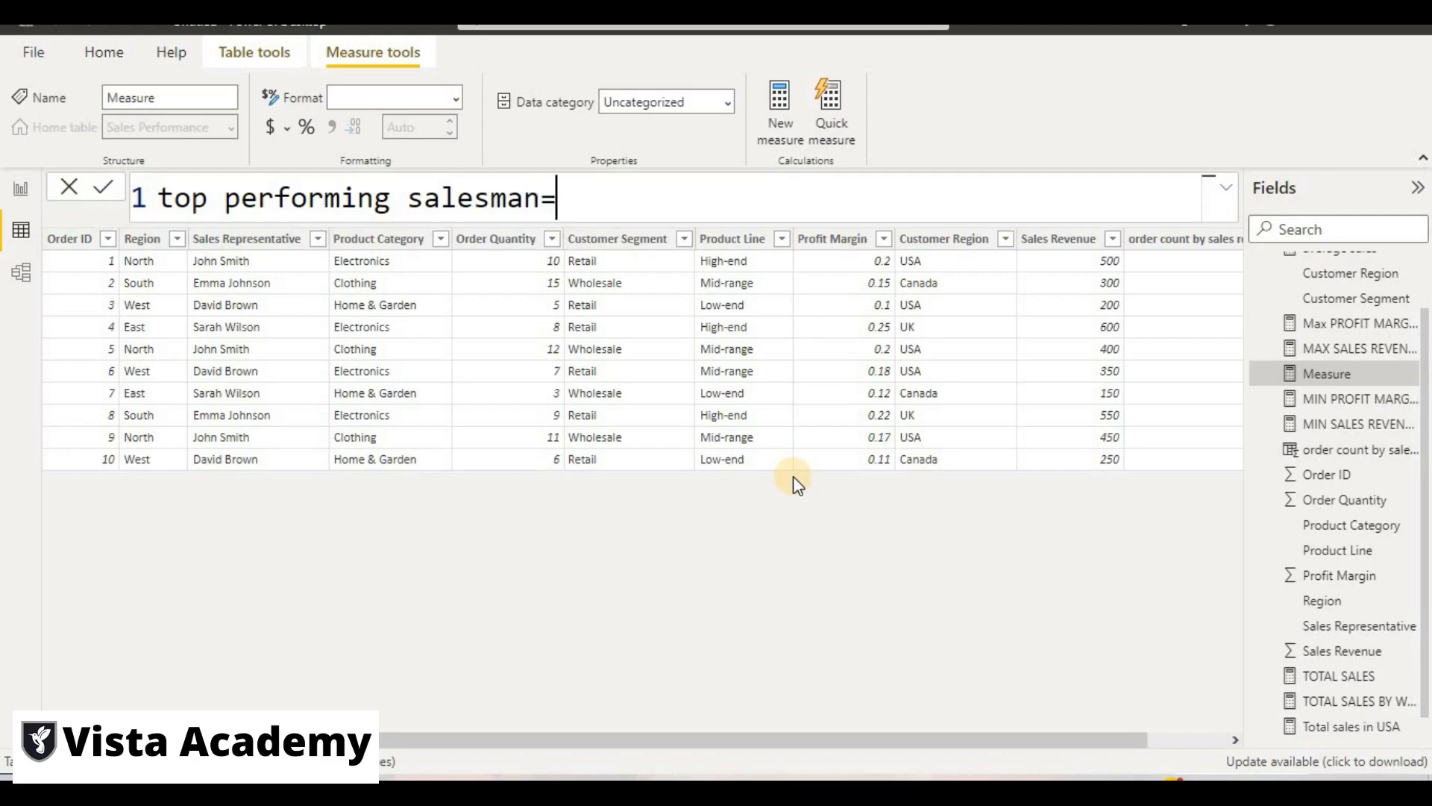
# Begin the formula with CALCULATE and, on a second line, MAX of 'Sales Performance'[Sales Representative] as its expression.
pyautogui.write('ca')
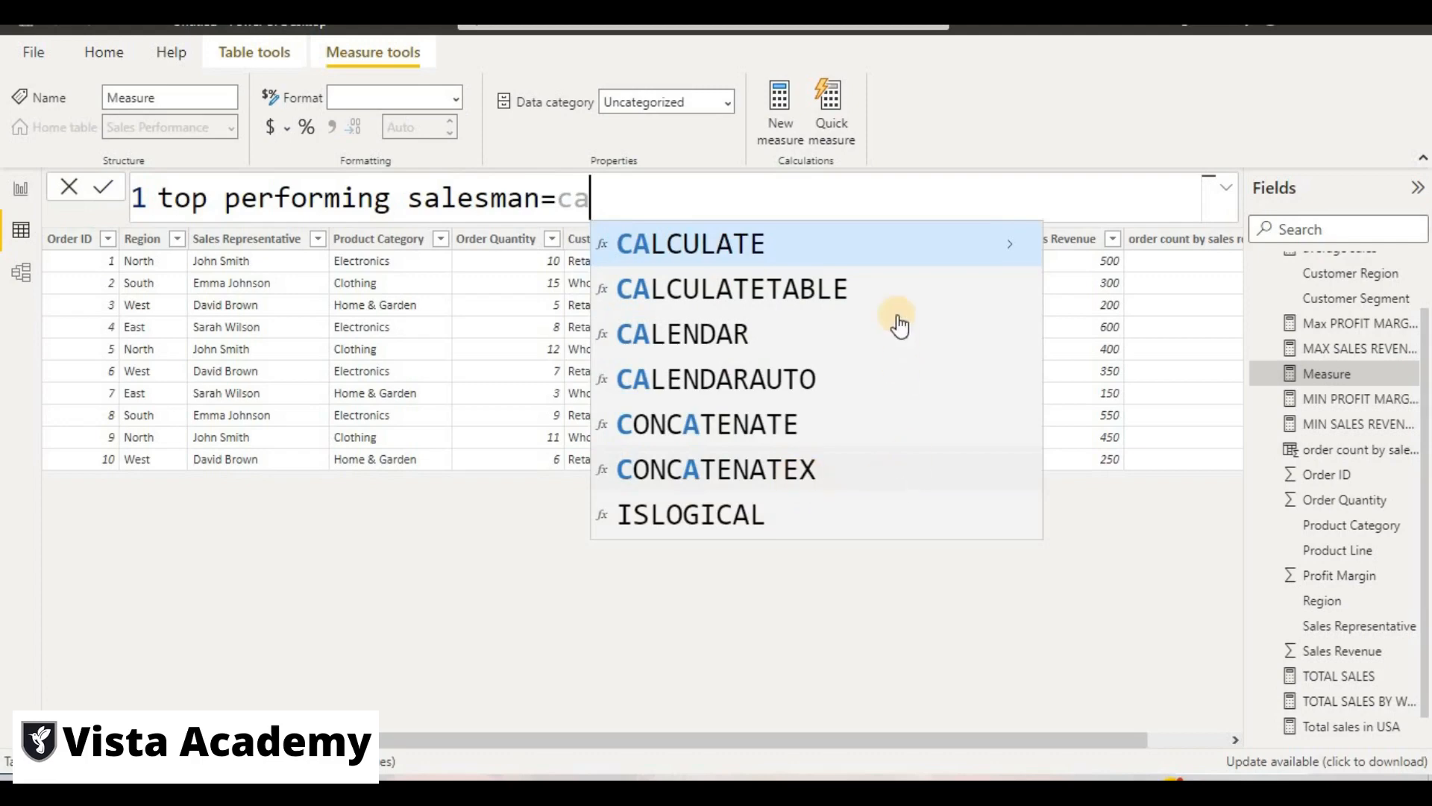
pyautogui.click(901, 247)
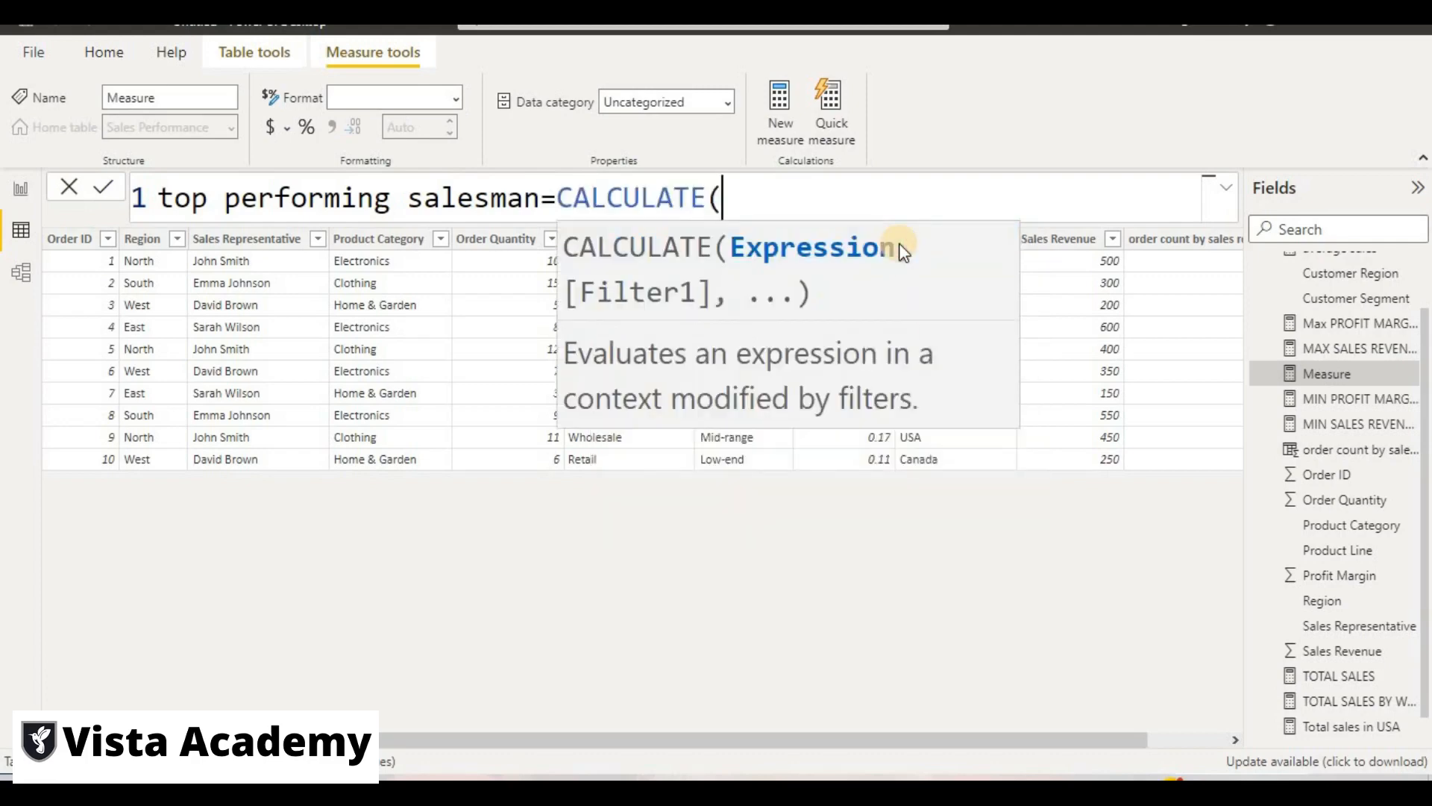
pyautogui.click(1225, 187)
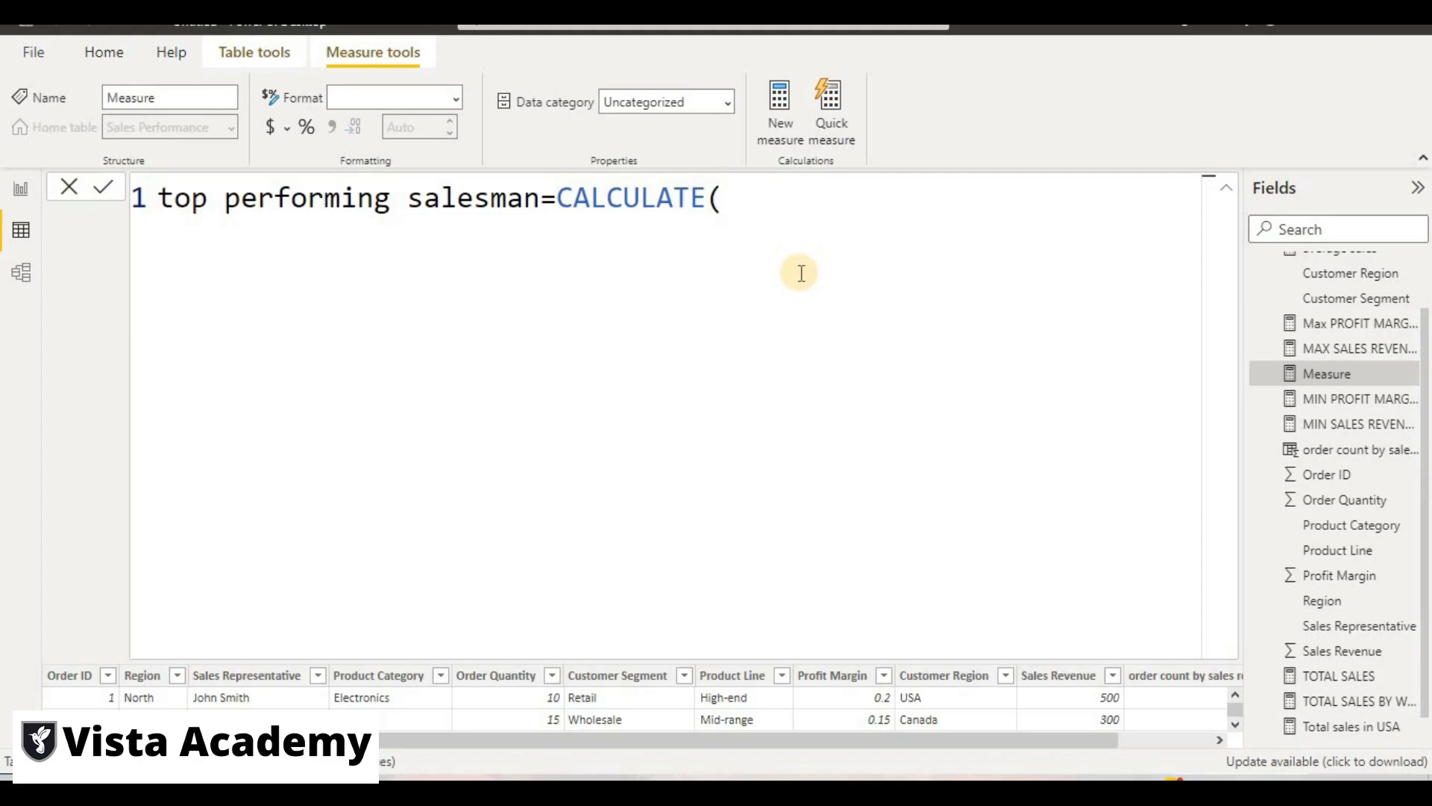
pyautogui.hotkey('shift', 'Return')
pyautogui.write('max')
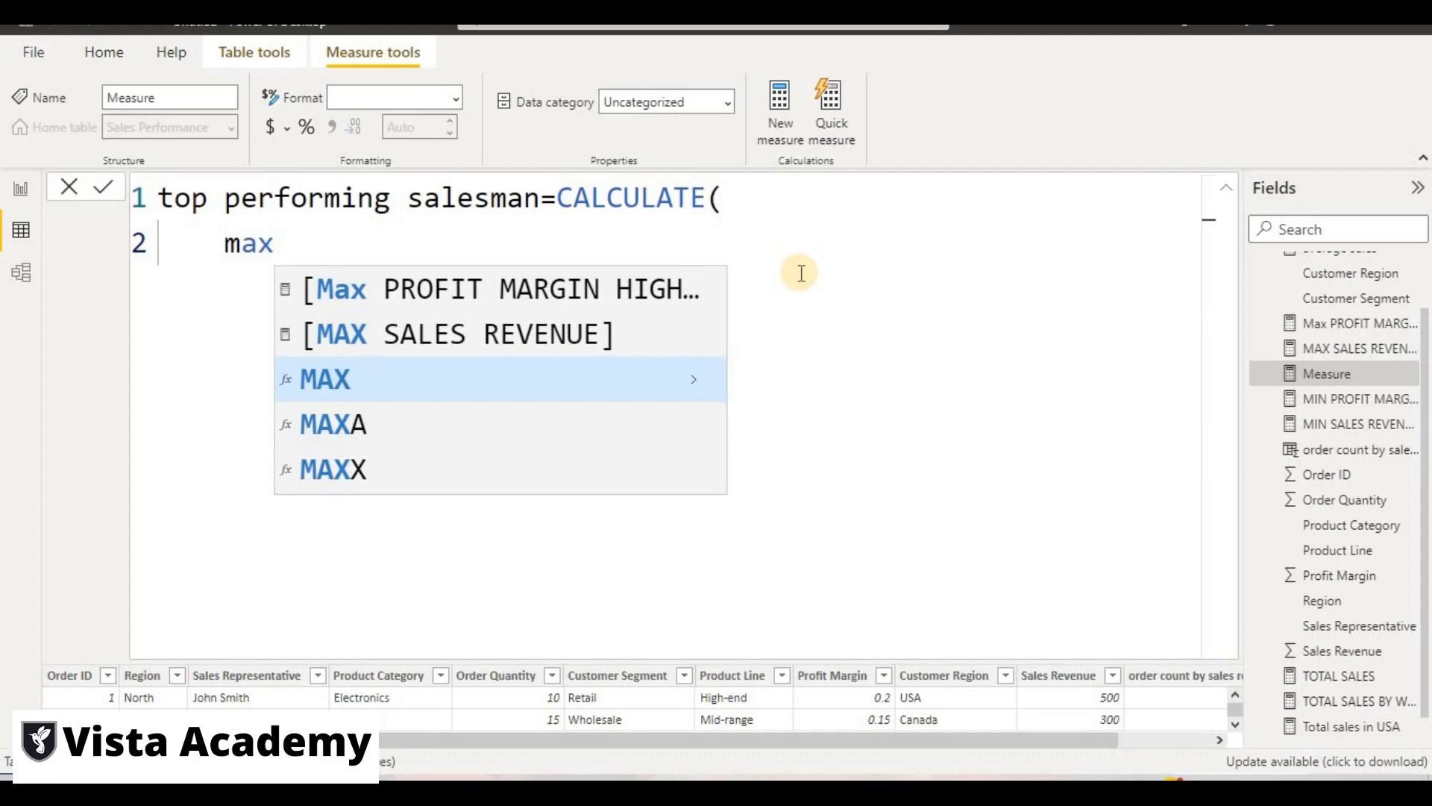
pyautogui.write("('")
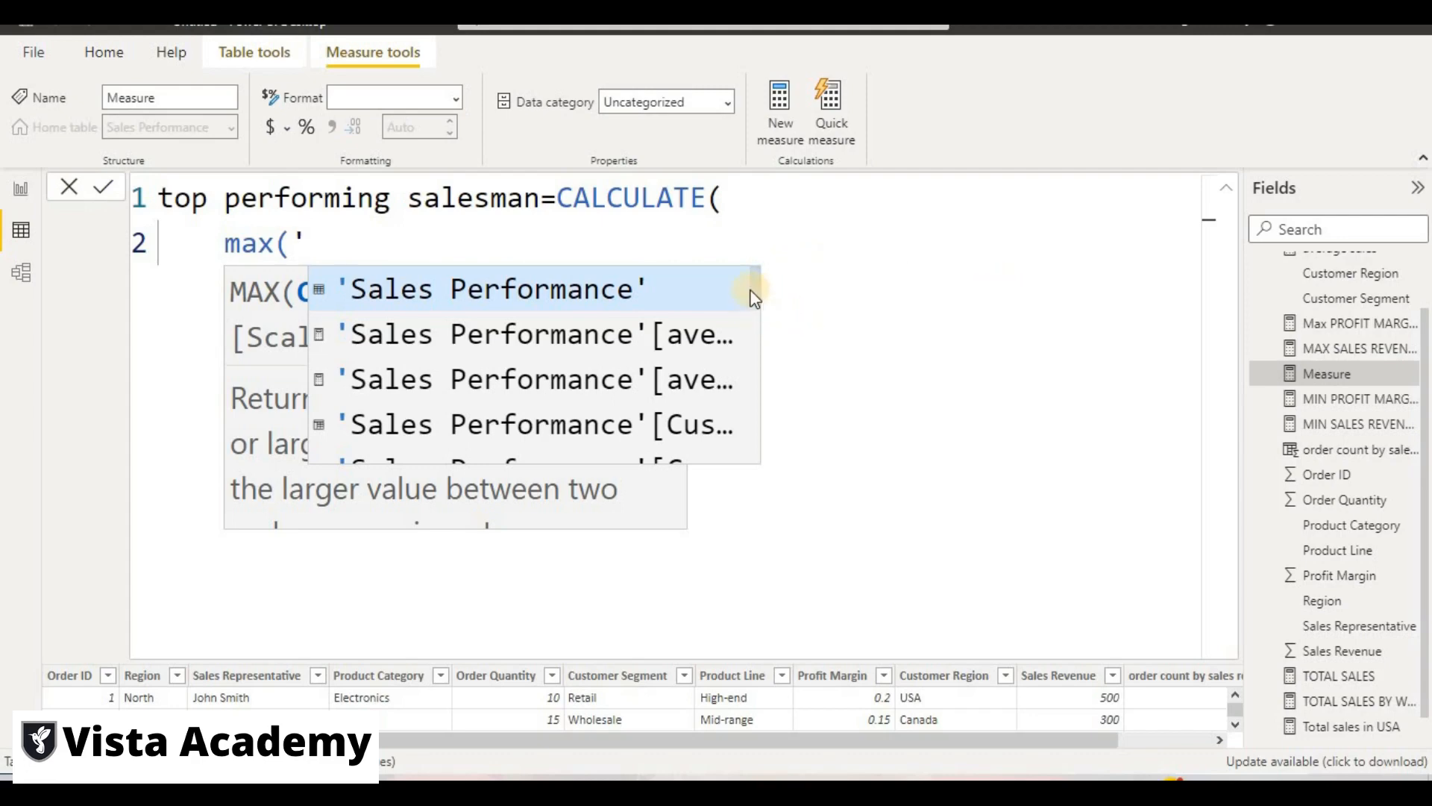
pyautogui.moveTo(754, 287); pyautogui.dragTo(742, 421)
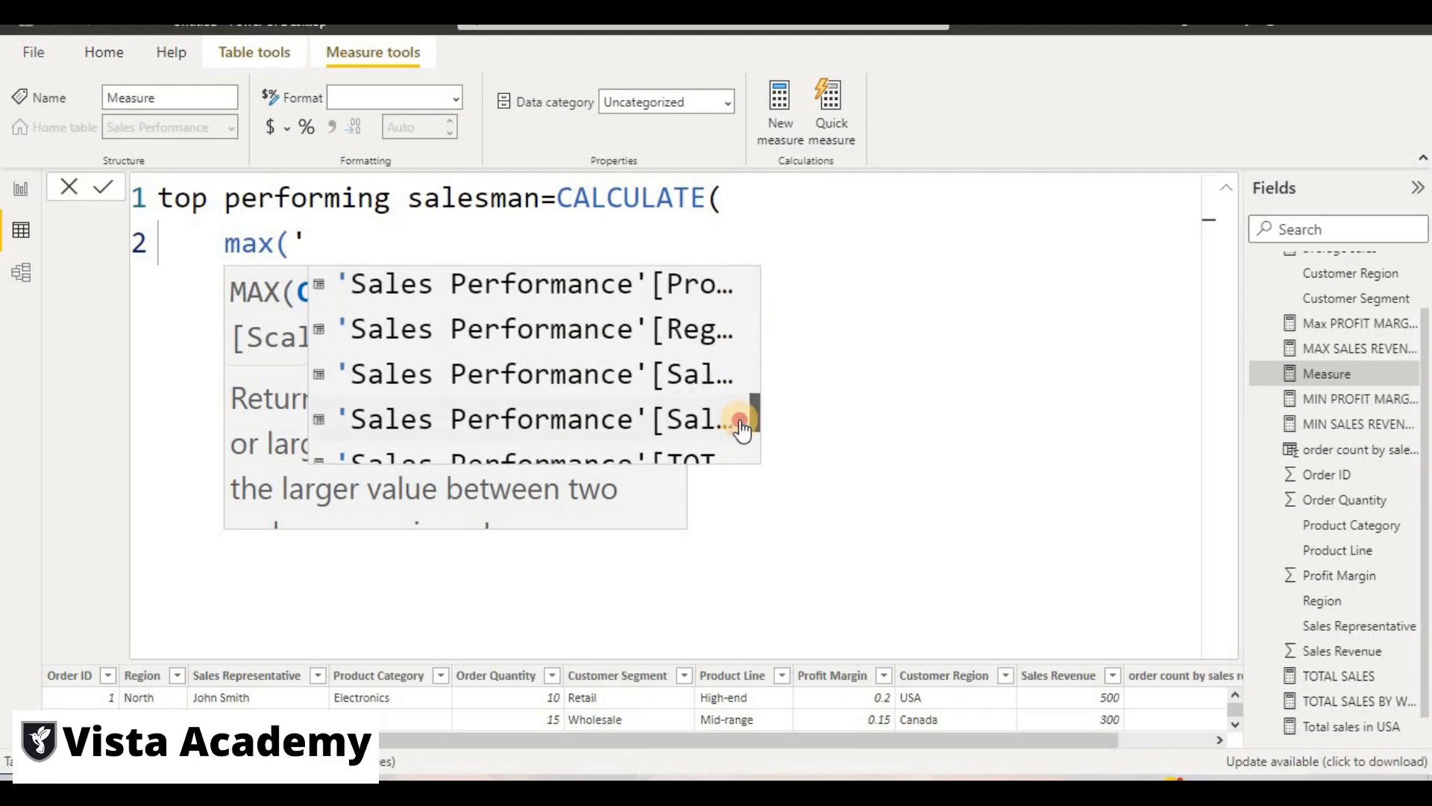
pyautogui.click(647, 379)
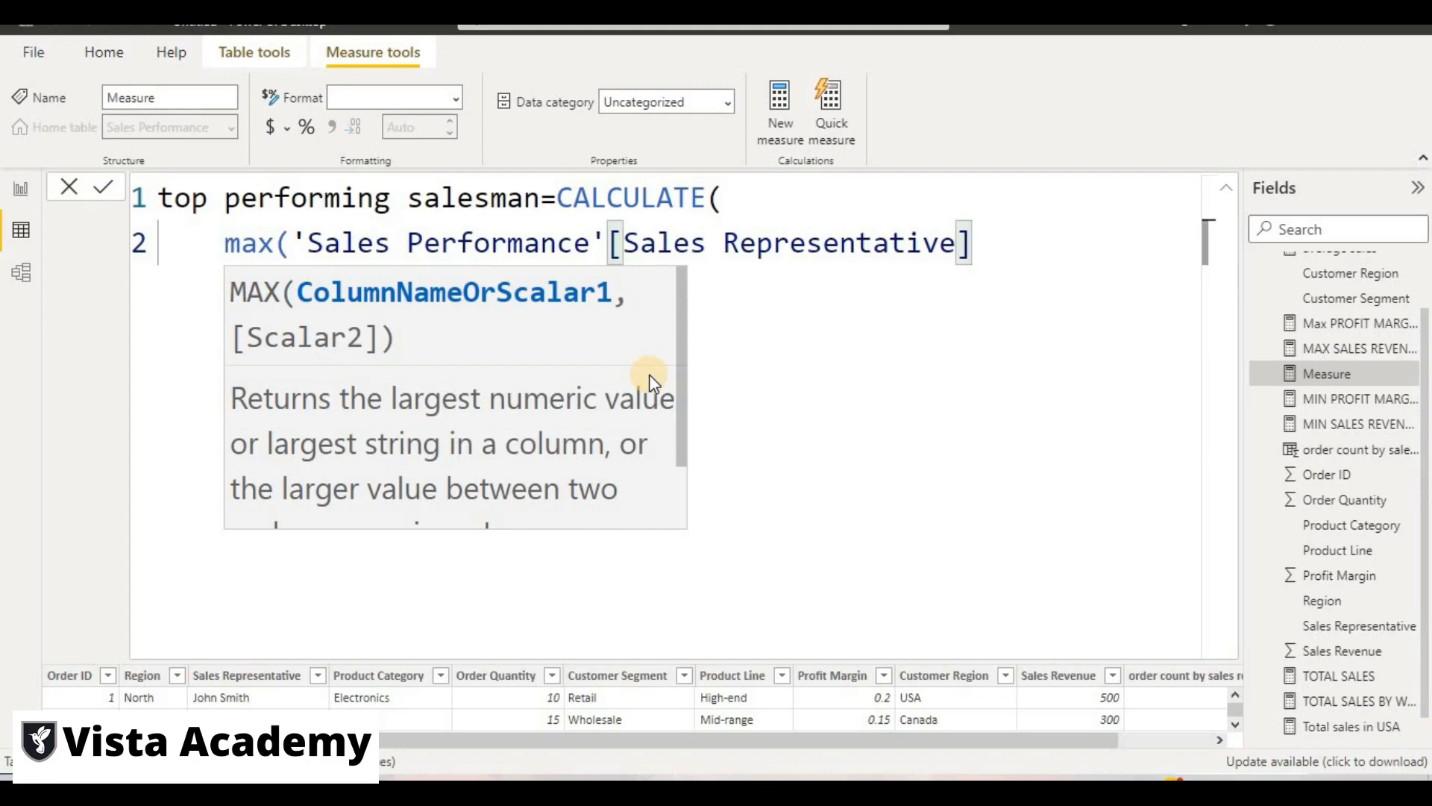
pyautogui.write('),')
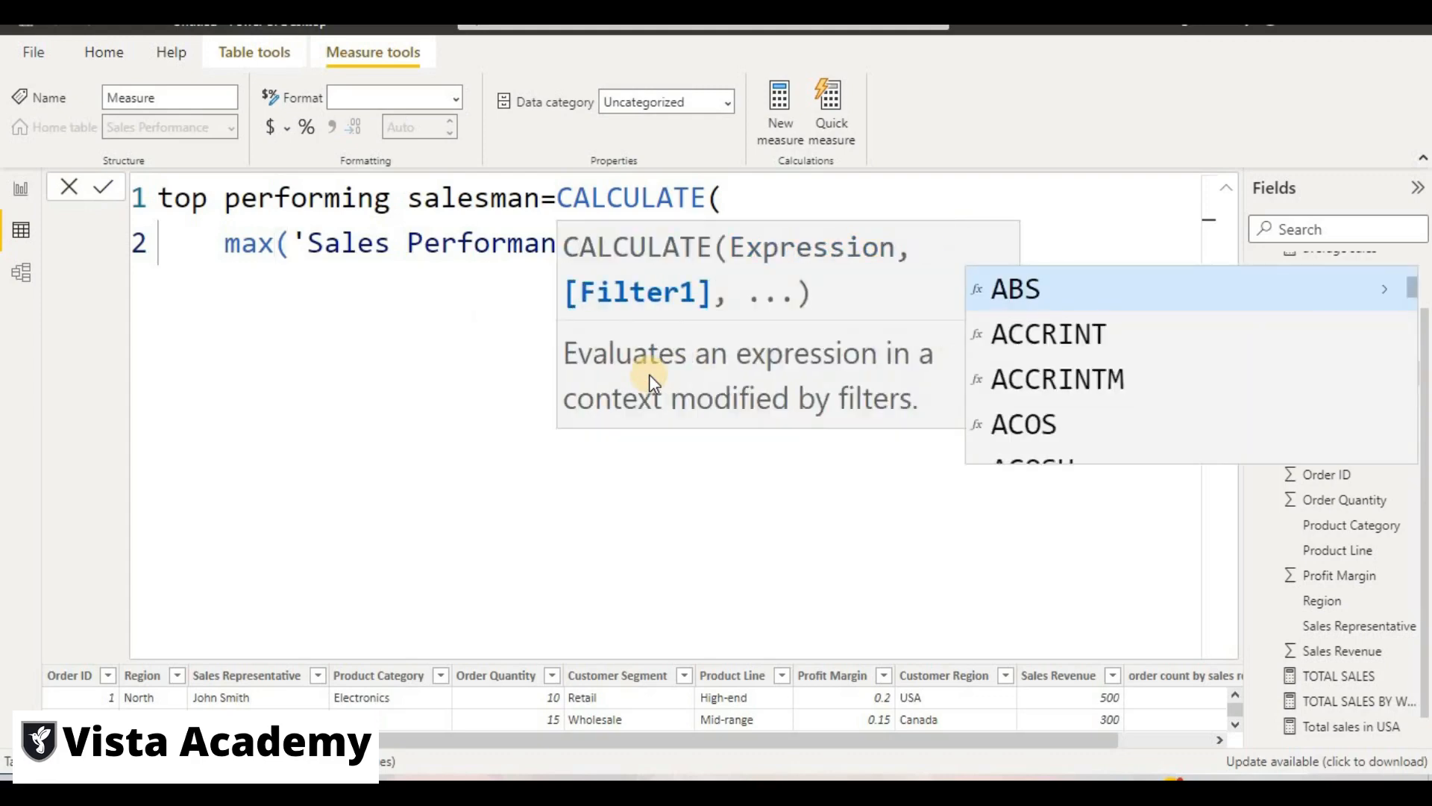
# Start the CALCULATE filter on a third line with TOPN and an N value of 1.
pyautogui.hotkey('shift', 'Return')
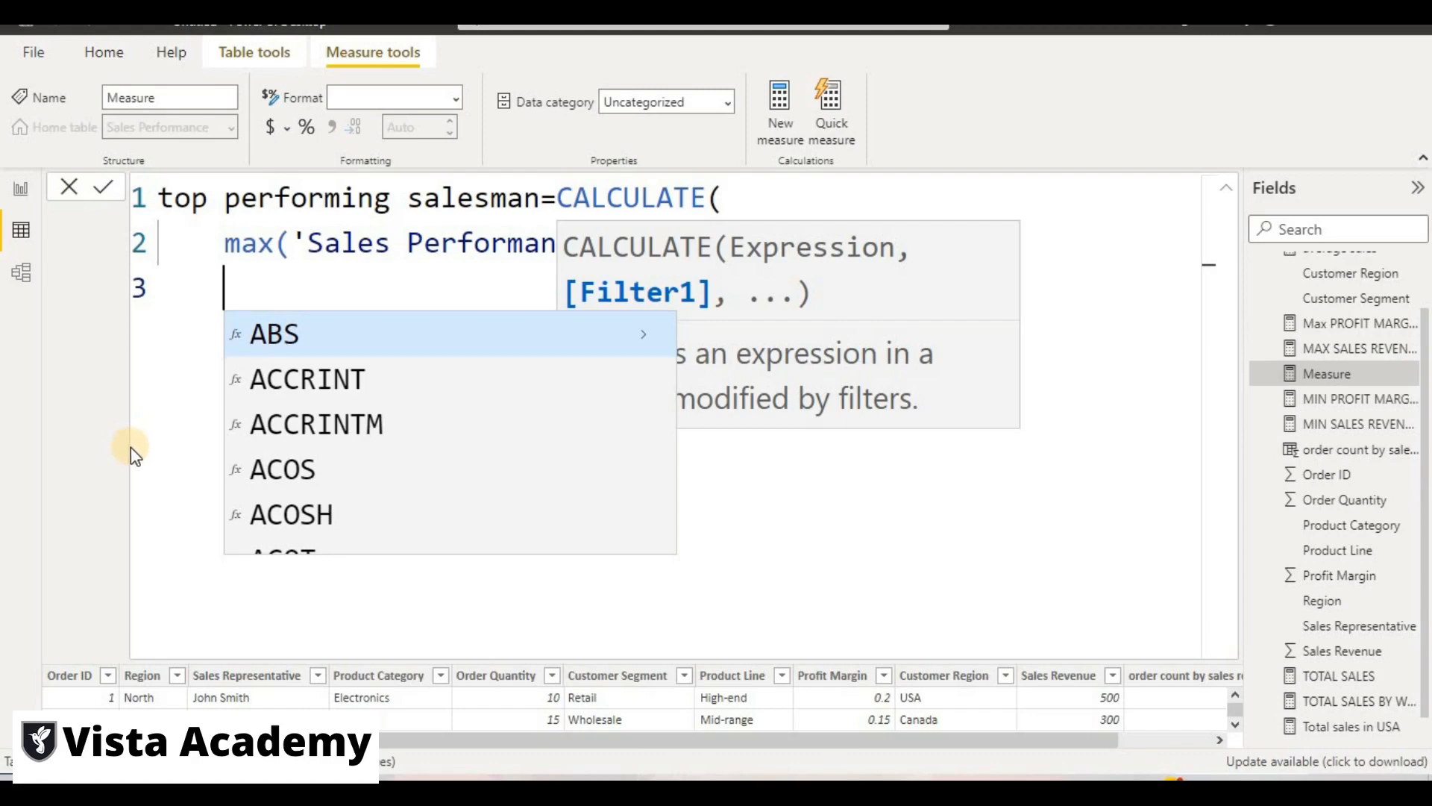
pyautogui.write('to')
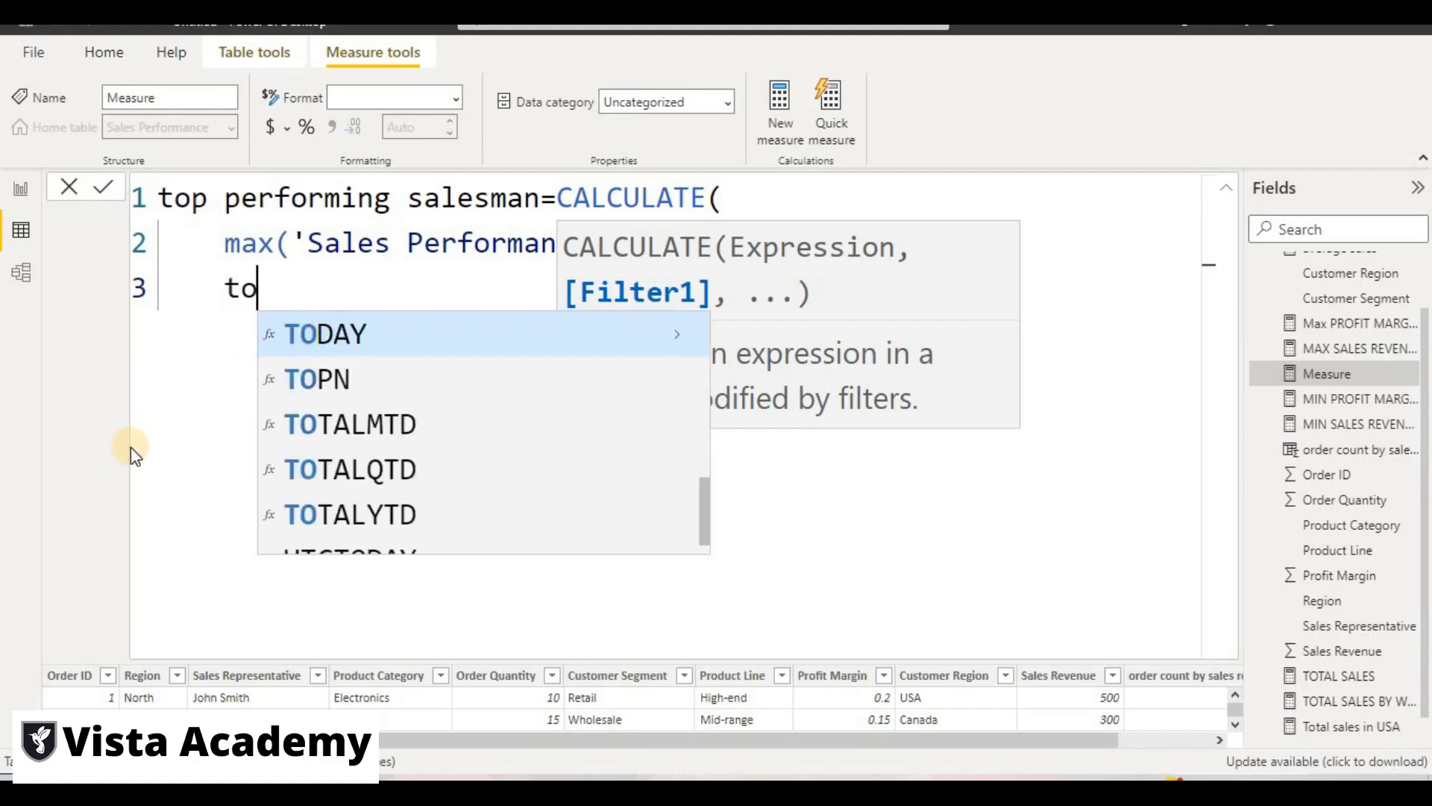
pyautogui.write('n')
pyautogui.press('BackSpace')
pyautogui.write('pb')
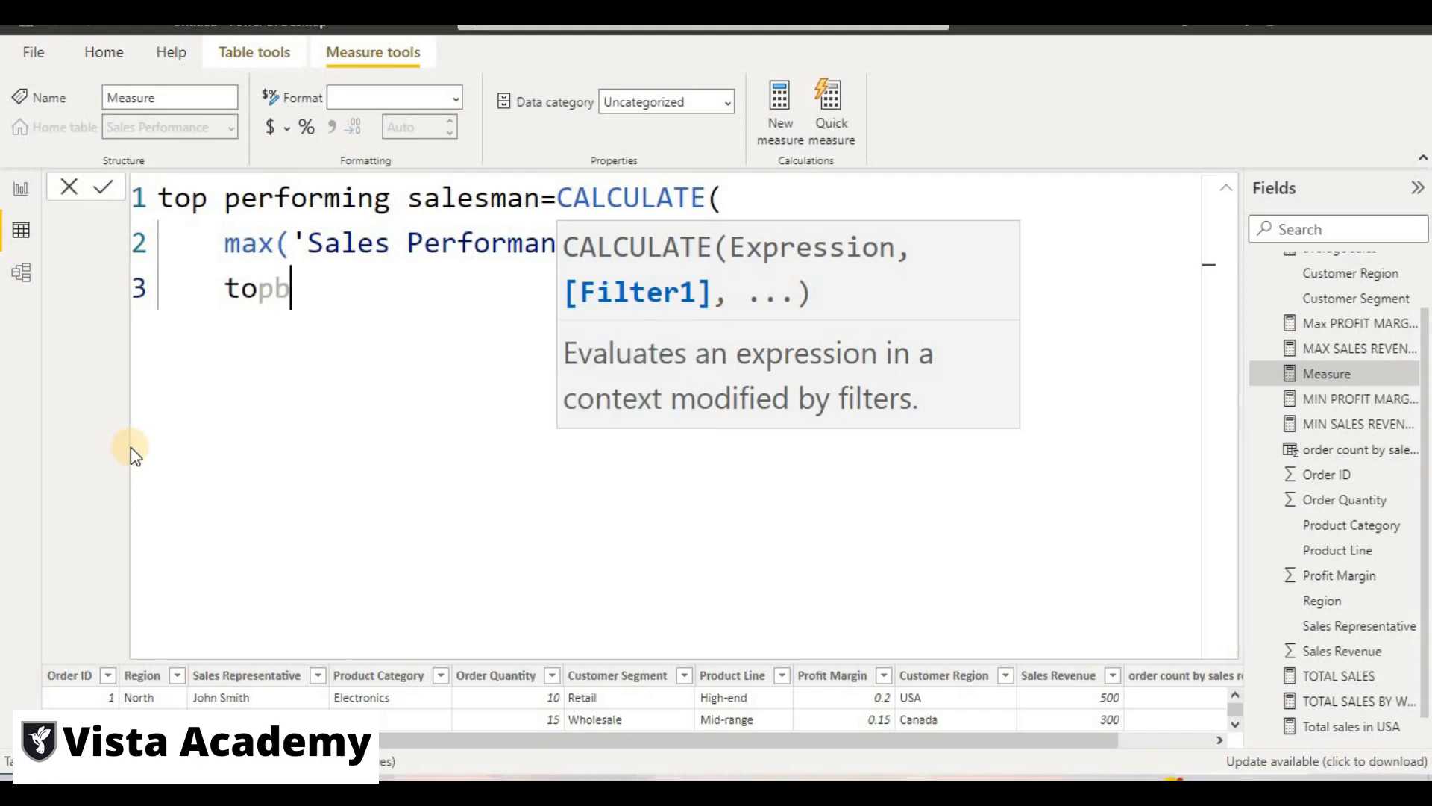
pyautogui.press('BackSpace')
pyautogui.write('n')
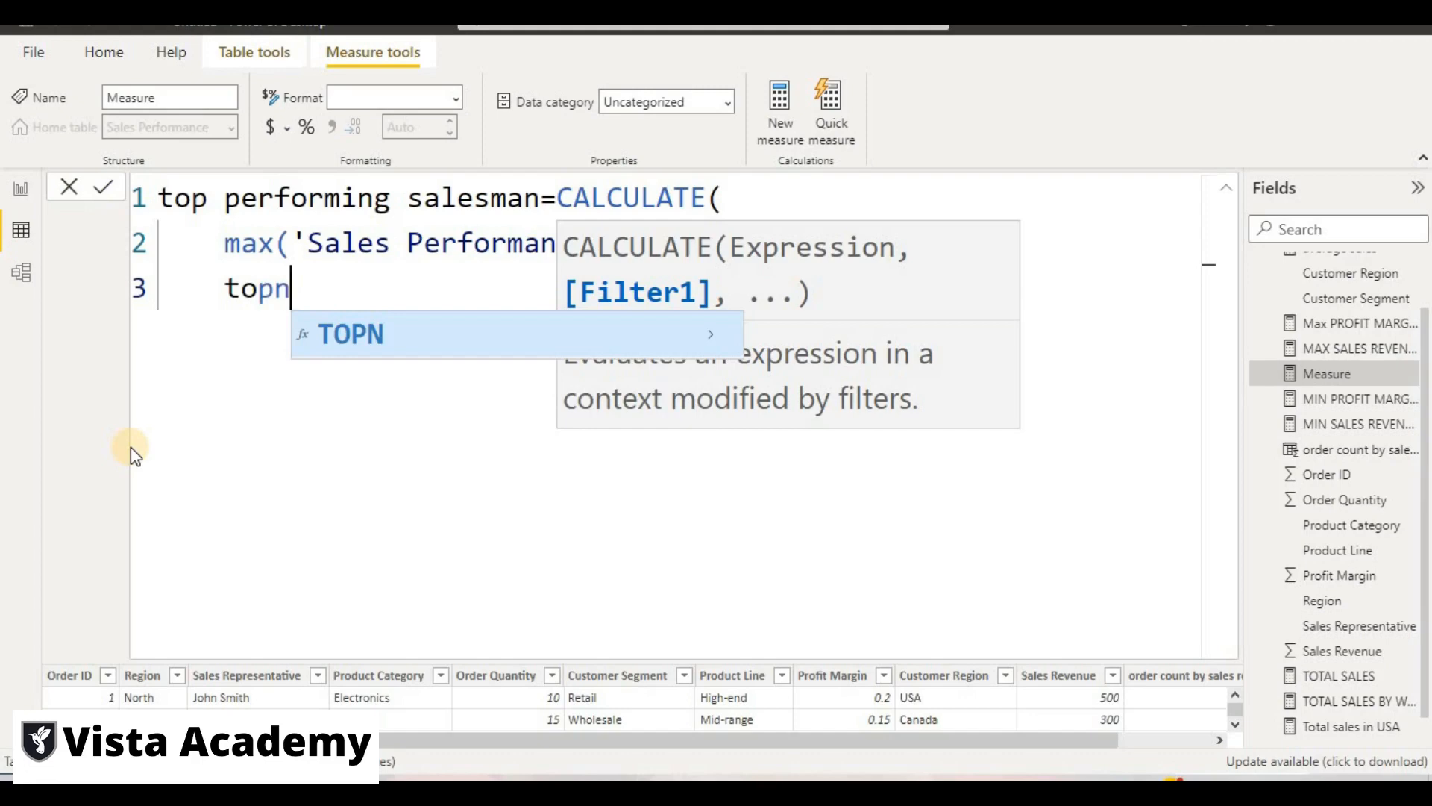
pyautogui.write('(1')
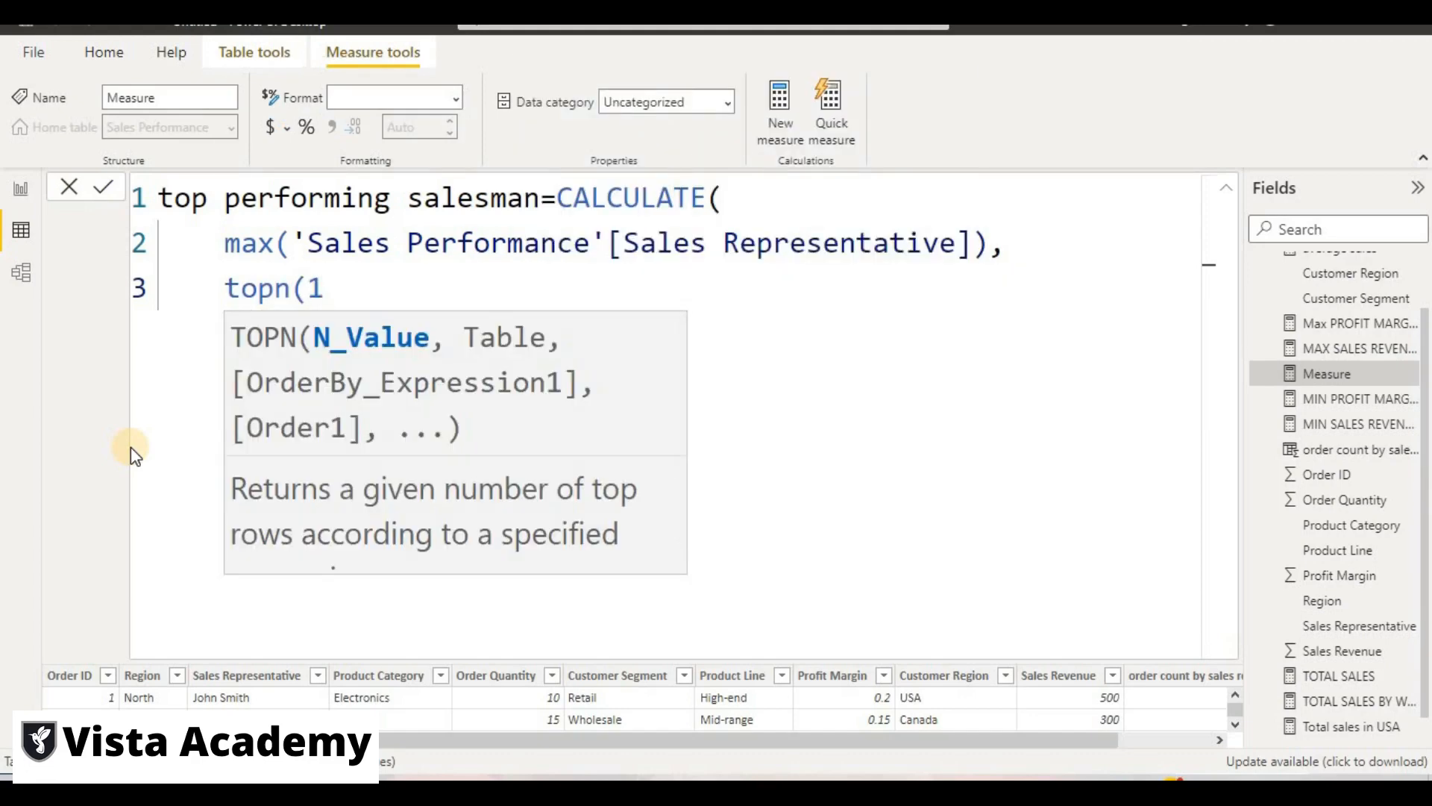
pyautogui.write(',')
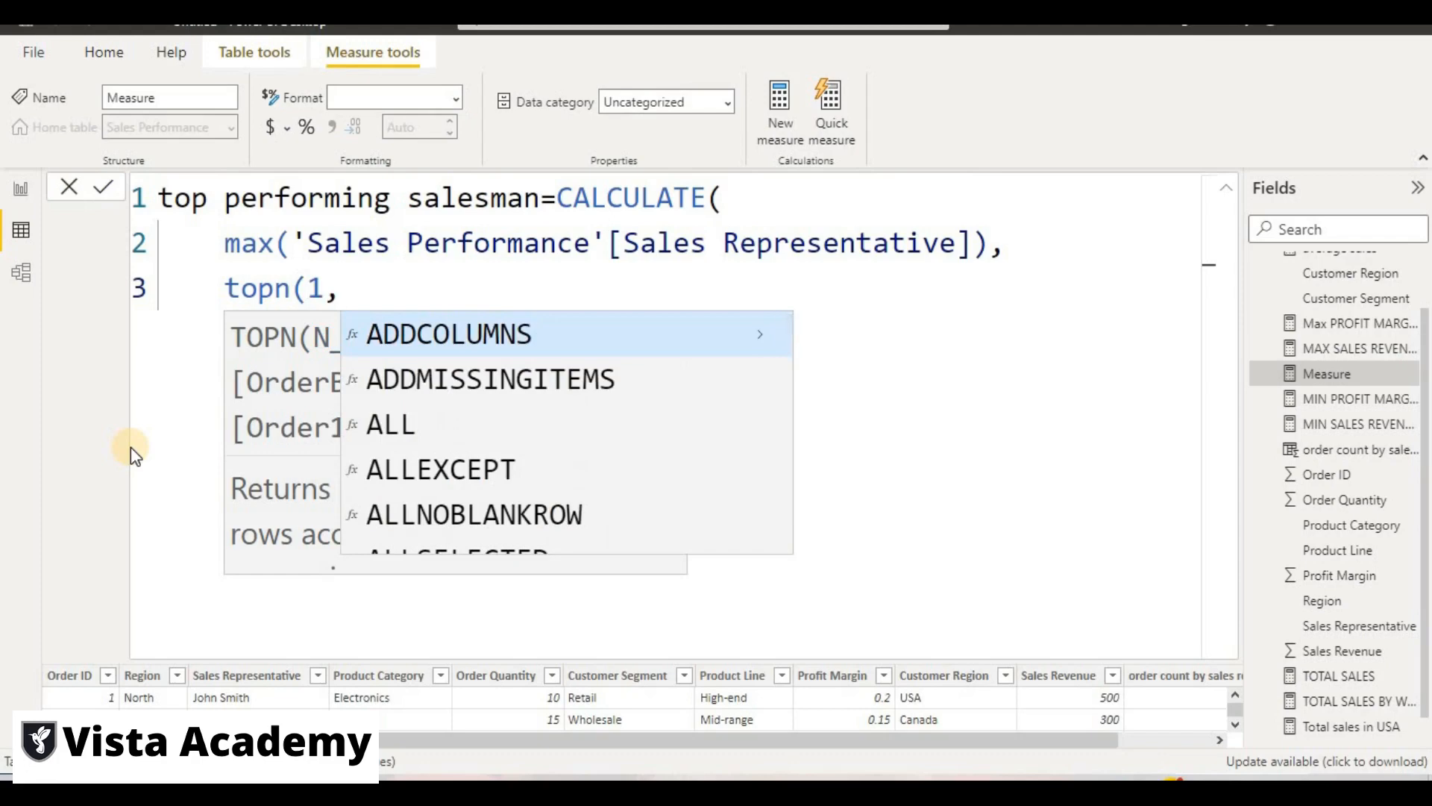
# Set the TOPN table argument to ALL of 'Sales Performance'[Sales Representative].
pyautogui.write('all')
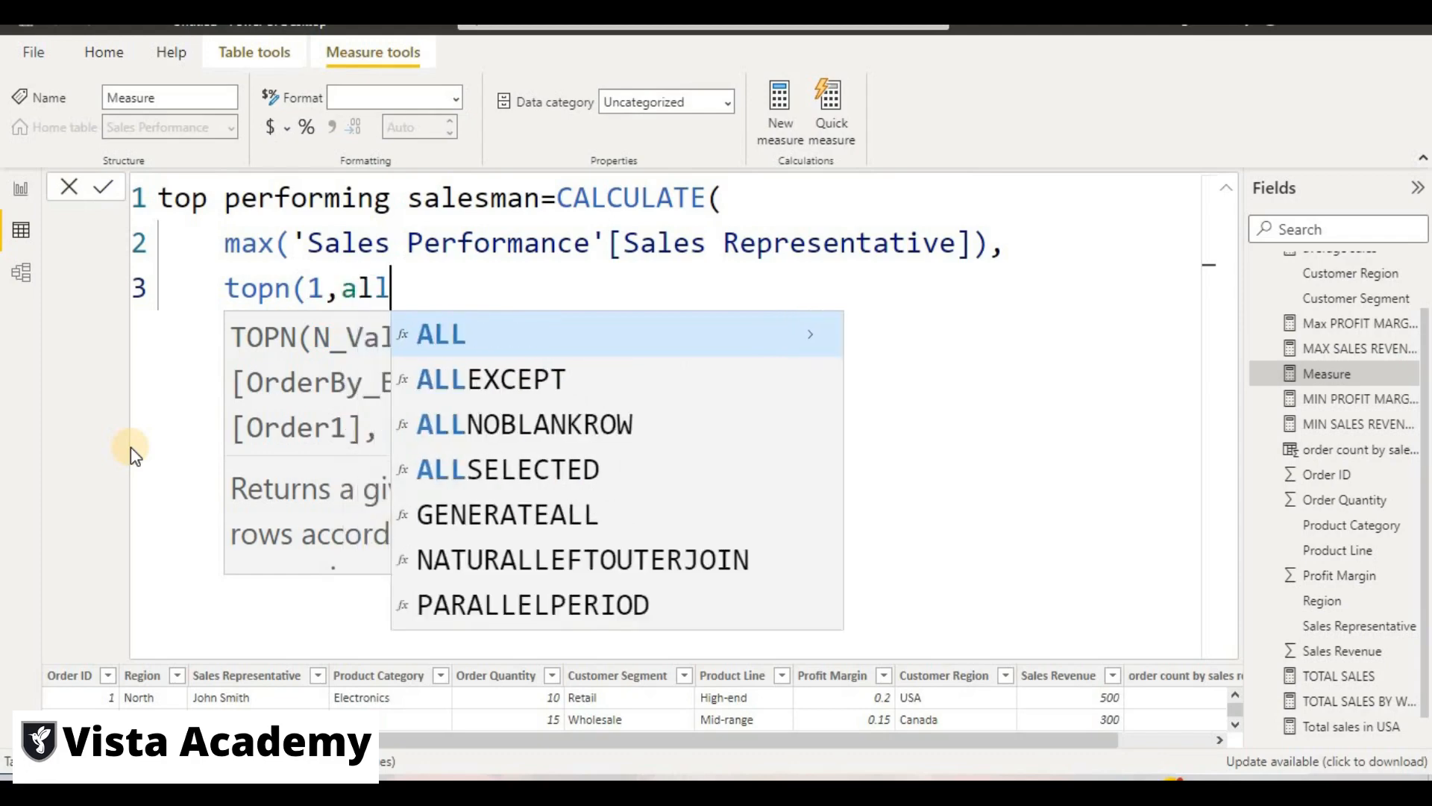
pyautogui.write('(')
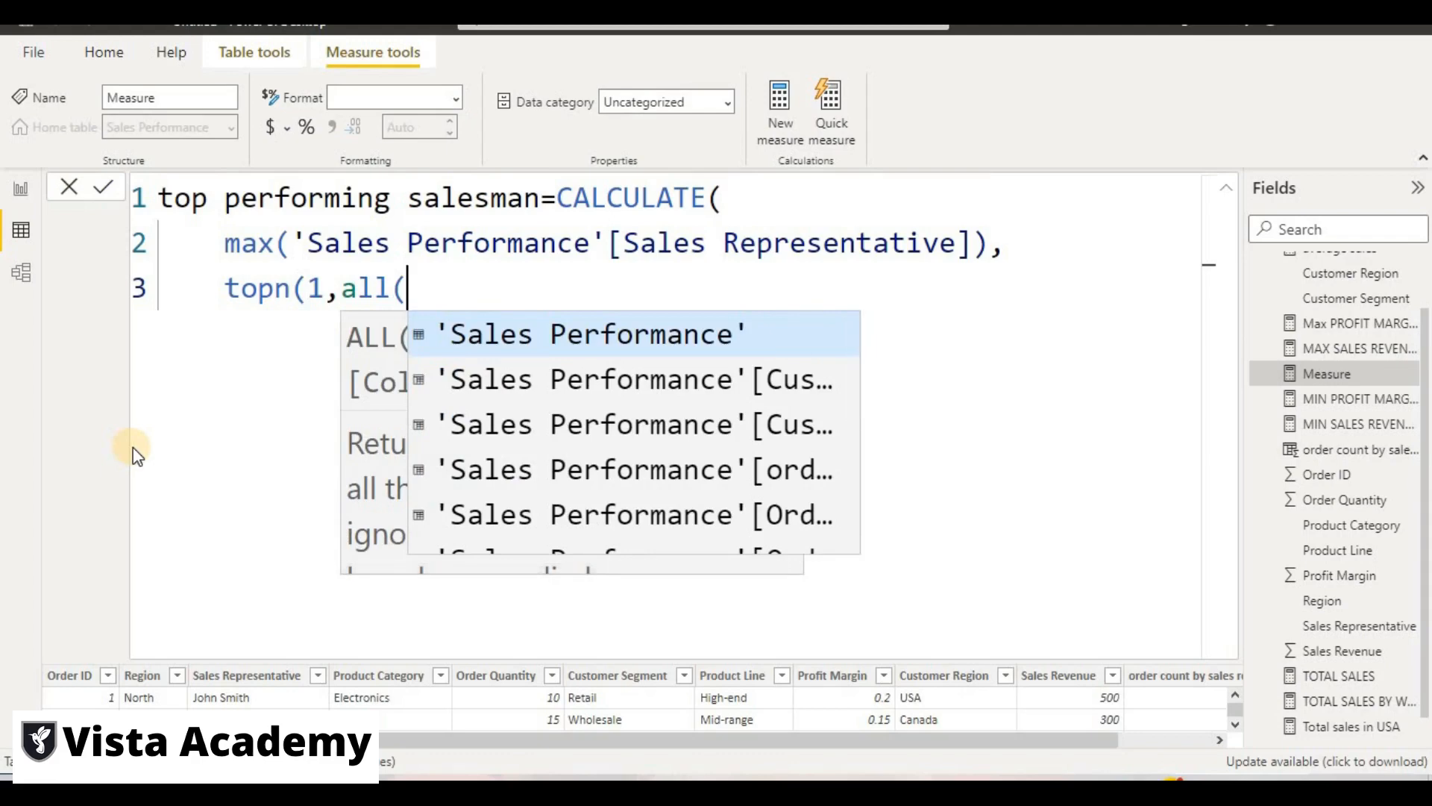
pyautogui.scroll(-6, 604, 440)
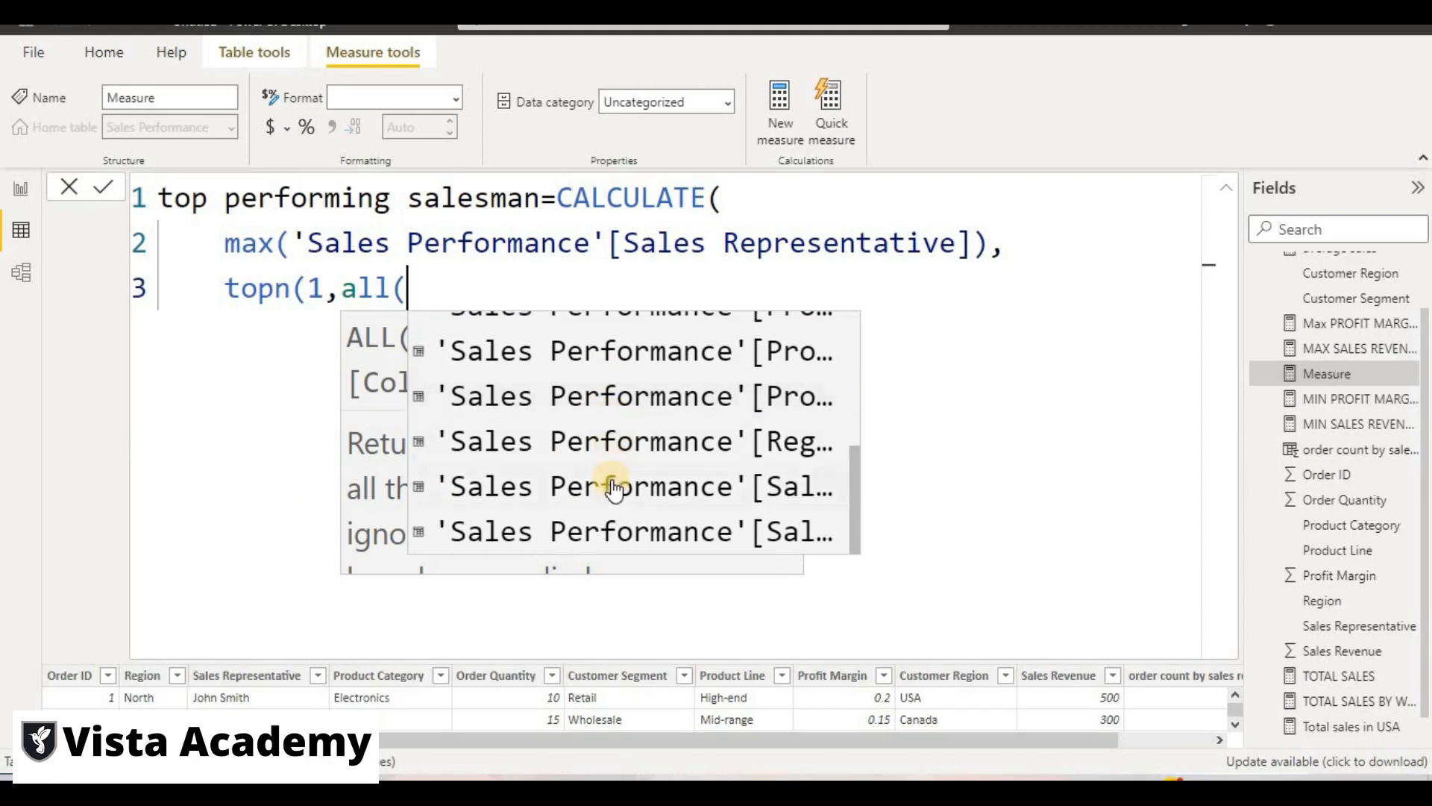
pyautogui.click(607, 483)
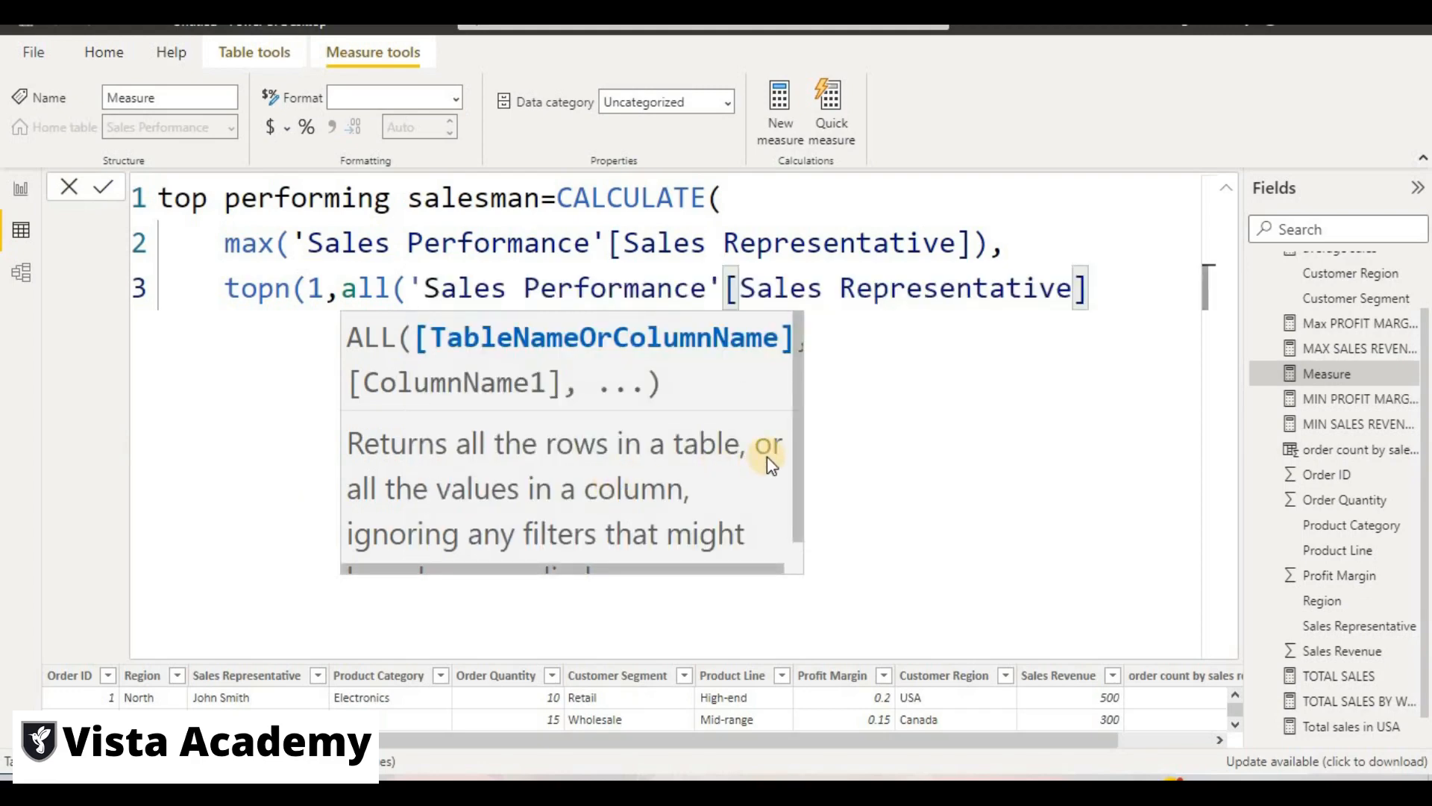
pyautogui.write('),')
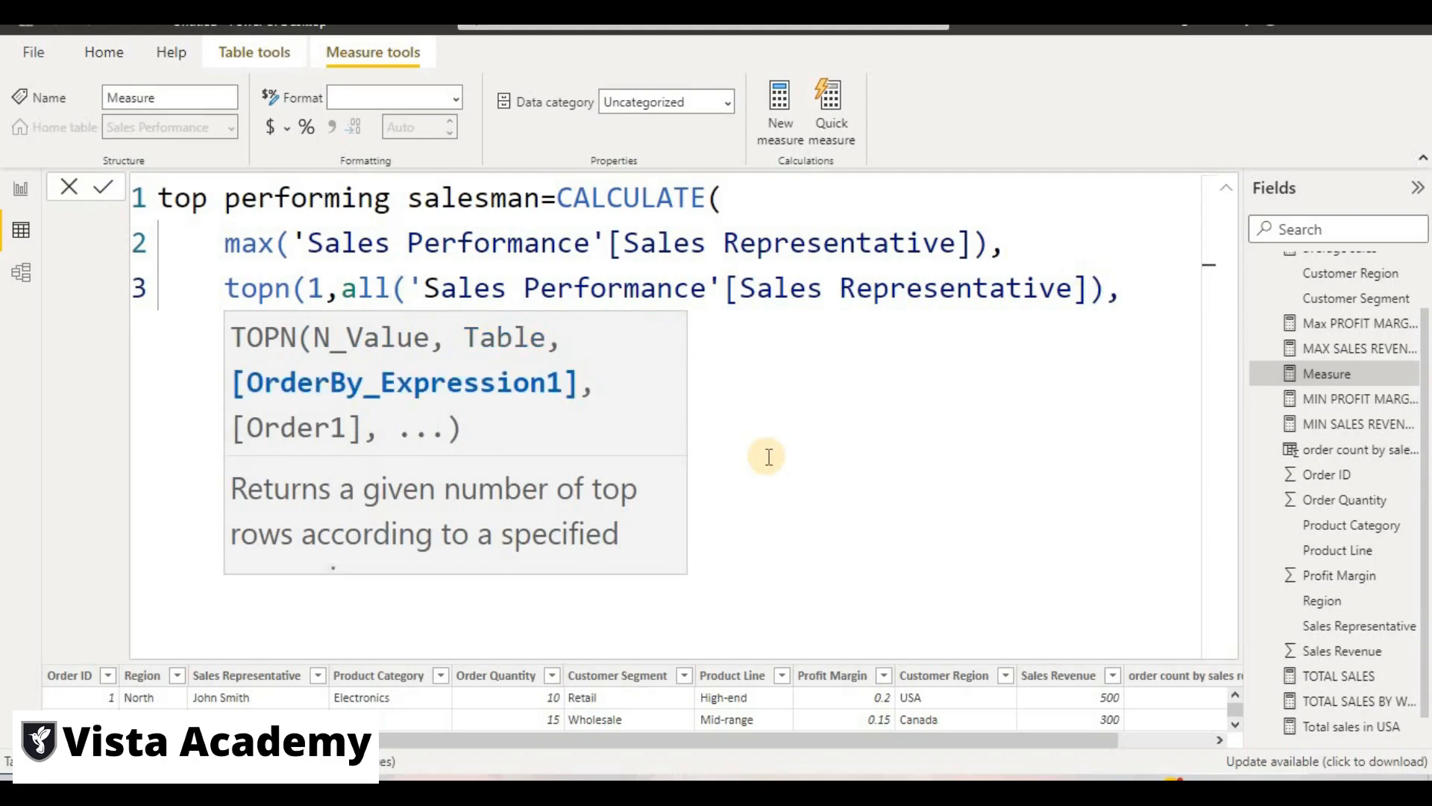
# Start the TOPN order-by expression with CALCULATE on a fourth line of the formula.
pyautogui.press('Return')
pyautogui.write('ca')
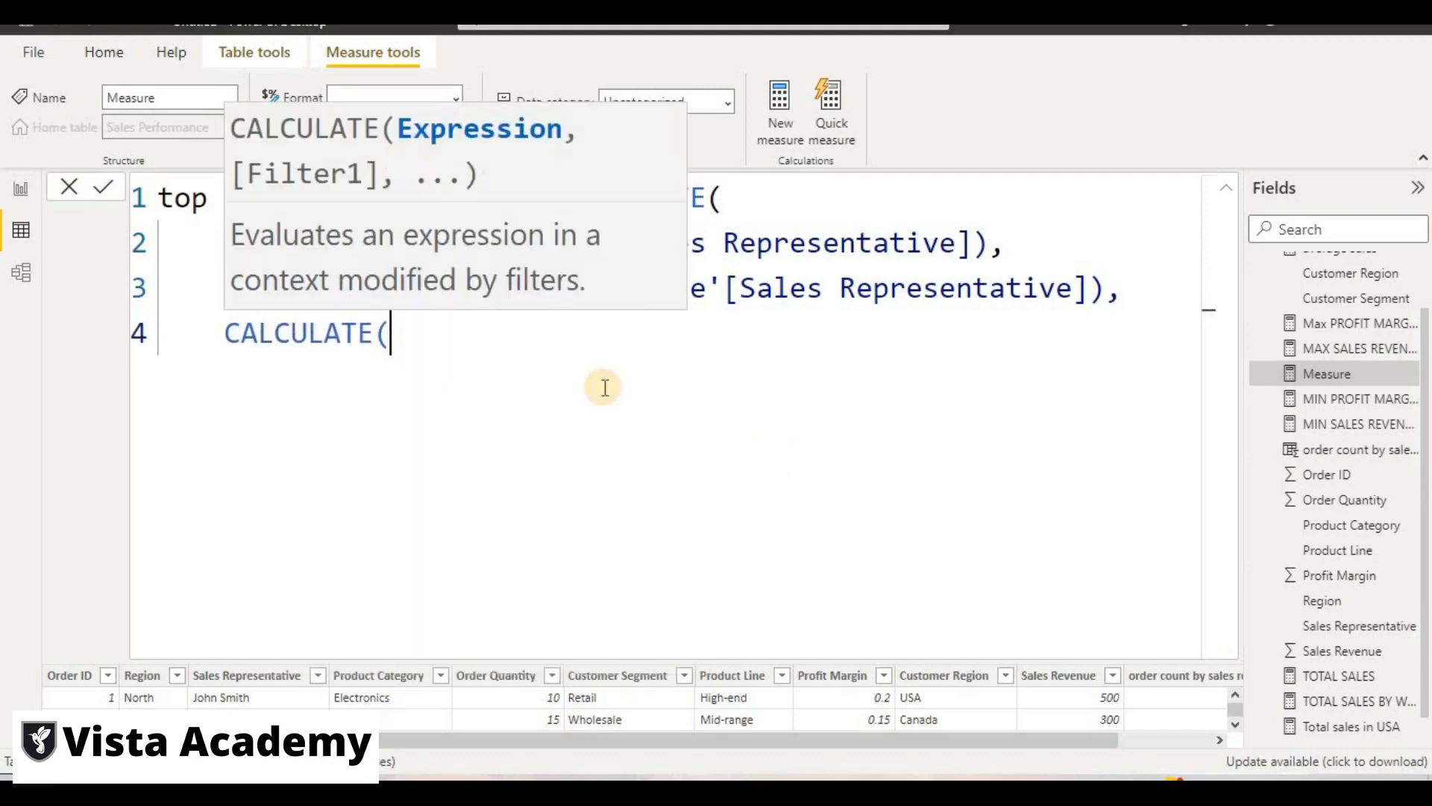
pyautogui.click(603, 382)
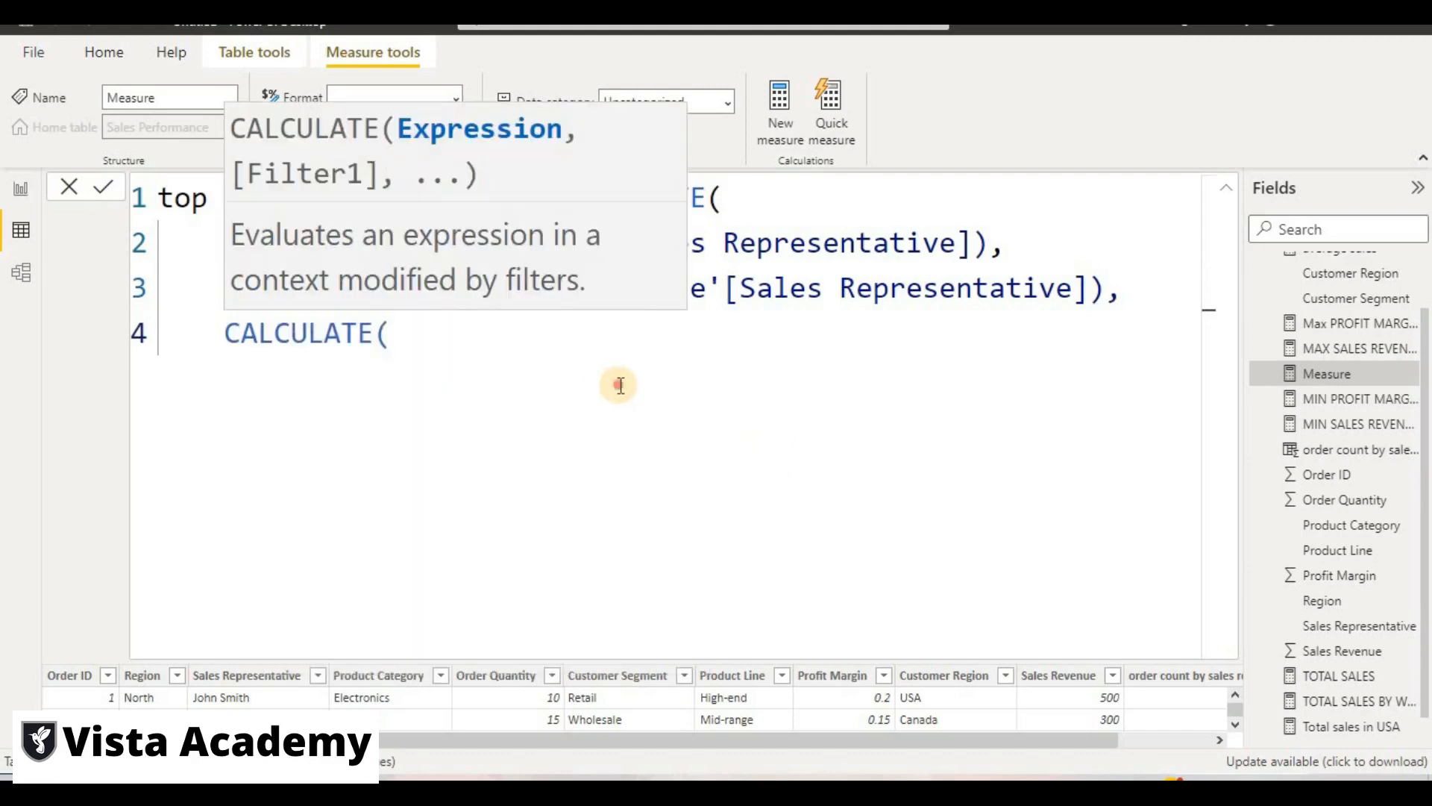
pyautogui.click(807, 241)
pyautogui.click(533, 339)
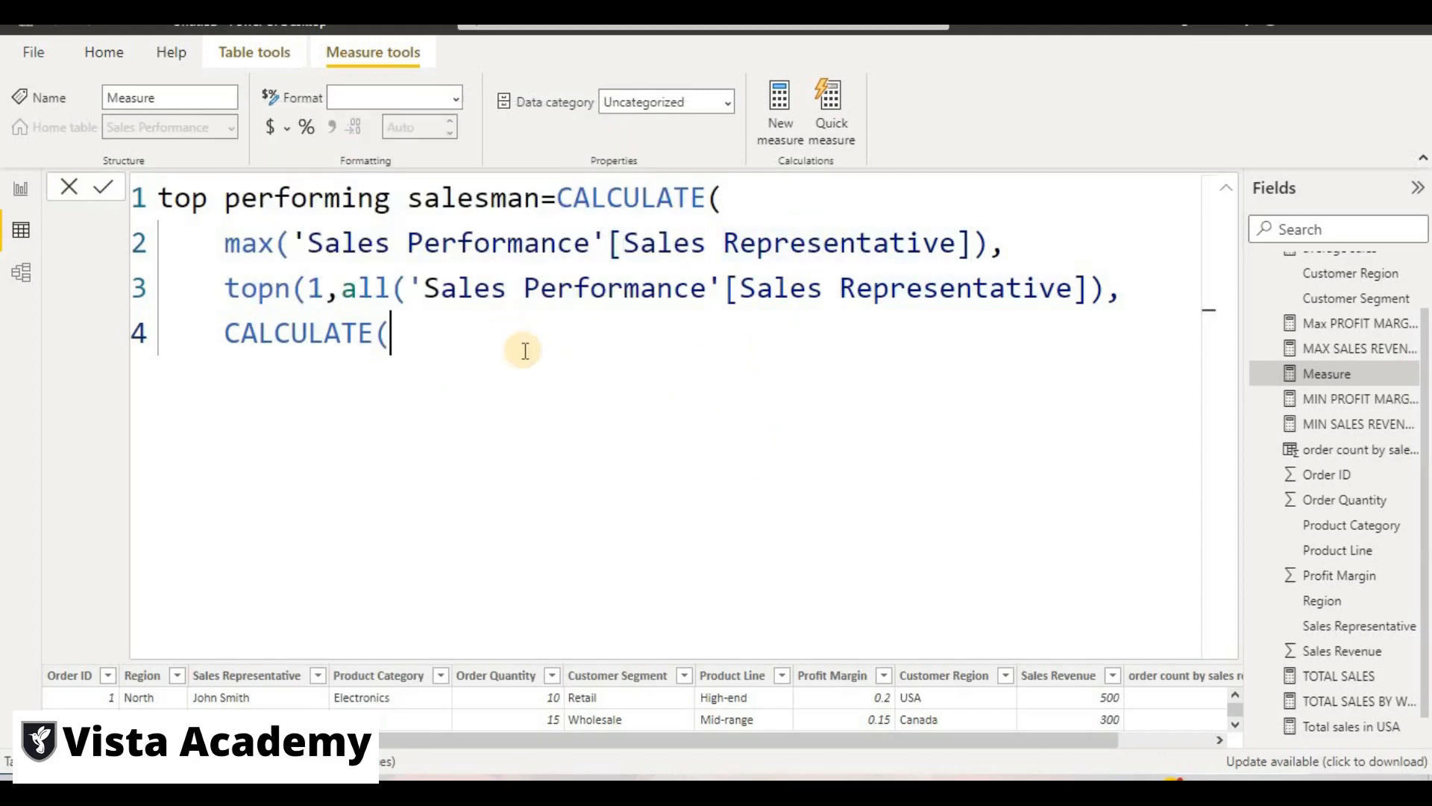
# Have that CALCULATE return the SUM of 'Sales Performance'[Sales Revenue], close all open parentheses and commit the measure.
pyautogui.write('sum')
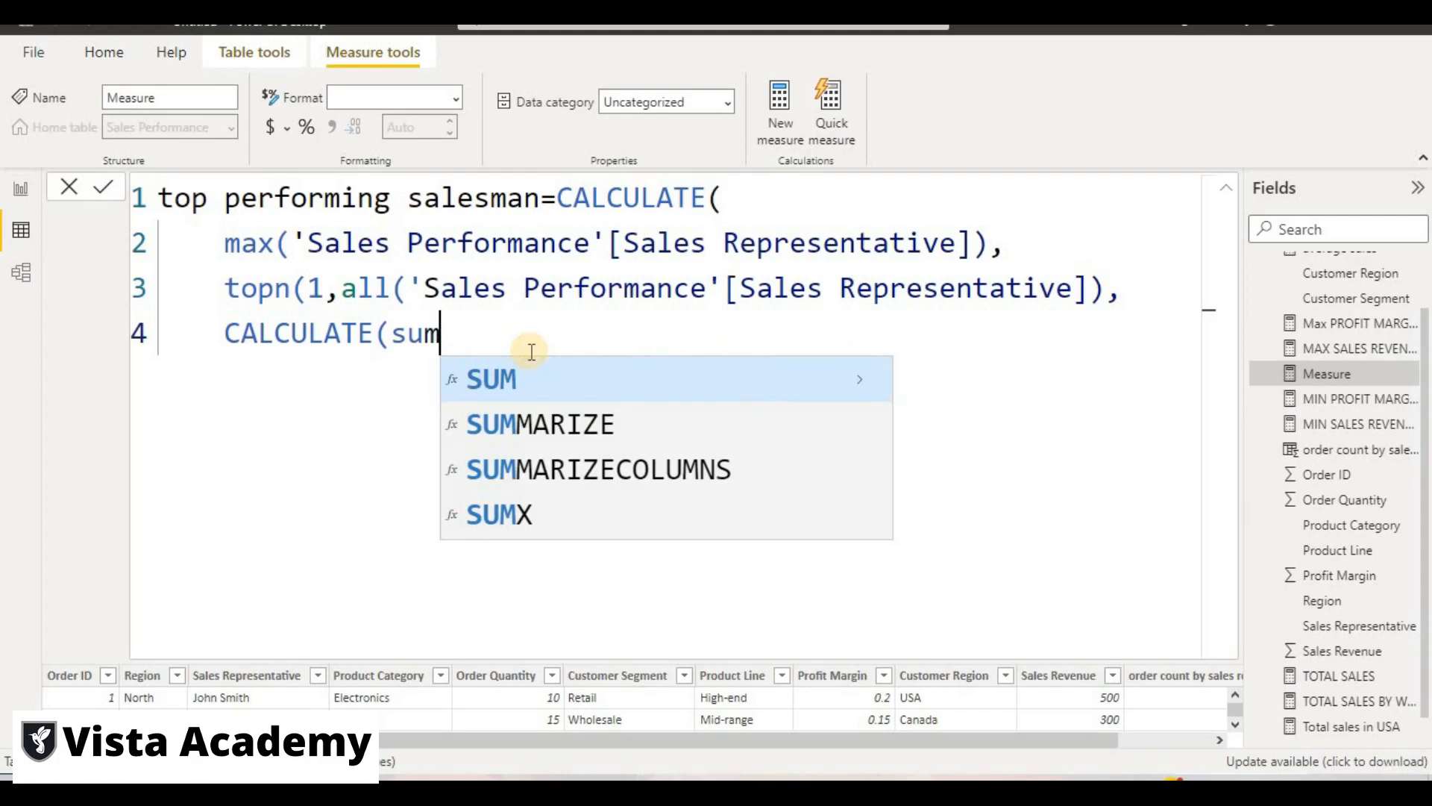
pyautogui.write('(')
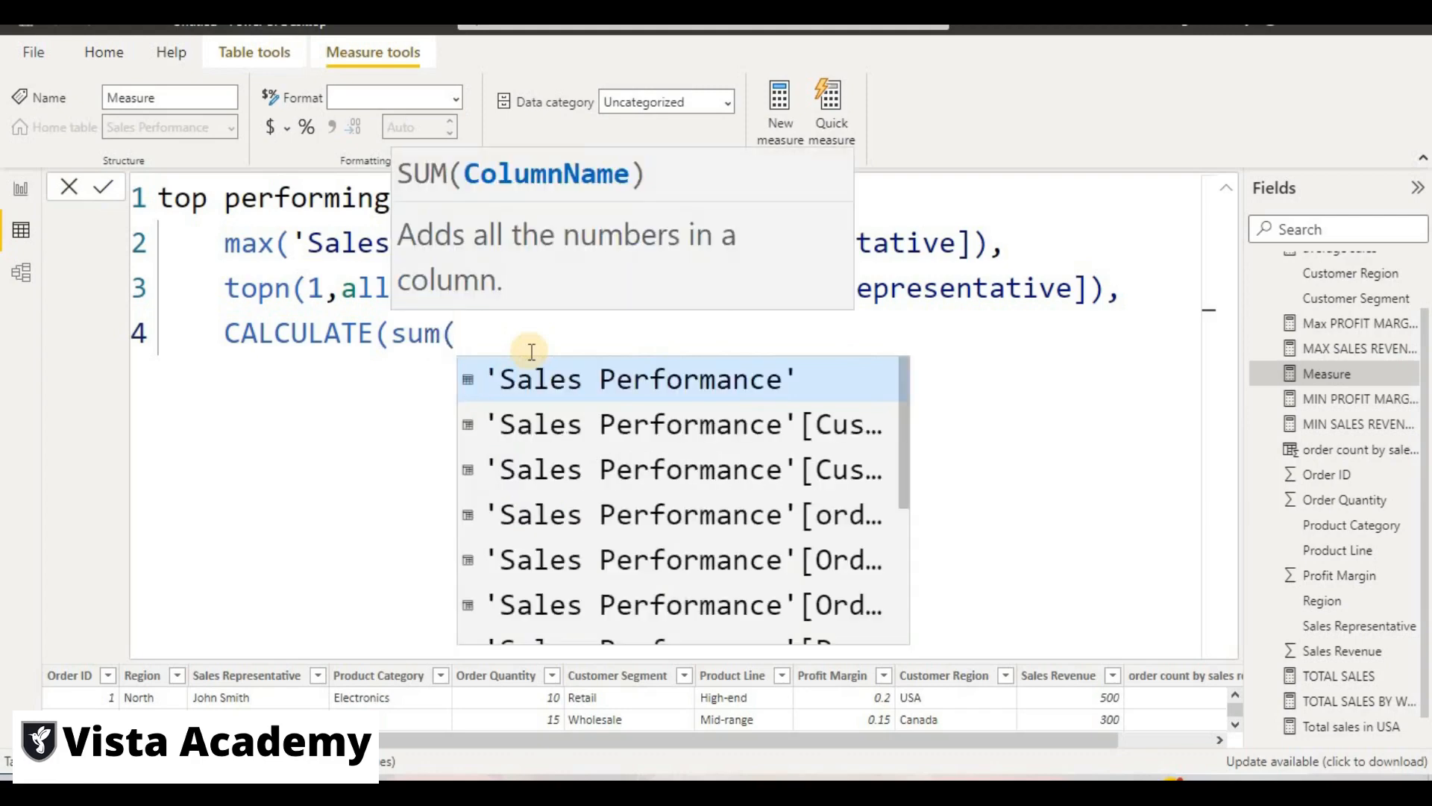
pyautogui.scroll(-3, 832, 441)
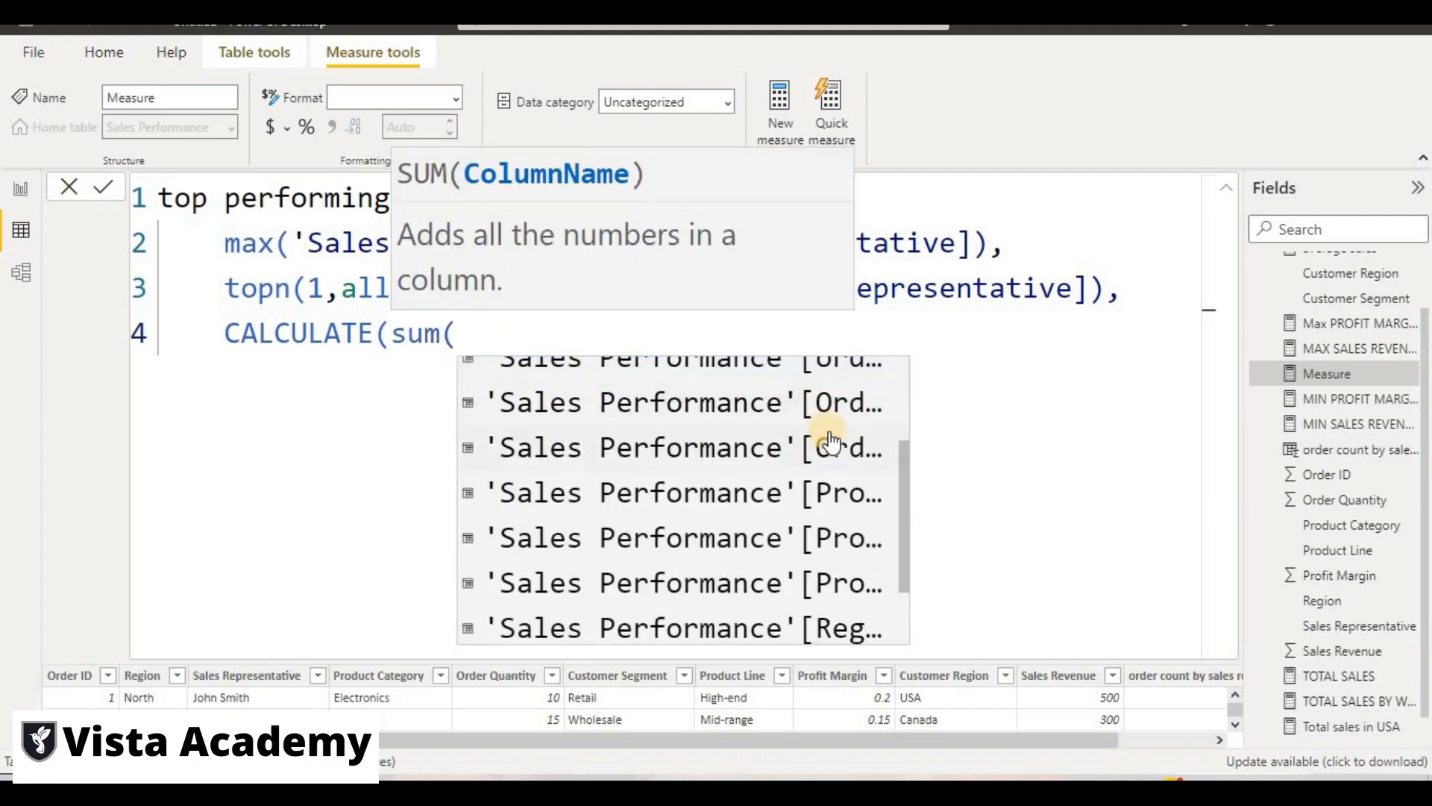
pyautogui.scroll(-2, 831, 442)
pyautogui.click(783, 623)
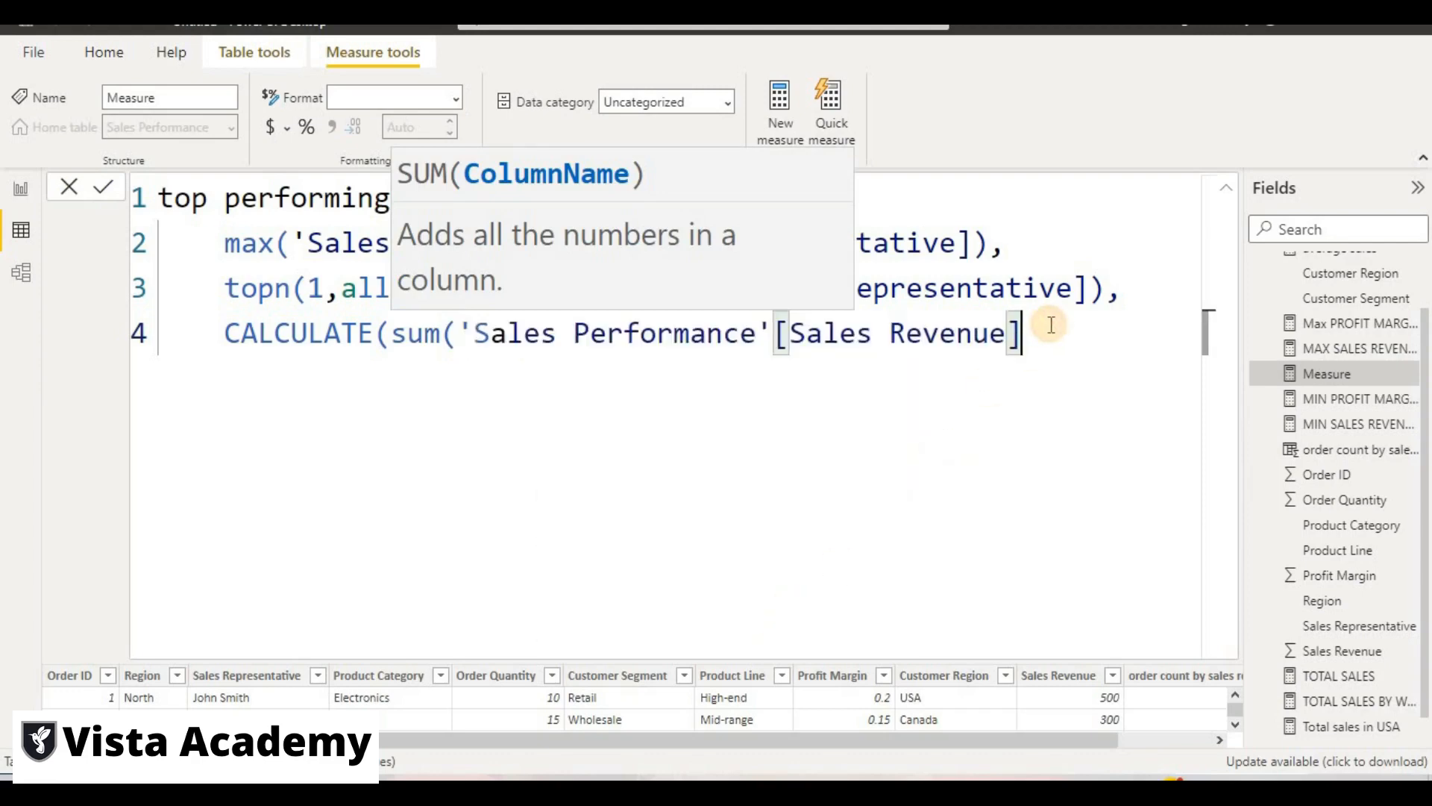
pyautogui.write(')')
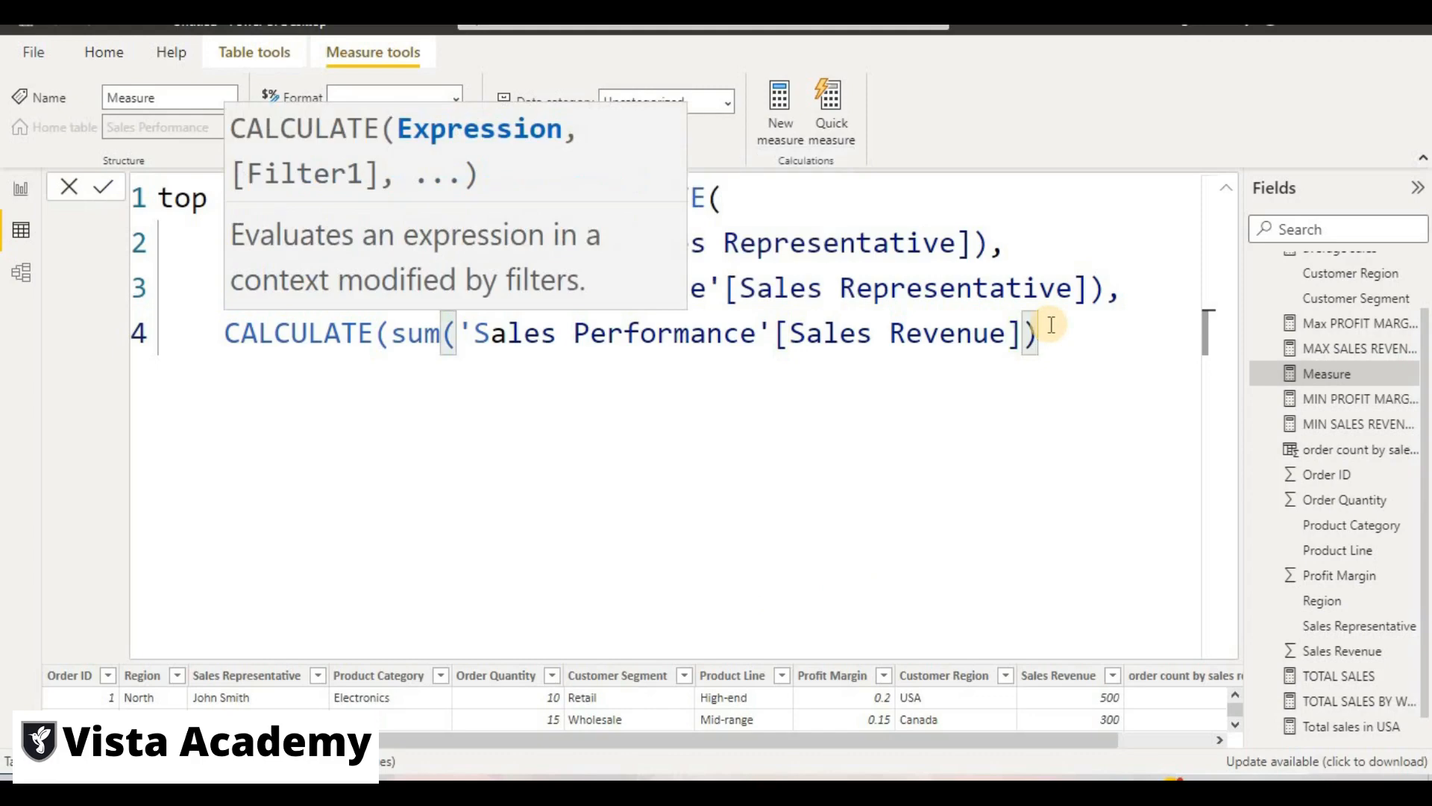
pyautogui.hotkey('alt', 'Tab')
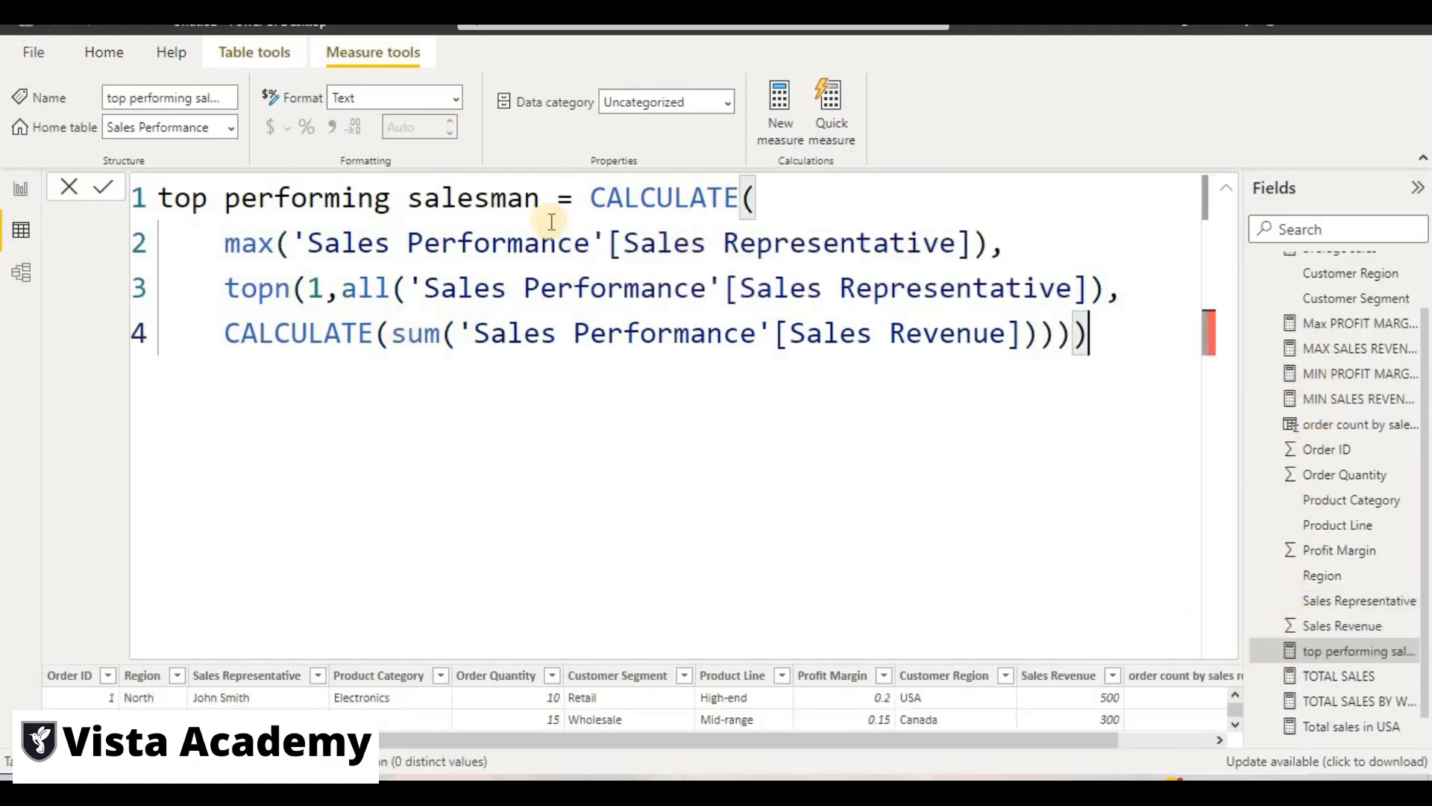
pyautogui.click(241, 317)
# Return to the report page holding the result cards and insert an empty card visual.
pyautogui.click(25, 195)
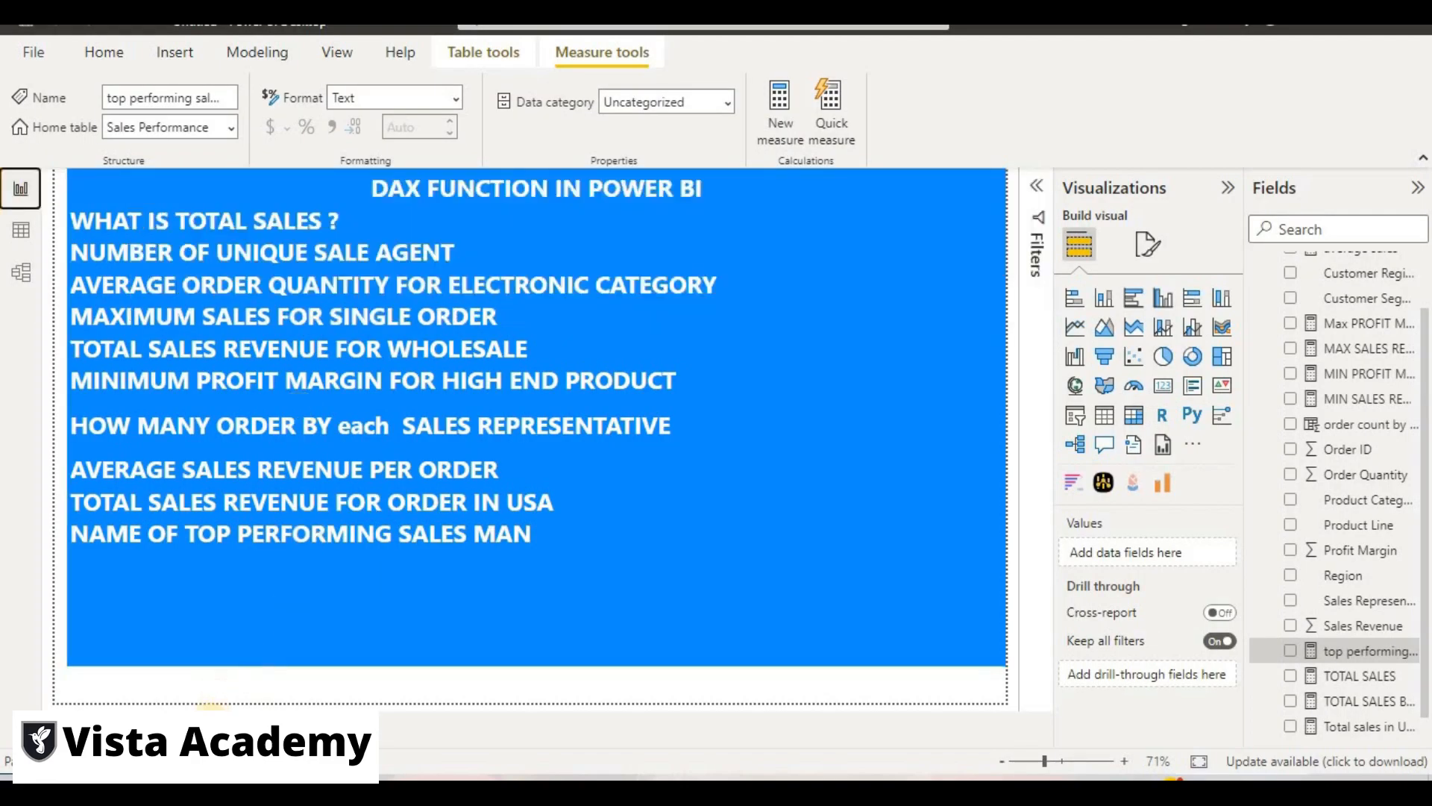
pyautogui.click(210, 722)
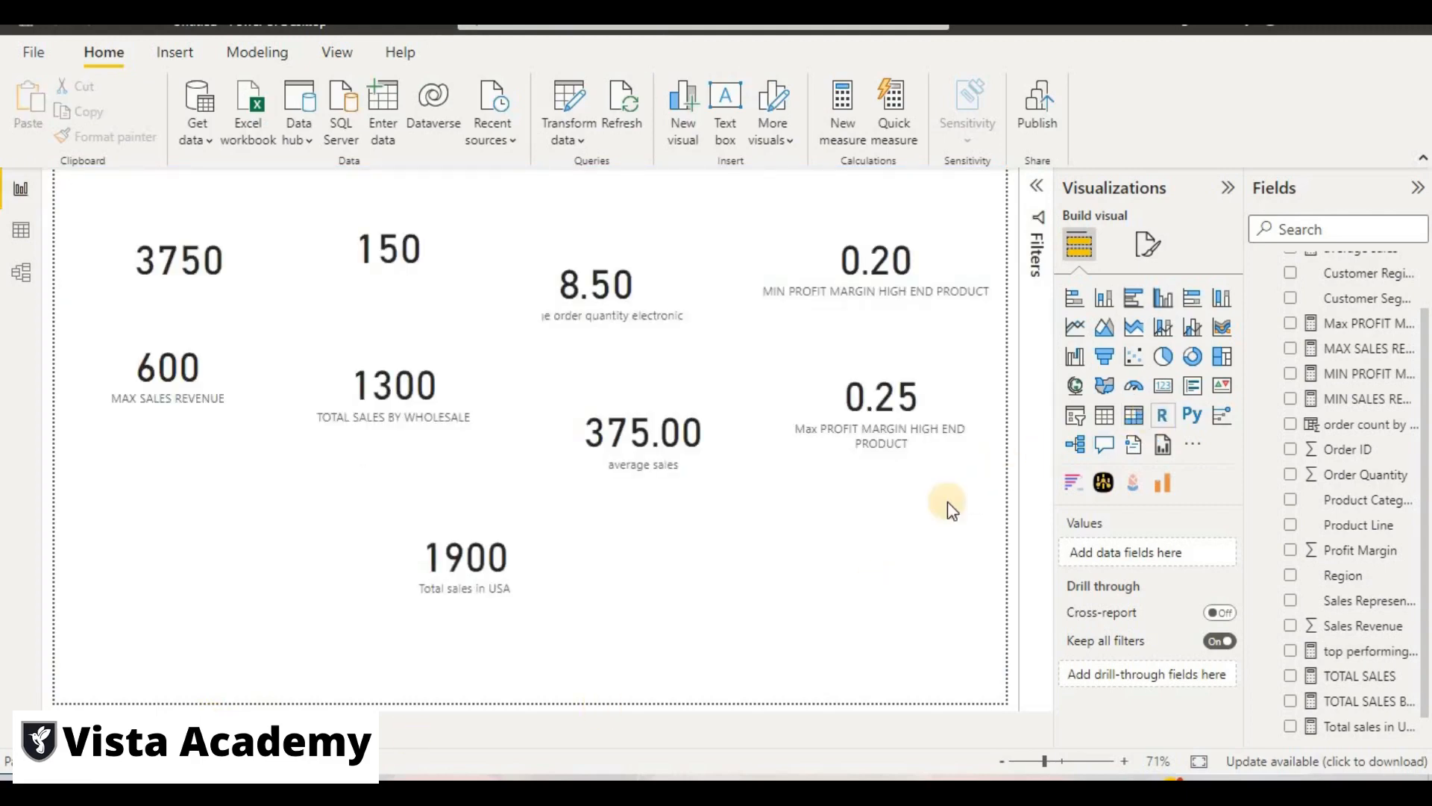
pyautogui.click(1158, 386)
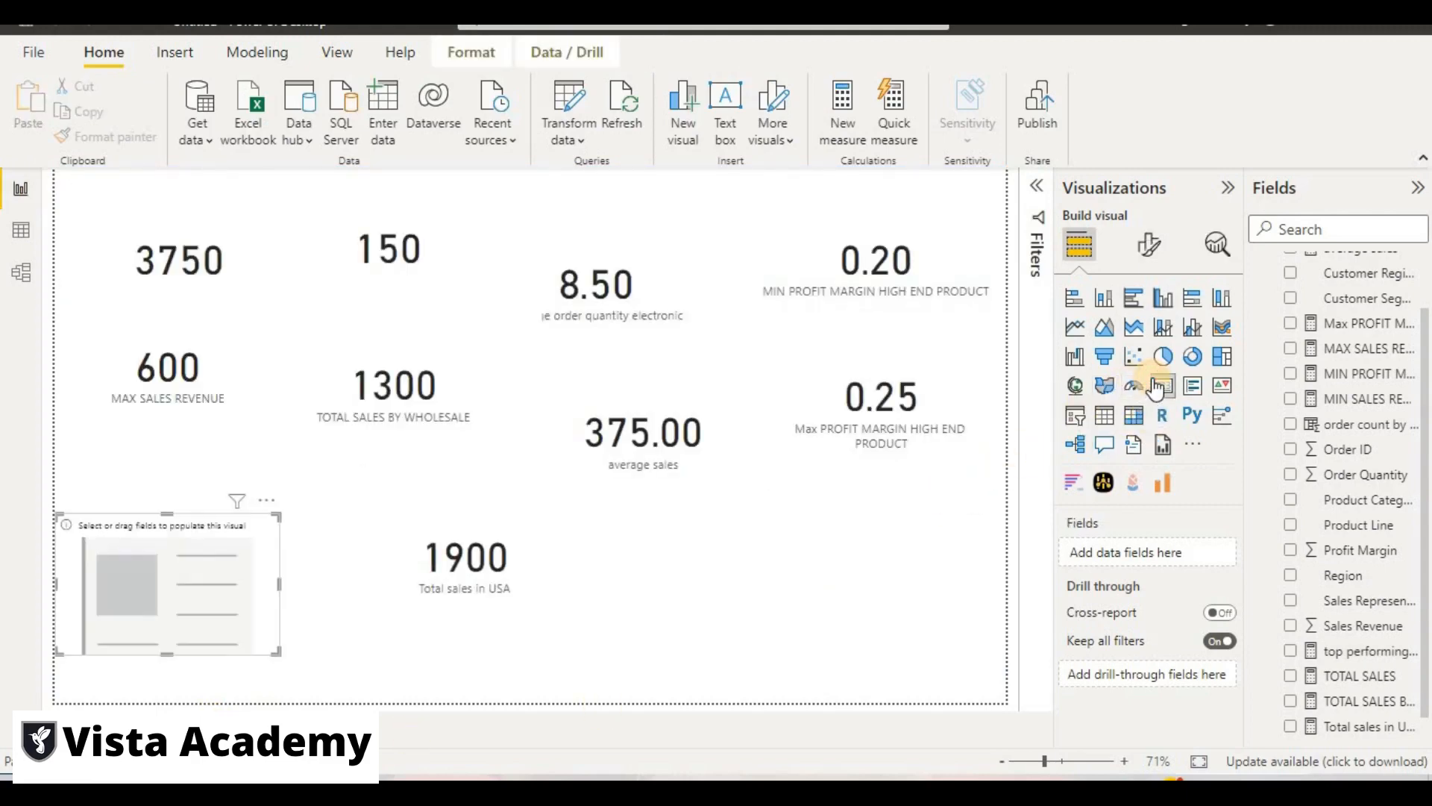
# Fill the new card with the top performing salesman measure and move it up among the cards in the middle of the page.
pyautogui.scroll(-1, 1386, 625)
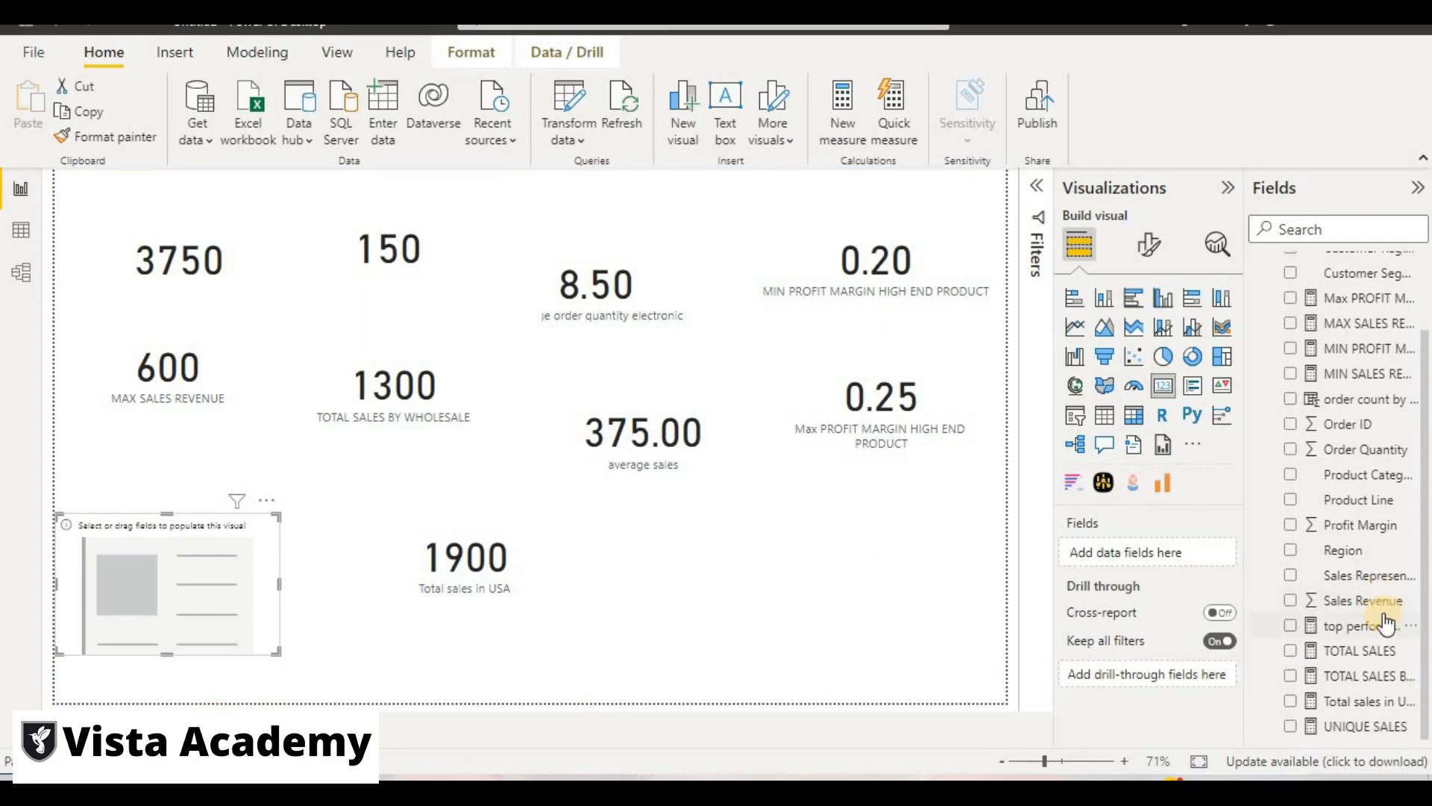
pyautogui.scroll(4, 1381, 617)
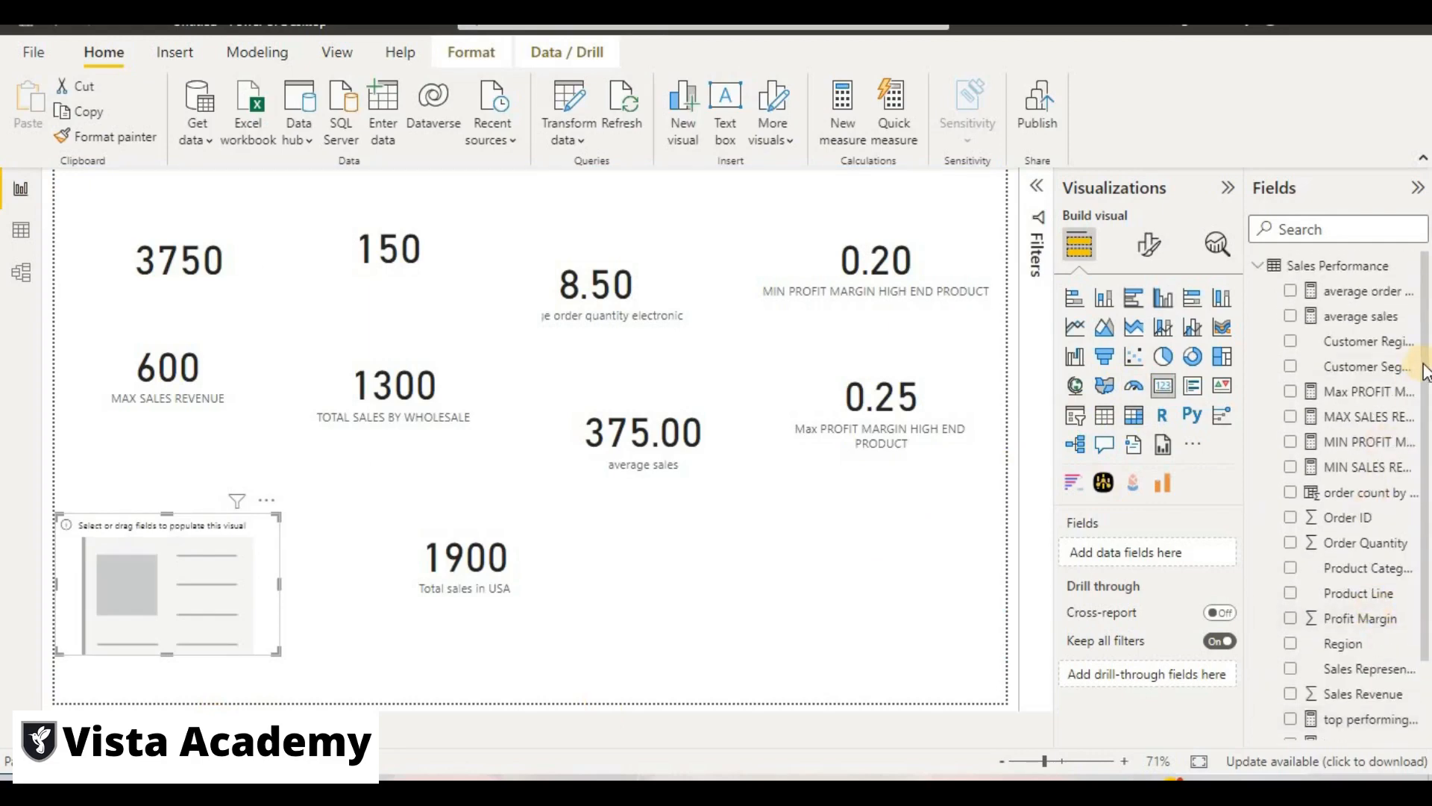
pyautogui.scroll(-3, 1424, 372)
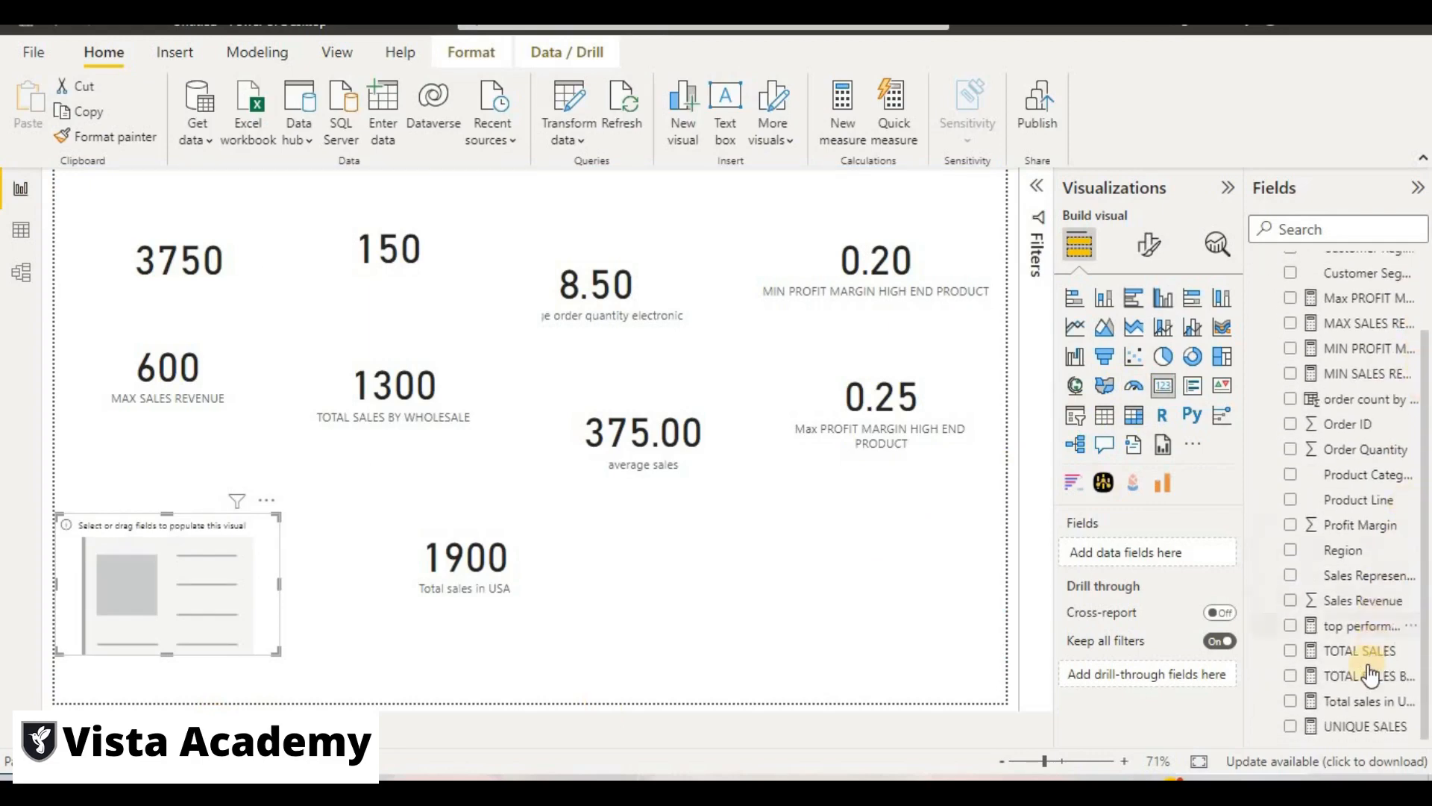
pyautogui.moveTo(1361, 627); pyautogui.dragTo(258, 572)
pyautogui.moveTo(144, 614); pyautogui.dragTo(530, 257)
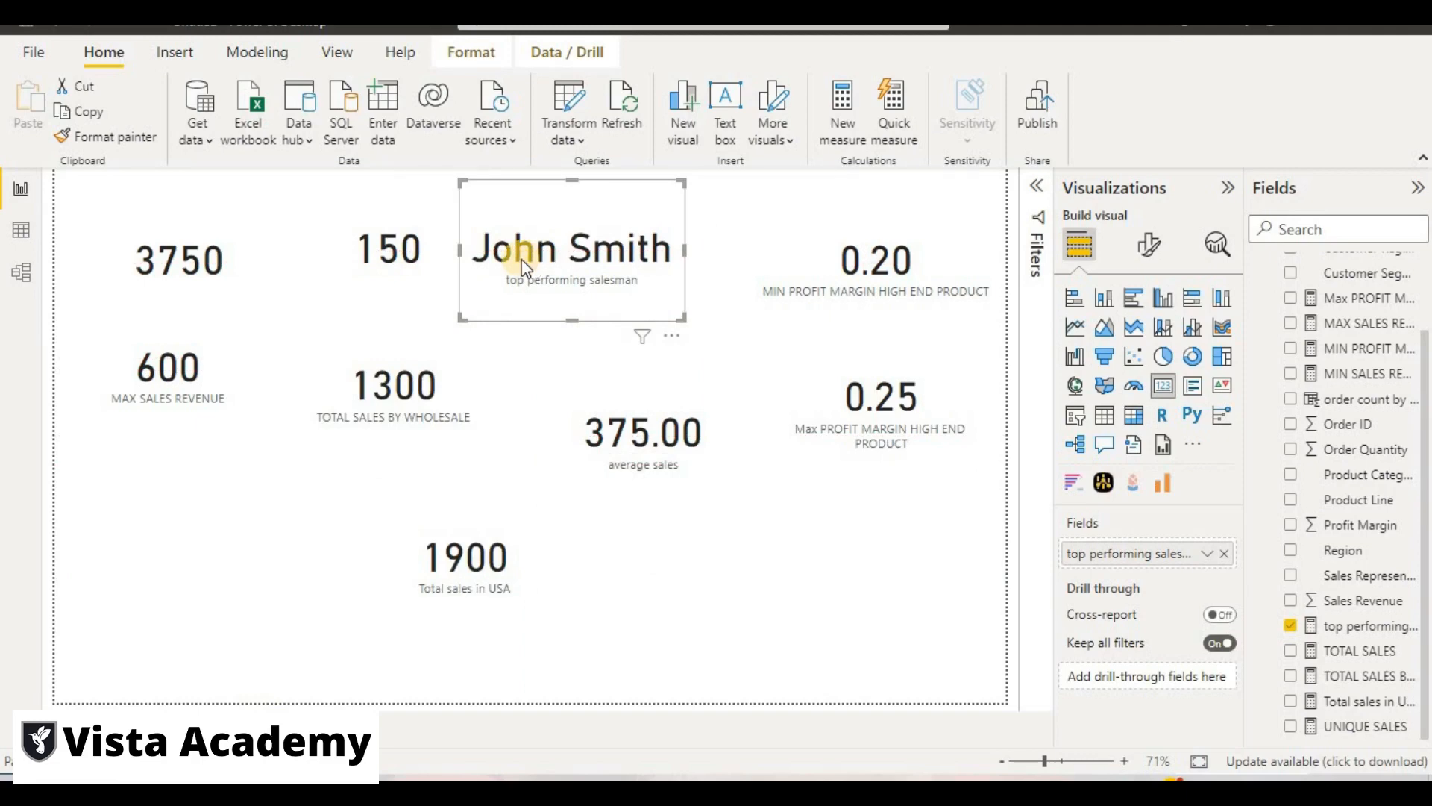
pyautogui.moveTo(524, 265); pyautogui.dragTo(512, 353)
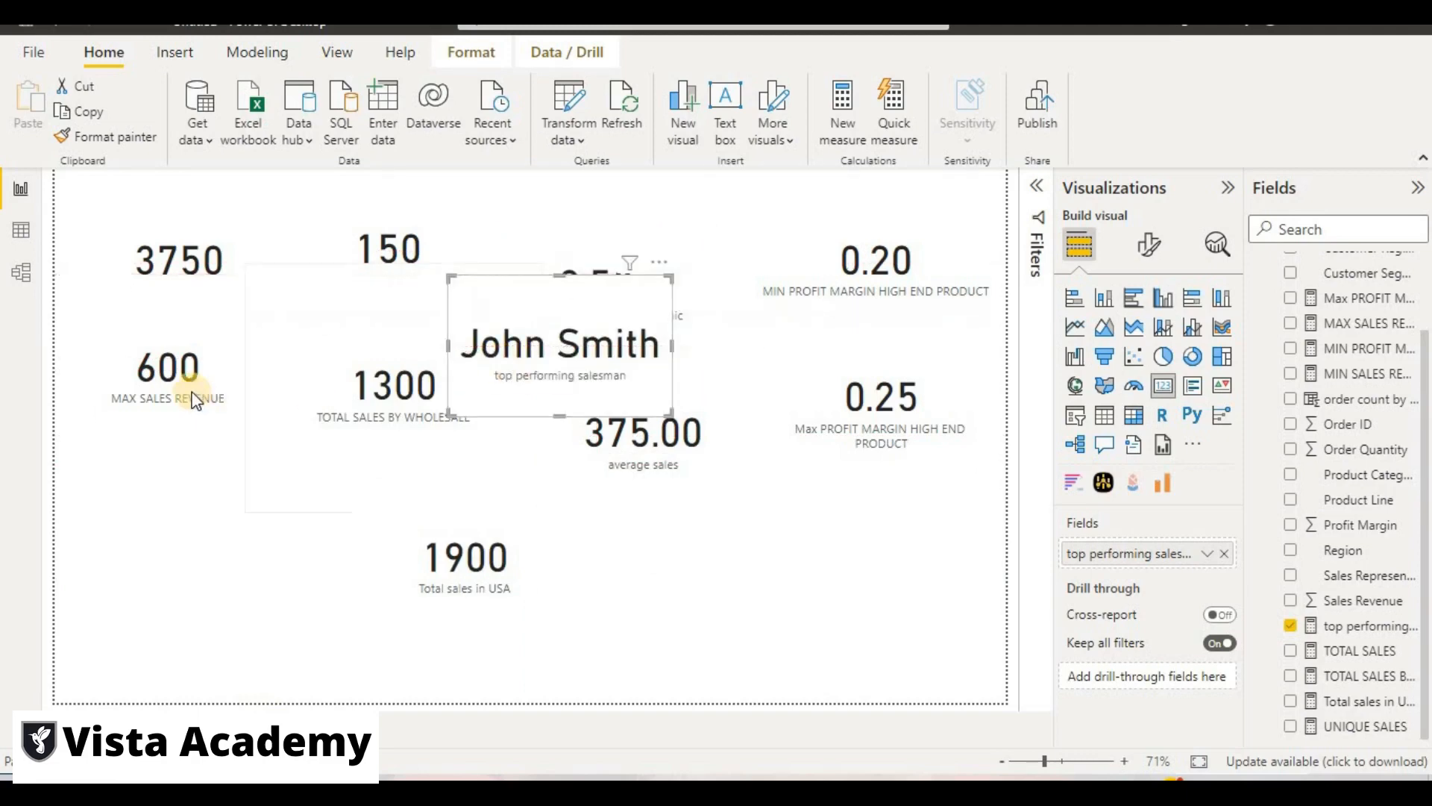